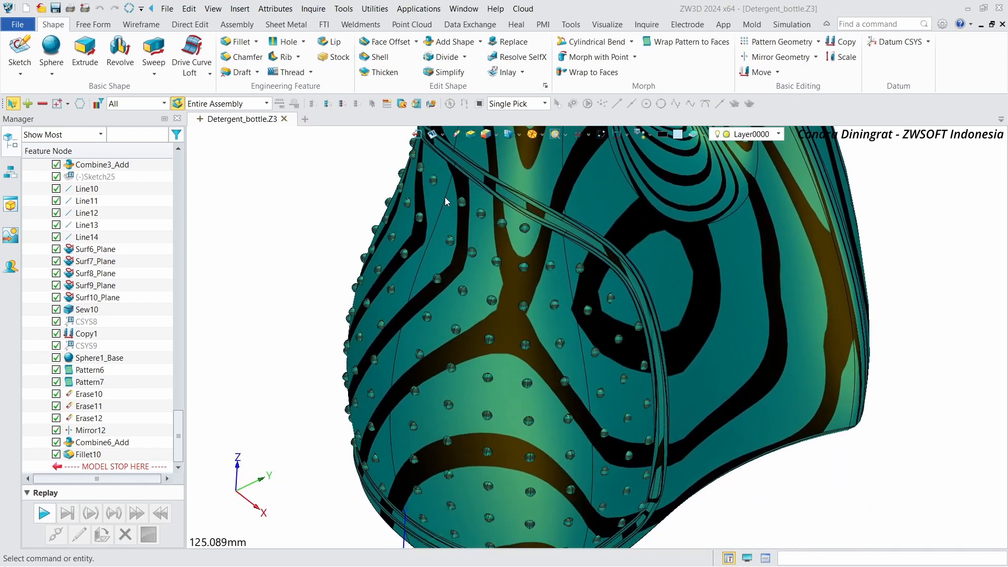
Step: Create a new Part/Assembly file named Detergent_bottle
left_click(487, 135)
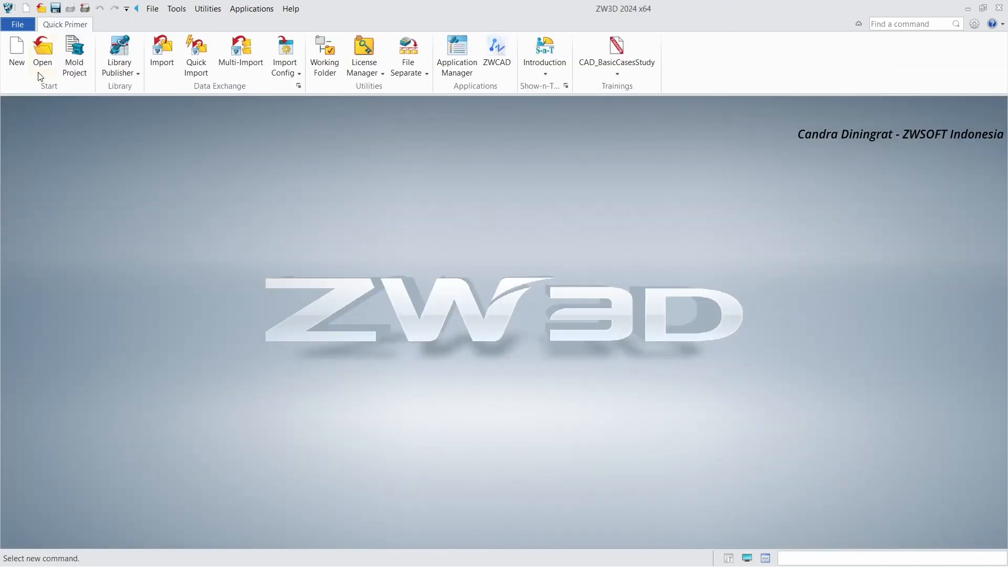
left_click(21, 54)
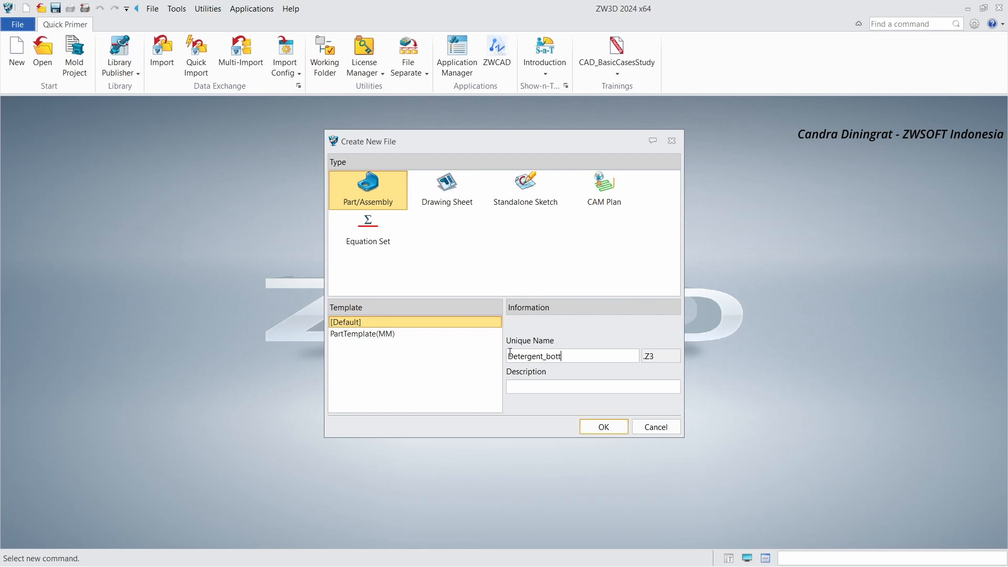
left_click(596, 431)
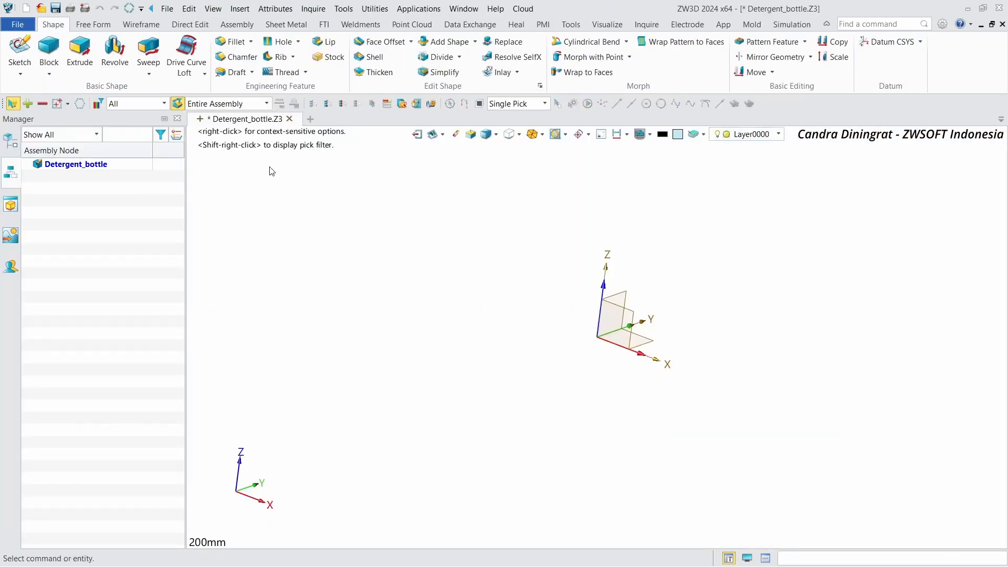
Step: Start a new sketch on the default YZ plane
left_click(19, 46)
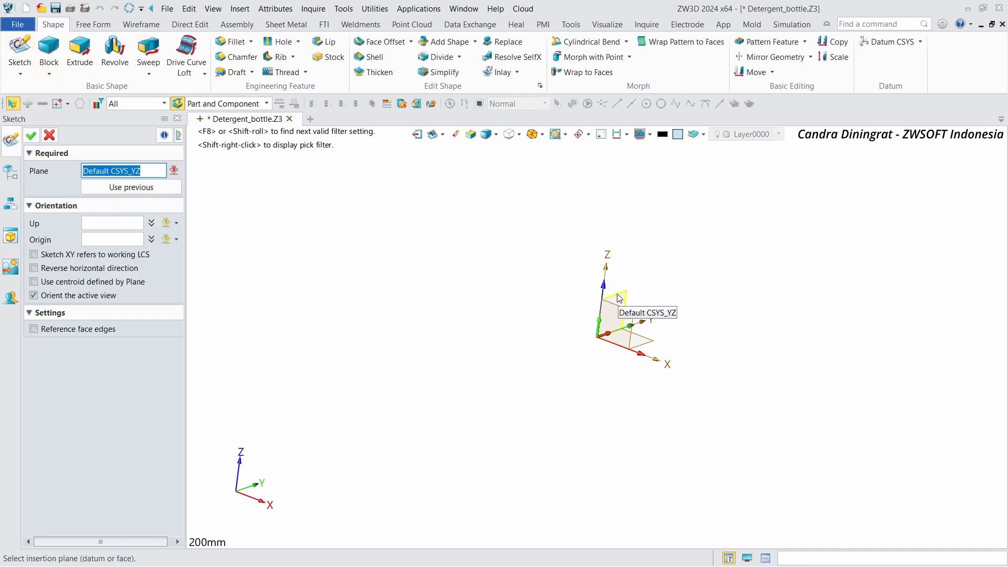
left_click(614, 295)
left_click(31, 133)
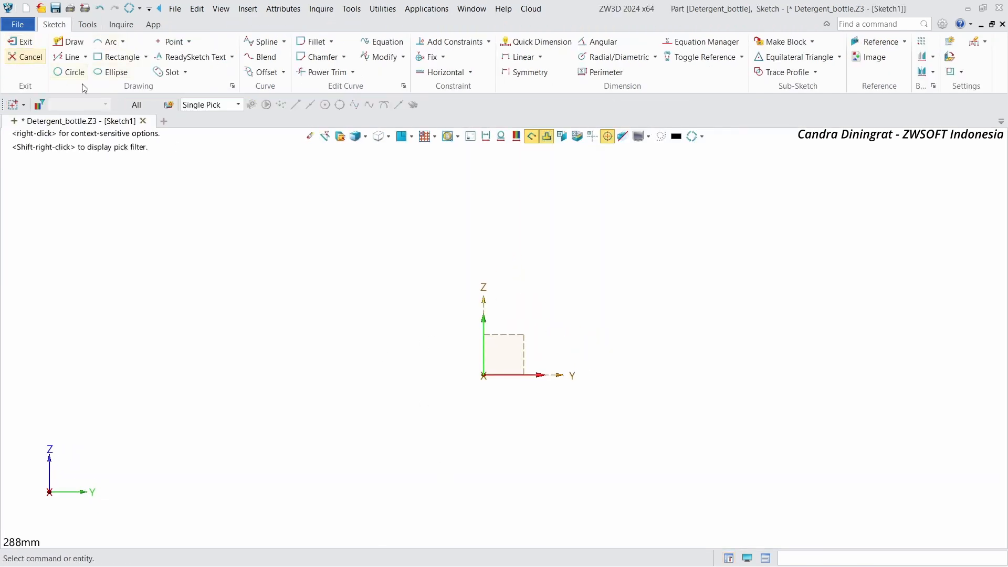
Step: Draw a corner rectangle from the origin, about 175 mm wide and 278 mm tall
left_click(105, 62)
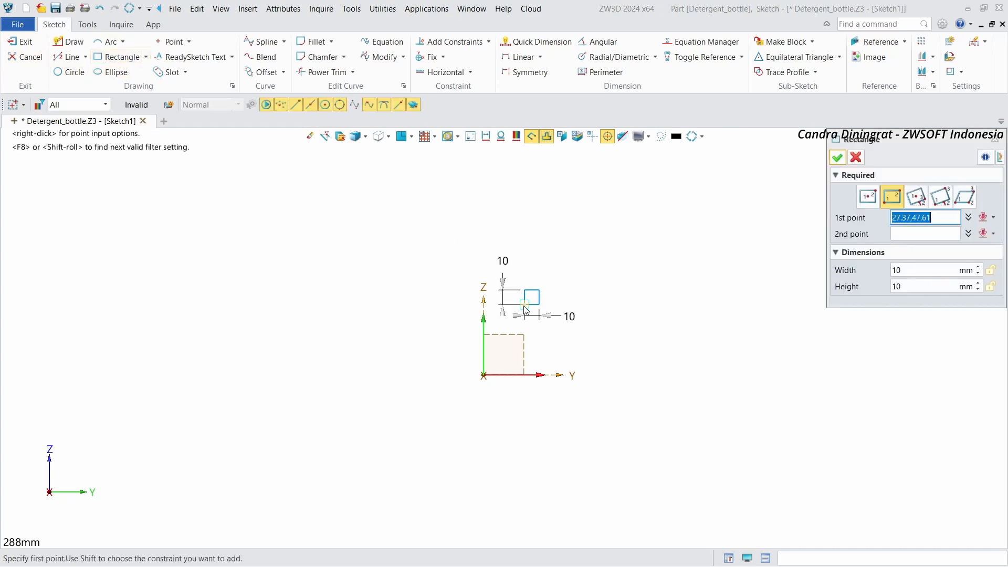
left_click(484, 375)
scroll(471, 388, "down", 3)
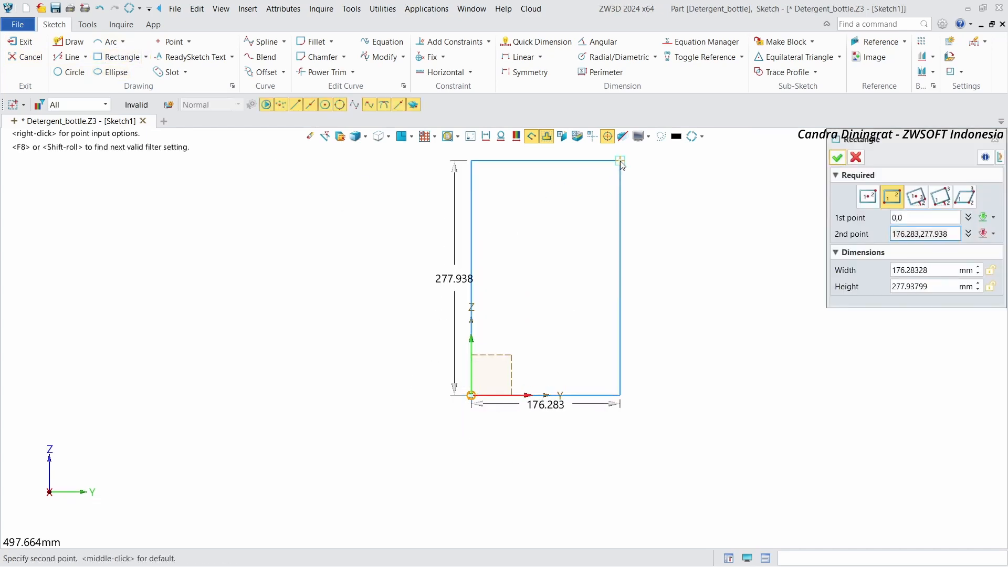
left_click(620, 162)
left_click(838, 159)
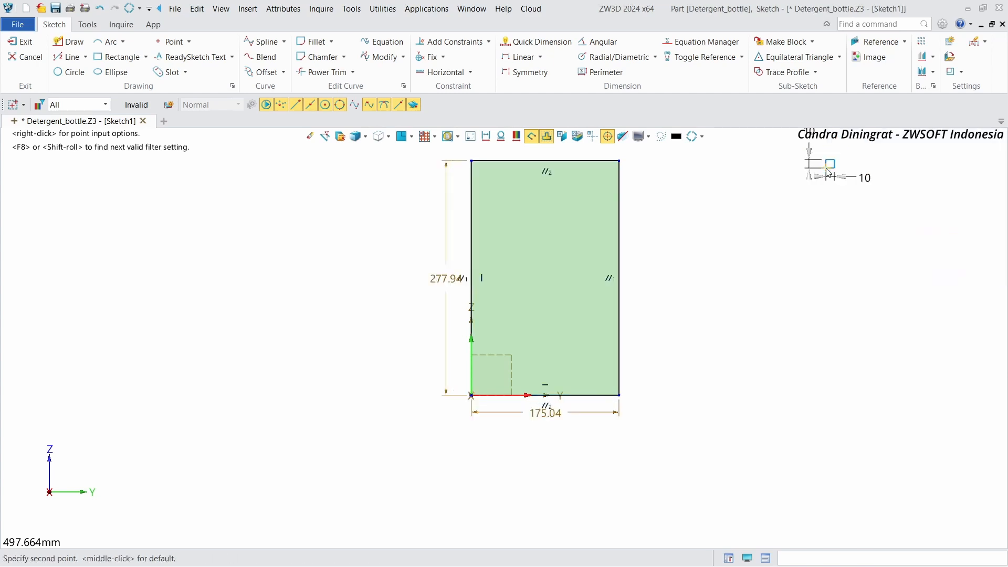
left_click(838, 158)
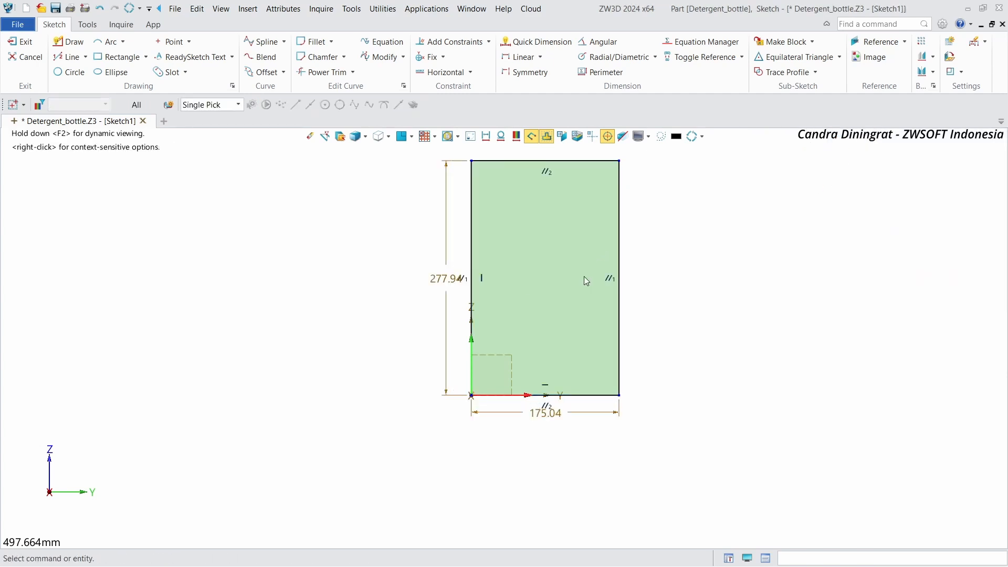
Step: Set the rectangle's height to 270 mm and its width to 150 mm
double_click(440, 292)
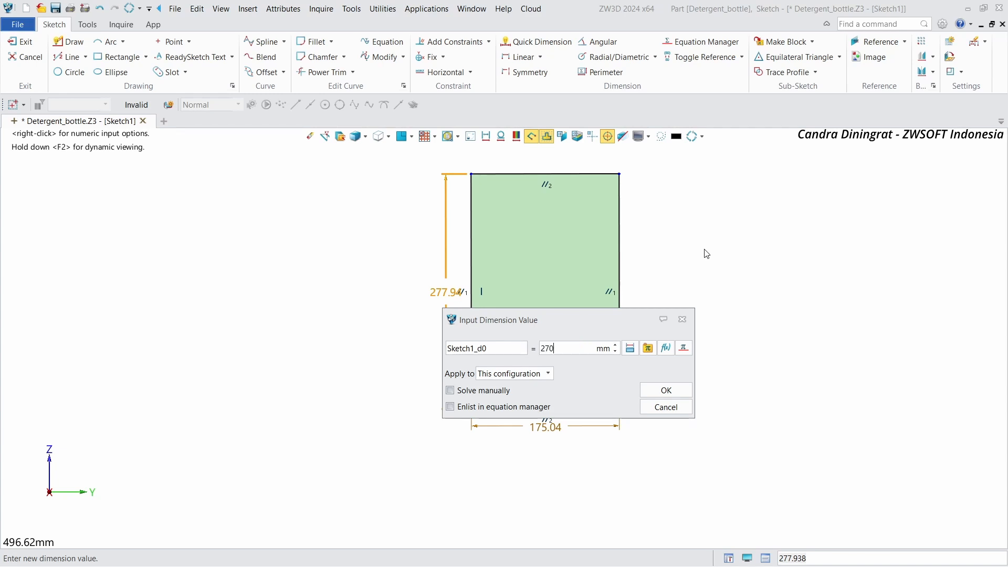
key("Return")
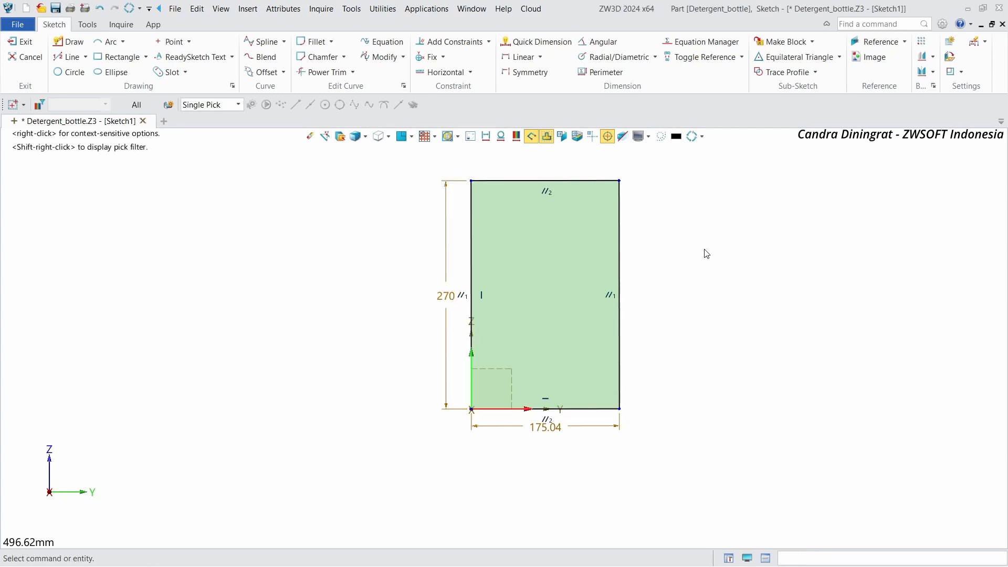
double_click(543, 436)
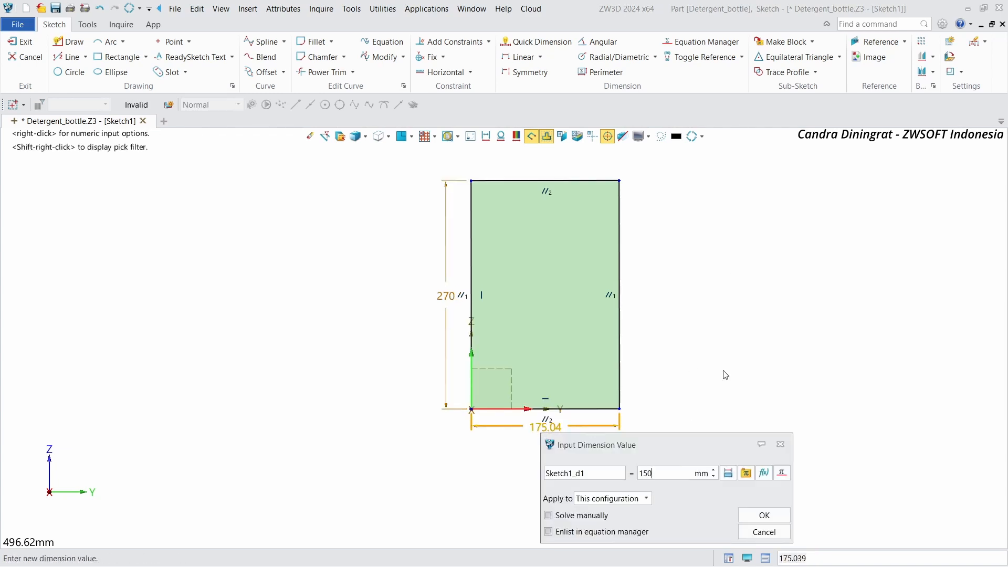
key("Return")
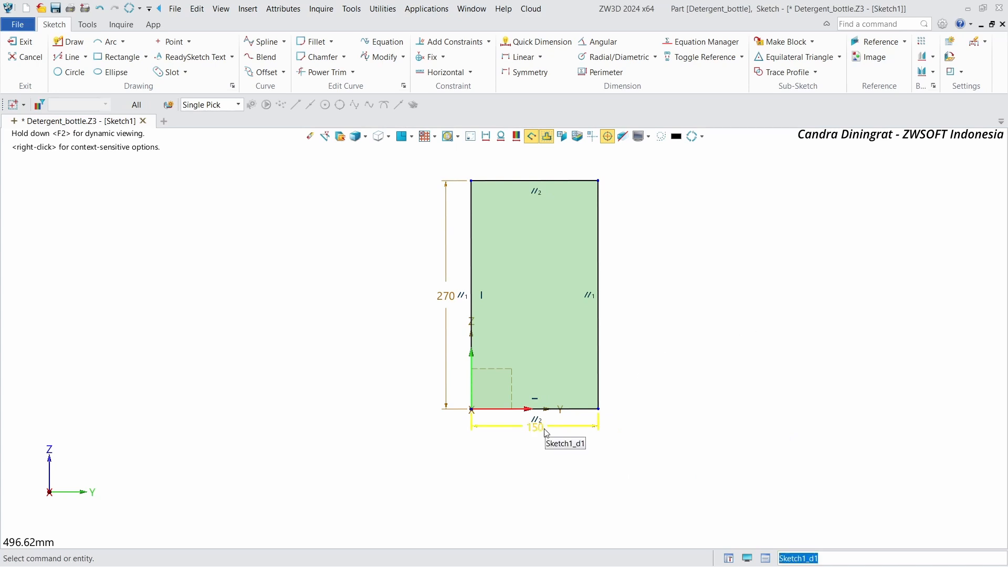
Step: Convert all four rectangle edges into construction geometry
scroll(415, 322, "down", 2)
scroll(525, 309, "up", 3)
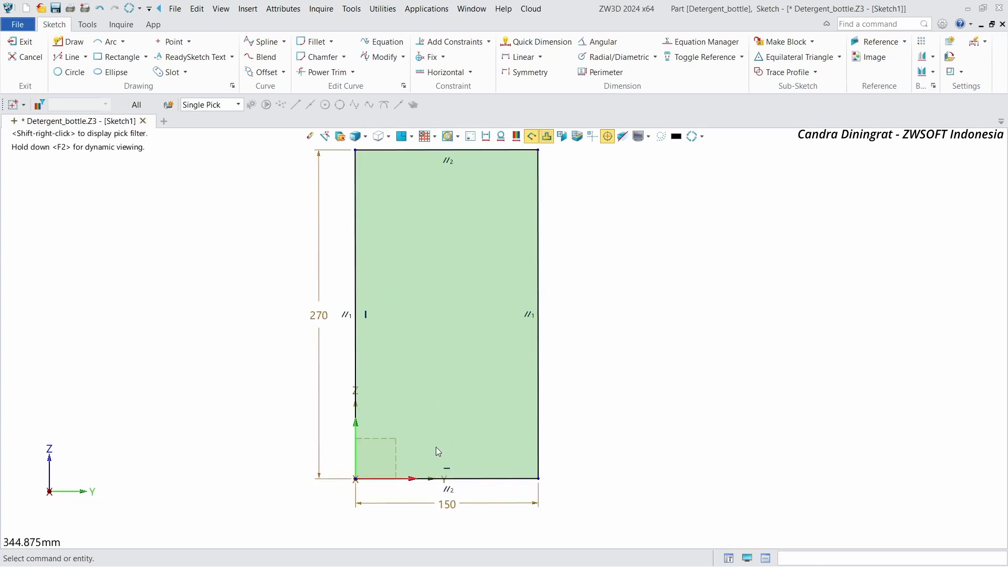
scroll(437, 367, "down", 2)
left_click(381, 244)
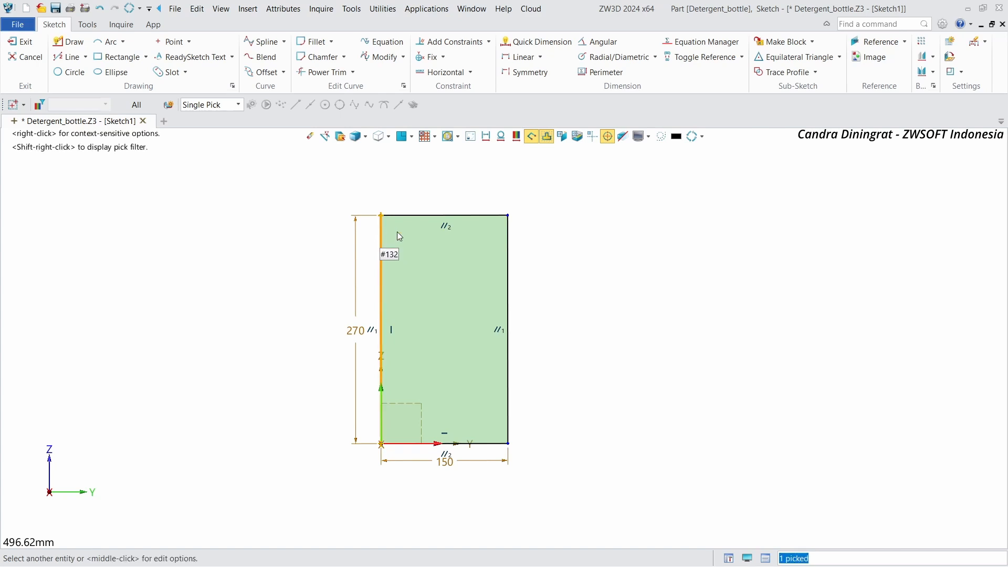
left_click(414, 215)
left_click(508, 272)
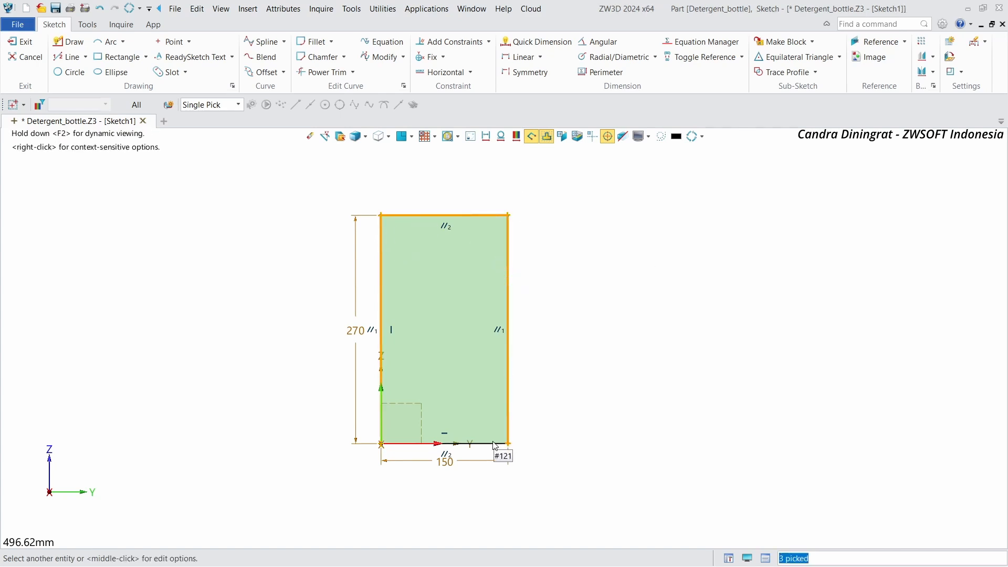
left_click(496, 444)
right_click(488, 461)
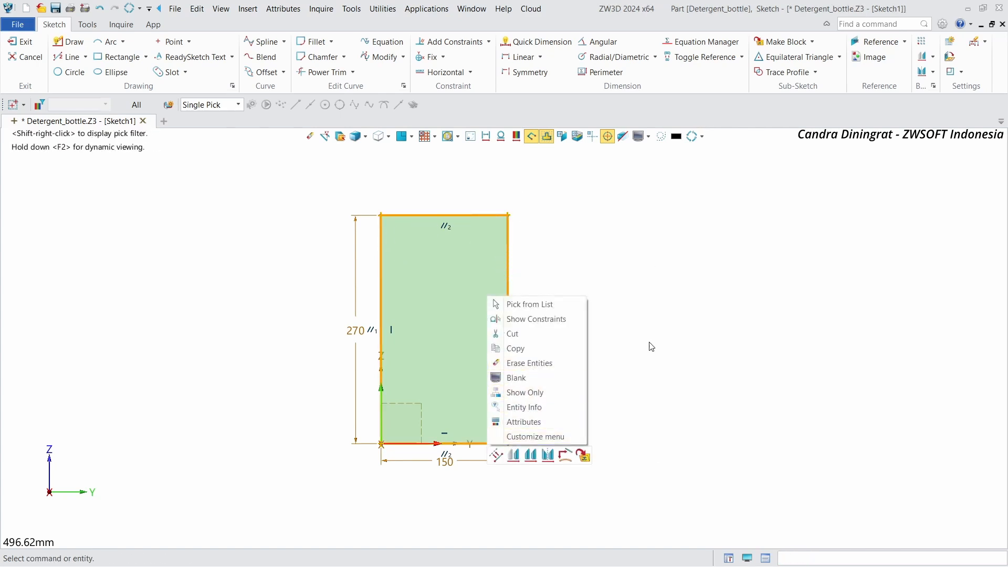
left_click(495, 456)
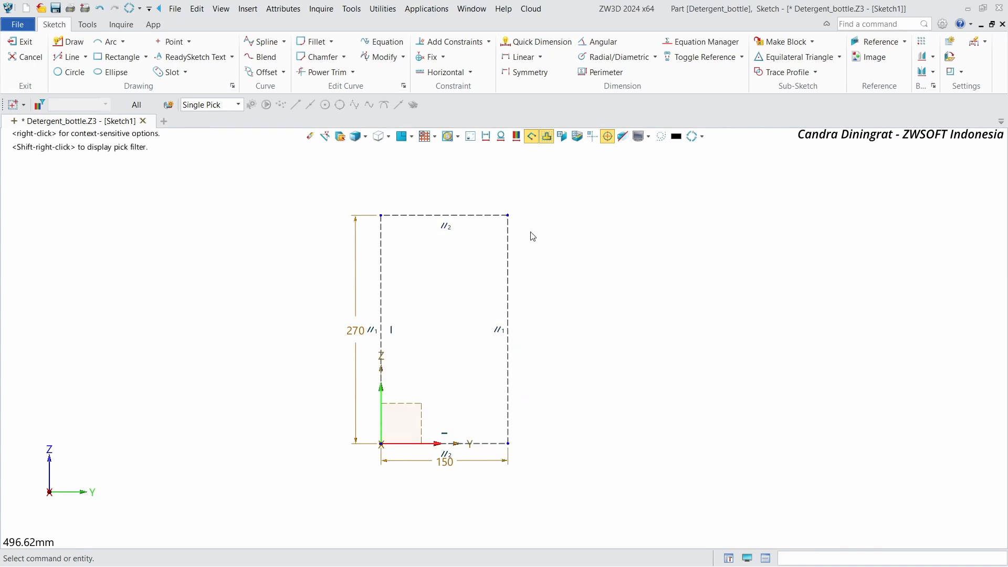
Step: Insert the Side_view_detergent_bottle.jpg image with its first corner at the origin, about 178 mm wide and 278 mm tall
left_click(869, 58)
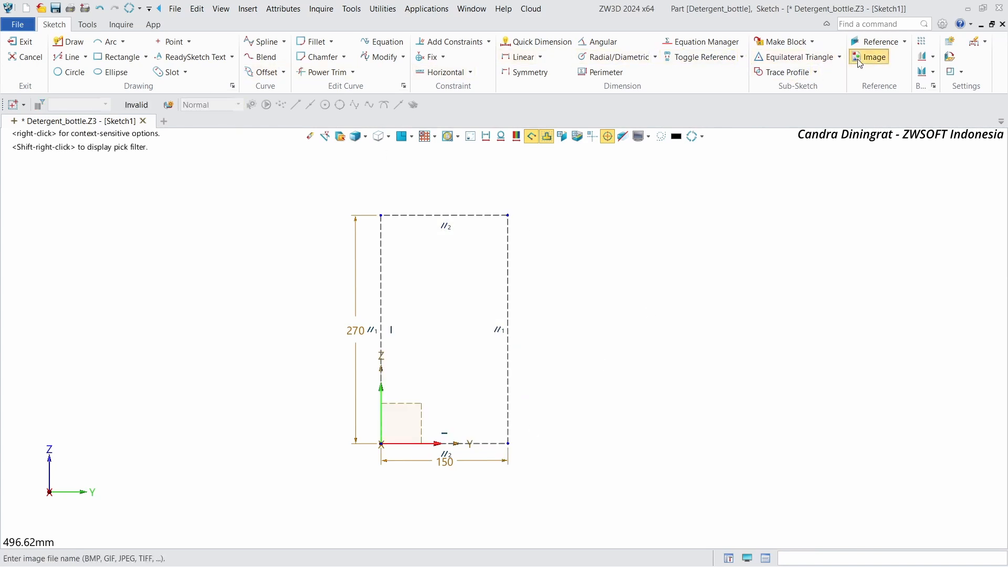
left_click(389, 211)
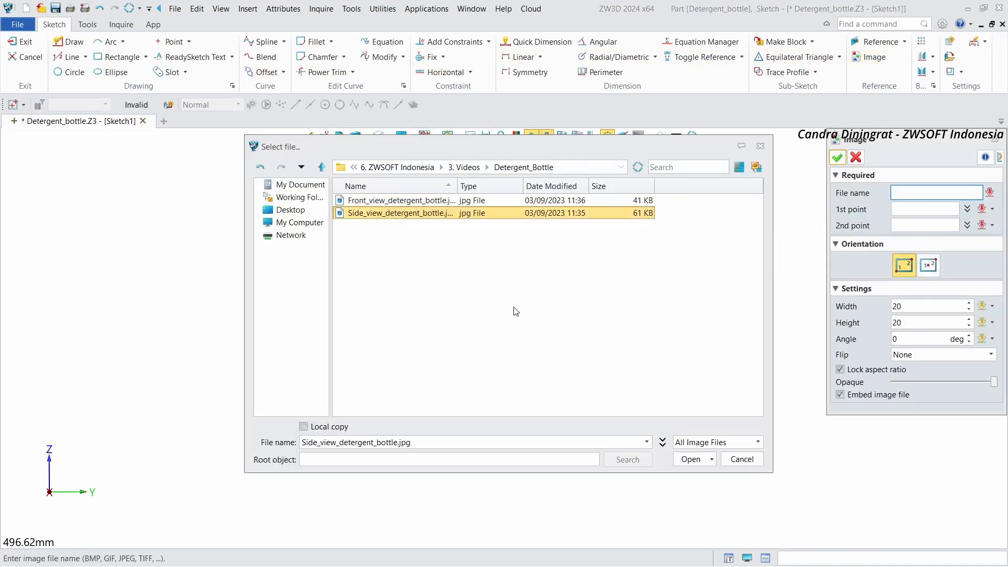
left_click(696, 462)
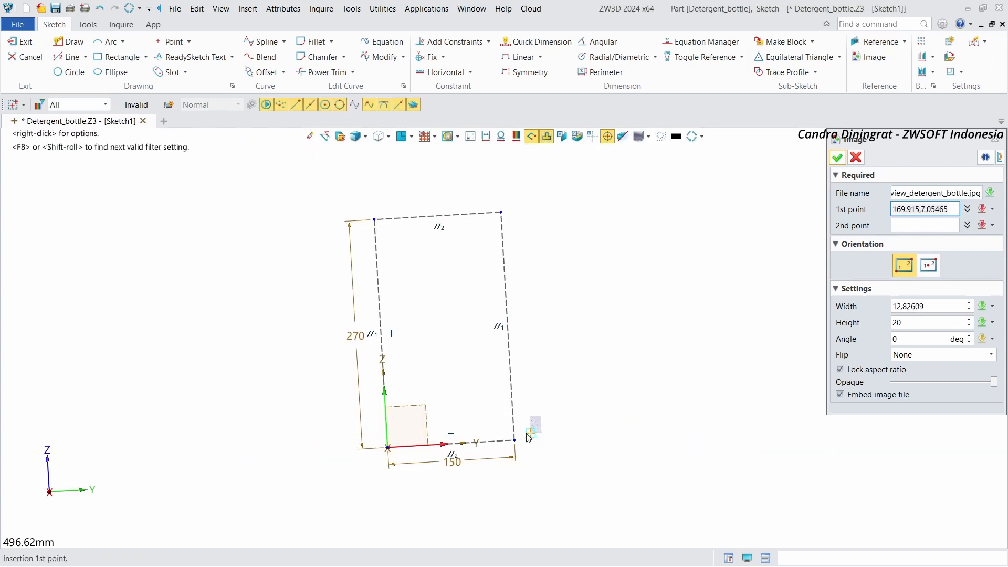
right_click(626, 250)
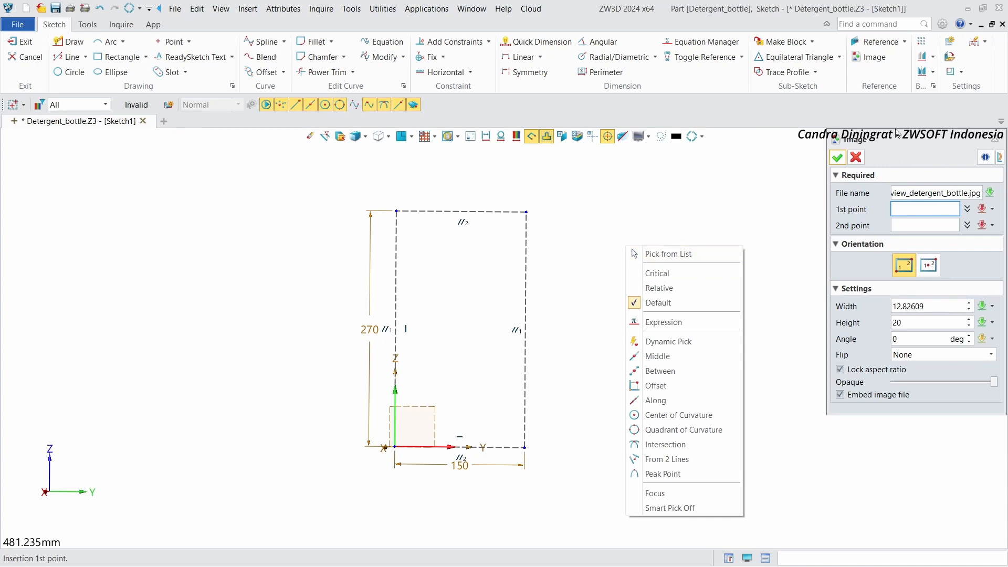
left_click(898, 145)
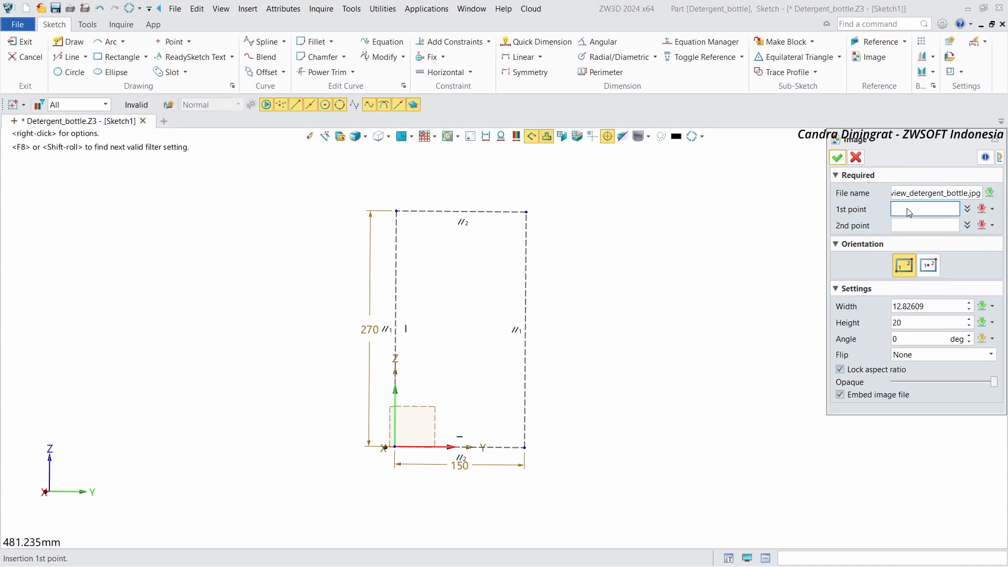
left_click(396, 448)
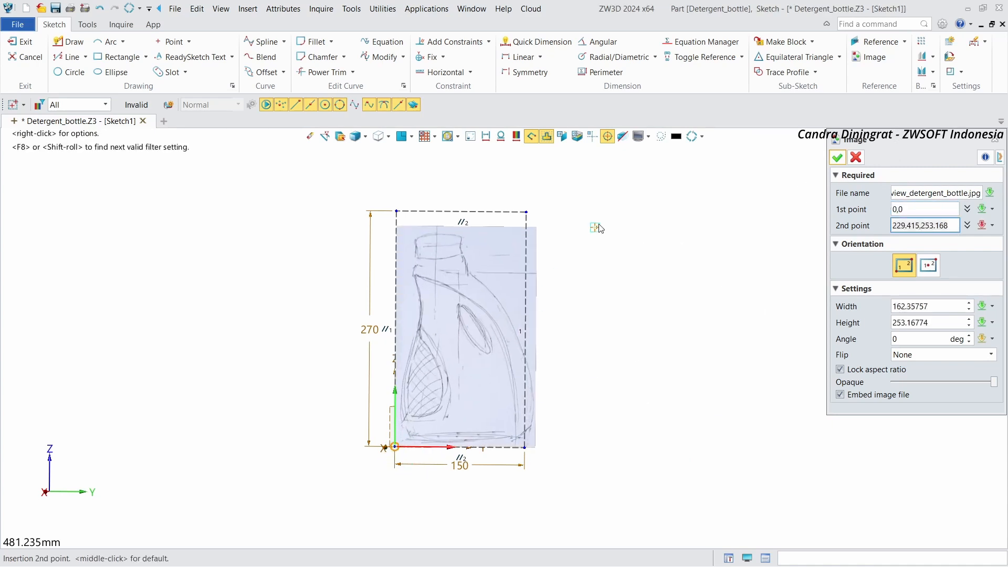
scroll(622, 198, "up", 1)
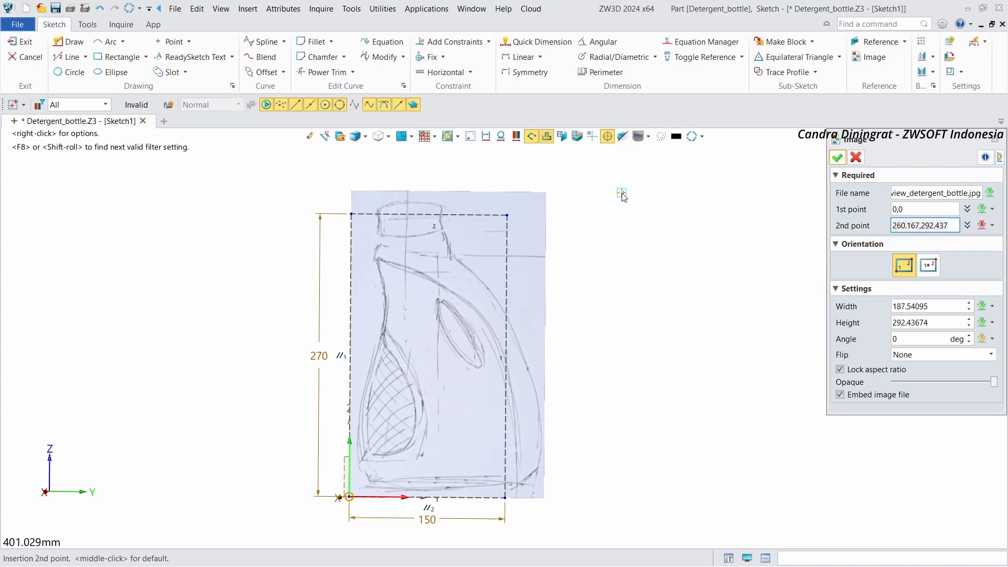
left_click(603, 212)
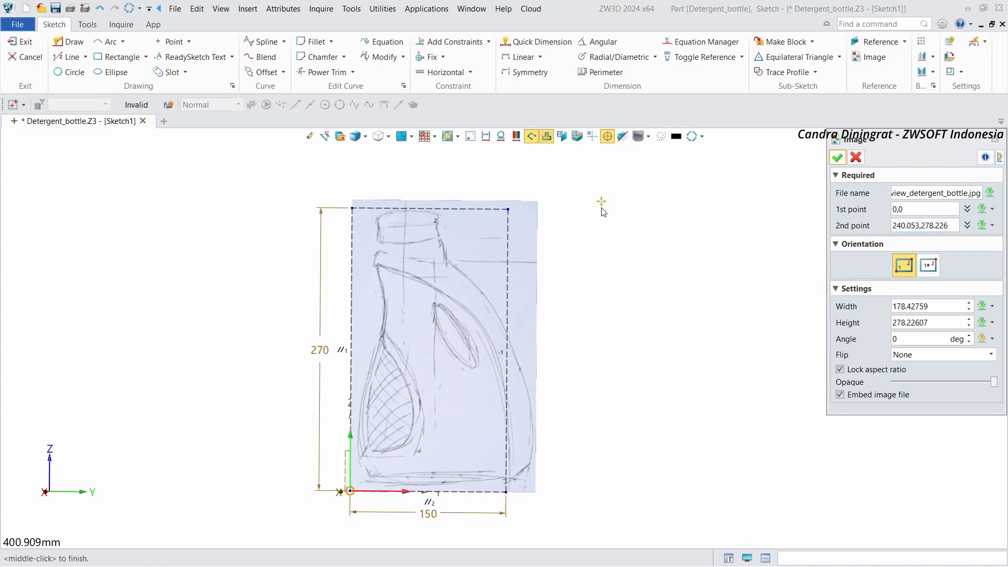
left_click(838, 165)
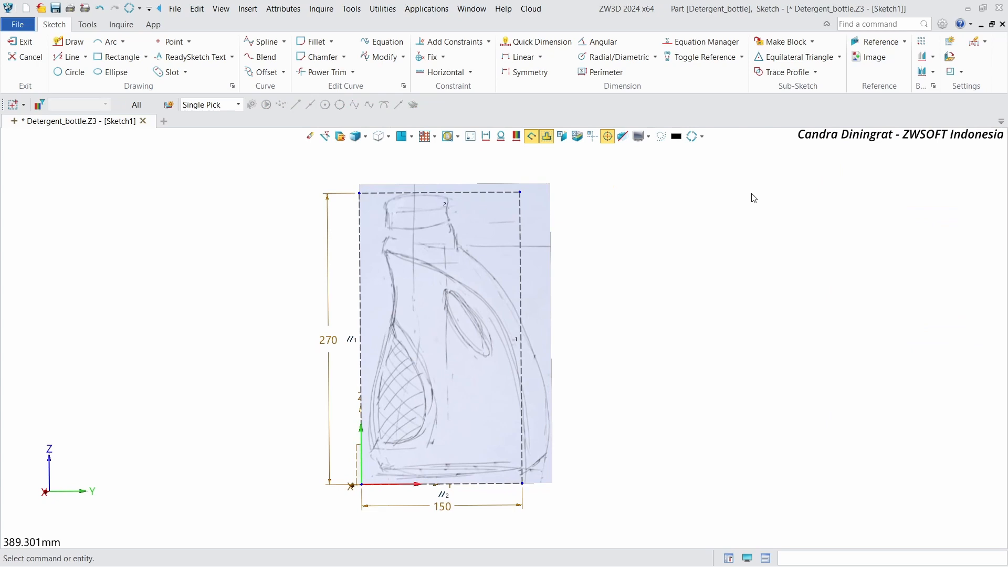
Step: Move the image so the bottle's bottom-left corner in the drawing lands on the sketch origin
right_click(568, 229)
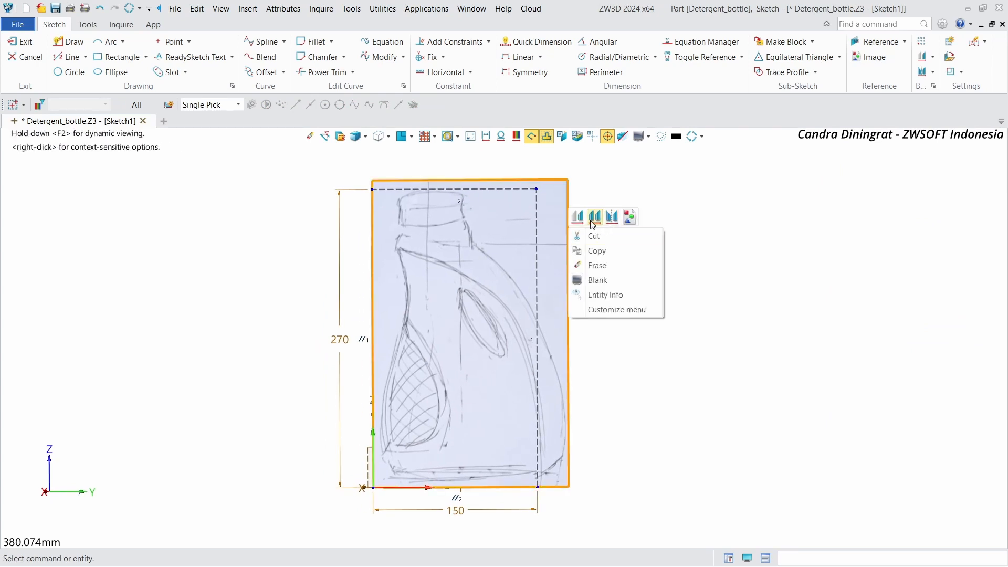
left_click(583, 220)
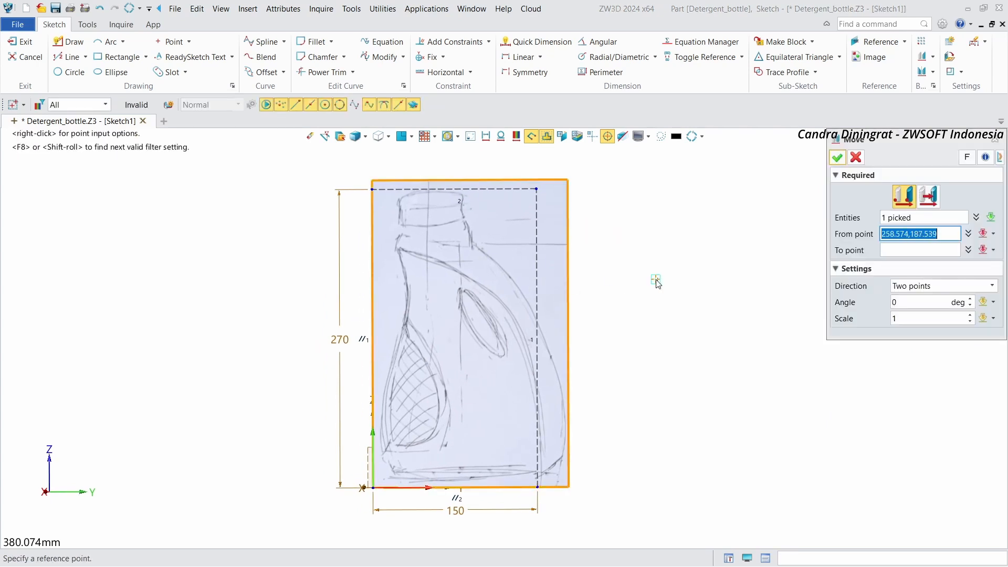
scroll(436, 435, "up", 5)
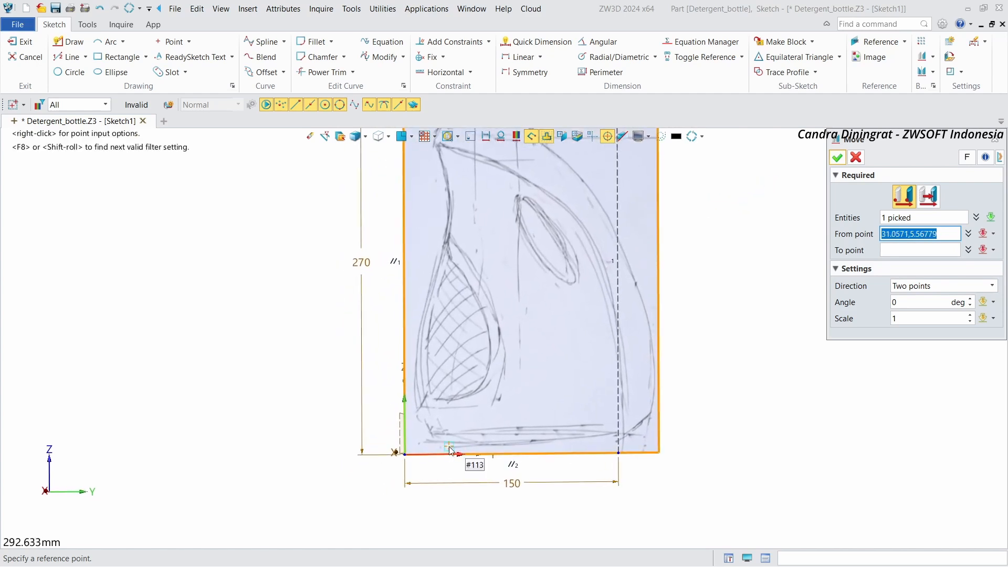
left_click(436, 434)
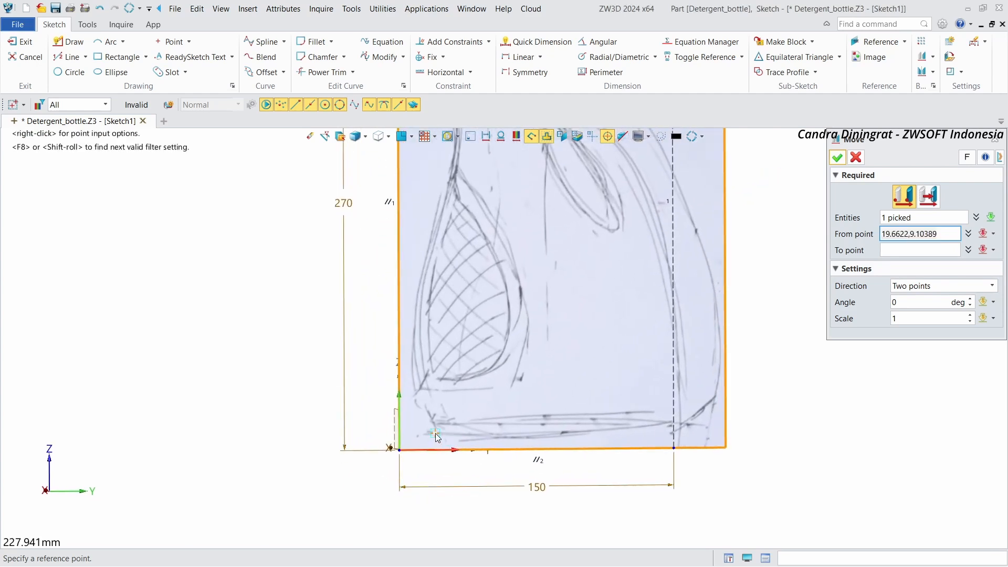
left_click(402, 449)
scroll(420, 441, "down", 4)
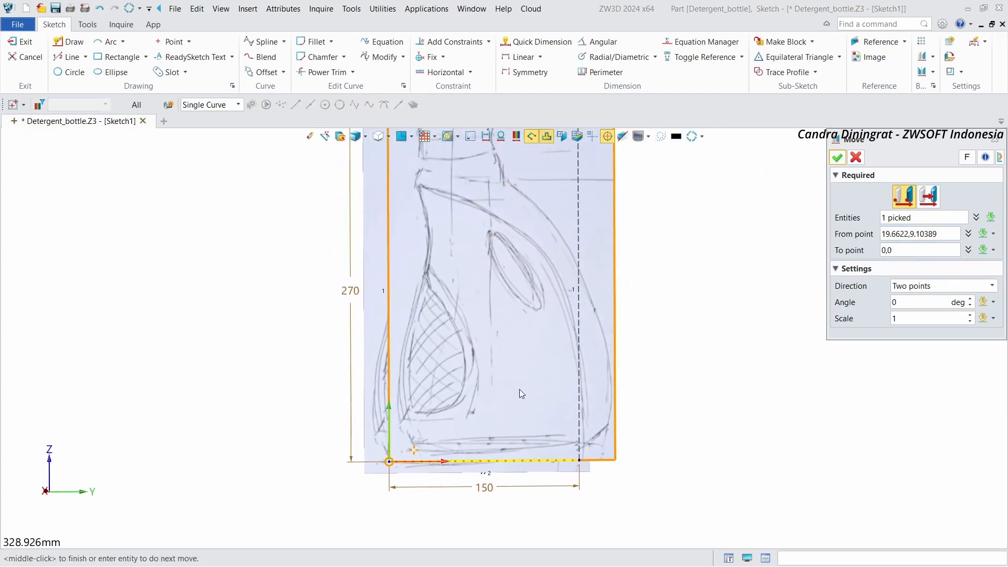
left_click(837, 158)
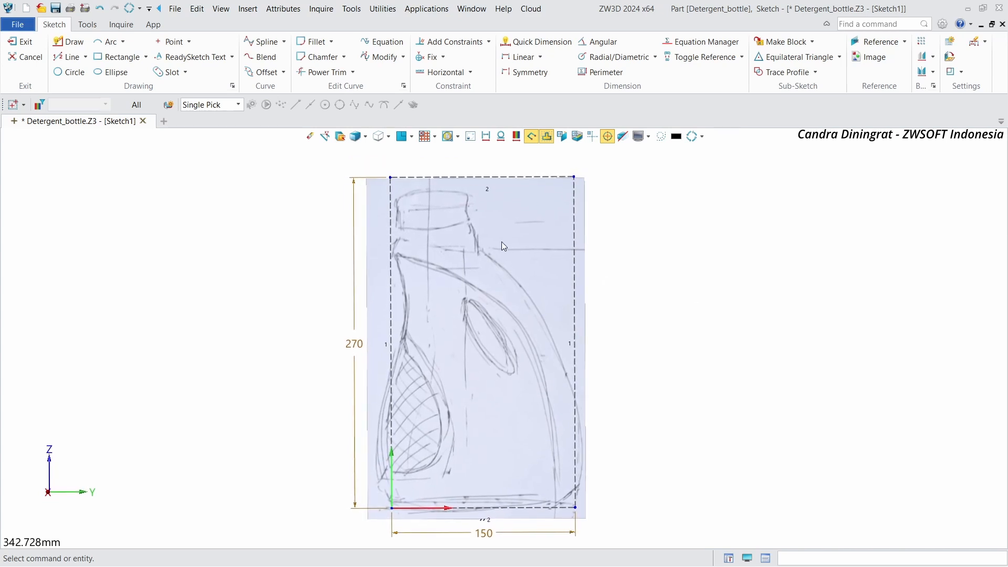
Step: Enlarge the side-view image to 288.23 mm tall, keeping its aspect ratio locked
right_click(527, 224)
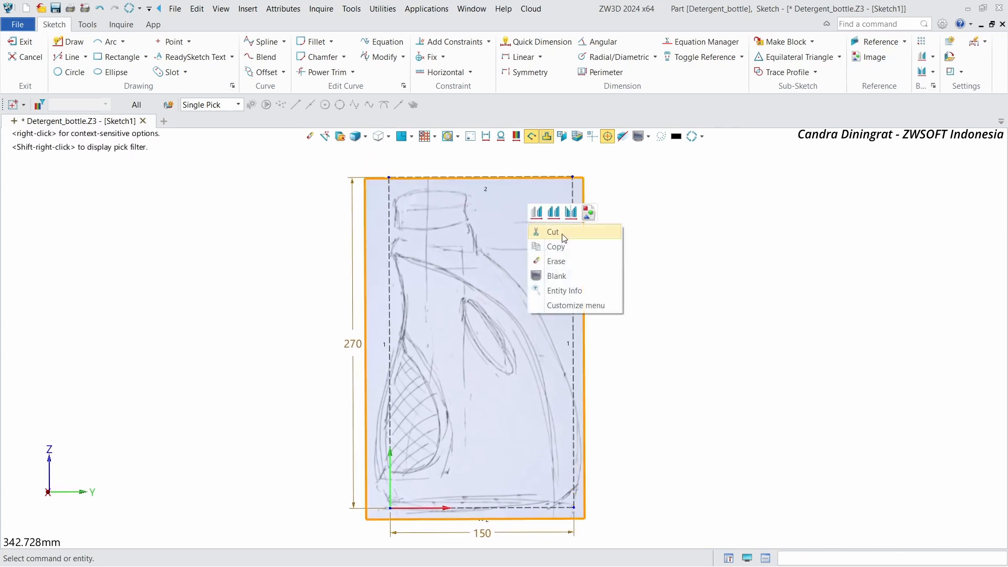
left_click(599, 213)
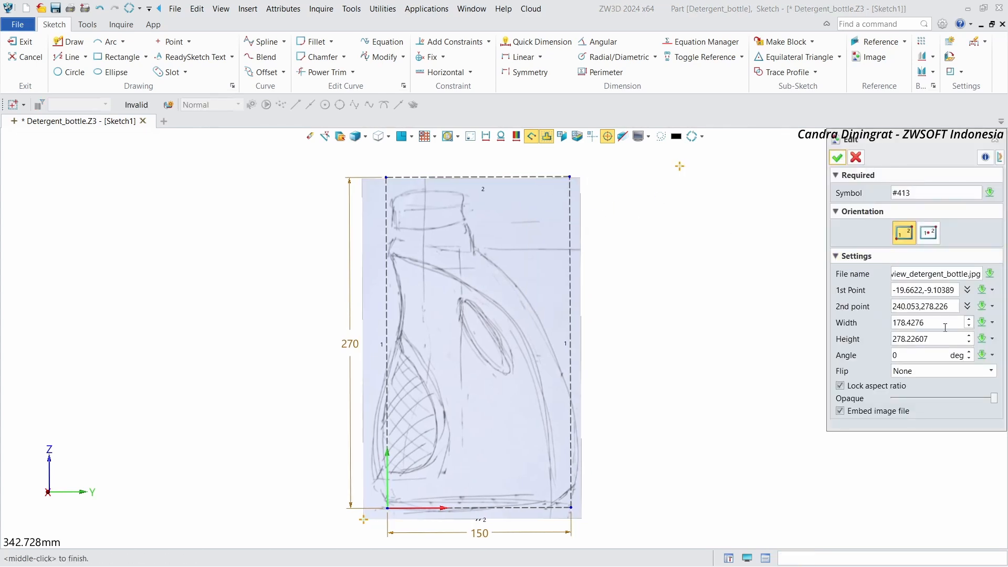
left_click(930, 338)
scroll(943, 340, "up", 7)
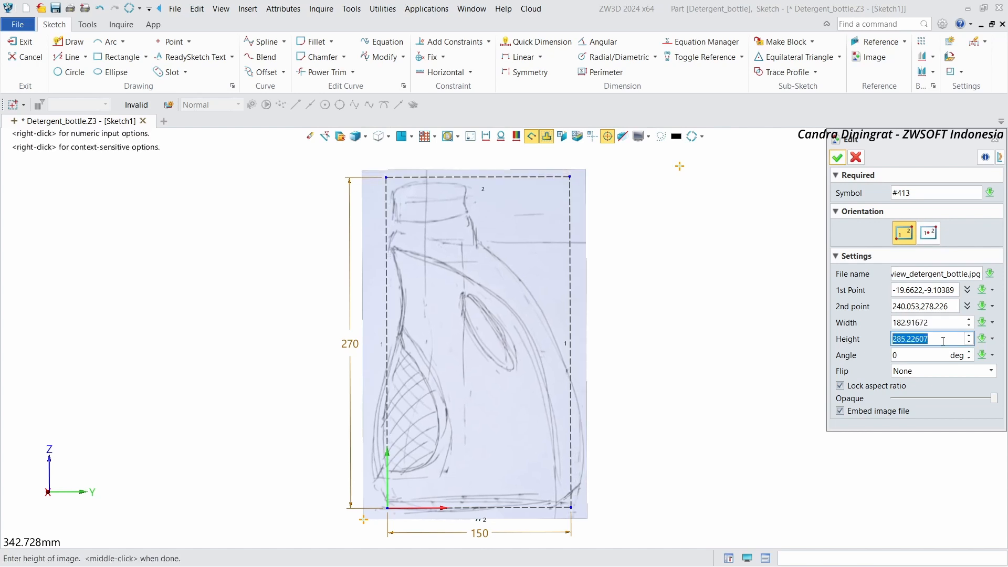
scroll(942, 341, "up", 3)
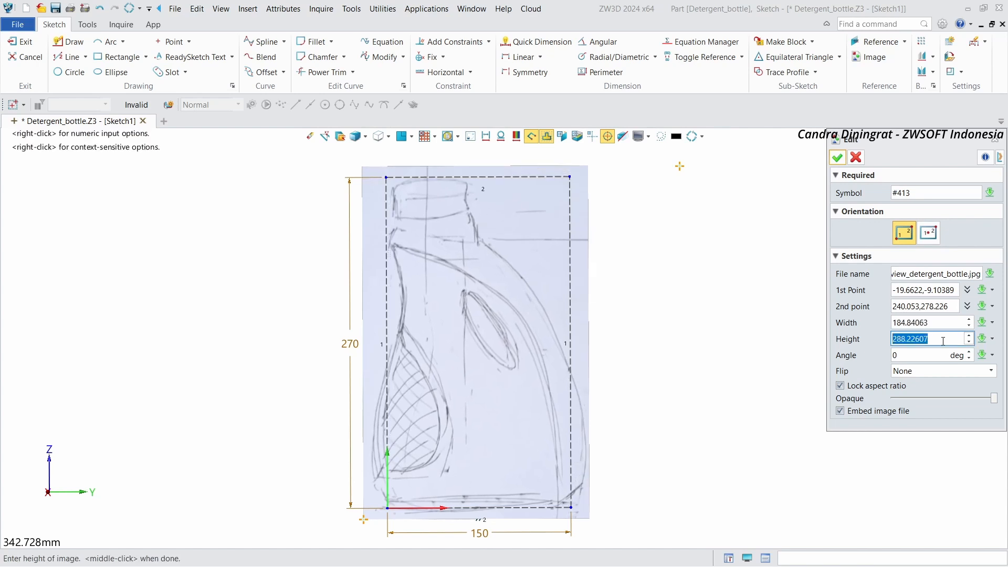
left_click(836, 158)
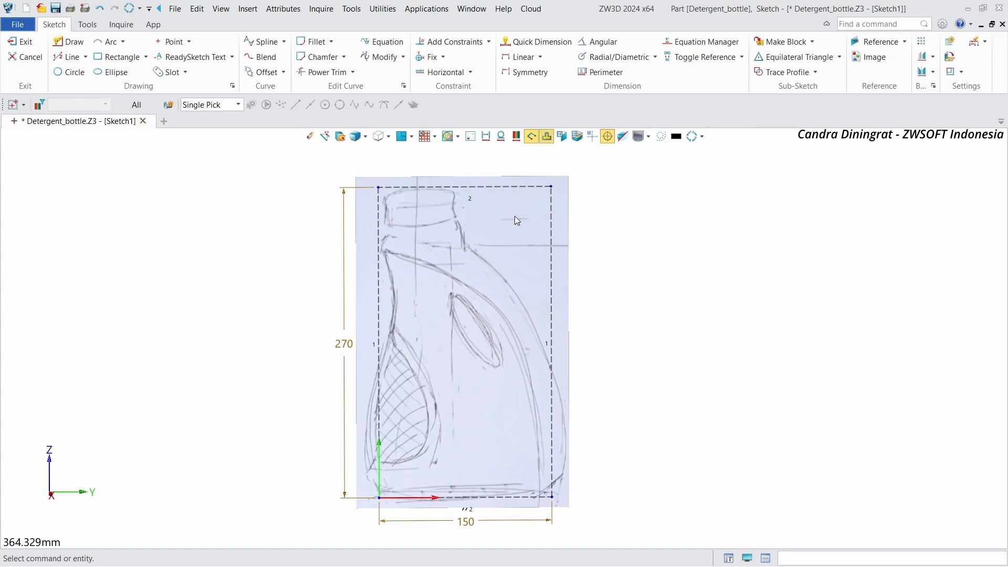
Step: Reopen the sketch and lower the side-view image's opacity to about 65
left_click(25, 42)
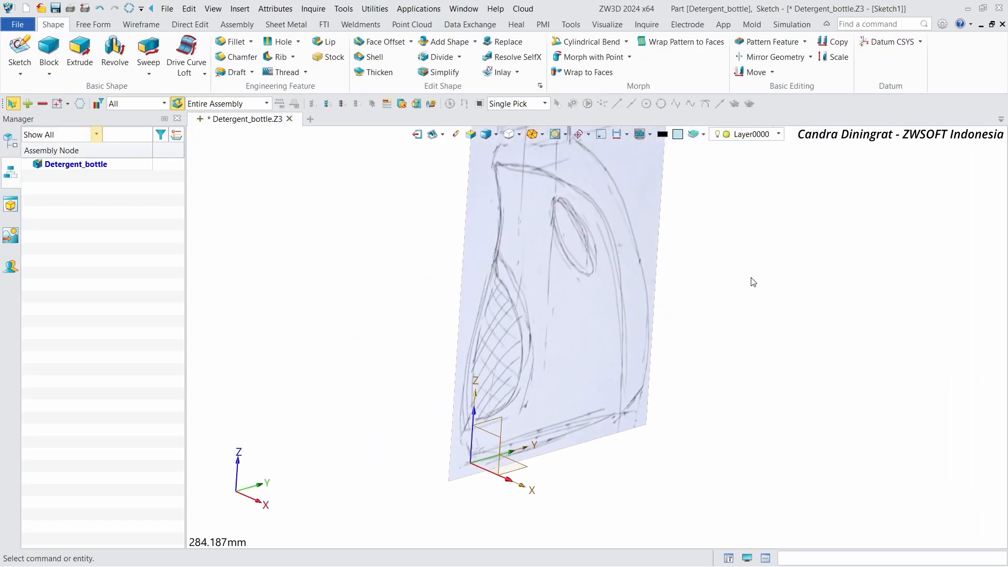
double_click(591, 217)
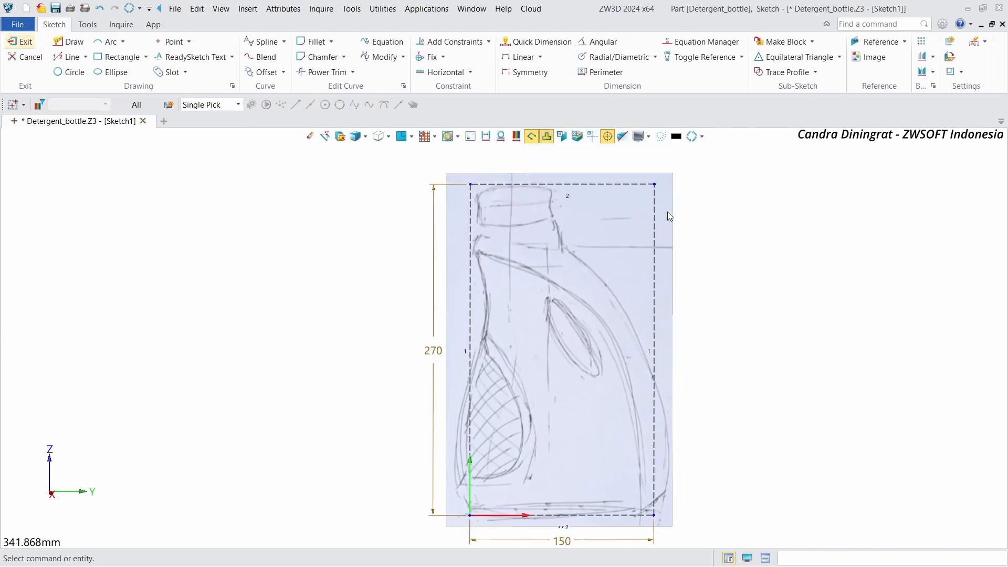
right_click(666, 209)
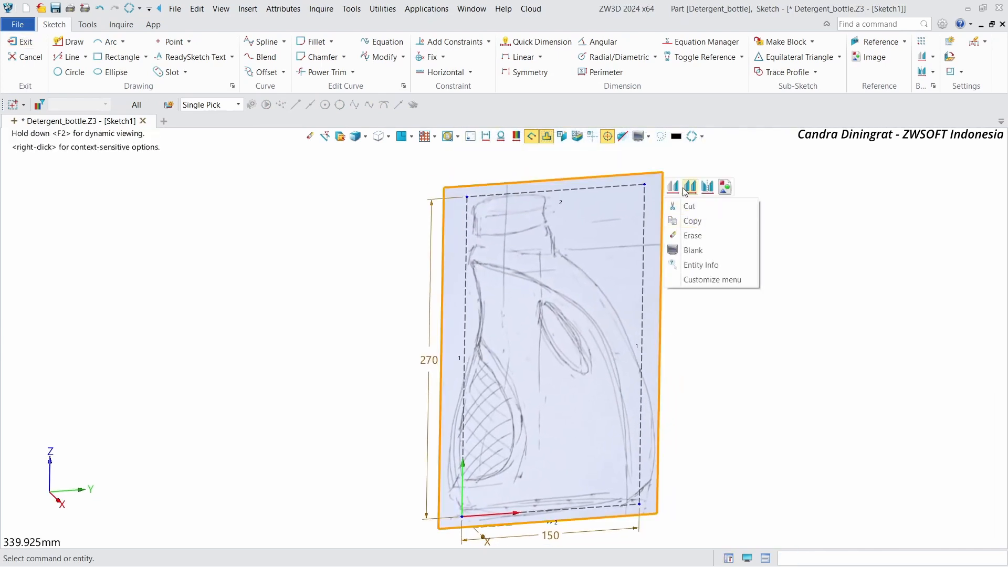
left_click(727, 190)
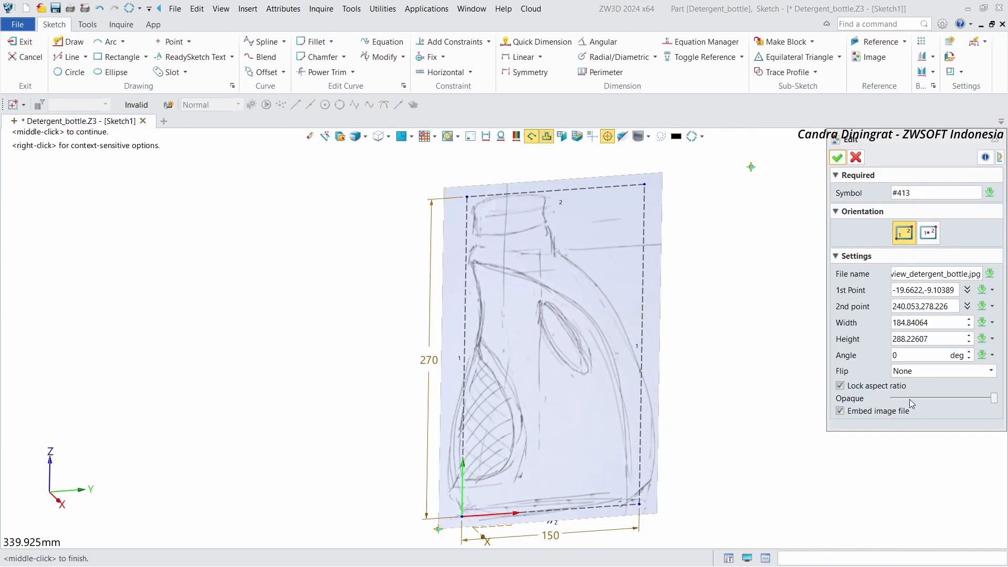
left_click_drag(988, 404, 952, 403)
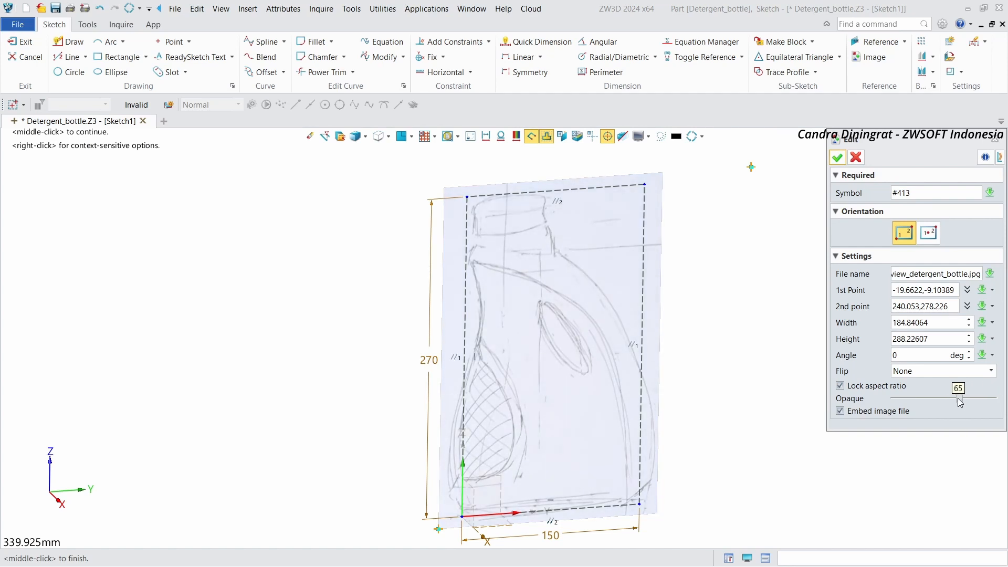
left_click(839, 158)
Step: Exit the side-view sketch
scroll(781, 203, "down", 2)
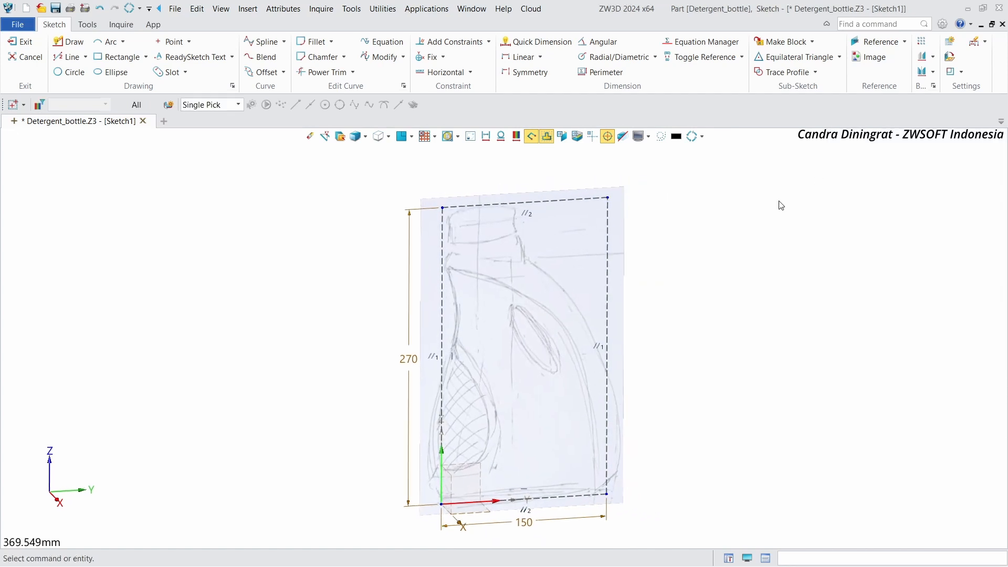
right_click(713, 221)
left_click(771, 211)
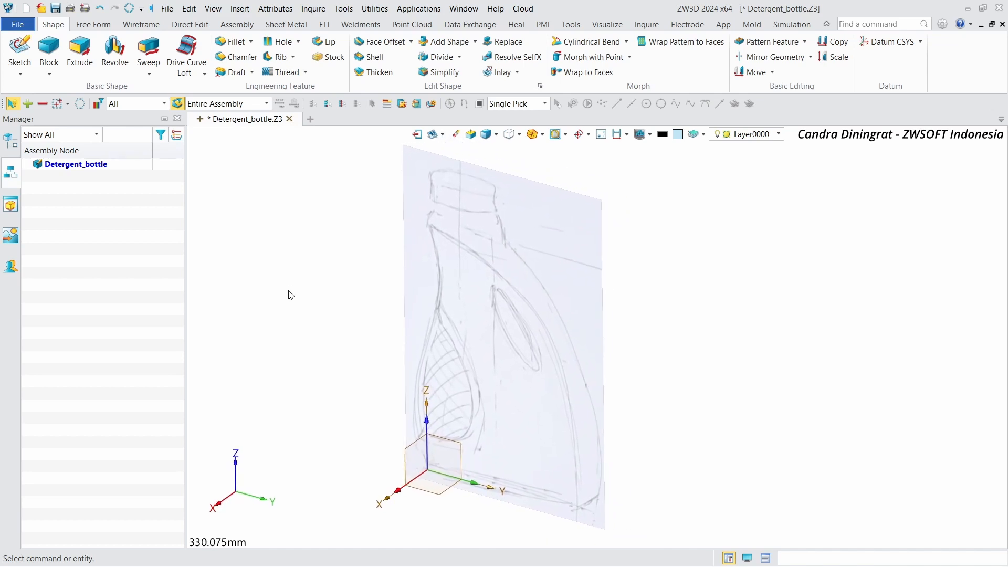
Step: Create a datum CSYS offset from the default CSYS to position 0,29.5,0
left_click(20, 74)
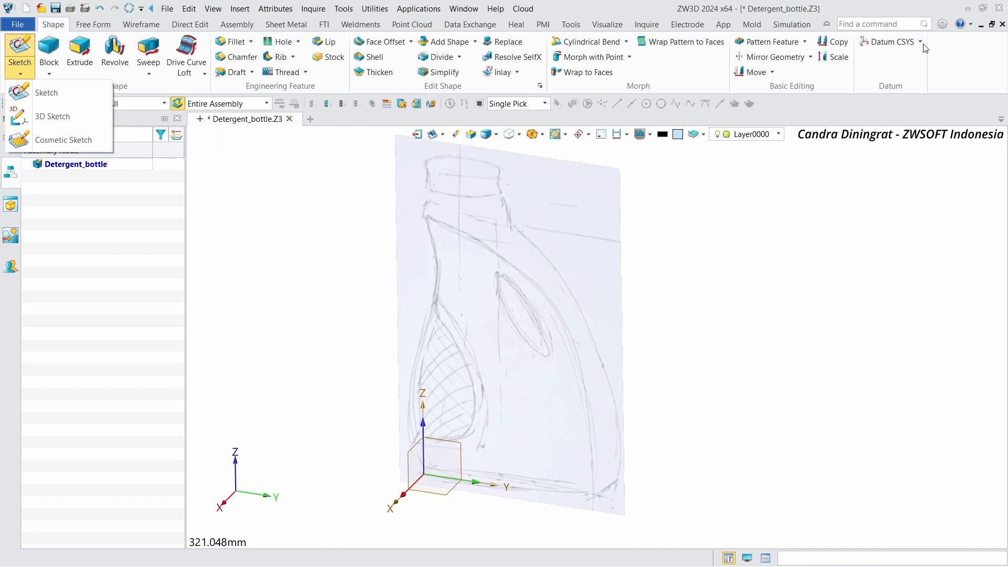
left_click(906, 42)
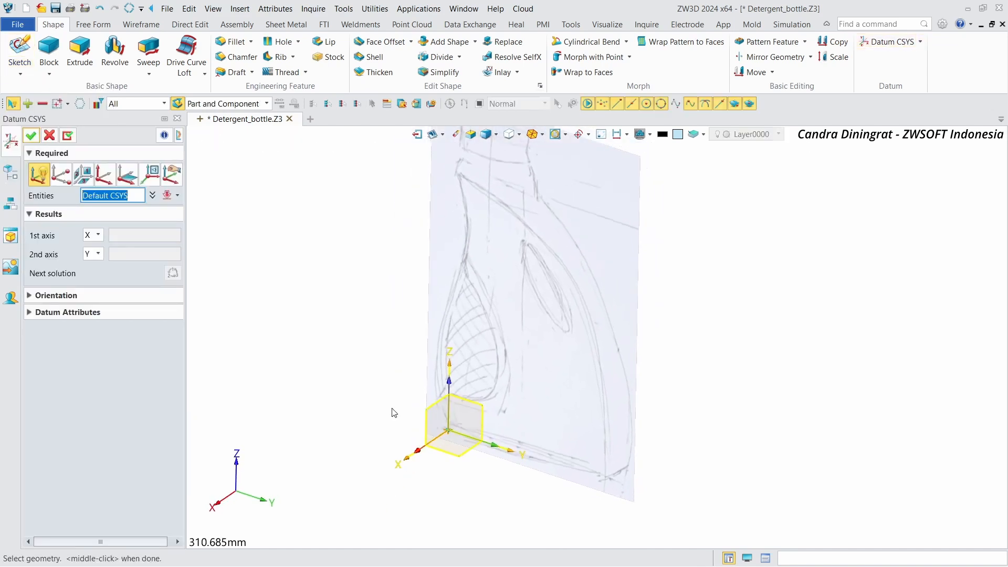
left_click(450, 432)
left_click(173, 175)
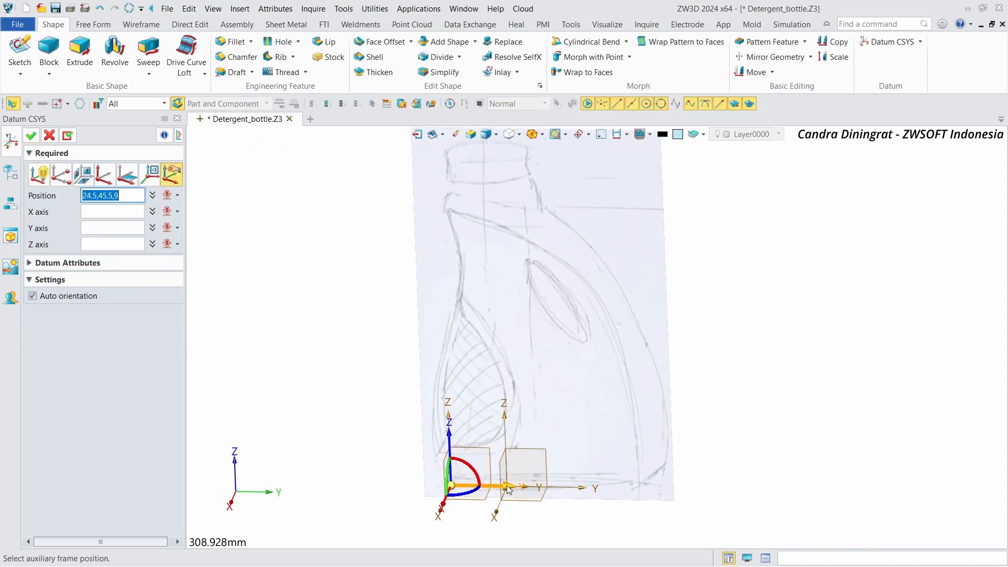
left_click_drag(506, 491, 548, 496)
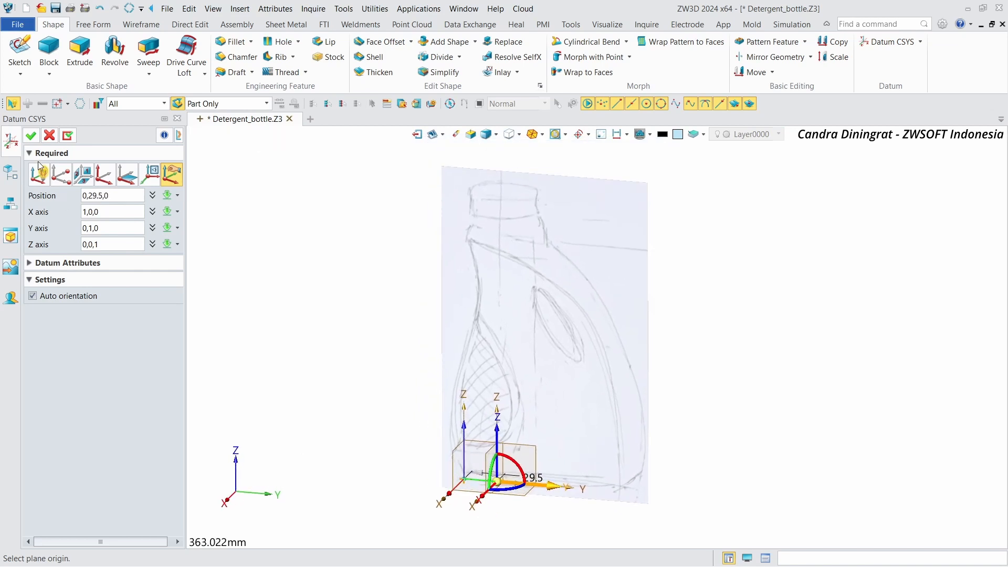
left_click(31, 136)
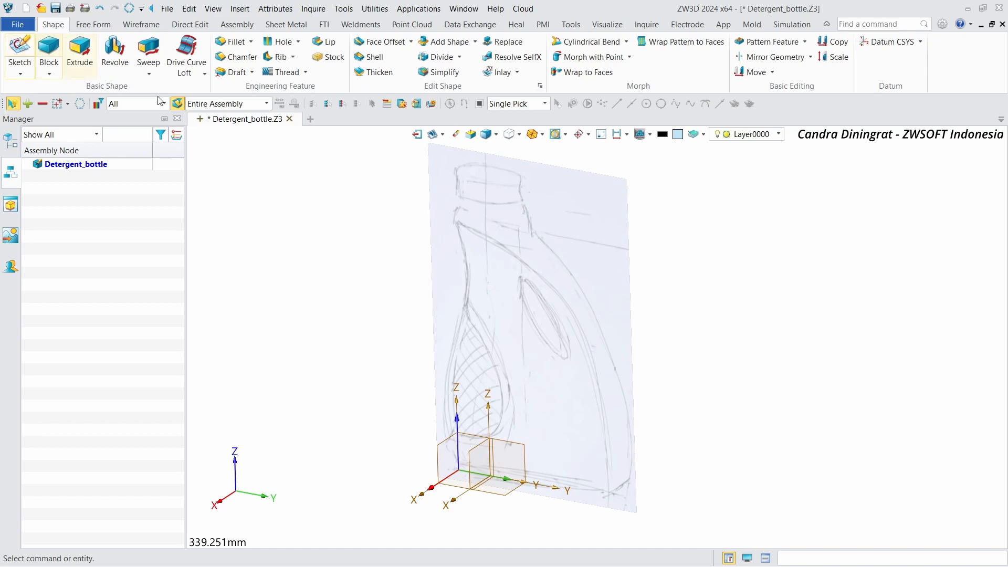
Step: Start a new sketch on the XZ plane of the new CSYS1
left_click(19, 50)
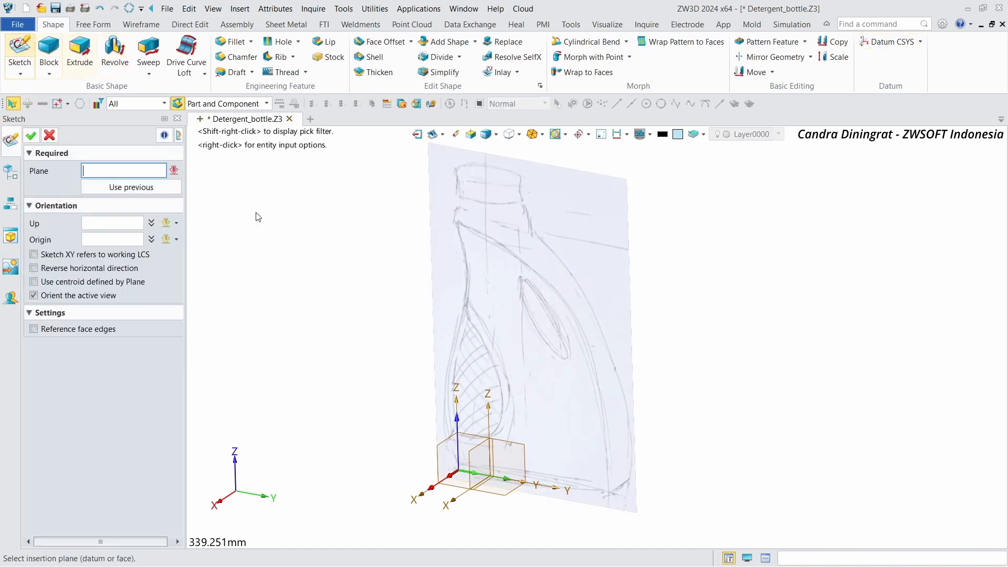
left_click(484, 455)
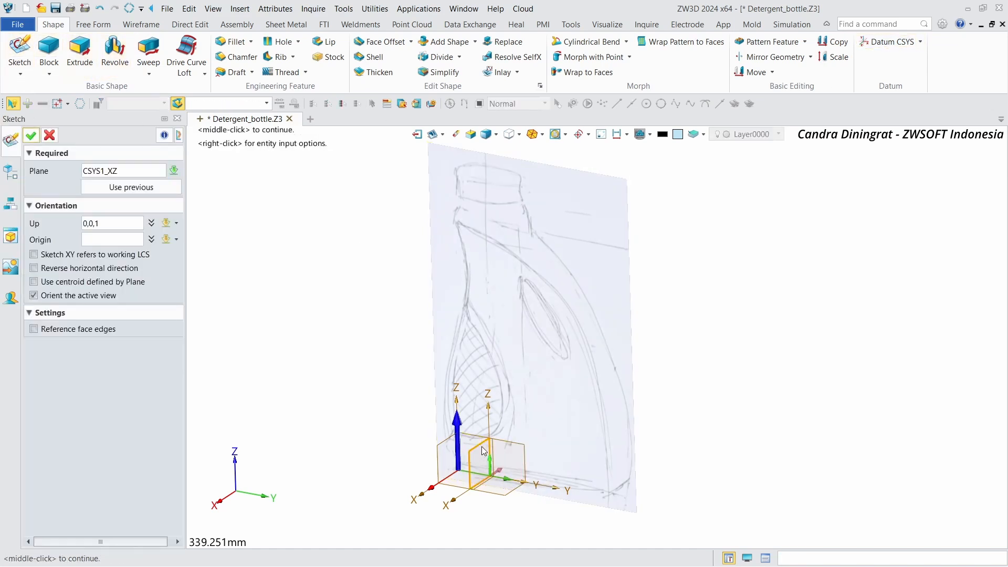
left_click(30, 135)
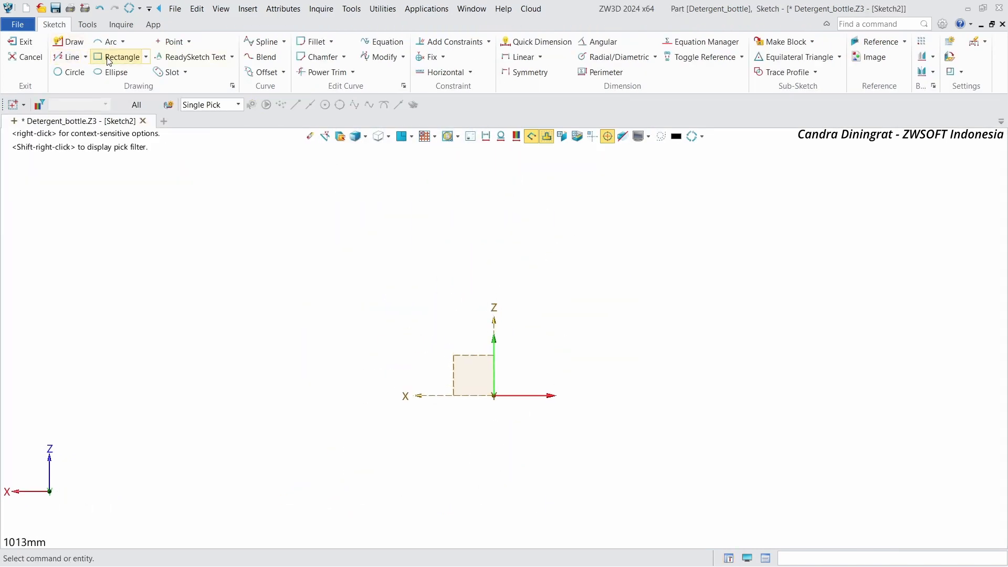
Step: Draw a vertical line up from the sketch origin and convert it to construction geometry
left_click(74, 42)
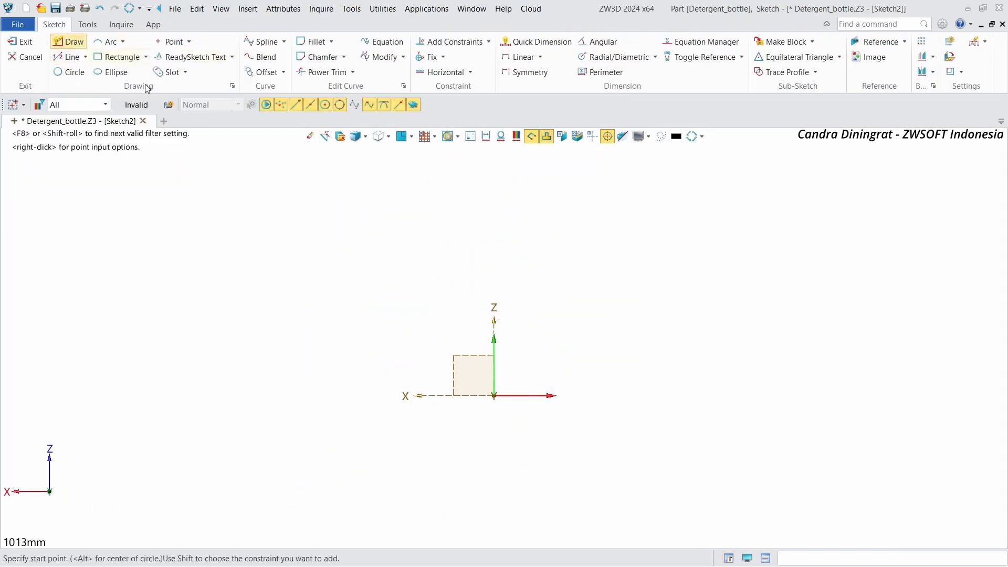
left_click(496, 394)
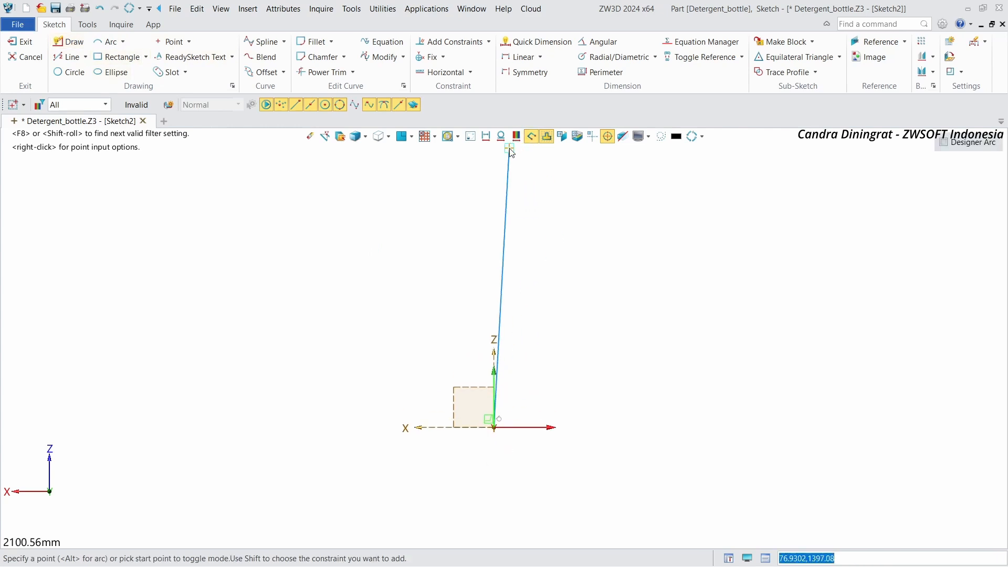
scroll(488, 347, "down", 3)
left_click(492, 154)
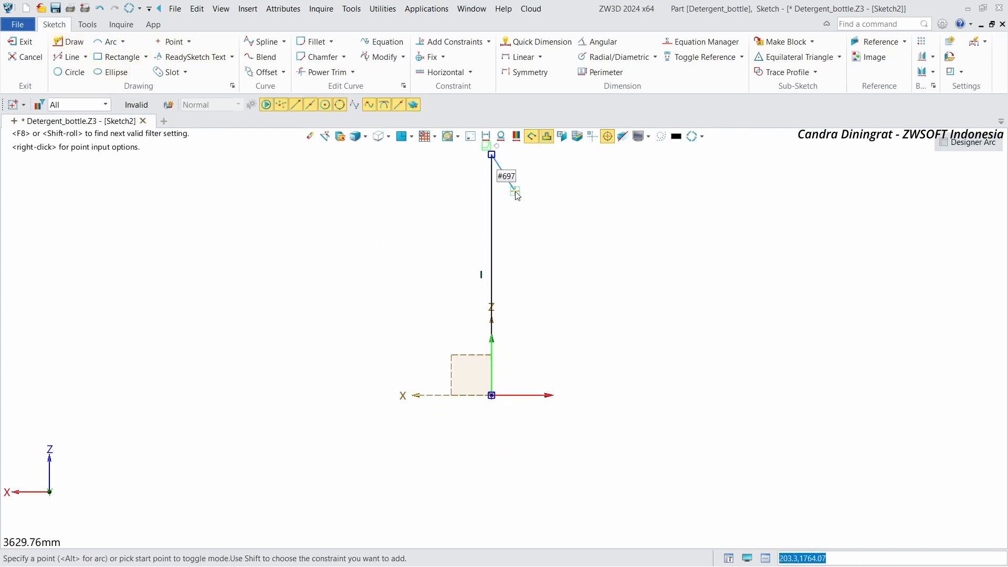
scroll(516, 192, "down", 1)
scroll(515, 189, "up", 2)
middle_click(516, 183)
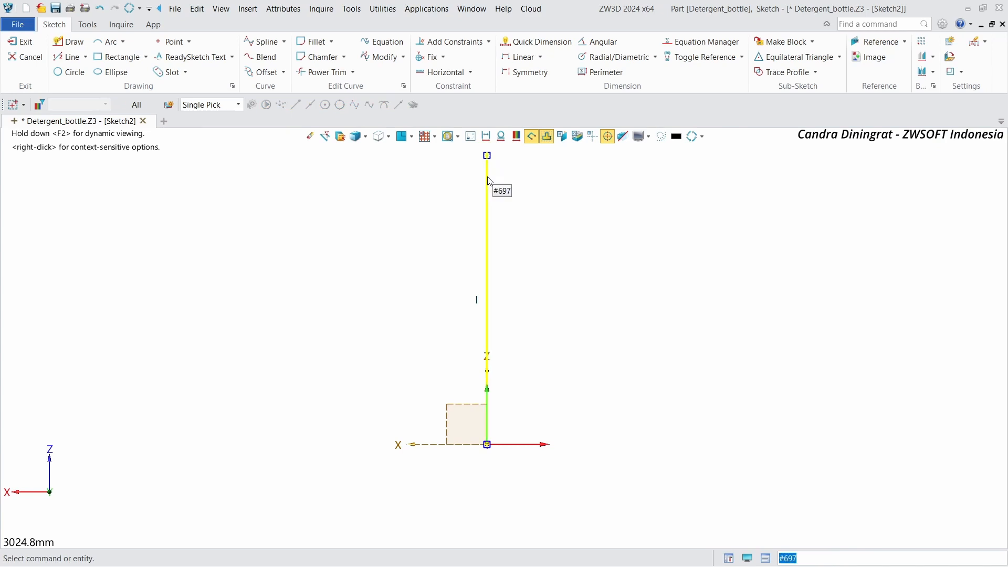
right_click(488, 181)
left_click(503, 172)
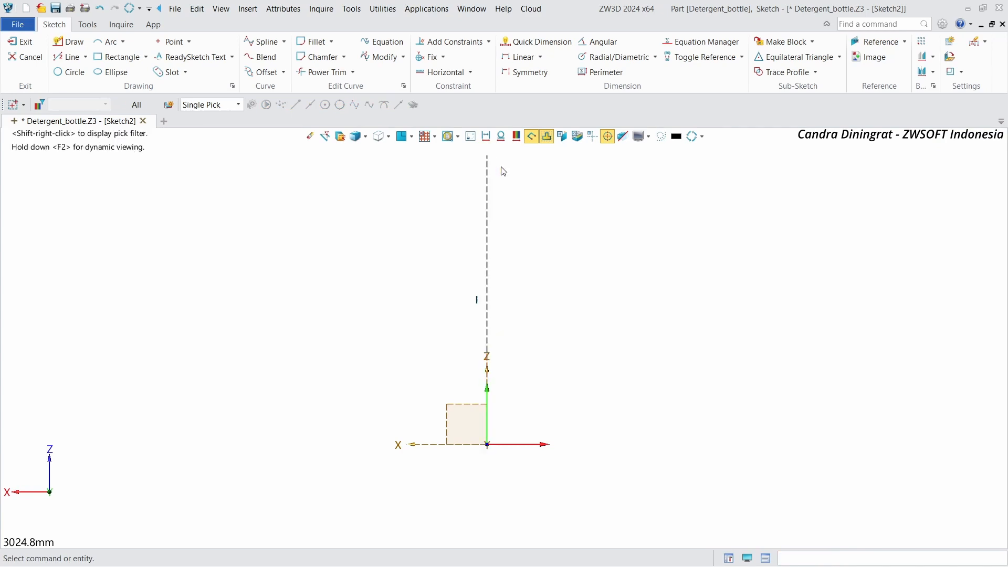
Step: Dimension the construction line's length to 270 mm with Quick Dimension
right_click(491, 201)
left_click(582, 181)
right_click(644, 171)
left_click(673, 160)
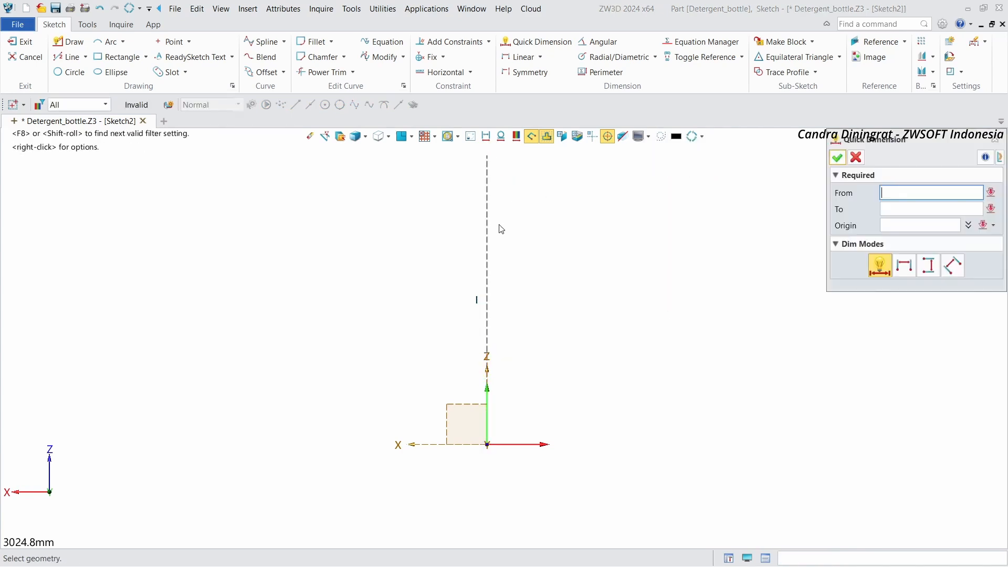
left_click(487, 236)
left_click(576, 263)
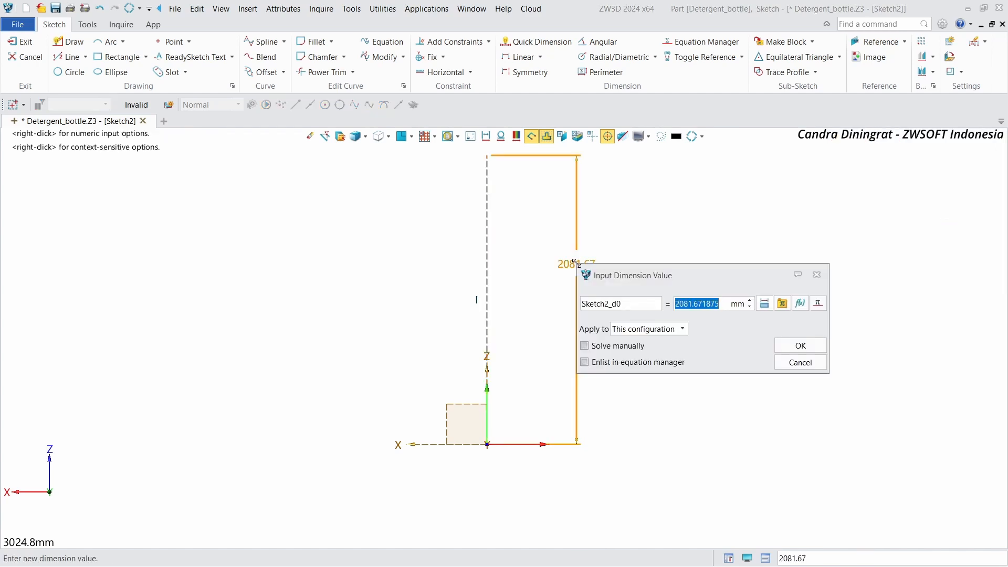
type("270")
key("Return")
scroll(527, 419, "up", 9)
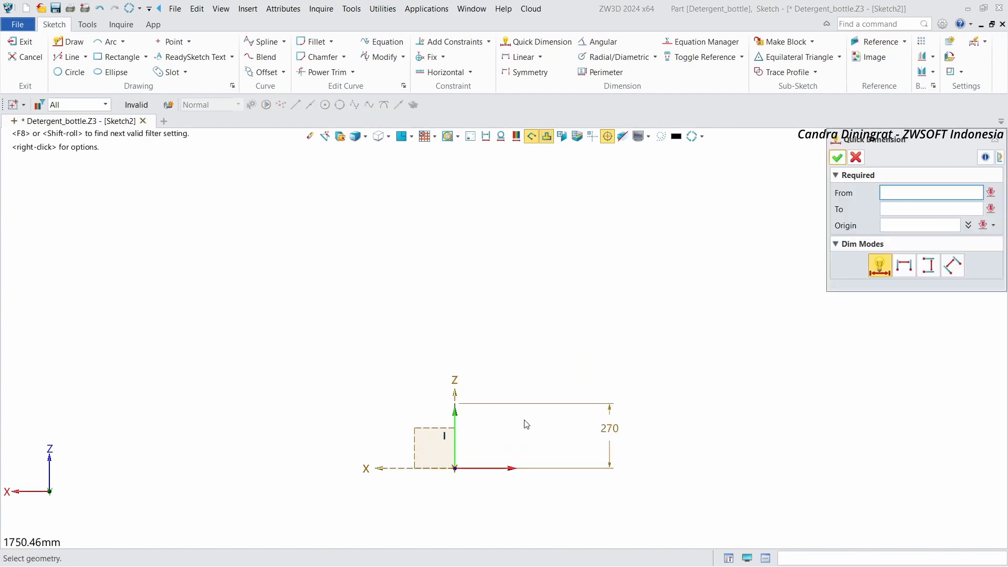
scroll(440, 278, "up", 1)
scroll(451, 273, "down", 3)
scroll(452, 362, "up", 4)
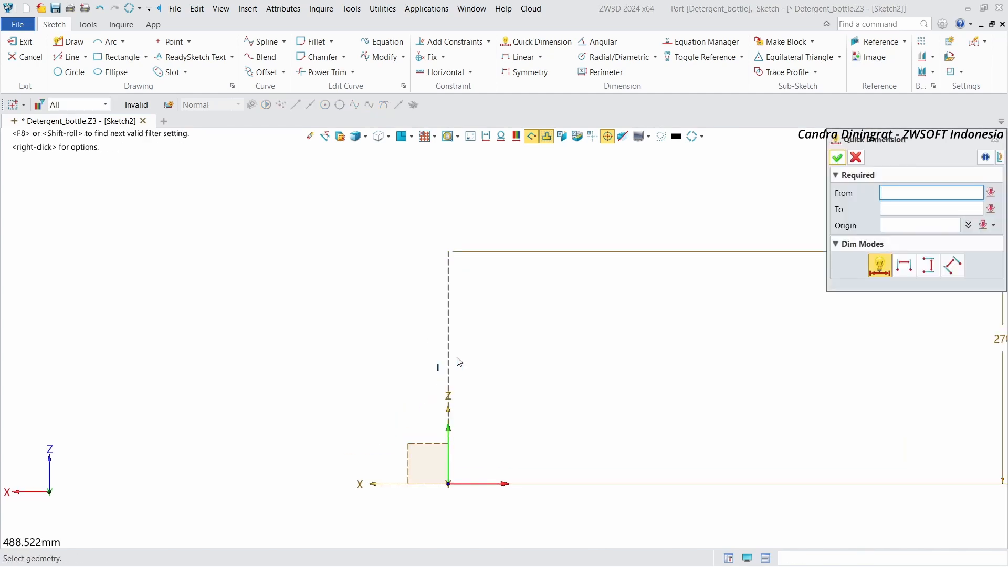
left_click(840, 158)
Step: Insert the Front_view_detergent_bottle.jpg image above the origin and reduce its opacity slightly
left_click(874, 57)
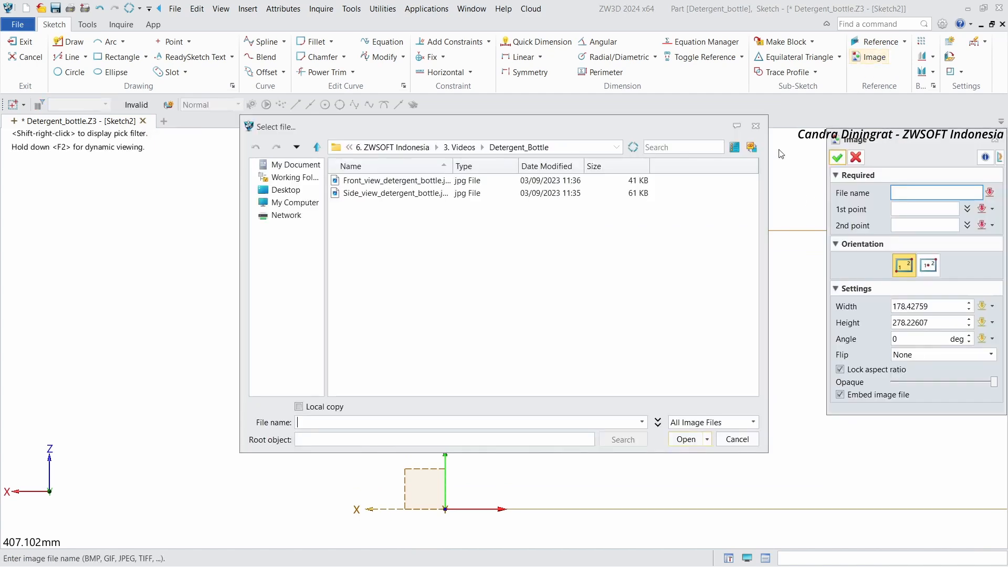
left_click(695, 181)
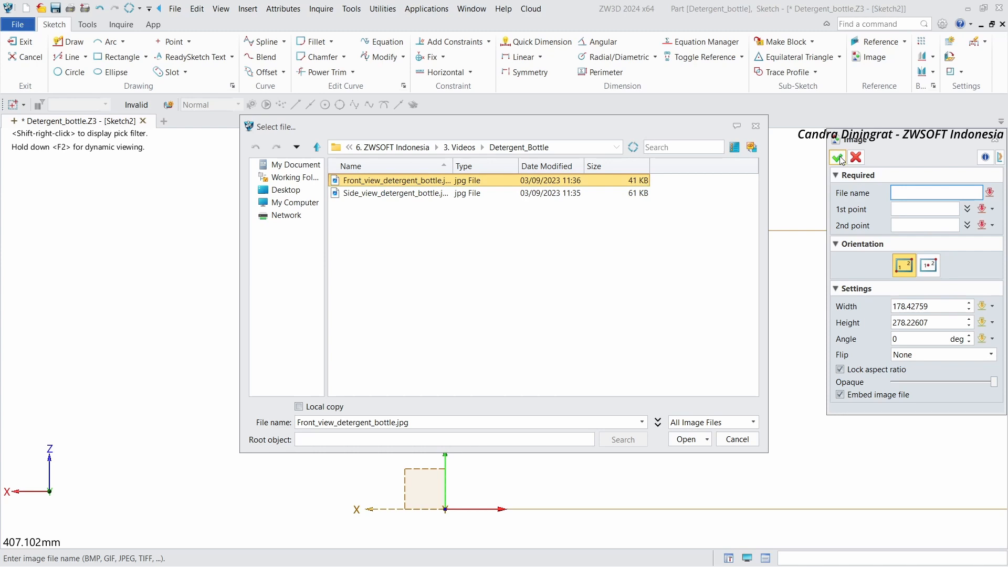
left_click(679, 439)
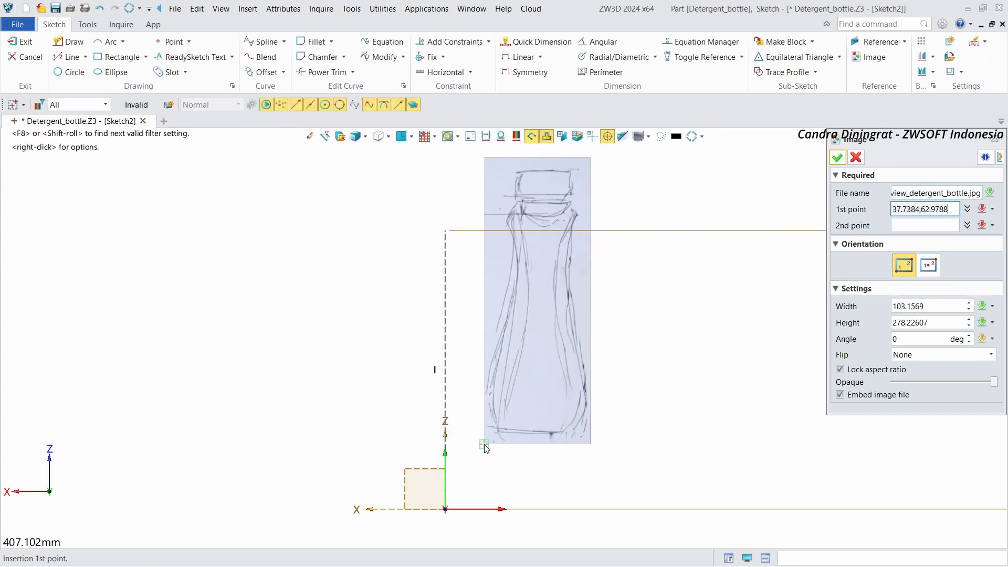
left_click(484, 444)
left_click_drag(994, 399, 974, 398)
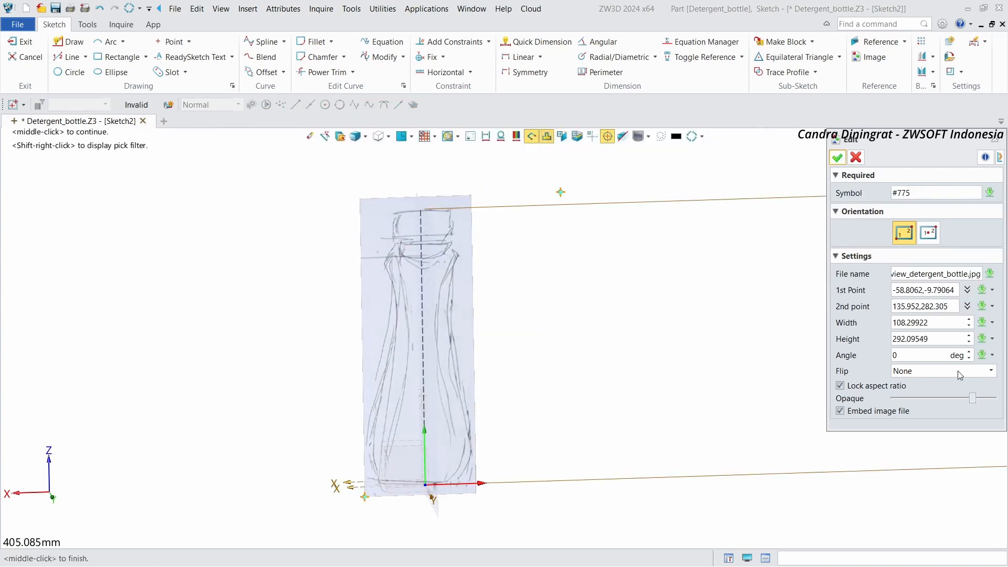
left_click(839, 157)
Step: Exit the front-view sketch
mouse_move(598, 279)
right_mouse_down()
mouse_move(572, 289)
mouse_move(468, 262)
right_mouse_up()
scroll(471, 264, "up", 1)
left_click(26, 49)
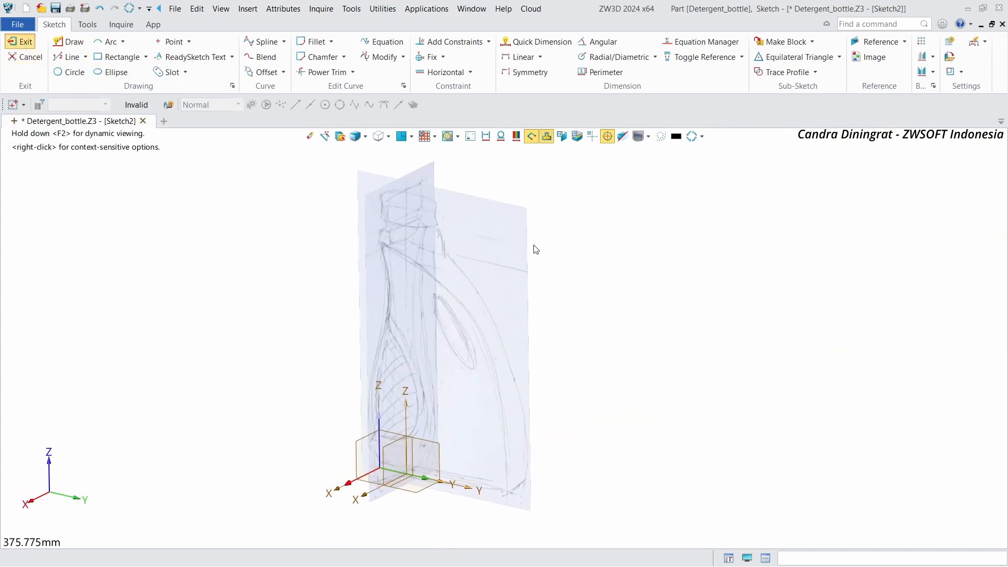
scroll(691, 248, "up", 3)
right_click_drag(692, 248, 705, 249)
scroll(705, 248, "down", 1)
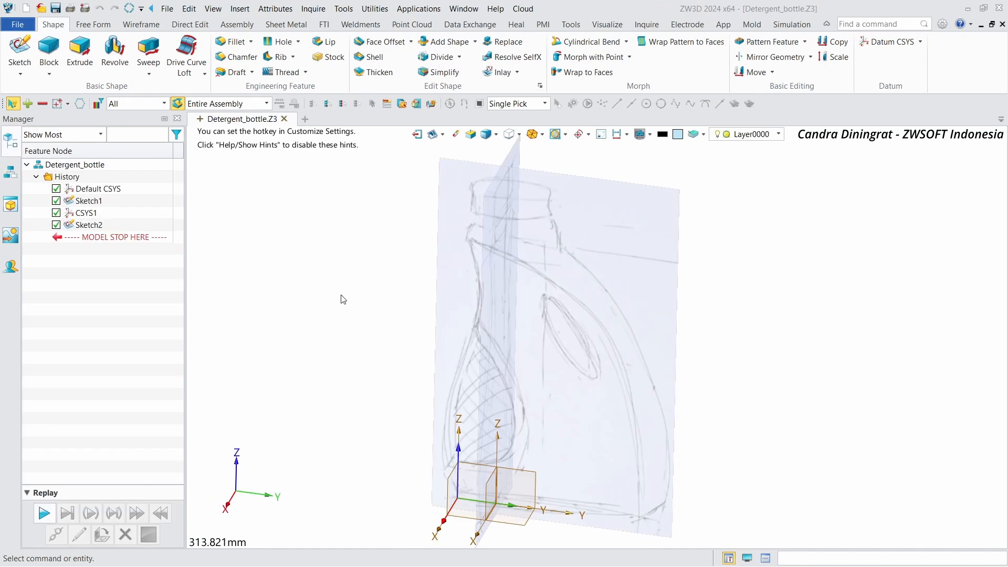
Step: Start a datum CSYS and place it on the vertical axis about 215 mm above the origin
left_click(872, 42)
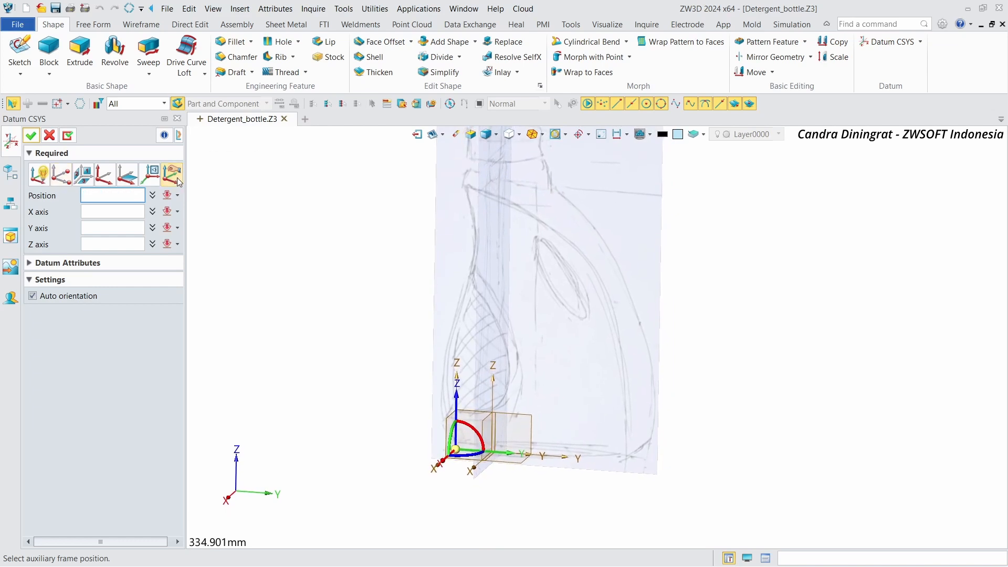
left_click_drag(455, 410, 459, 150)
scroll(504, 252, "up", 6)
scroll(516, 329, "up", 6)
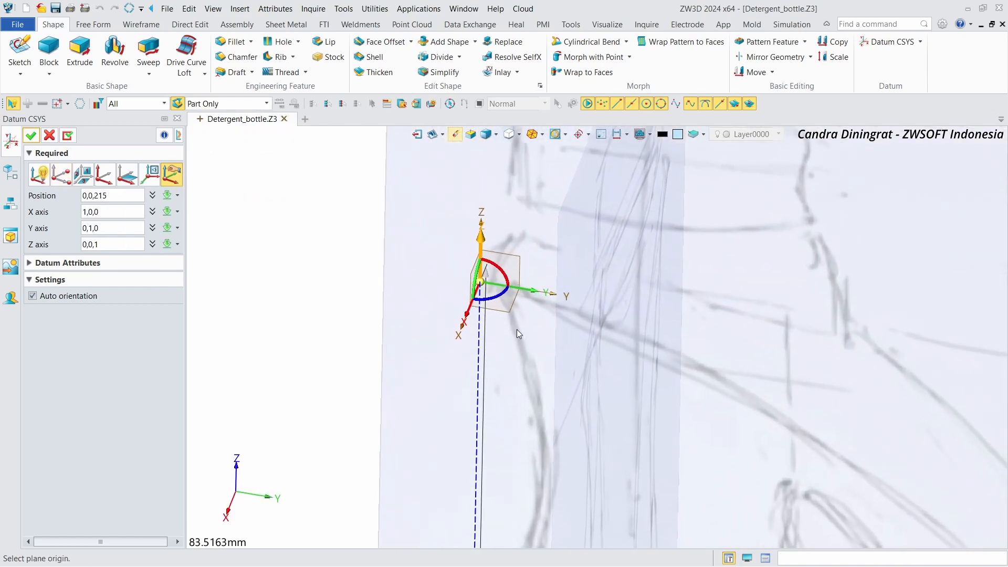
scroll(486, 276, "up", 1)
middle_click_drag(485, 275, 491, 368)
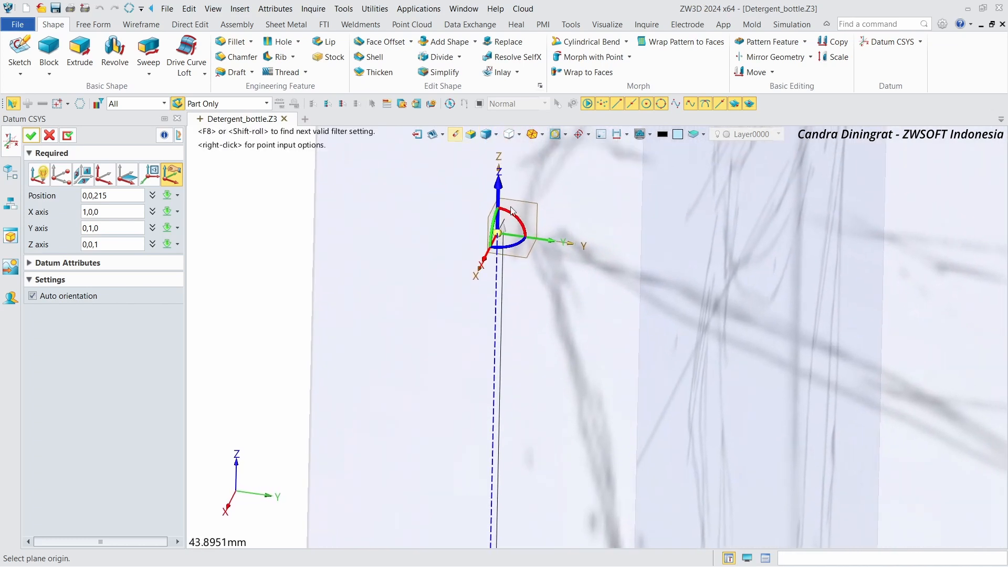
Step: Adjust the datum CSYS position to about 0, 2.2, 214.6 and confirm it
left_click_drag(501, 187, 502, 198)
left_click_drag(550, 253, 559, 258)
scroll(569, 280, "down", 5)
right_click_drag(569, 281, 549, 281)
left_click_drag(433, 230, 434, 228)
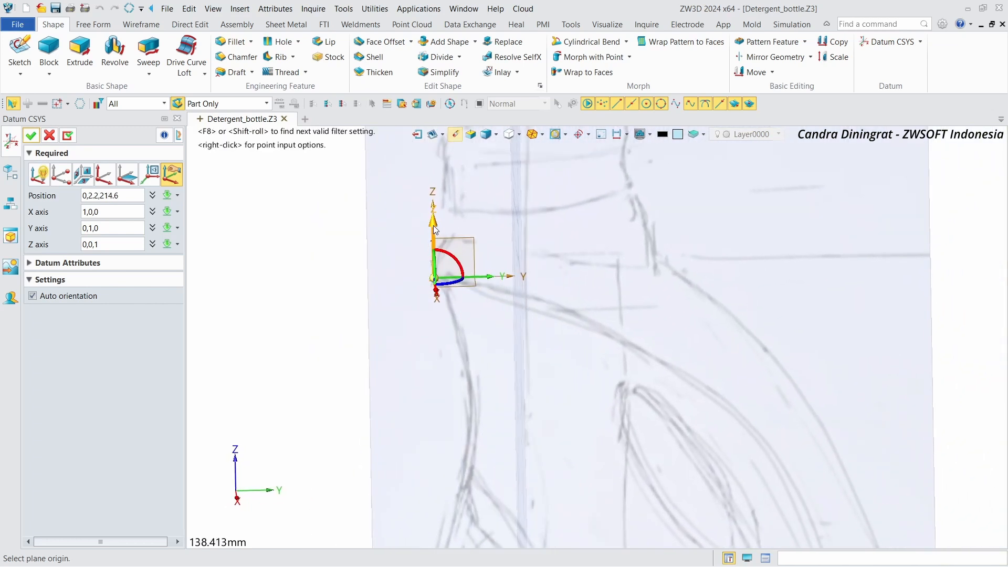
scroll(440, 295, "down", 2)
right_click_drag(440, 295, 420, 305)
left_click(31, 136)
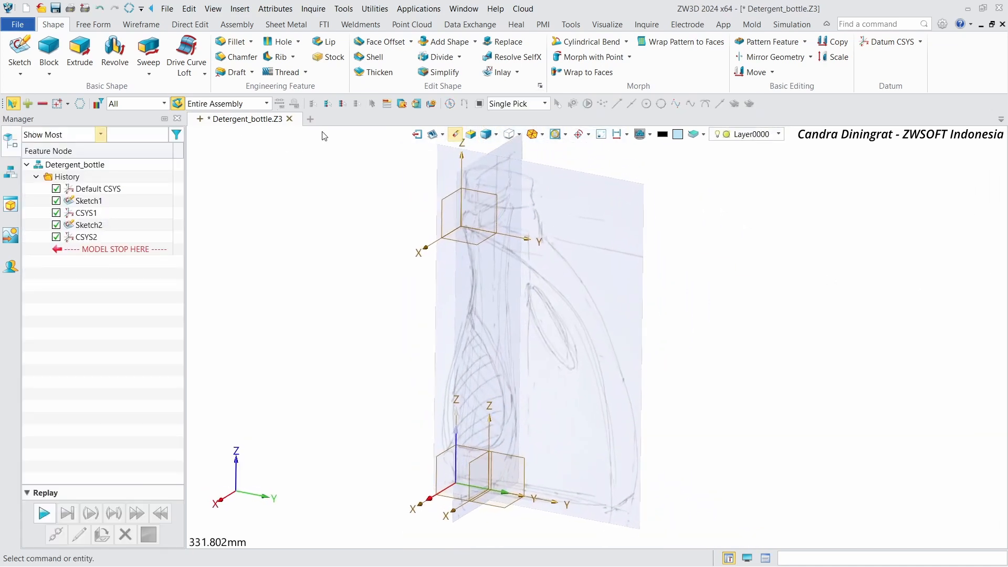
Step: Start a new sketch on the new CSYS's YZ plane, using the plane's centroid as origin
left_click(20, 50)
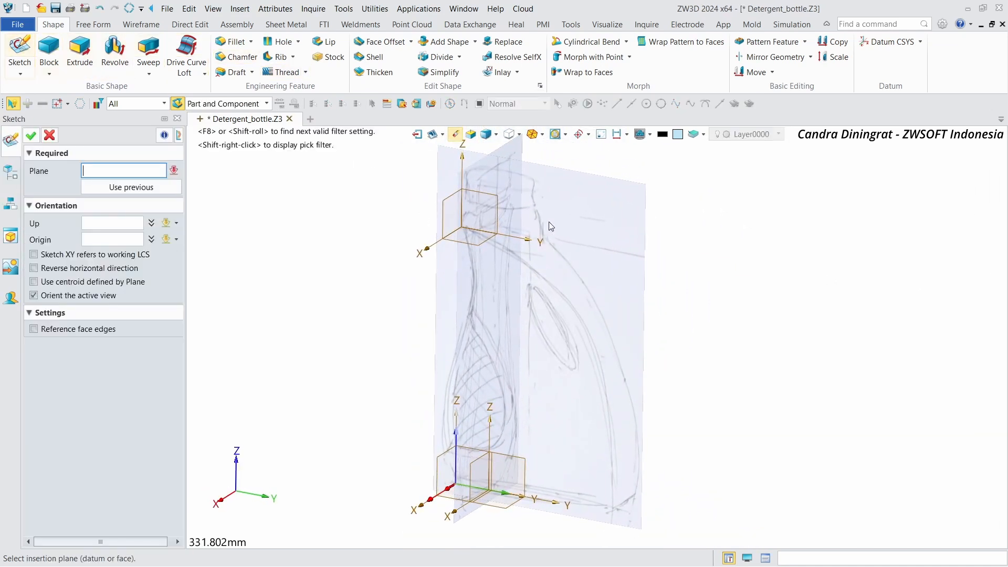
left_click(494, 211)
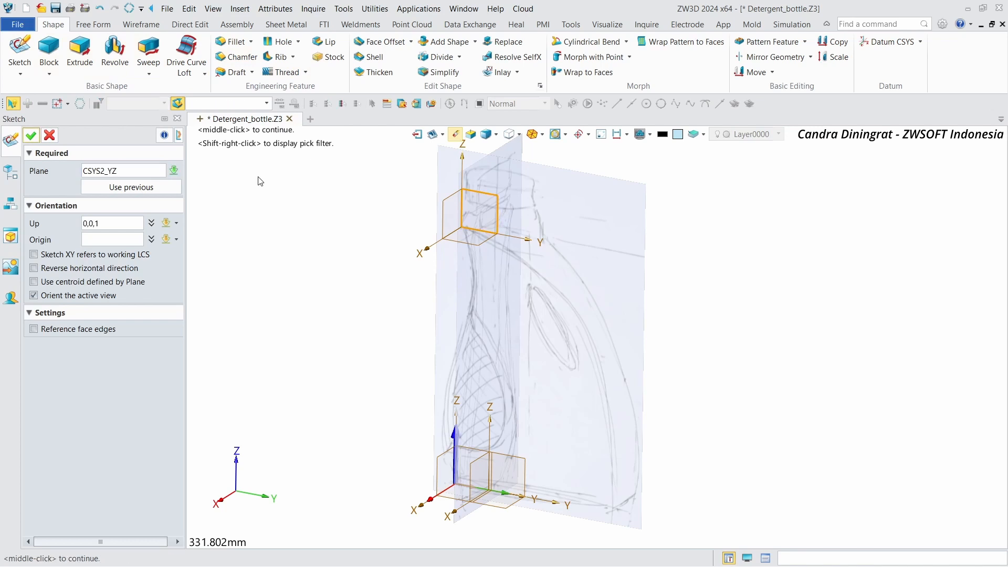
left_click(35, 283)
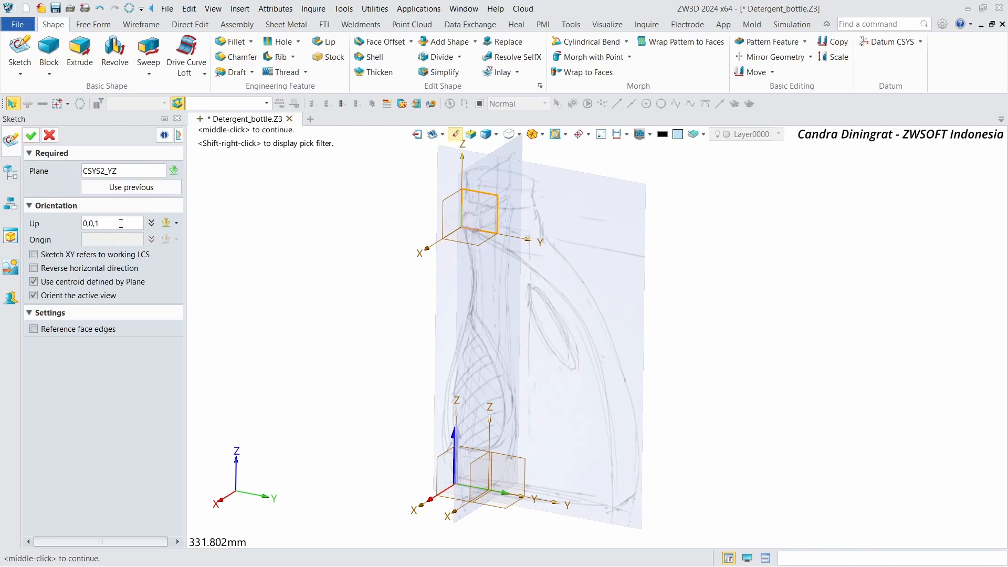
left_click(31, 136)
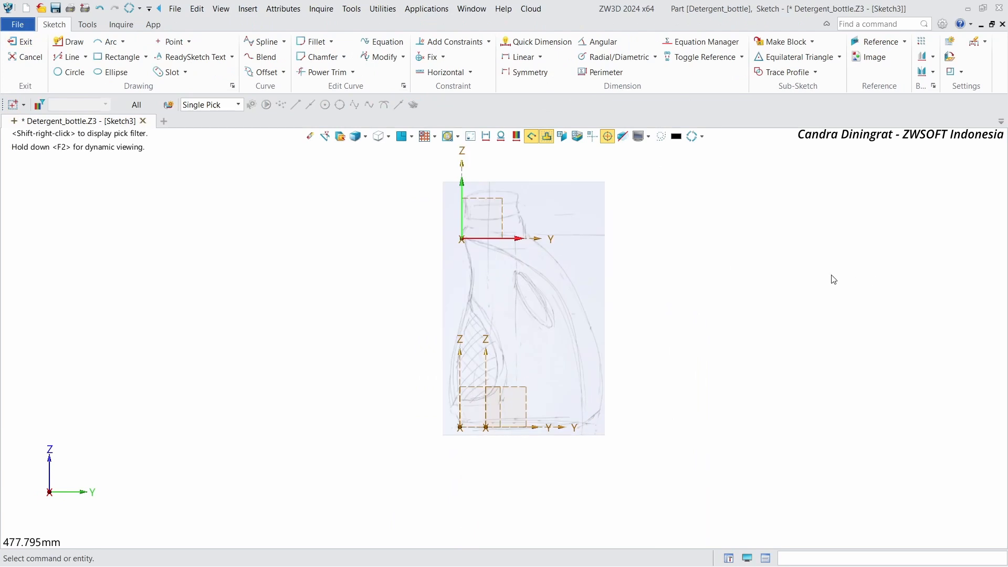
Step: Draw a horizontal line about 36 mm from the sketch origin and convert it to construction geometry
scroll(834, 279, "up", 1)
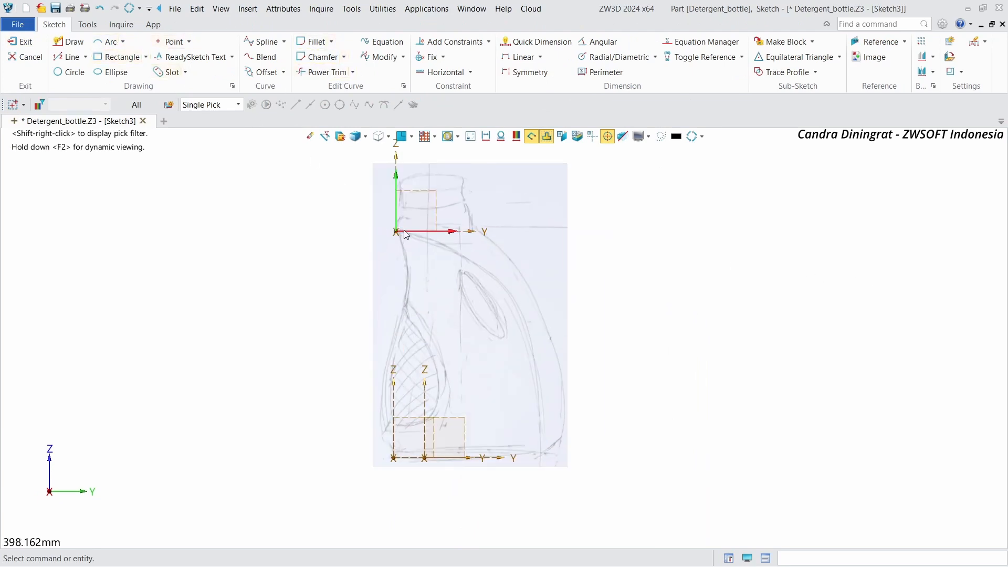
scroll(406, 234, "up", 1)
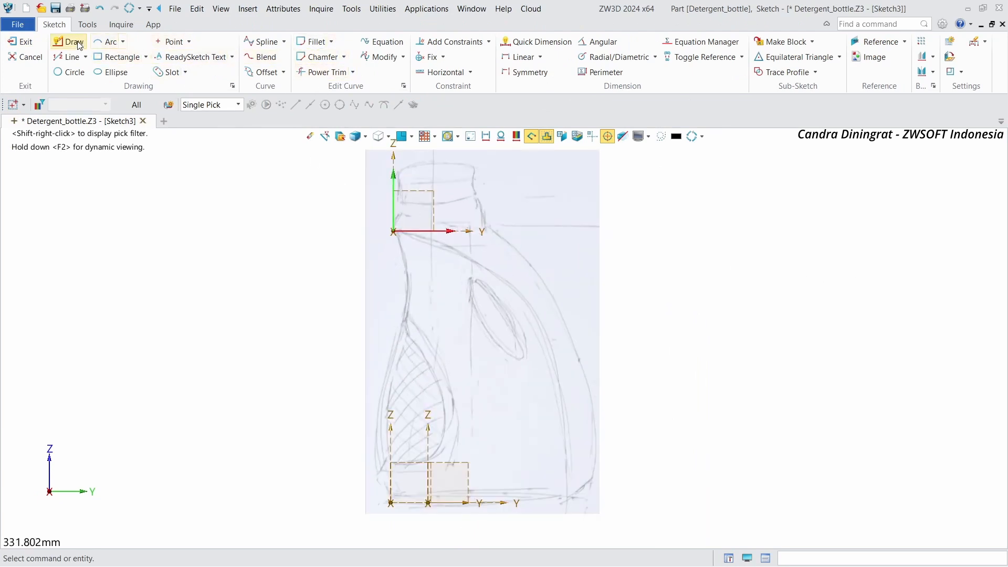
left_click(68, 56)
left_click(393, 231)
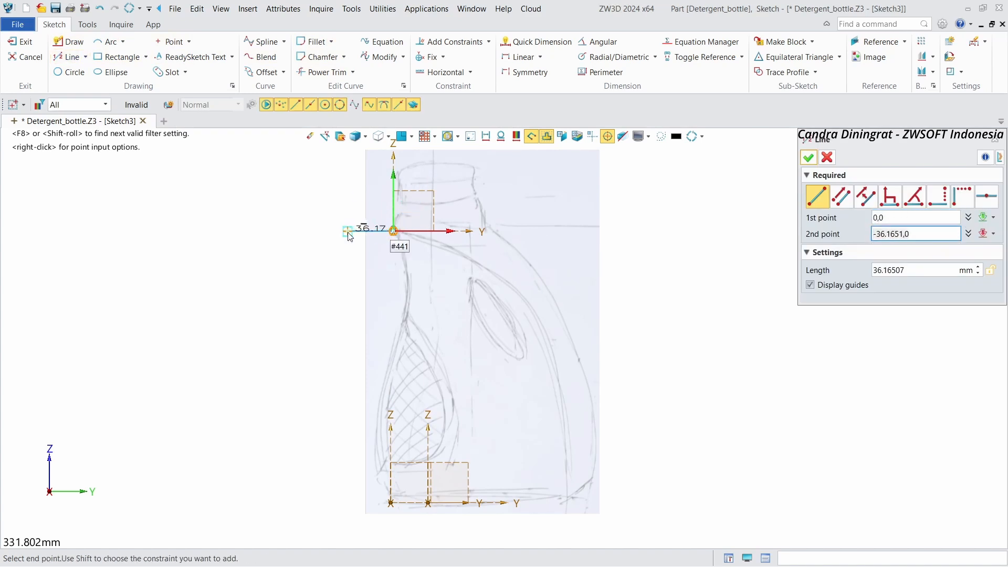
left_click(347, 232)
left_click(811, 156)
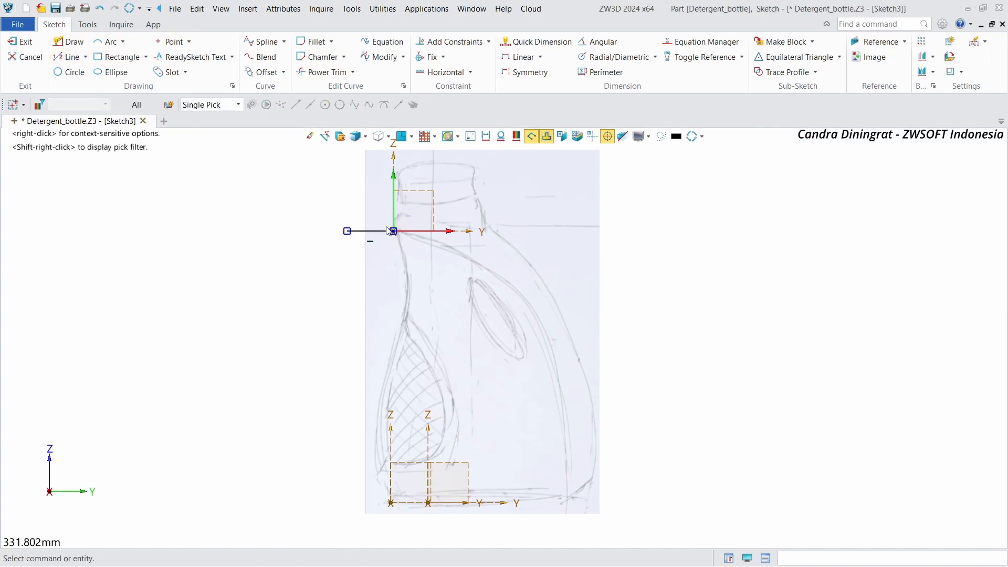
right_click(377, 230)
left_click(386, 219)
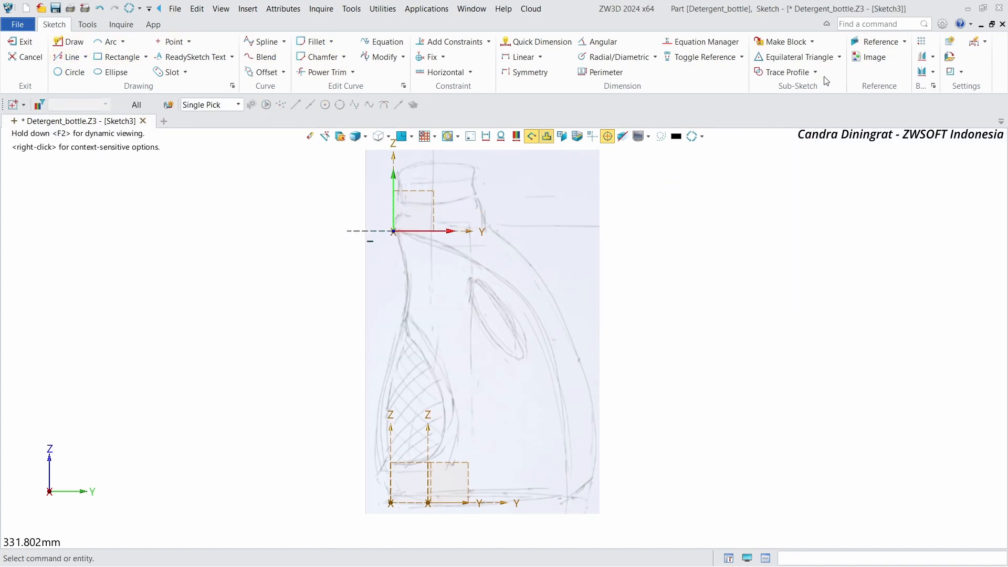
Step: Draw a control-point spline from the sketch origin down along the bottle's outline to its base
left_click(263, 42)
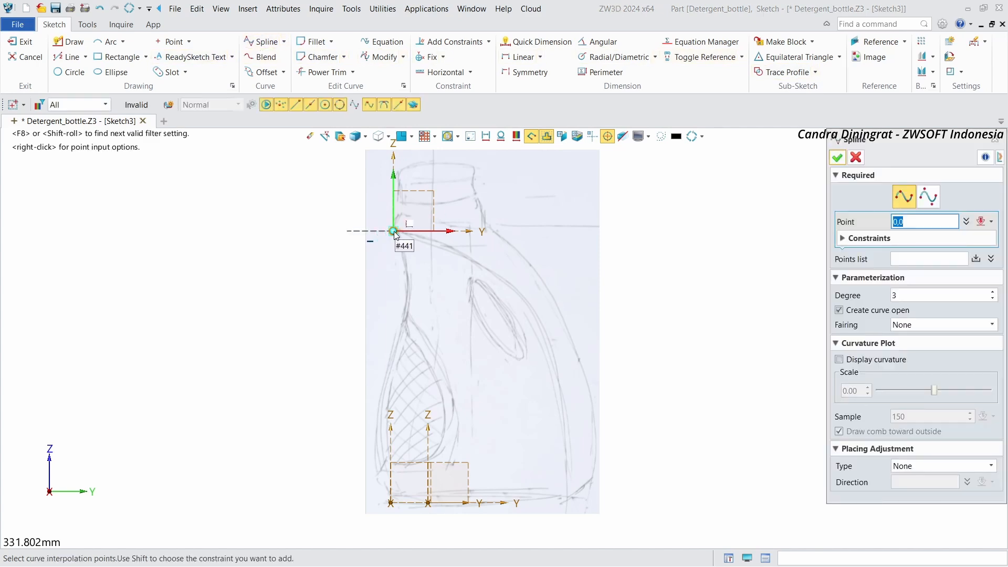
left_click(393, 231)
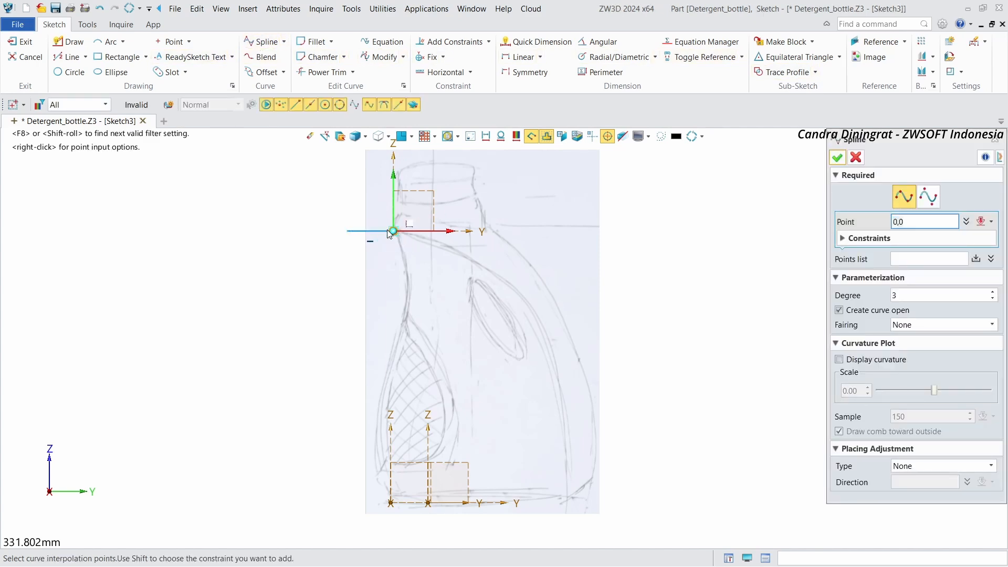
left_click(928, 196)
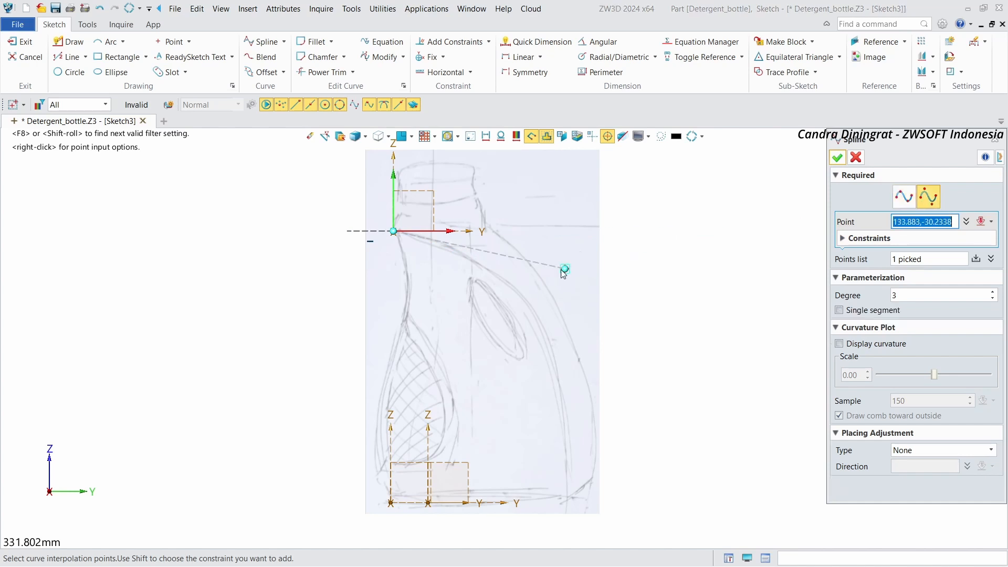
left_click(522, 291)
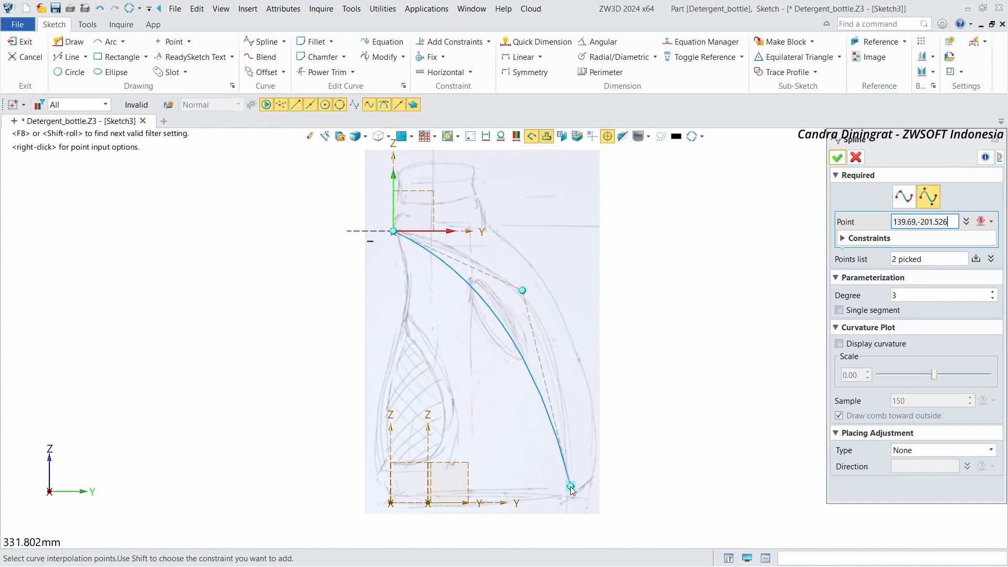
left_click(565, 403)
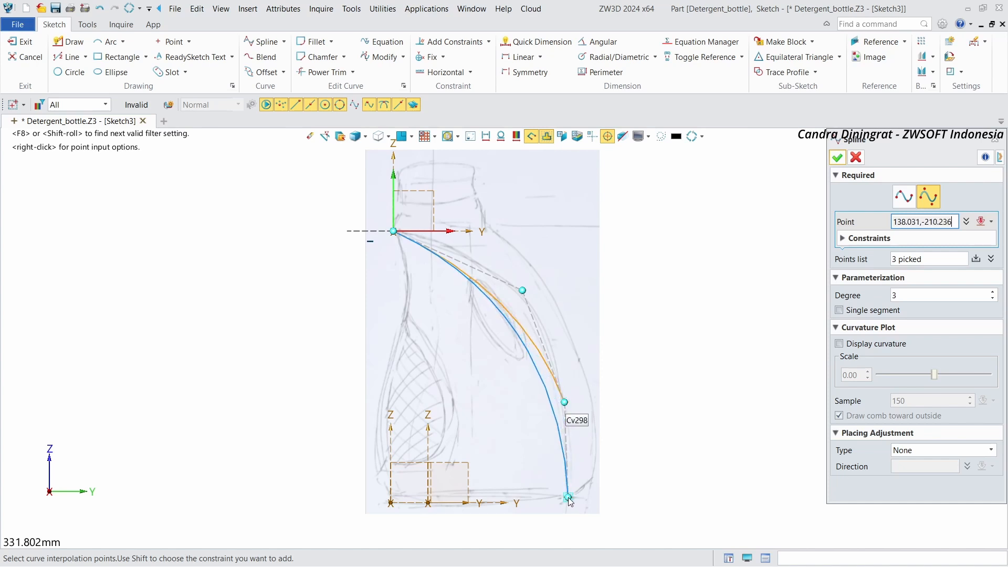
left_click(568, 498)
left_click(837, 157)
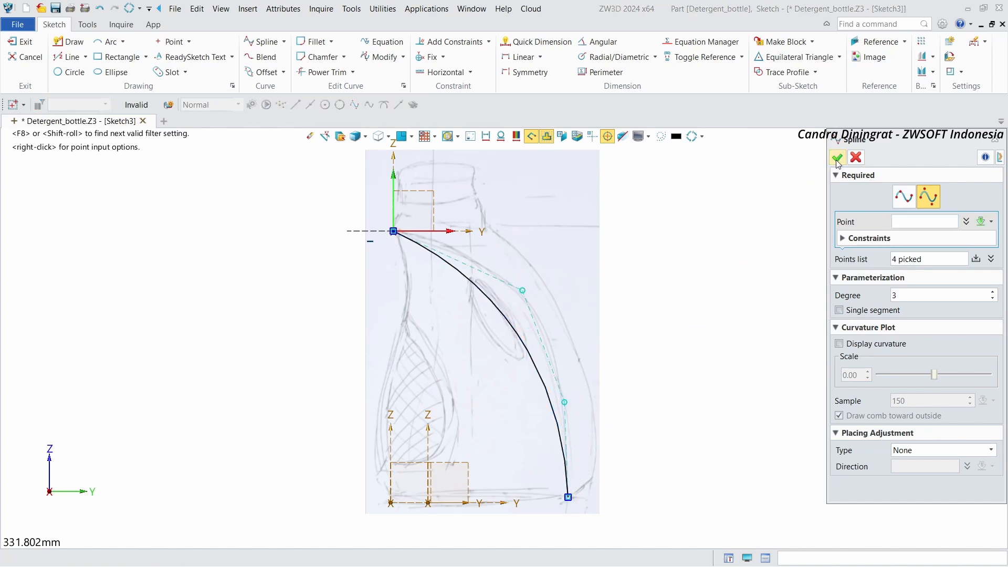
Step: Reshape the spline by moving its two middle control points outward along the bottle outline
left_click_drag(522, 291, 564, 264)
left_click_drag(566, 402, 575, 413)
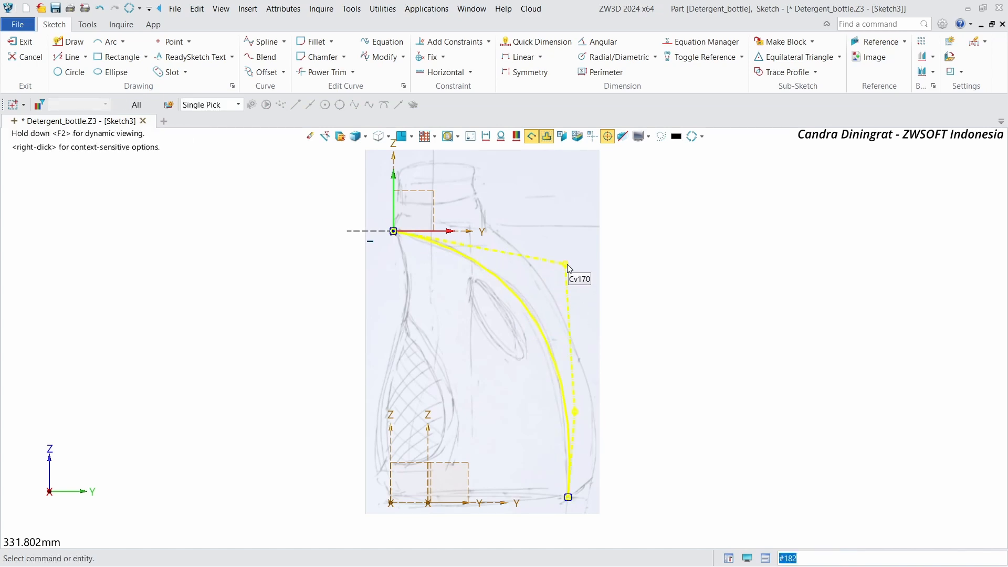
left_click_drag(565, 264, 550, 251)
left_click_drag(574, 414, 579, 409)
Step: Constrain the spline's first control-polygon segment collinear with the horizontal construction line
left_click(491, 242)
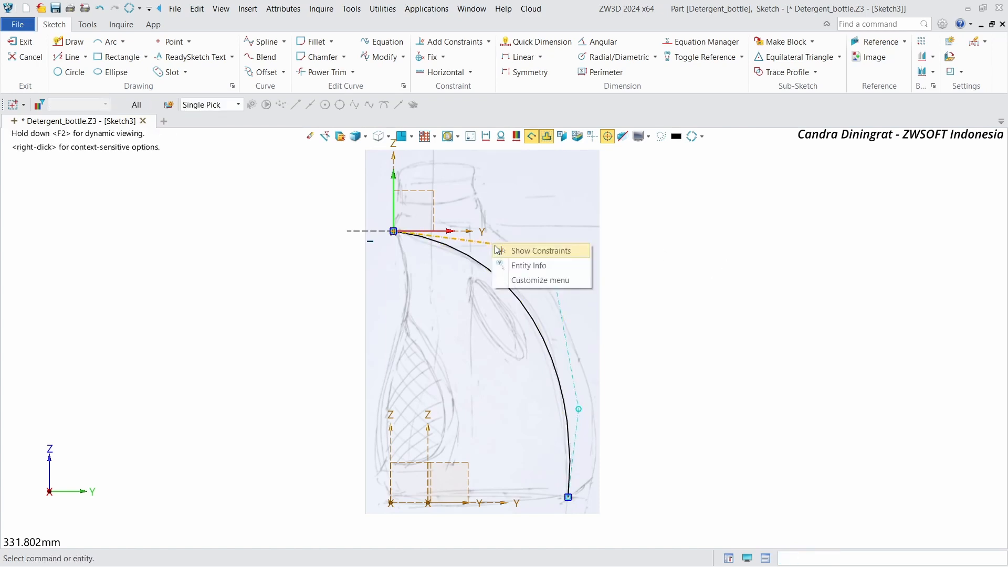
left_click(356, 231)
right_click(672, 257)
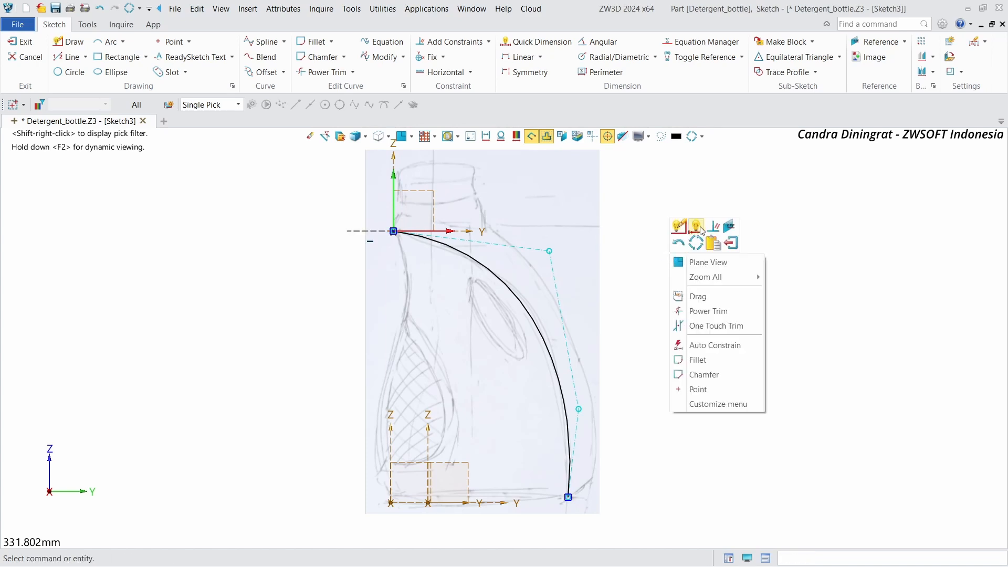
left_click(697, 227)
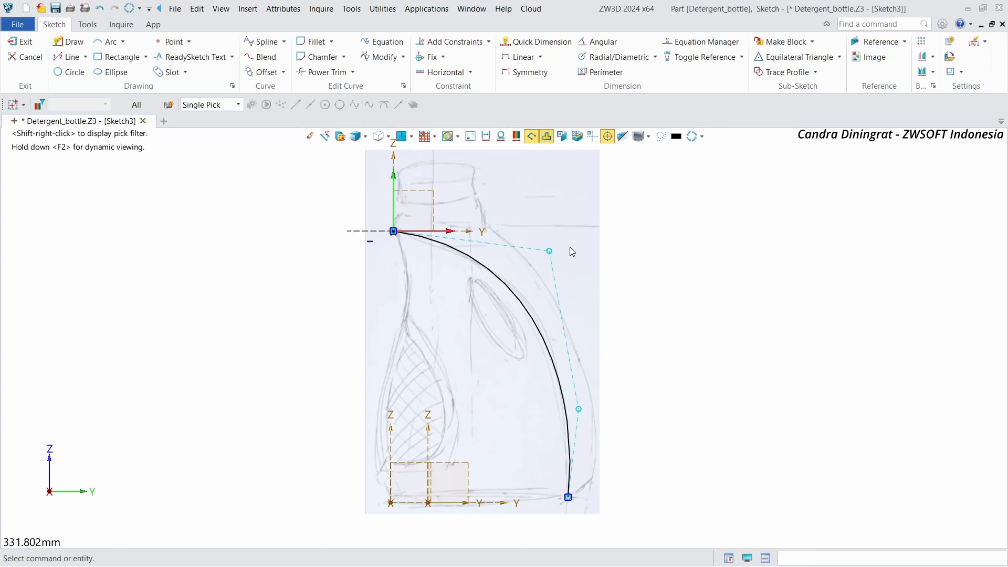
left_click(361, 231)
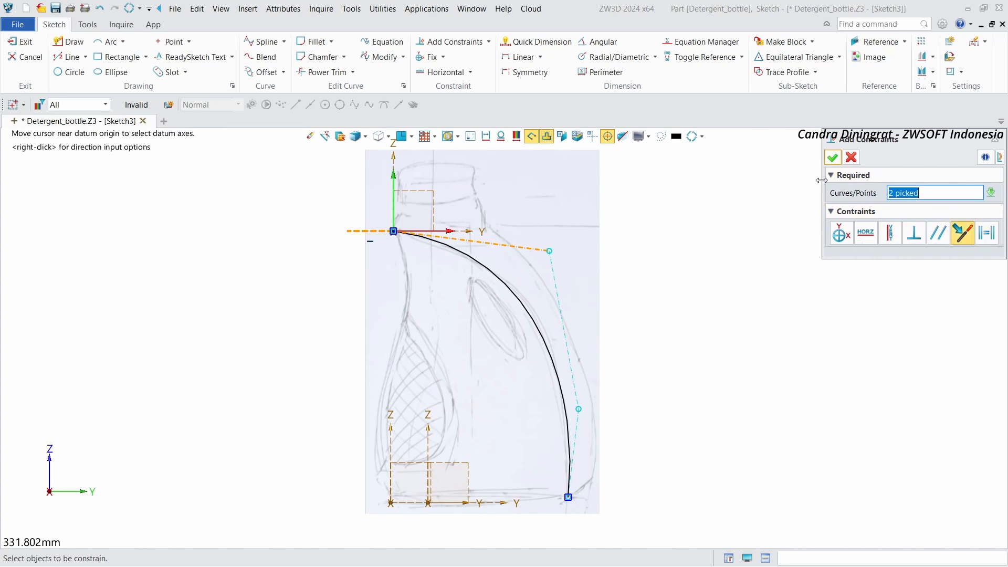
left_click(963, 236)
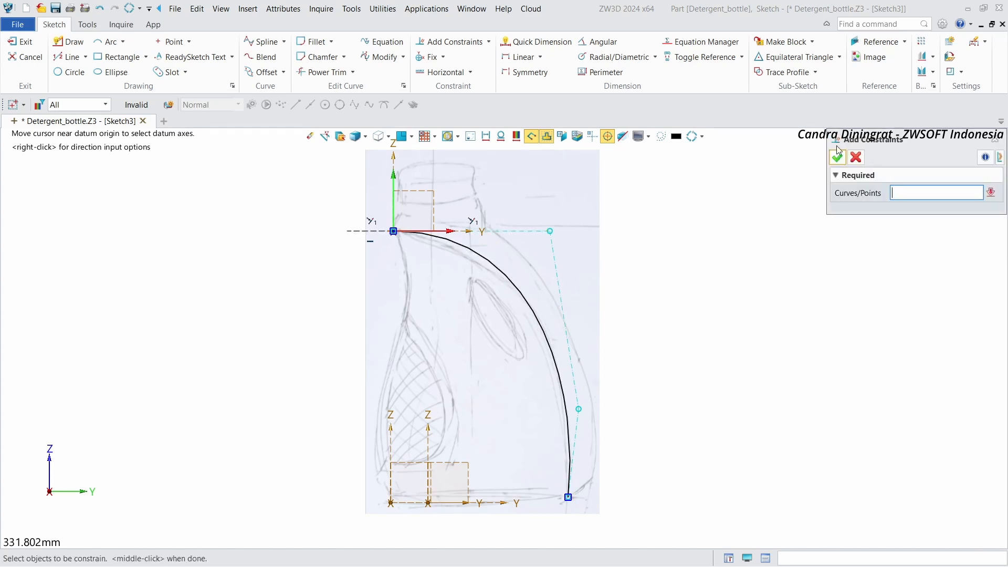
left_click(838, 156)
Step: Move the spline's control points to follow the bottle's shoulder and side more closely
left_click_drag(550, 231, 519, 233)
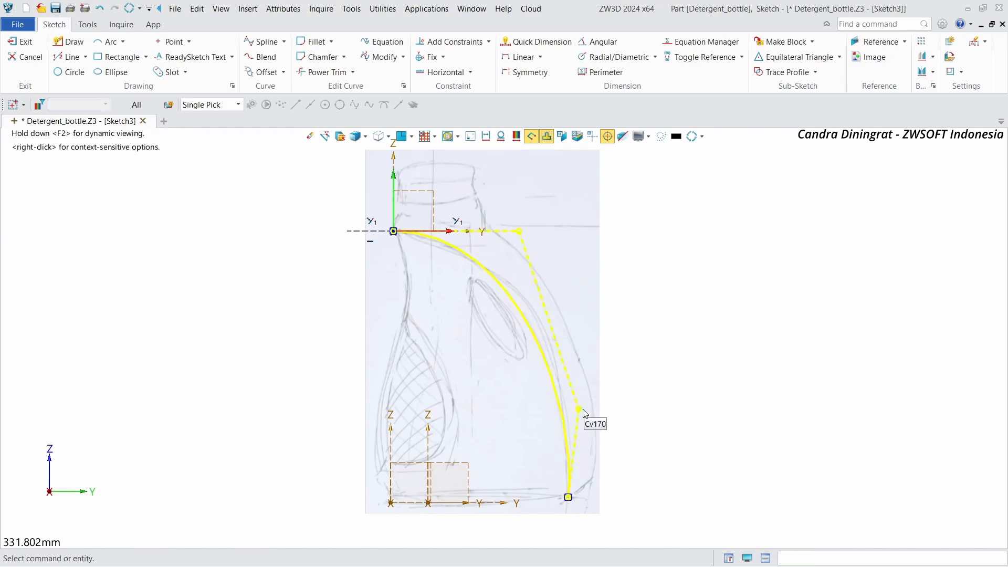
left_click_drag(581, 412, 584, 376)
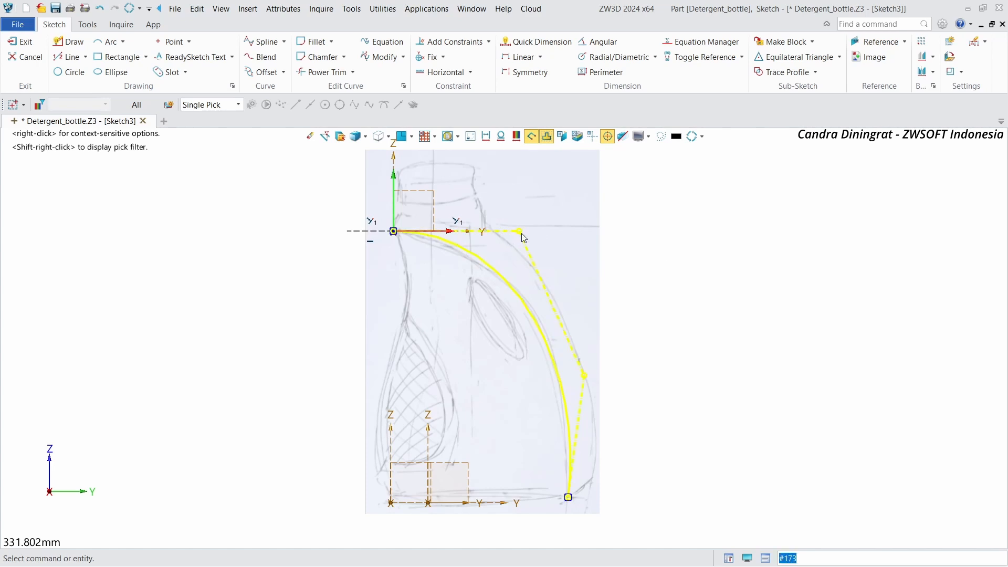
left_click_drag(522, 234, 504, 232)
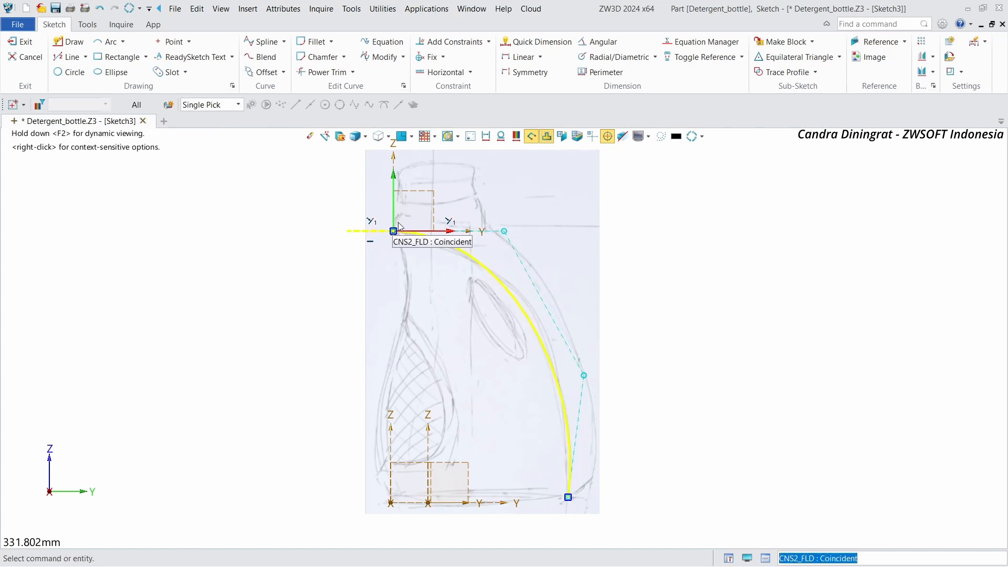
Step: Erase the collinear constraint on the first control segment and raise the lower middle control point slightly
right_click(448, 220)
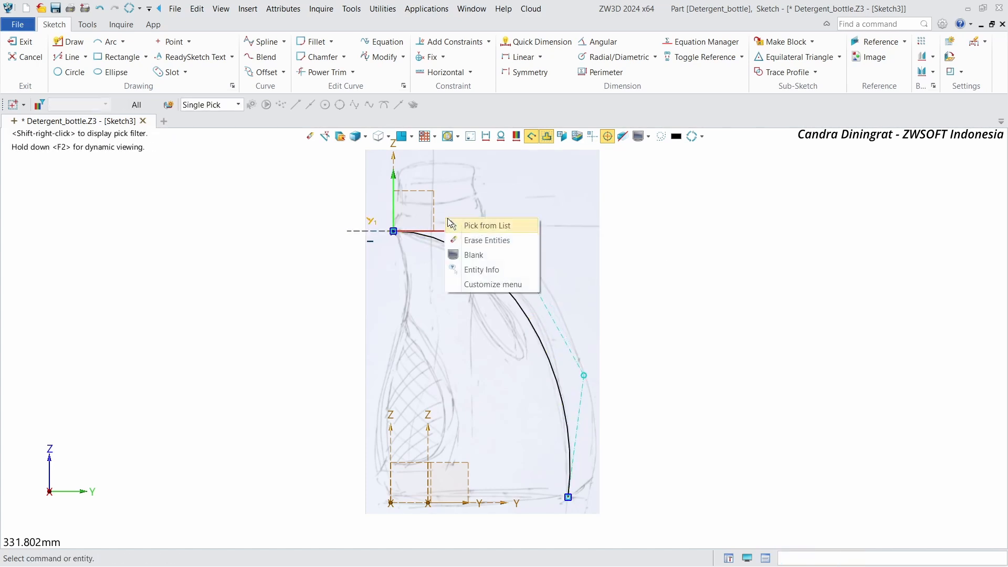
left_click(480, 240)
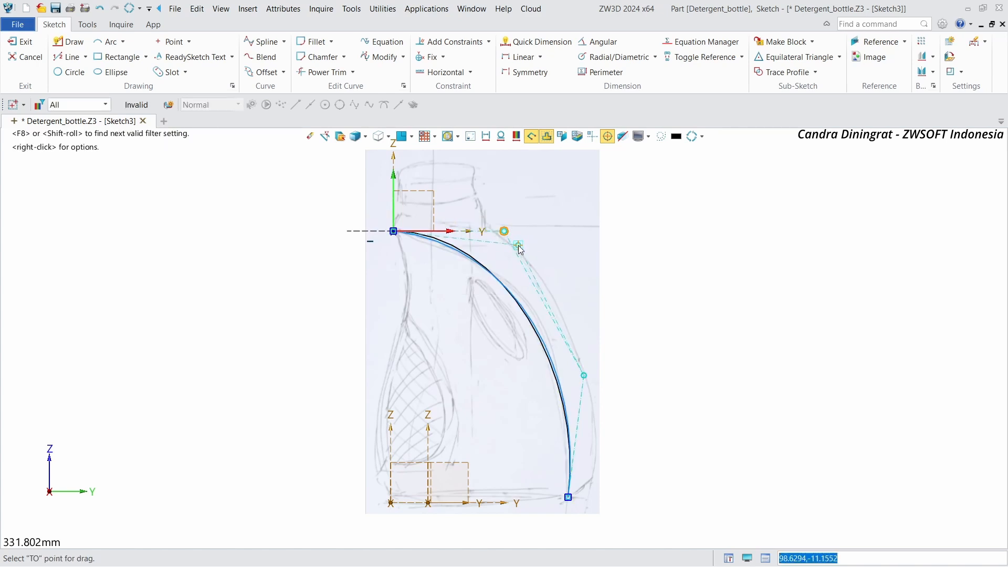
left_click_drag(584, 376, 584, 364)
scroll(642, 236, "down", 1)
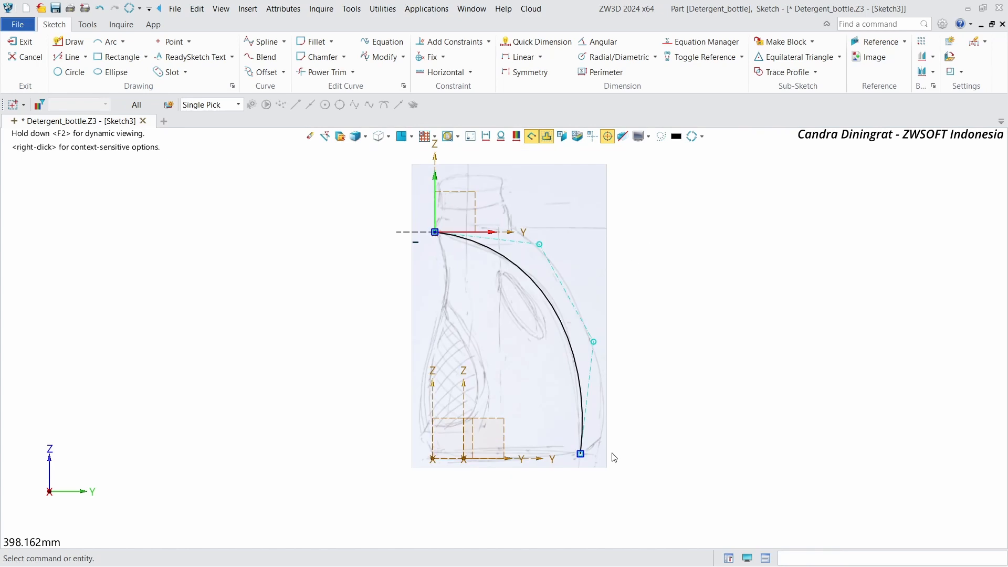
Step: Constrain the spline's last control-polygon segment, above the bottom endpoint, to be vertical
right_click(594, 365)
left_click(654, 329)
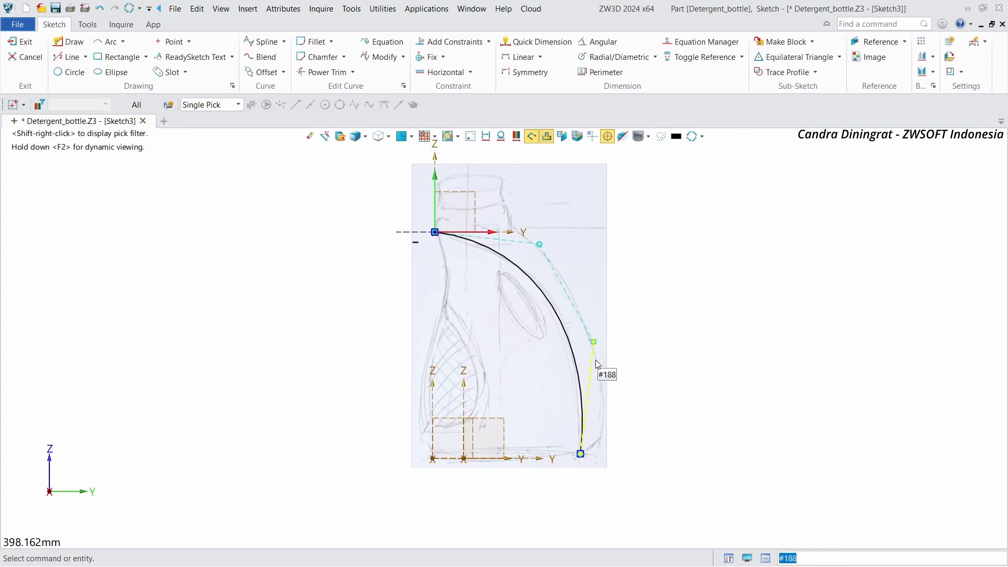
right_click(690, 316)
left_click(734, 285)
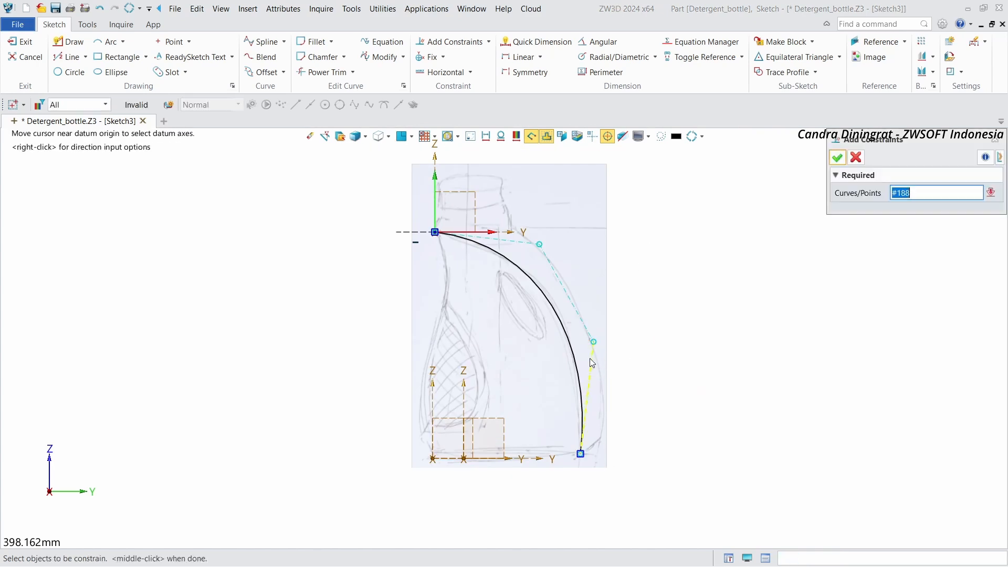
left_click(588, 358)
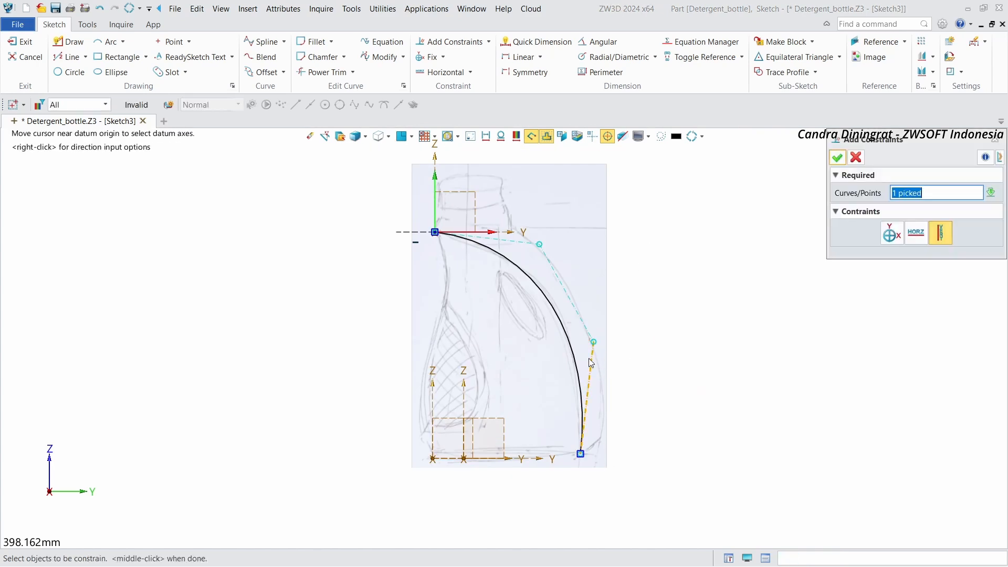
left_click(838, 163)
left_click(835, 160)
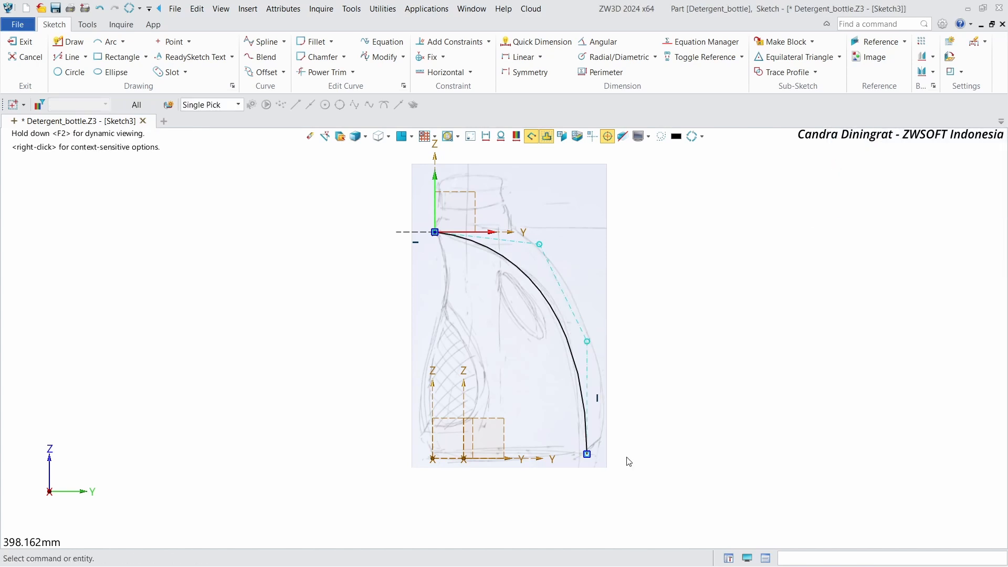
Step: Nudge the upper middle control point and raise the lower middle control point along the vertical segment
left_click(593, 412)
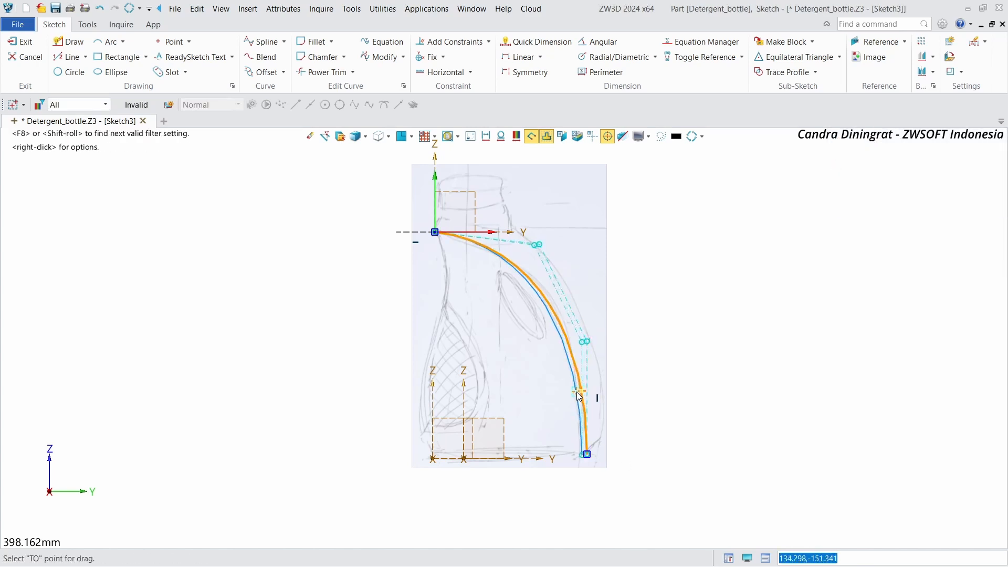
left_click_drag(534, 244, 533, 242)
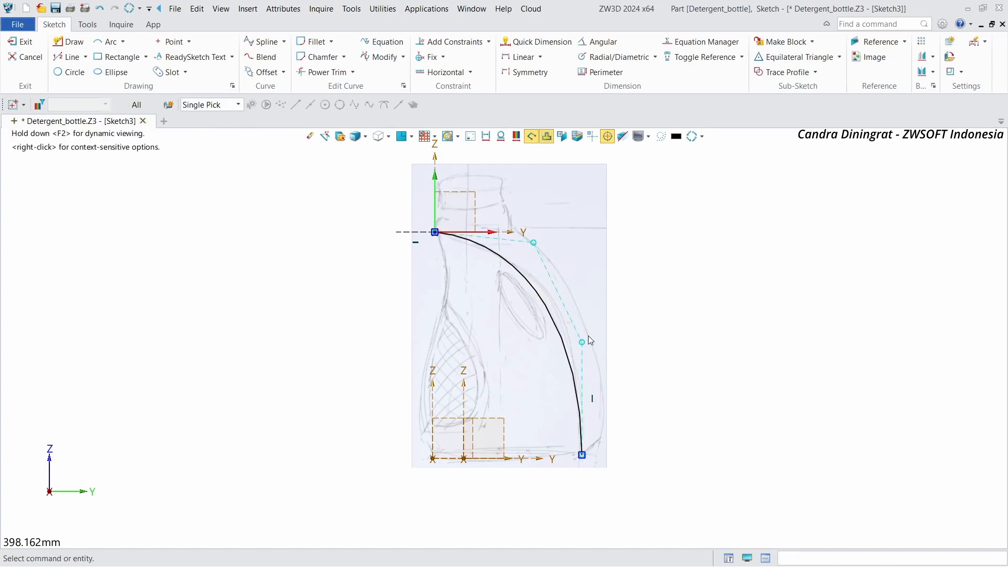
left_click_drag(583, 342, 587, 325)
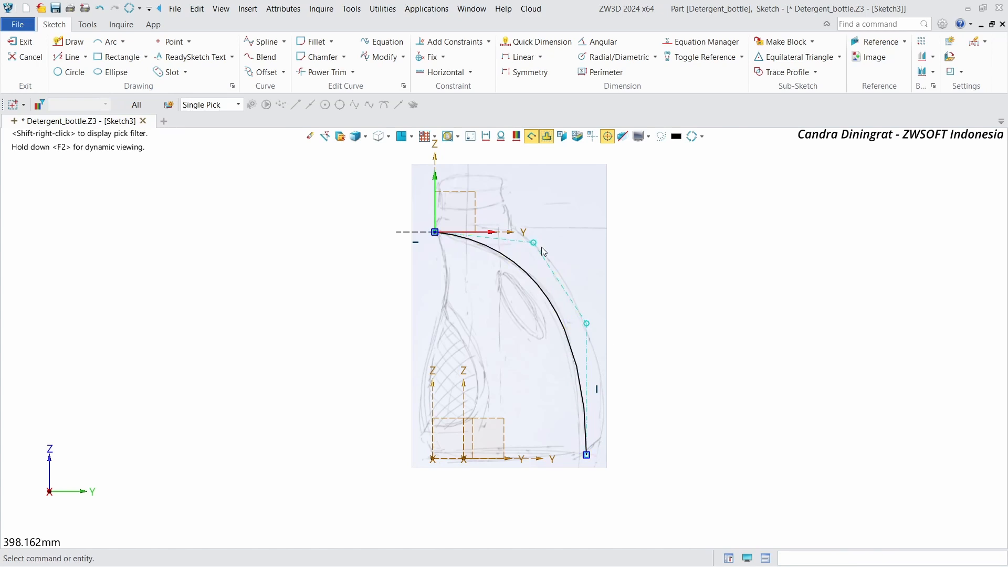
Step: Constrain the spline's bottom endpoint to lie on the horizontal axis at the bottle's base
scroll(476, 233, "up", 3)
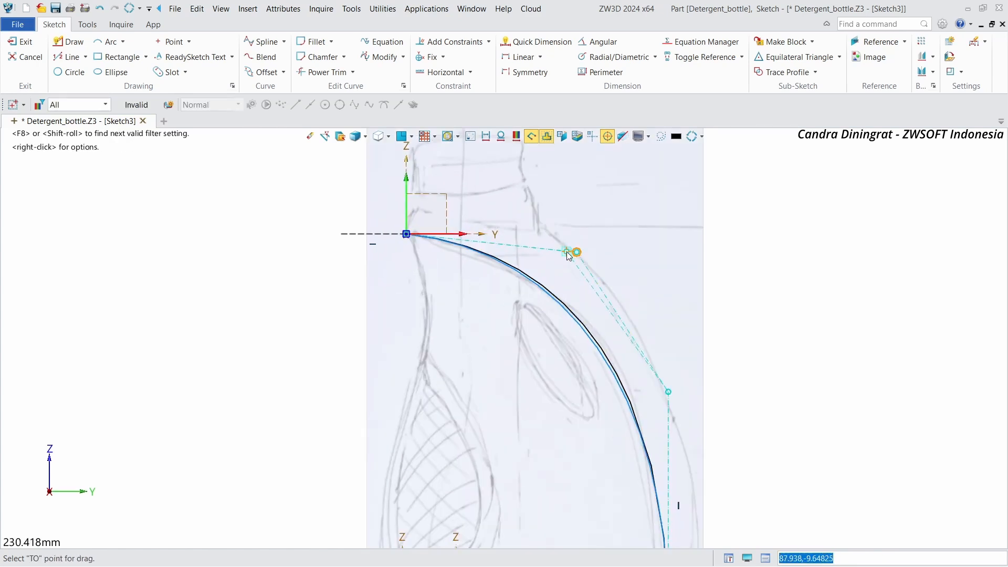
scroll(567, 245, "down", 1)
scroll(599, 223, "up", 1)
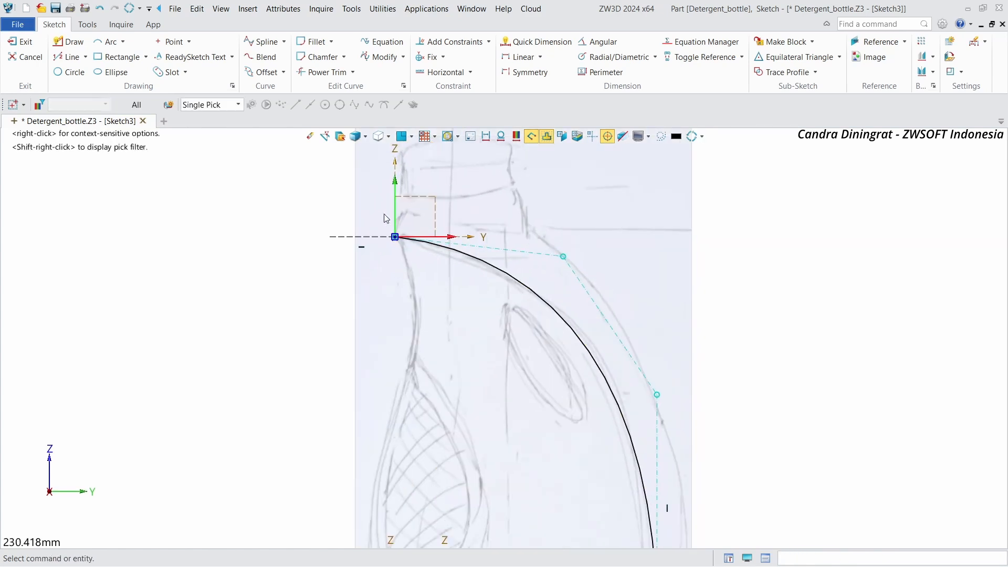
scroll(355, 207, "down", 1)
scroll(423, 249, "down", 1)
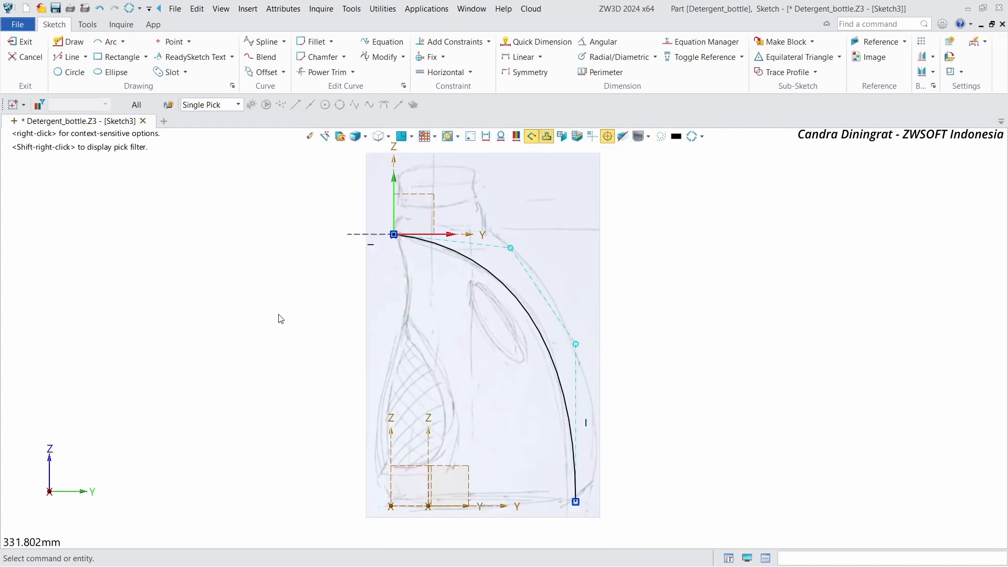
scroll(420, 254, "down", 1)
scroll(440, 413, "up", 2)
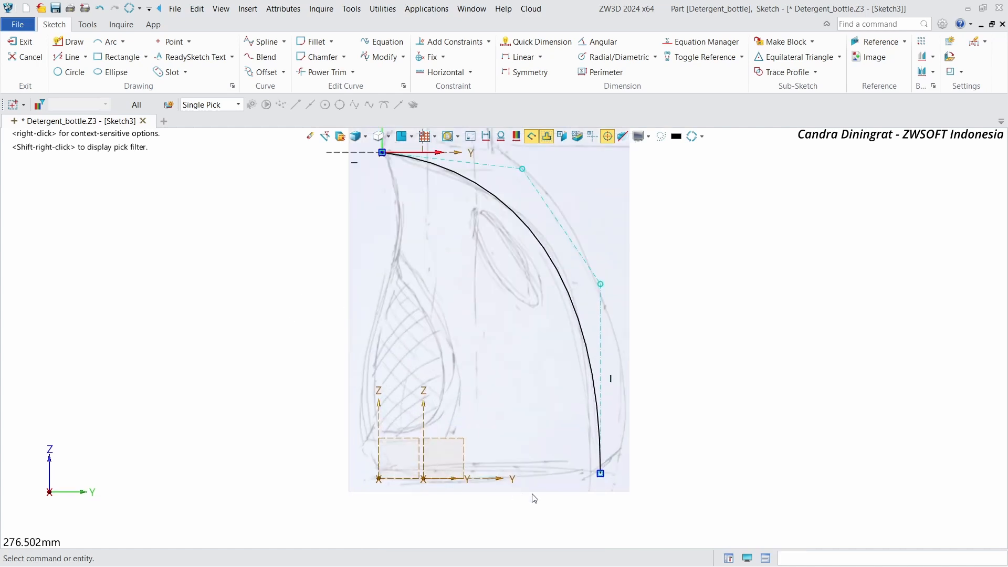
scroll(531, 501, "up", 1)
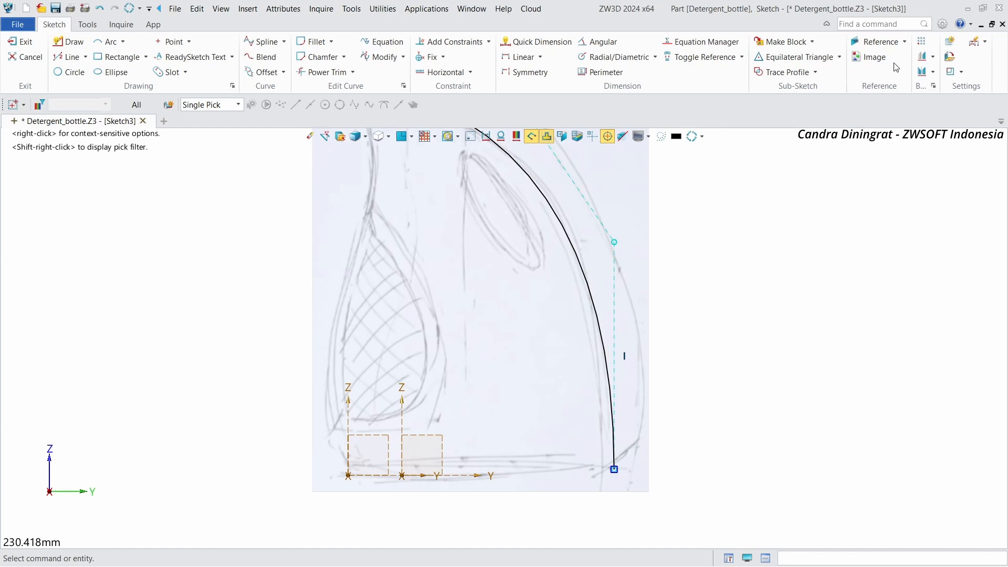
right_click(845, 237)
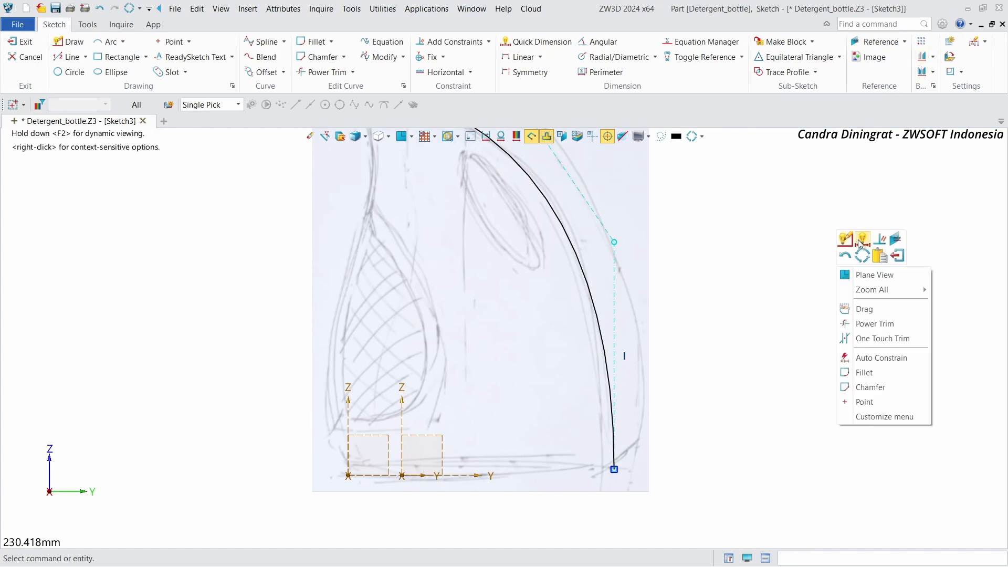
left_click(880, 241)
left_click(613, 470)
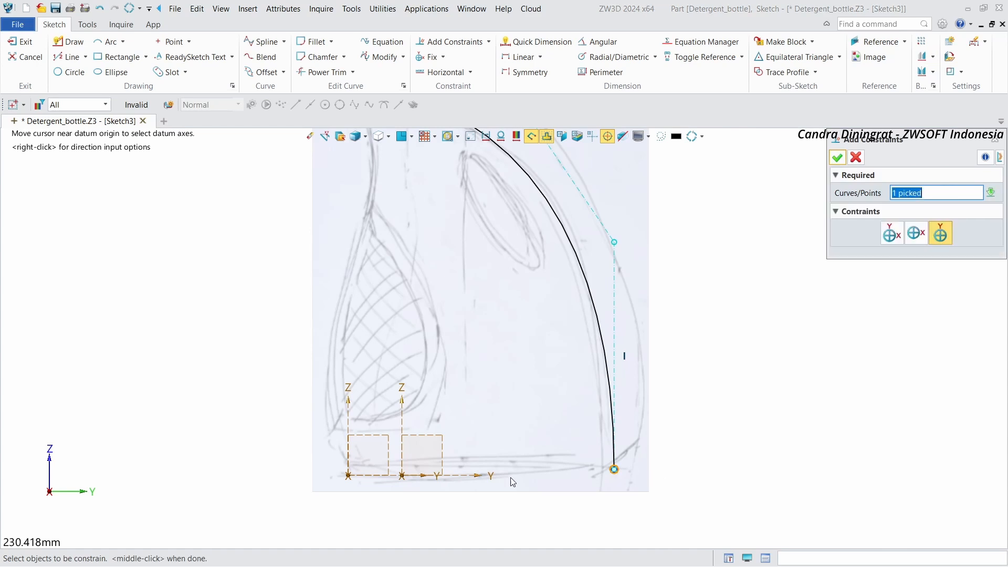
left_click(417, 479)
left_click(837, 157)
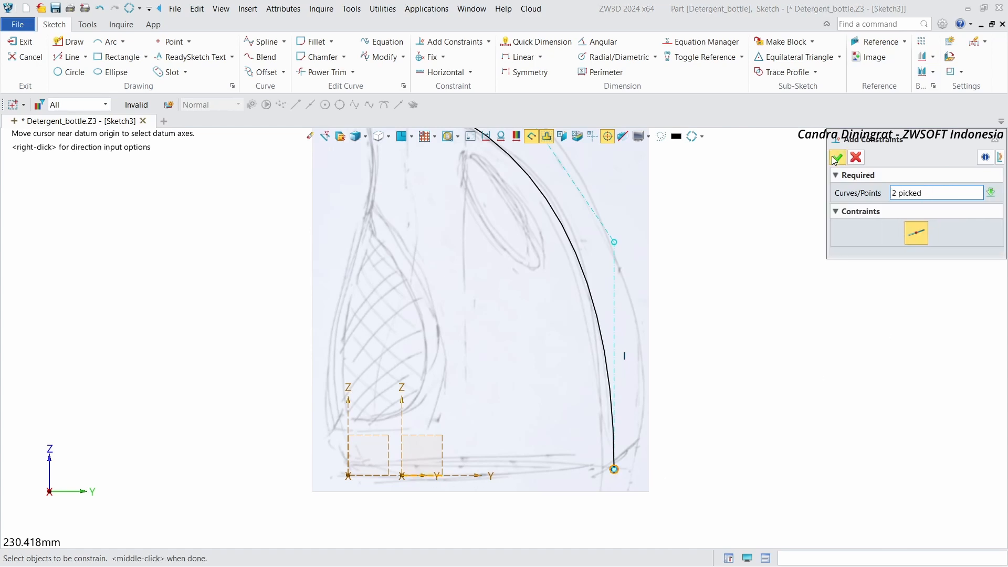
scroll(625, 505, "down", 2)
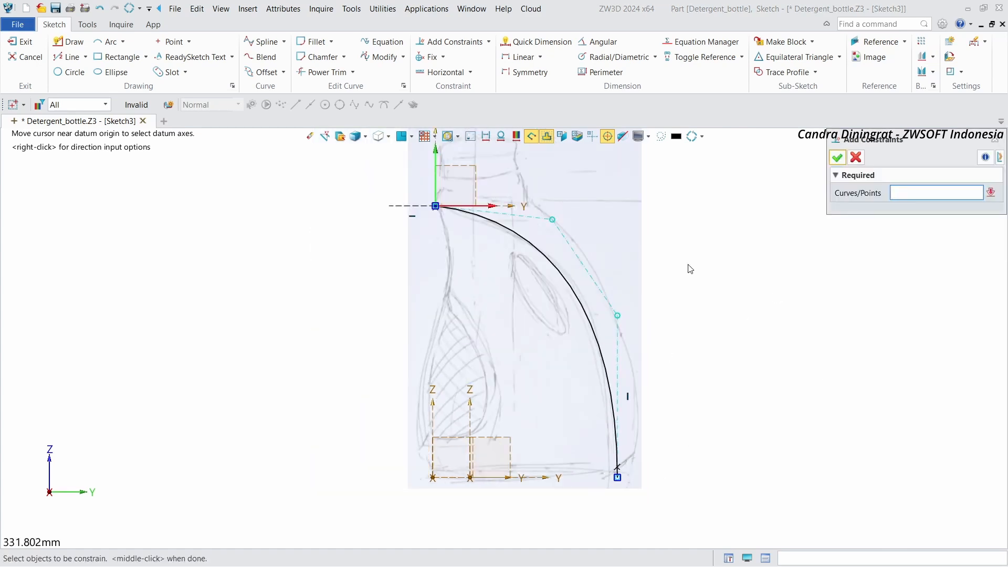
left_click(839, 158)
Step: Exit the sketch
mouse_move(751, 201)
right_mouse_down()
mouse_move(582, 233)
mouse_move(518, 260)
mouse_move(505, 281)
right_mouse_up()
scroll(517, 260, "down", 1)
left_click(20, 42)
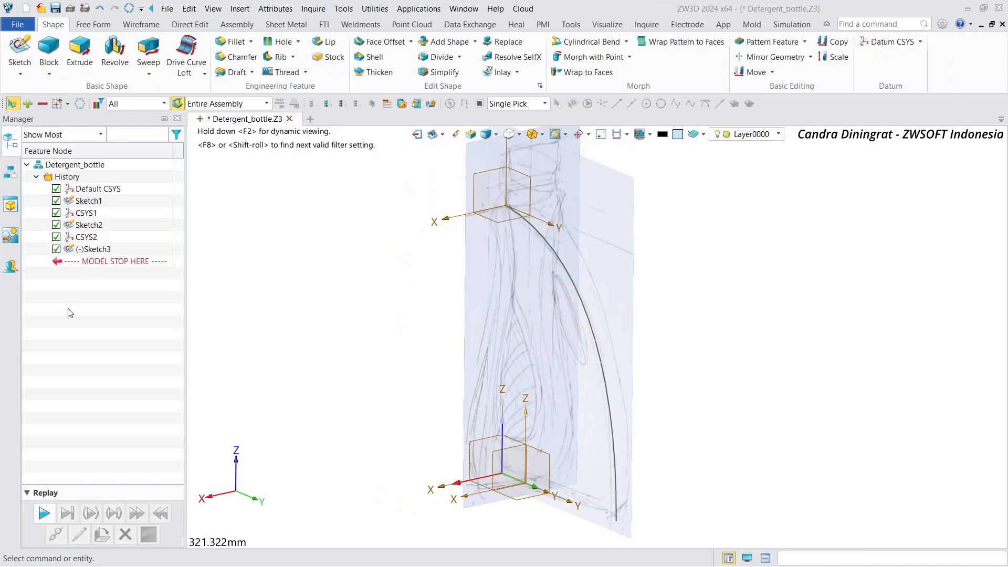
Step: Start a new sketch on the CSYS1_XZ plane
right_click_drag(345, 291, 344, 293)
left_click(20, 46)
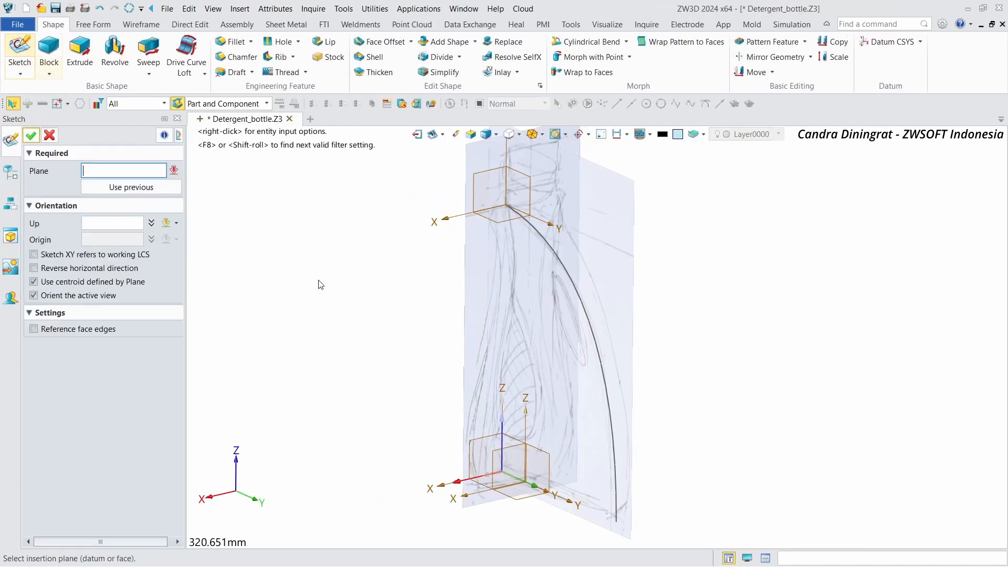
left_click(518, 450)
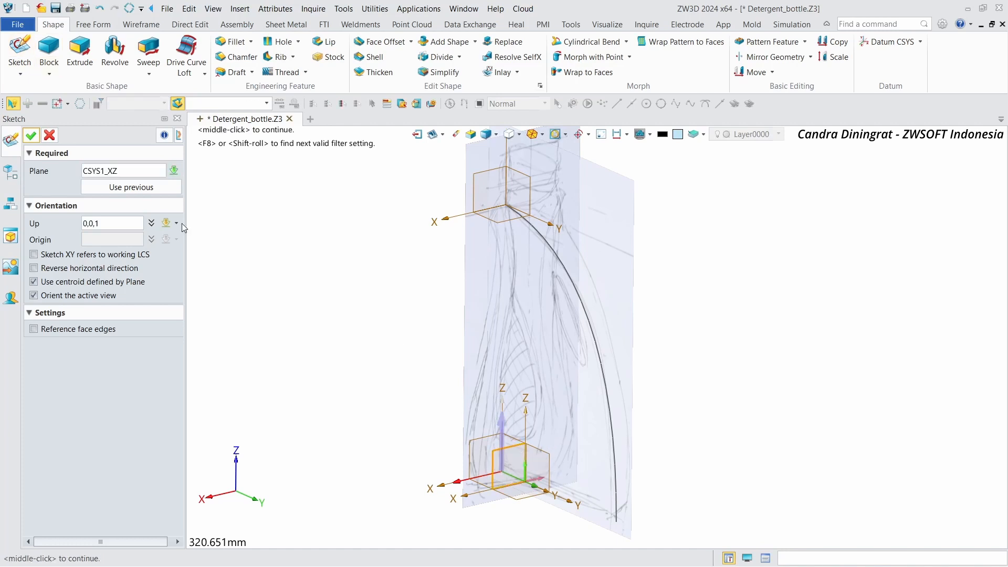
left_click(32, 135)
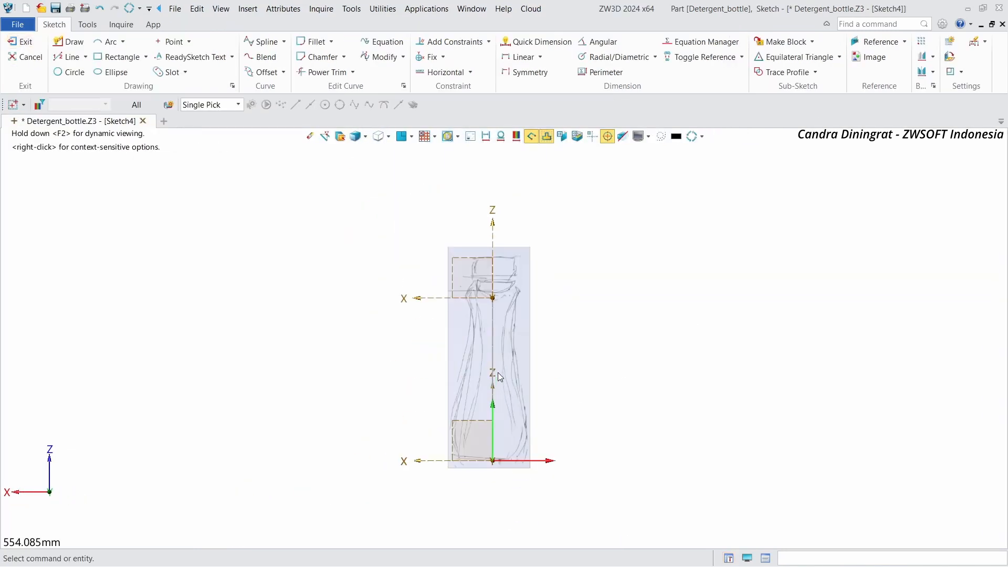
Step: Draw a four-point spline along the bottle's front outline from the neck axis down to the base
scroll(493, 373, "up", 3)
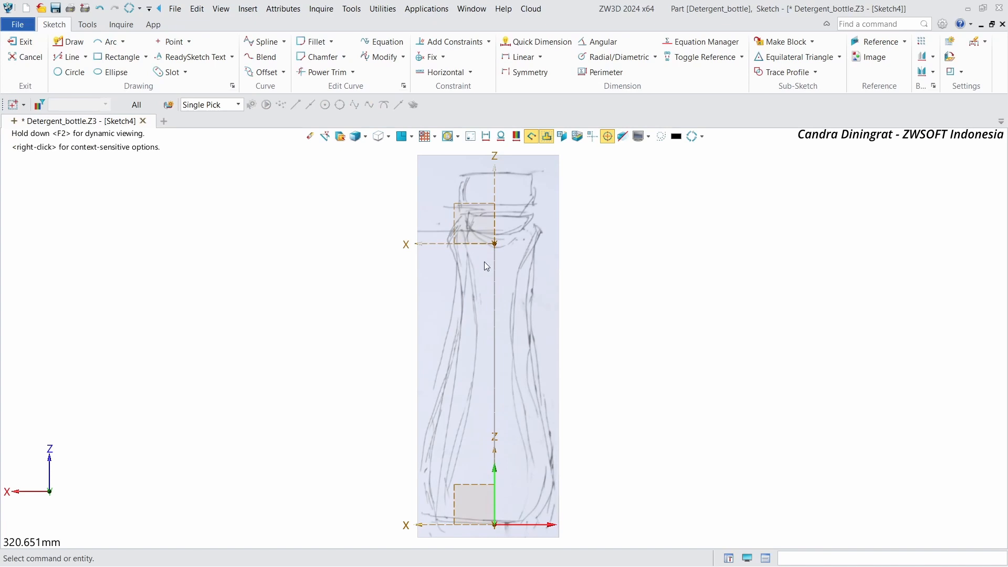
scroll(478, 252, "up", 2)
scroll(404, 237, "down", 2)
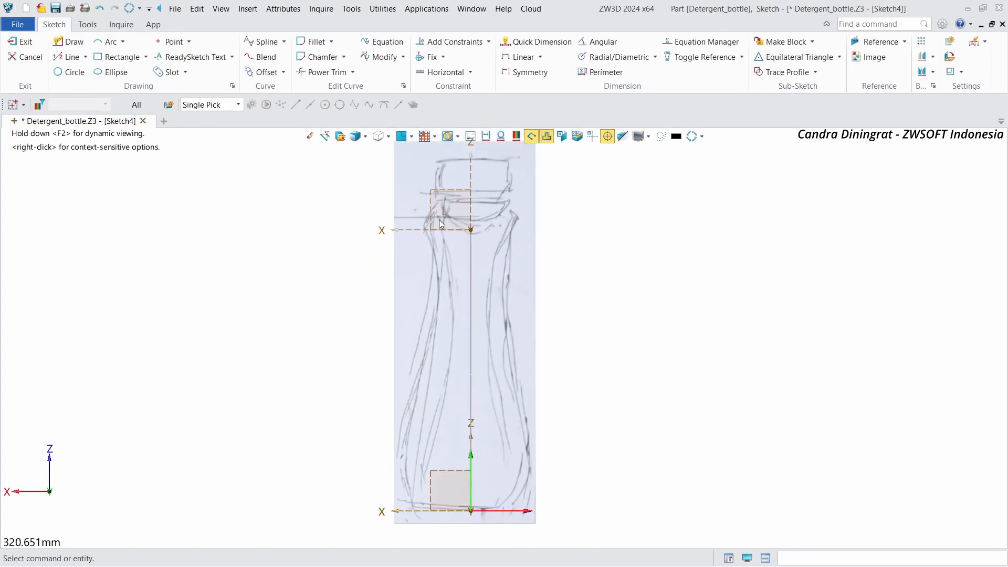
left_click(264, 42)
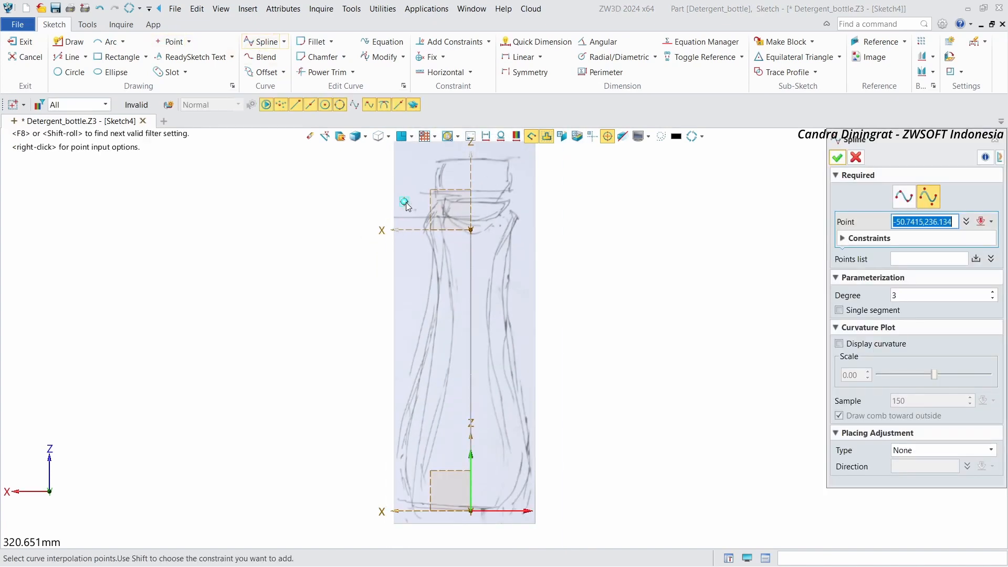
scroll(439, 254, "up", 1)
left_click(423, 227)
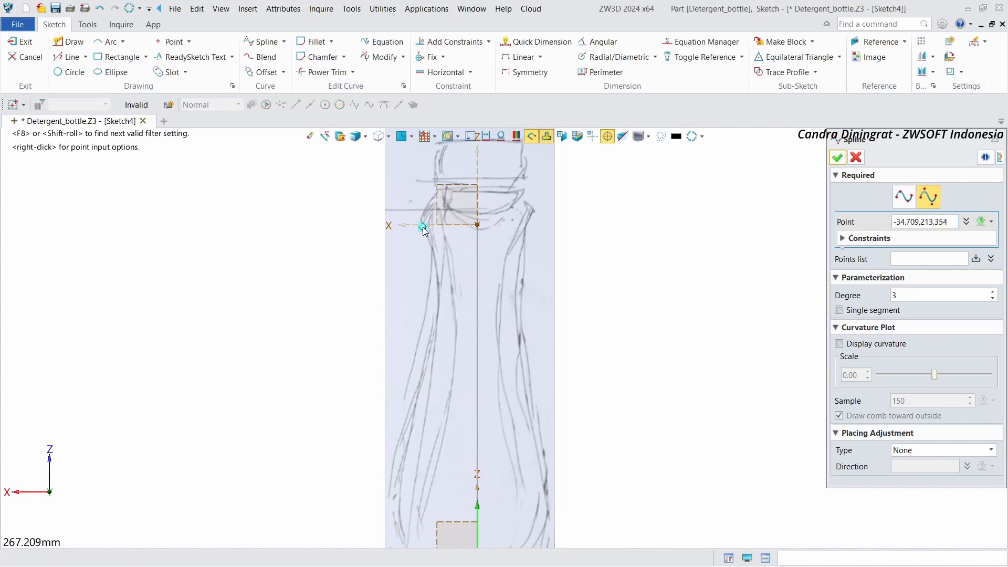
left_click(442, 296)
scroll(444, 293, "down", 1)
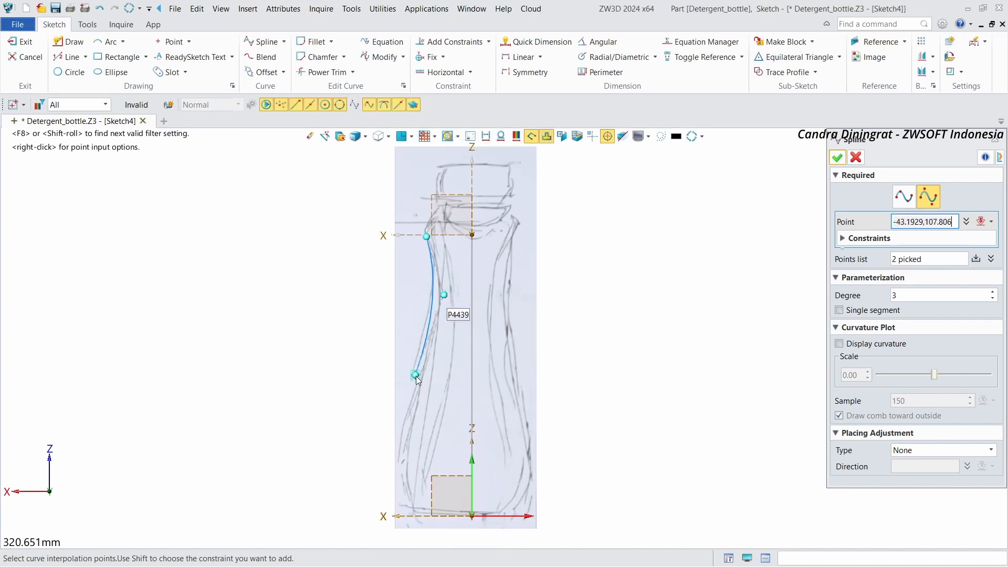
left_click(394, 428)
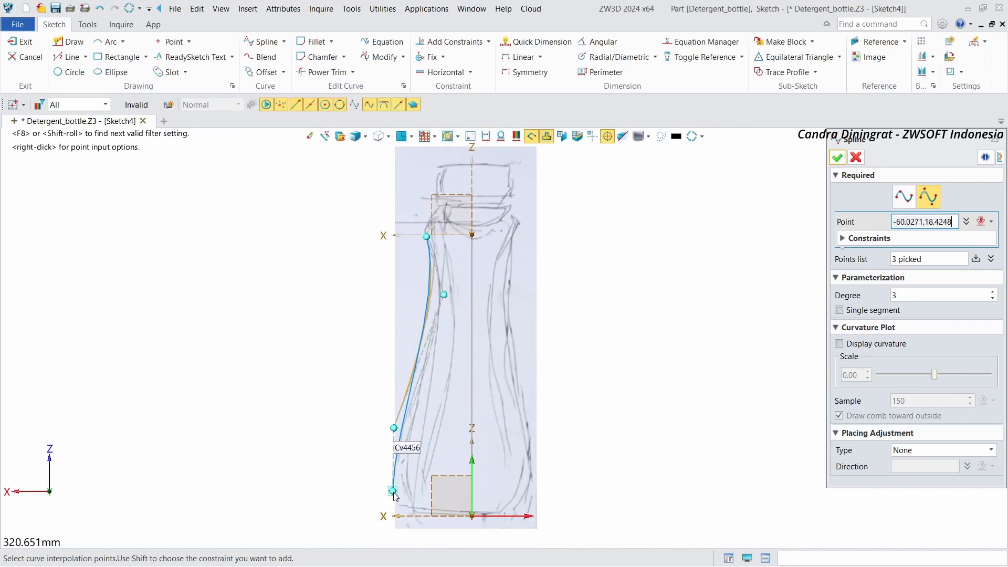
left_click(413, 516)
left_click(838, 159)
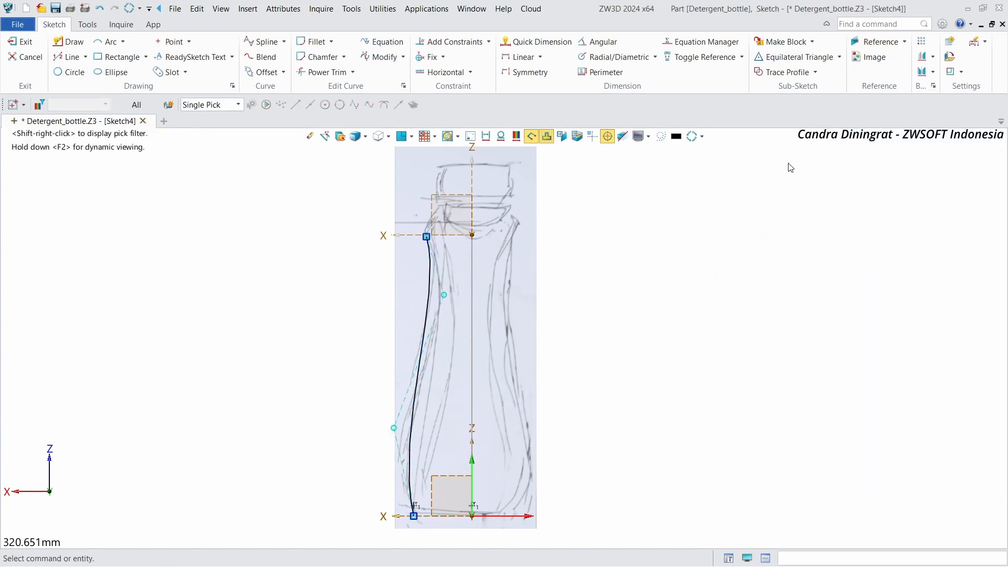
Step: Constrain the new spline's top endpoint to lie on the horizontal axis at the neck
scroll(423, 236, "up", 2)
left_click(430, 241)
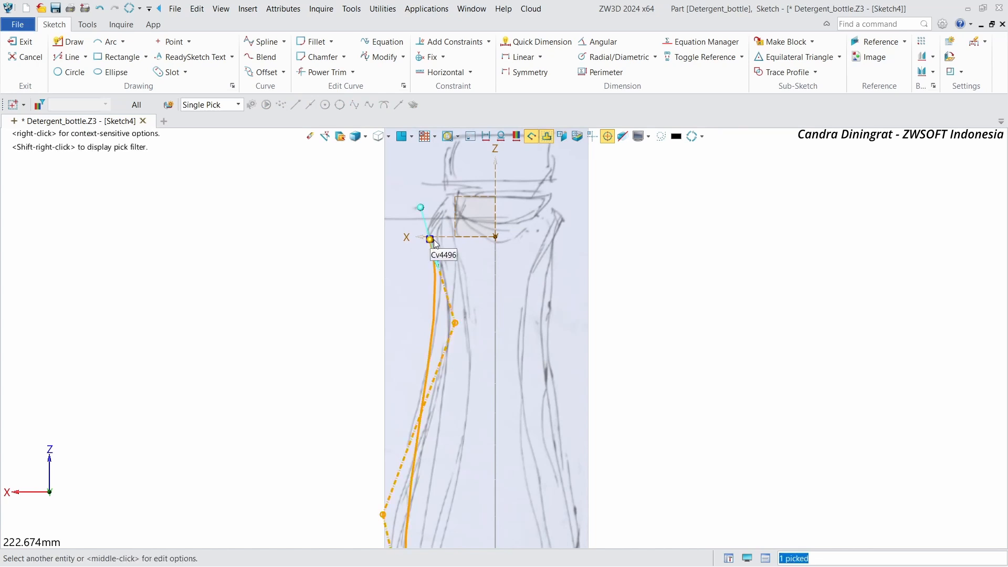
left_click(667, 254)
right_click(667, 253)
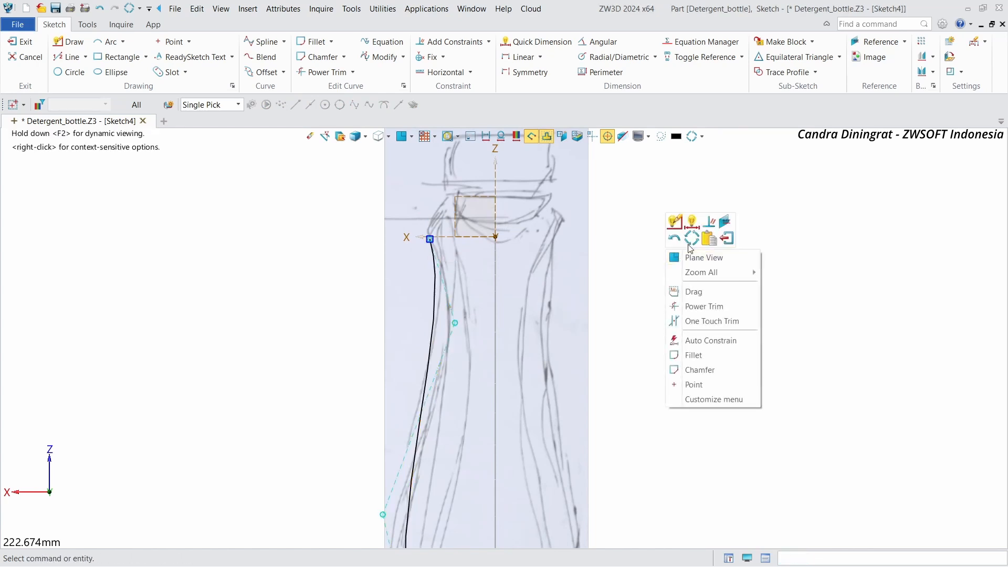
left_click(710, 221)
left_click(435, 238)
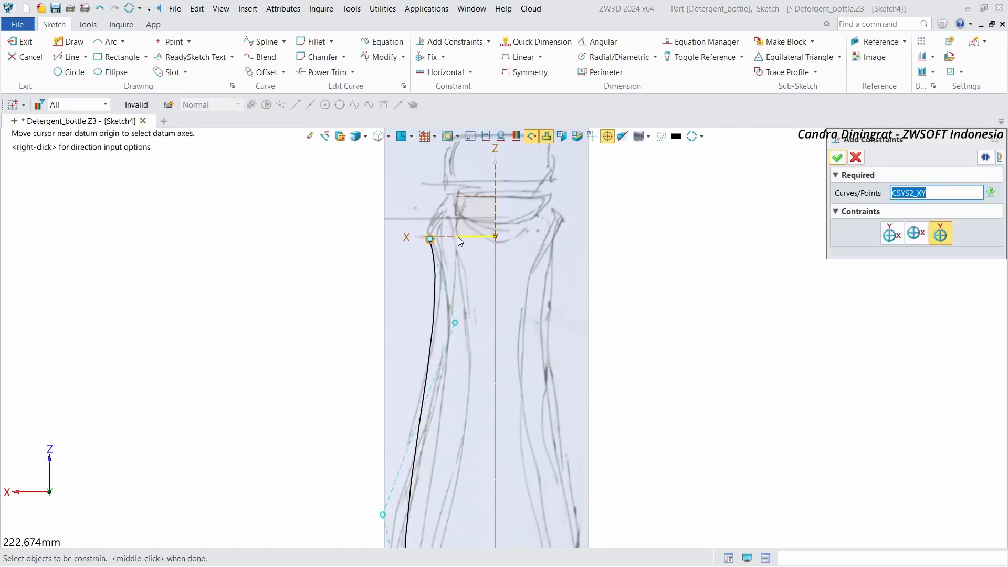
left_click(458, 237)
left_click(837, 158)
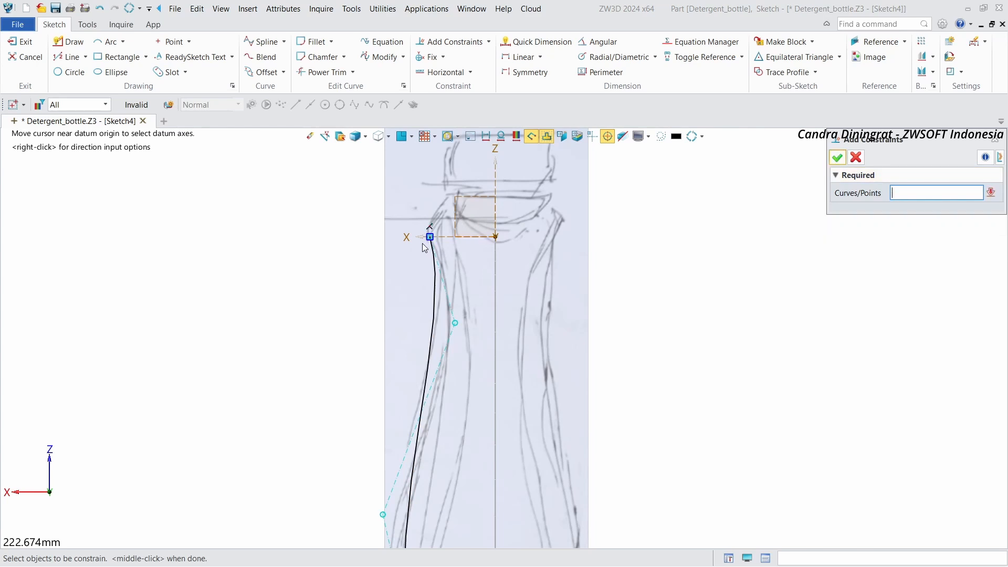
left_click(836, 157)
Step: Move the lower middle control point outward and the upper middle control point inward to fit the front outline
scroll(494, 277, "down", 2)
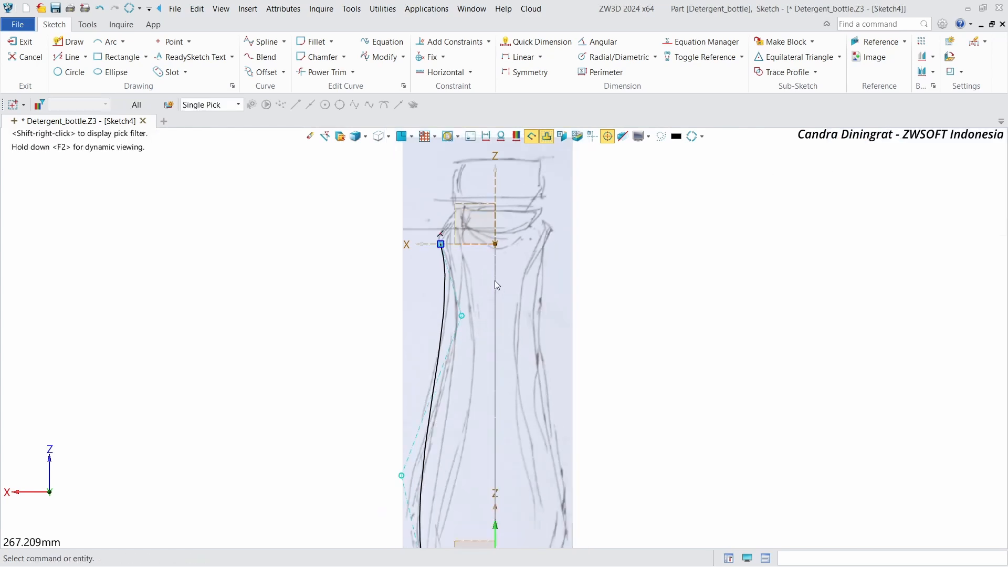
scroll(415, 520, "up", 2)
middle_click_drag(474, 488, 474, 439)
left_click(449, 487)
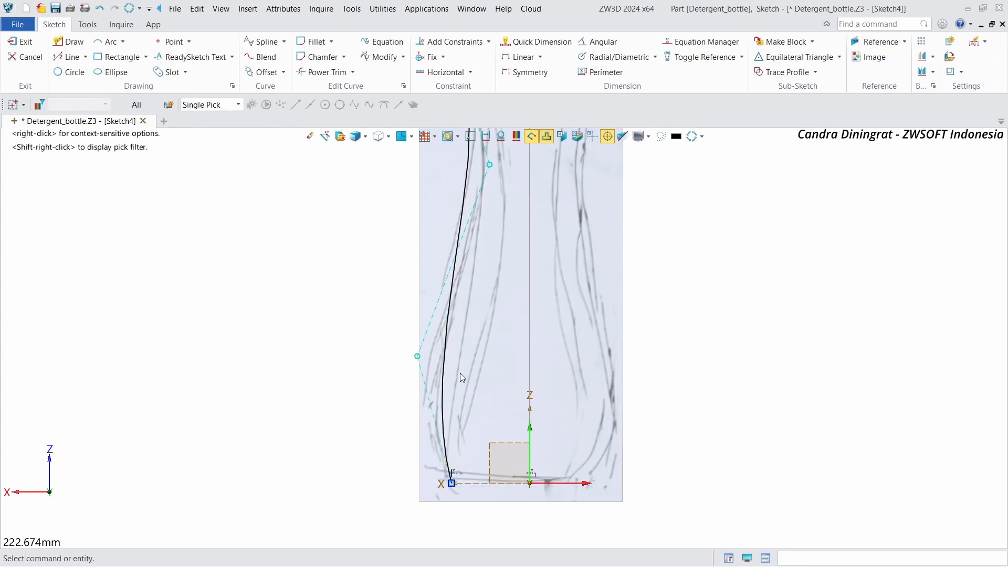
scroll(460, 376, "down", 2)
scroll(490, 295, "up", 2)
left_click_drag(405, 393, 389, 392)
scroll(463, 302, "down", 1)
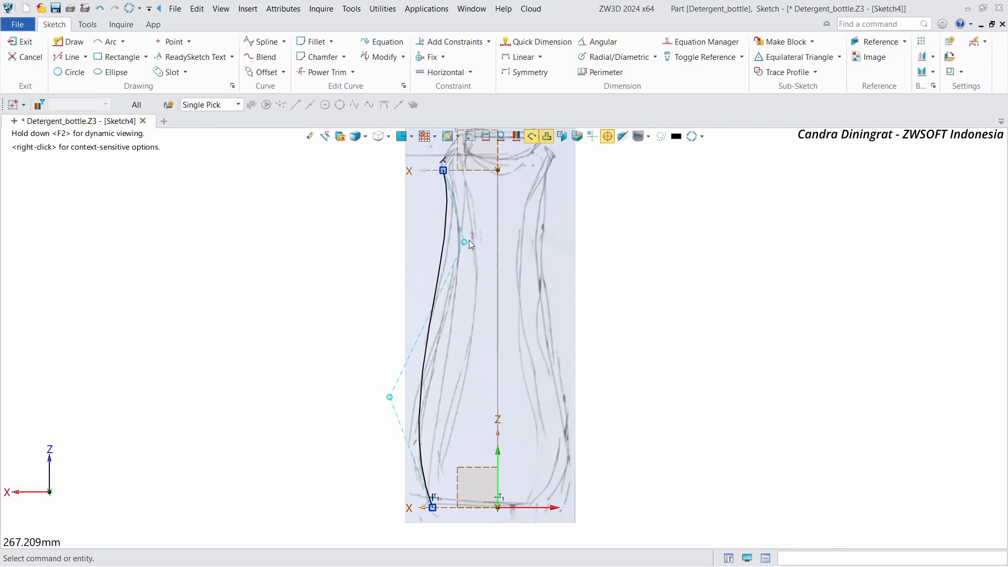
left_click_drag(467, 241, 480, 239)
scroll(455, 409, "down", 1)
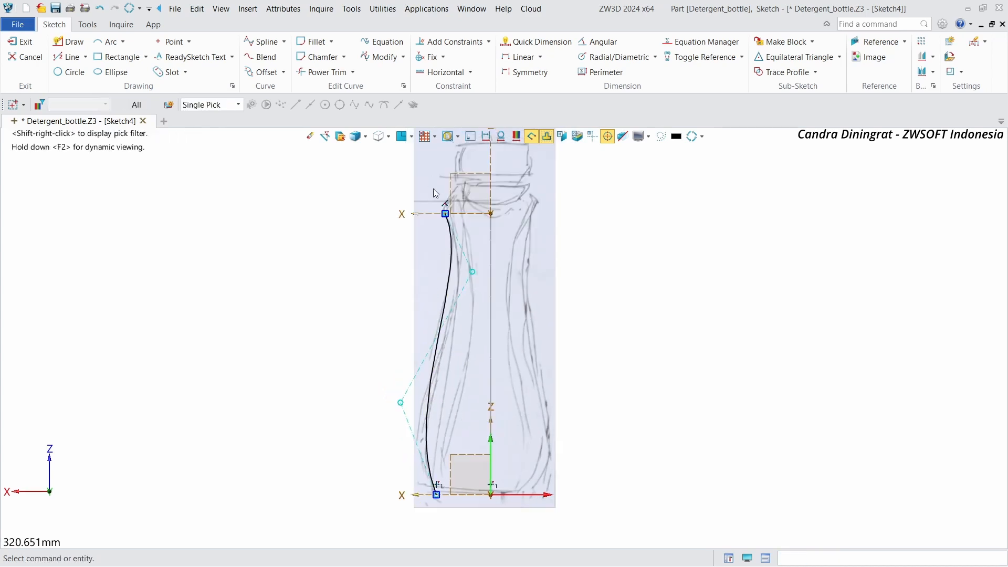
Step: Drag the spline's two middle control points to refine the curve along the neck and upper body of the front outline
scroll(434, 189, "up", 1)
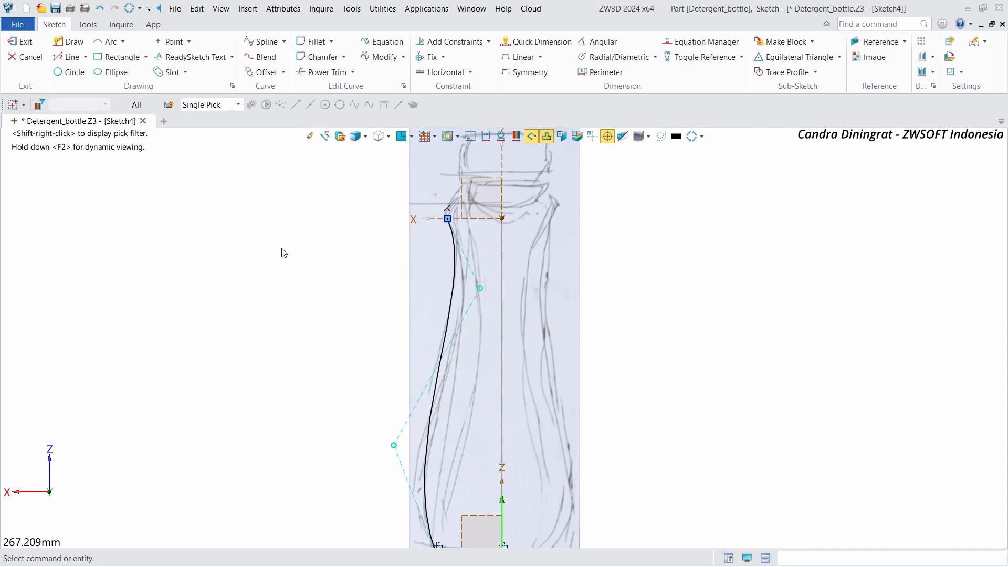
left_click_drag(480, 288, 534, 294)
left_click_drag(394, 446, 439, 454)
scroll(451, 216, "up", 2)
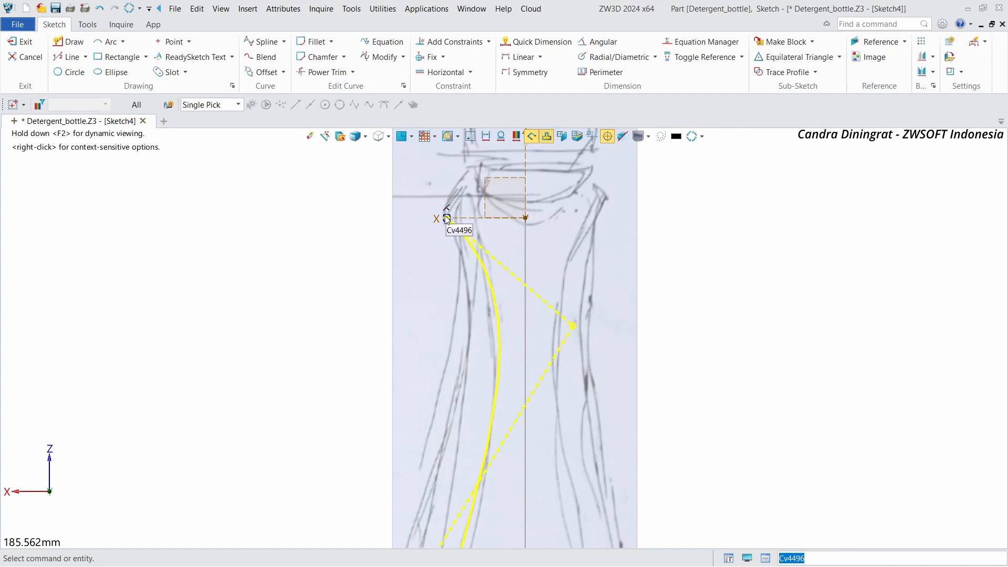
left_click_drag(447, 218, 451, 218)
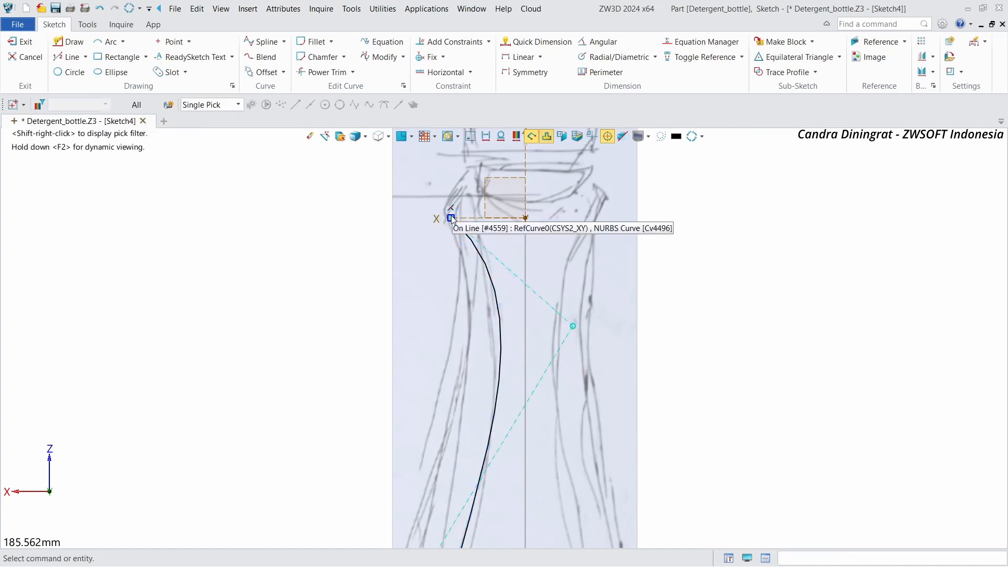
left_click_drag(575, 329, 557, 327)
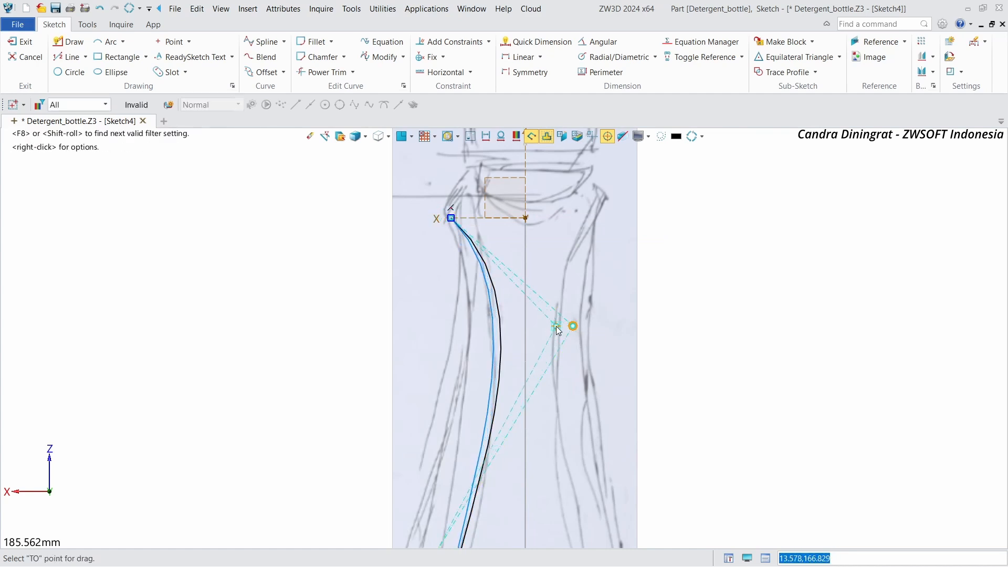
scroll(545, 171, "down", 2)
left_click_drag(556, 273, 552, 292)
scroll(493, 421, "up", 2)
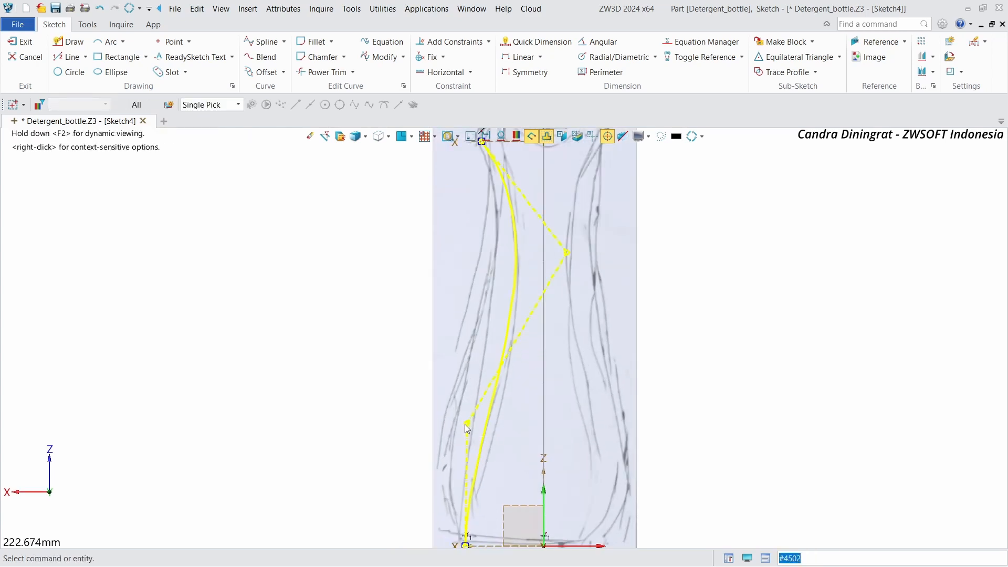
Step: Keep adjusting the upper and lower middle control points so the spline follows the bottle's front outline down to the base
left_click_drag(465, 425, 480, 421)
scroll(493, 147, "down", 2)
scroll(492, 428, "up", 2)
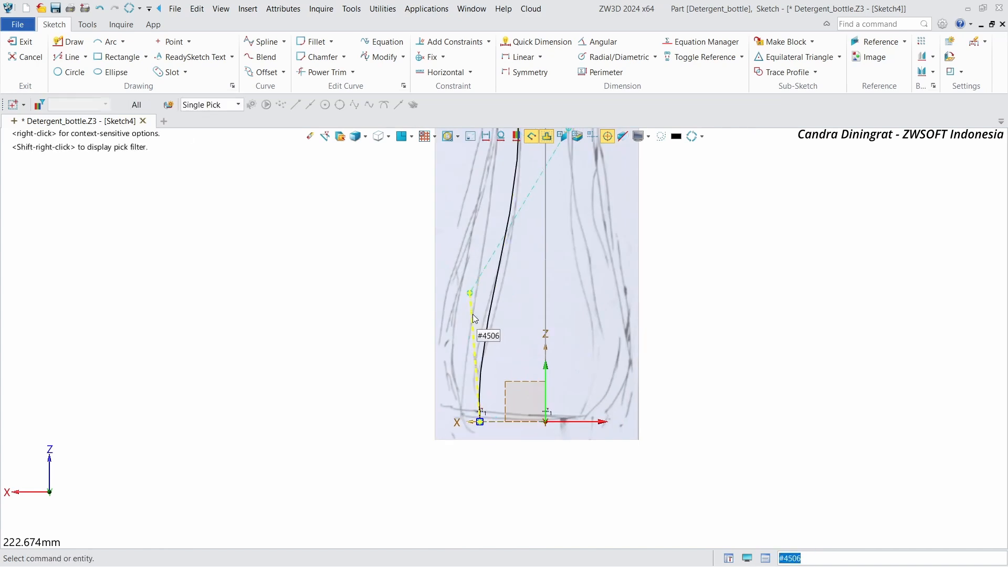
left_click_drag(470, 294, 455, 292)
scroll(445, 462, "down", 3)
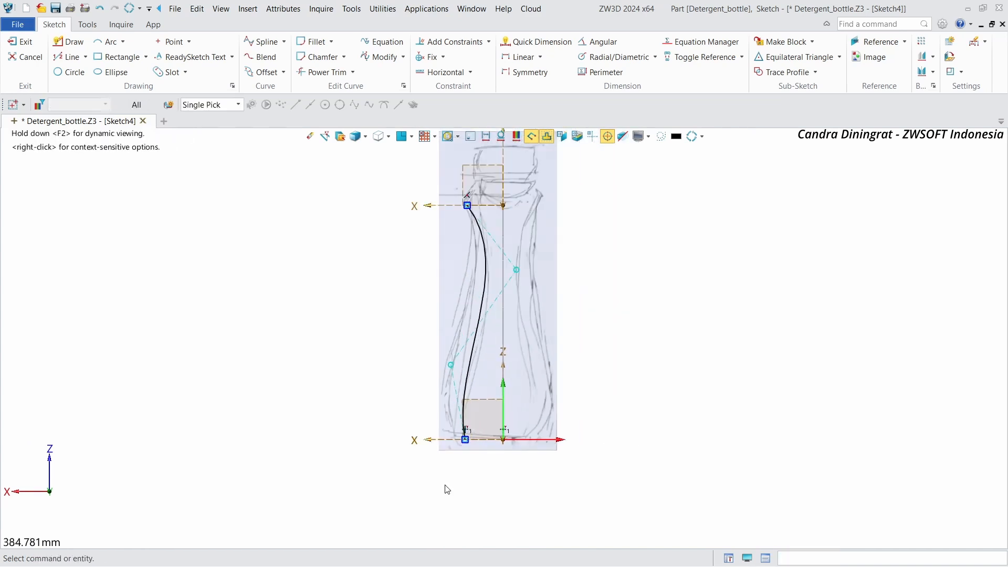
scroll(479, 301, "up", 2)
left_click_drag(536, 256, 540, 264)
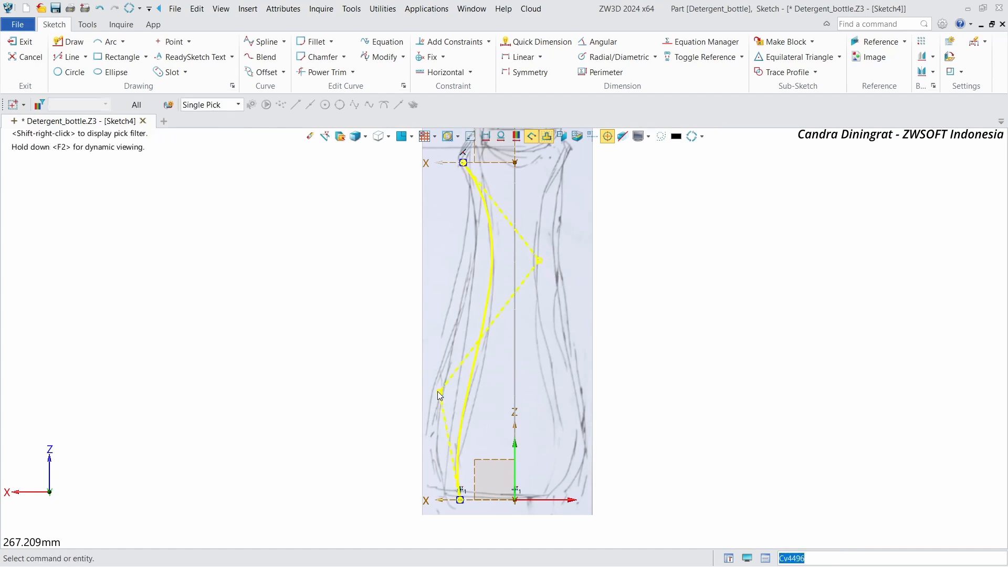
left_click_drag(437, 392, 429, 390)
scroll(468, 523, "down", 1)
scroll(412, 360, "up", 1)
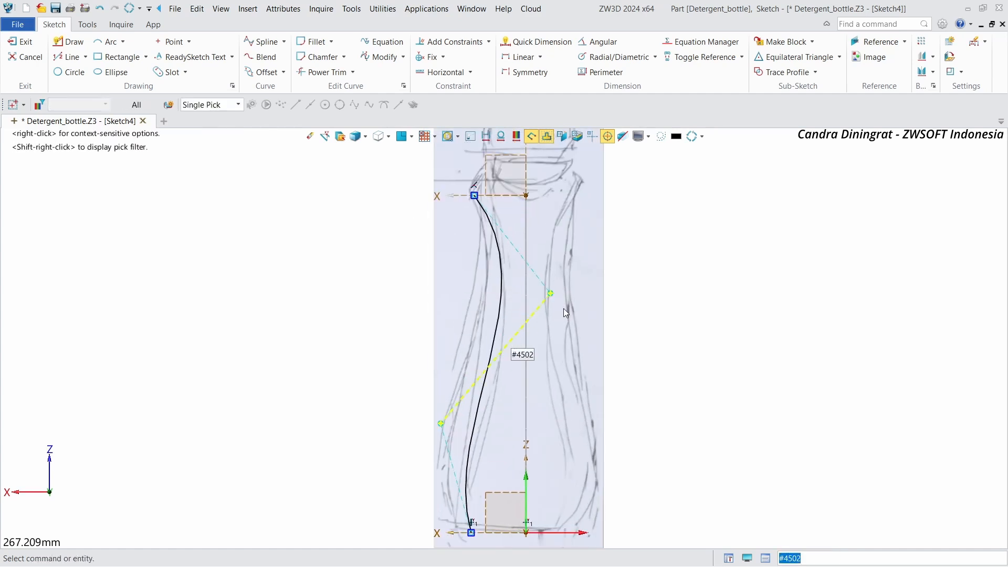
left_click_drag(550, 293, 554, 349)
middle_click_drag(449, 506, 458, 478)
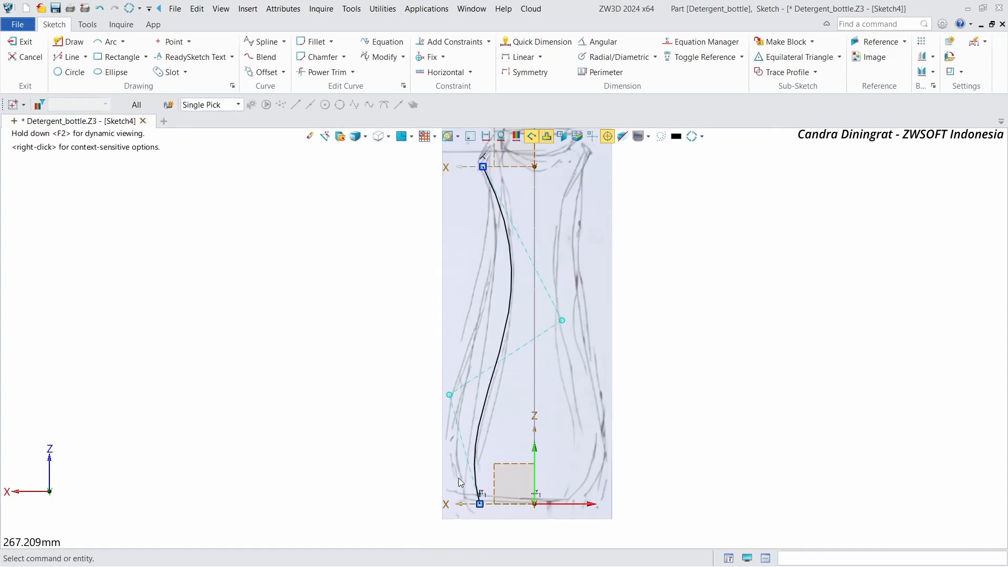
Step: Pull the lower middle control point outward and down toward the base, then exit the sketch
left_click_drag(448, 394, 442, 394)
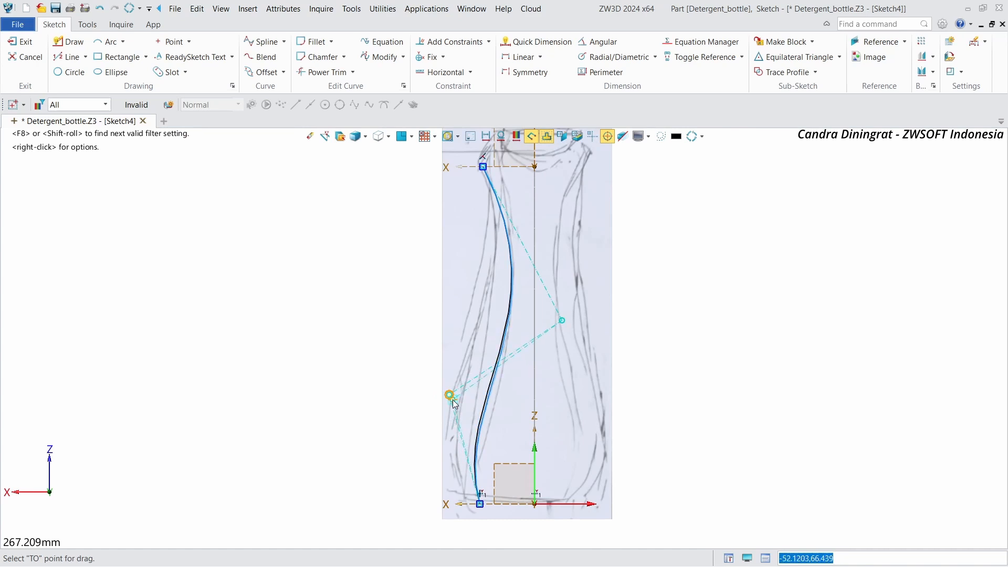
left_click_drag(453, 400, 453, 400)
middle_click_drag(454, 400, 449, 492)
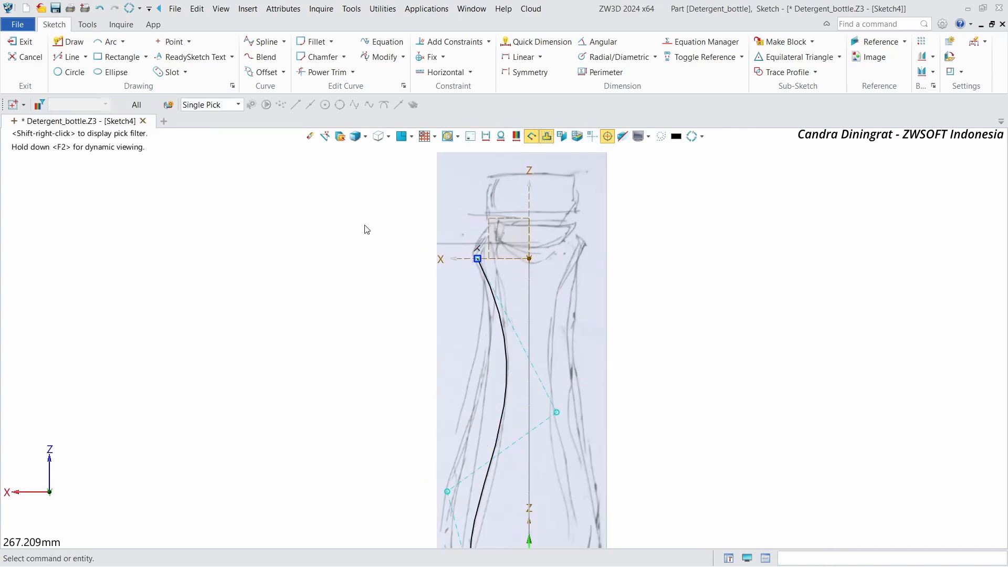
scroll(444, 271, "down", 1)
scroll(438, 299, "up", 1)
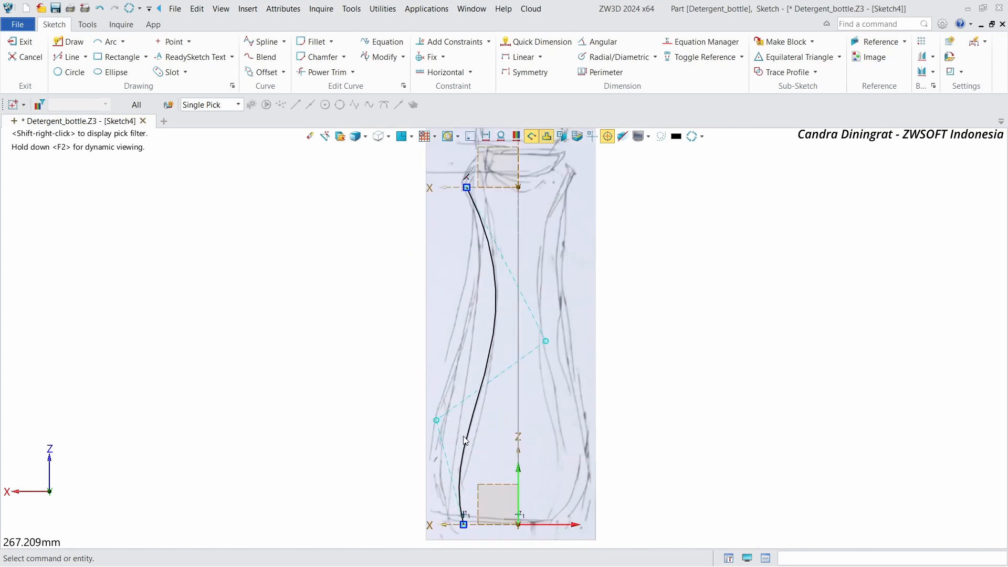
left_click(20, 42)
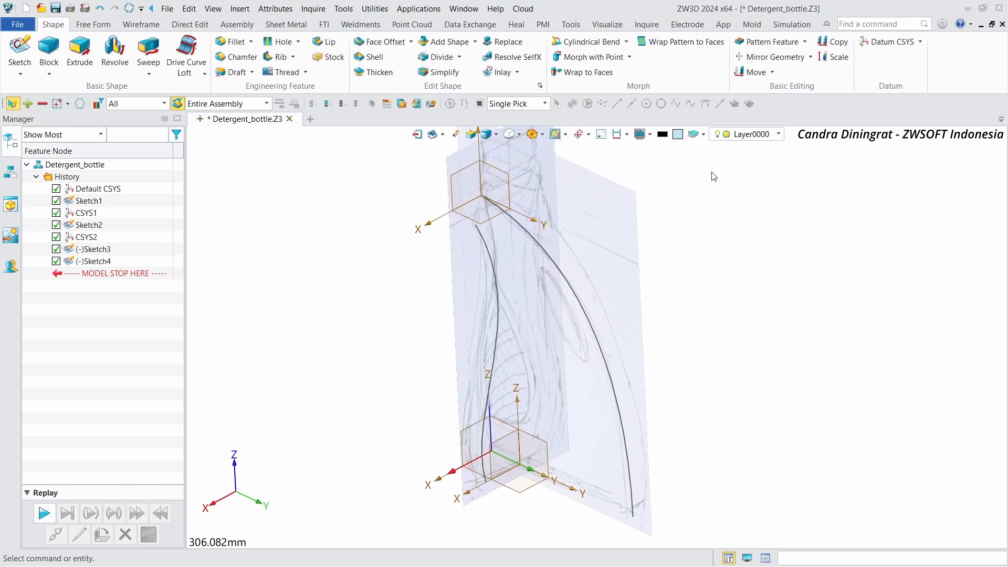
Step: Start a Combined Projection with Sketch3 as the first curve, projected along the X axis
left_click(145, 27)
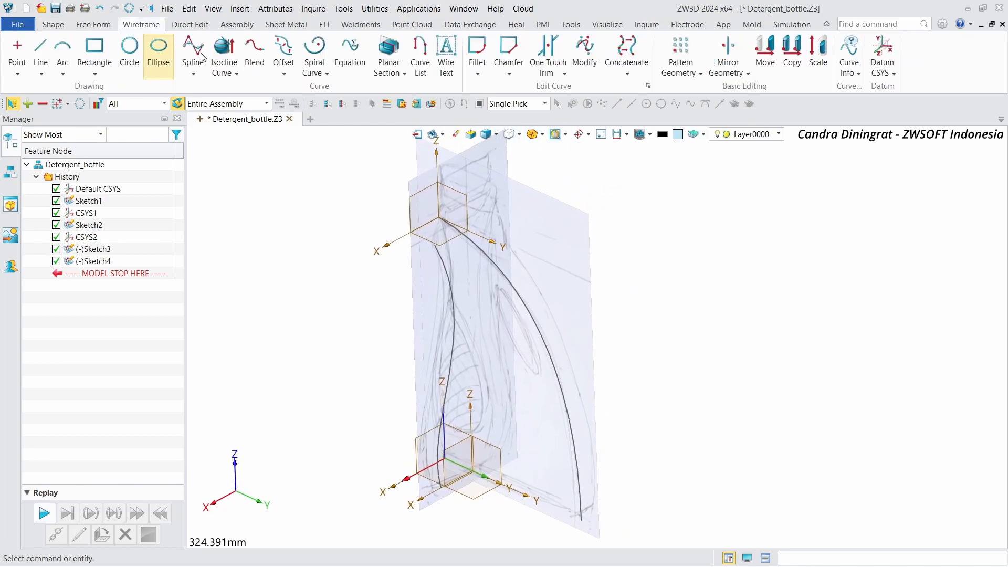
left_click(231, 72)
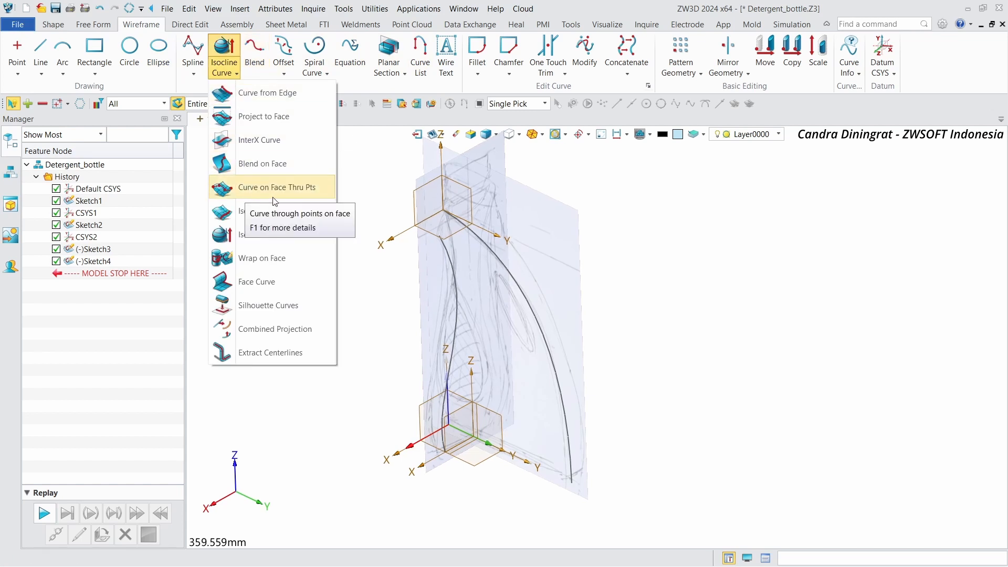
left_click(283, 75)
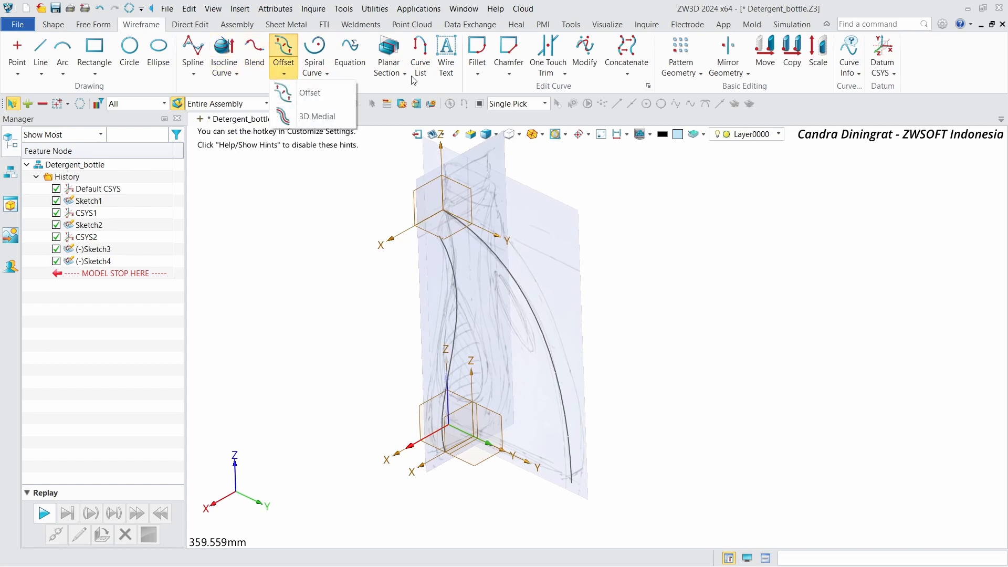
left_click(402, 74)
left_click(239, 74)
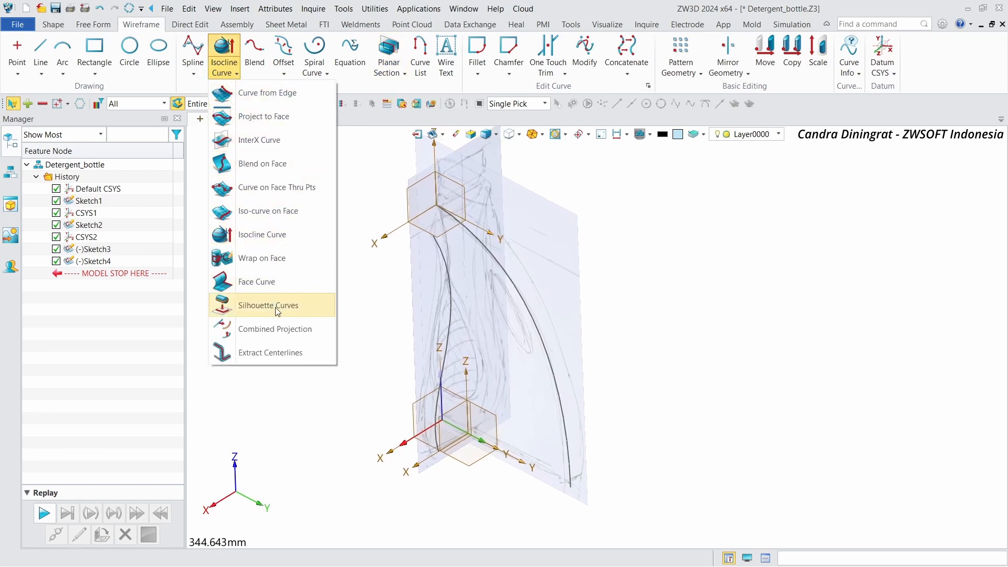
left_click(275, 329)
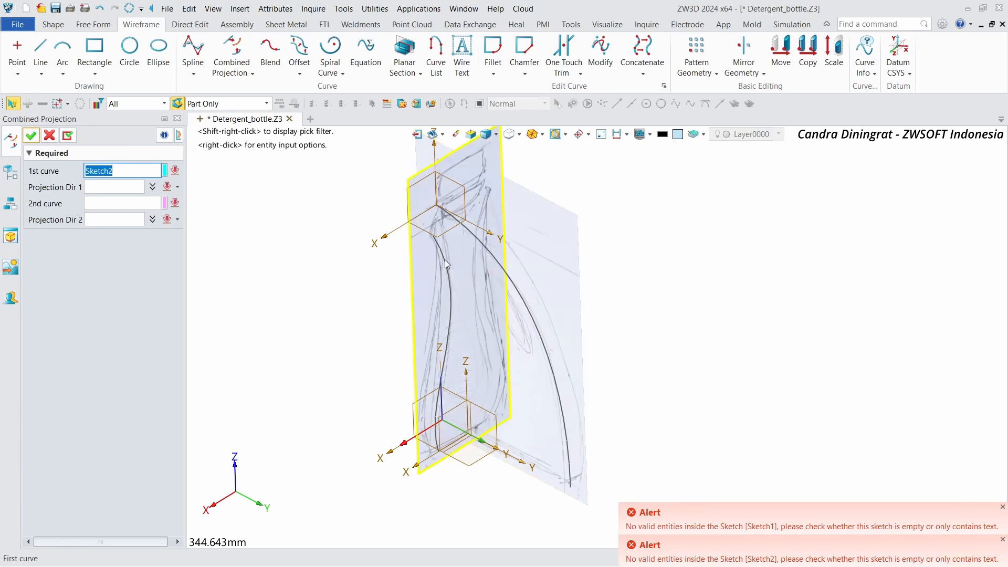
left_click(490, 256)
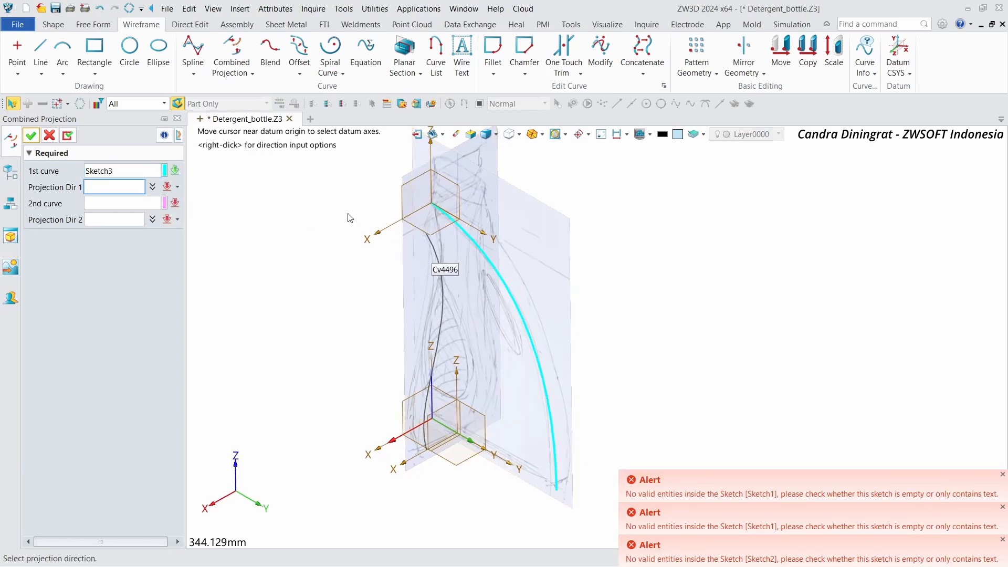
left_click(414, 224)
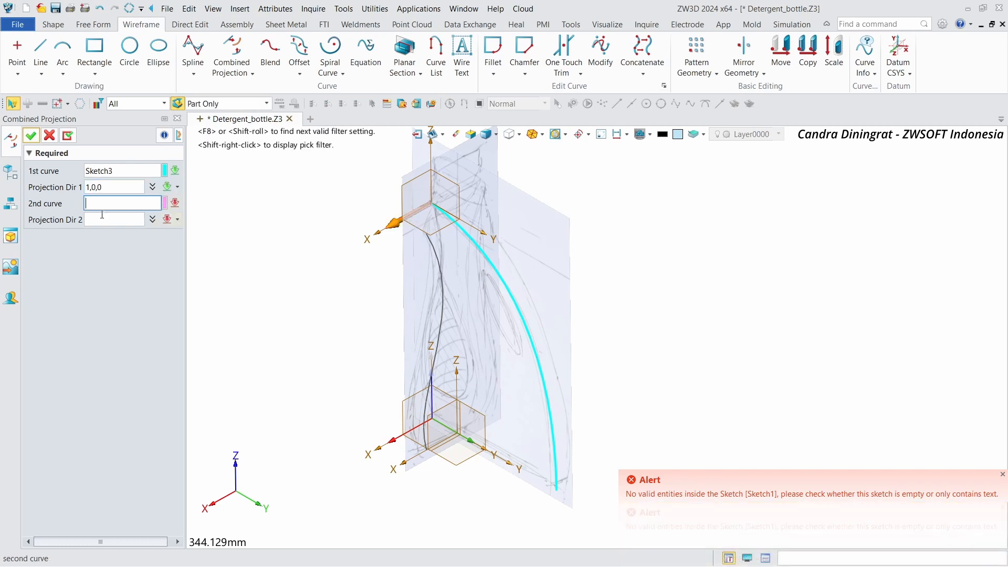
Step: Set the second curve to the front profile spline from Sketch4, using the Curve pick filter
left_click(440, 242)
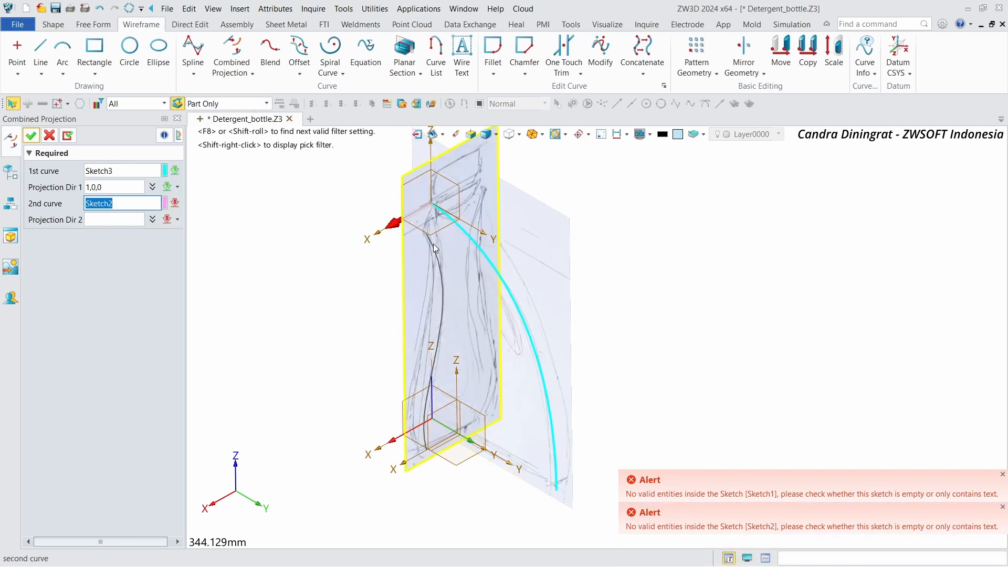
scroll(428, 245, "up", 2)
mouse_move(429, 245)
right_mouse_down()
mouse_move(461, 265)
mouse_move(515, 251)
mouse_move(297, 253)
right_mouse_up()
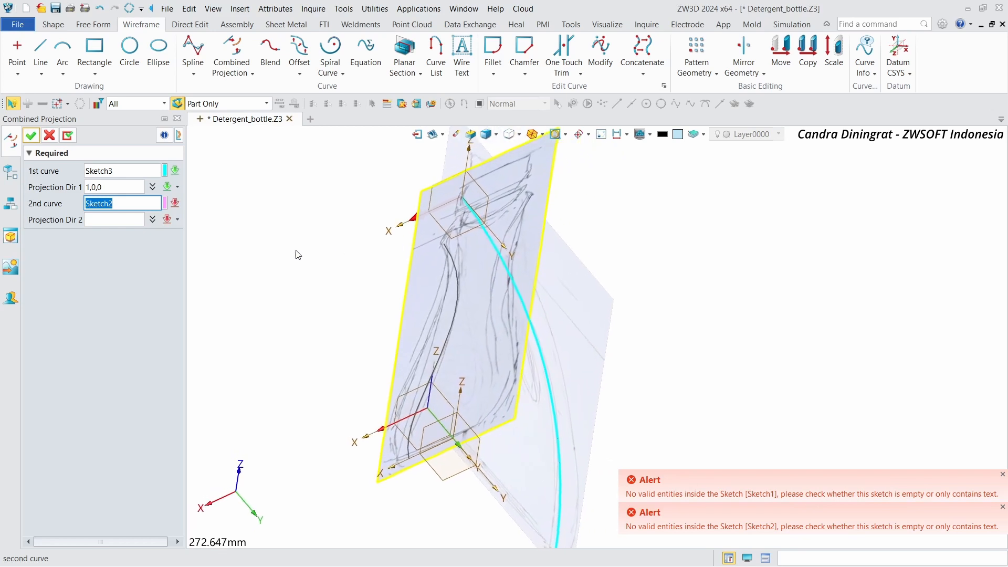
left_click(455, 262)
right_click_drag(454, 263, 450, 259)
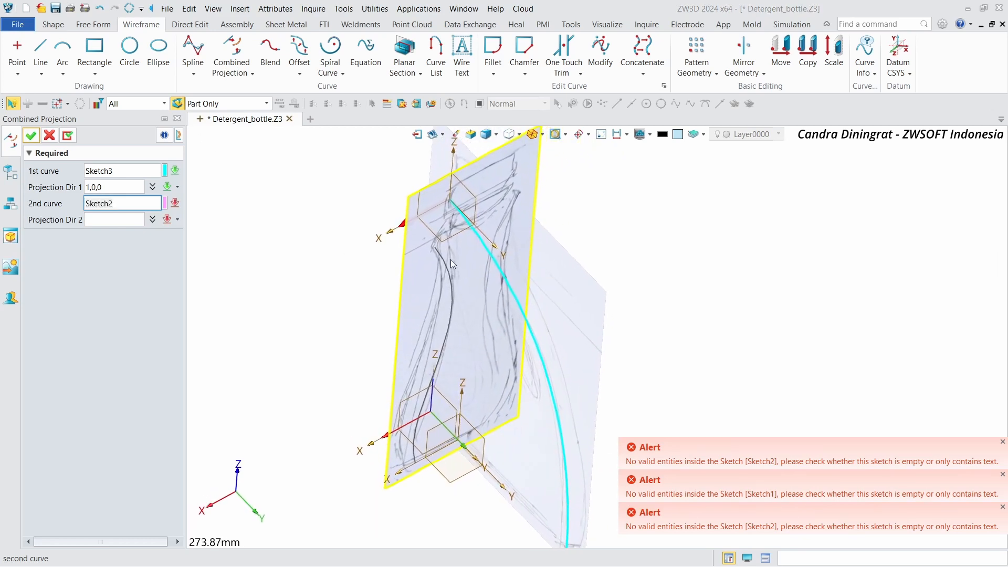
left_click(131, 104)
left_click(138, 128)
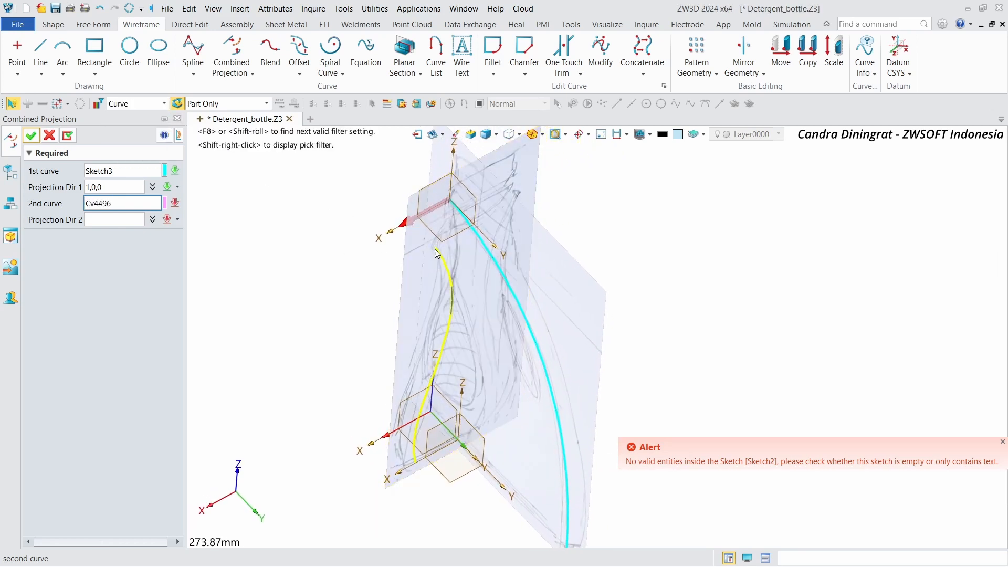
left_click(435, 253)
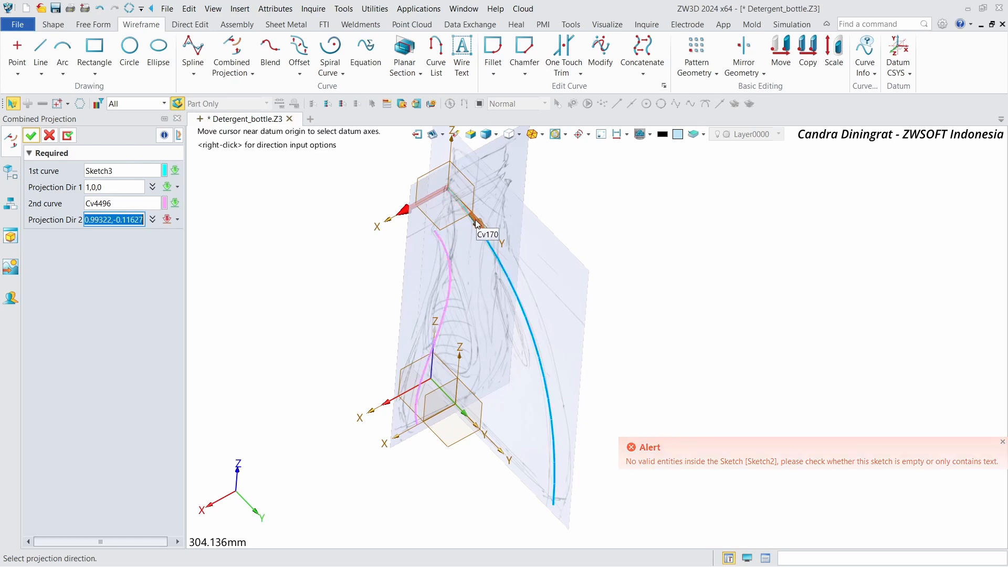
Step: Set the second projection direction to the Y axis and confirm the combined projection
mouse_move(565, 253)
right_mouse_down()
mouse_move(579, 246)
mouse_move(562, 256)
right_mouse_up()
scroll(562, 256, "up", 1)
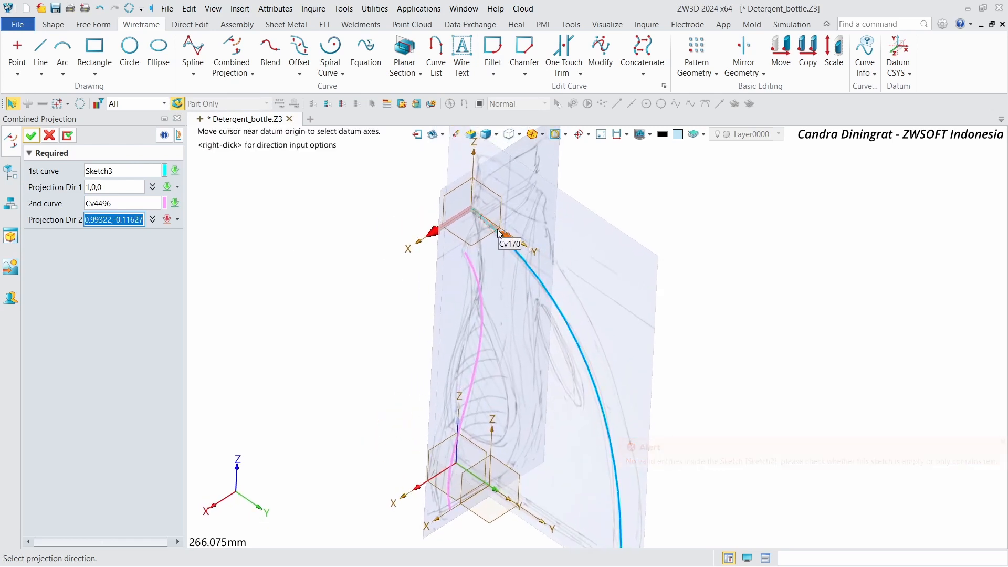
scroll(528, 249, "up", 5)
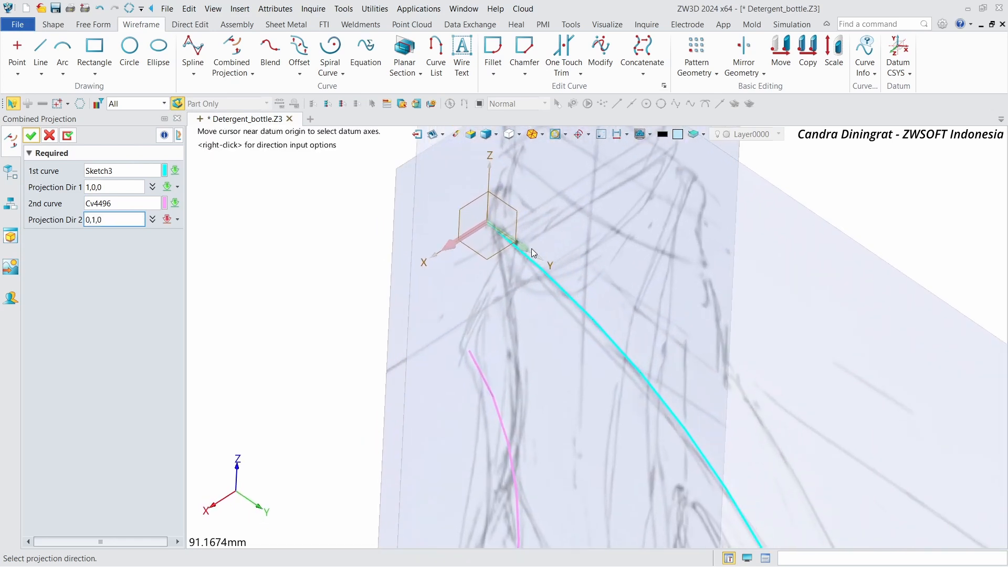
left_click(533, 253)
scroll(528, 237, "down", 6)
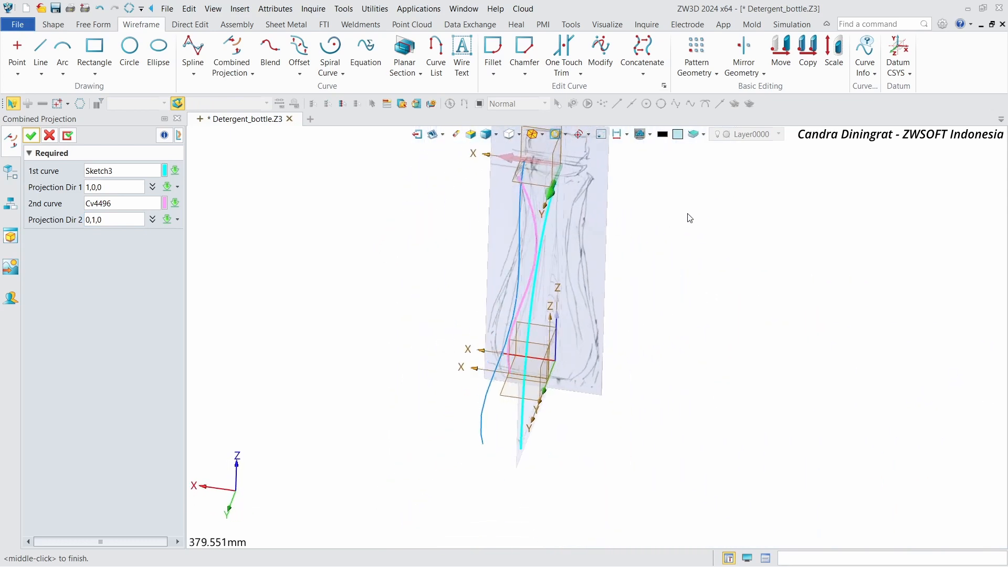
right_click_drag(688, 213, 733, 206)
scroll(733, 205, "up", 1)
left_click(31, 137)
right_click_drag(804, 283, 681, 261)
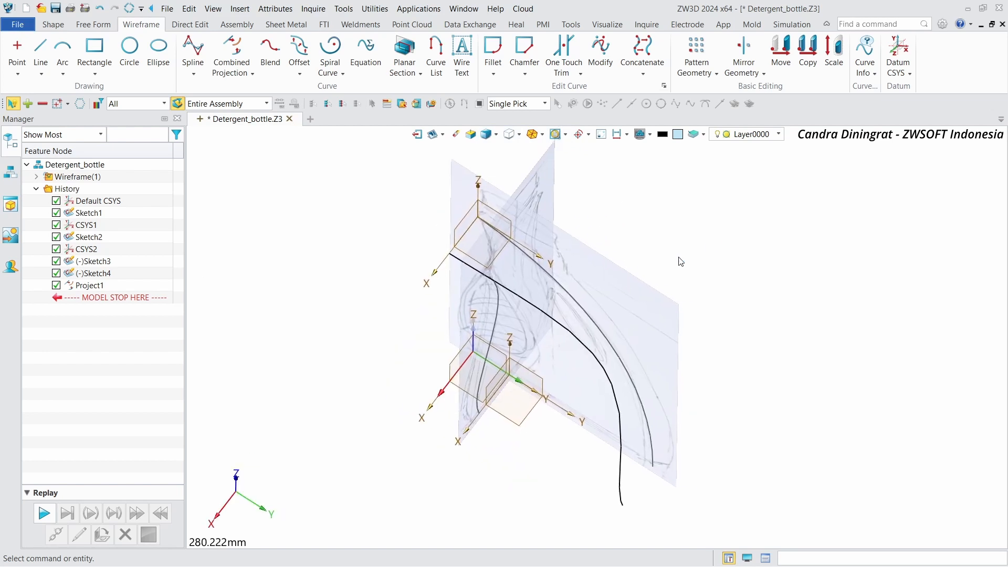
Step: Mirror the projected 3D curve about the CSYS1_YZ plane as an associative copy
left_click(741, 50)
left_click(546, 295)
left_click(540, 306)
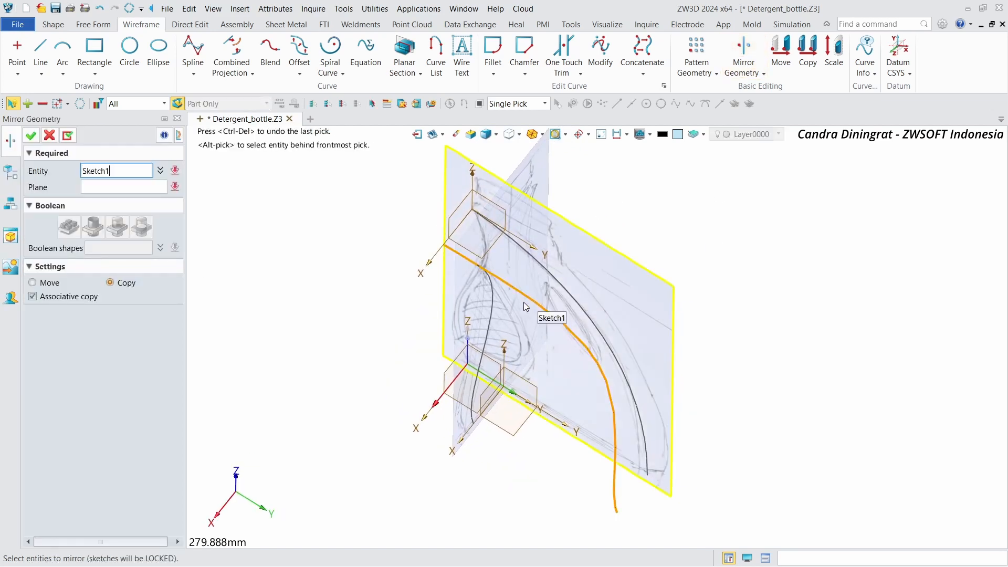
left_click(90, 188)
left_click(539, 398)
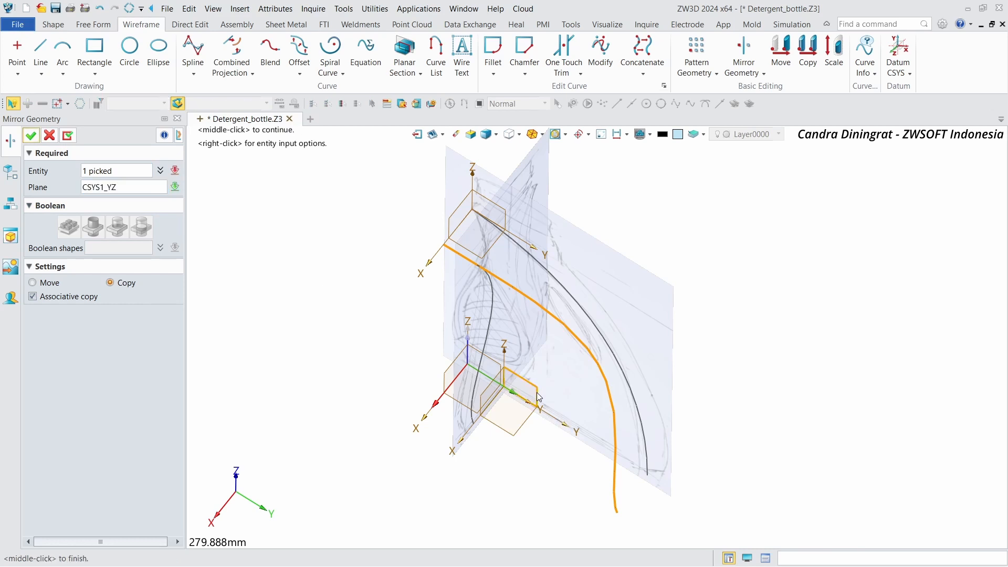
left_click(31, 136)
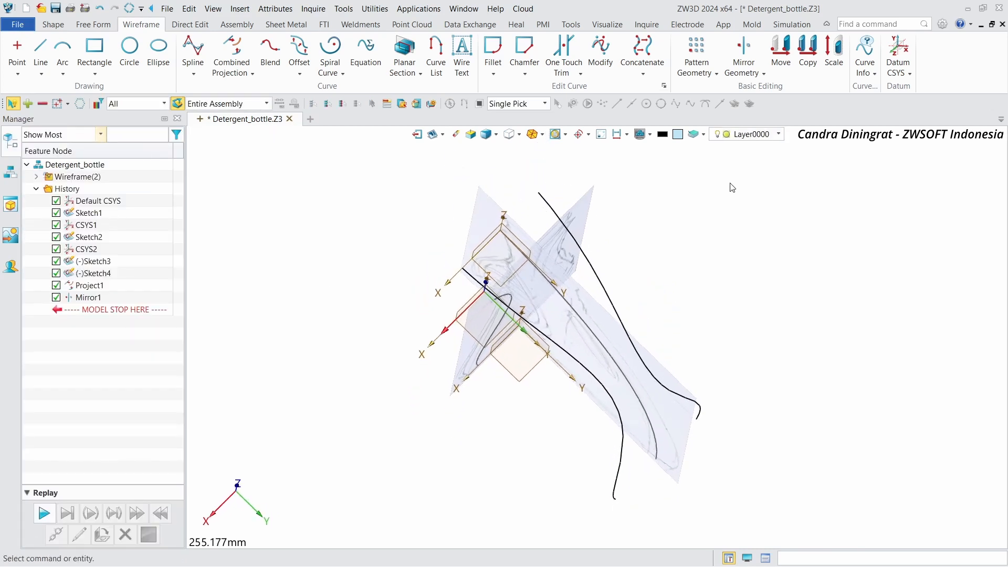
Step: Try to extend the projected profile curve up to a face with Trim/Extend
scroll(730, 184, "up", 2)
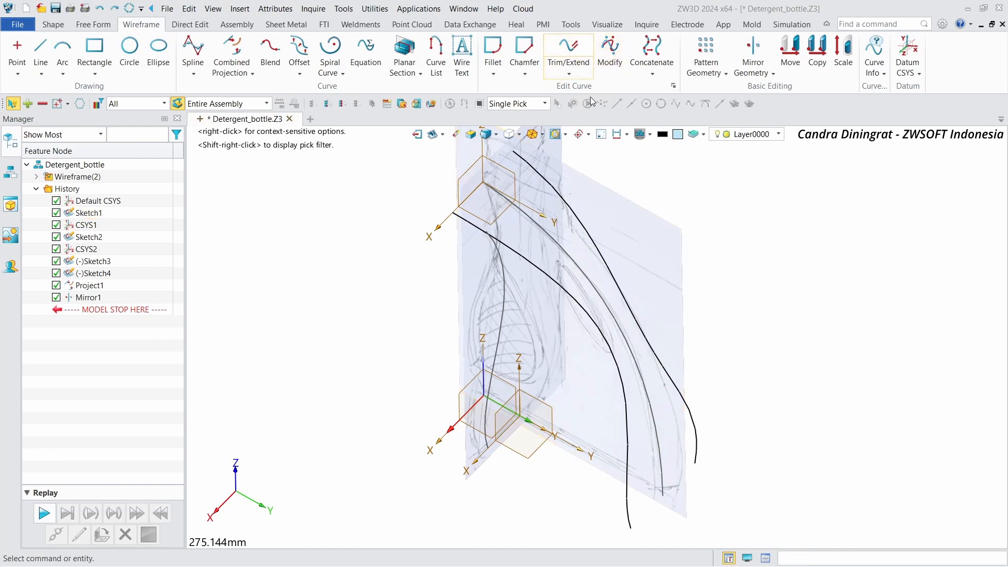
left_click(571, 46)
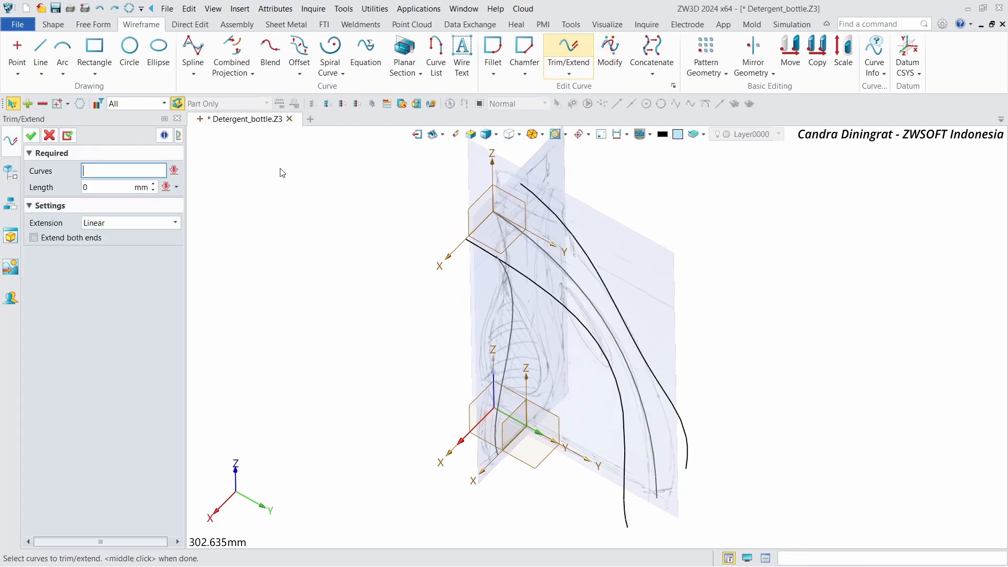
left_click(176, 187)
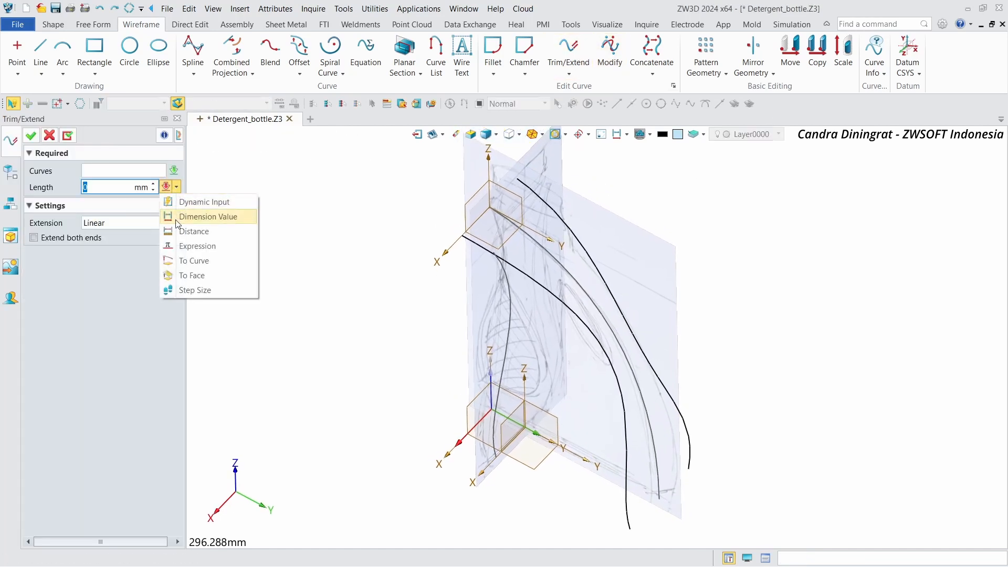
left_click(202, 277)
left_click(491, 424)
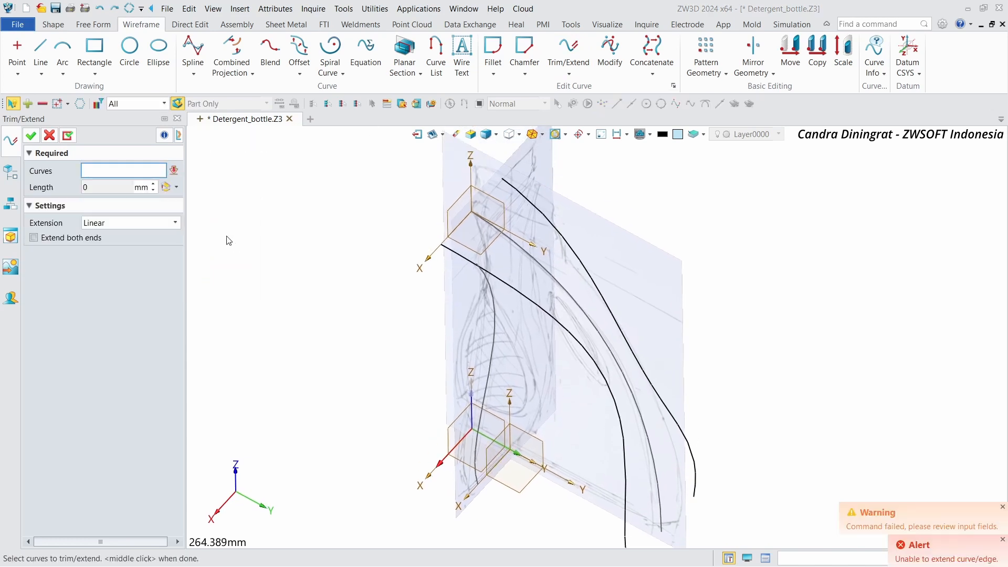
left_click(482, 268)
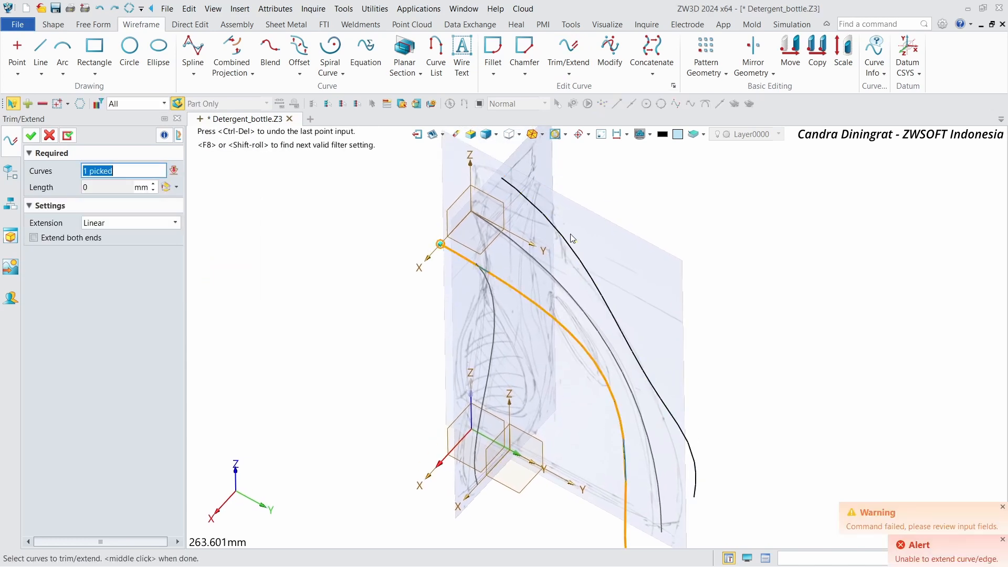
left_click(46, 135)
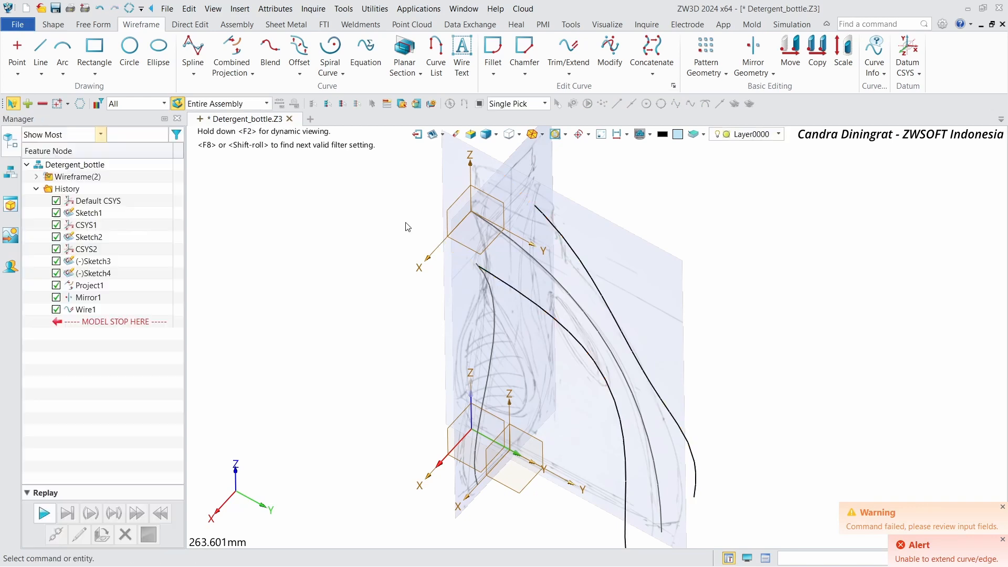
Step: Start a Blend curve and set both start and end continuity to Curvature
right_click_drag(407, 226, 765, 242)
scroll(765, 242, "up", 3)
right_click_drag(631, 284, 574, 241)
scroll(574, 241, "up", 1)
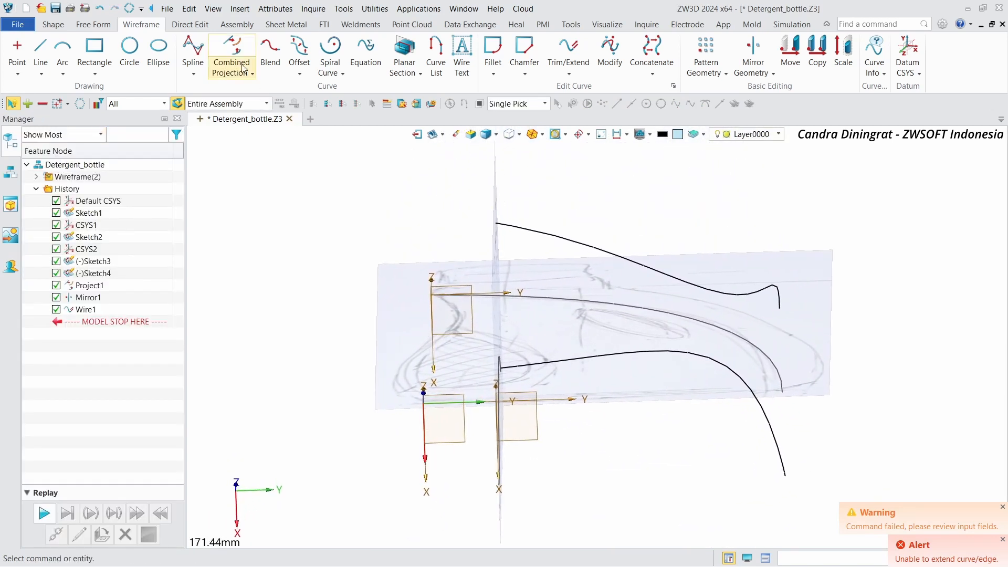
left_click(270, 63)
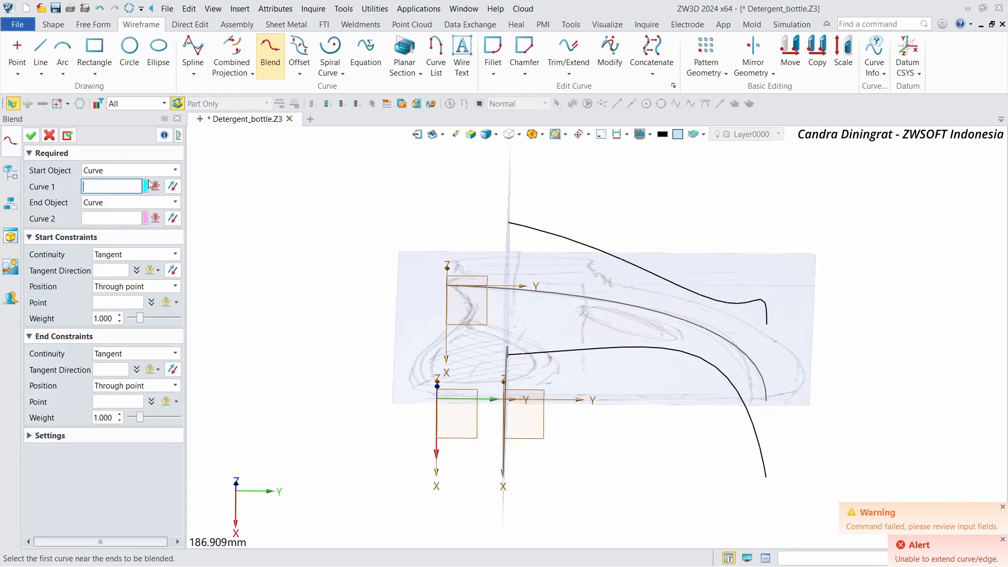
left_click(131, 257)
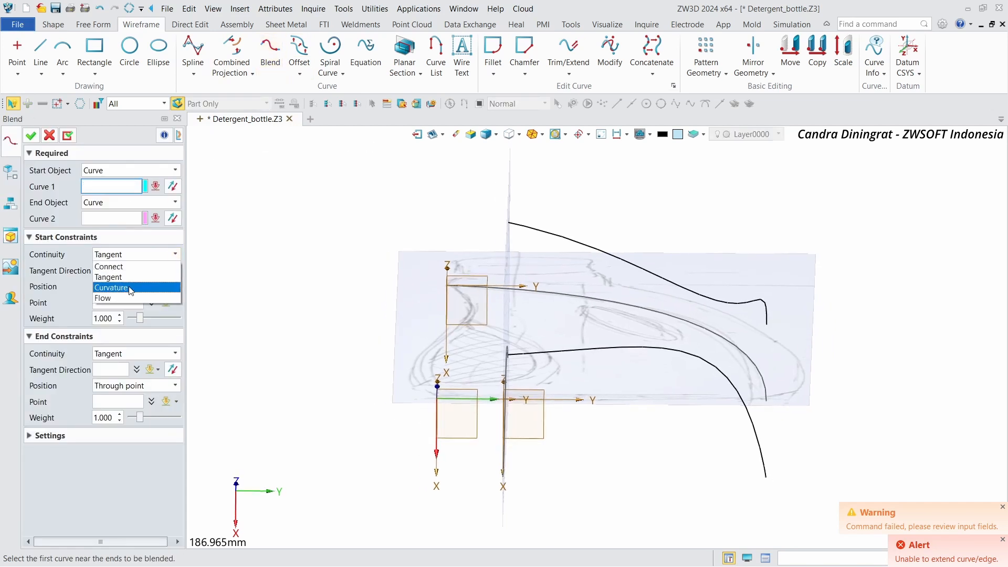
left_click(129, 288)
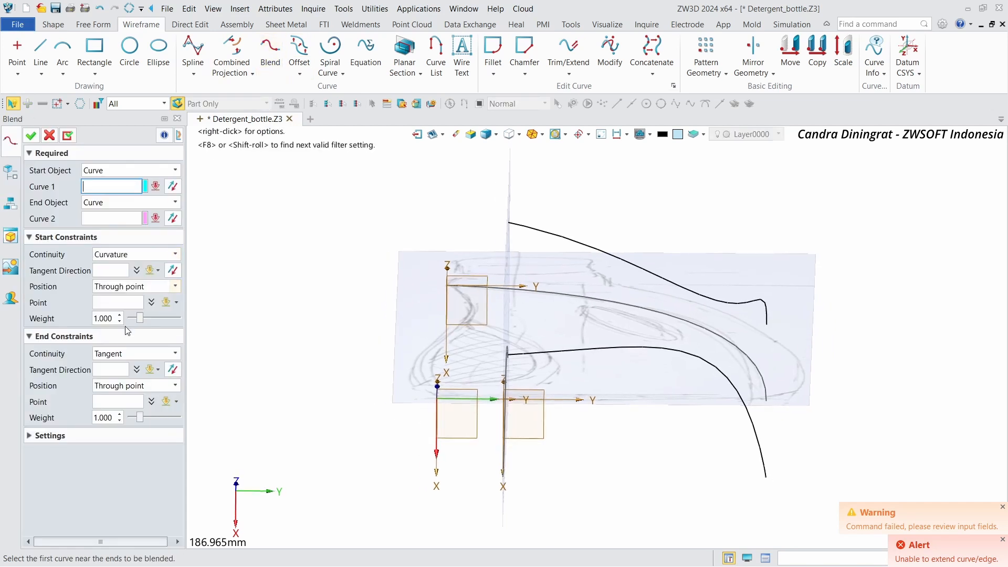
left_click(121, 354)
left_click(129, 383)
Step: Pick the top ends of the projected curve and its mirrored copy as the two blend curves
right_click_drag(514, 315, 525, 231)
left_click(525, 219)
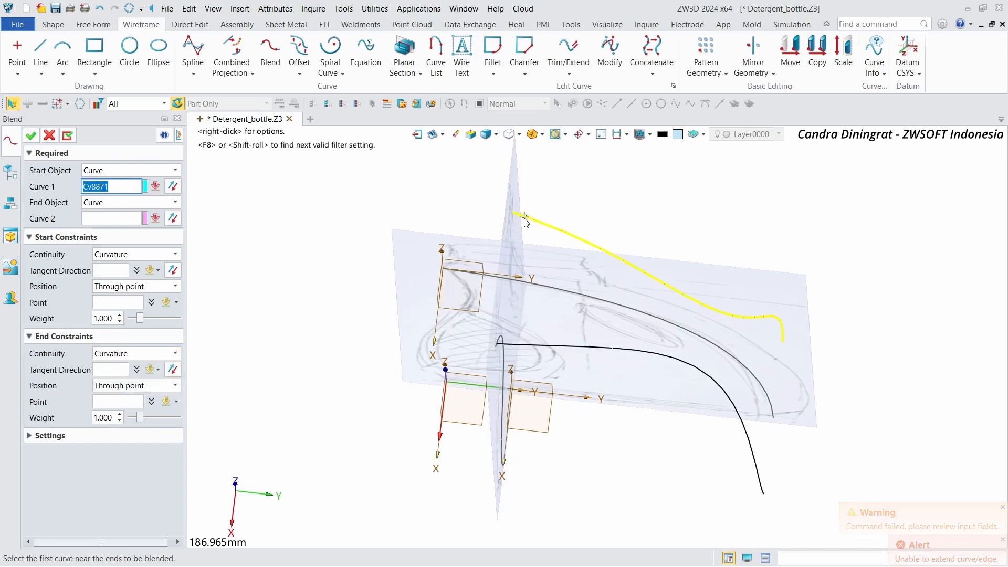
left_click(521, 216)
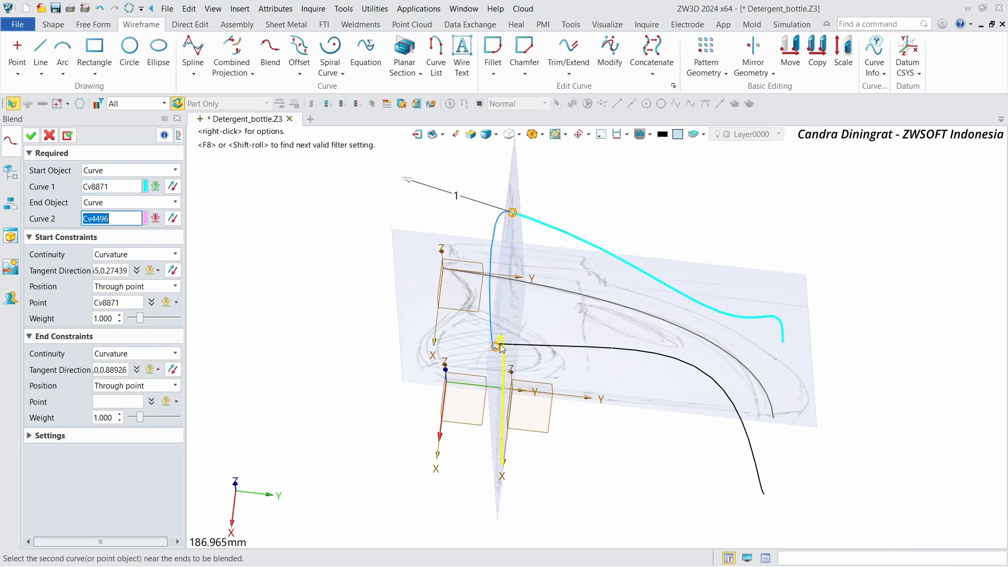
scroll(500, 347, "up", 3)
left_click(564, 346)
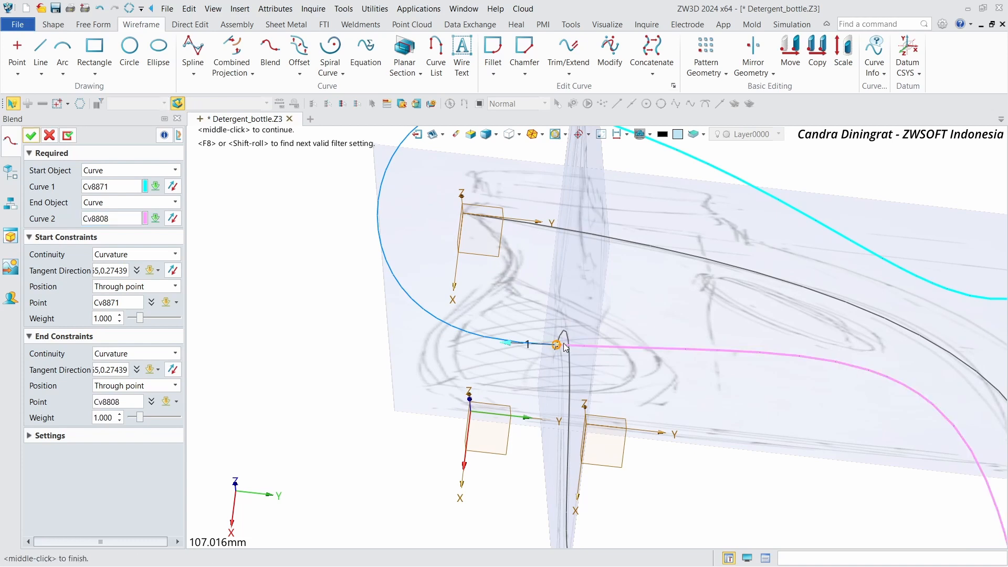
Step: Set both blend weights to 0.8, confirm the blend, and save the file
scroll(638, 218, "down", 5)
right_click_drag(639, 218, 578, 227)
scroll(638, 219, "up", 4)
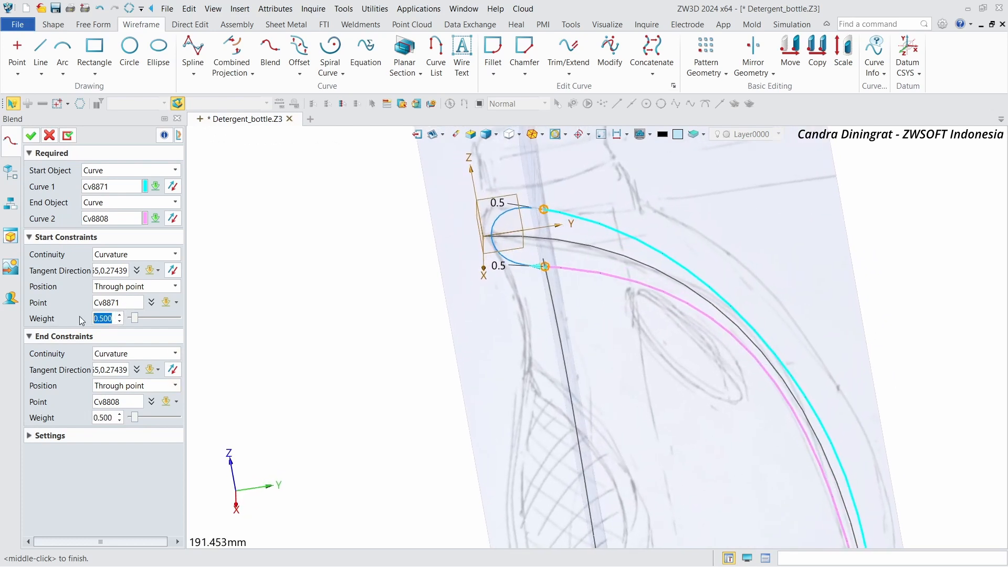
key("Up")
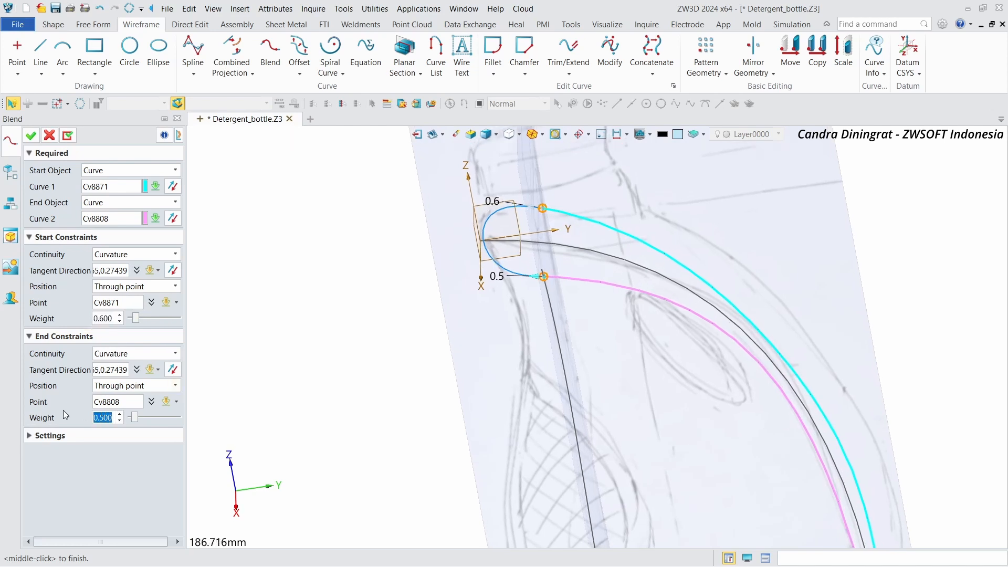
key("Up")
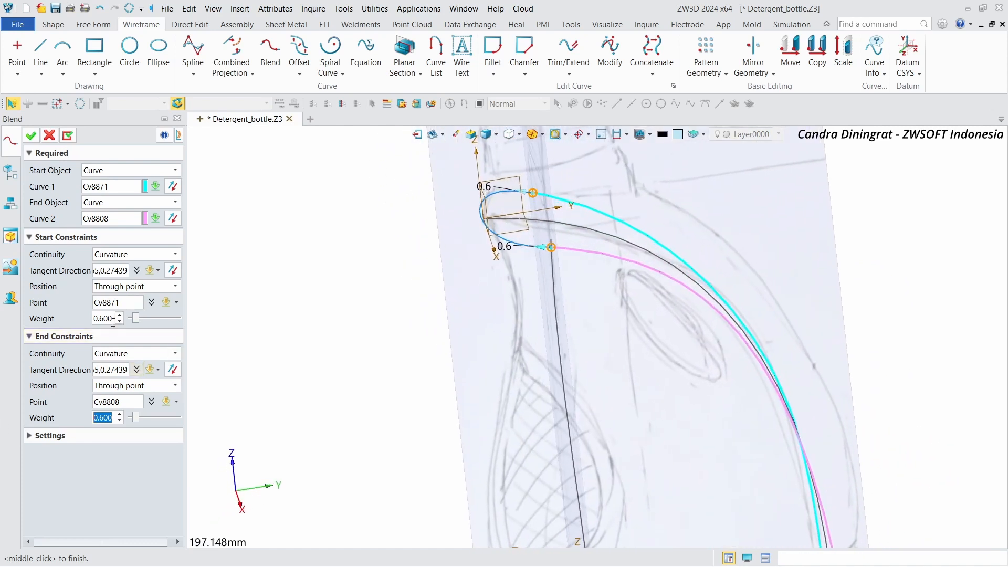
key("Return")
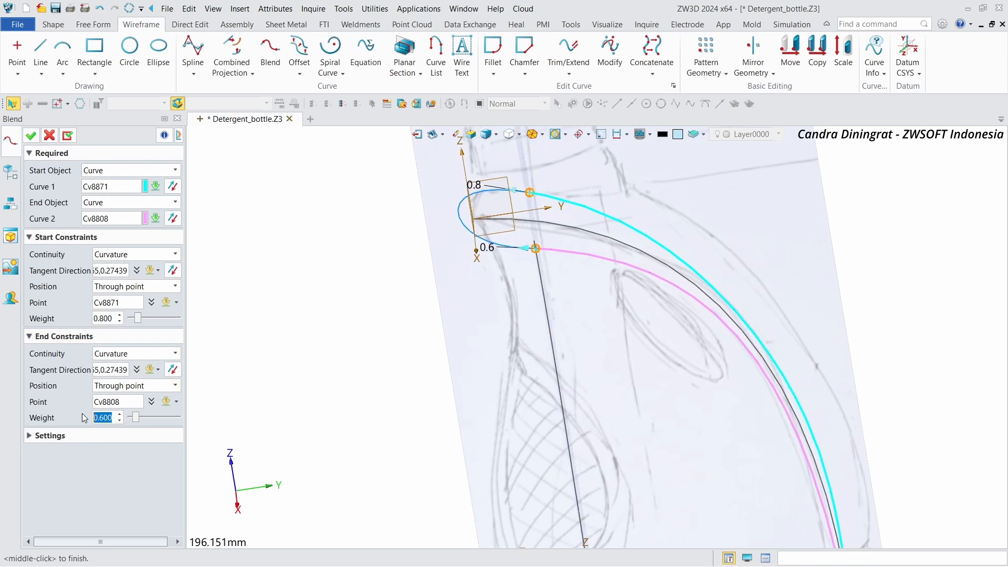
type("0.8")
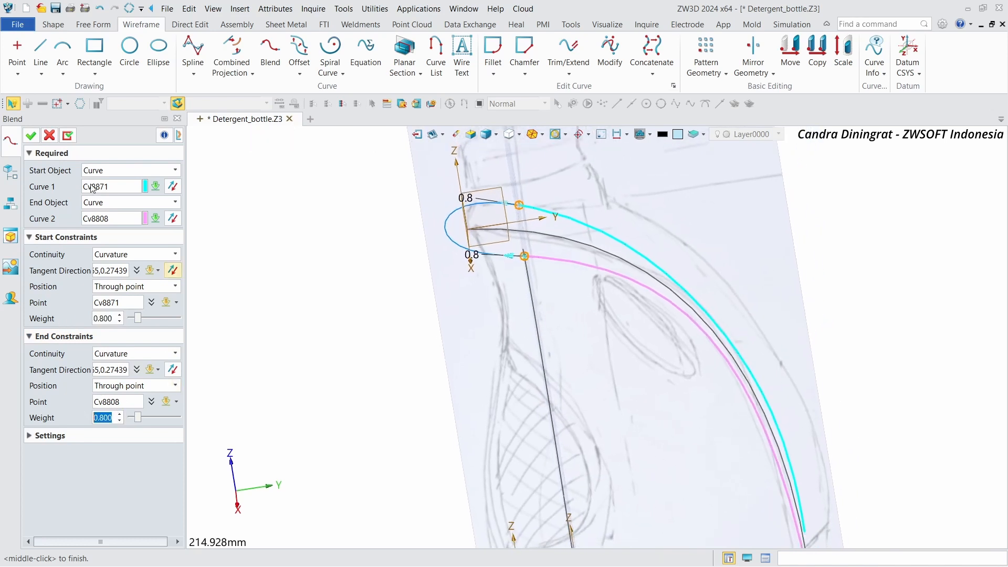
left_click(30, 135)
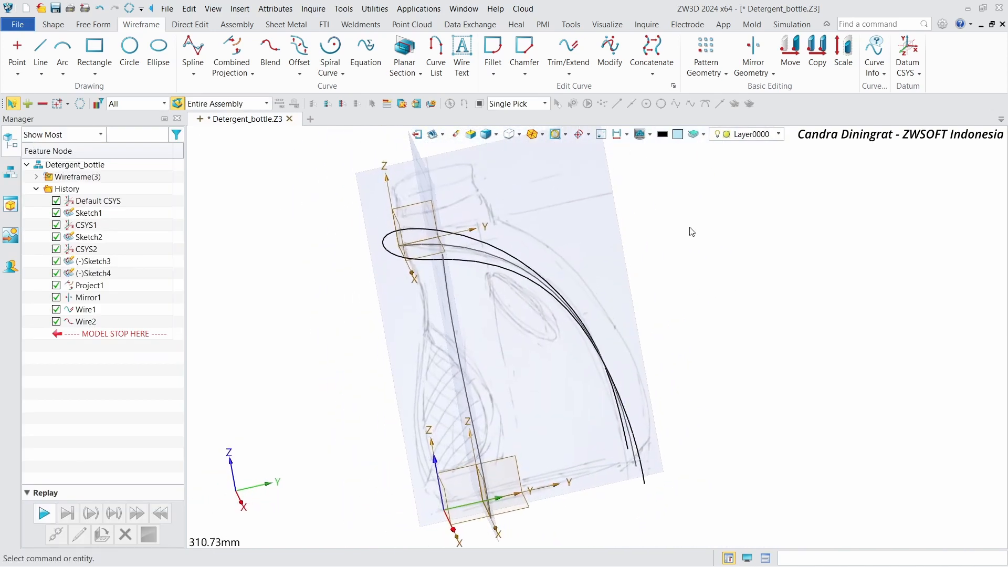
key("ctrl+s")
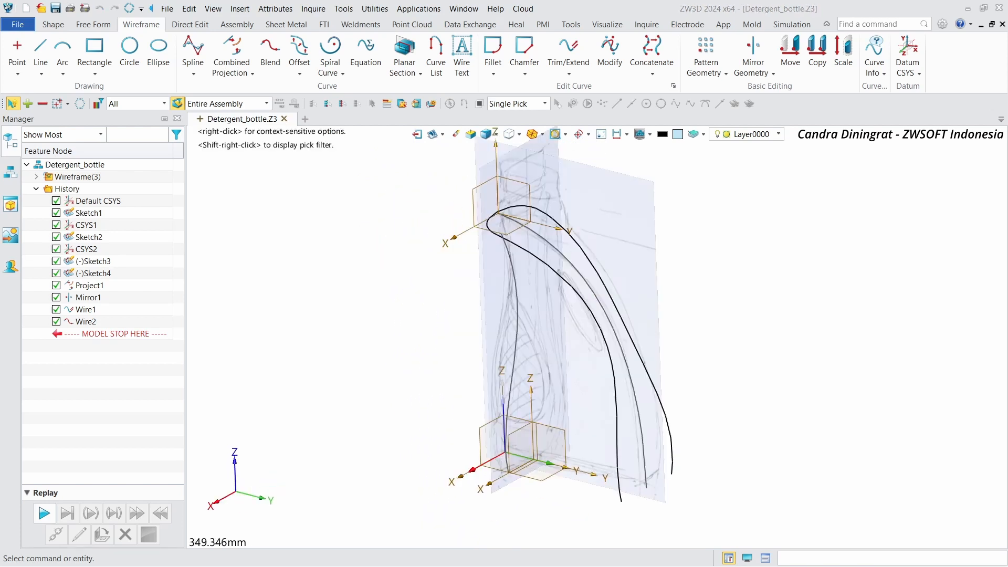
Step: Create a datum CSYS at the CSYS2 origin offset up along Z about 236 mm to the bottle neck
left_click(914, 55)
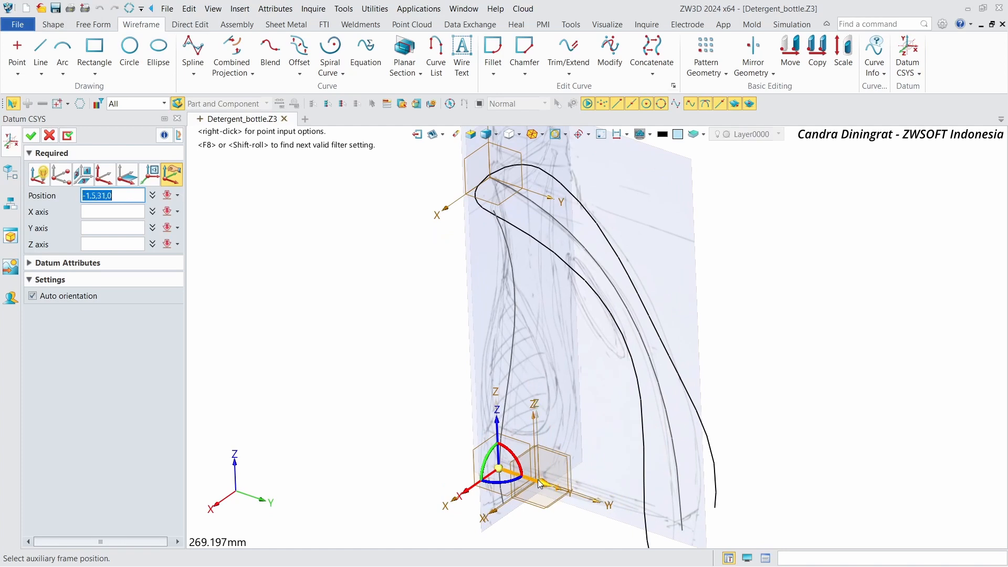
scroll(539, 483, "up", 4)
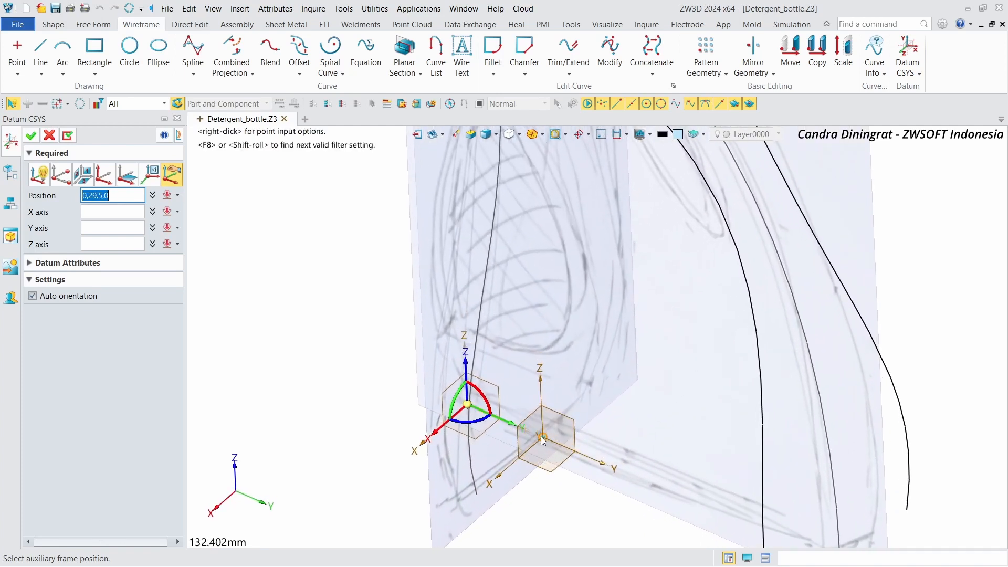
left_click(541, 437)
left_click_drag(541, 395, 568, 161)
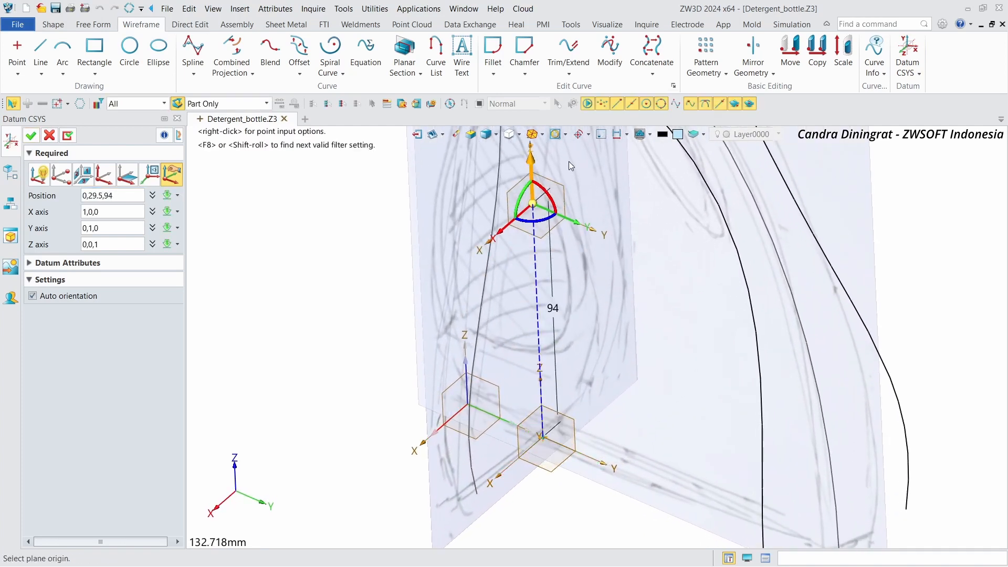
scroll(569, 162, "down", 3)
middle_click_drag(569, 162, 553, 321)
left_click_drag(527, 318, 517, 127)
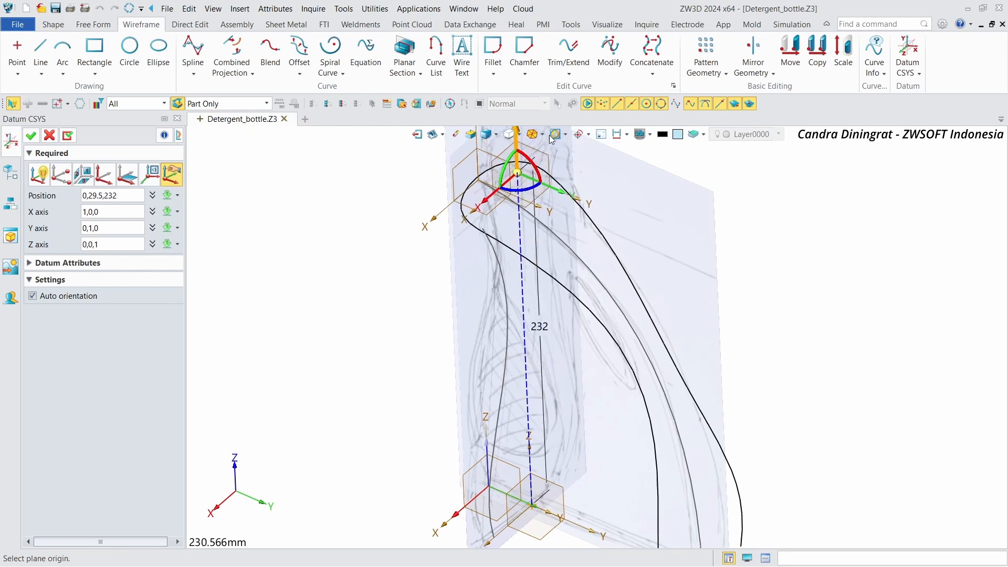
middle_click_drag(517, 127, 567, 262)
scroll(567, 263, "up", 5)
right_click_drag(640, 373, 606, 327)
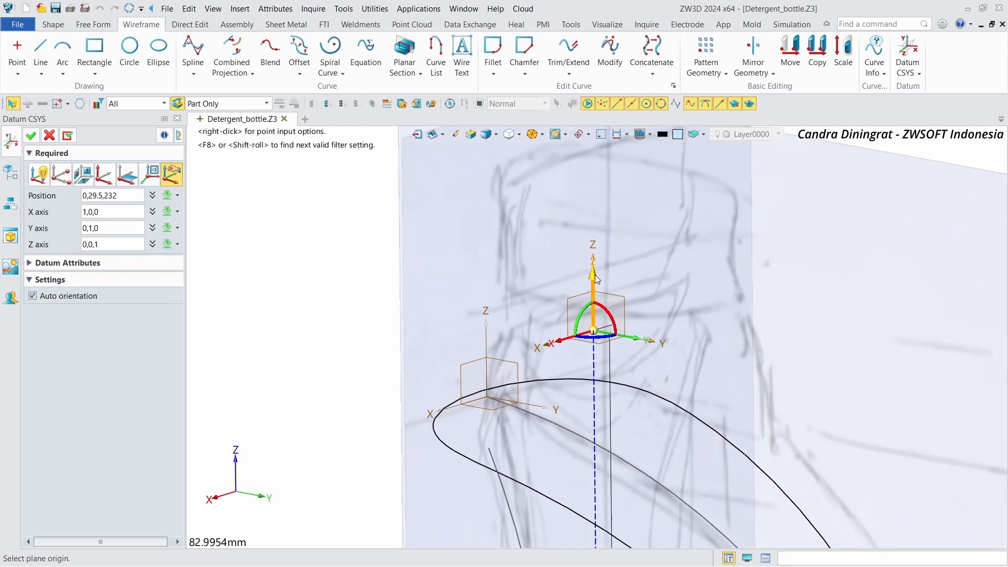
middle_click(595, 254)
left_click_drag(595, 282, 595, 263)
right_click_drag(612, 259, 649, 277)
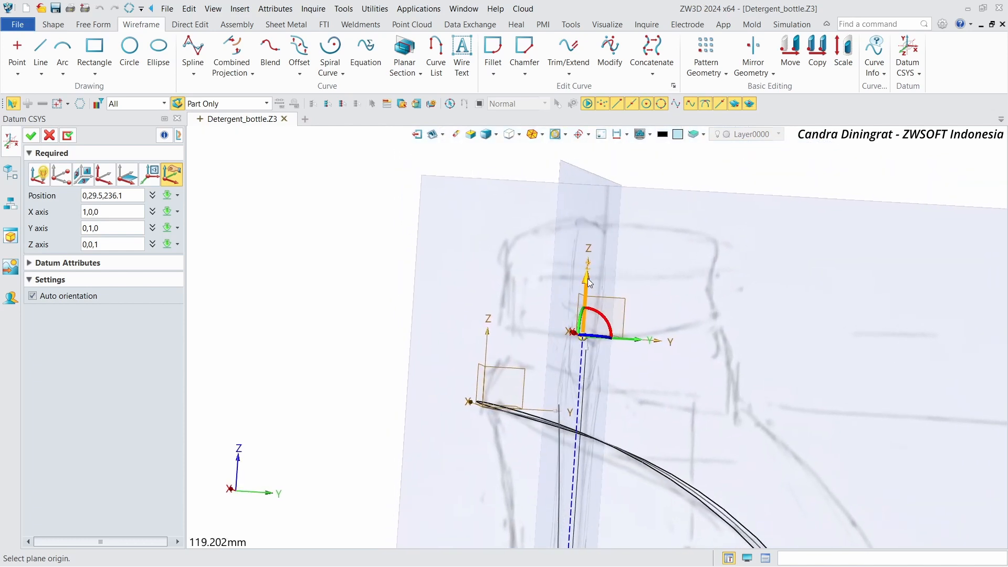
mouse_move(587, 278)
left_mouse_down()
mouse_move(588, 261)
mouse_move(590, 275)
left_mouse_up()
right_click_drag(590, 275, 499, 257)
left_click(49, 136)
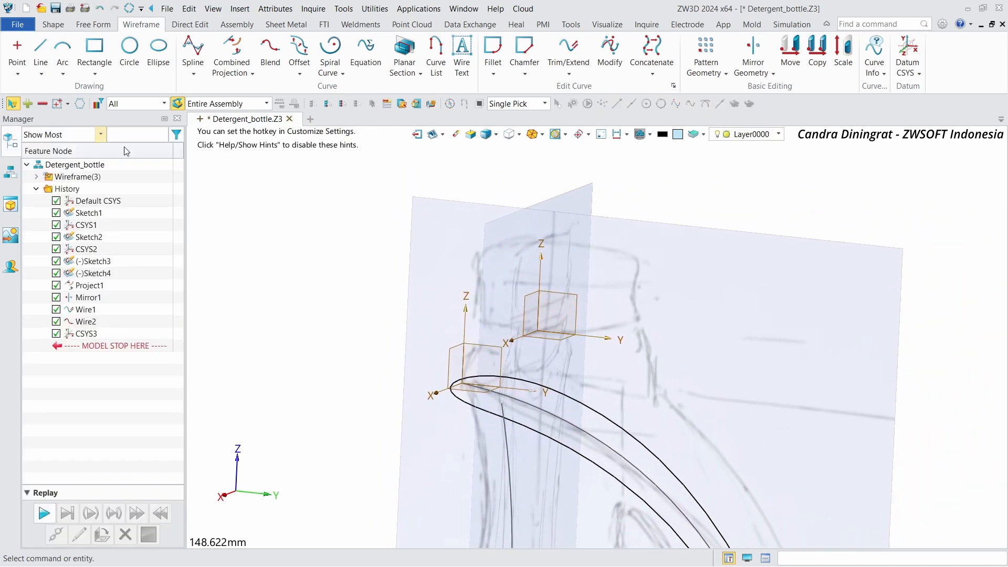
Step: Start a new sketch on the plane of the new neck datum CSYS
right_click_drag(693, 137, 625, 138)
right_click_drag(255, 161, 256, 163)
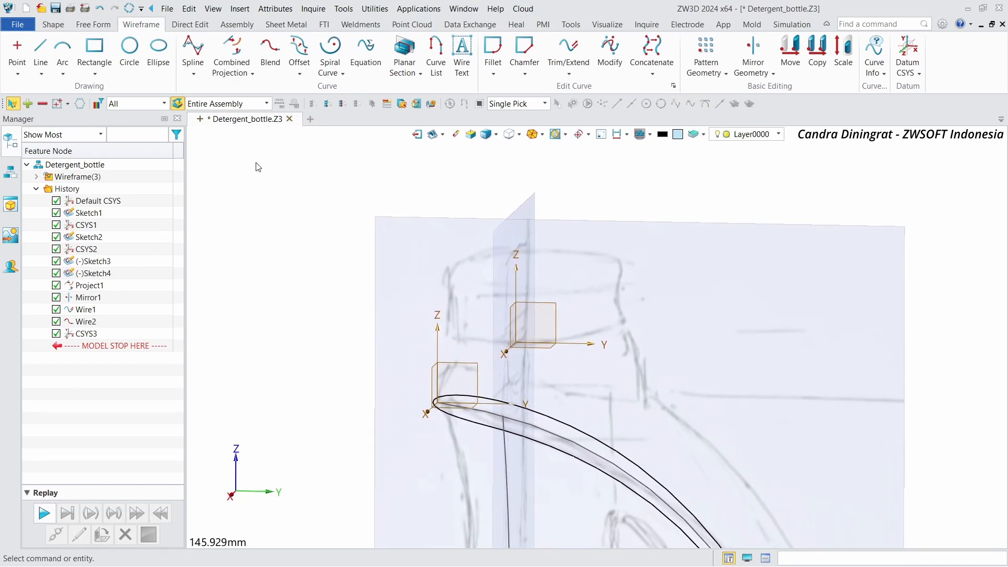
left_click(53, 25)
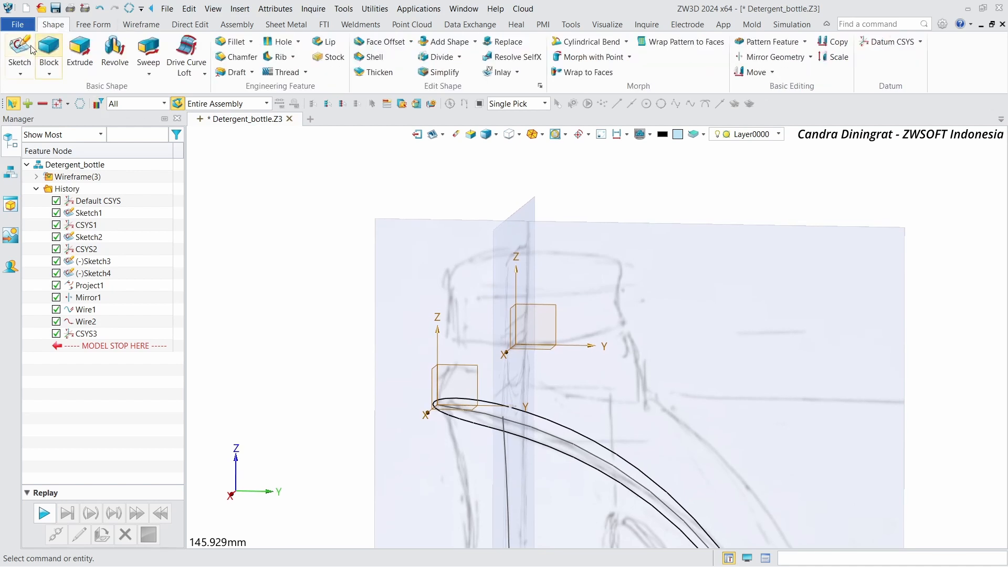
left_click(19, 50)
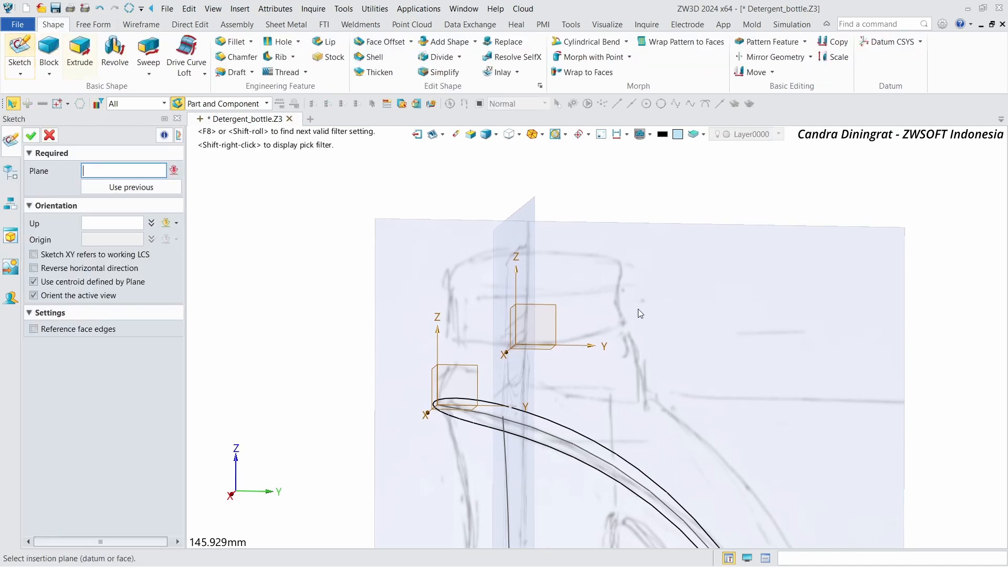
left_click(549, 311)
left_click(35, 136)
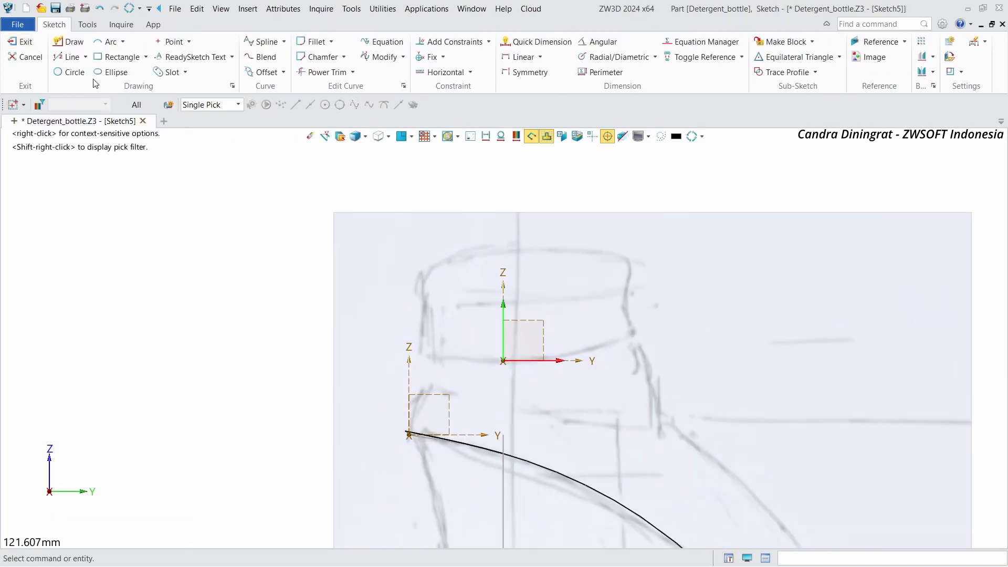
Step: Draw a rectangle from the datum origin about 39 mm wide and 31 mm tall over the neck outline
left_click(117, 57)
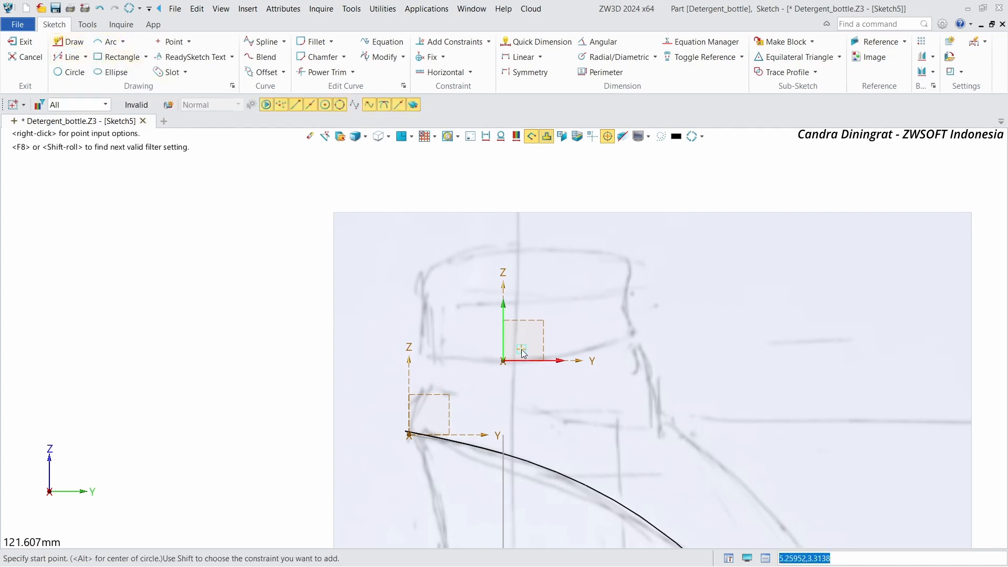
left_click(503, 360)
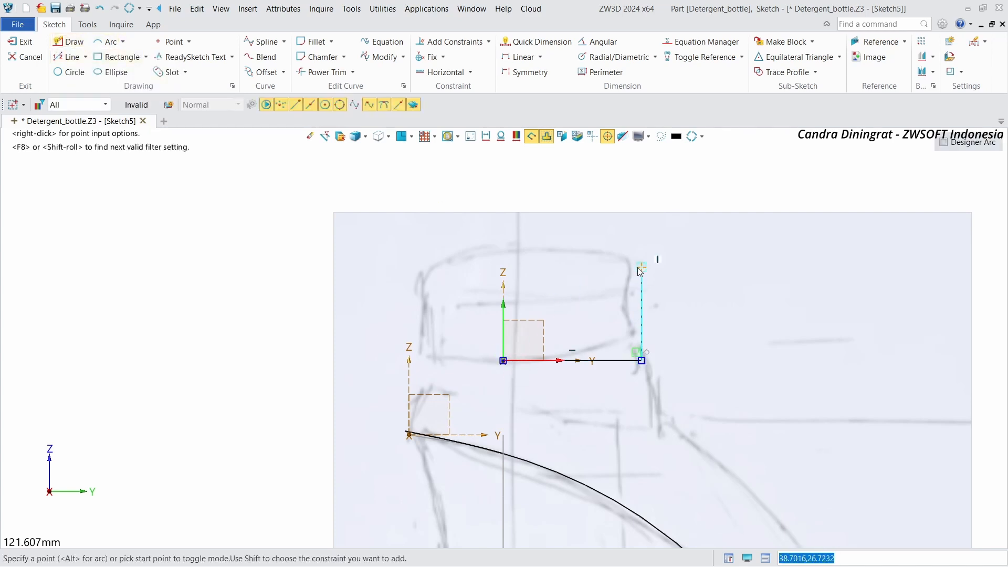
left_click(641, 252)
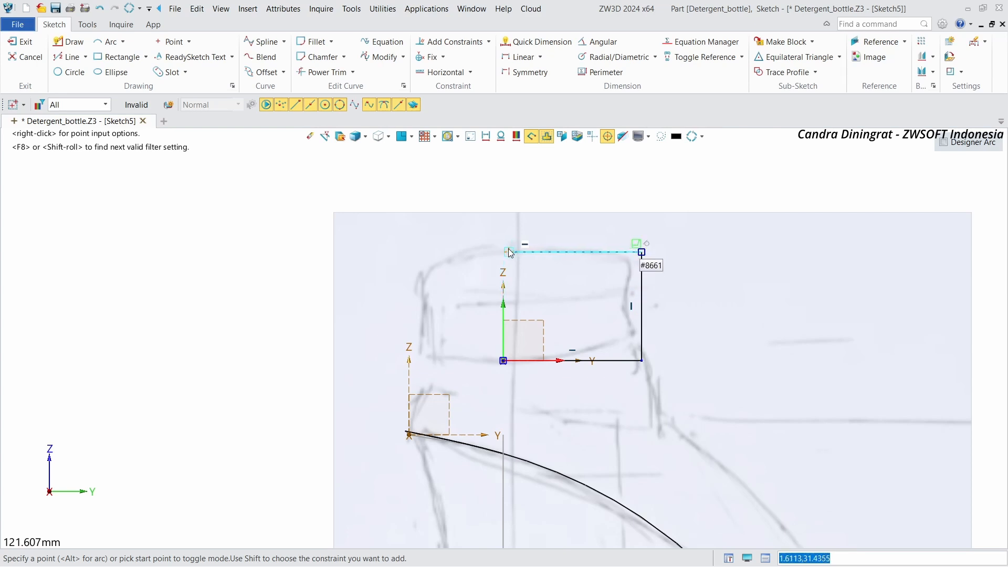
left_click(507, 251)
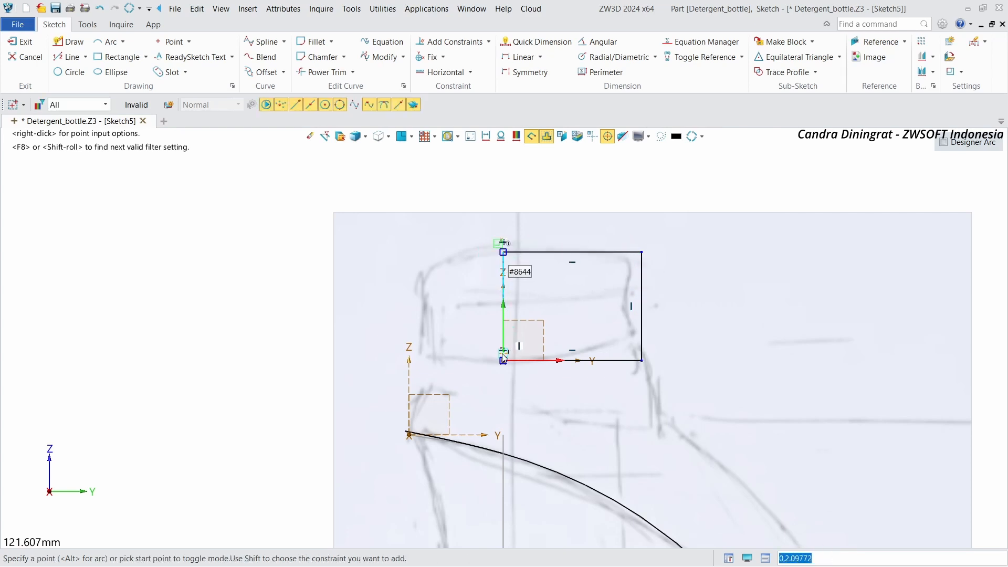
Step: Narrow the neck rectangle slightly by moving its right side inward
left_click(502, 361)
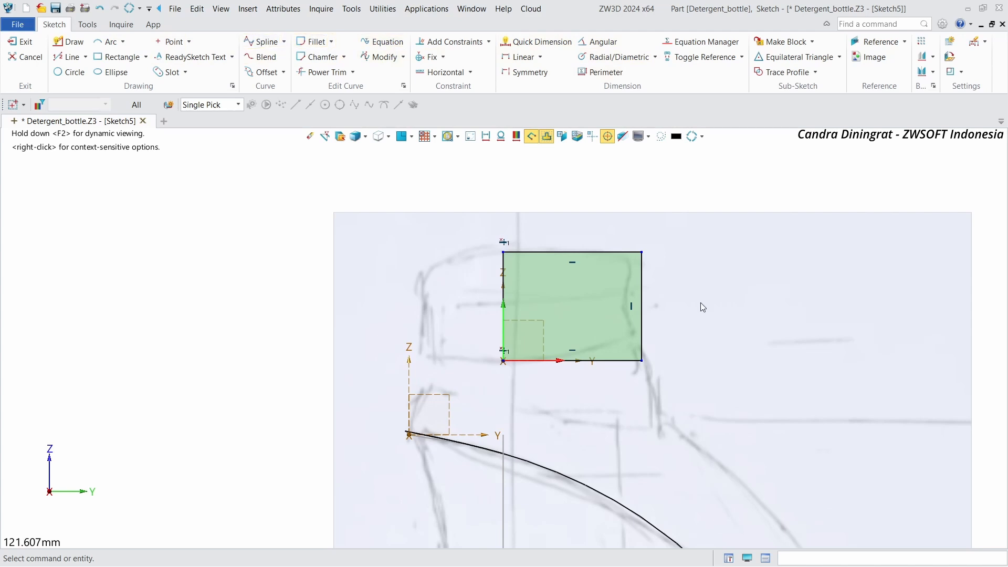
left_click_drag(642, 292, 632, 292)
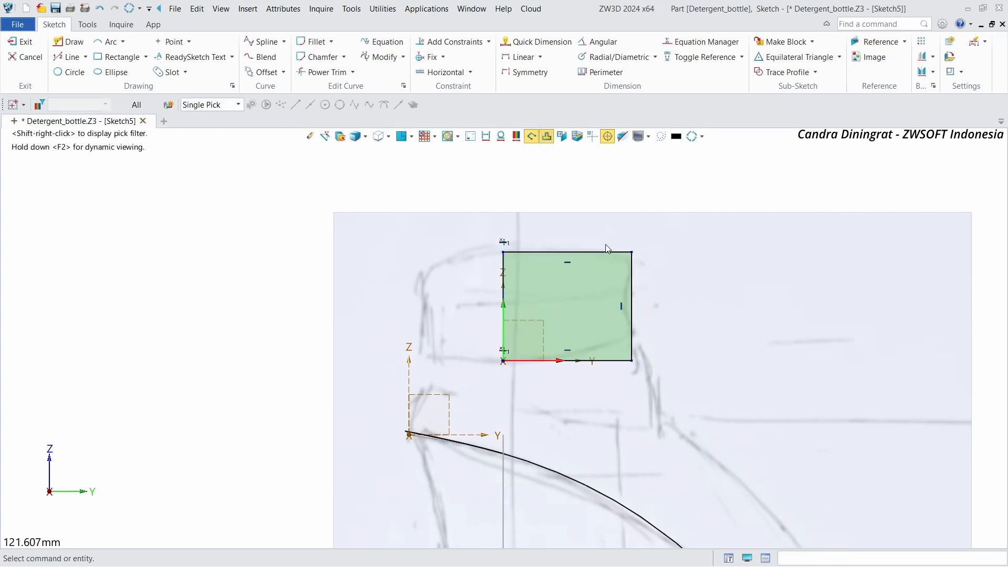
scroll(512, 257, "up", 1)
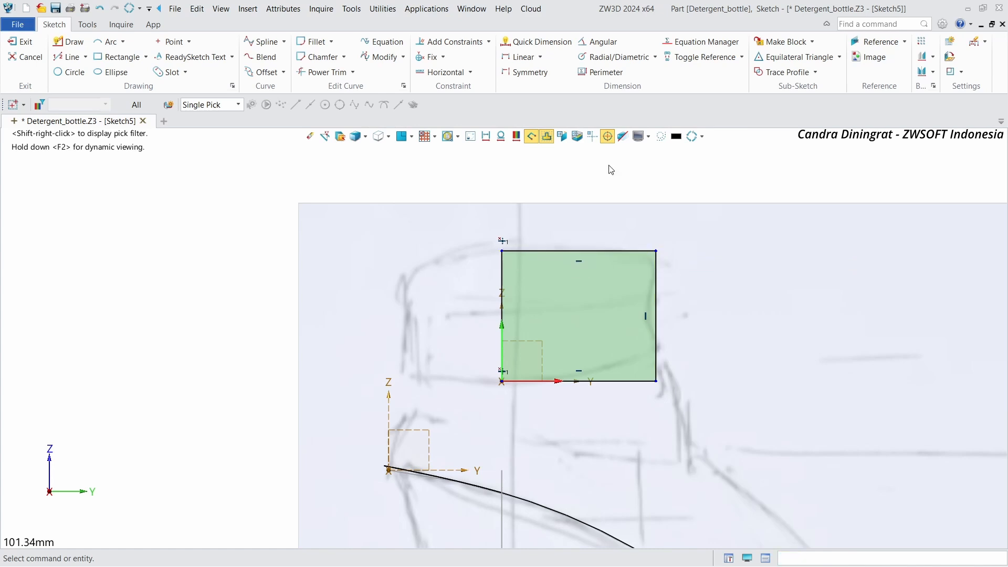
Step: Draw a three-point spline from the rectangle's top-left corner through its top middle to its right side, forming a curved top
left_click(260, 42)
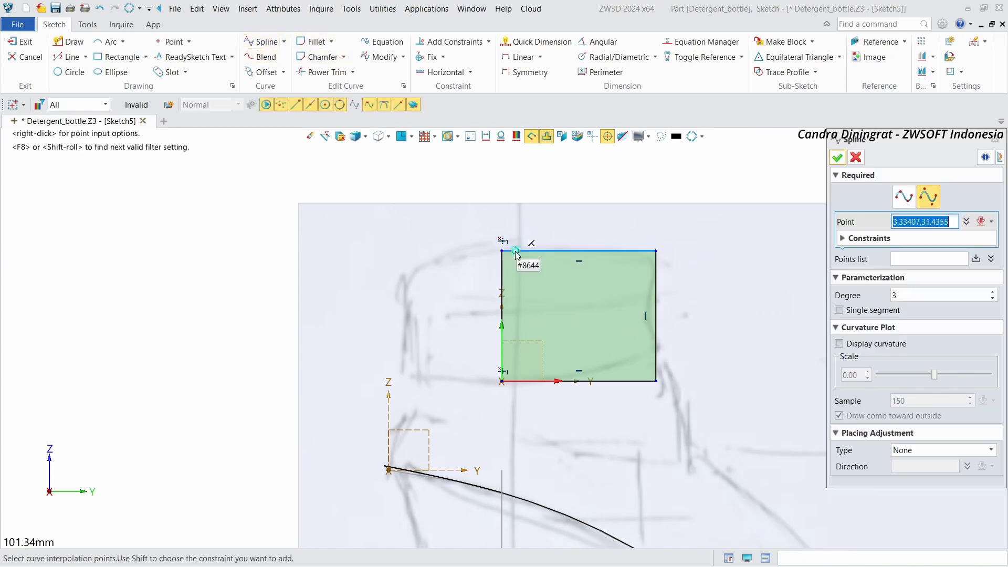
left_click(502, 252)
scroll(604, 257, "up", 1)
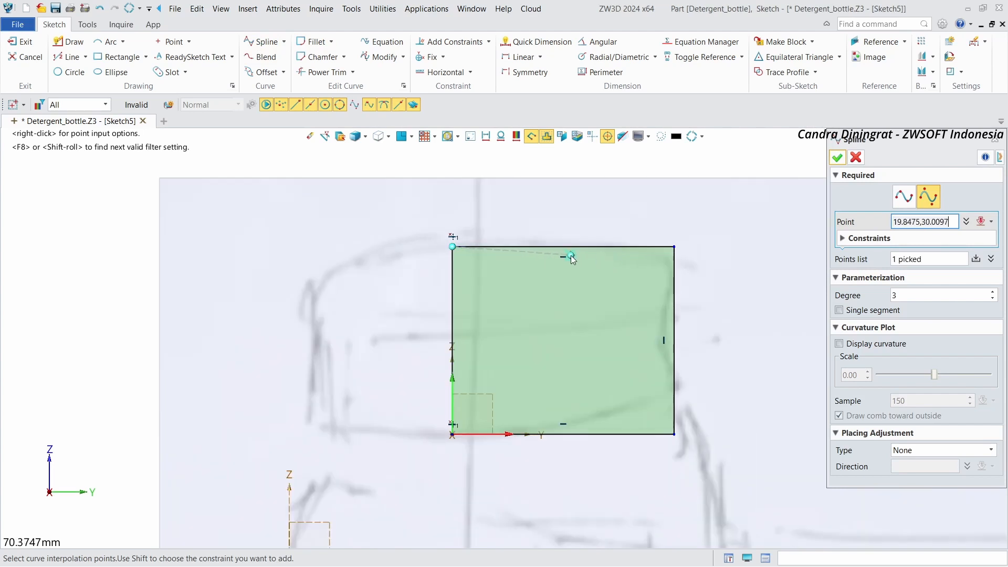
left_click(571, 251)
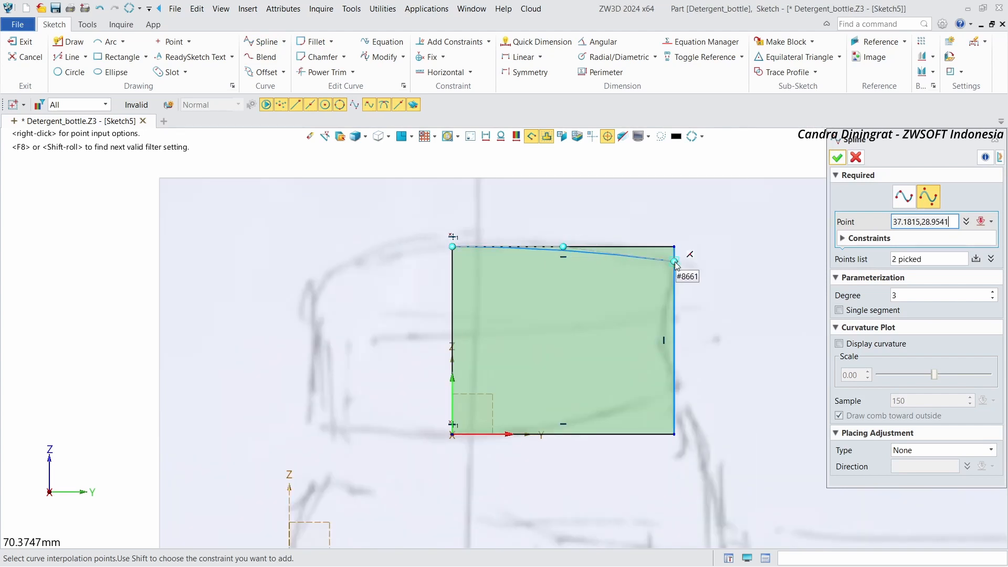
left_click(674, 263)
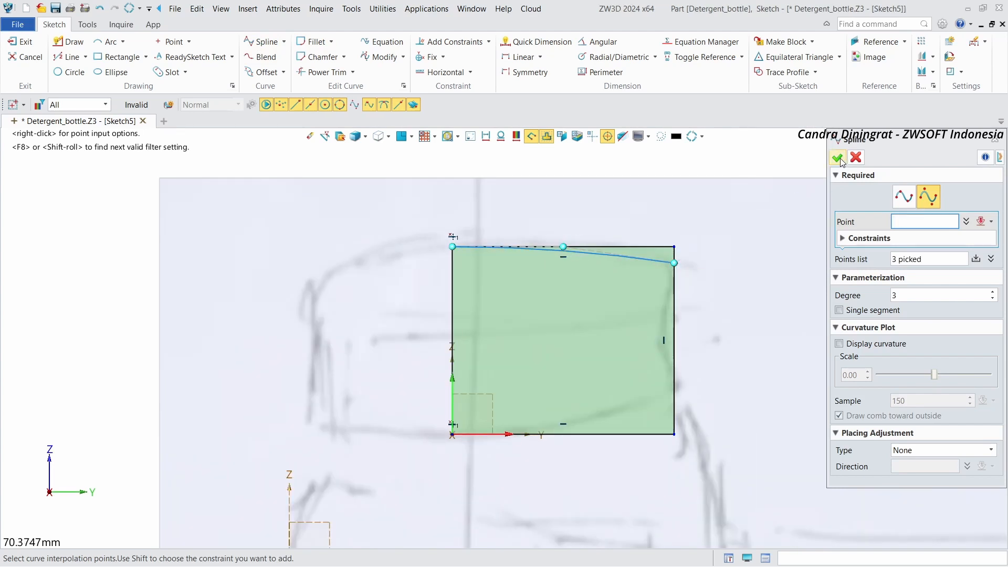
left_click(839, 157)
Step: Trim away the rectangle's straight top edge with Power Trim and exit the sketch
scroll(680, 242, "up", 2)
right_click(703, 228)
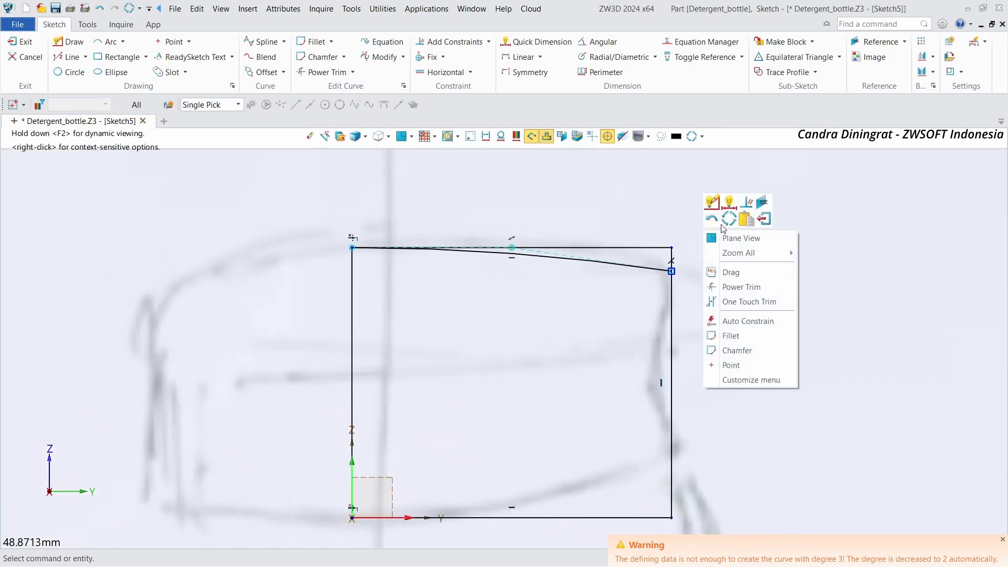
left_click(734, 287)
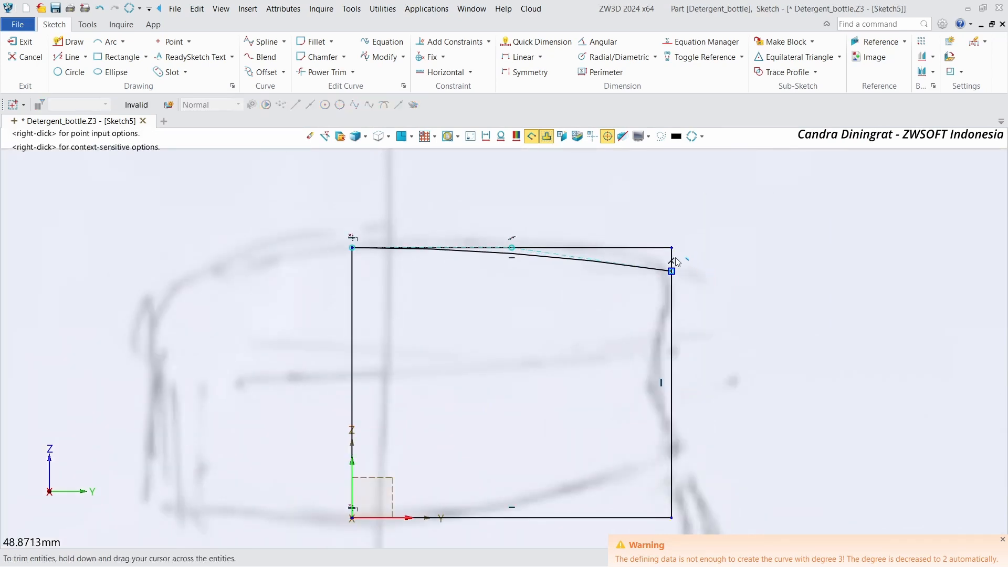
scroll(578, 216, "down", 2)
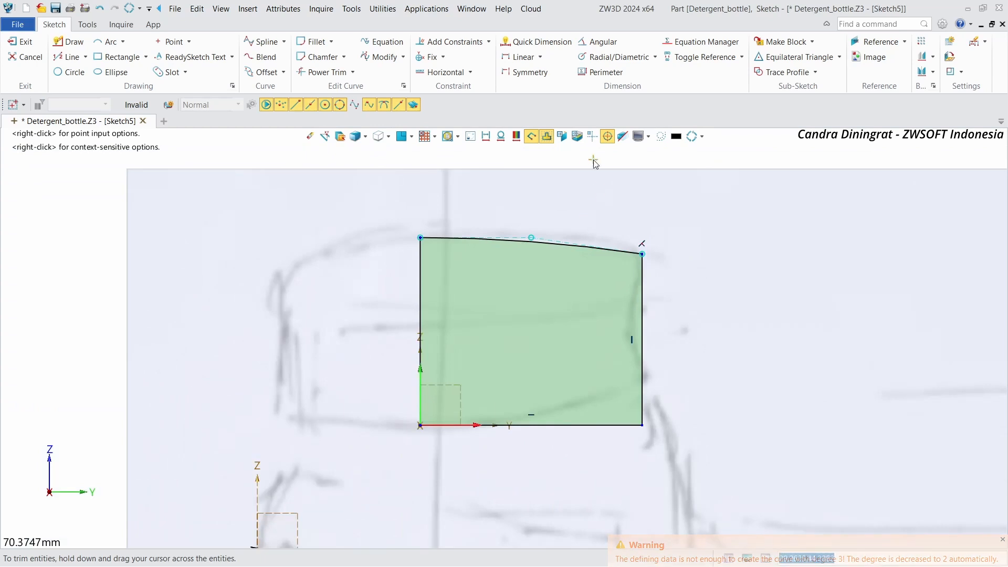
scroll(587, 199, "down", 2)
scroll(488, 240, "up", 1)
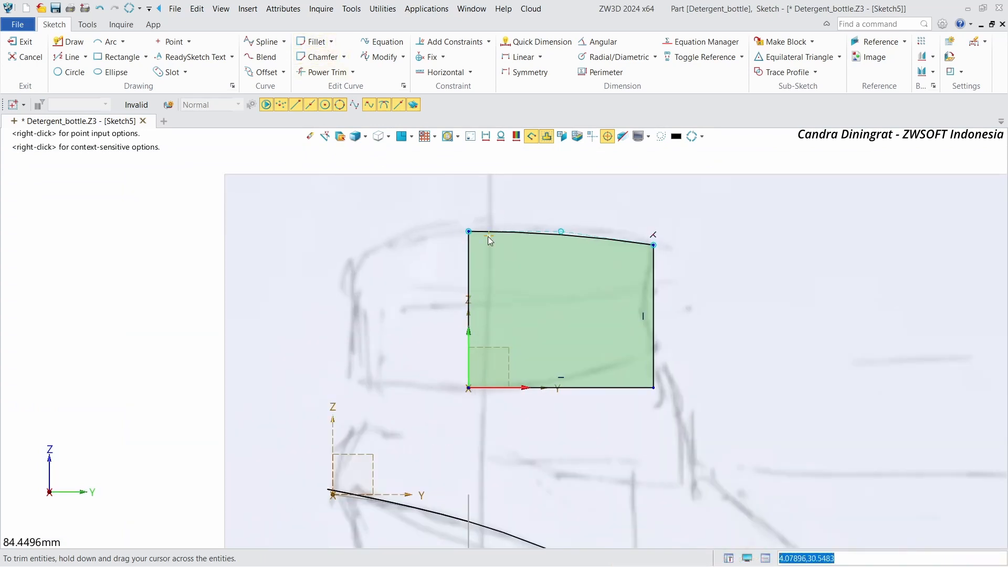
left_click(19, 42)
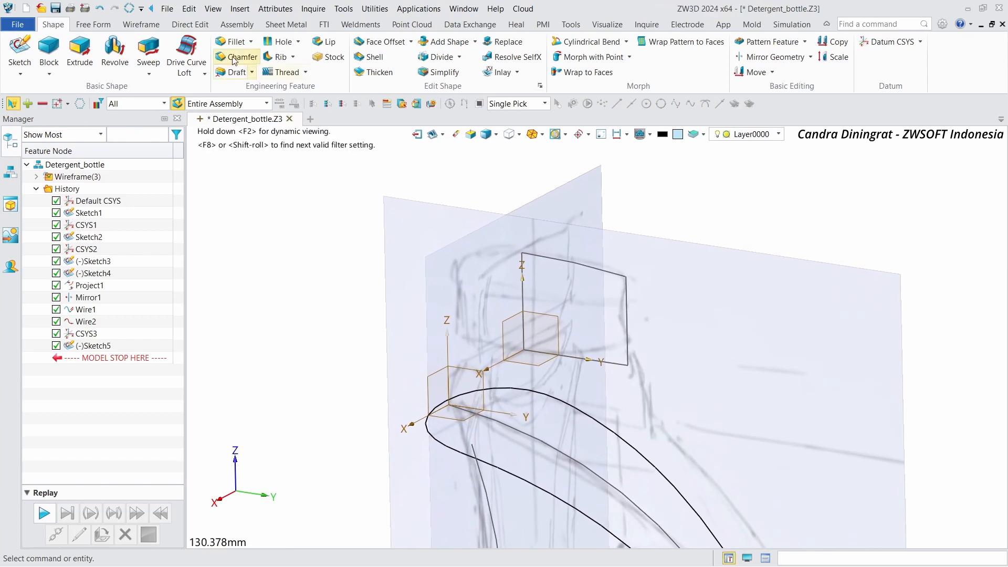
Step: Revolve the neck sketch profile 360 degrees about the neck datum's Z axis
left_click(115, 51)
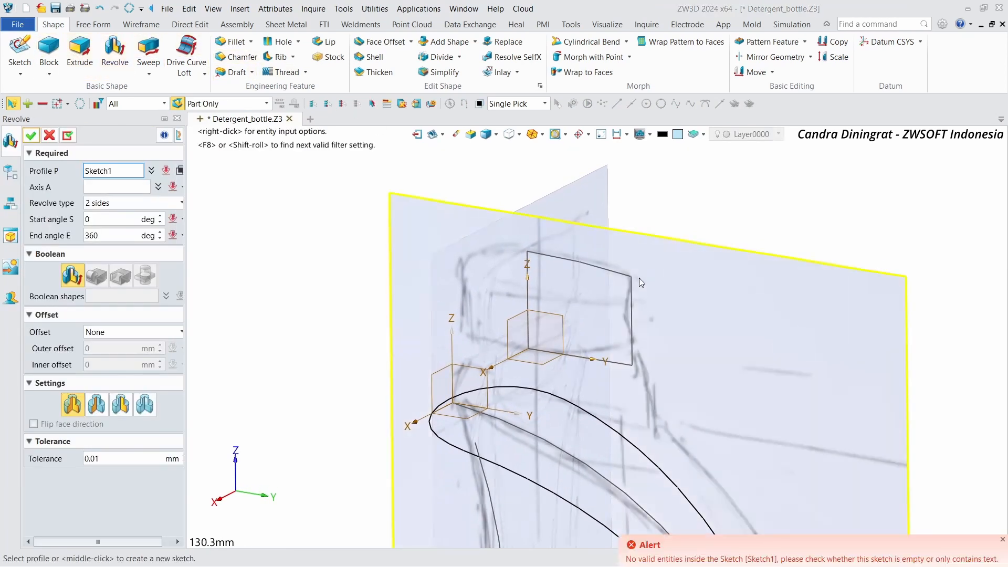
left_click(509, 232)
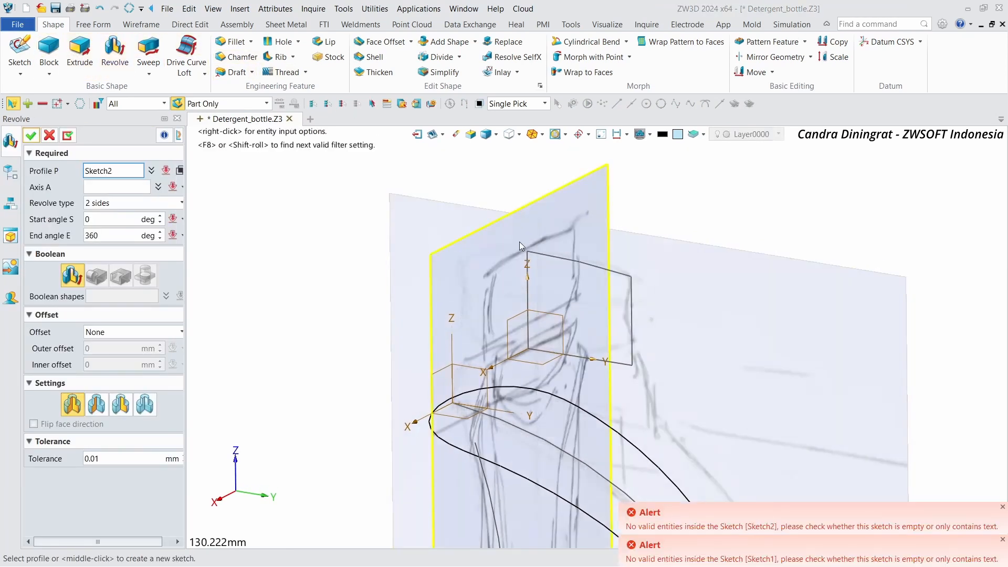
left_click_drag(650, 373, 650, 373)
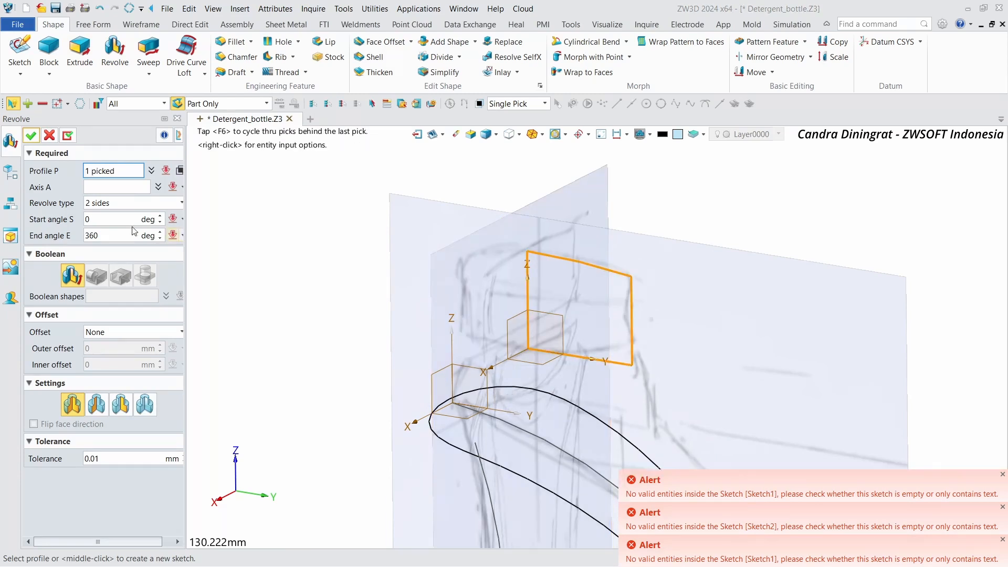
left_click(106, 188)
left_click(512, 303)
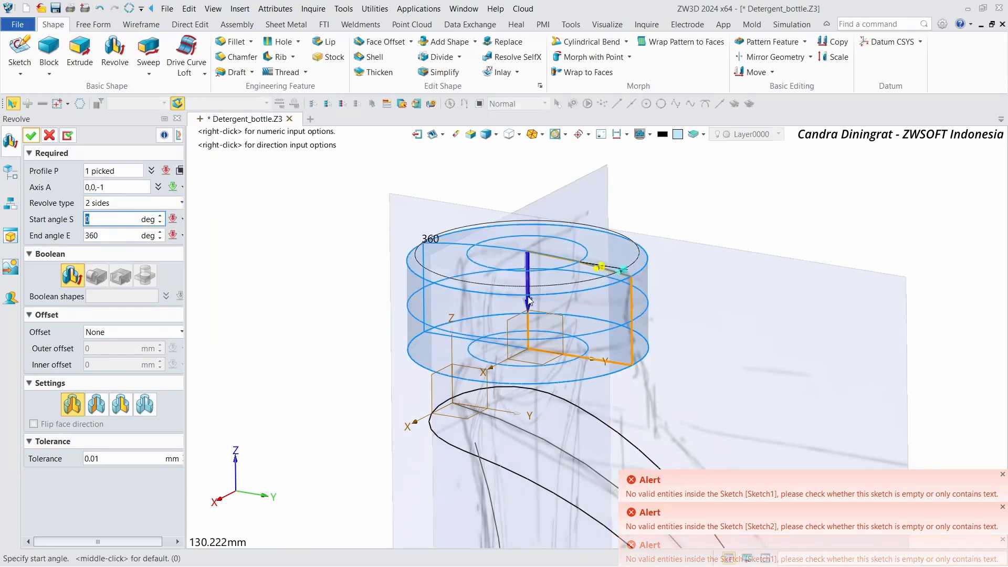
right_click_drag(513, 304, 221, 245)
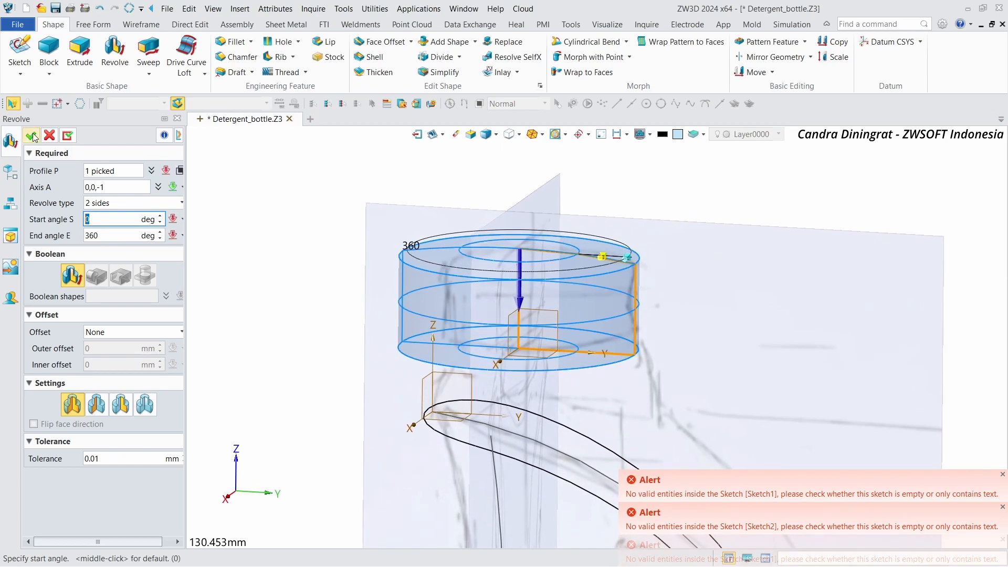
left_click(31, 136)
right_click_drag(393, 183, 408, 182)
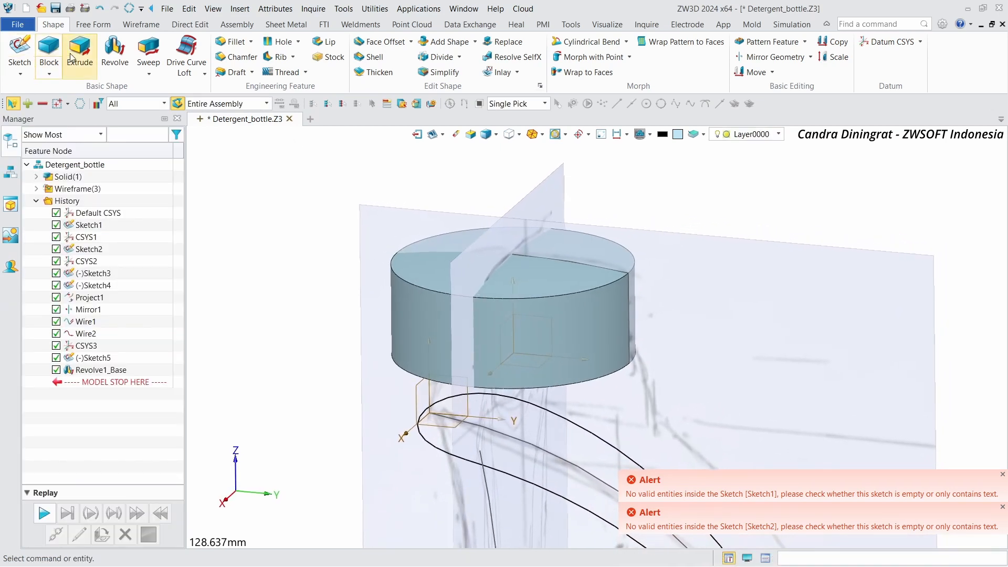
Step: Fillet the top outer edge of the revolved neck with a 5 mm radius
left_click(228, 42)
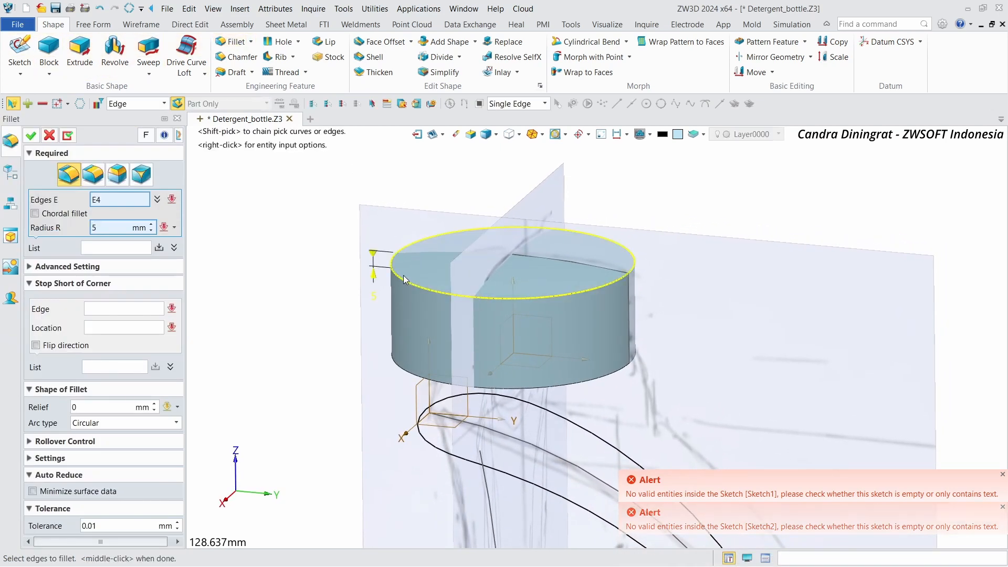
left_click(409, 283)
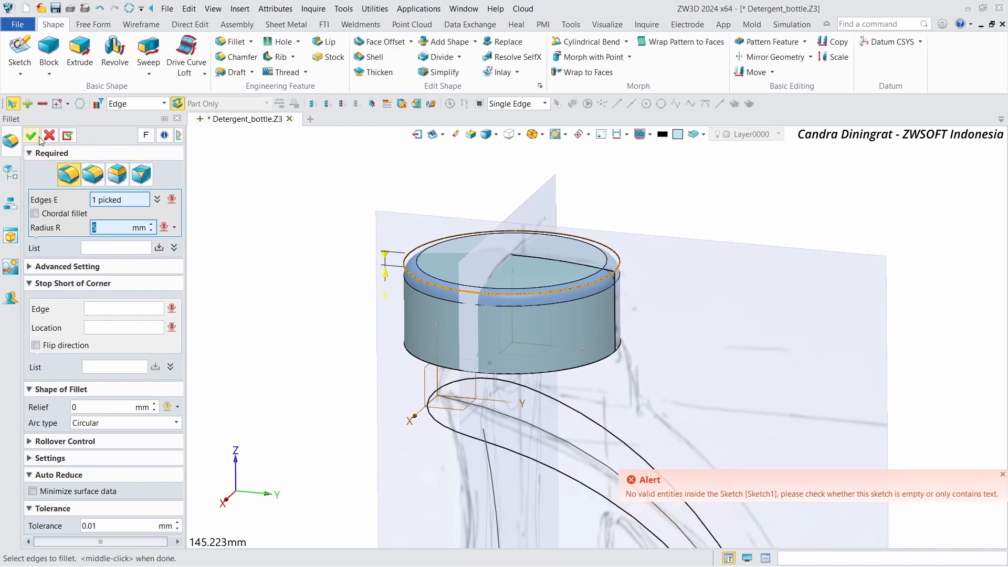
left_click(31, 136)
Step: Reopen the neck sketch Sketch5 for editing
scroll(491, 305, "down", 4)
right_click_drag(695, 186, 609, 230)
scroll(731, 187, "down", 3)
scroll(609, 230, "down", 6)
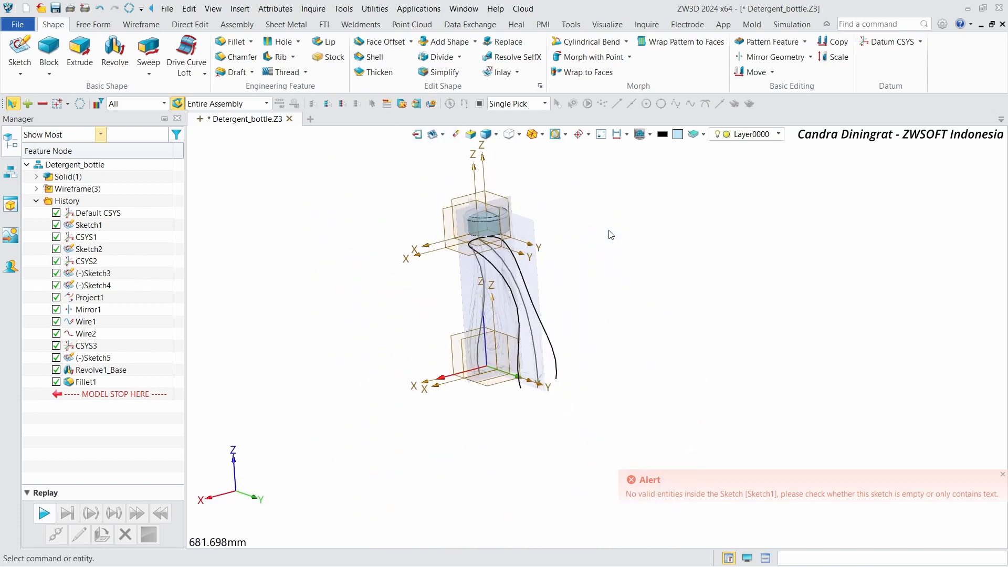
scroll(609, 230, "up", 4)
scroll(611, 235, "up", 8)
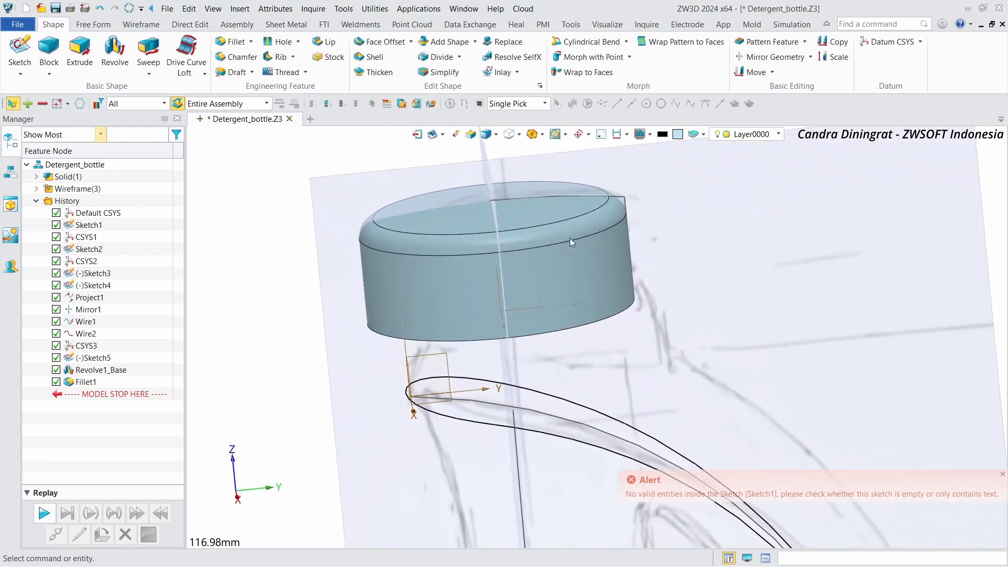
mouse_move(569, 238)
right_mouse_down()
mouse_move(455, 232)
mouse_move(450, 257)
right_mouse_up()
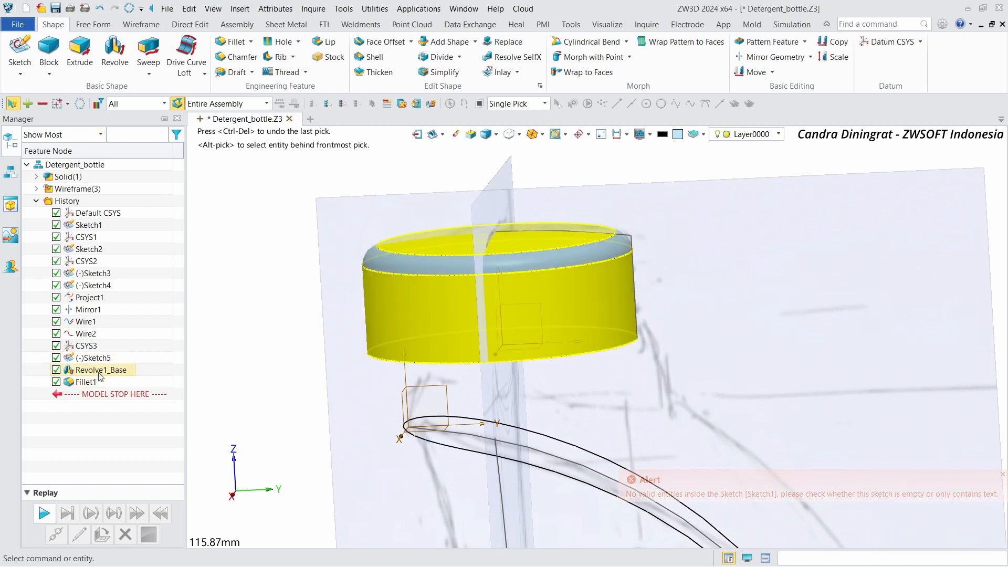
double_click(95, 359)
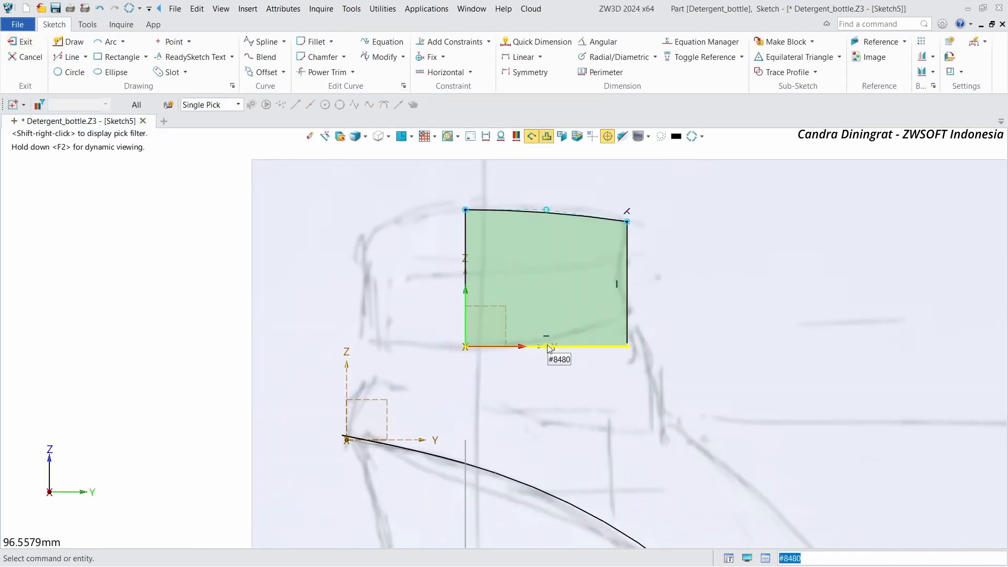
Step: Move the neck profile's right side inward to narrow it, and exit the sketch
left_click_drag(567, 349, 567, 333)
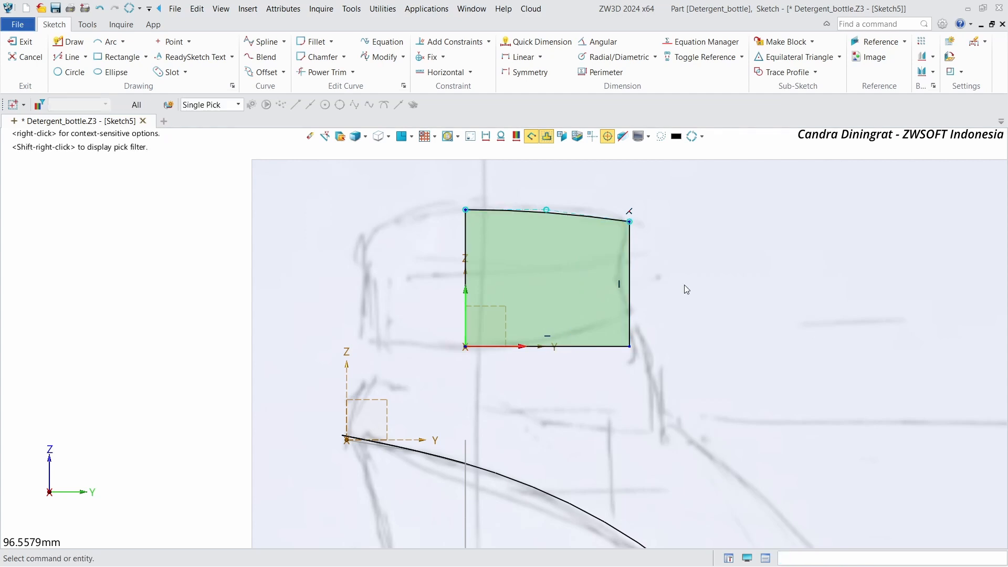
key("ctrl+z")
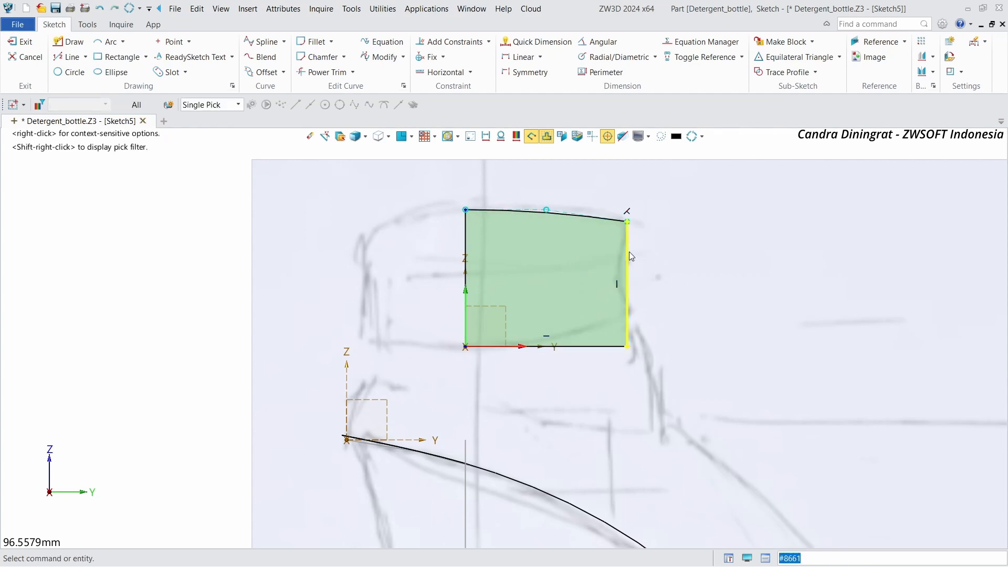
left_click_drag(629, 251, 603, 252)
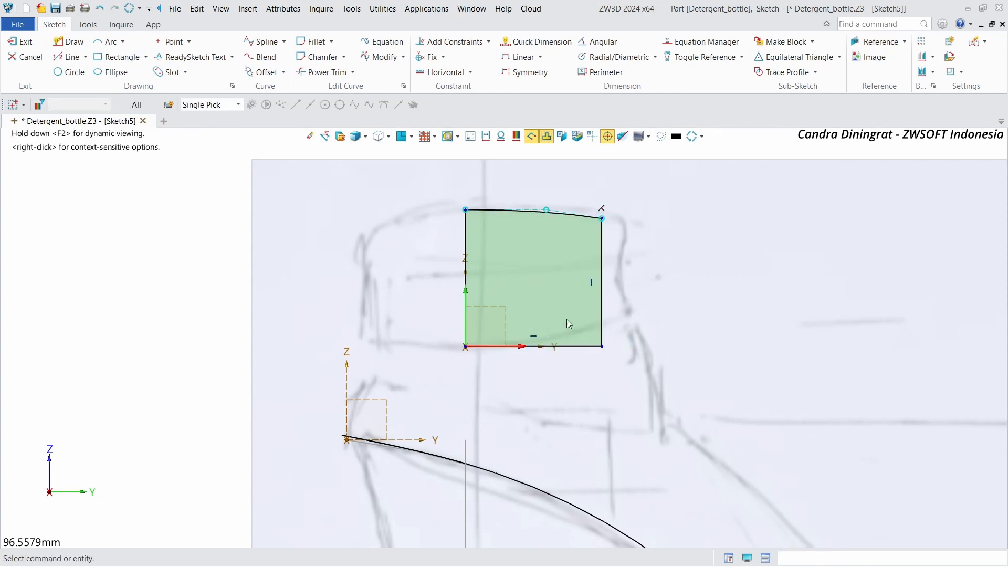
left_click_drag(546, 355, 549, 321)
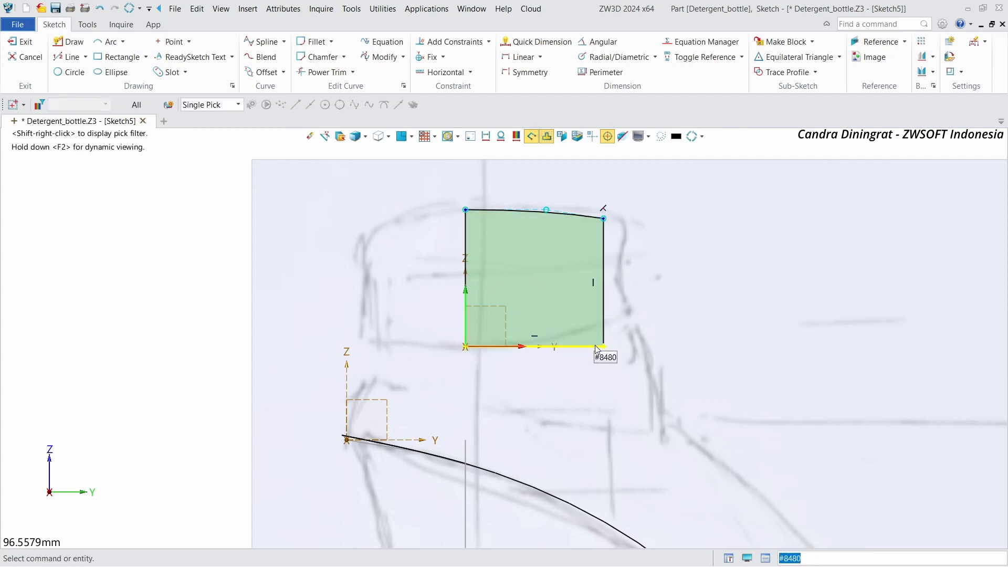
scroll(534, 353, "up", 1)
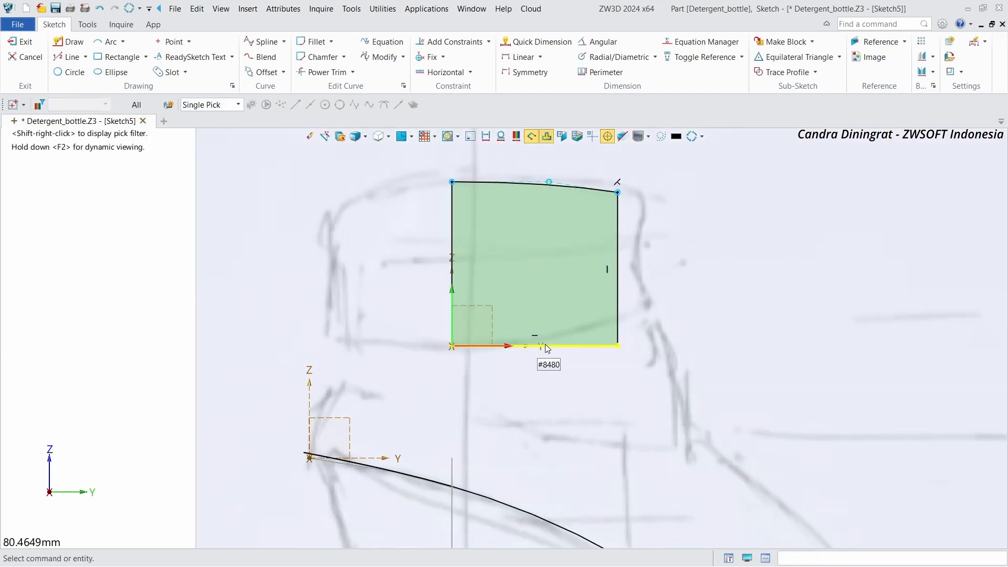
scroll(545, 345, "down", 1)
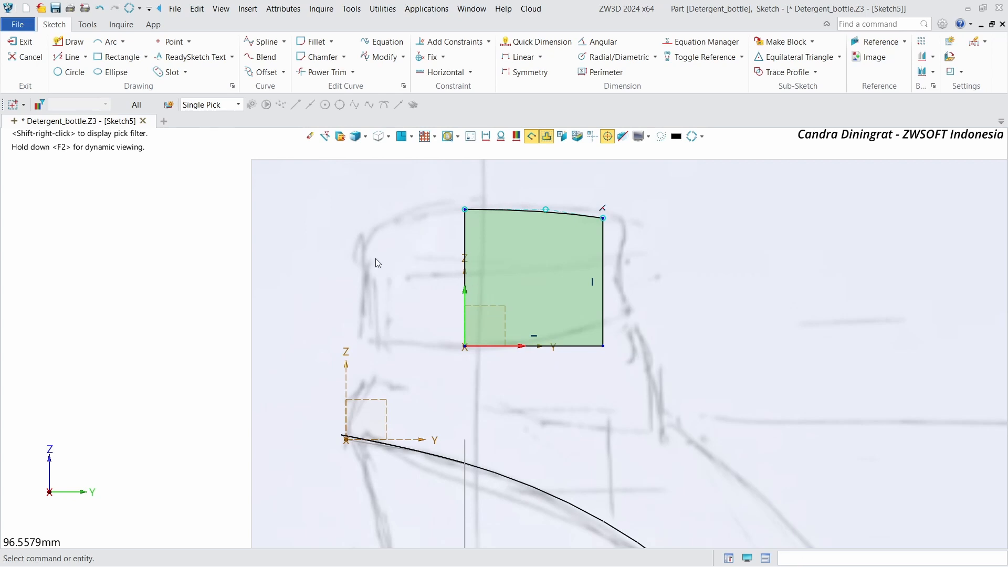
left_click(28, 47)
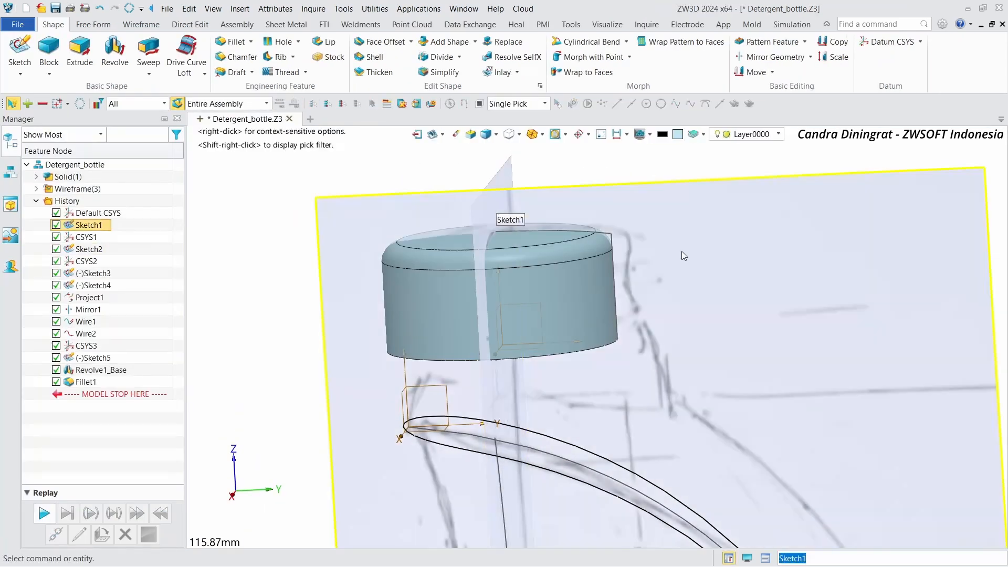
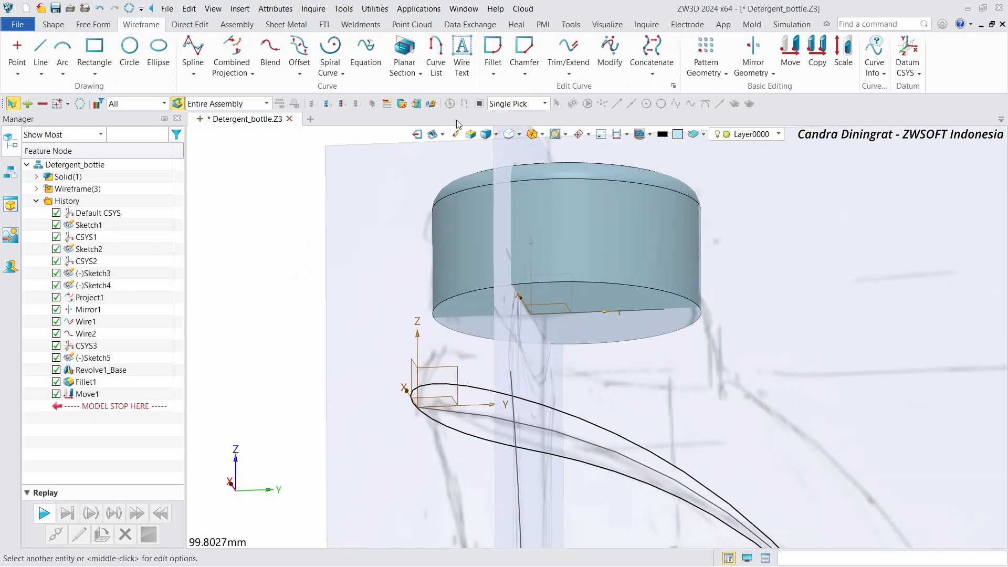
Step: Offset the neck's bottom circular edge by -2 mm to create a new circle
left_click(299, 47)
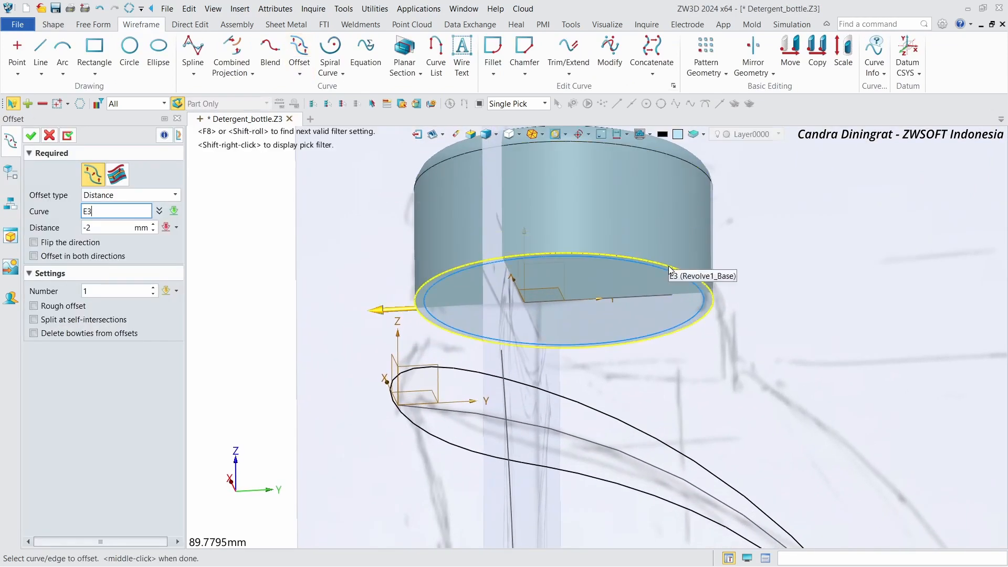
left_click(669, 266)
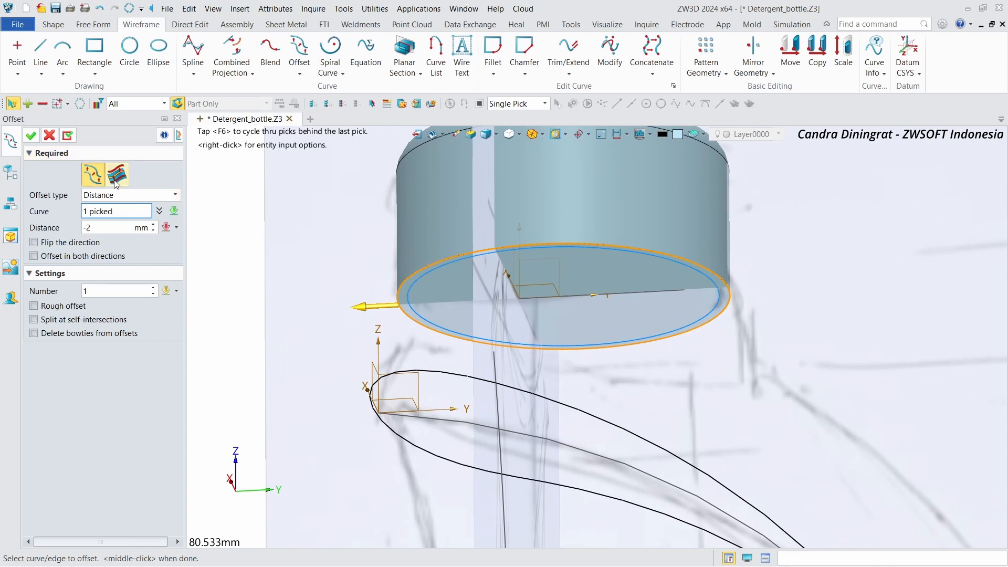
left_click(30, 135)
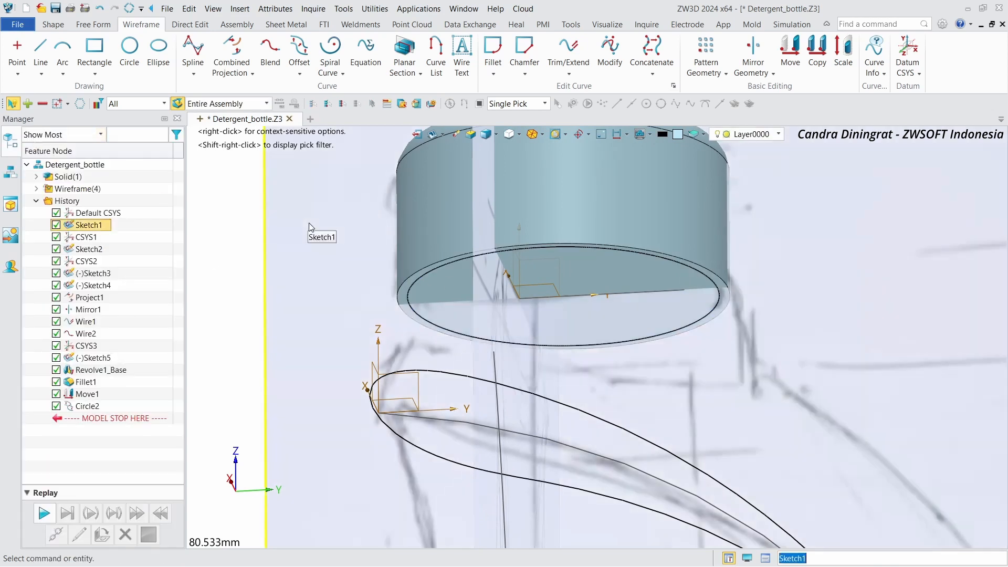
Step: Move the offset circle 2 mm downward along the -Z direction
left_click(790, 49)
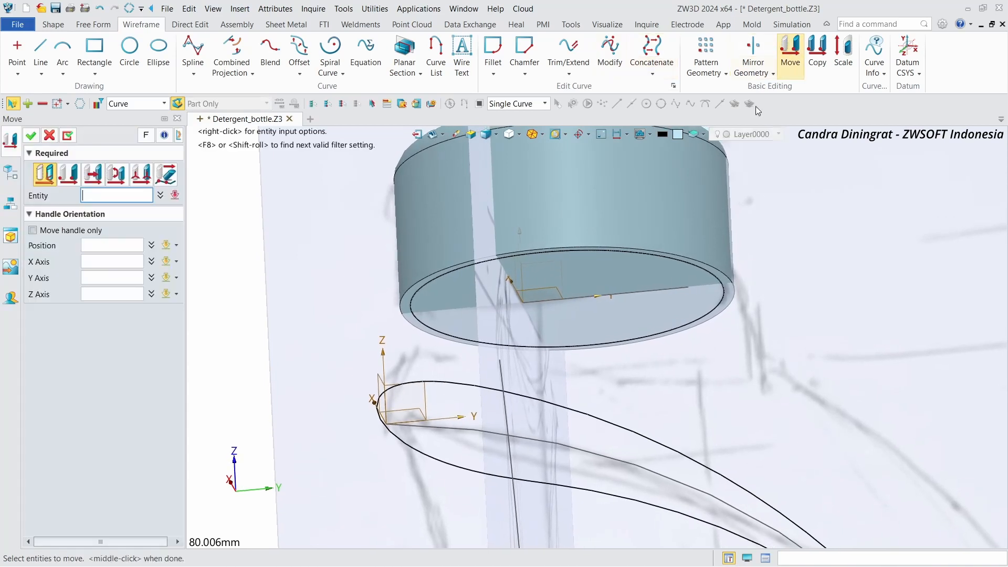
left_click(723, 283)
right_click_drag(468, 277, 446, 304)
left_click(93, 174)
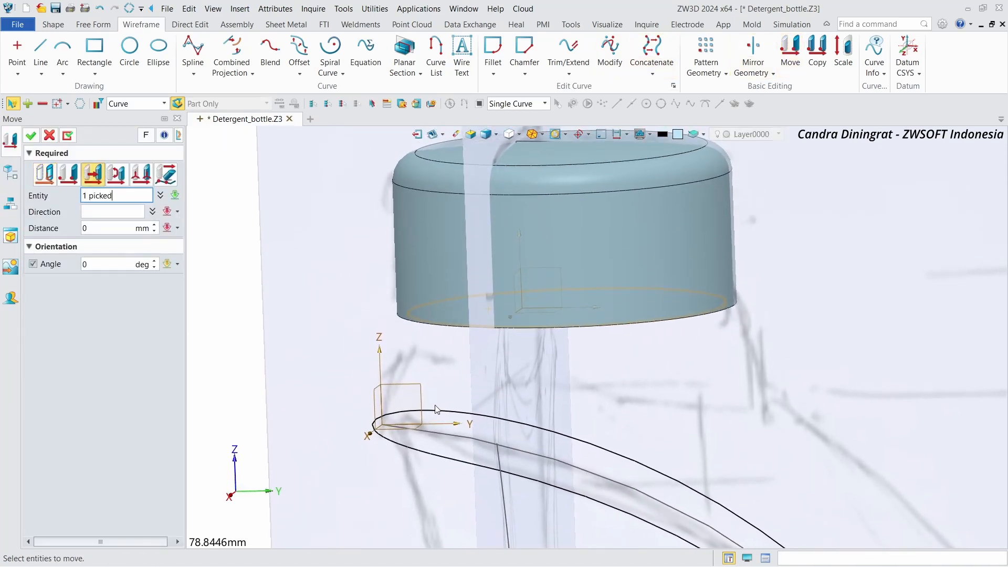
right_click_drag(382, 404, 399, 415)
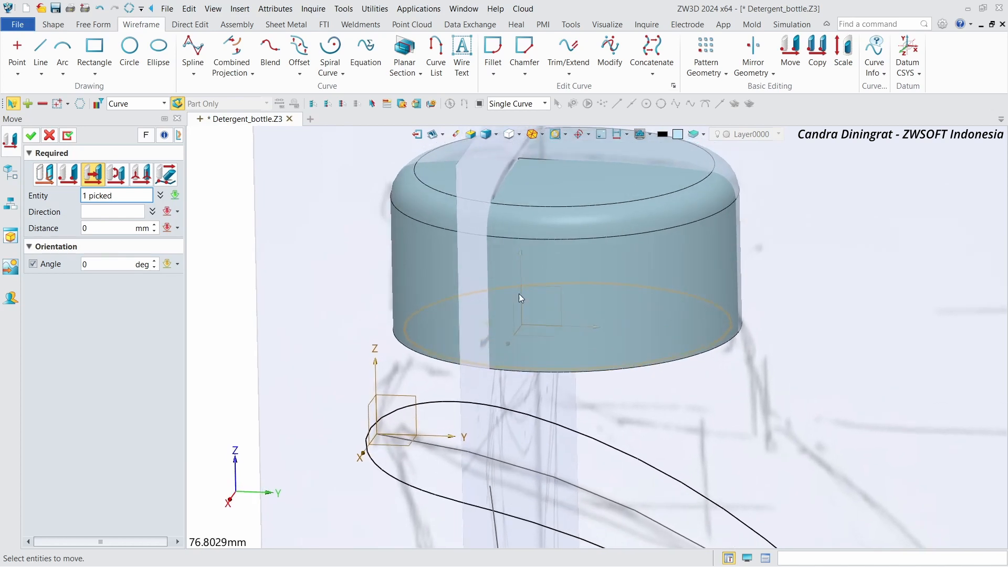
left_click(120, 209)
right_click_drag(496, 344, 503, 336)
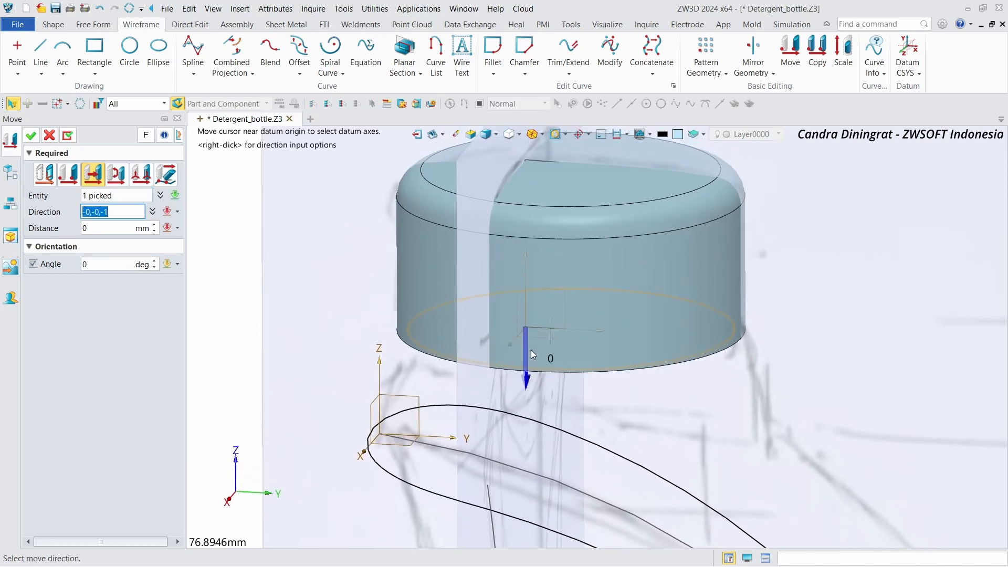
left_click(530, 350)
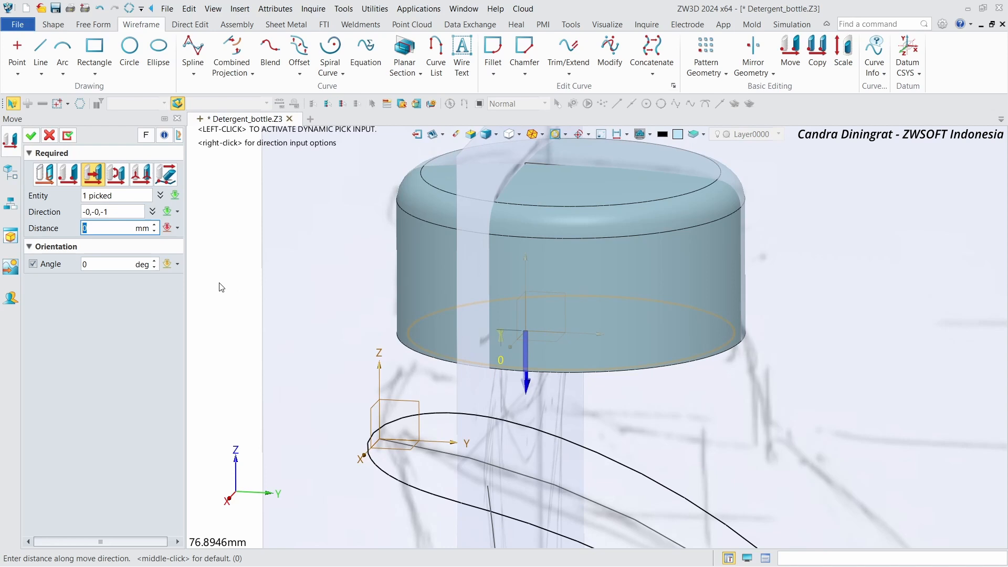
type("2")
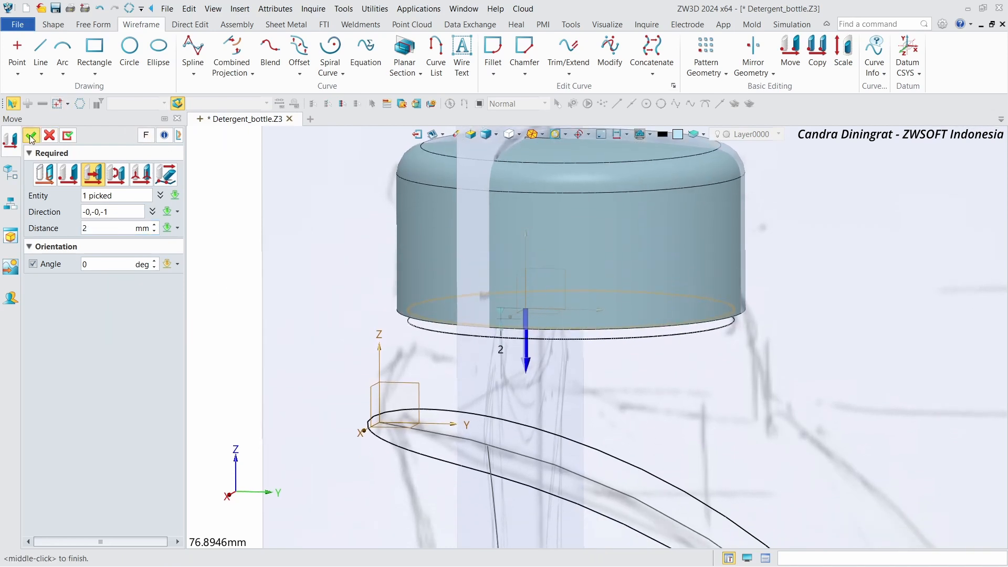
left_click(30, 136)
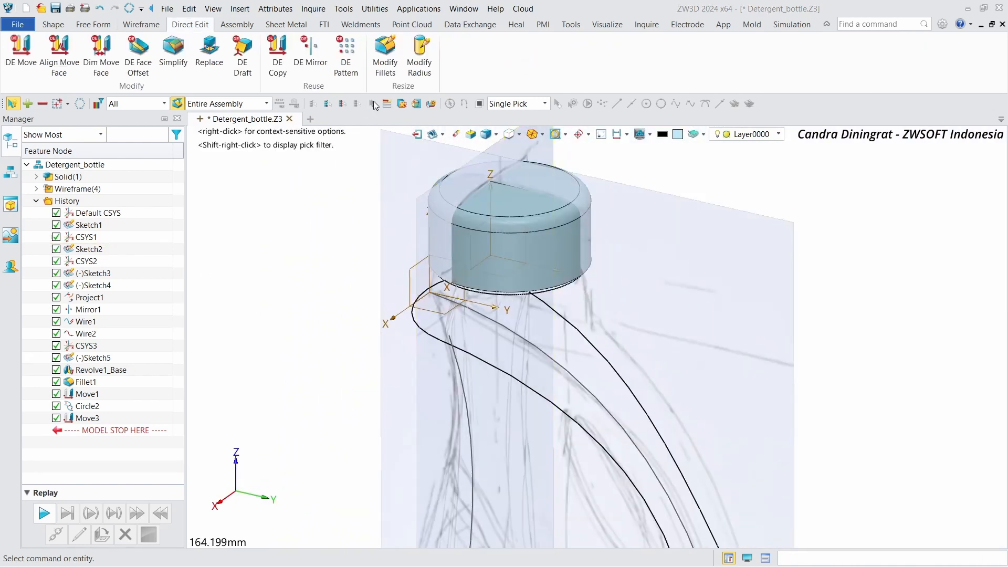
Step: Modify the neck's cylindrical face radius to 25 mm, and reorder that feature before Circle2 in the history
left_click(412, 59)
left_click(505, 252)
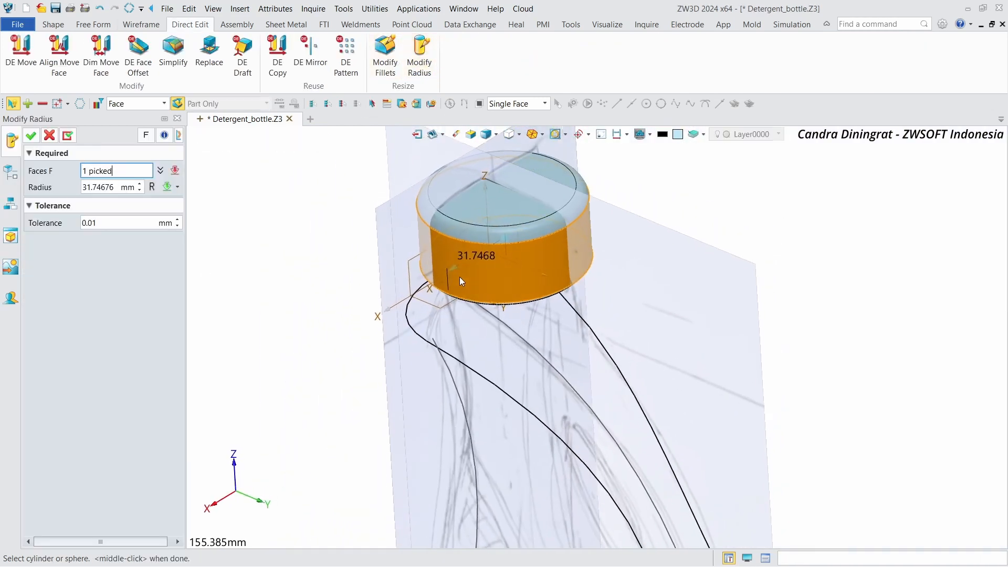
middle_click(449, 268)
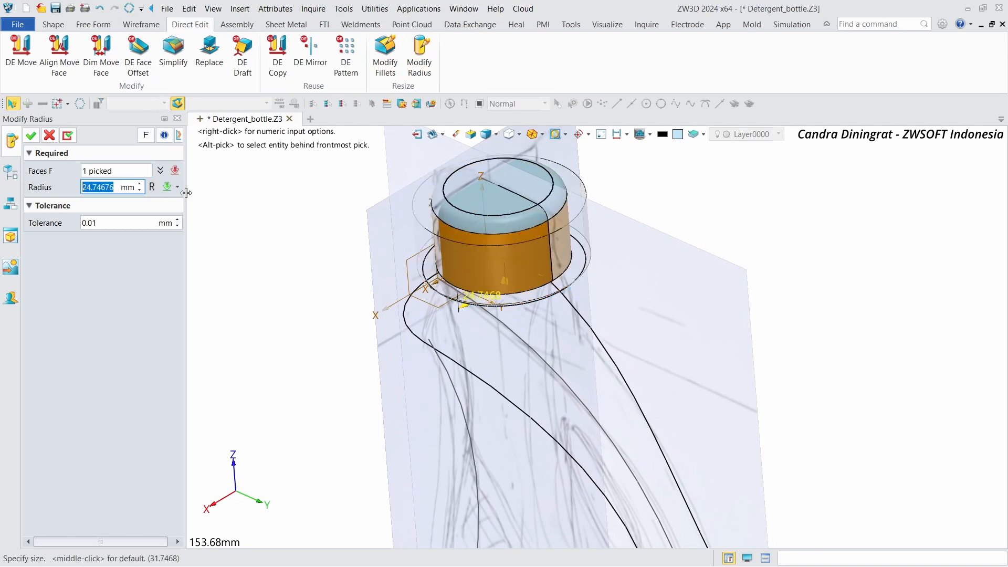
key("Return")
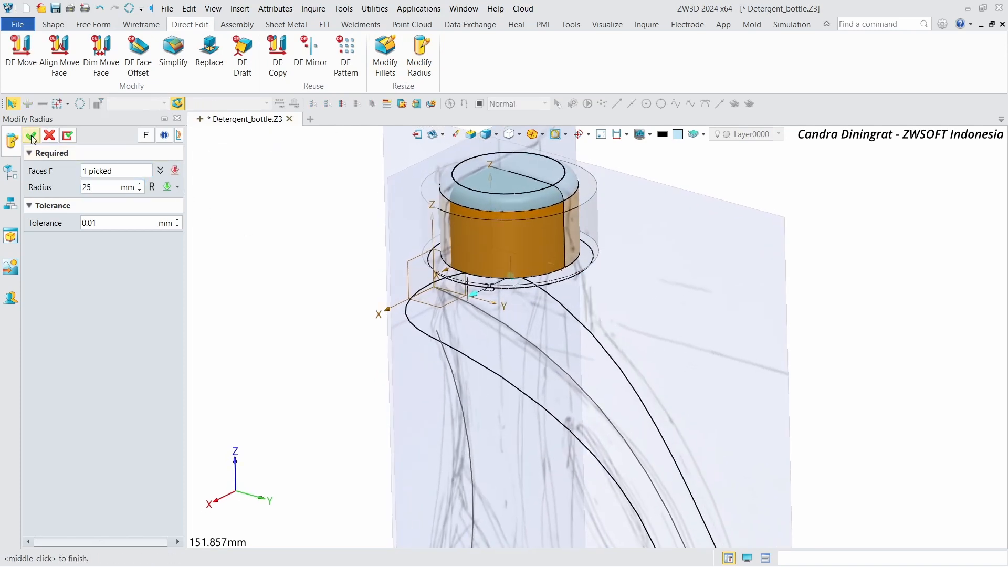
left_click(31, 136)
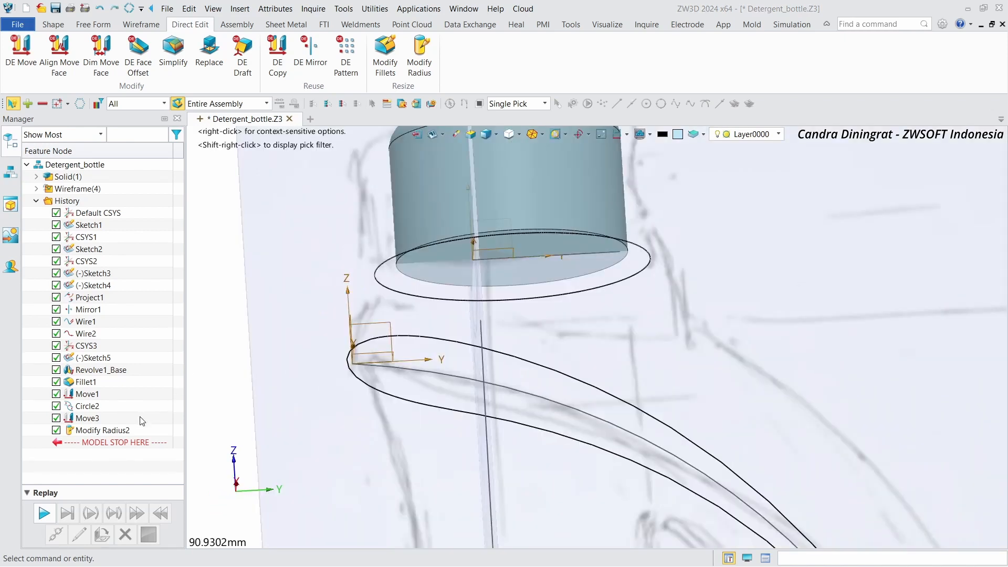
left_click_drag(125, 433, 105, 402)
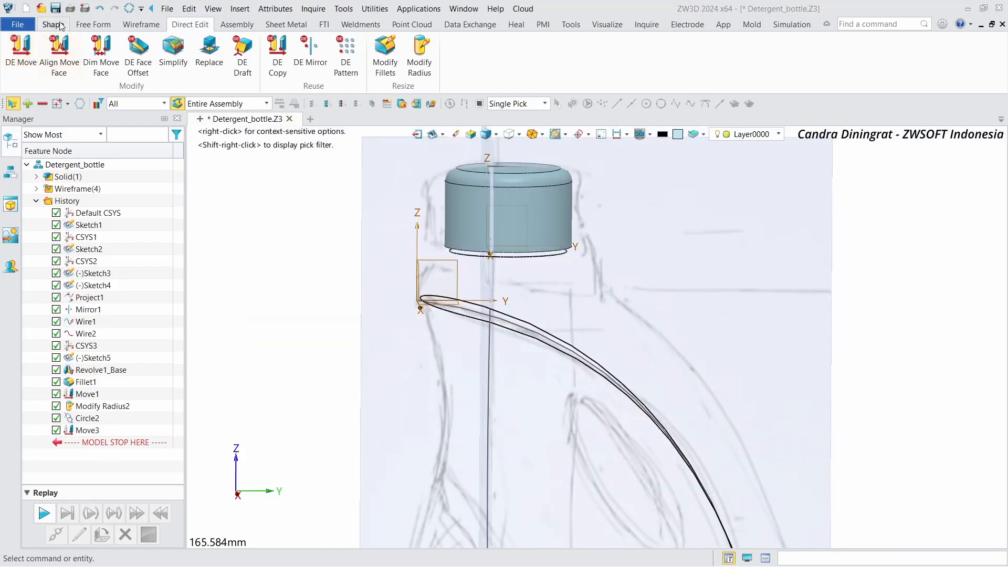
Step: On a new sketch through the neck, draw a sloping line about 74.5 mm long from above the origin down to the Y axis
left_click(53, 24)
left_click(20, 52)
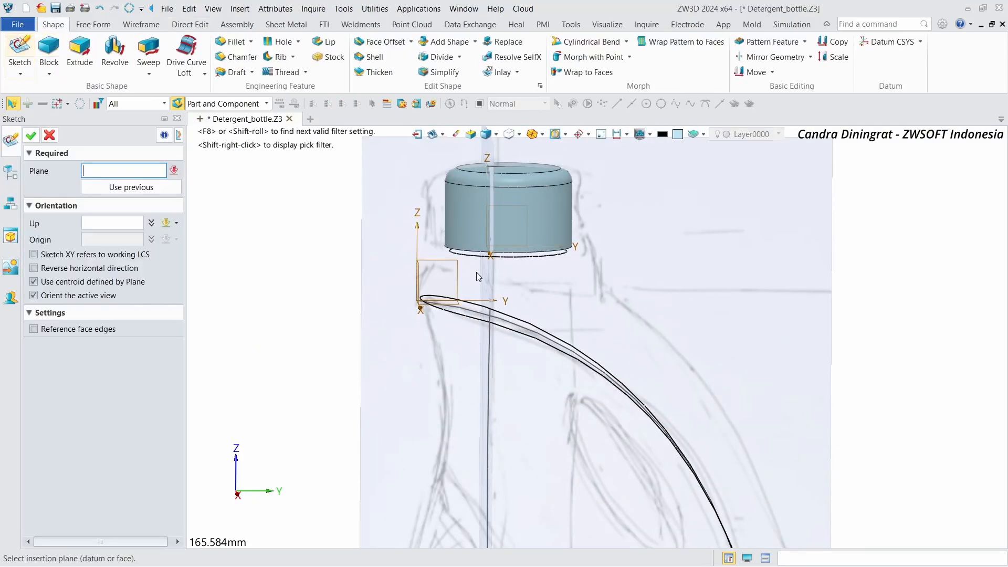
left_click(458, 271)
left_click(31, 135)
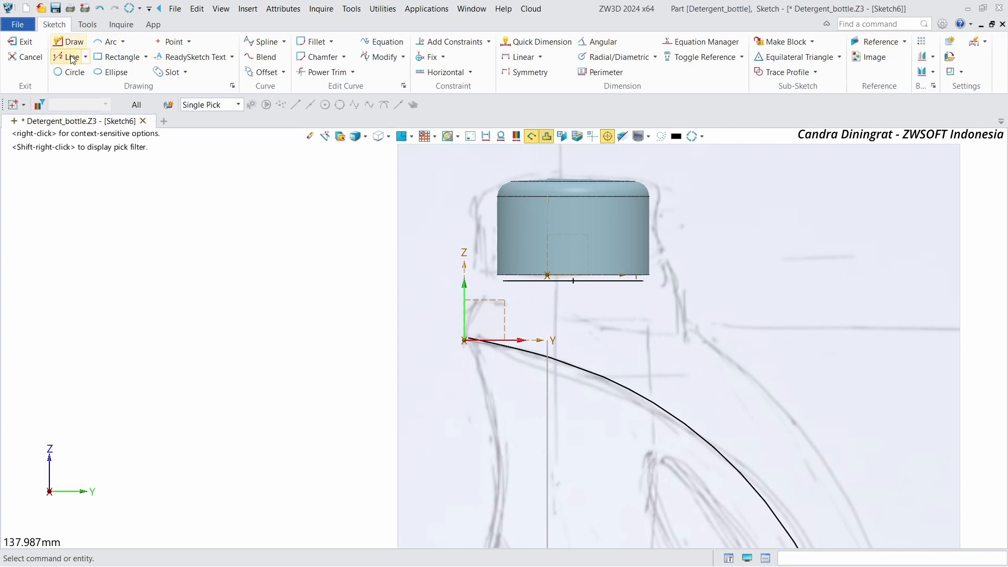
left_click(72, 58)
left_click(476, 300)
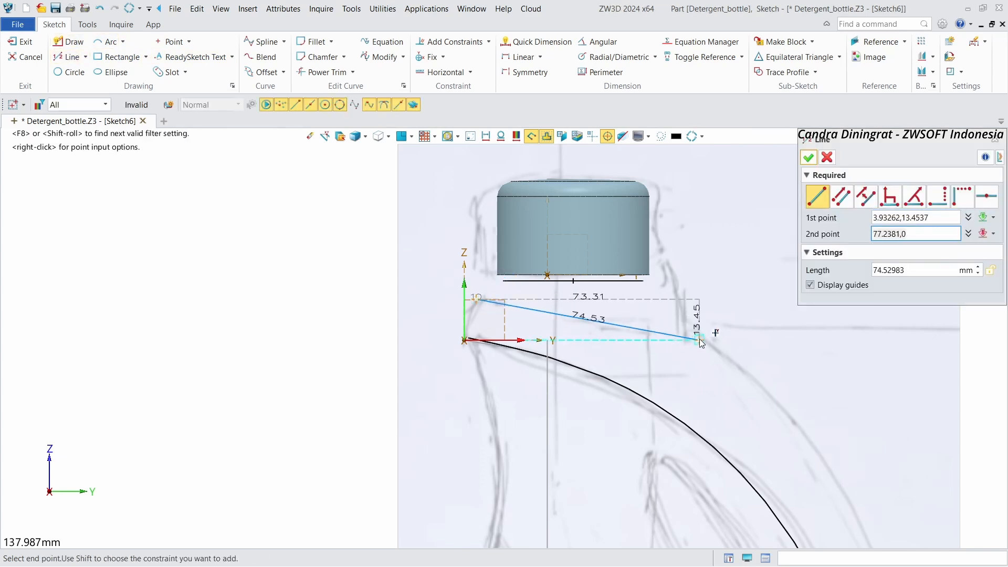
left_click(700, 341)
left_click(809, 158)
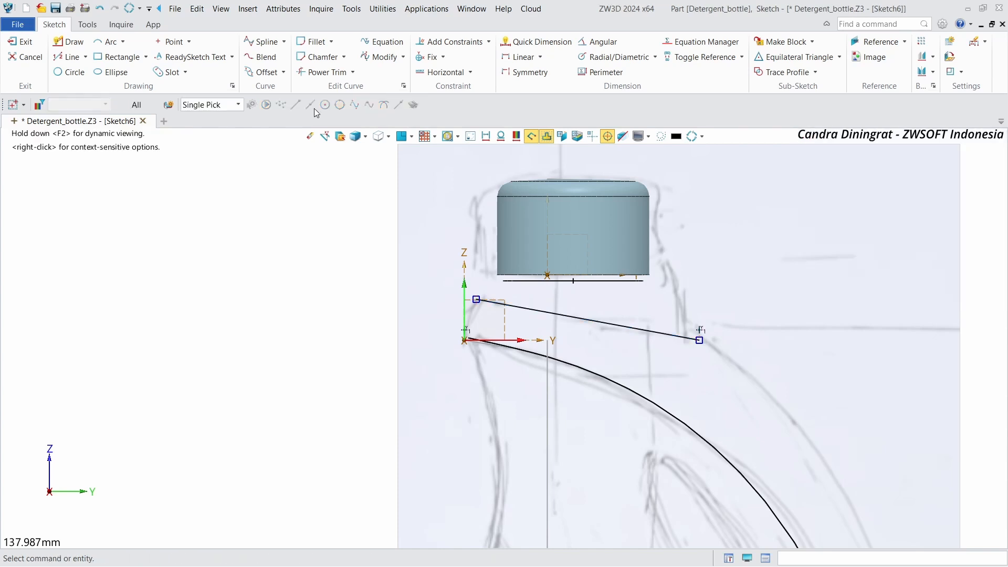
left_click(22, 42)
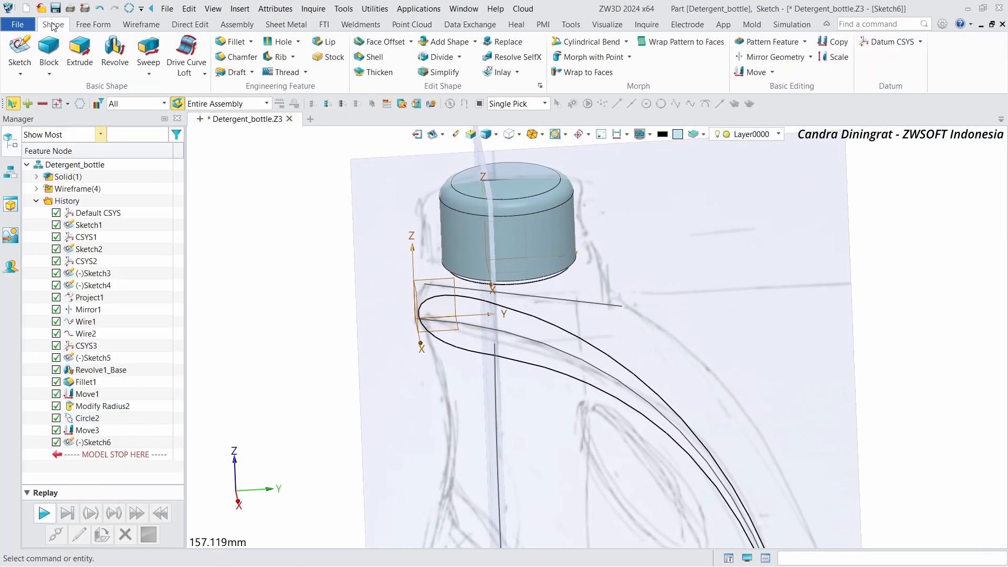
Step: Create a datum CSYS at the sloped line's end near the neck's base
left_click(893, 43)
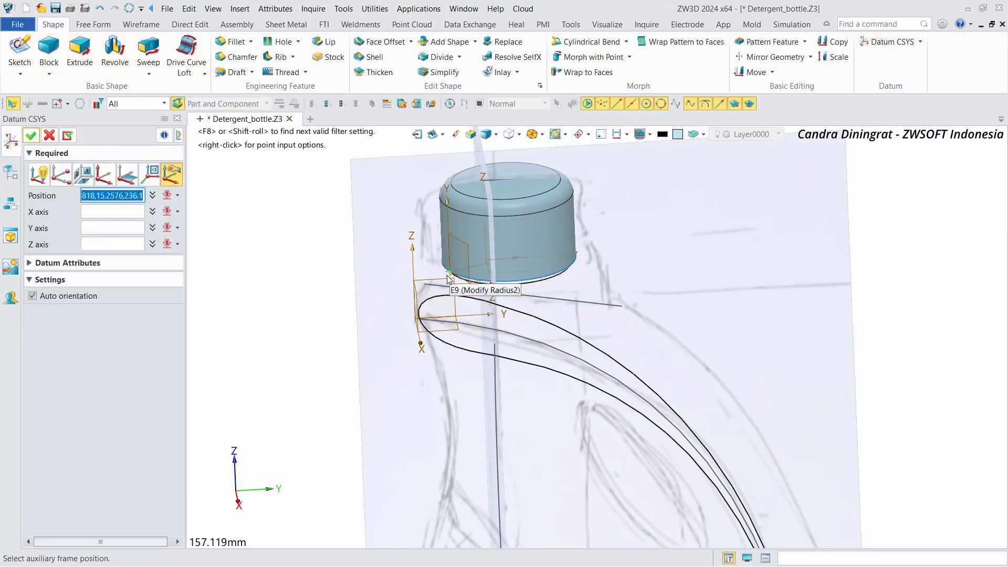
left_click(425, 287)
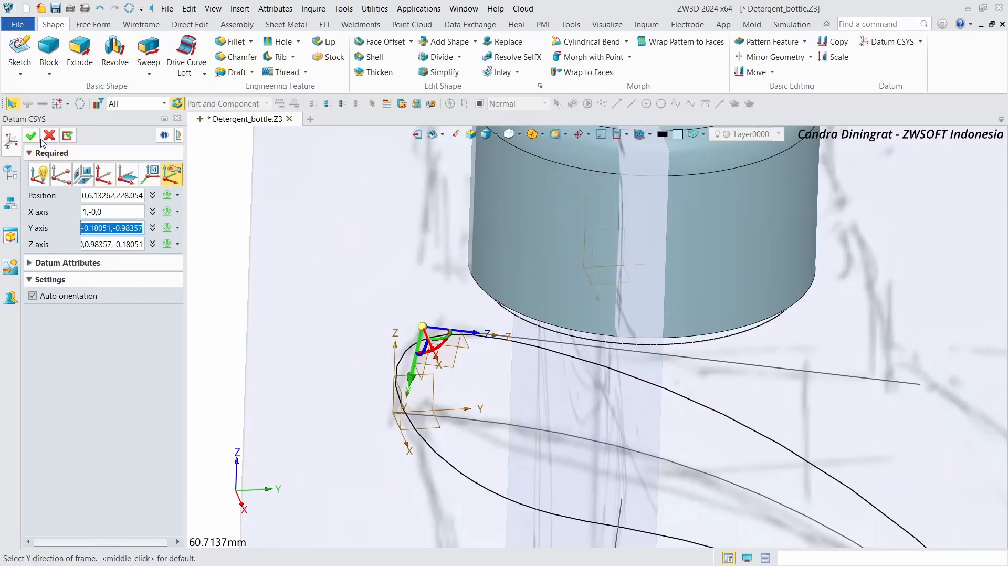
left_click(32, 137)
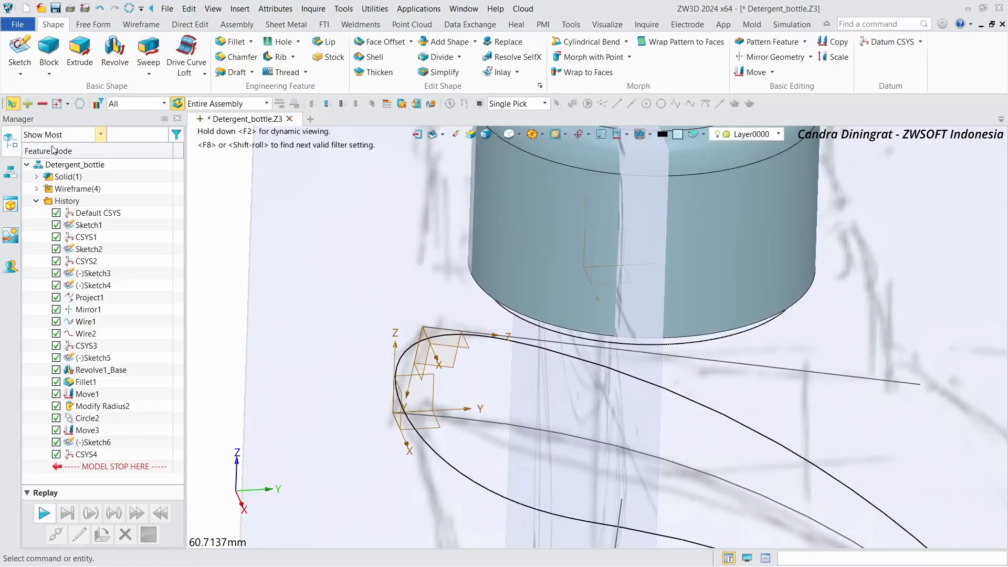
scroll(330, 187, "down", 1)
scroll(330, 187, "down", 1)
left_click(19, 53)
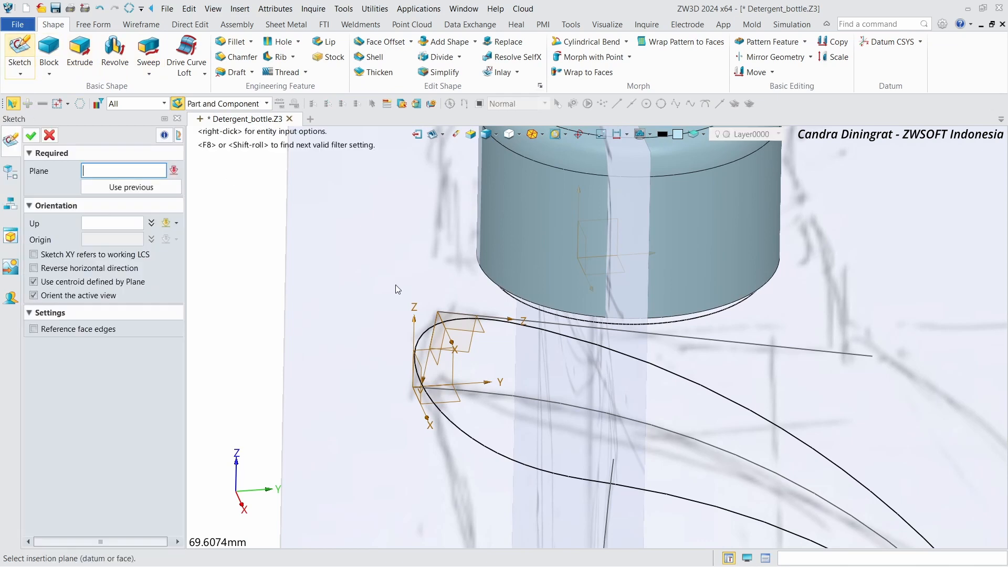
left_click(474, 332)
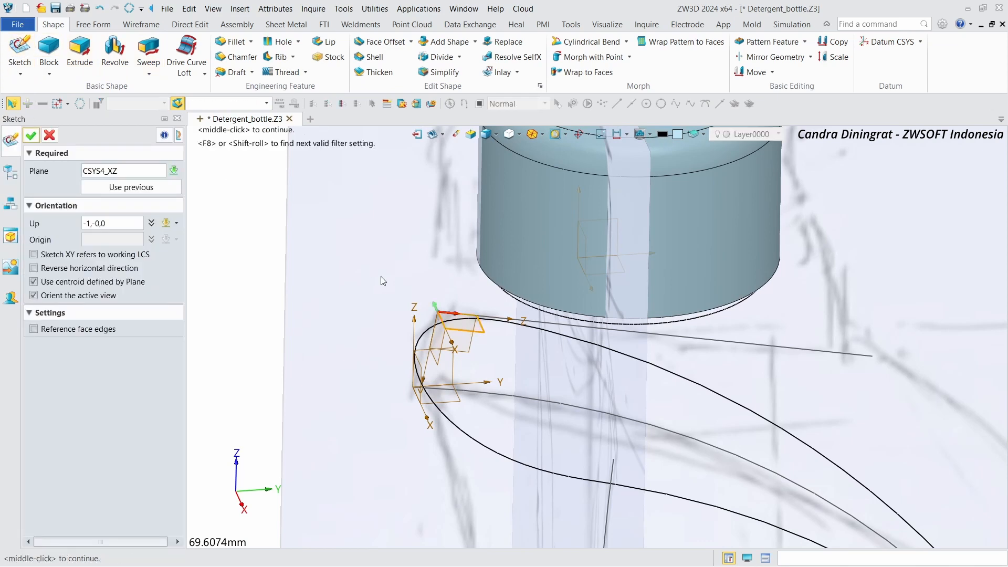
left_click(32, 140)
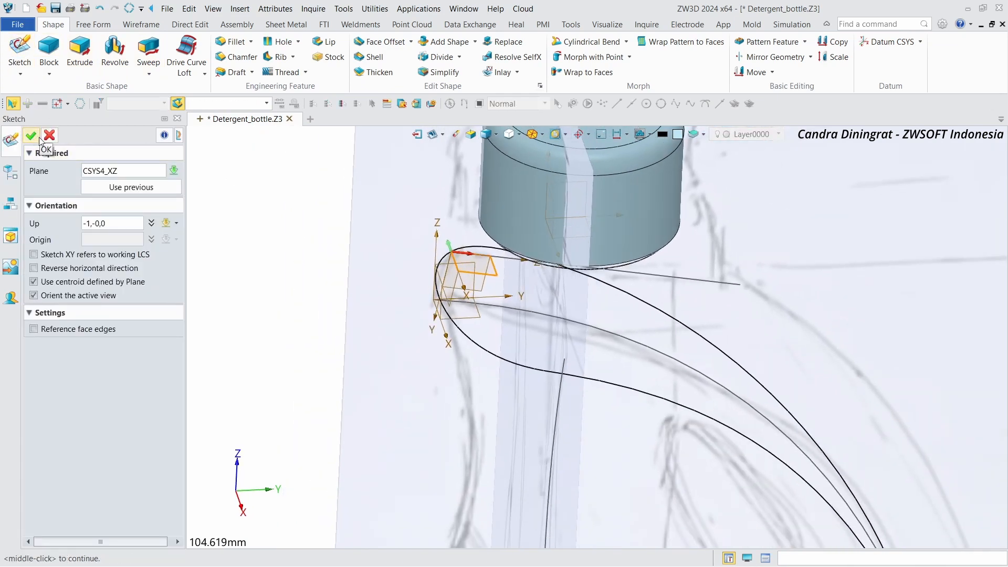
left_click(49, 136)
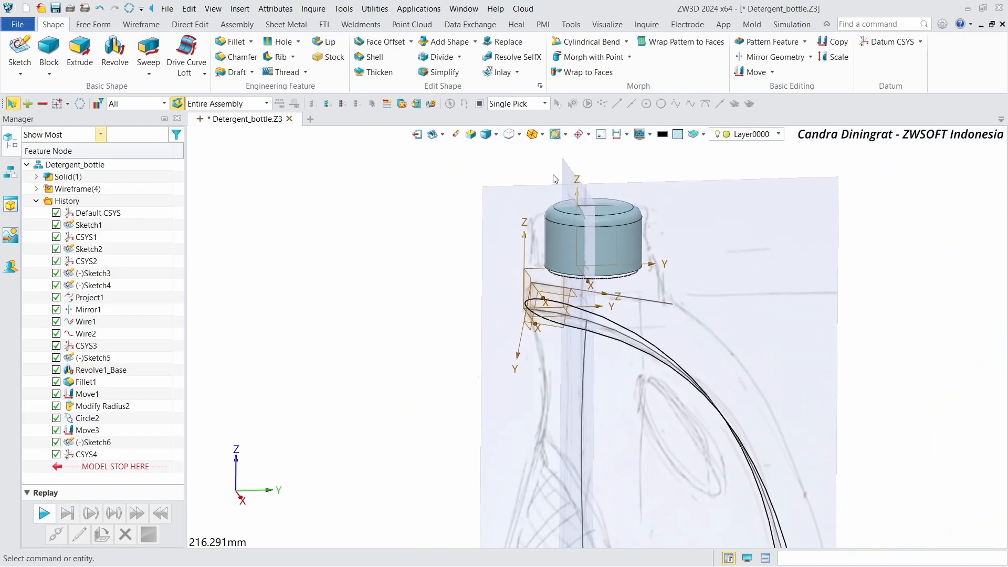
Step: Start a sketch on the CSYS1 XY plane and add the neck's outer fillet edge as a construction reference curve
scroll(451, 230, "up", 2)
scroll(453, 229, "down", 7)
middle_click_drag(529, 430, 541, 348)
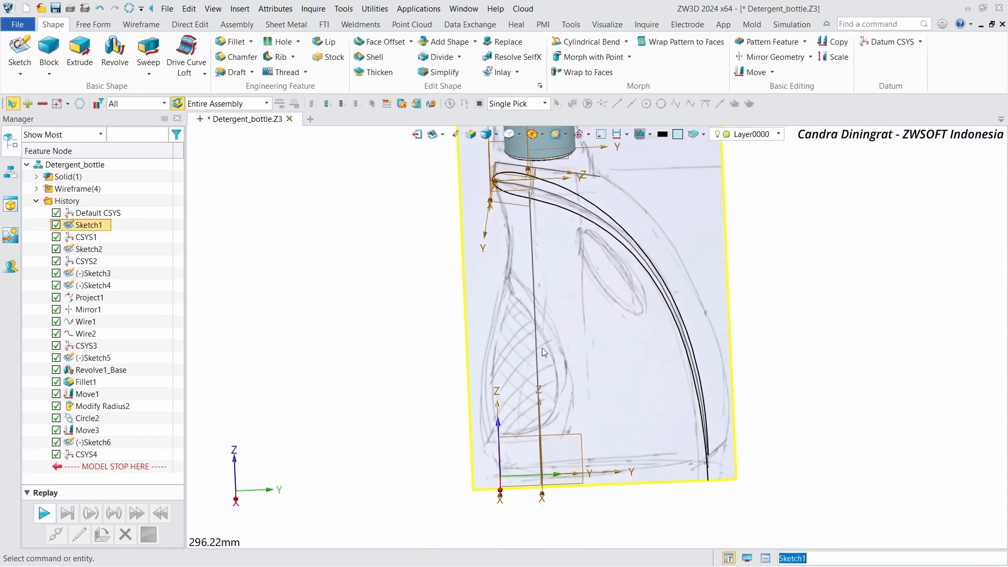
scroll(541, 347, "up", 1)
right_click_drag(542, 347, 384, 323)
left_click(18, 51)
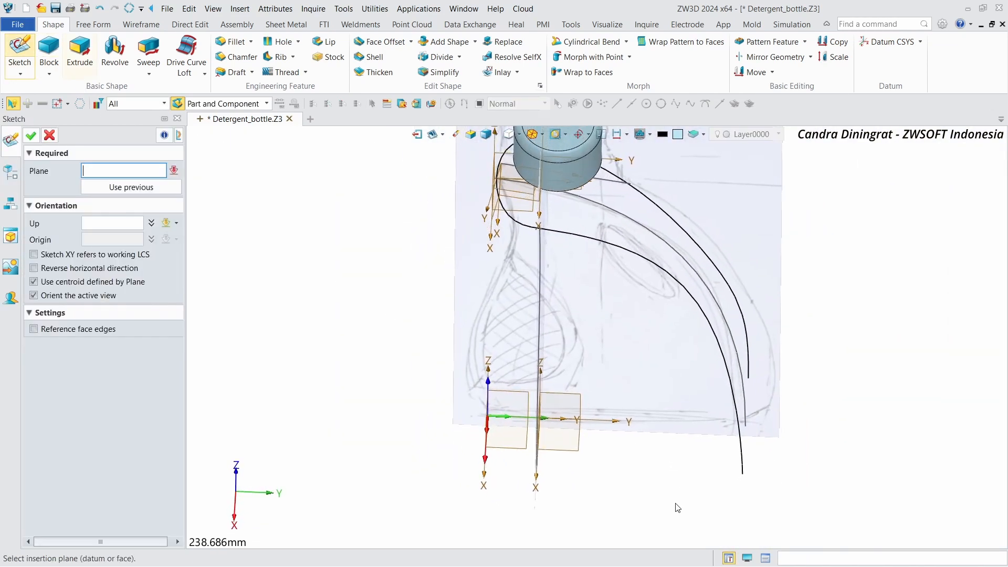
left_click(561, 433)
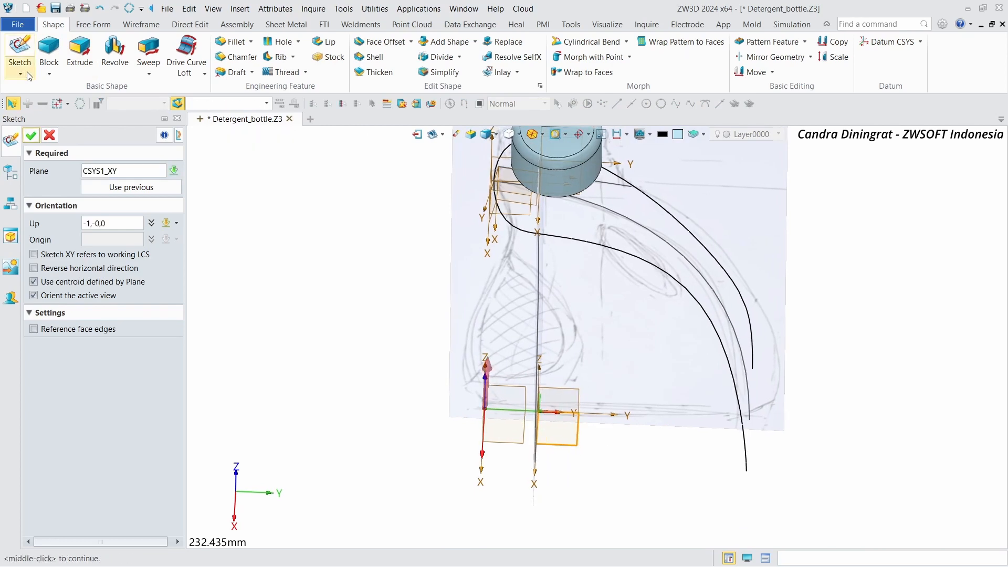
left_click(30, 135)
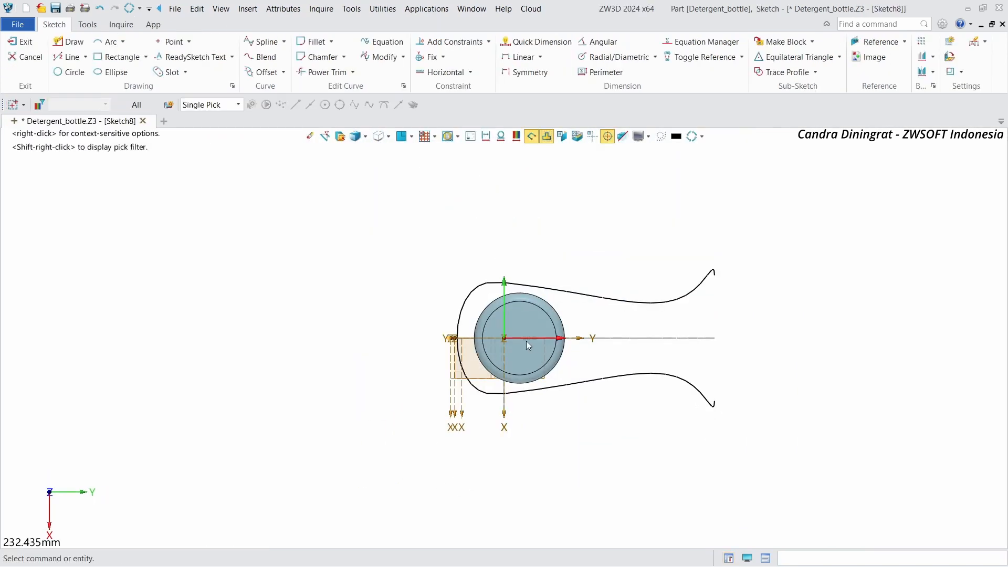
scroll(525, 363, "up", 1)
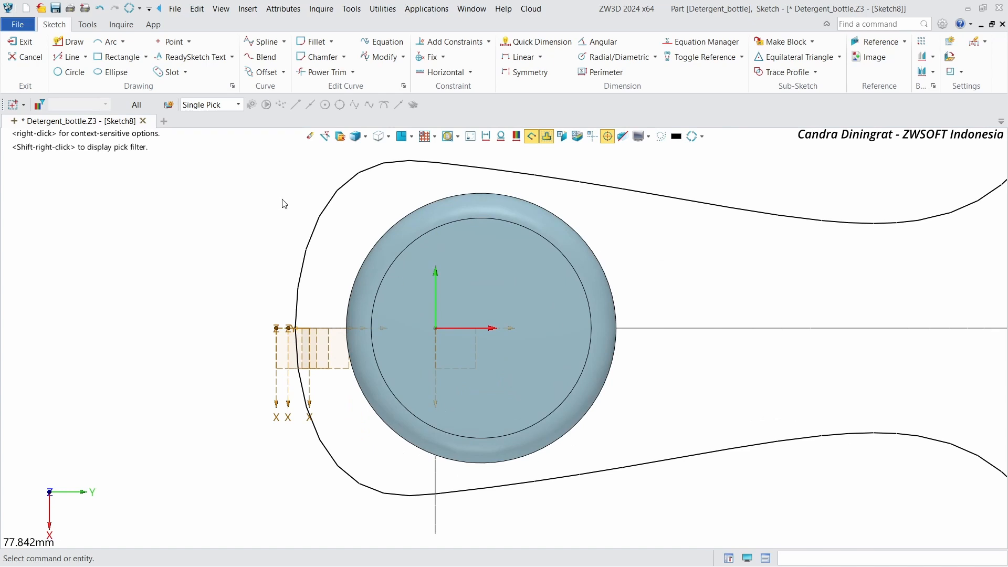
left_click(877, 41)
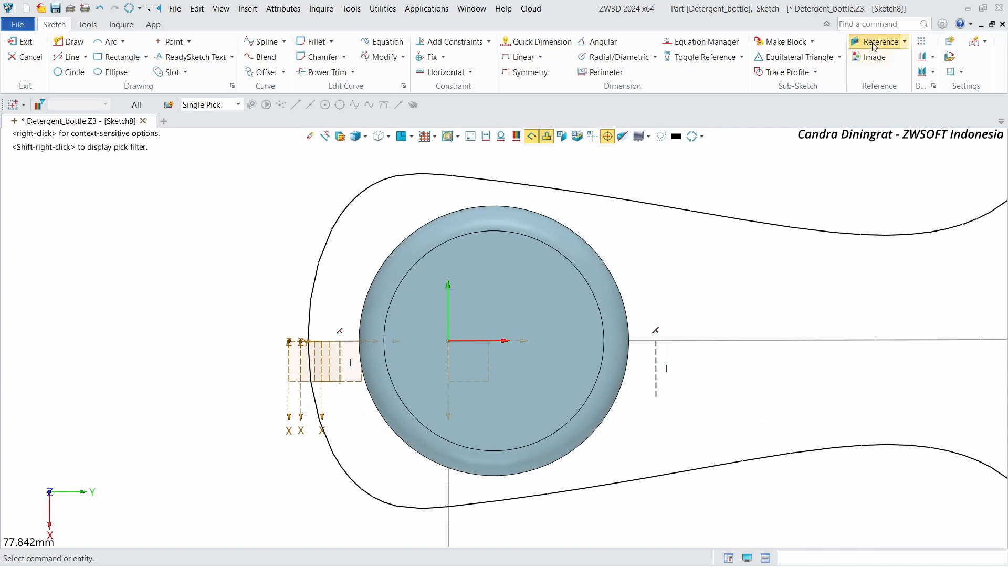
left_click(497, 205)
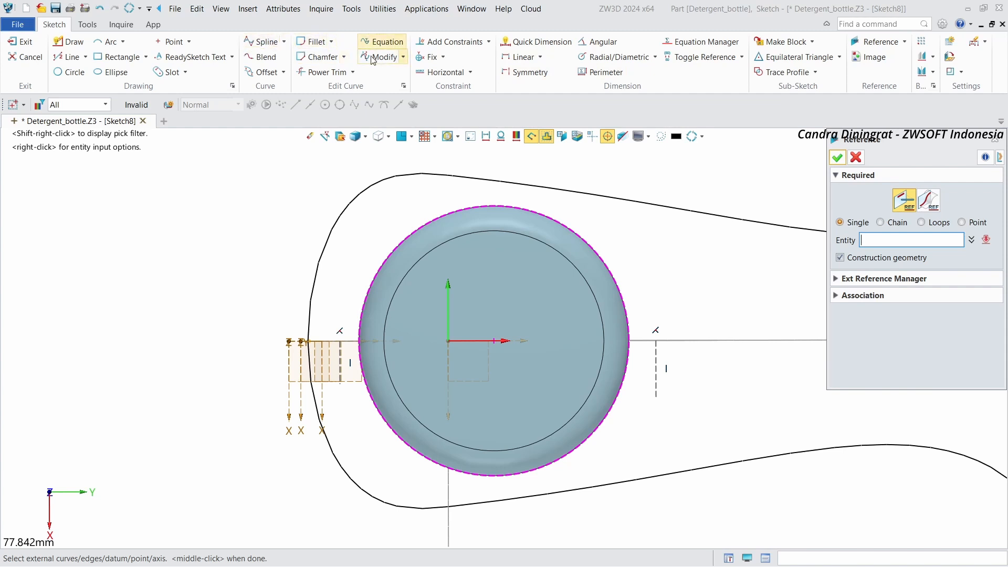
Step: Offset the neck's reference circle outward by 3 mm and exit the sketch
left_click(264, 72)
left_click(461, 210)
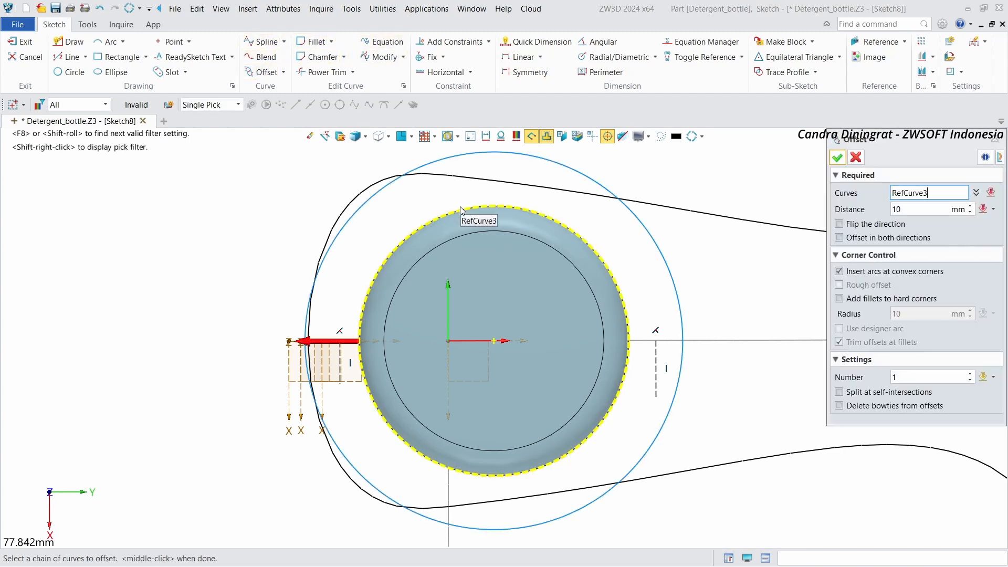
left_click(461, 210)
left_click(928, 210)
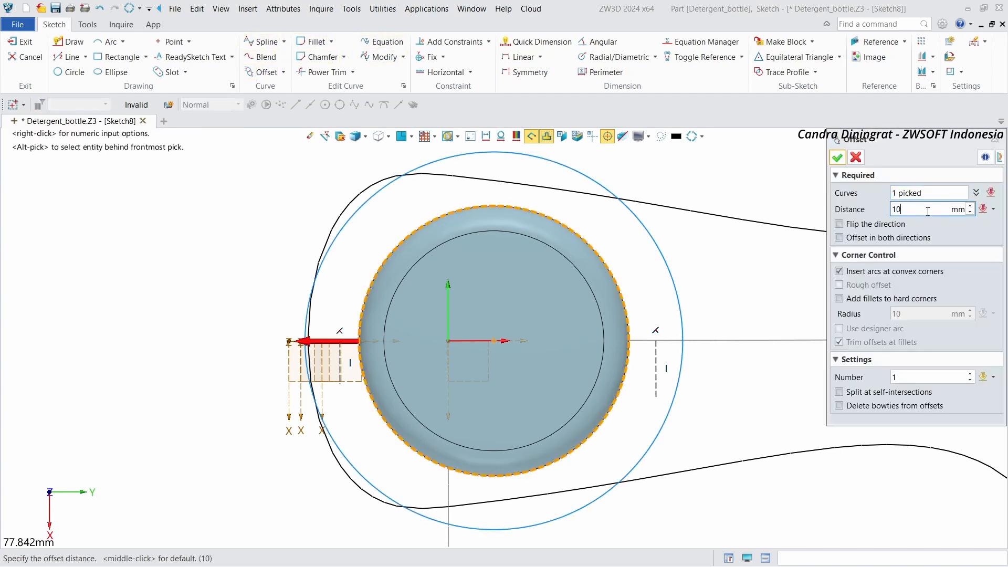
type("5")
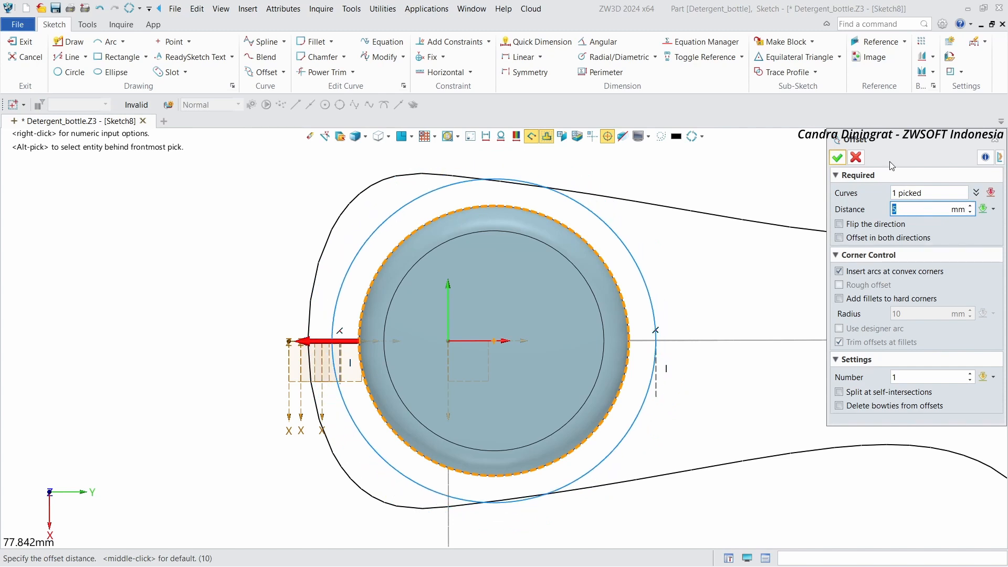
scroll(736, 248, "down", 1)
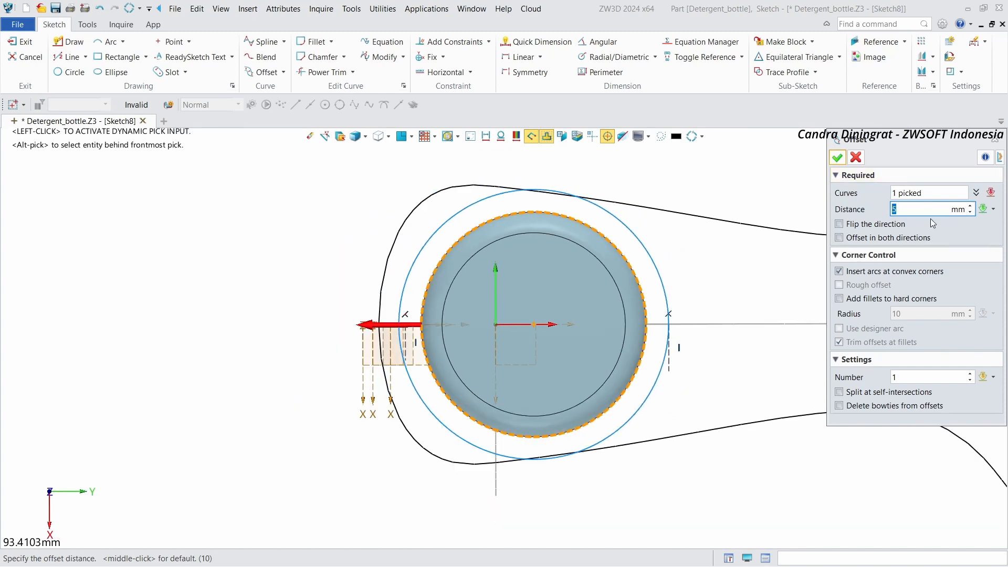
key("BackSpace")
type("3")
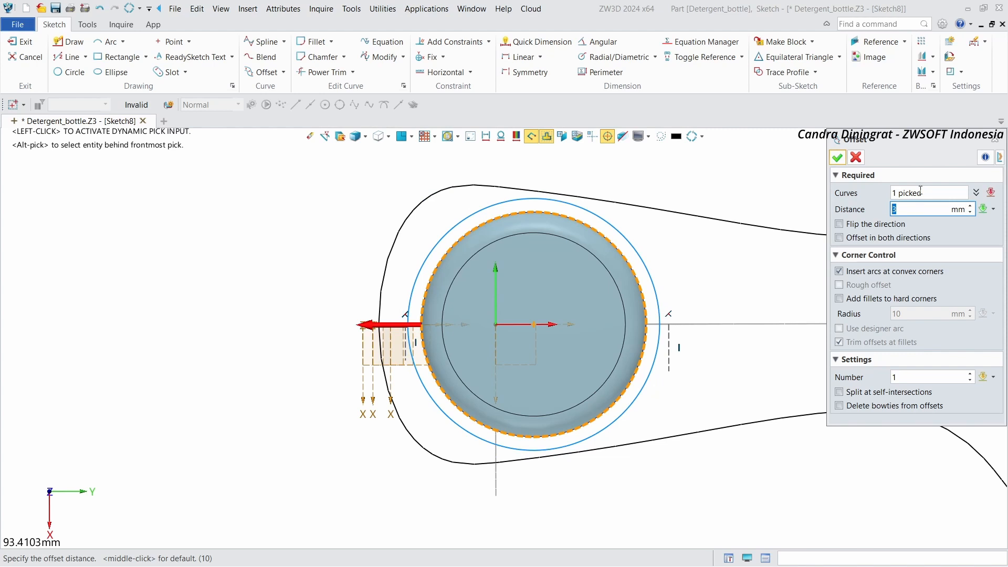
left_click(840, 158)
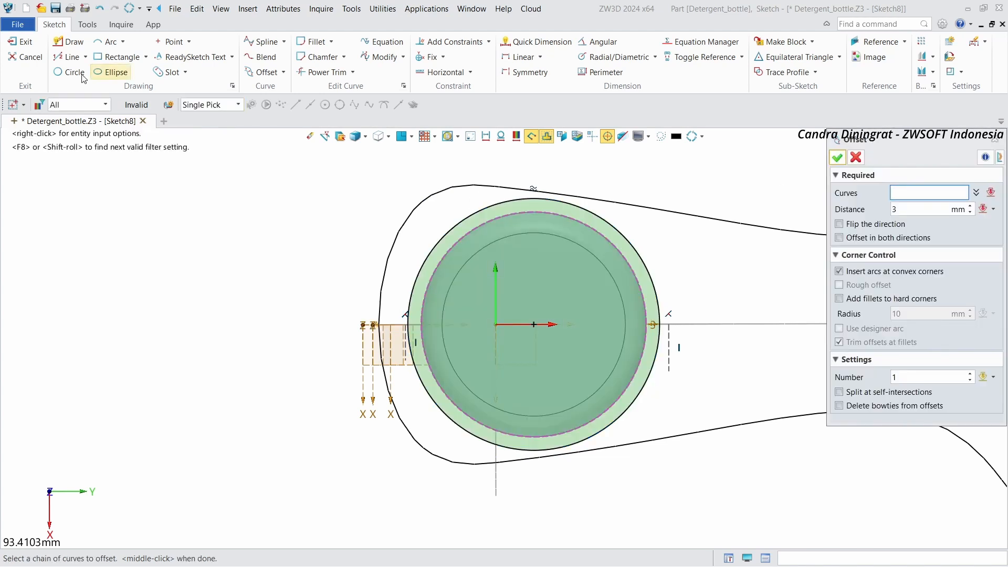
left_click(68, 56)
left_click(22, 42)
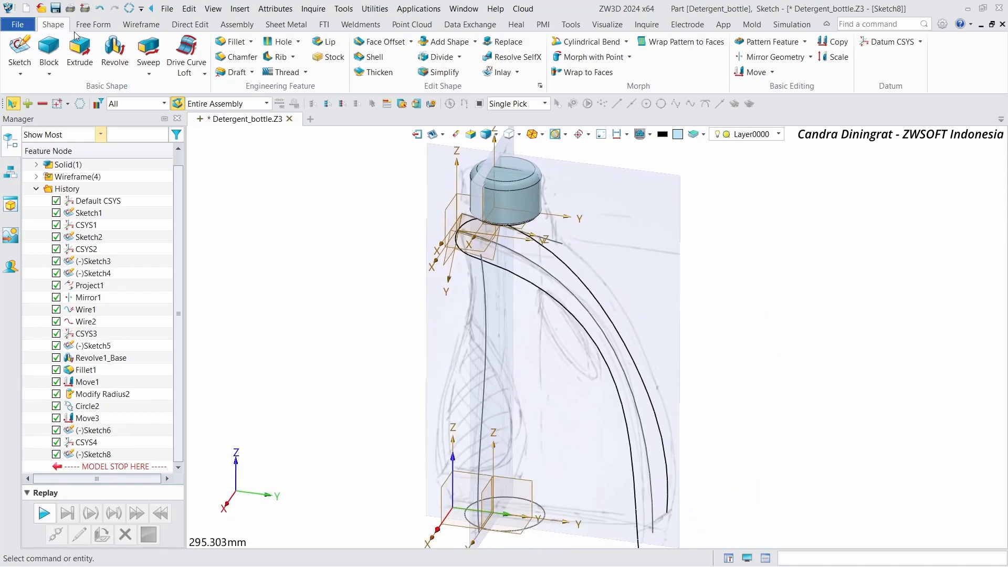
Step: Create a combined projection curve from the offset circle along Z and the sloped line along X
left_click(87, 28)
left_click(140, 24)
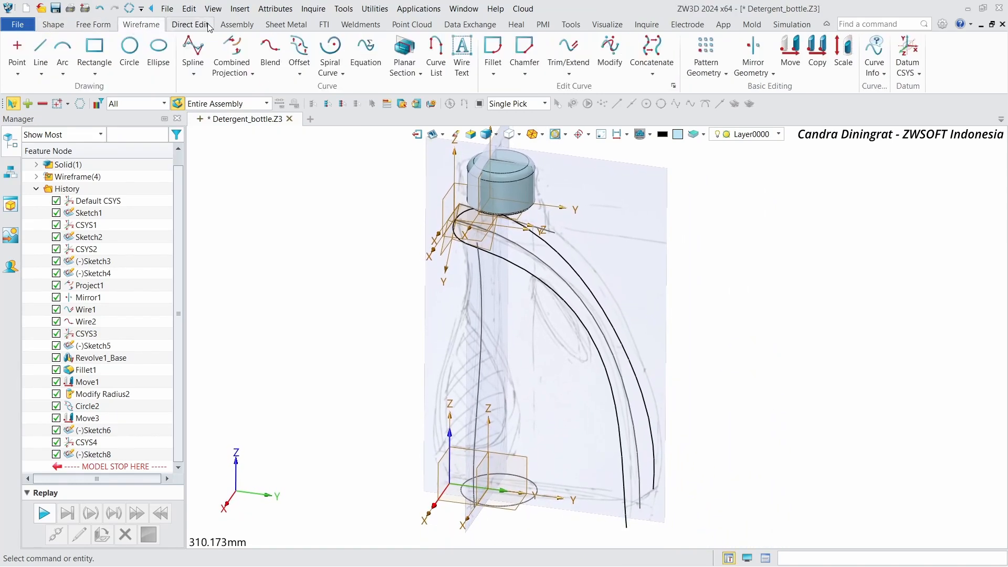
left_click(203, 25)
left_click(141, 24)
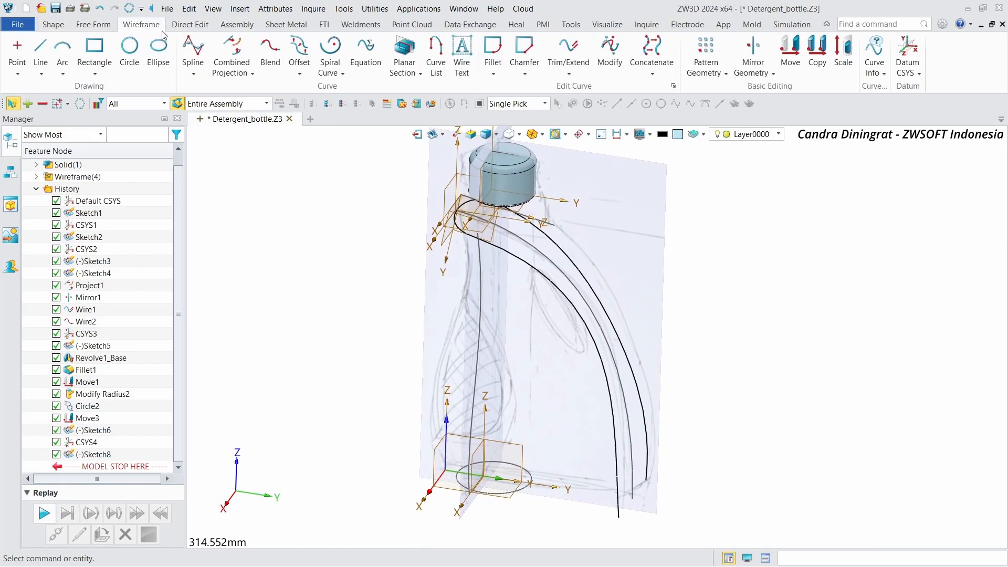
left_click(239, 58)
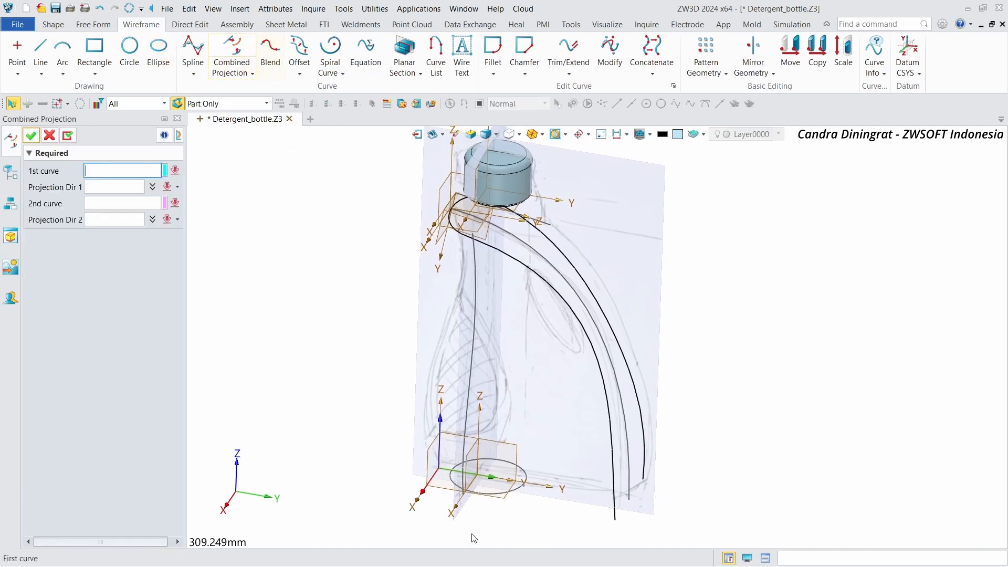
left_click(509, 498)
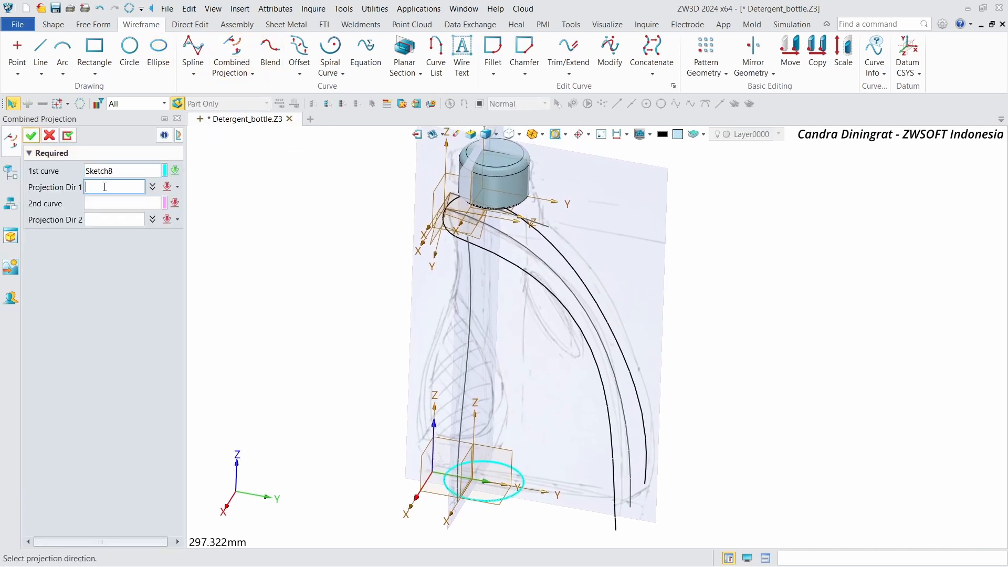
left_click(470, 451)
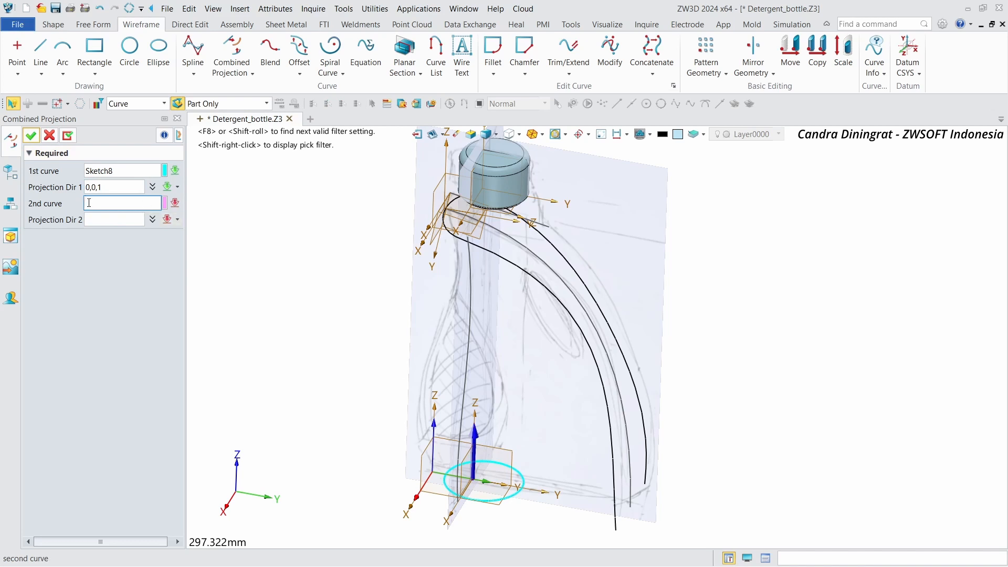
left_click(494, 246)
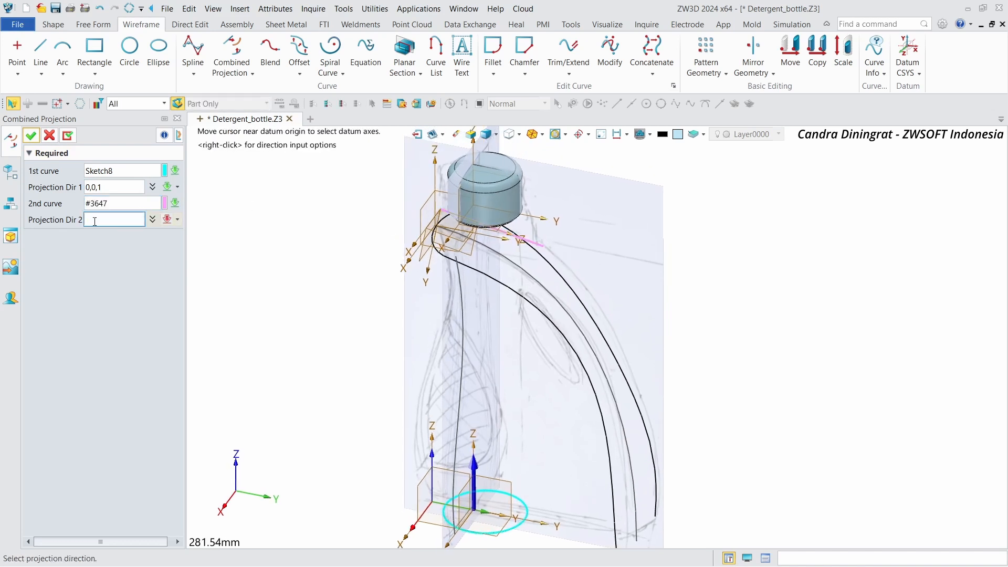
right_click_drag(518, 237, 470, 253)
scroll(471, 253, "up", 5)
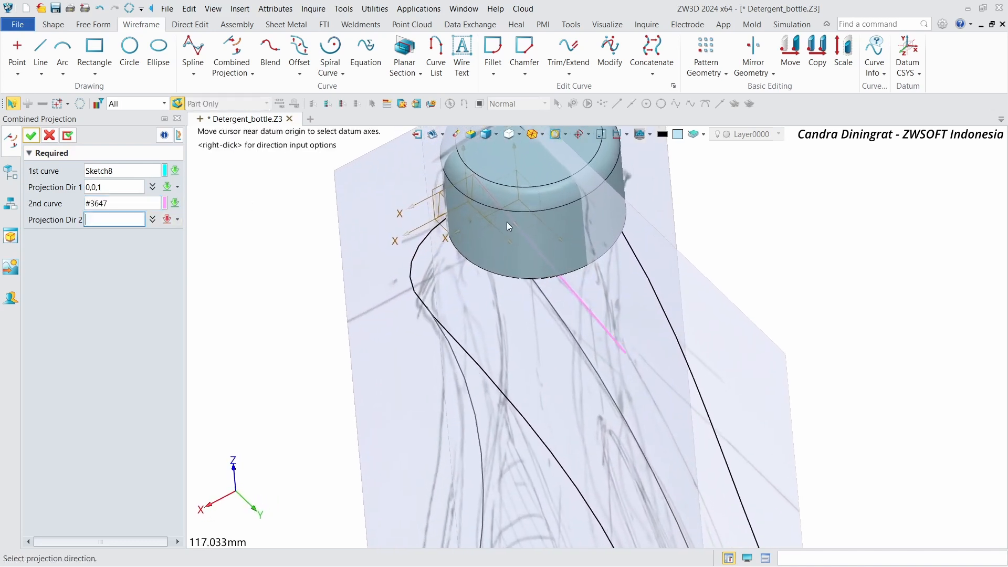
left_click(511, 202)
scroll(481, 214, "down", 2)
right_click_drag(442, 240, 480, 216)
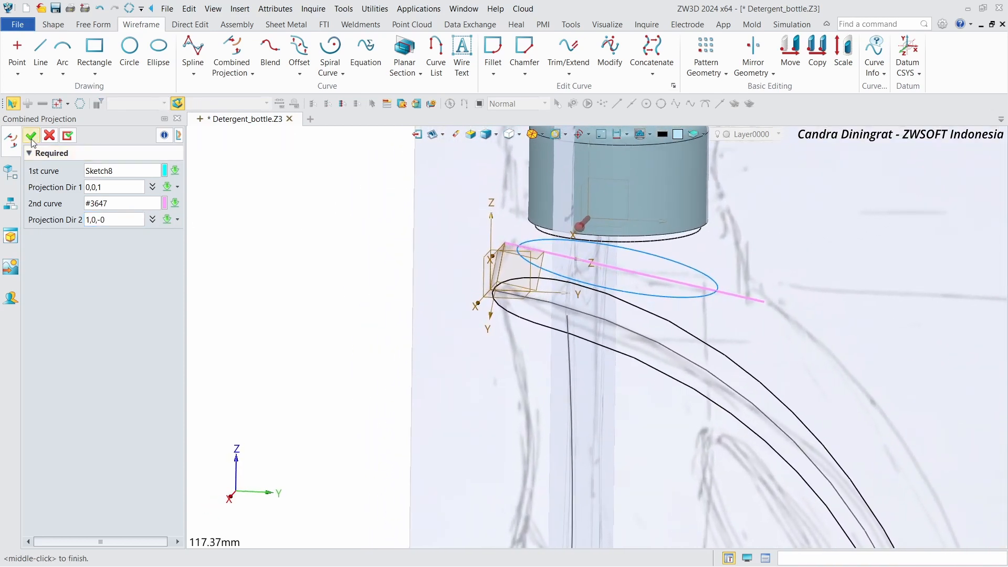
left_click(31, 137)
left_click(409, 224)
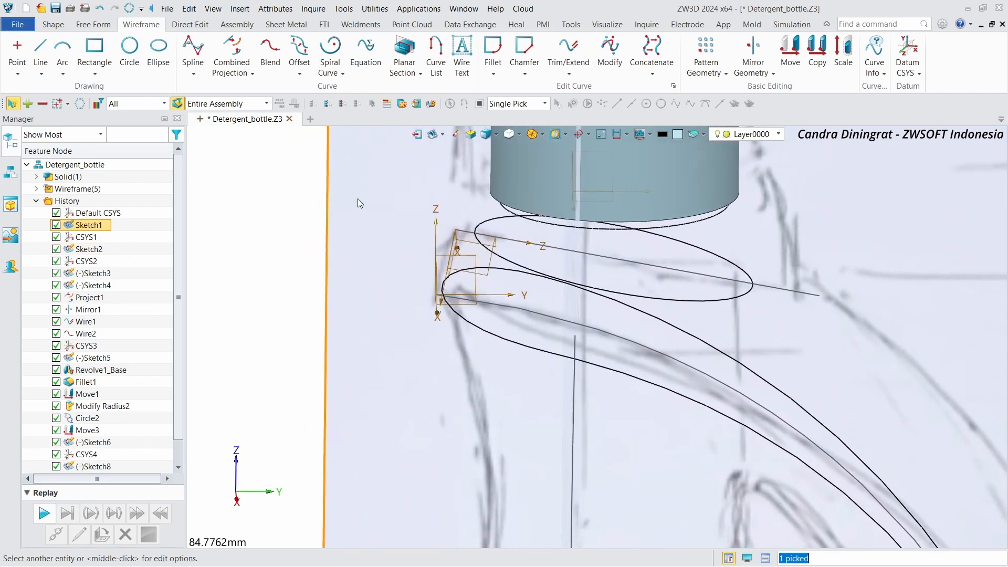
Step: Start a new sketch on the CSYS2_YZ plane
left_click(223, 183)
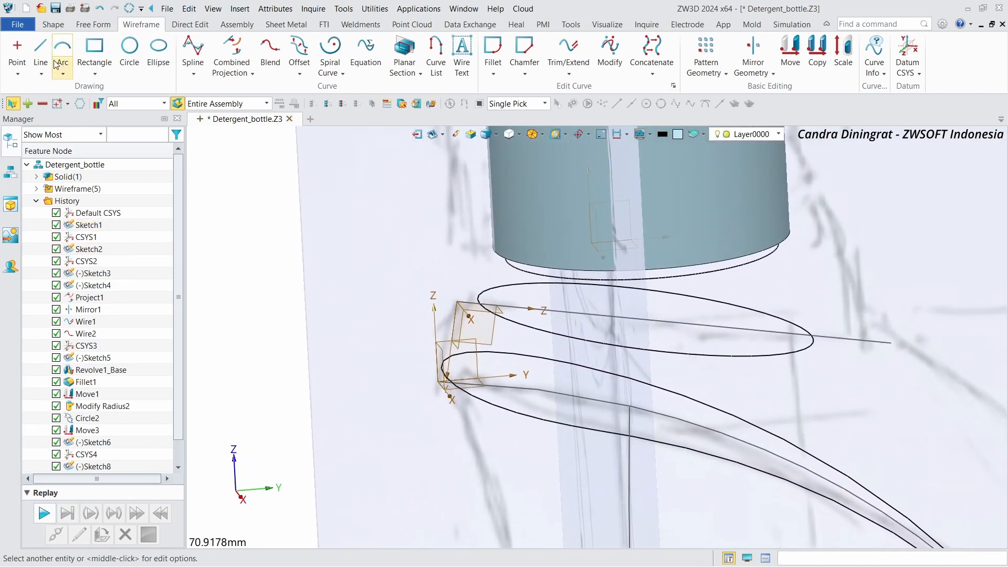
left_click(52, 25)
left_click(21, 51)
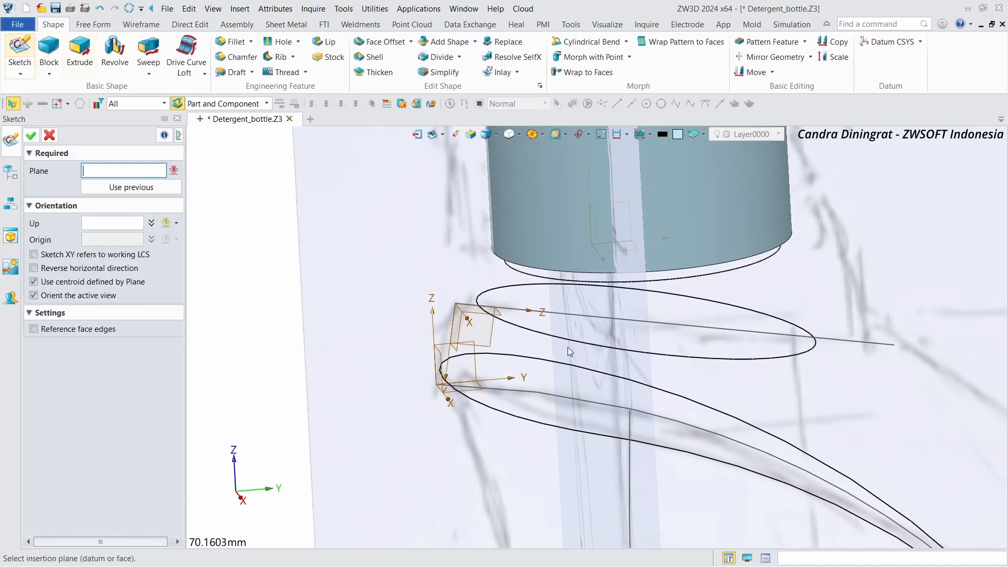
left_click(474, 370)
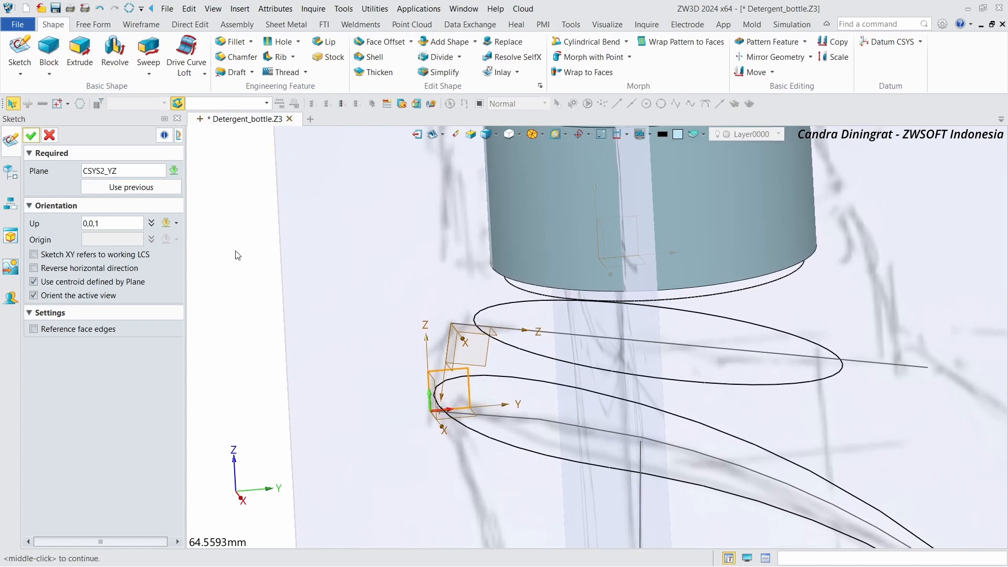
left_click(30, 138)
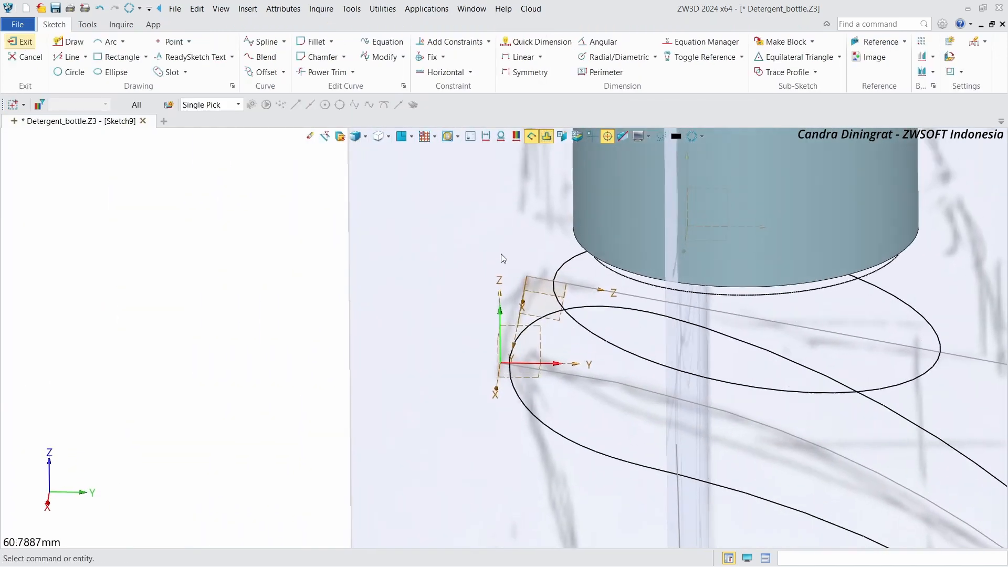
Step: Add the neck's base circle and the projected curve as construction reference curves
left_click(860, 46)
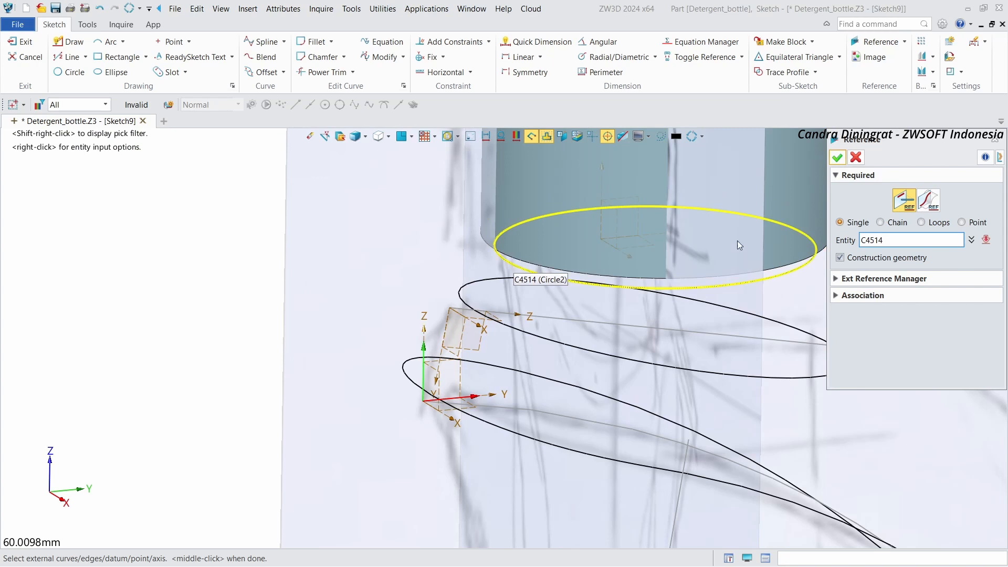
left_click(928, 200)
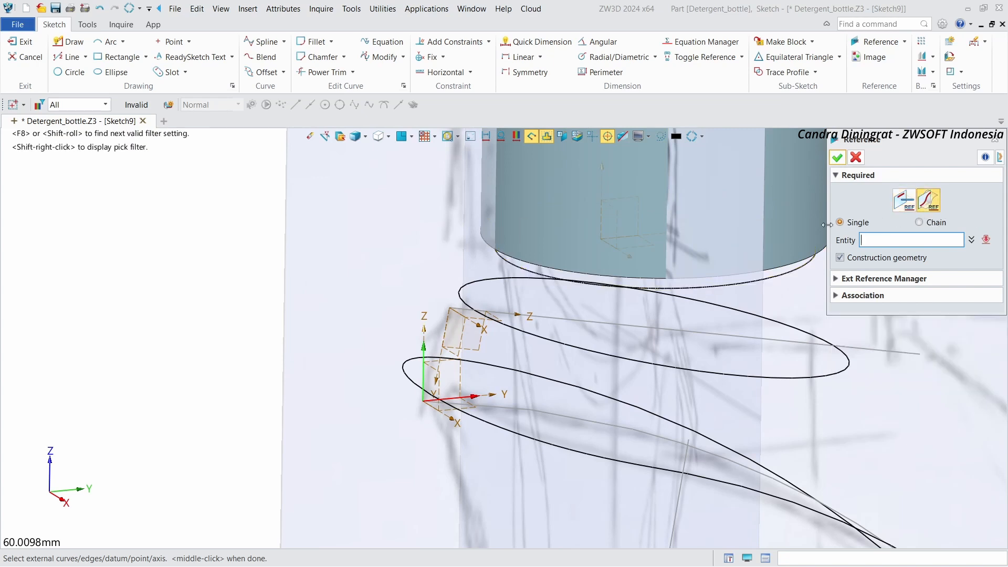
left_click(503, 268)
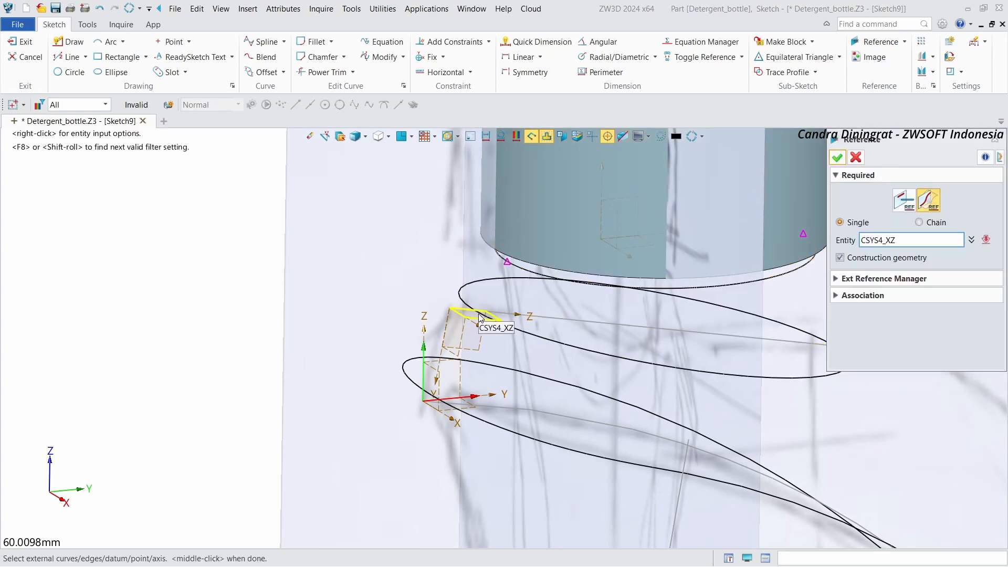
right_click_drag(511, 326, 649, 311)
middle_click(649, 312)
left_click(836, 158)
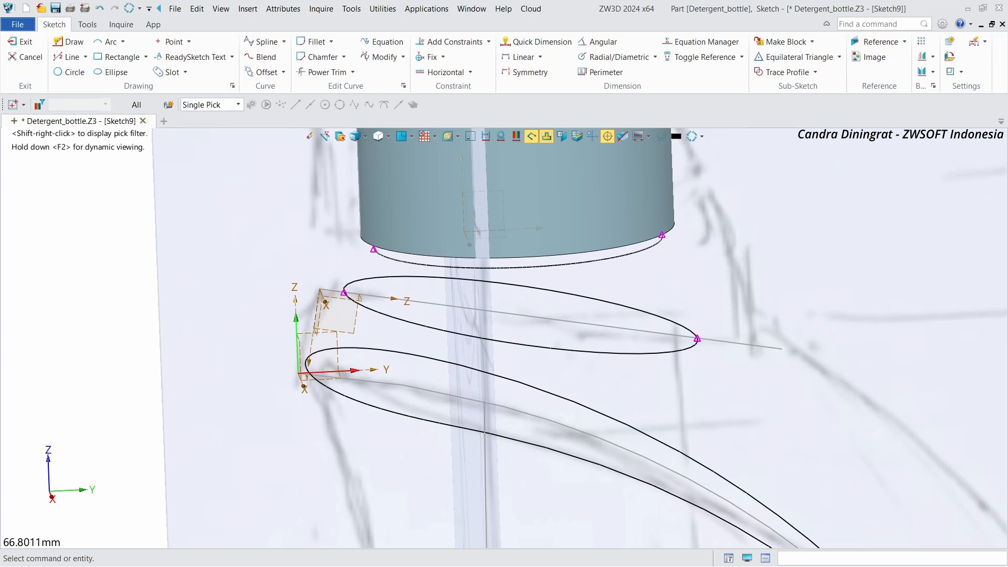
Step: Draw a three-point spline from the neck's base circle down to the projected curve and adjust its middle point
right_click_drag(210, 270, 440, 193)
left_click(266, 42)
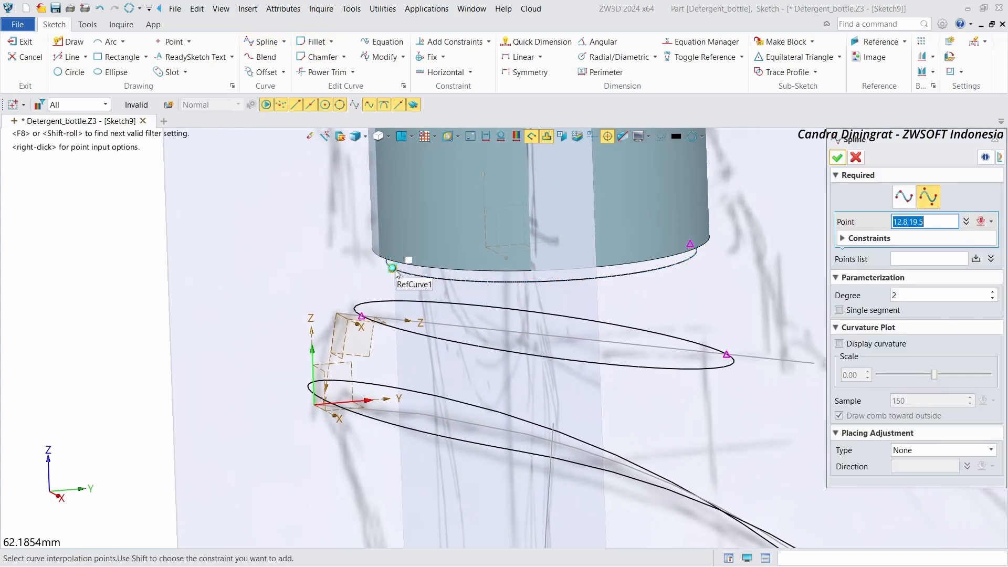
left_click(368, 284)
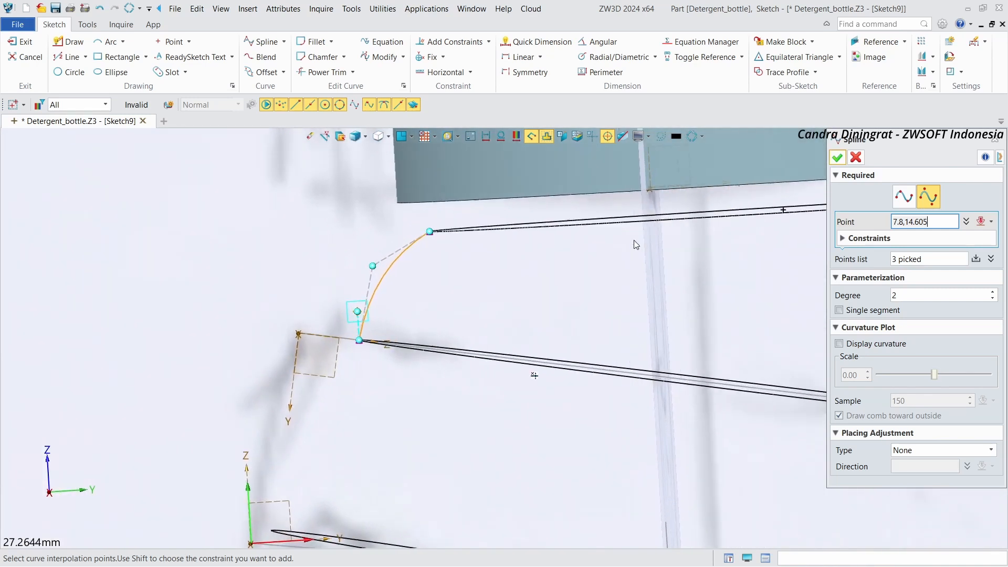
left_click(838, 158)
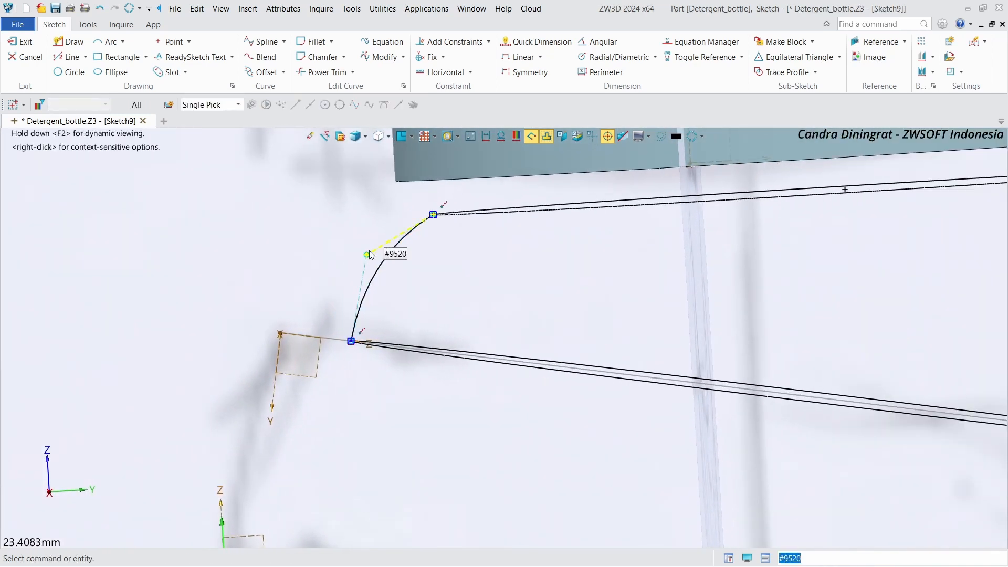
left_click_drag(370, 258, 381, 261)
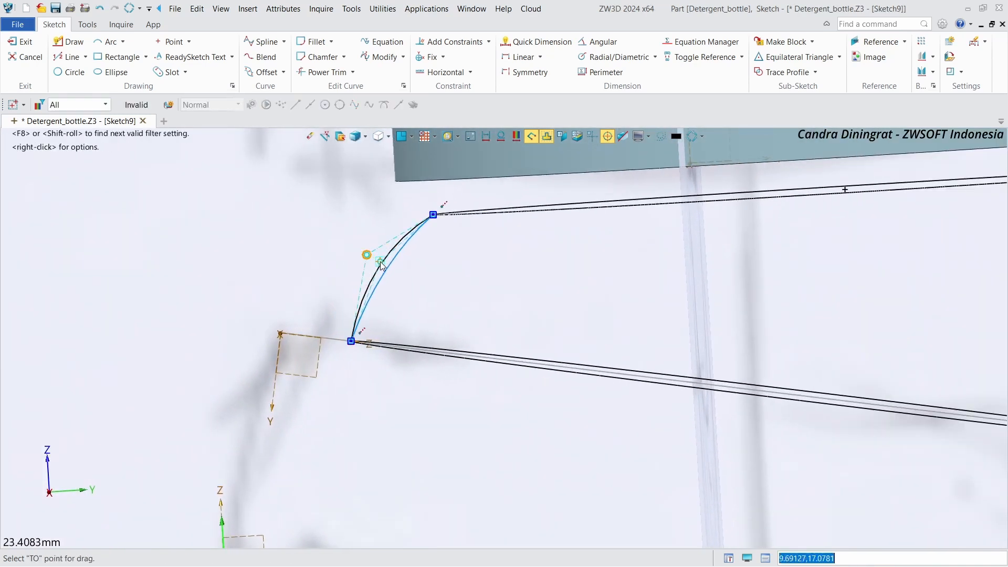
left_click(385, 269)
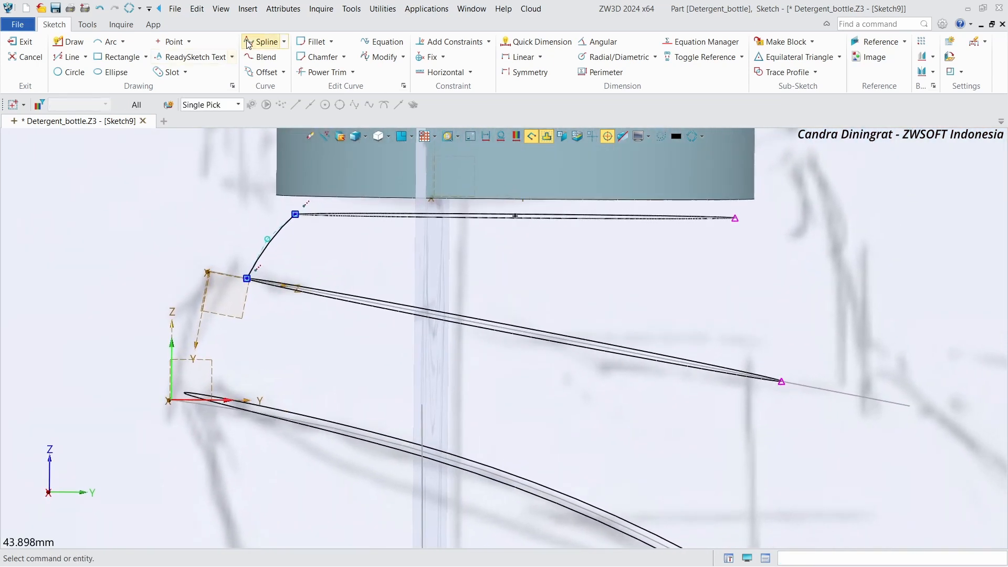
Step: Draw a second three-point spline on the opposite side between the base circle and projected curve, then exit the sketch
left_click(263, 43)
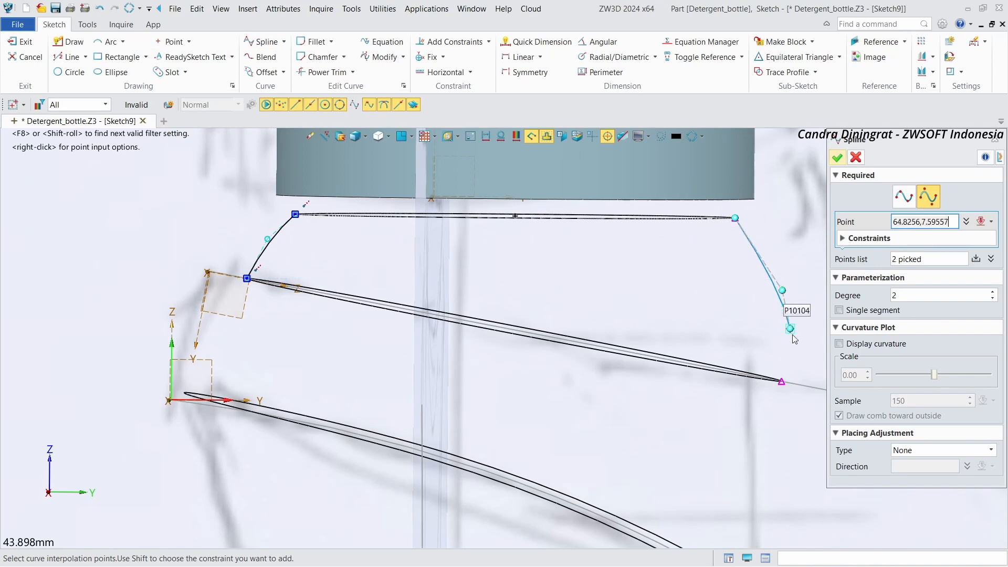
left_click(782, 381)
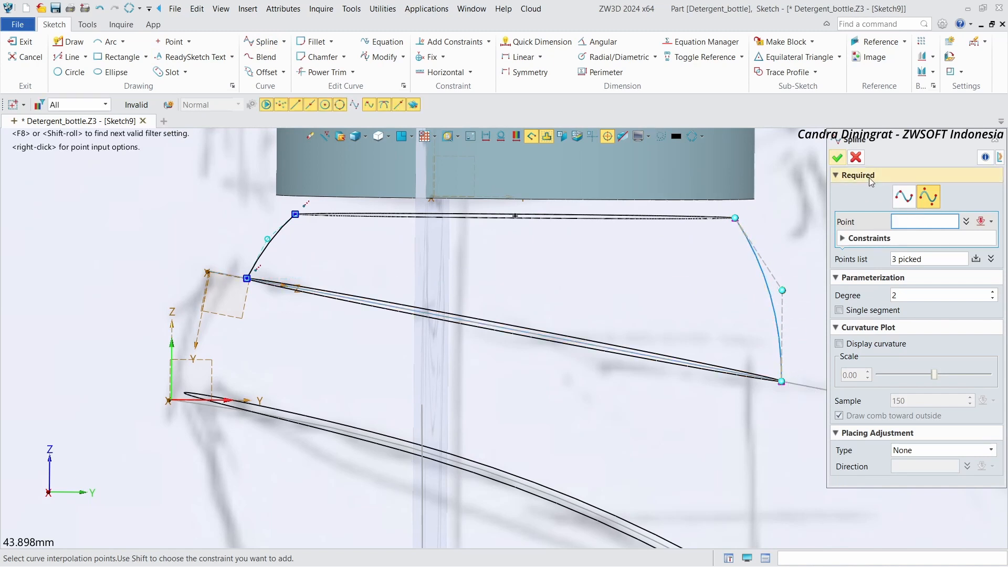
left_click(838, 158)
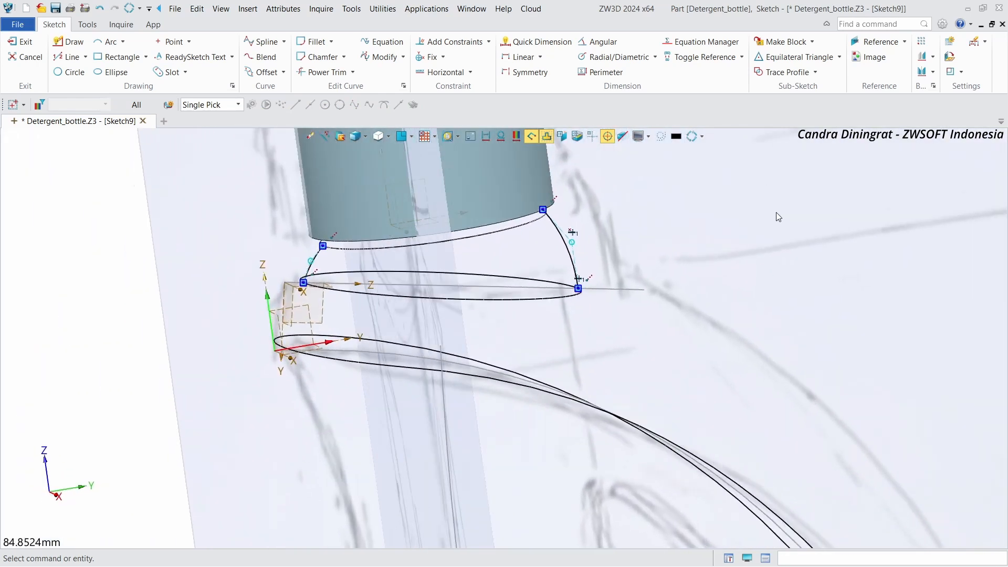
left_click(23, 43)
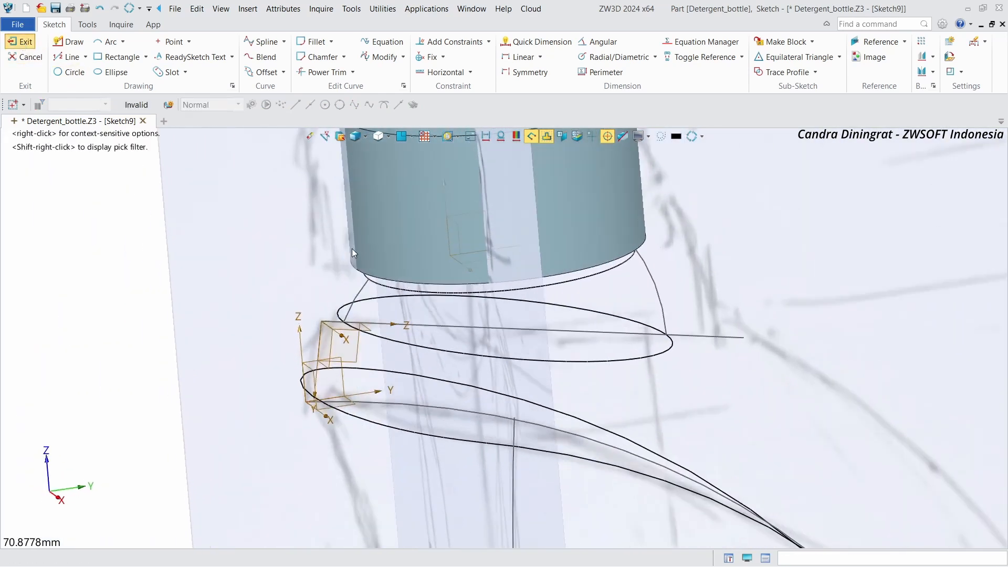
Step: Create a datum CSYS positioned at the centre of the cap's top face
left_click(890, 42)
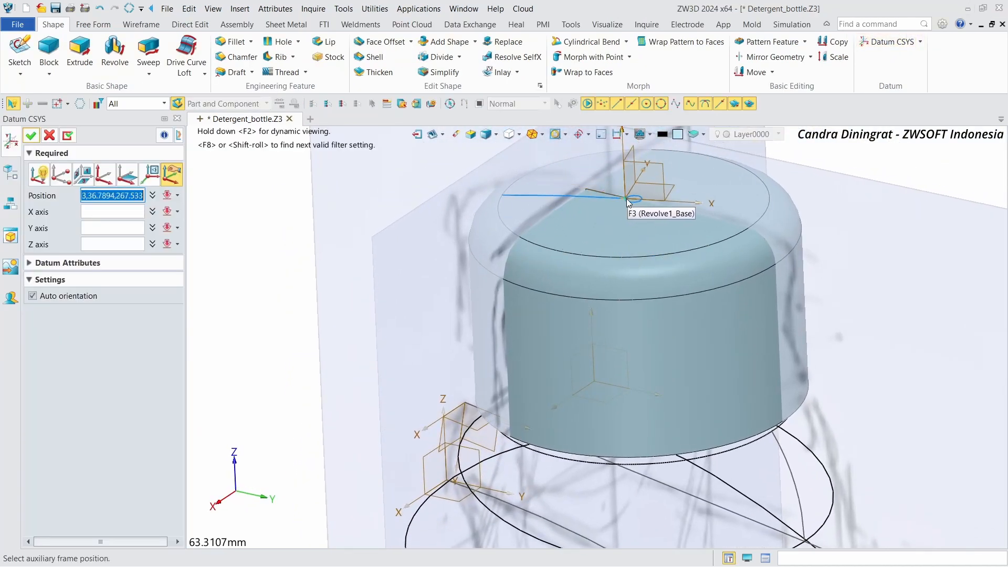
left_click(632, 199)
right_click_drag(637, 263, 637, 263)
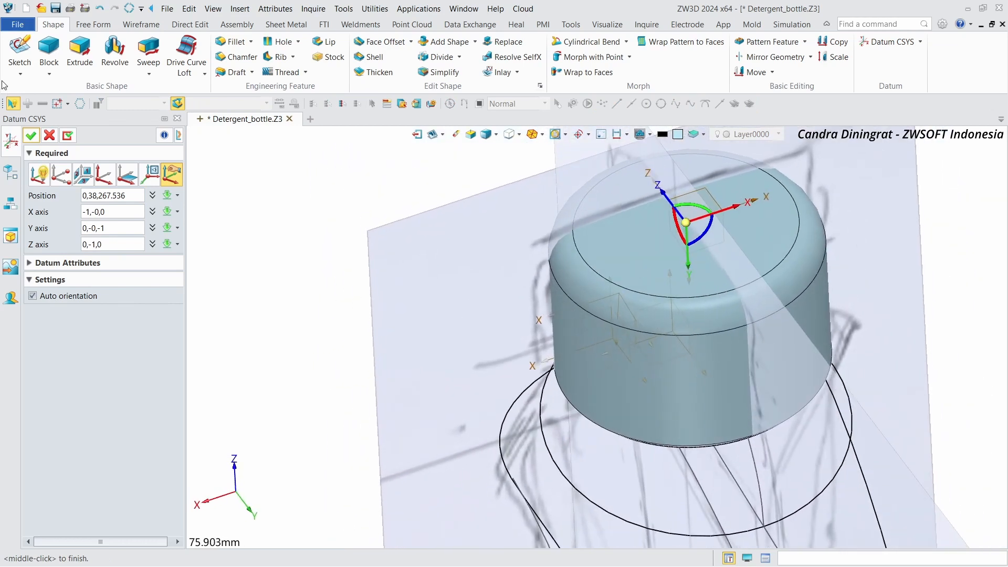
left_click(30, 136)
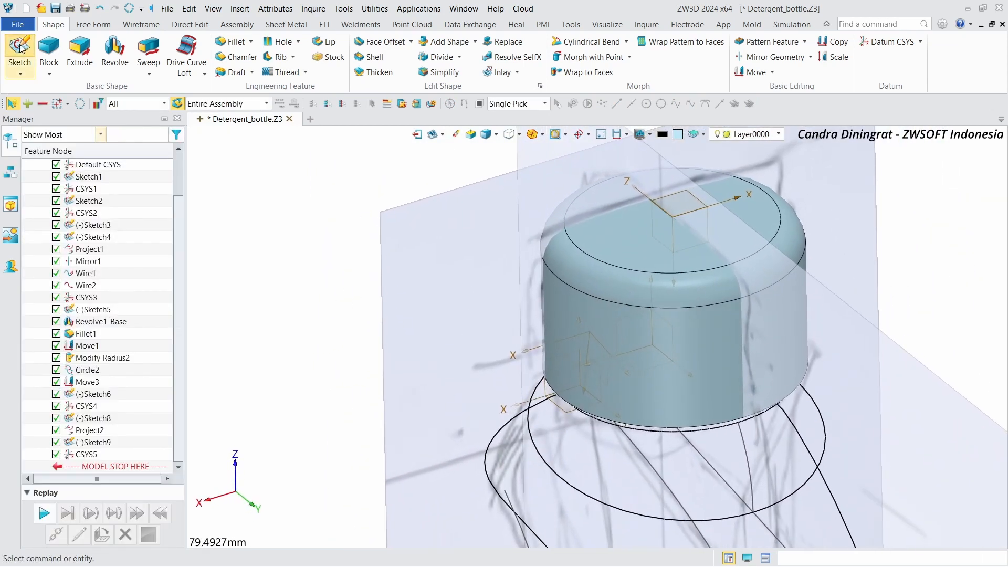
Step: Start a new sketch on the CSYS5_XY plane
left_click(19, 50)
scroll(707, 222, "up", 3)
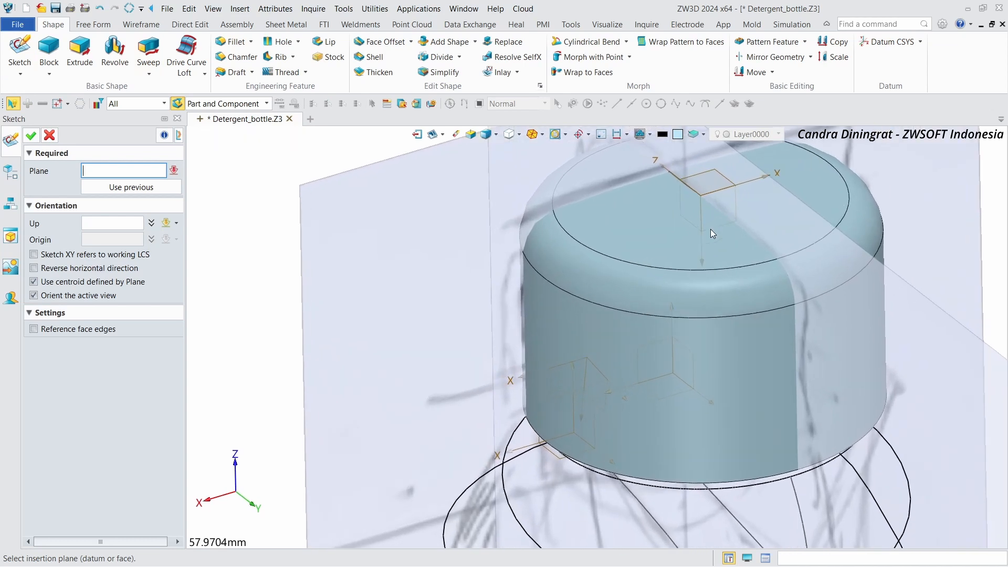
right_click(723, 226)
left_click(764, 227)
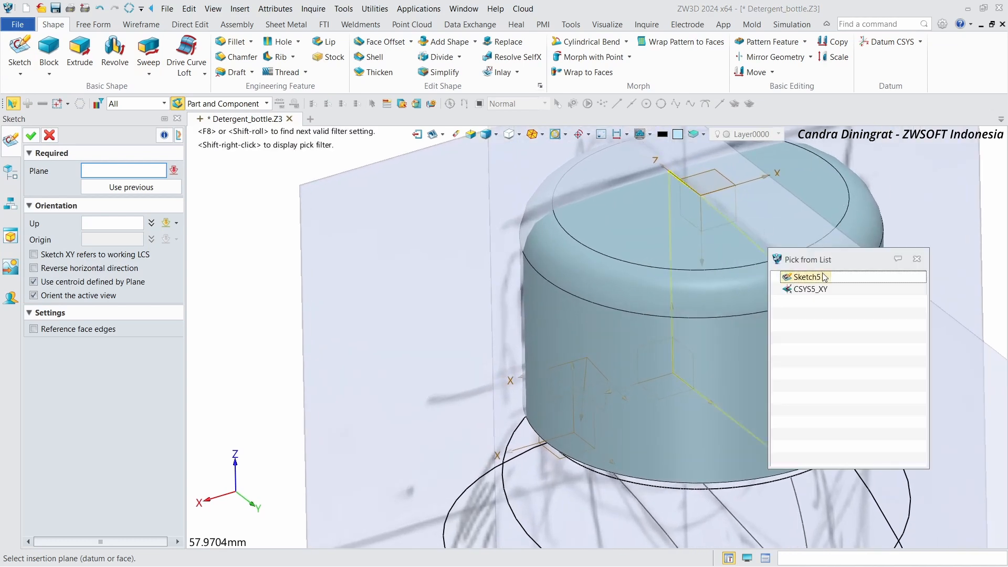
left_click(823, 292)
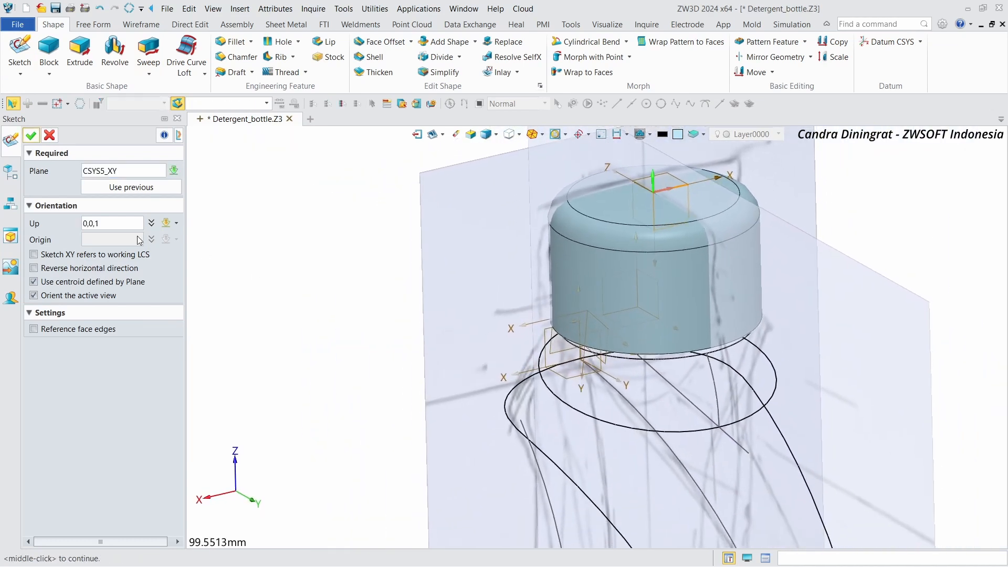
middle_click(251, 211)
scroll(640, 288, "up", 3)
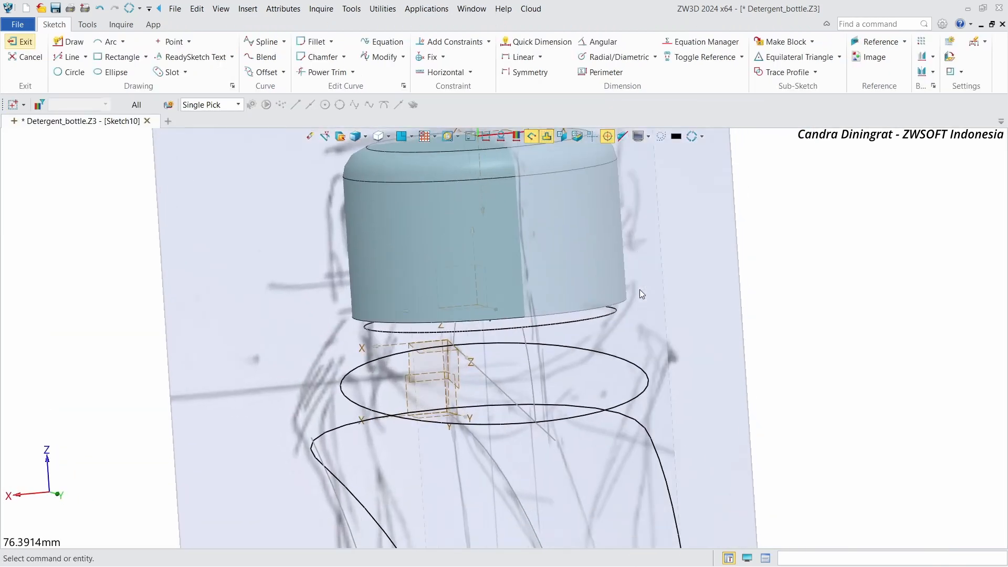
Step: Add the projected curve as a construction reference curve in the sketch
right_click_drag(640, 289, 492, 292)
scroll(493, 291, "up", 2)
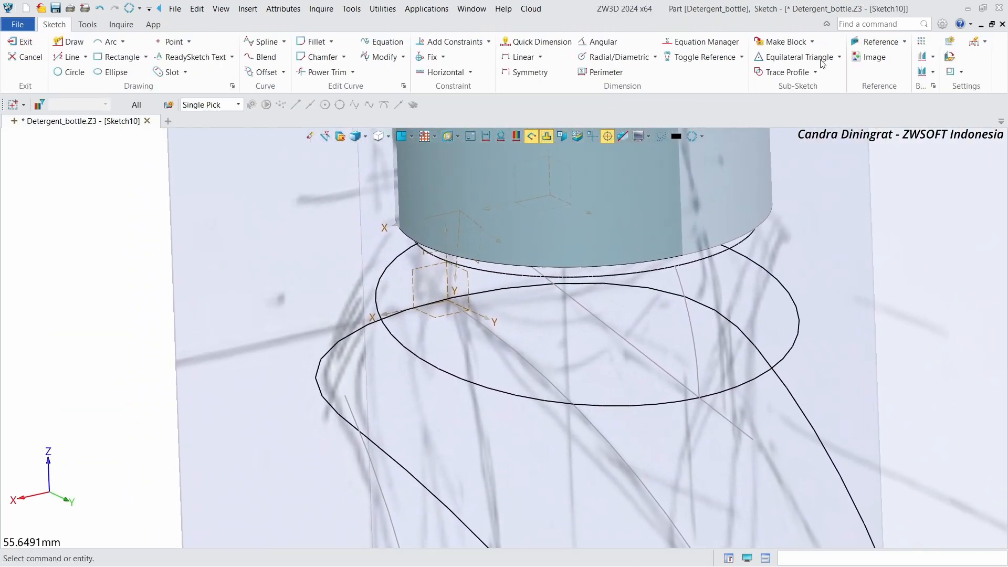
left_click(878, 41)
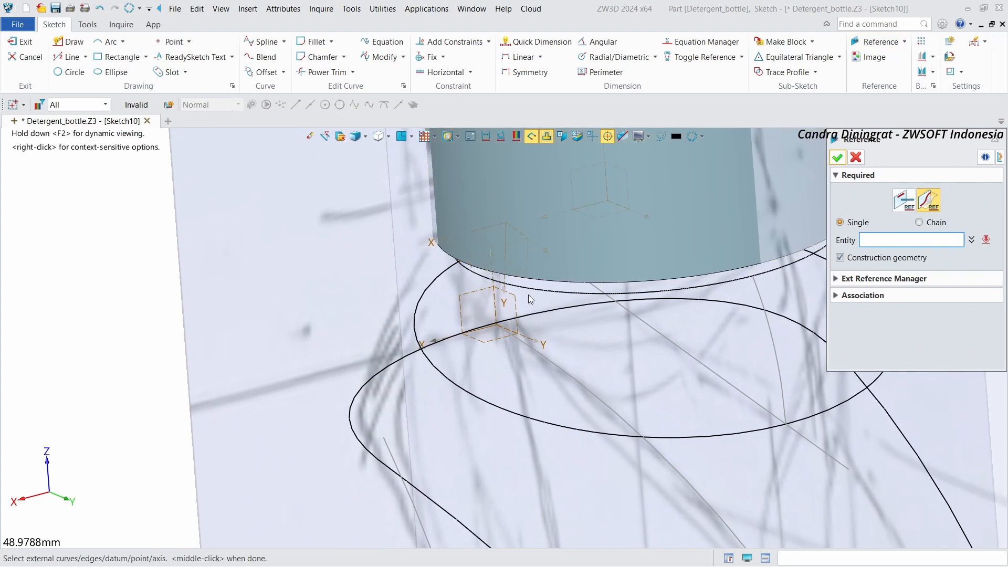
left_click(457, 388)
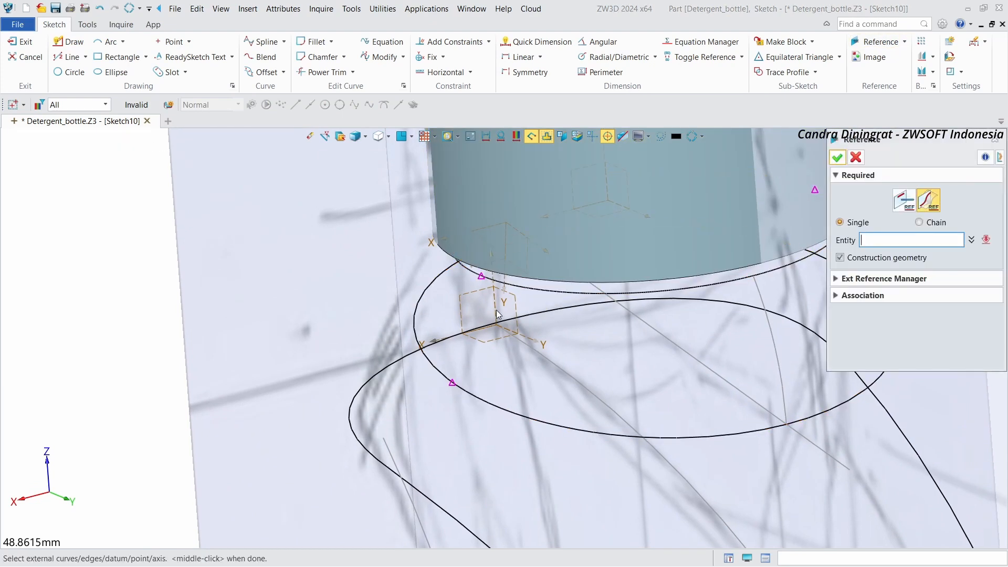
left_click(1000, 140)
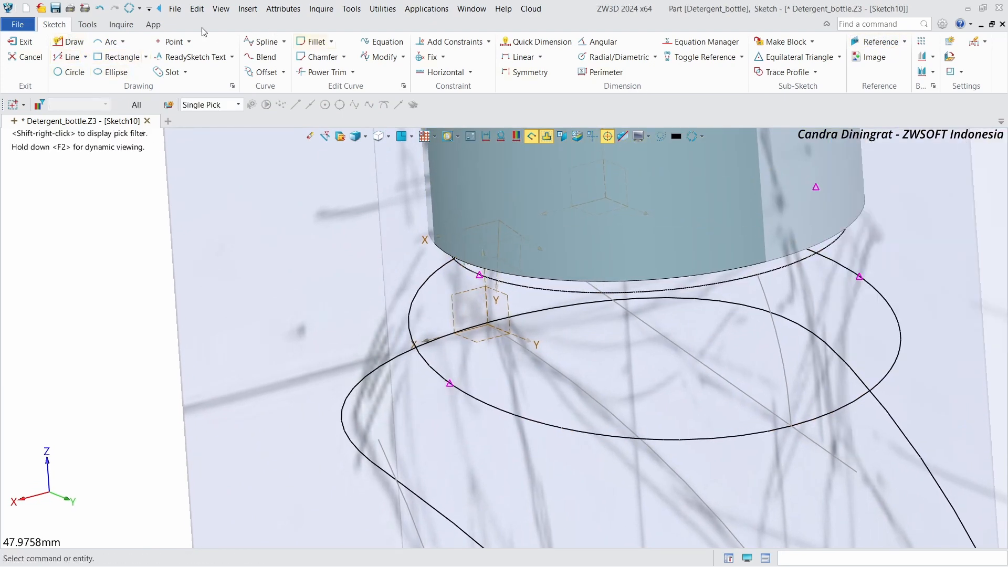
Step: Draw a three-point spline from the neck's base circle down to the projected curve, adjust its middle point, and exit the sketch
left_click(261, 41)
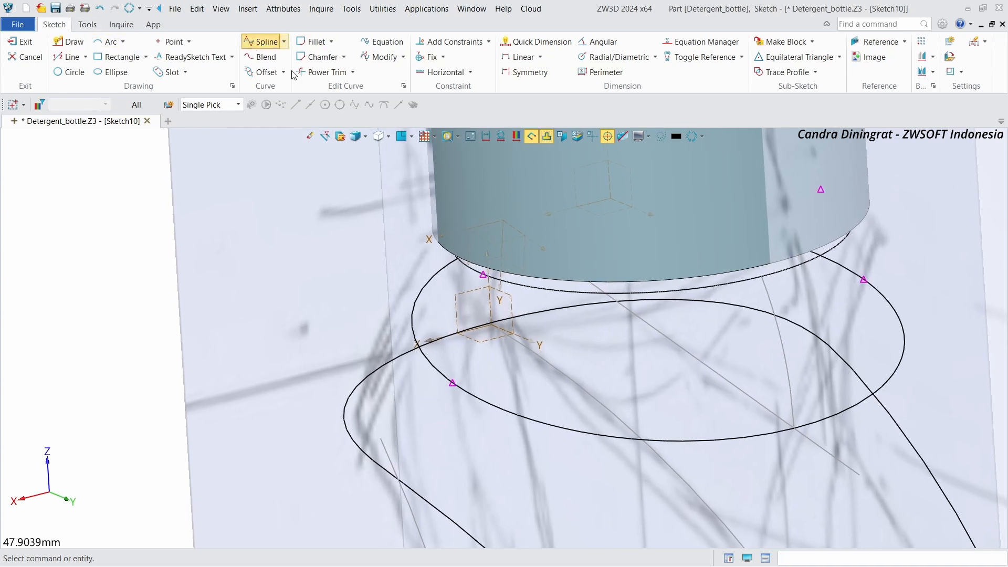
left_click(492, 281)
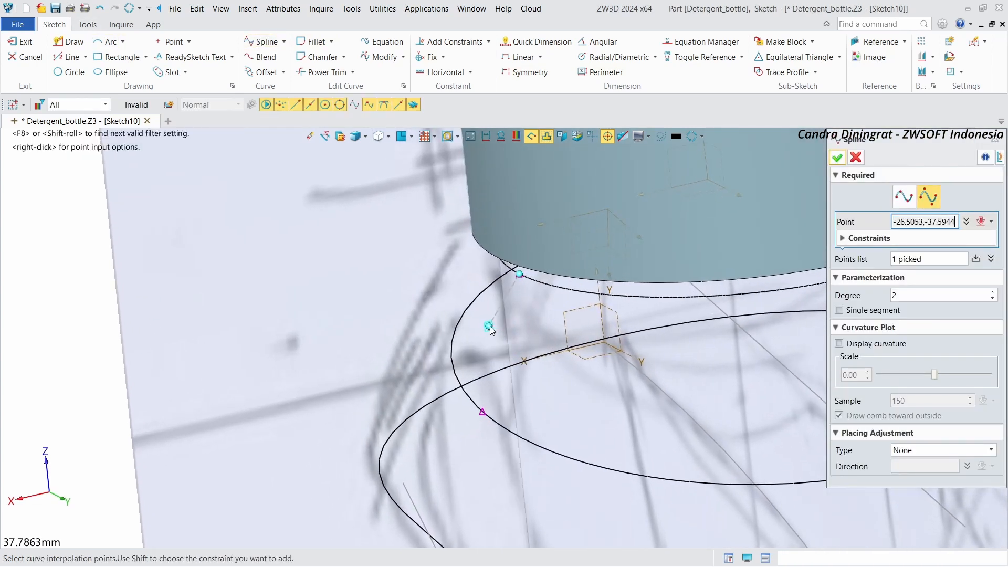
left_click(489, 330)
left_click(480, 409)
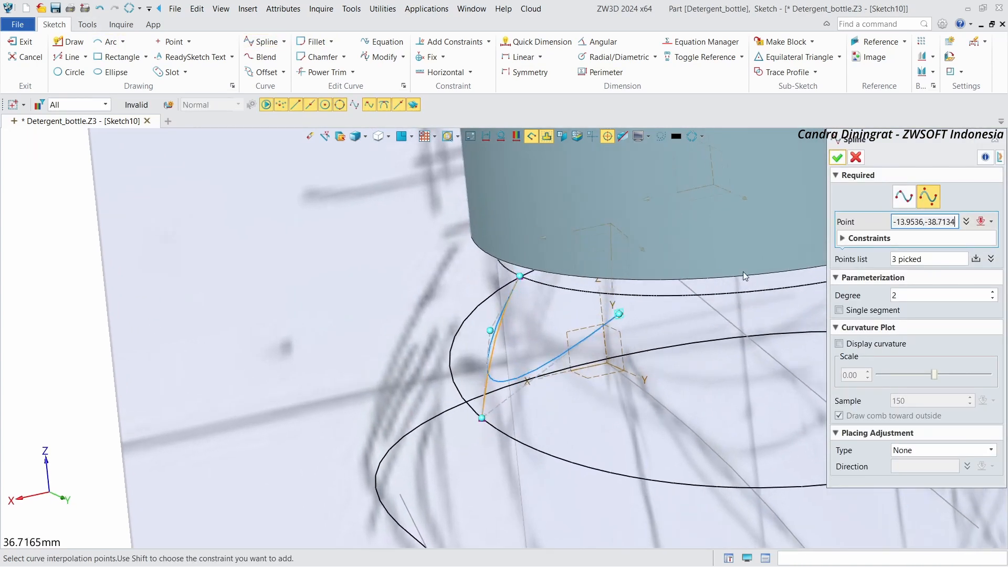
left_click(843, 159)
right_click_drag(564, 283, 517, 286)
scroll(520, 284, "up", 2)
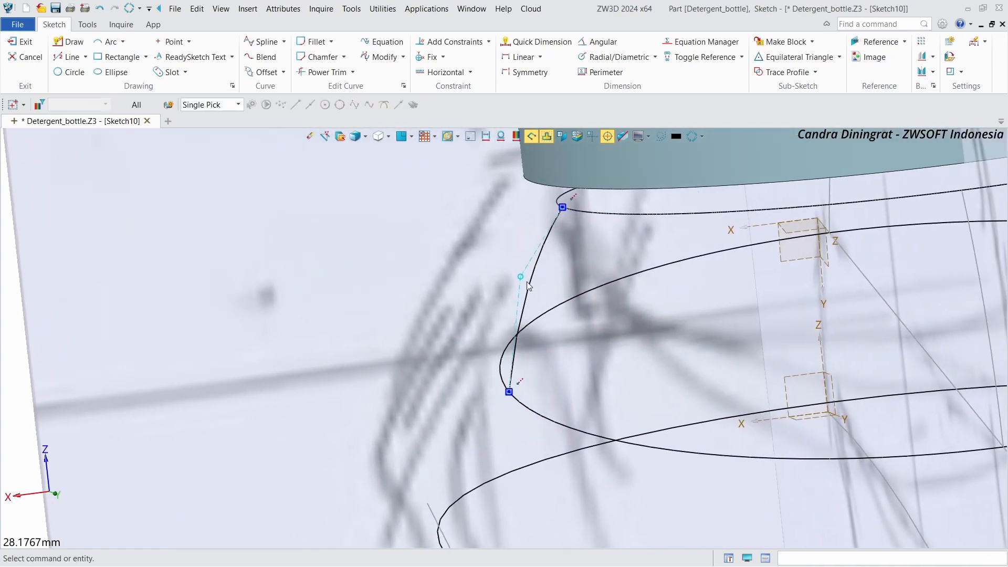
left_click_drag(521, 276, 516, 284)
right_click_drag(517, 284, 538, 284)
scroll(504, 284, "down", 2)
left_click(17, 48)
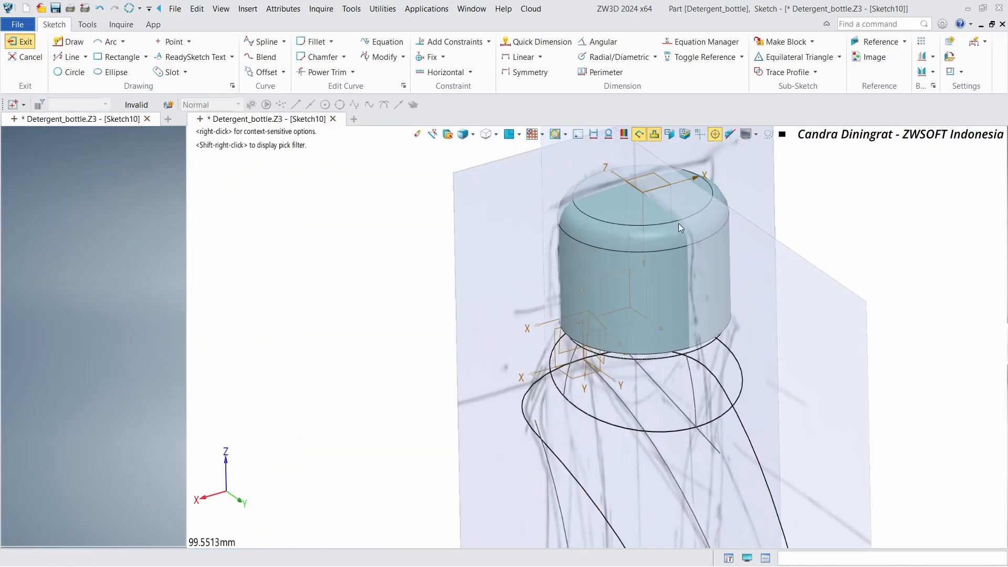
Step: Mirror the new spline across a datum plane to the opposite side of the neck
left_click(775, 57)
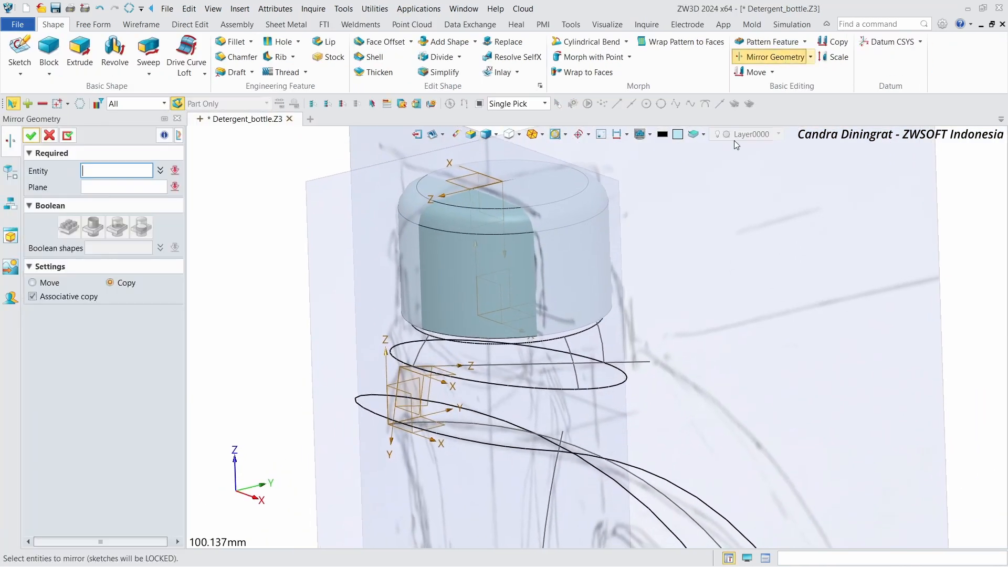
scroll(573, 351, "up", 3)
left_click(575, 337)
right_click_drag(575, 337, 192, 167)
scroll(192, 167, "up", 5)
left_click(556, 285)
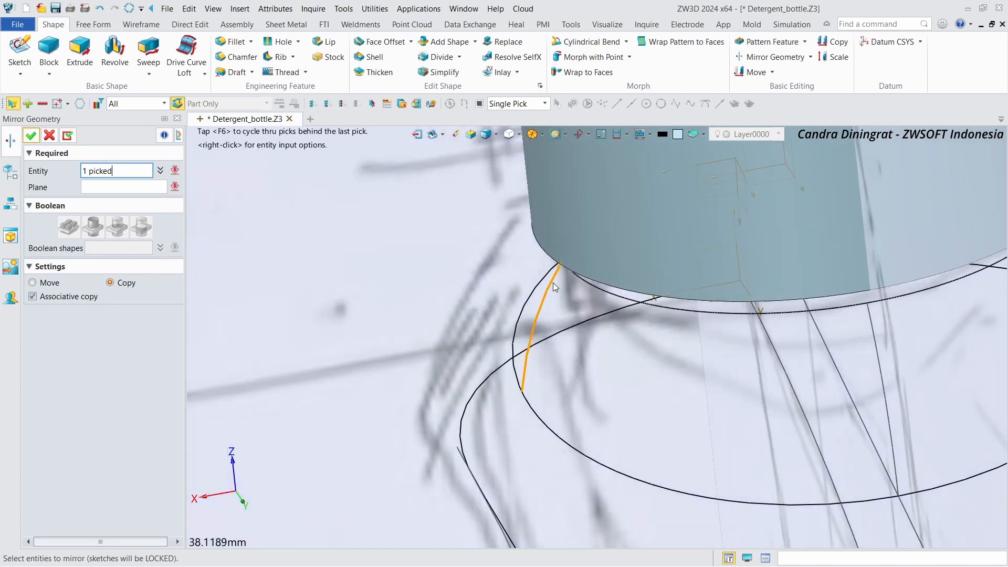
scroll(553, 283, "down", 5)
right_click_drag(424, 240, 528, 247)
scroll(494, 314, "up", 3)
scroll(493, 312, "up", 2)
left_click(519, 282)
scroll(525, 246, "down", 4)
left_click(30, 137)
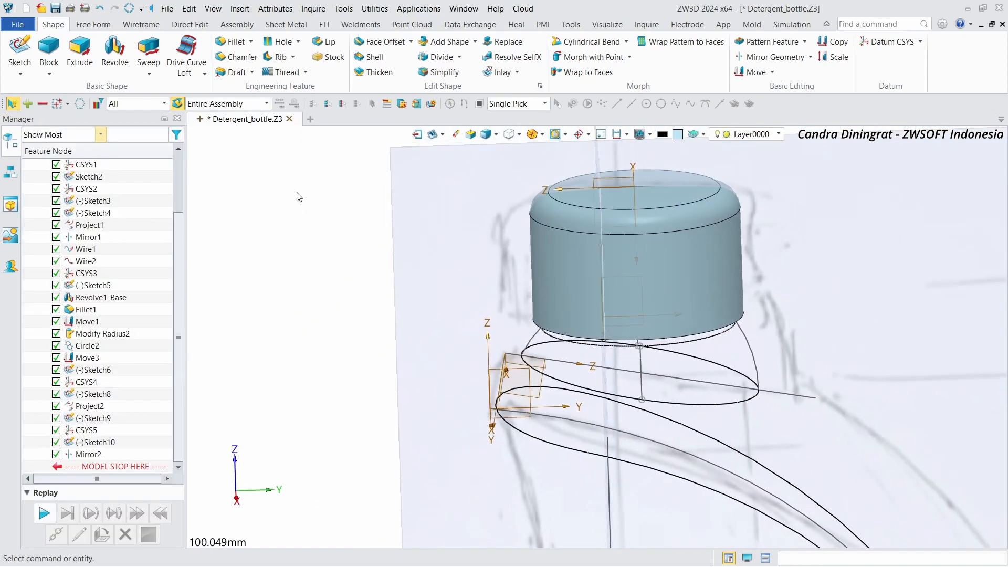
Step: Start a Curve Mesh and pick the four neck splines as U curves
right_click_drag(297, 195, 362, 192)
left_click(94, 24)
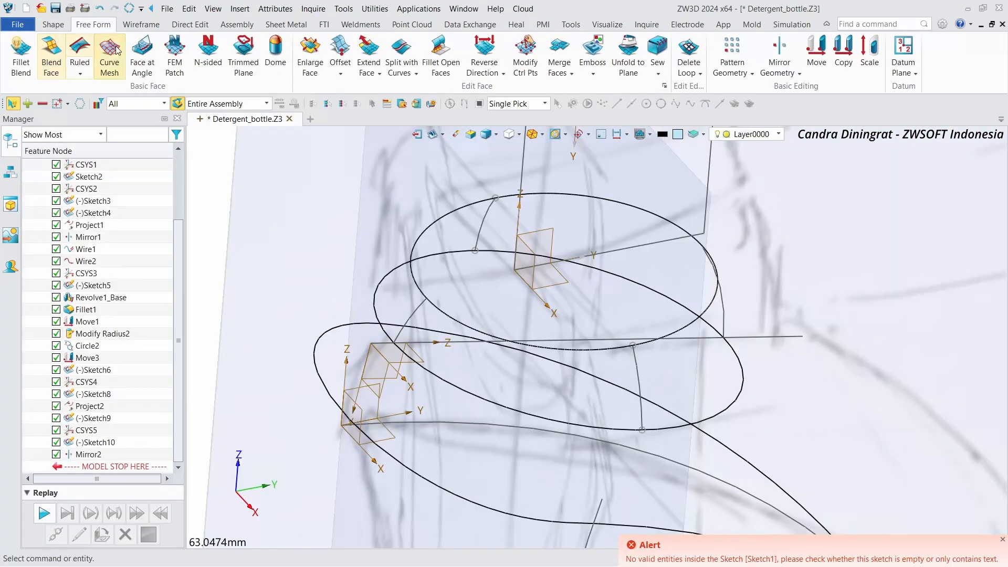
left_click(109, 57)
left_click(417, 277)
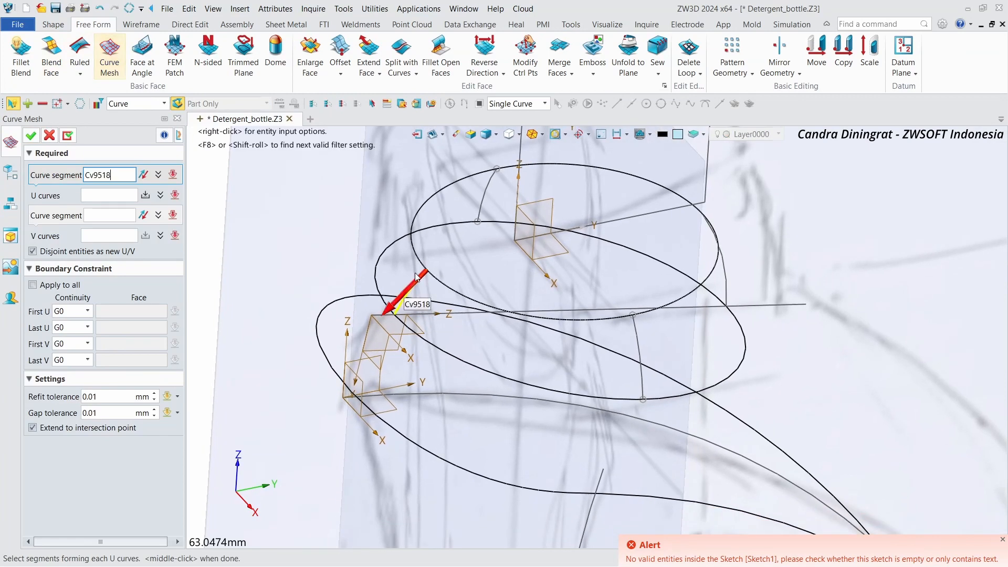
left_click(634, 328)
middle_click(635, 327)
right_click_drag(762, 257, 743, 252)
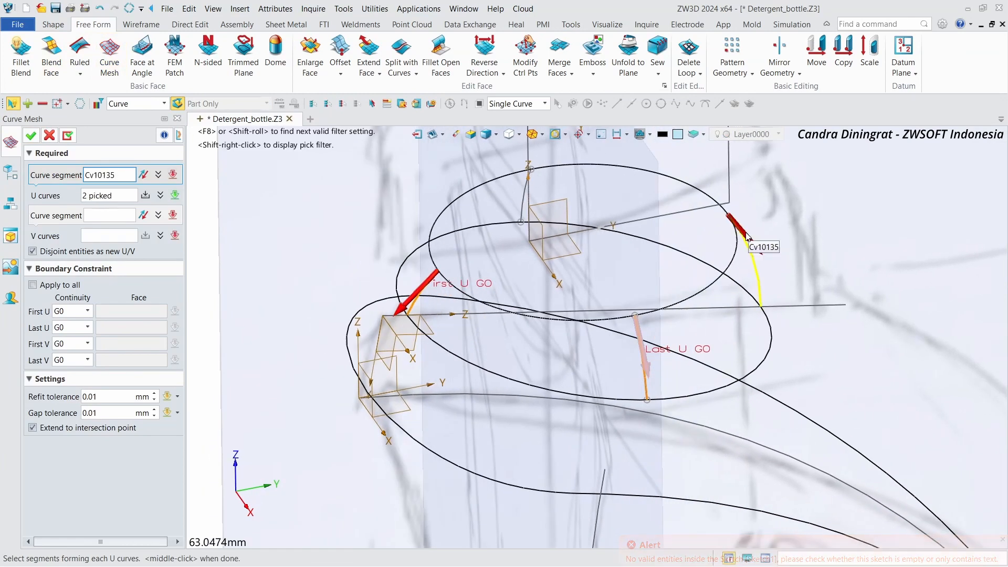
left_click(746, 238)
right_click_drag(529, 188, 514, 186)
left_click(513, 186)
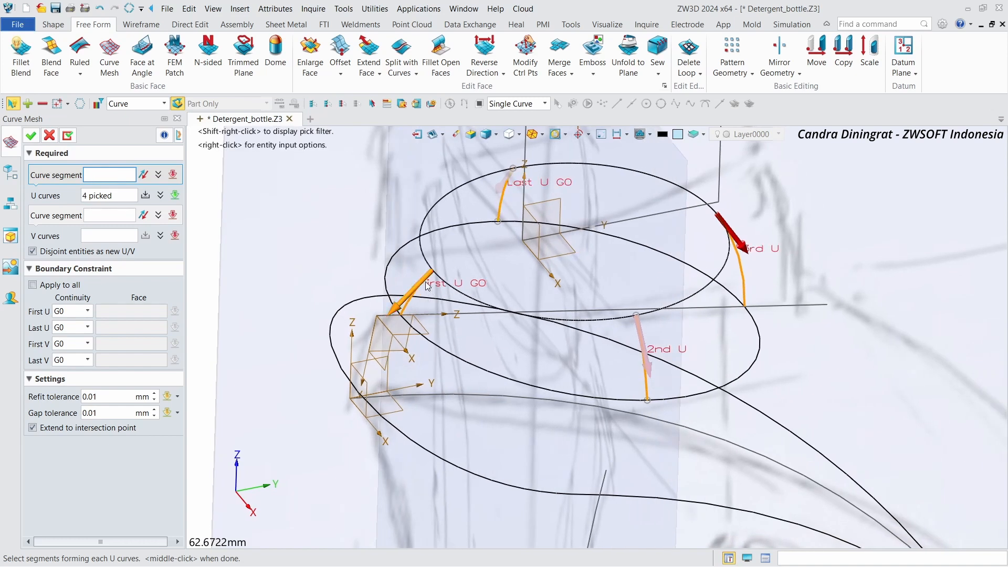
scroll(426, 285, "up", 5)
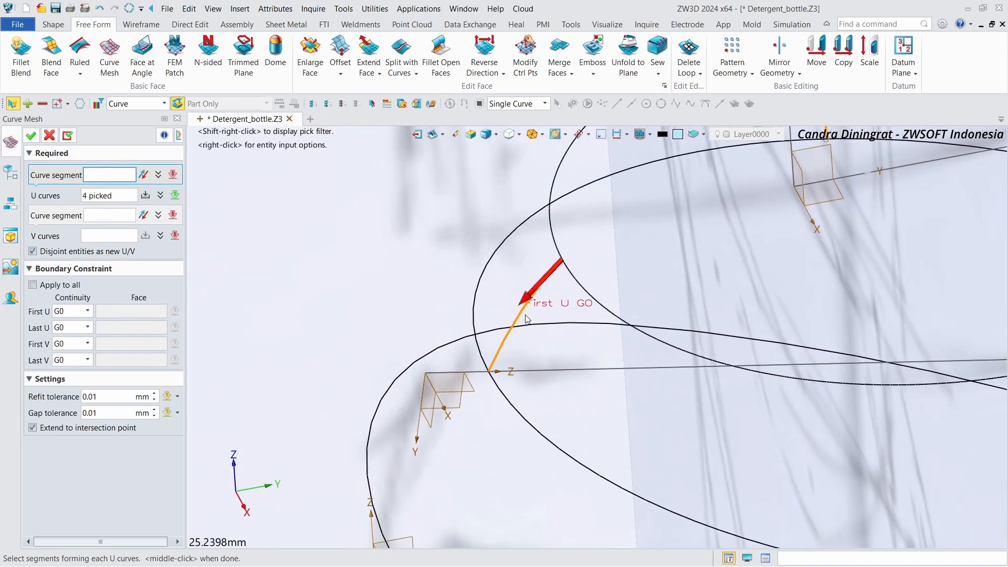
left_click(513, 325)
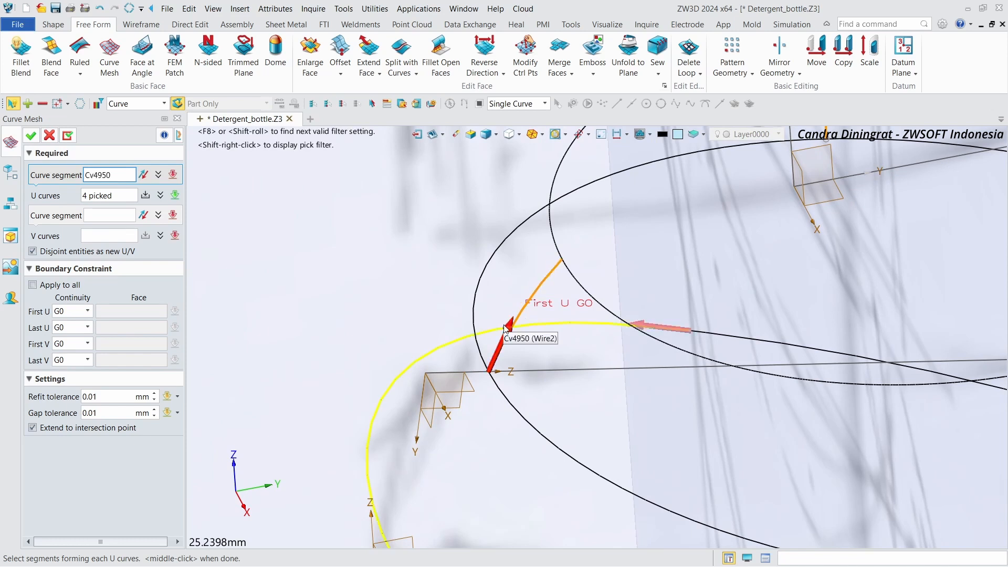
scroll(507, 307, "down", 1)
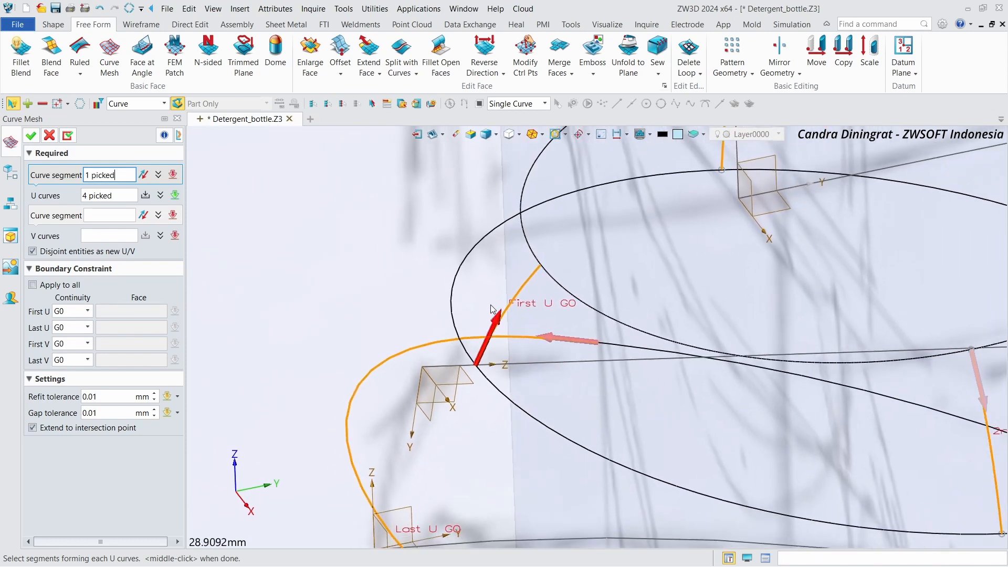
left_click(528, 338)
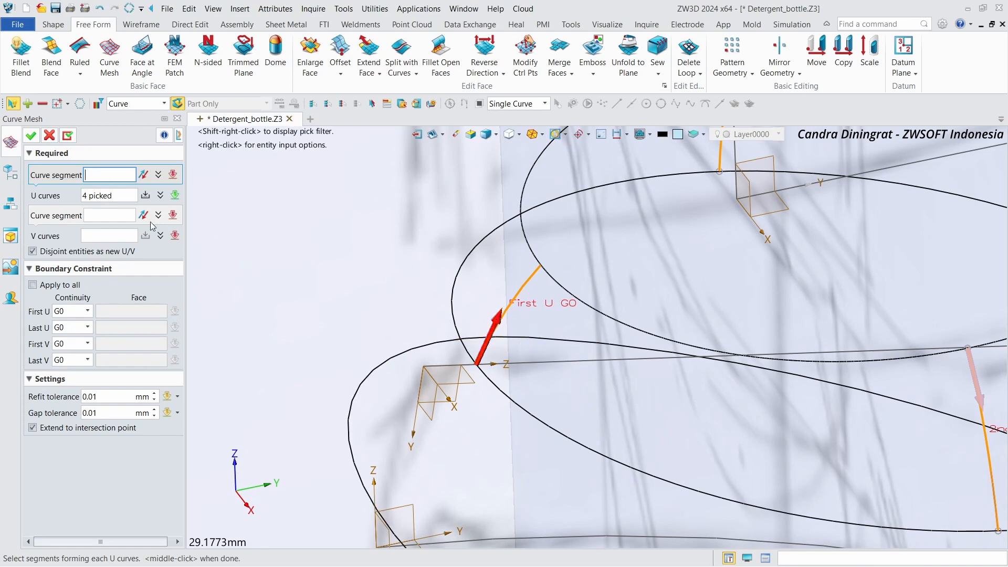
Step: Set the neck's base circle and the projected curve as V curves and complete the curve mesh
left_click(105, 229)
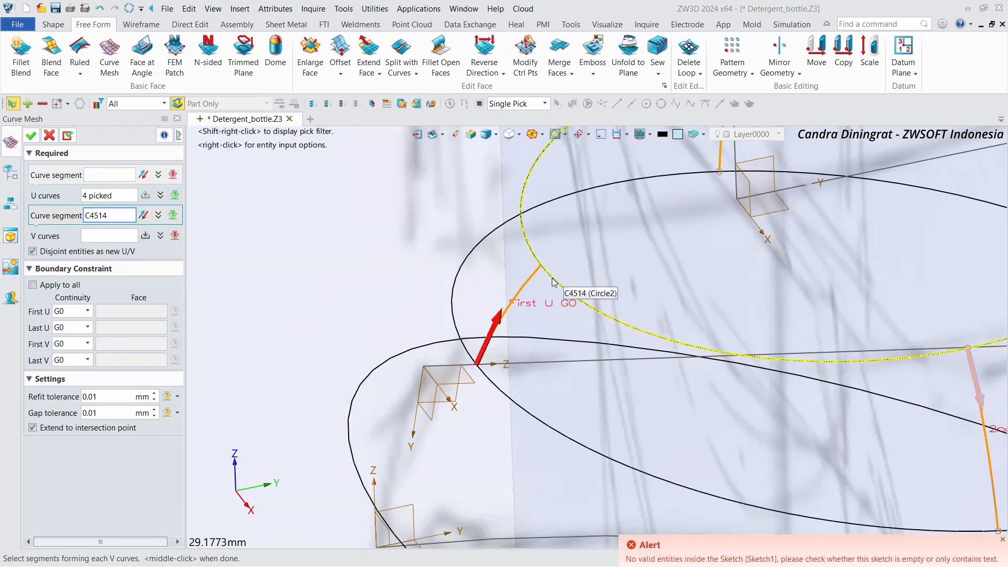
left_click(553, 282)
scroll(538, 287, "down", 5)
mouse_move(504, 297)
right_mouse_down()
mouse_move(467, 273)
mouse_move(387, 271)
right_mouse_up()
scroll(387, 271, "down", 6)
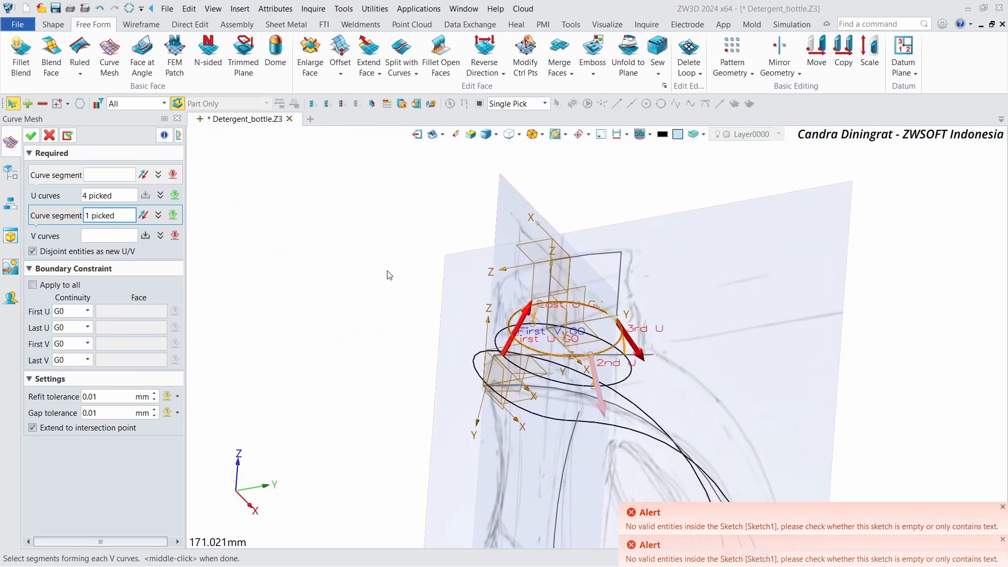
scroll(389, 275, "up", 5)
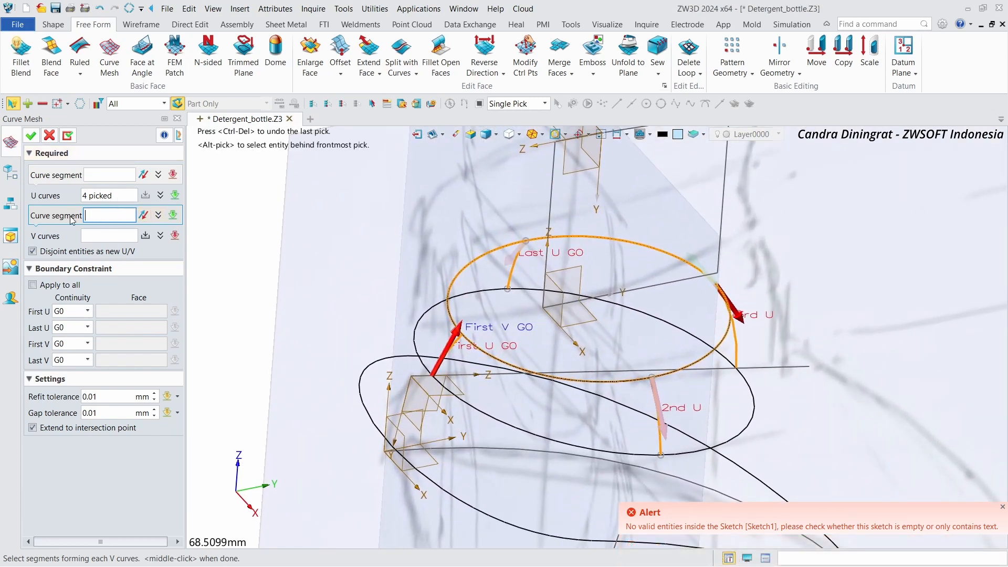
left_click(144, 105)
left_click(147, 134)
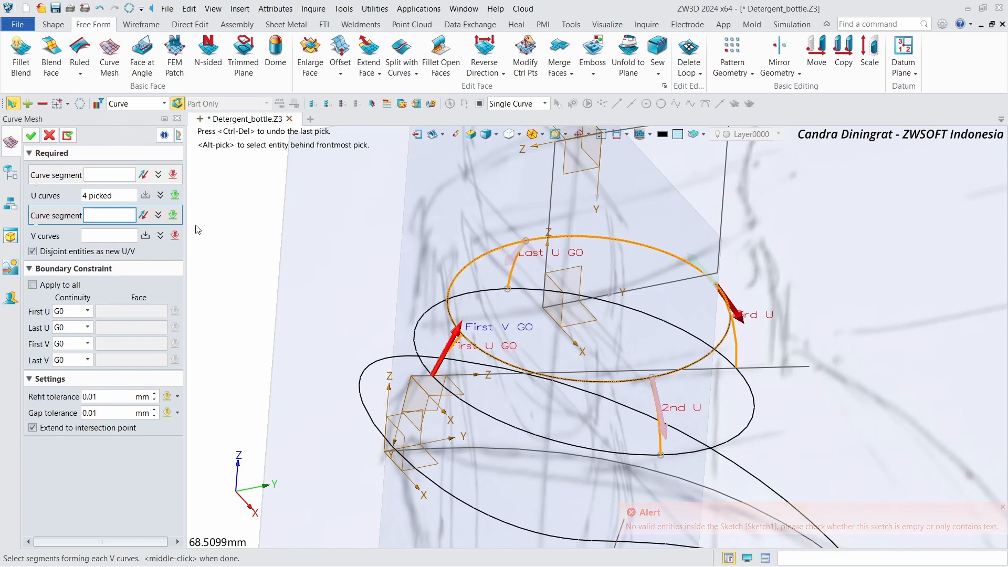
left_click(158, 215)
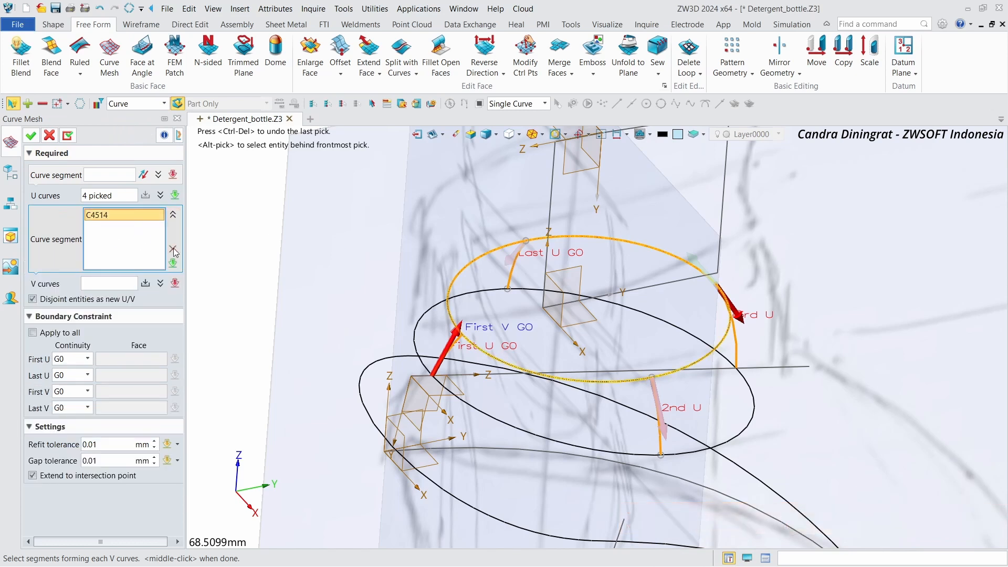
left_click(474, 345)
middle_click(395, 332)
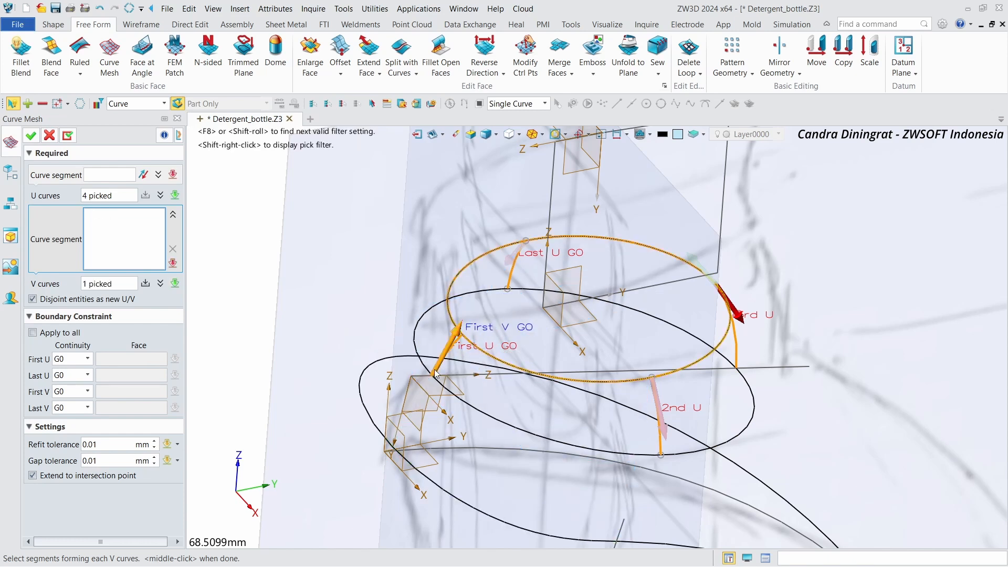
left_click(435, 373)
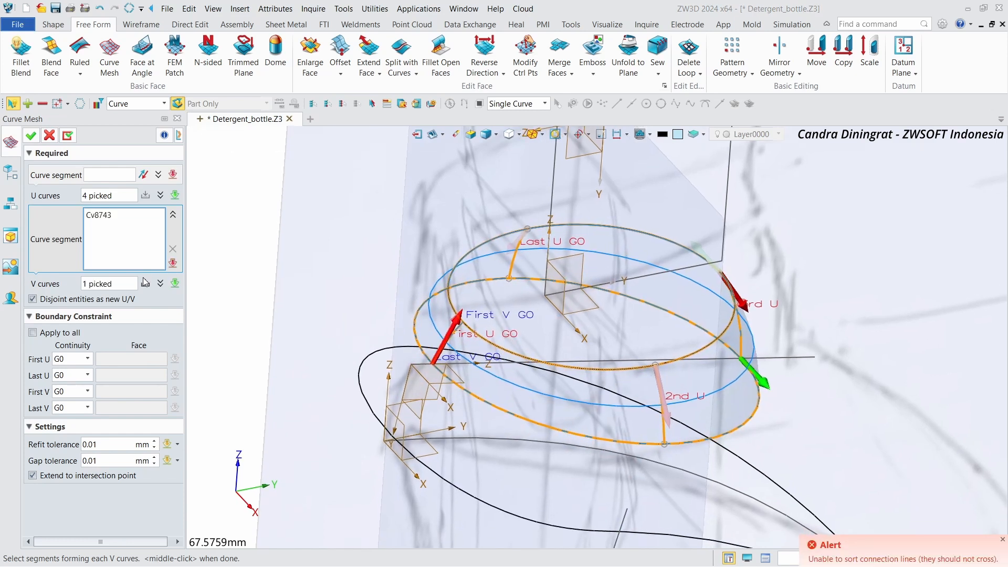
left_click(31, 135)
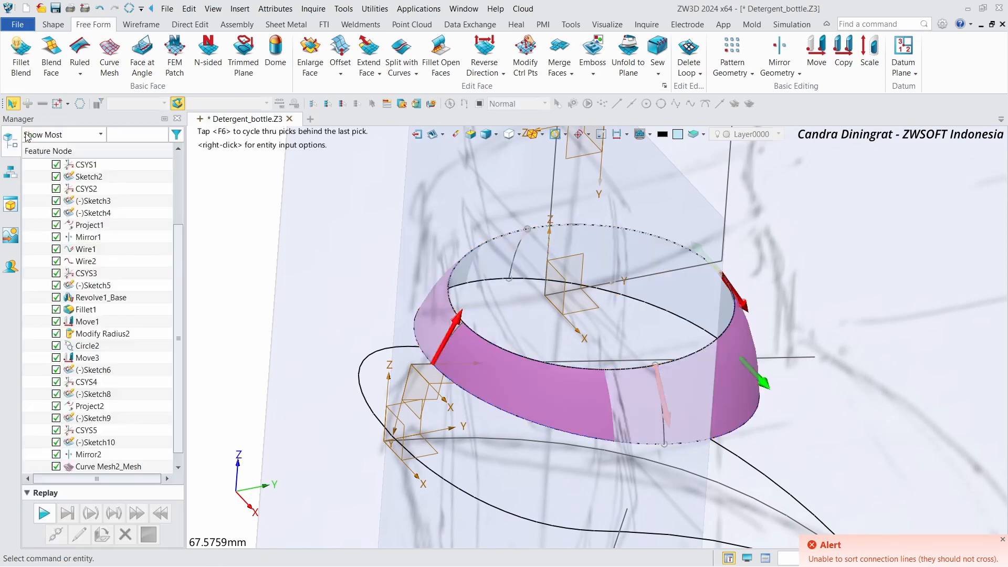
right_click_drag(373, 216, 289, 277)
left_click_drag(180, 238, 178, 156)
left_click(56, 188)
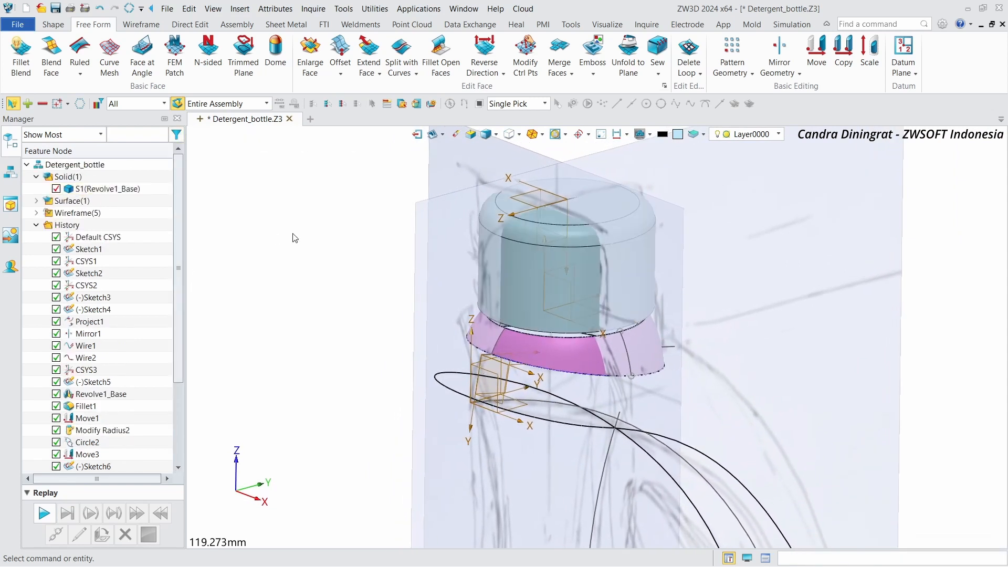
Step: Start a new sketch on the CSYS1_YZ plane
right_click_drag(294, 238, 315, 298)
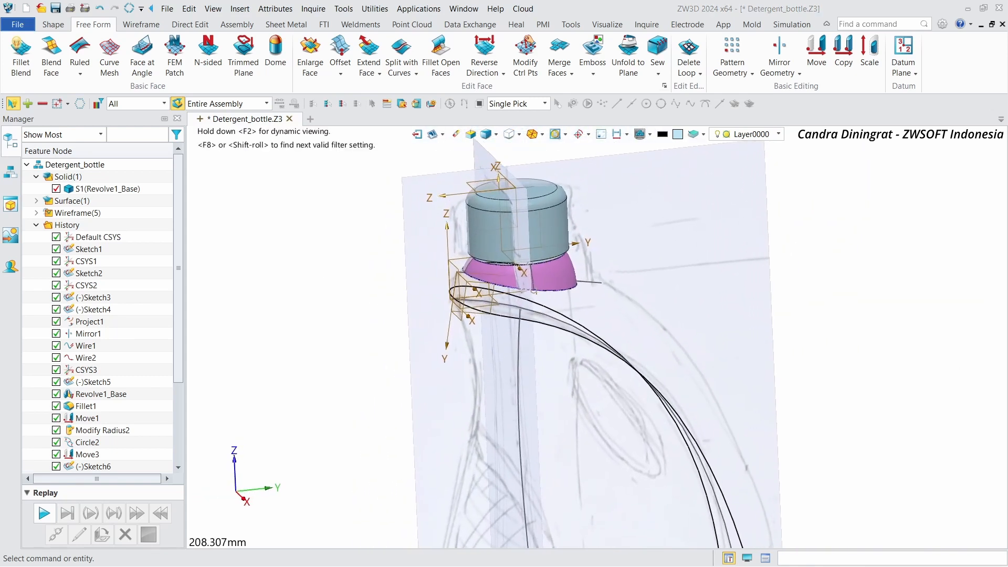
scroll(368, 210, "down", 2)
left_click(52, 25)
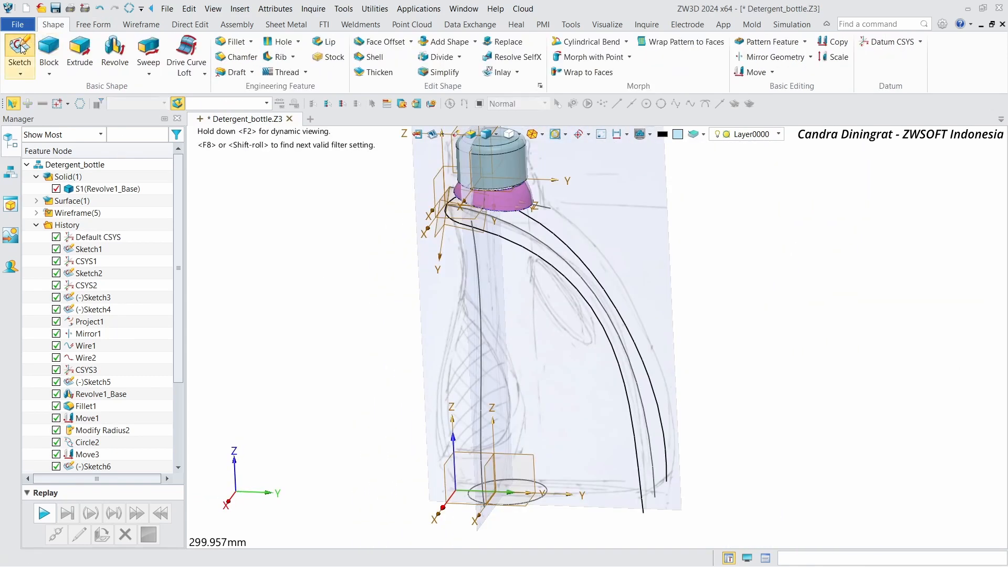
left_click(19, 50)
left_click(527, 465)
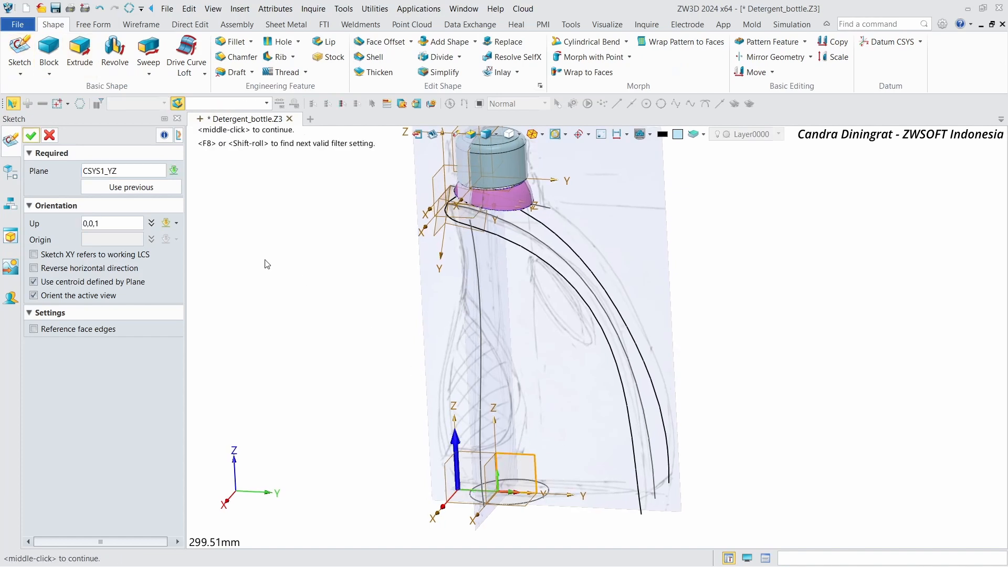
left_click(31, 137)
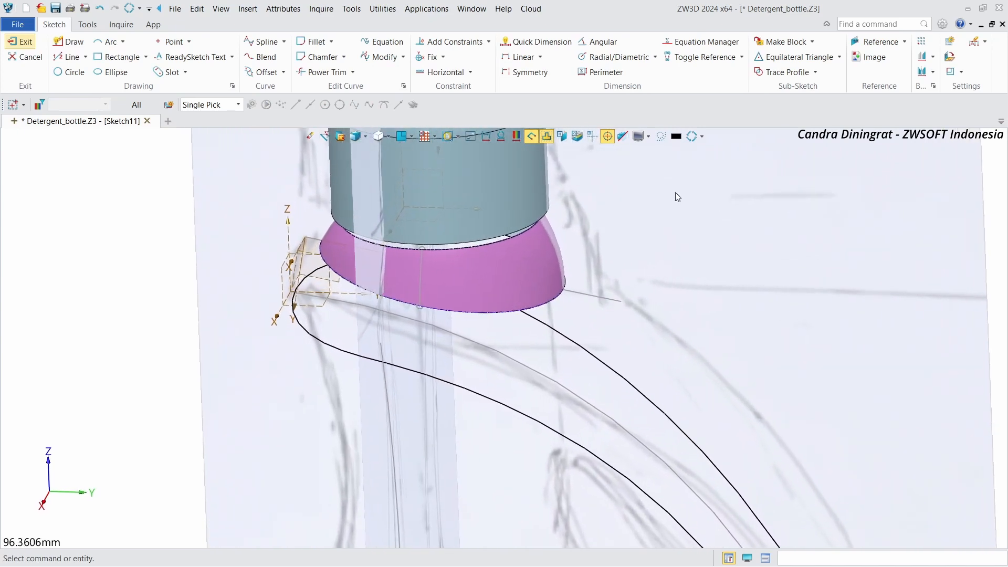
Step: Reference the curve mesh's lower boundary edge into the sketch as construction geometry
left_click(869, 44)
left_click(534, 292)
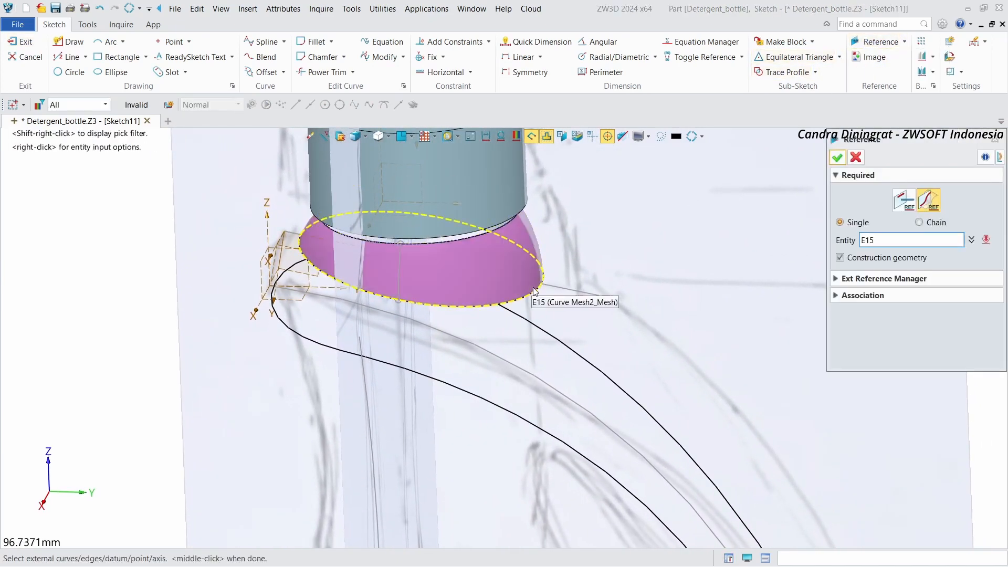
middle_click(537, 296)
scroll(615, 313, "down", 6)
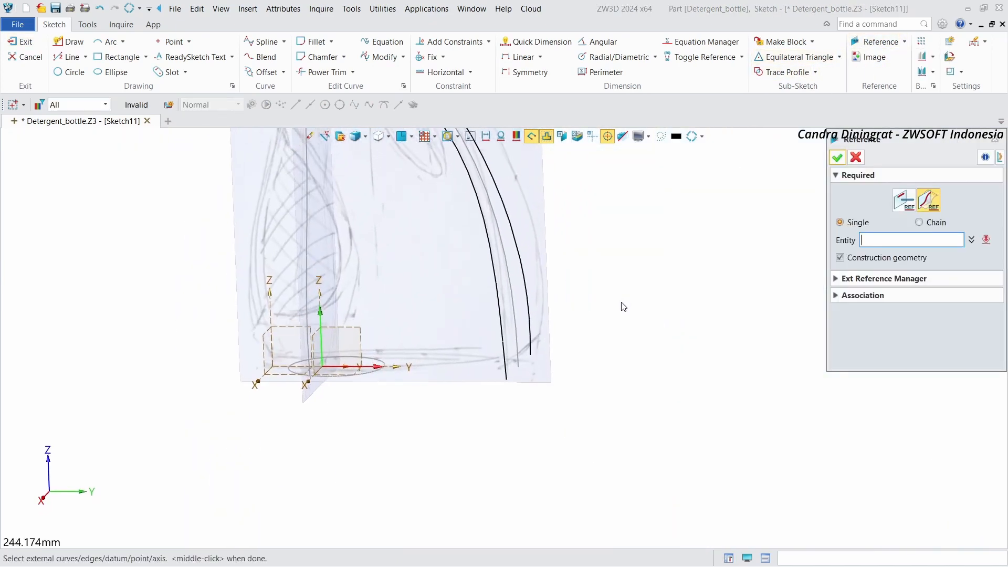
scroll(623, 307, "up", 2)
left_click(837, 158)
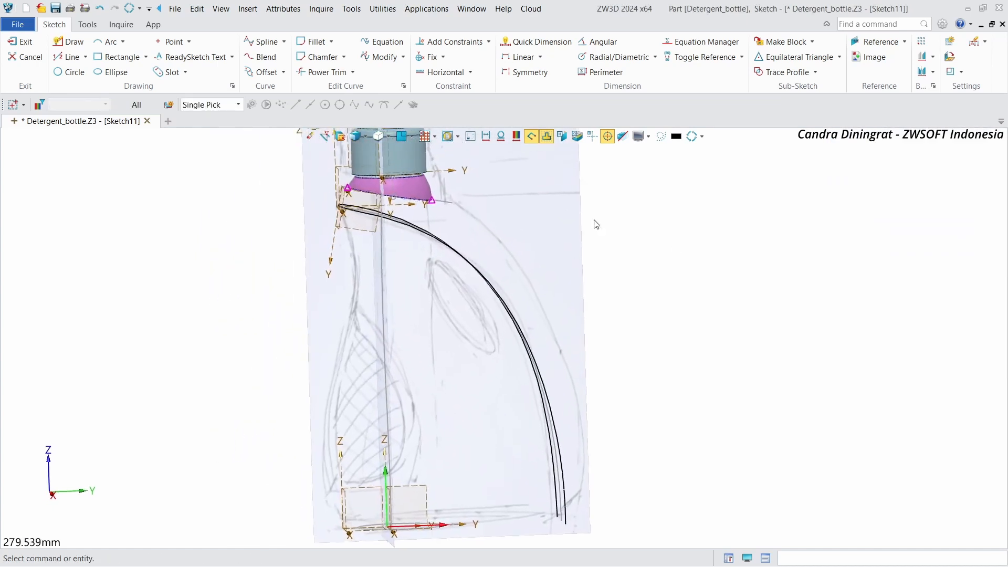
Step: Draw a degree 2 control-point spline from the referenced edge's end down toward the bottle's base
left_click(262, 42)
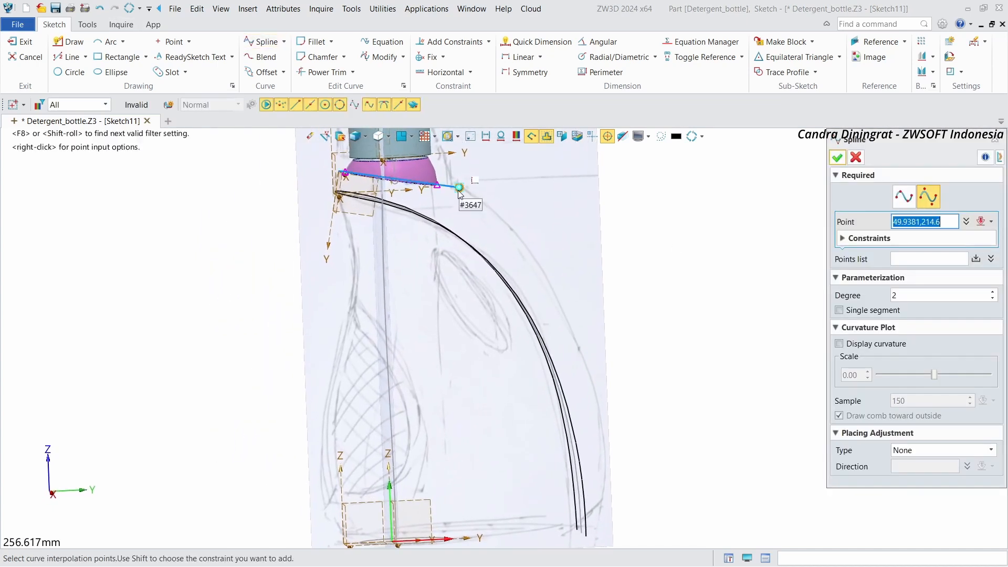
left_click(437, 184)
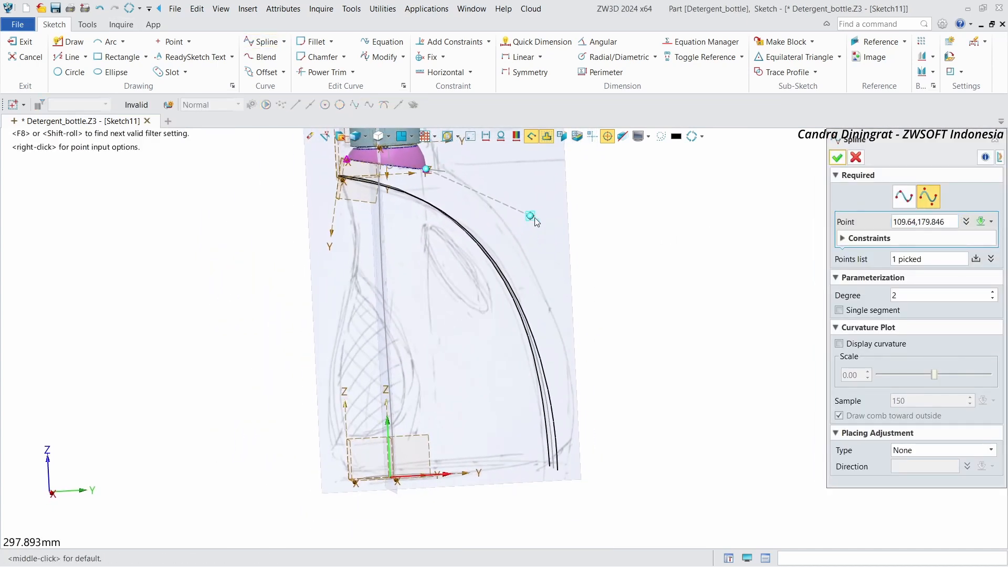
left_click(576, 339)
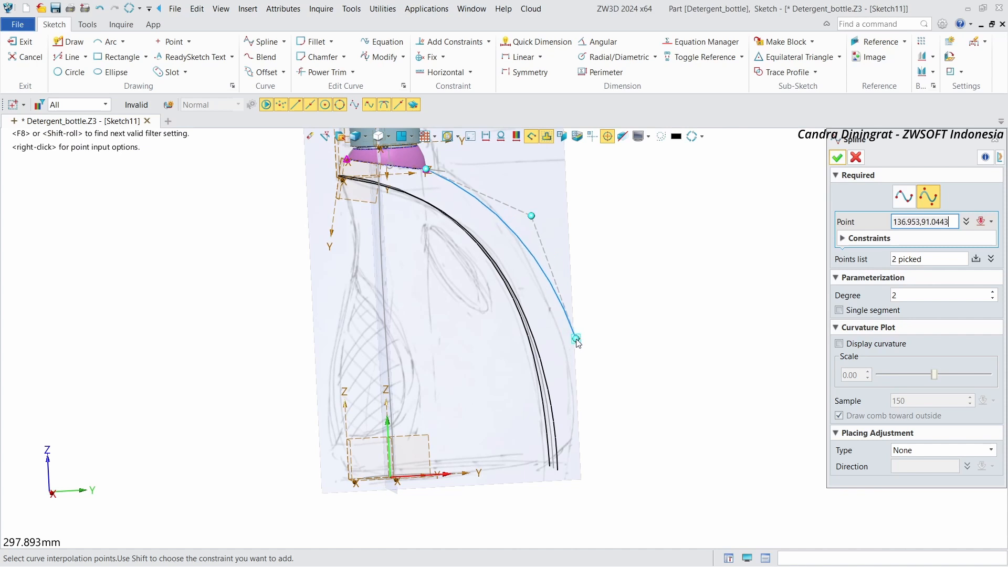
left_click(572, 462)
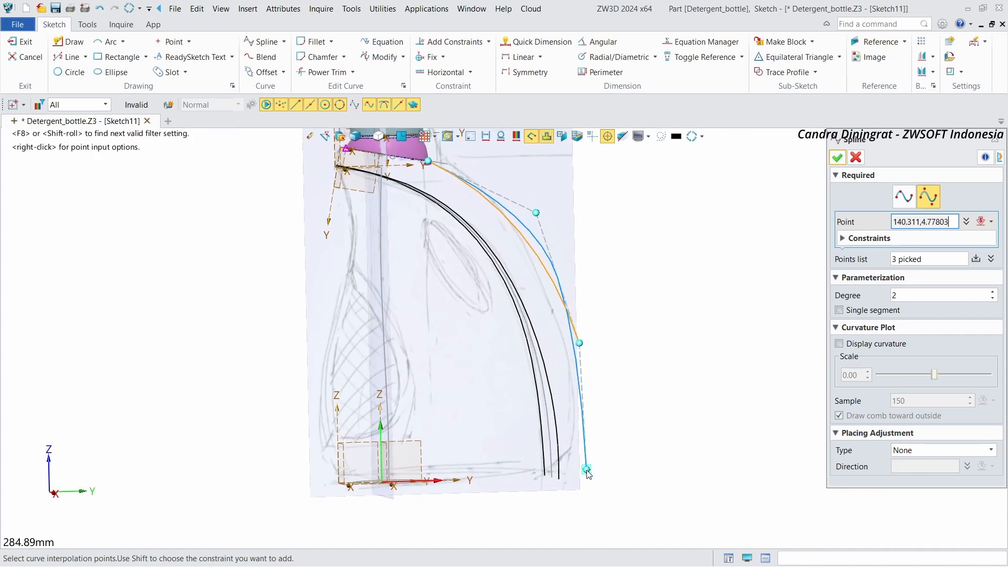
left_click(838, 159)
Step: Constrain the spline's lower end point onto the sketch's horizontal axis
right_click(721, 264)
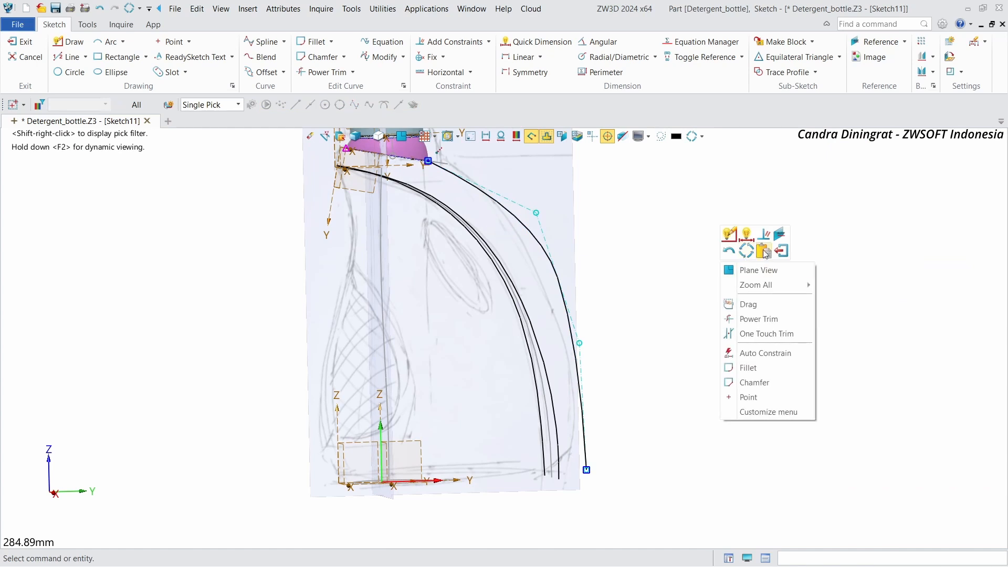
right_click(758, 201)
left_click(709, 203)
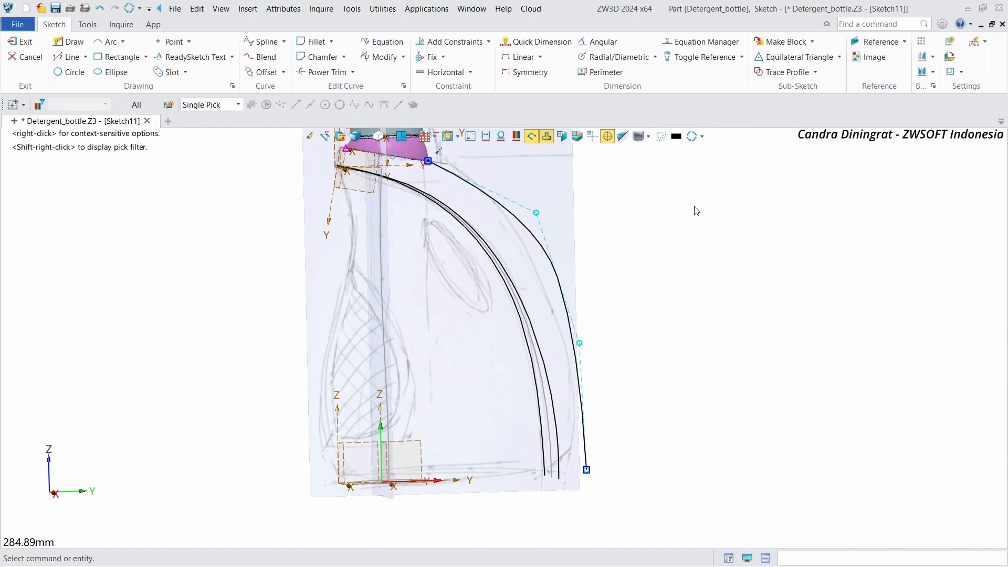
scroll(653, 283, "down", 2)
scroll(672, 258, "up", 1)
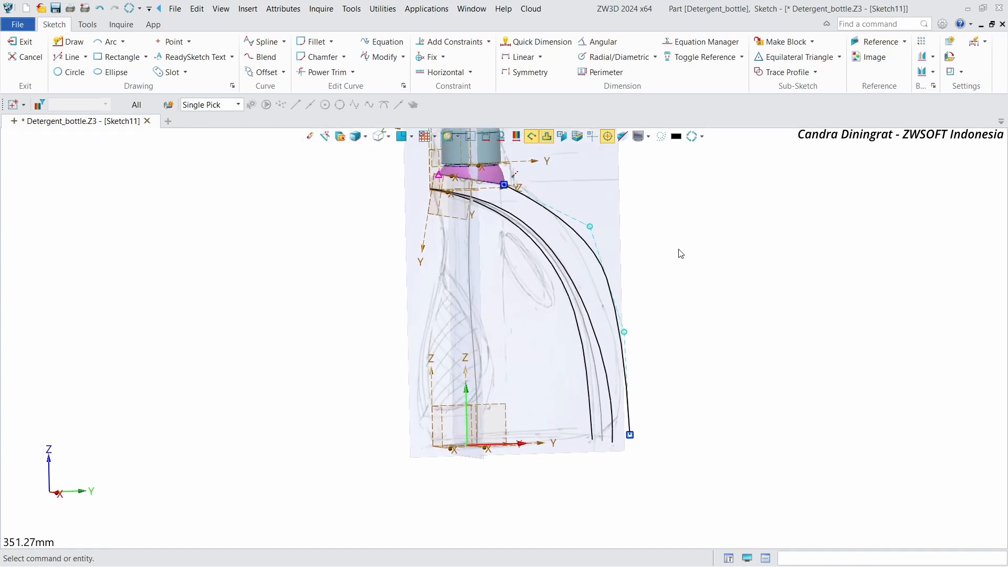
right_click_drag(678, 250, 728, 256)
right_click(728, 256)
left_click(781, 265)
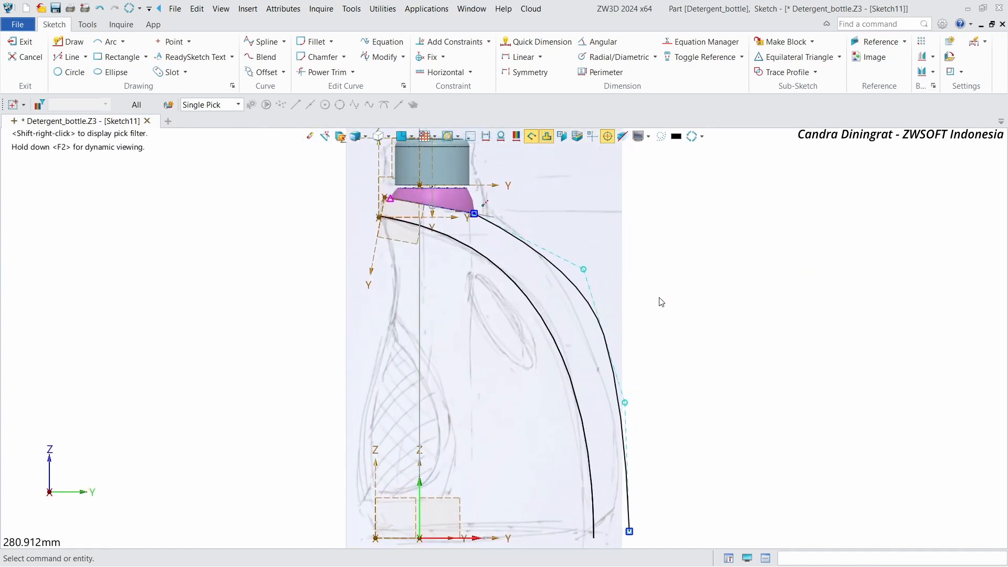
right_click(737, 364)
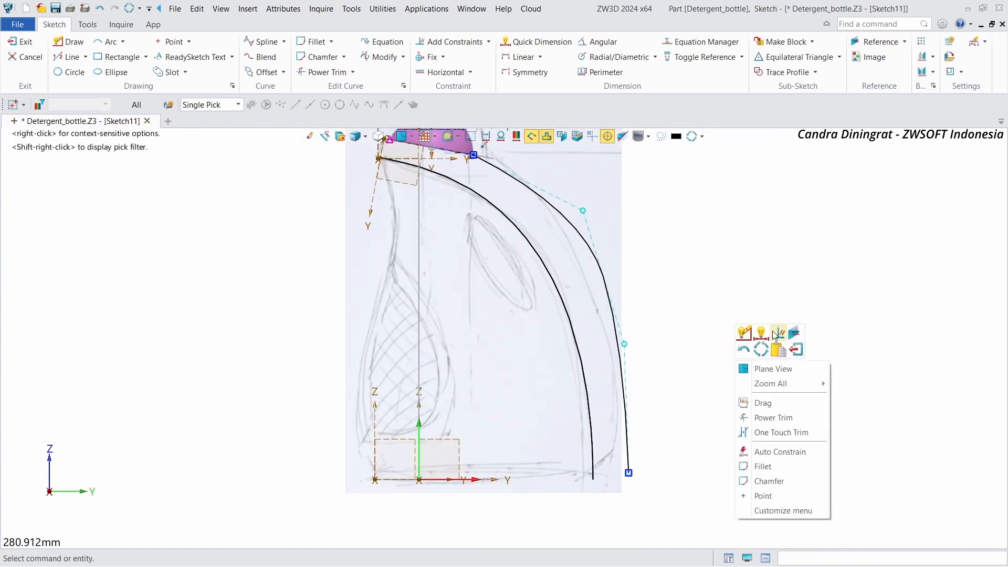
left_click(768, 452)
left_click(629, 473)
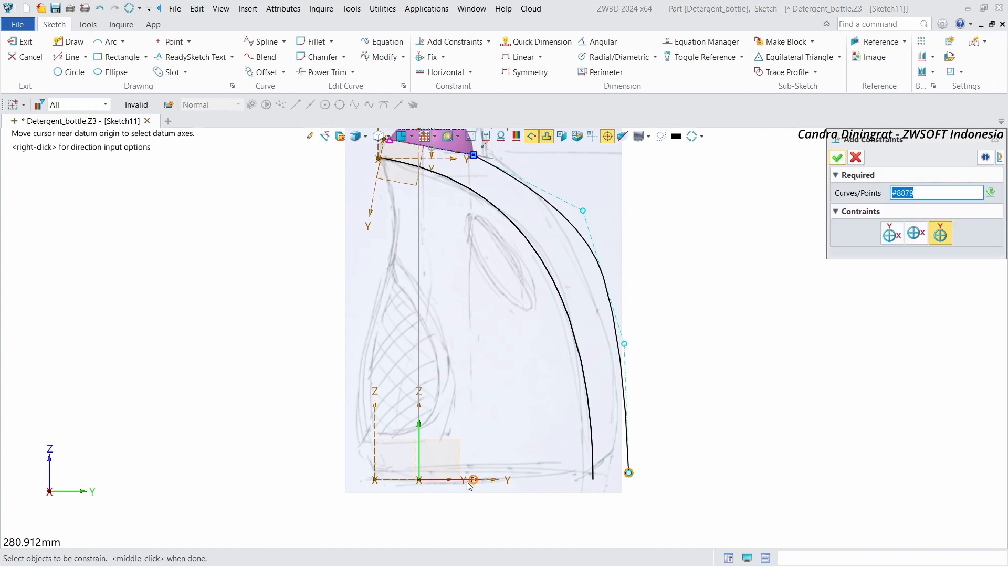
left_click(892, 225)
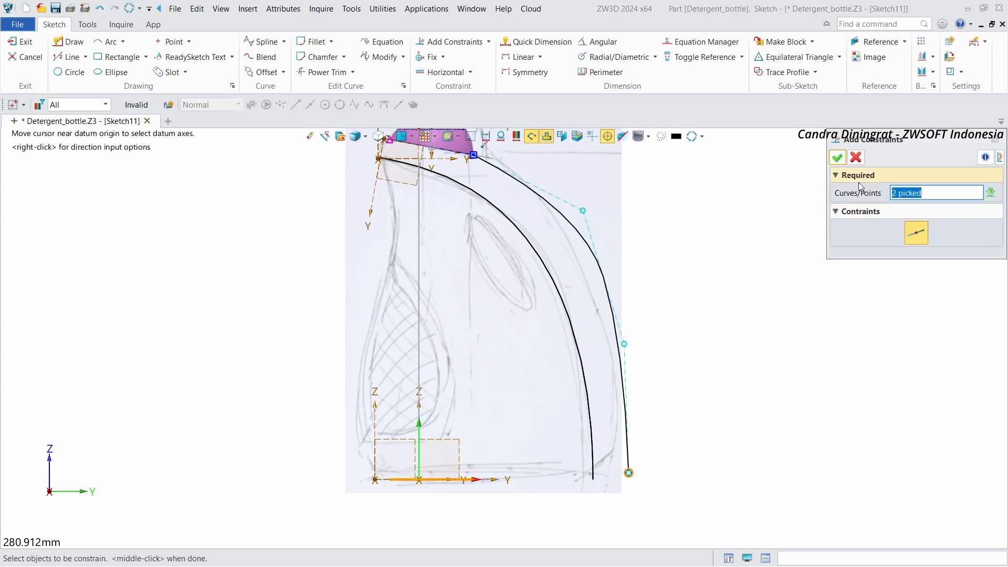
left_click(838, 157)
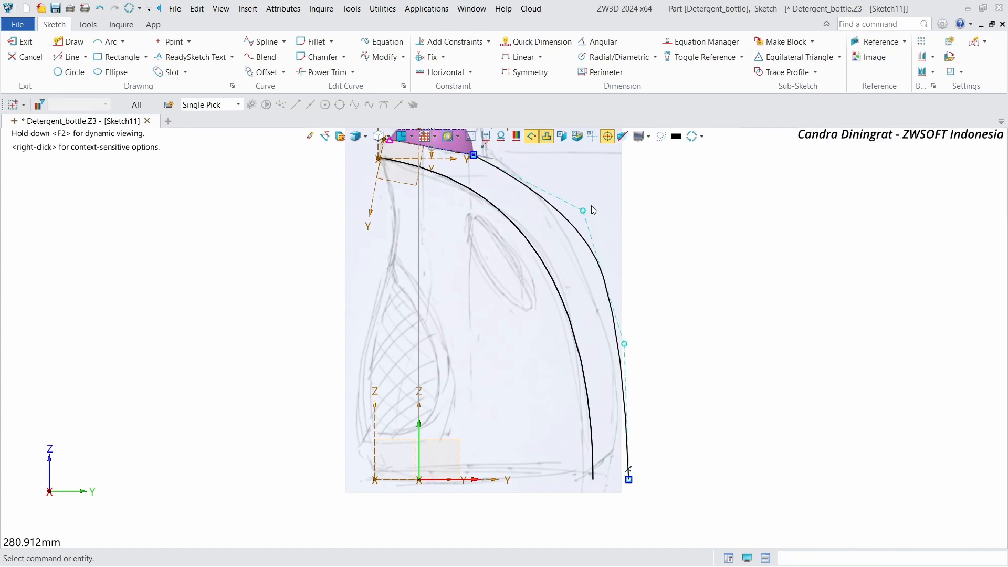
Step: Reshape the spline by dragging its control points and delete one of the middle control points
left_click_drag(584, 212, 568, 207)
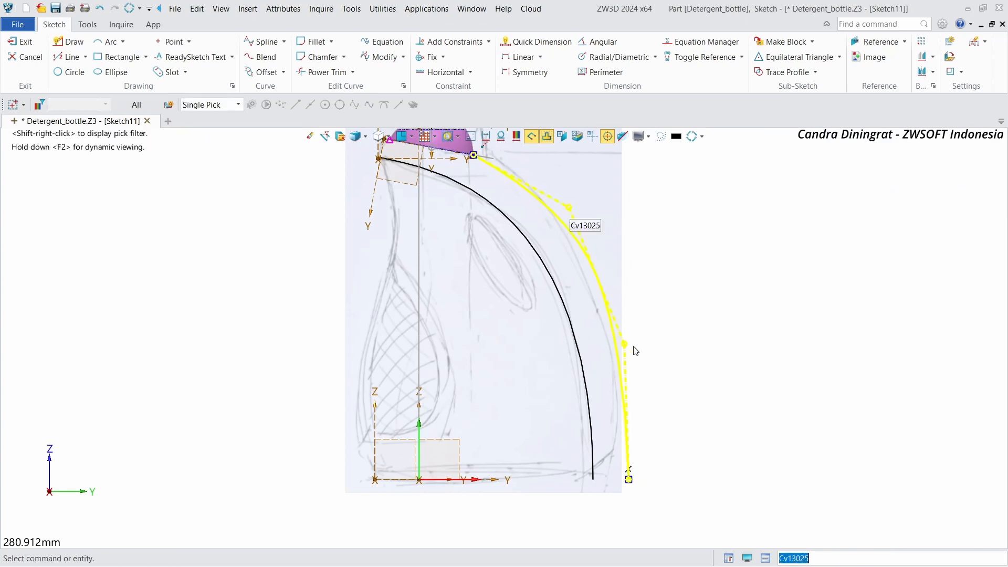
left_click_drag(624, 344, 609, 321)
left_click_drag(570, 208, 561, 209)
right_click(613, 320)
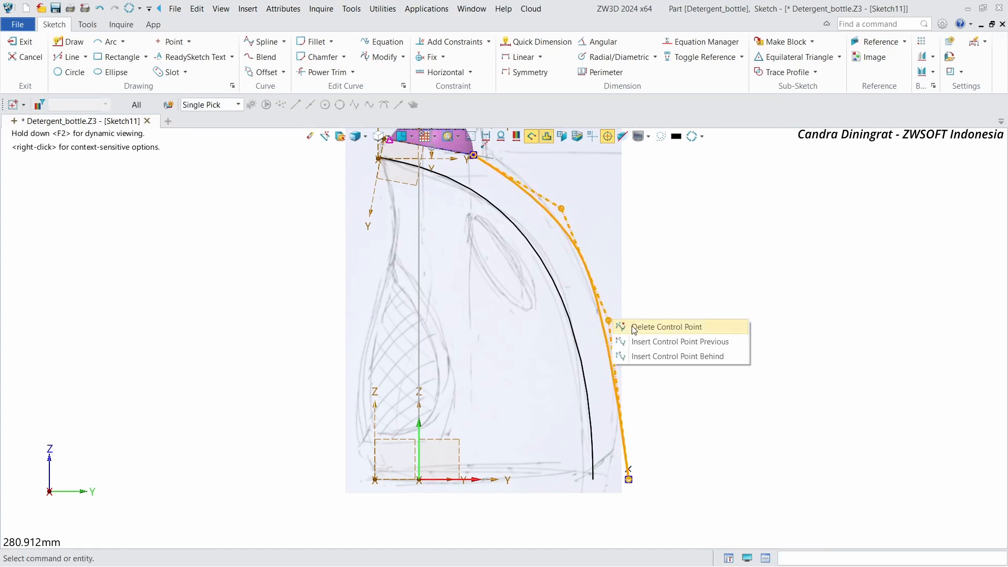
left_click(646, 327)
Step: Reposition the spline's remaining middle control point and lower end point to follow the bottle's side outline
left_click(603, 227)
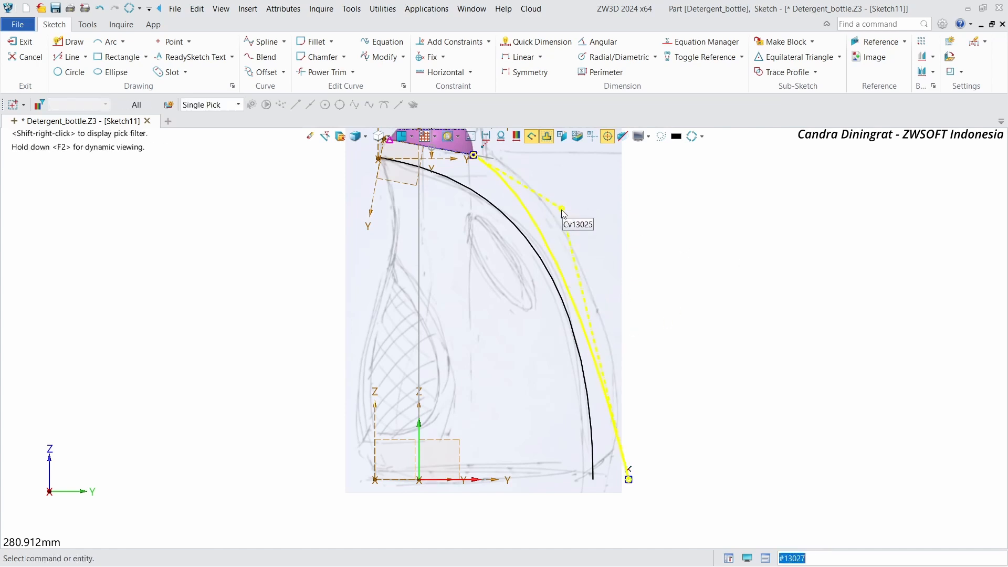
left_click_drag(562, 208, 618, 245)
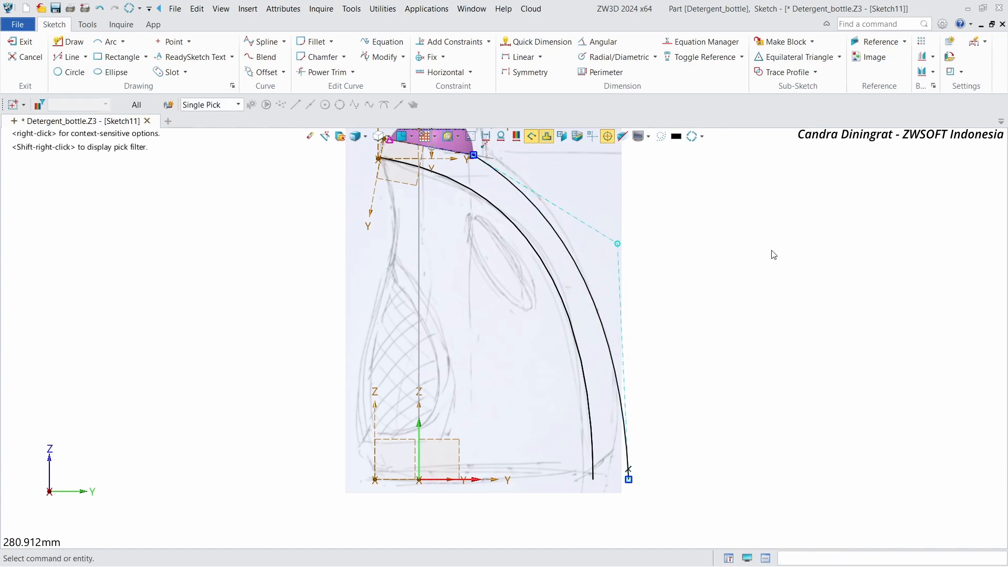
left_click(611, 242)
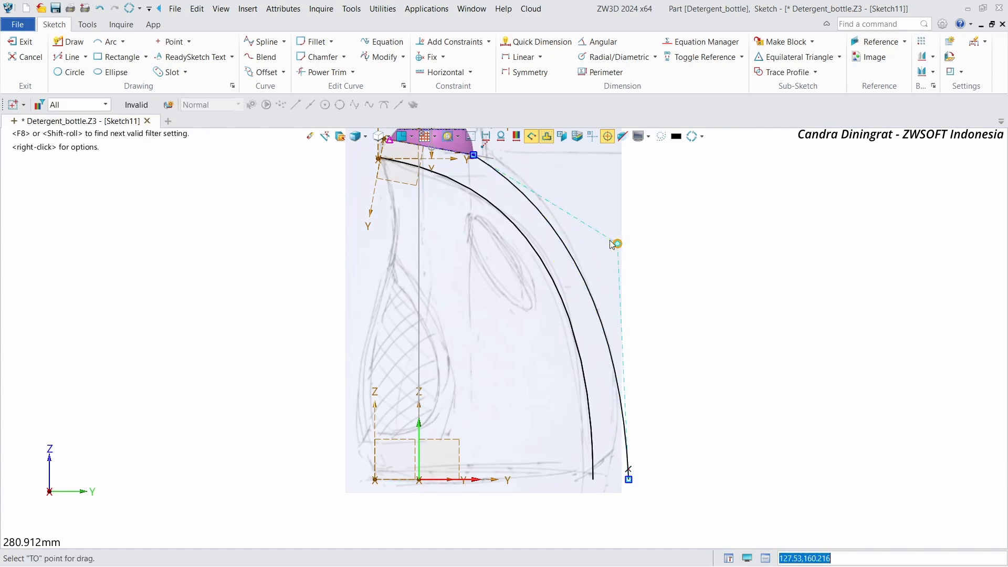
left_click(605, 239)
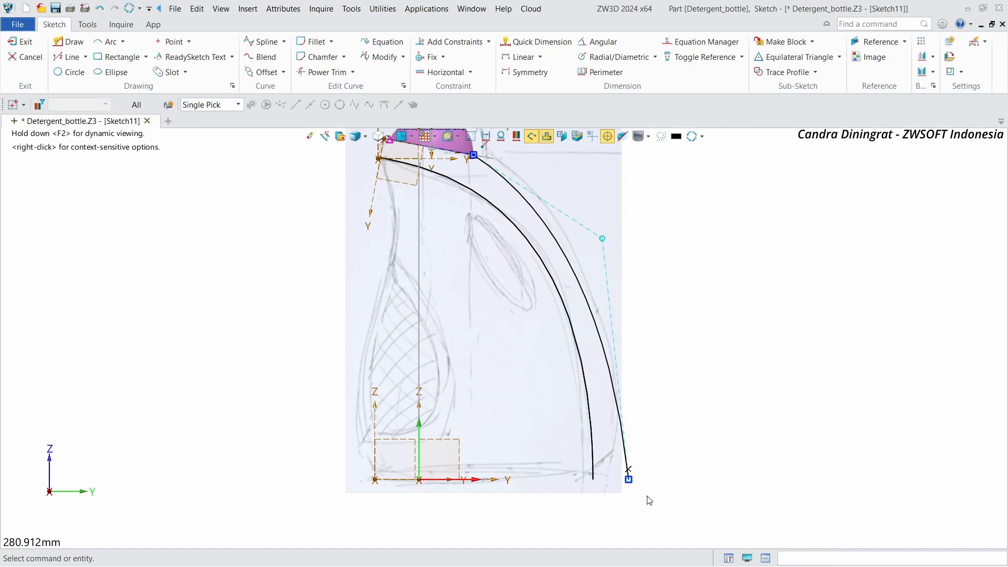
left_click(629, 479)
left_click(615, 480)
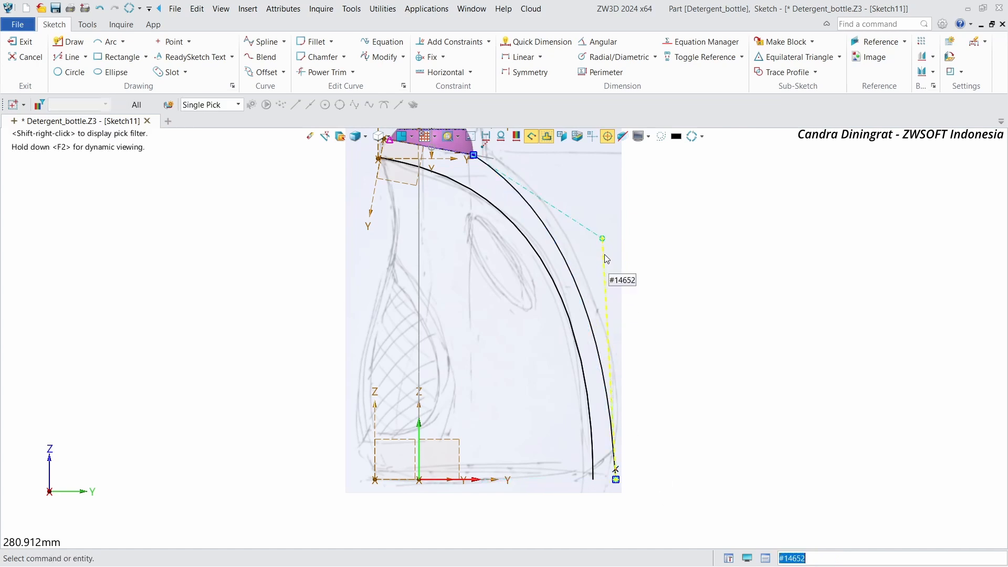
left_click(604, 237)
left_click(627, 235)
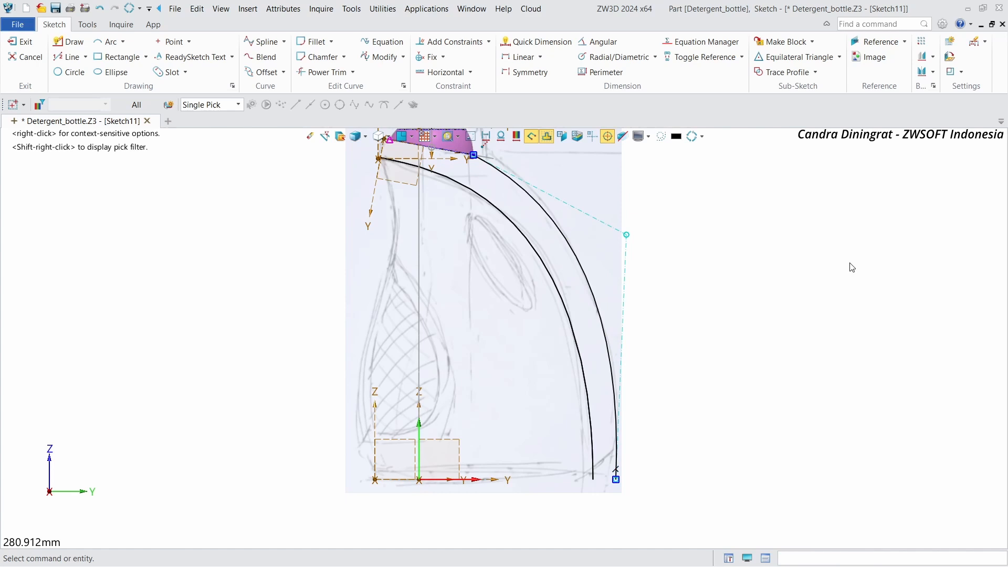
mouse_move(617, 480)
left_mouse_down()
mouse_move(607, 480)
mouse_move(620, 481)
left_mouse_up()
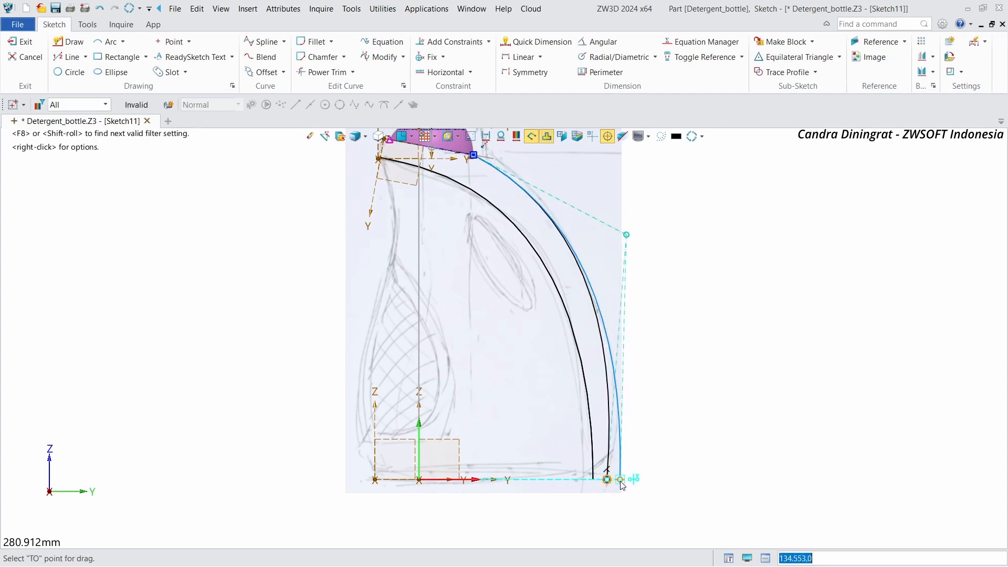
Step: Constrain the spline's lower control polygon segment to be vertical
right_click(677, 251)
left_click(635, 265)
right_click(628, 265)
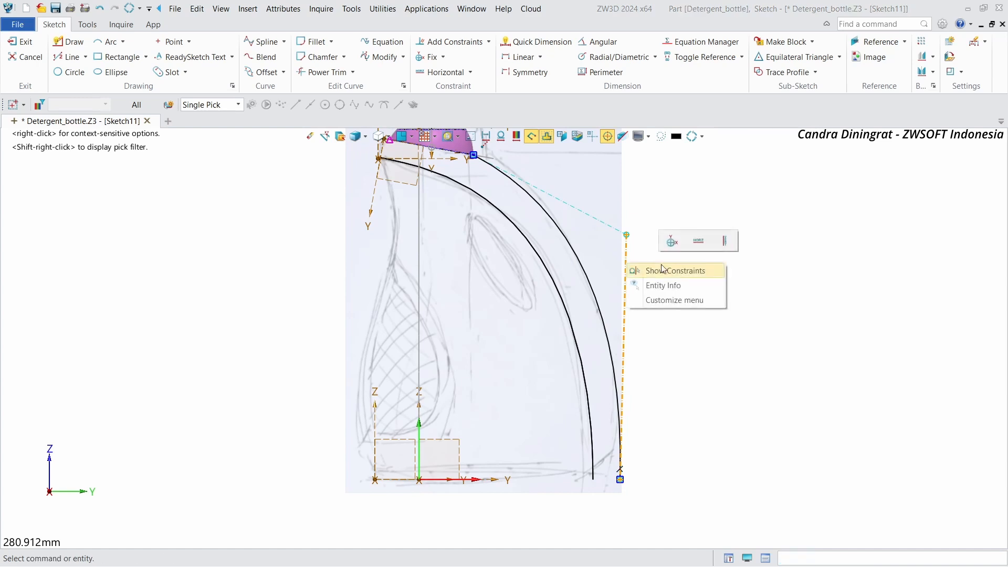
left_click(724, 242)
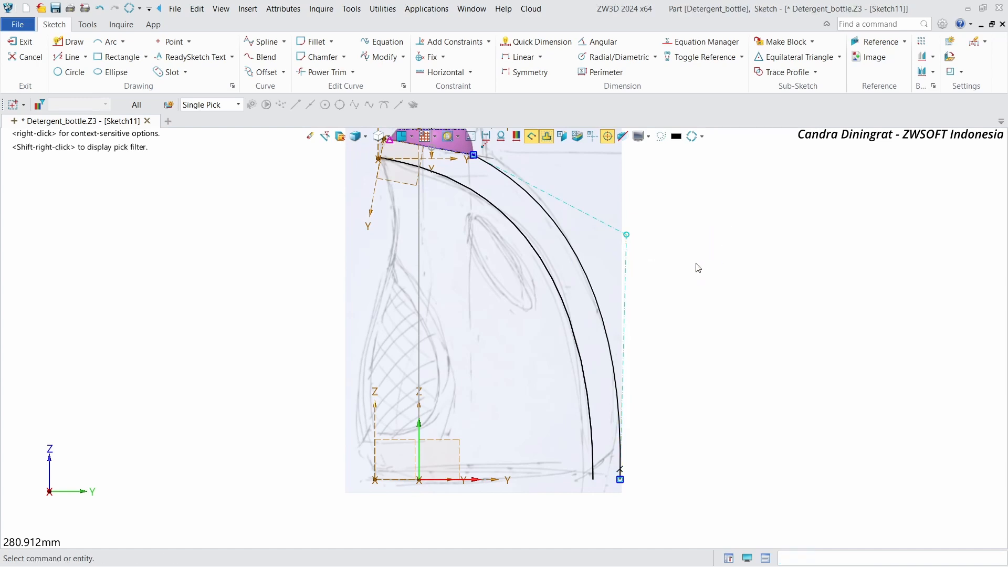
left_click(630, 269)
right_click(630, 267)
left_click(732, 245)
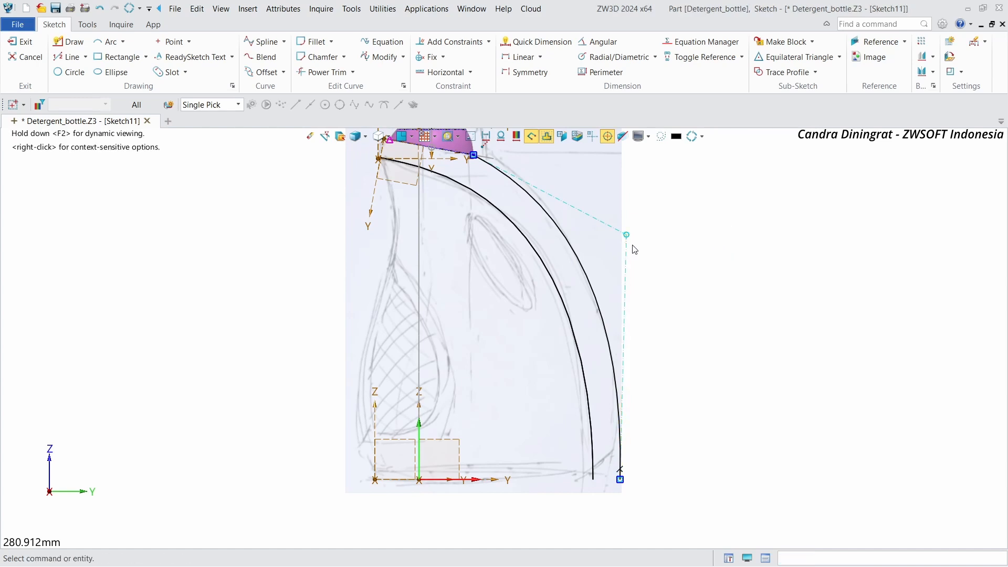
right_click(743, 259)
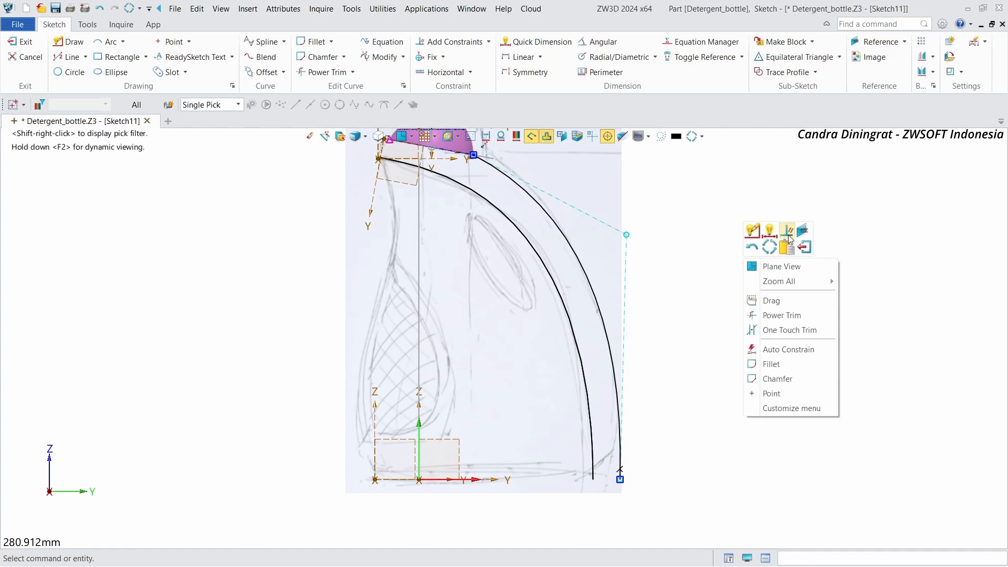
left_click(789, 237)
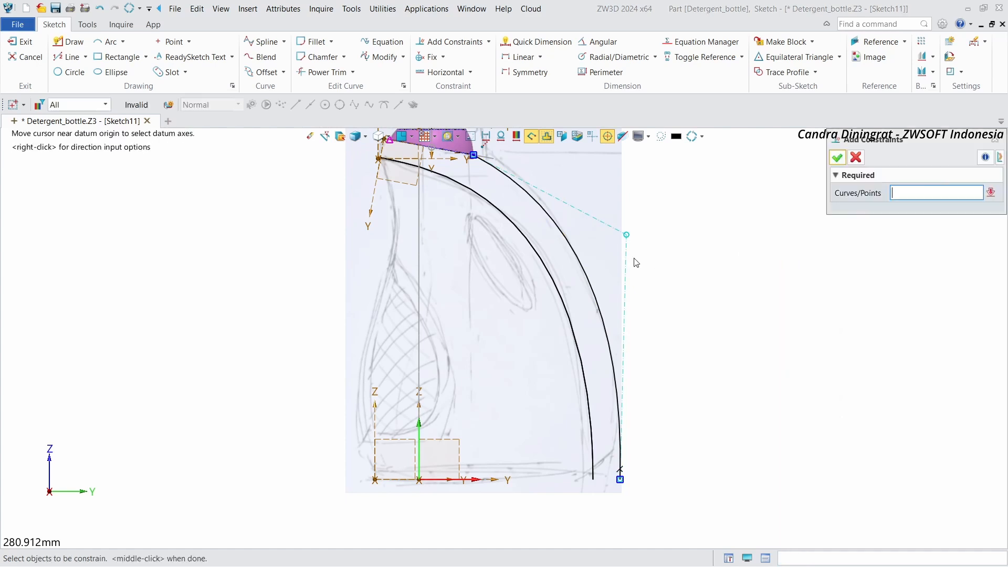
left_click(837, 157)
left_click(855, 158)
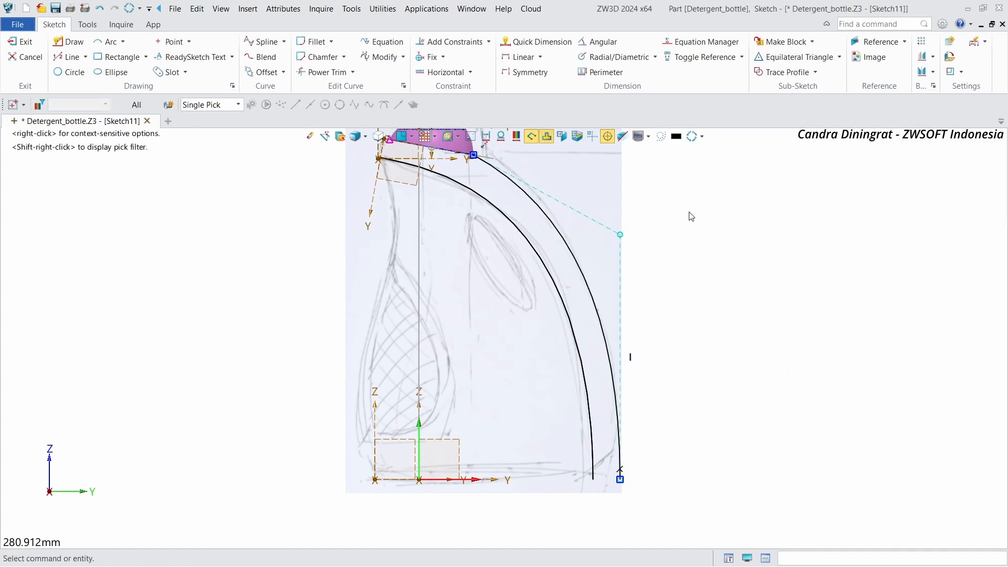
Step: Fine-tune the position of the spline's upper middle control point, then exit the sketch
left_click(621, 234)
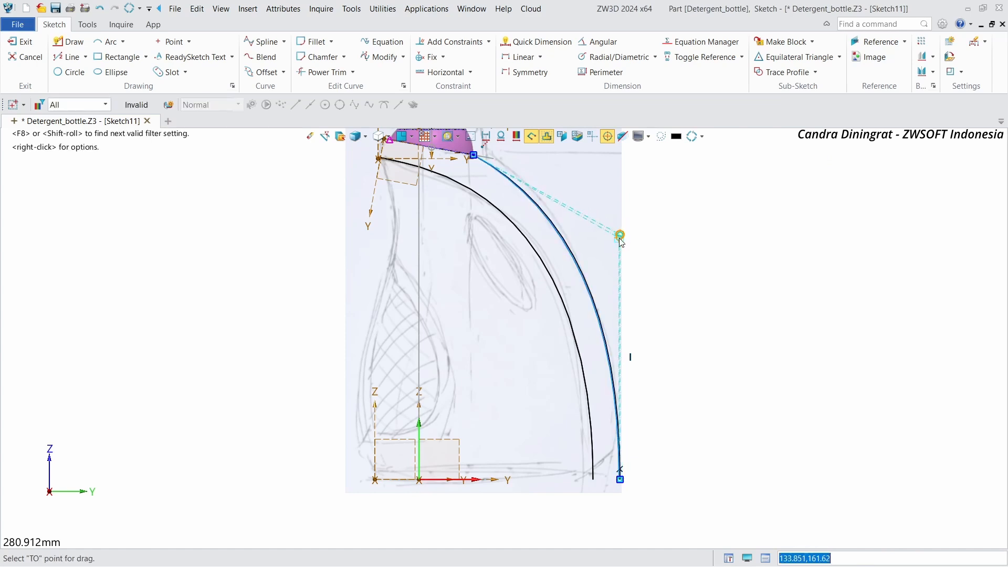
left_click(620, 234)
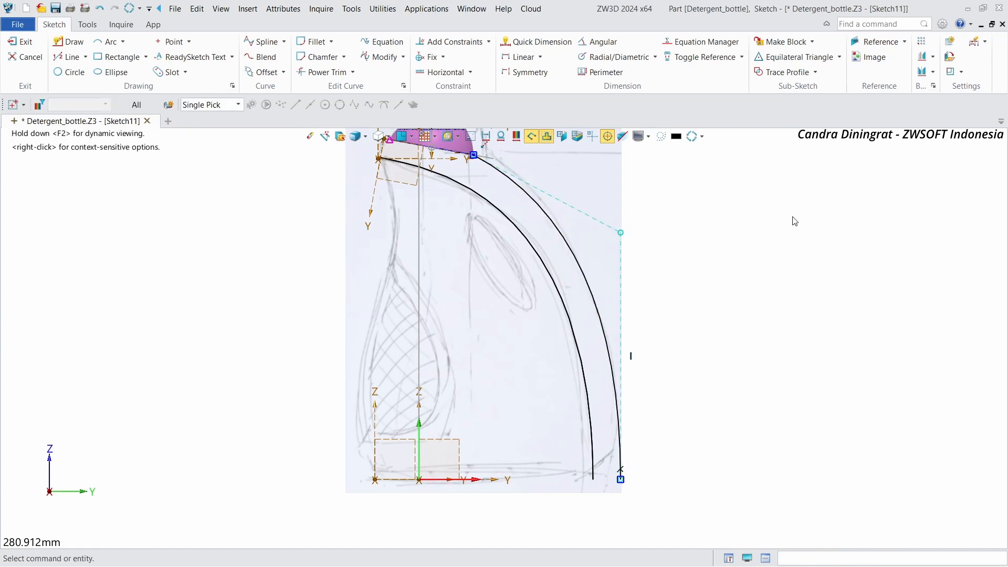
scroll(792, 218, "down", 1)
right_click_drag(777, 233, 739, 240)
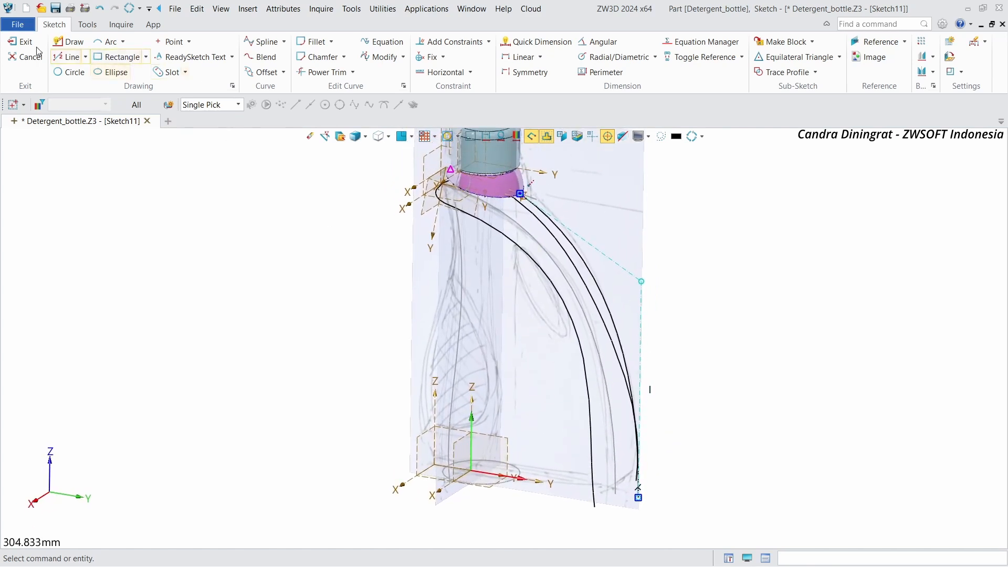
left_click(21, 44)
Step: Start a new sketch on the CSYS1_YZ plane
mouse_move(620, 211)
right_mouse_down()
mouse_move(643, 211)
mouse_move(613, 218)
mouse_move(649, 216)
right_mouse_up()
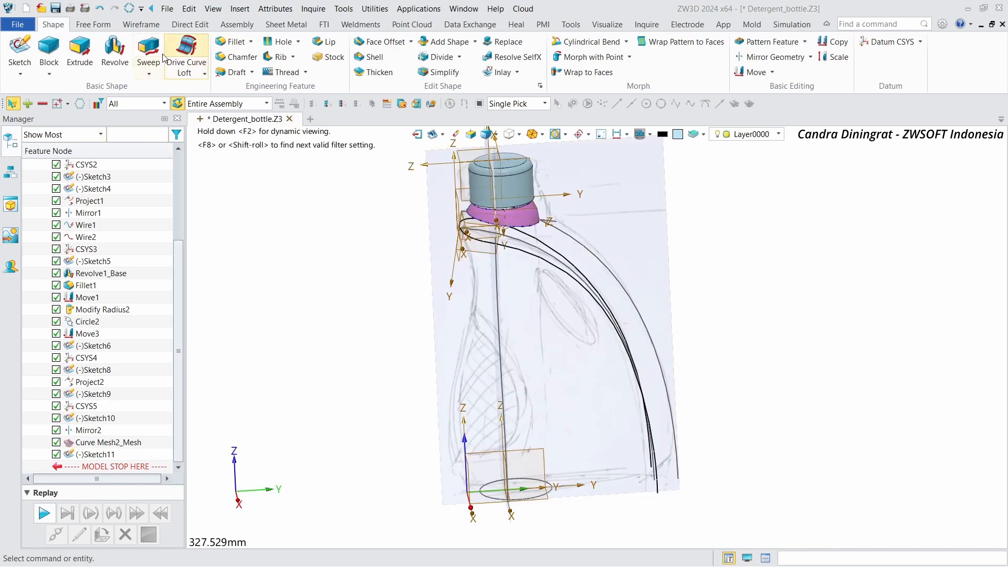
left_click(28, 53)
left_click(528, 428)
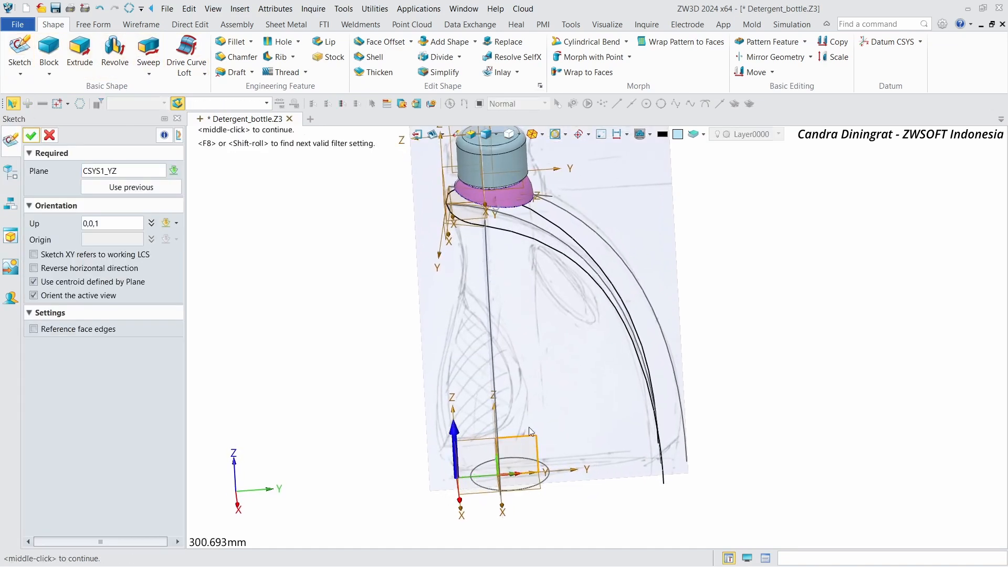
middle_click(42, 156)
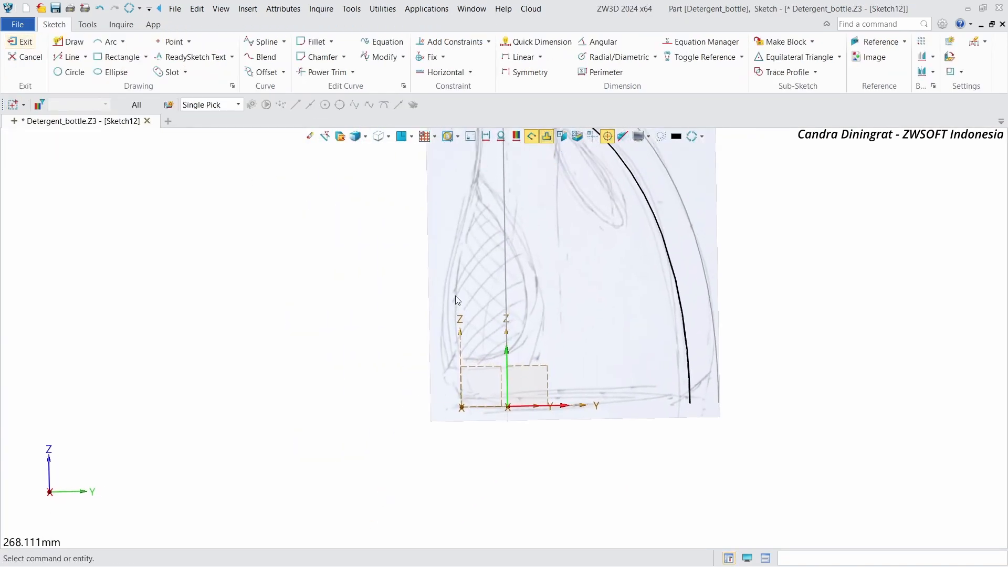
Step: Reference the lower edge of the bottle neck into the sketch as construction geometry
left_click(880, 38)
scroll(420, 199, "up", 3)
right_click_drag(431, 226, 464, 234)
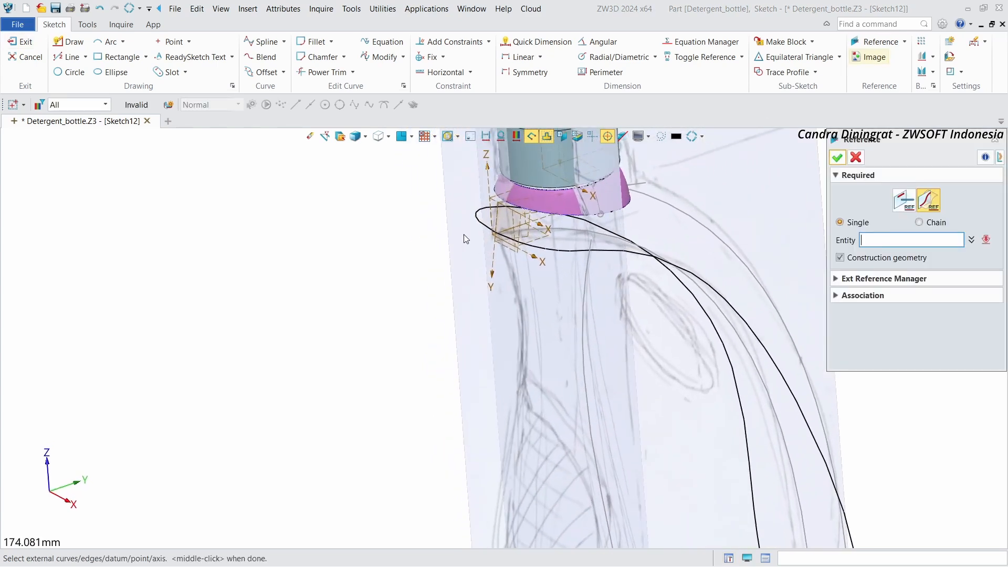
left_click(504, 237)
left_click(481, 229)
scroll(731, 198, "down", 3)
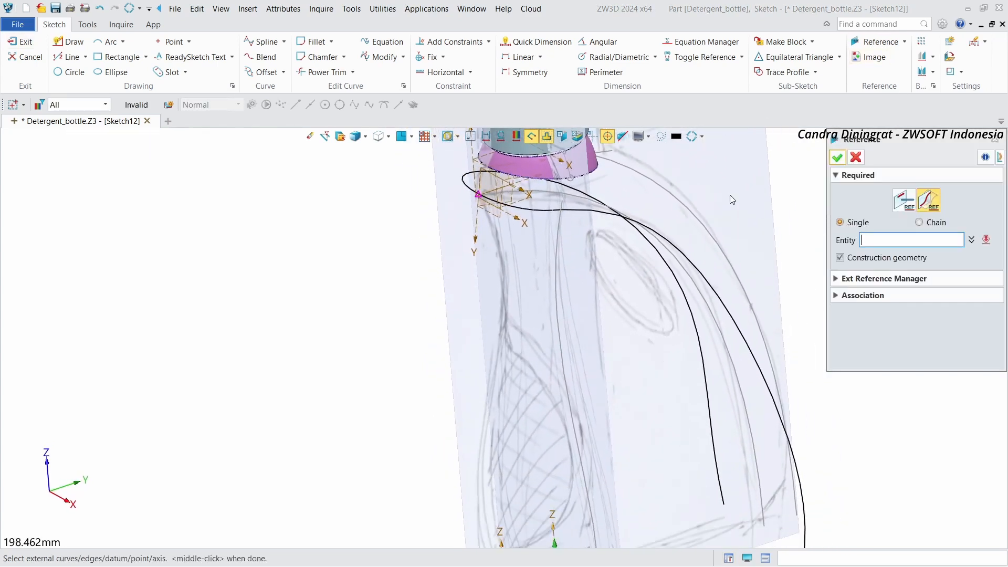
right_click_drag(777, 203, 788, 192)
left_click(841, 157)
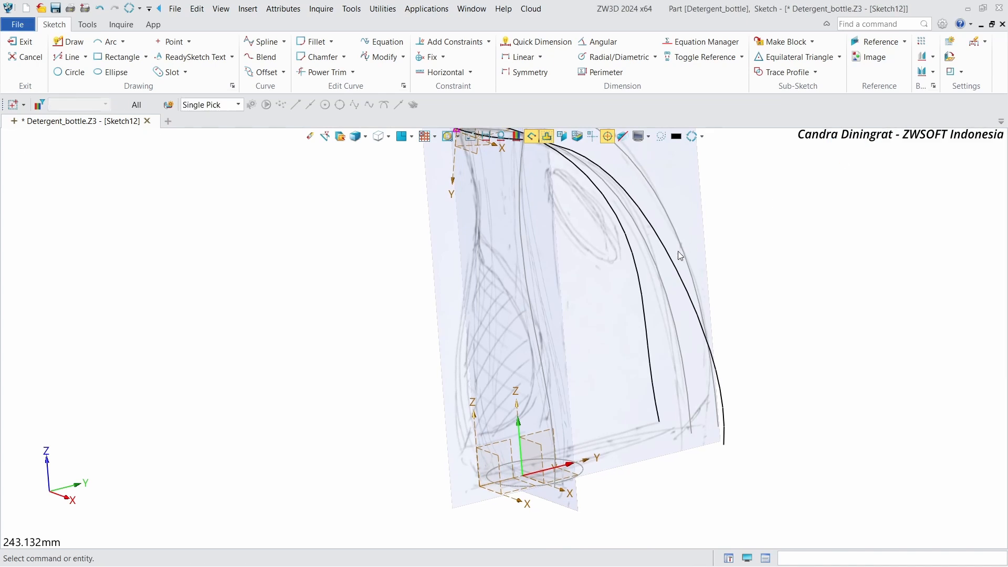
middle_click_drag(679, 251, 682, 312)
right_click_drag(746, 216, 772, 212)
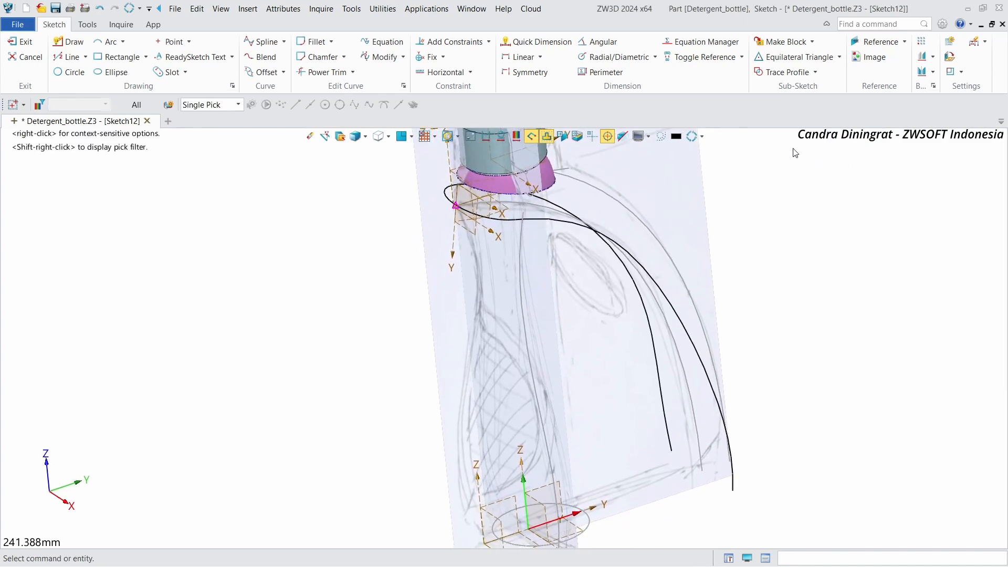
left_click(260, 41)
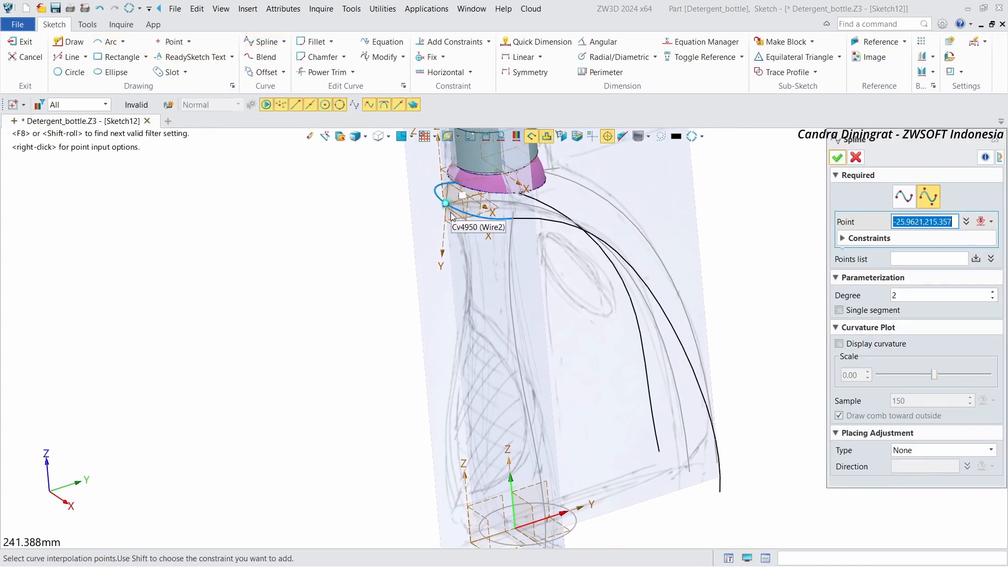
mouse_move(756, 253)
right_mouse_down()
mouse_move(760, 236)
mouse_move(747, 229)
right_mouse_up()
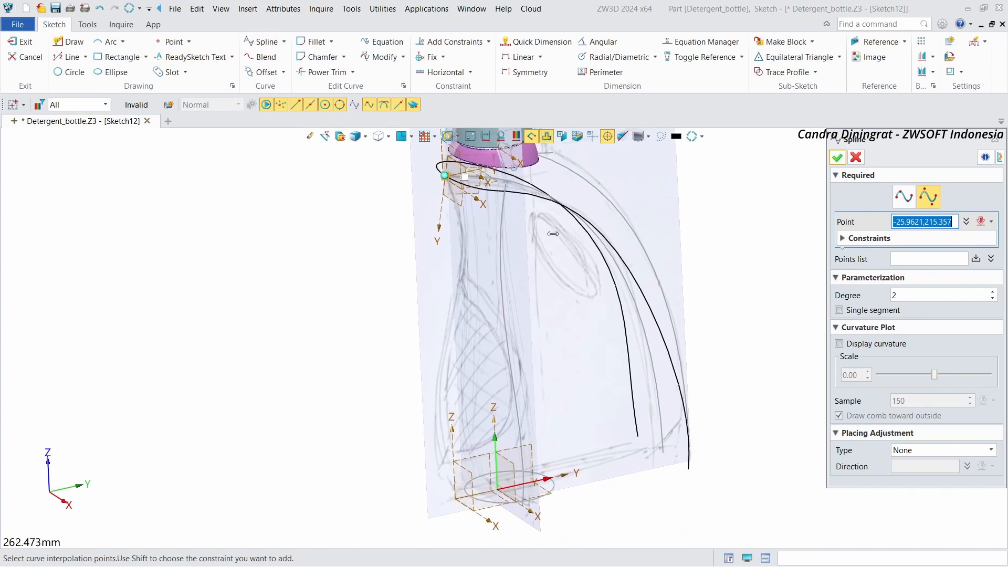
left_click(444, 174)
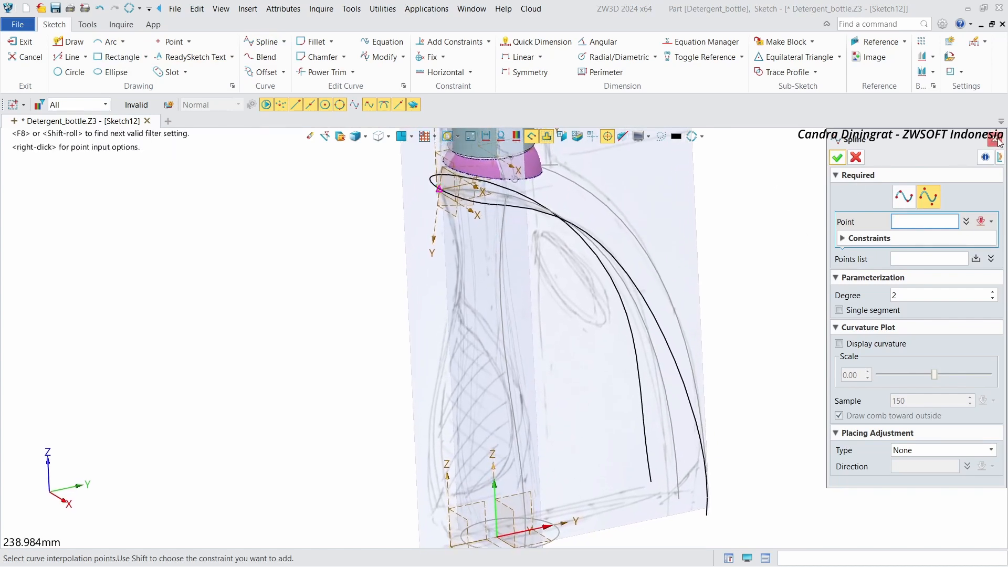
left_click(995, 141)
right_click(782, 221)
left_click(840, 192)
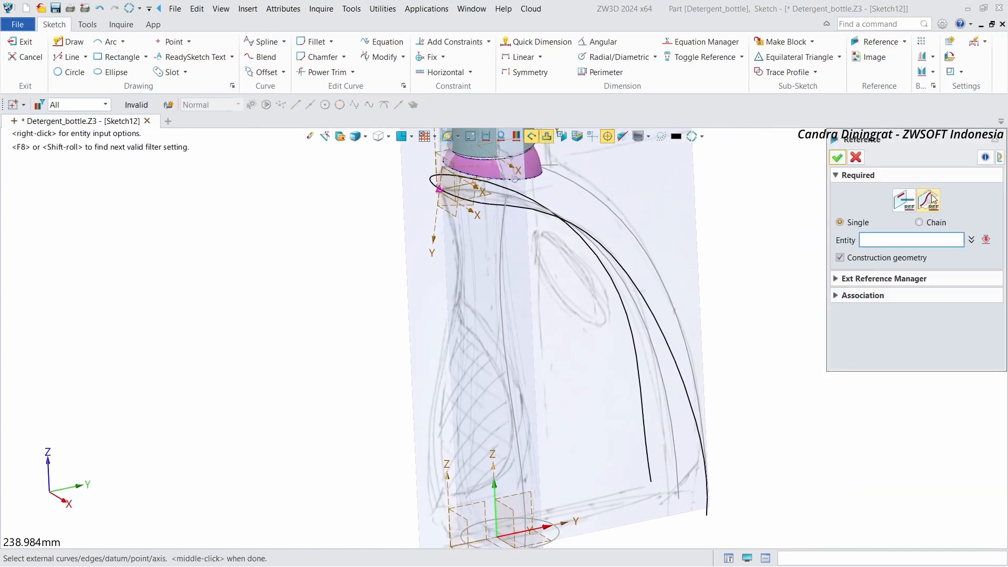
left_click(995, 140)
Step: Draw a four-point spline from the referenced neck point down the bottle's front outline to the horizontal axis
right_click(790, 153)
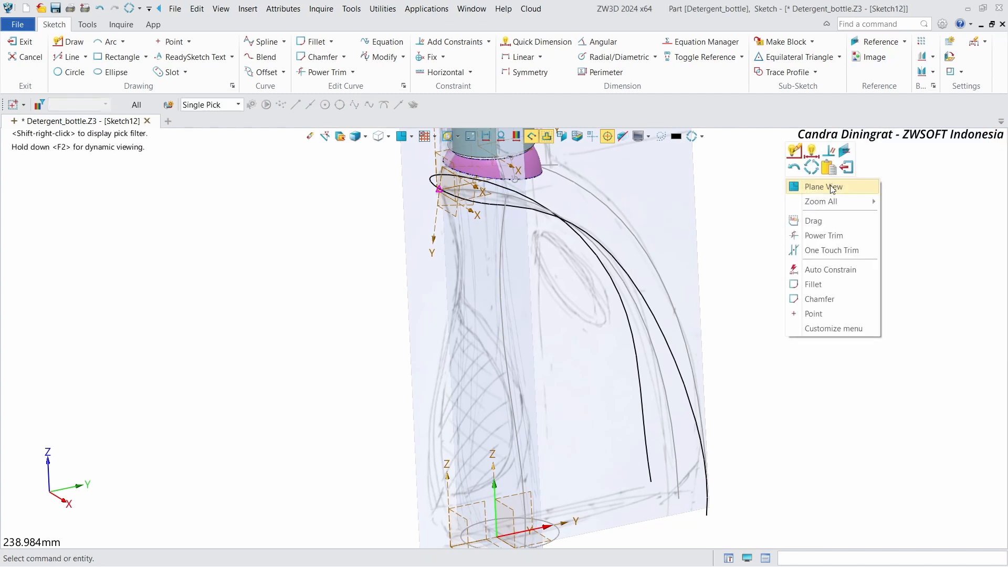
left_click(838, 187)
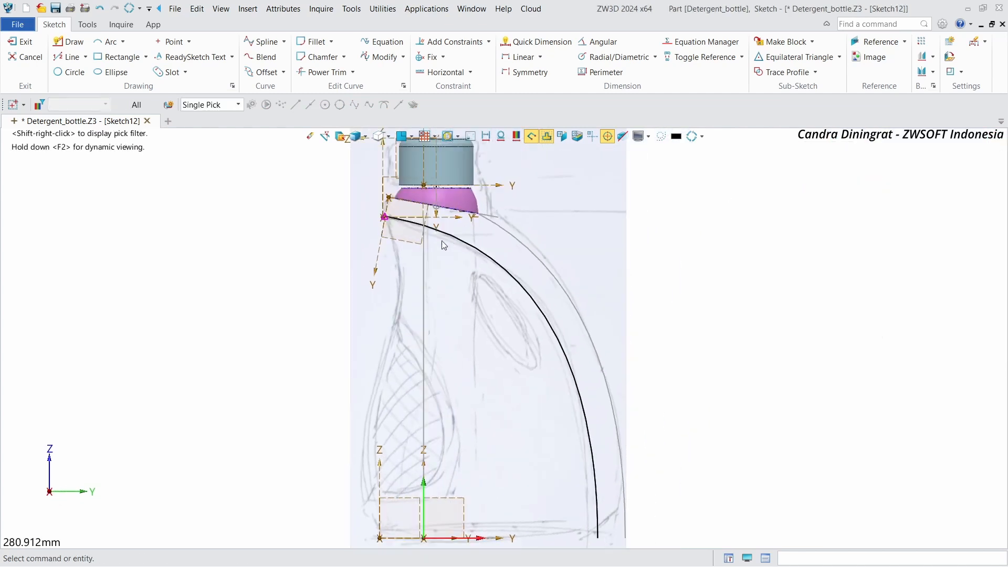
left_click(258, 42)
left_click(385, 216)
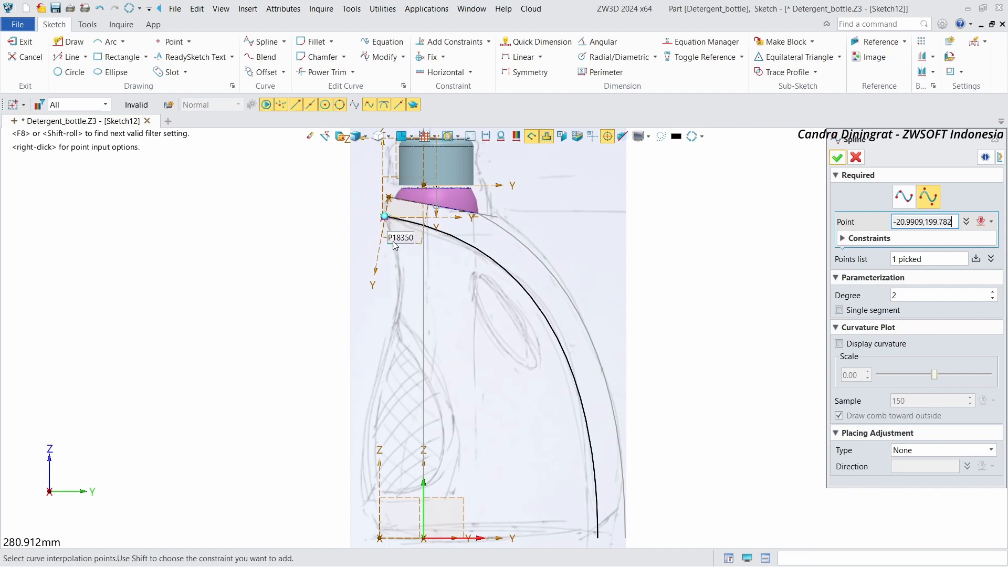
left_click(410, 273)
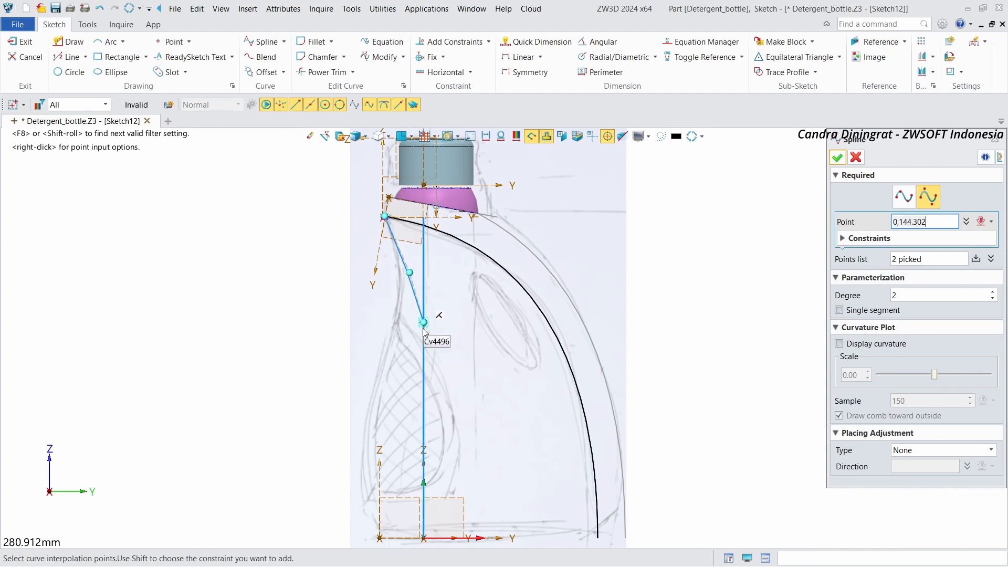
left_click(347, 446)
scroll(341, 294, "down", 3)
scroll(353, 448, "up", 4)
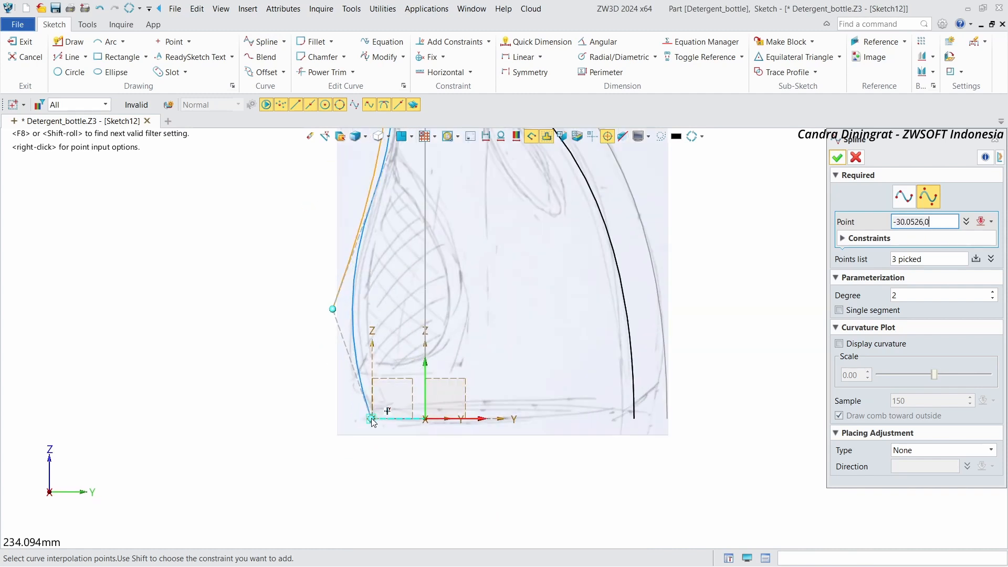
left_click(354, 420)
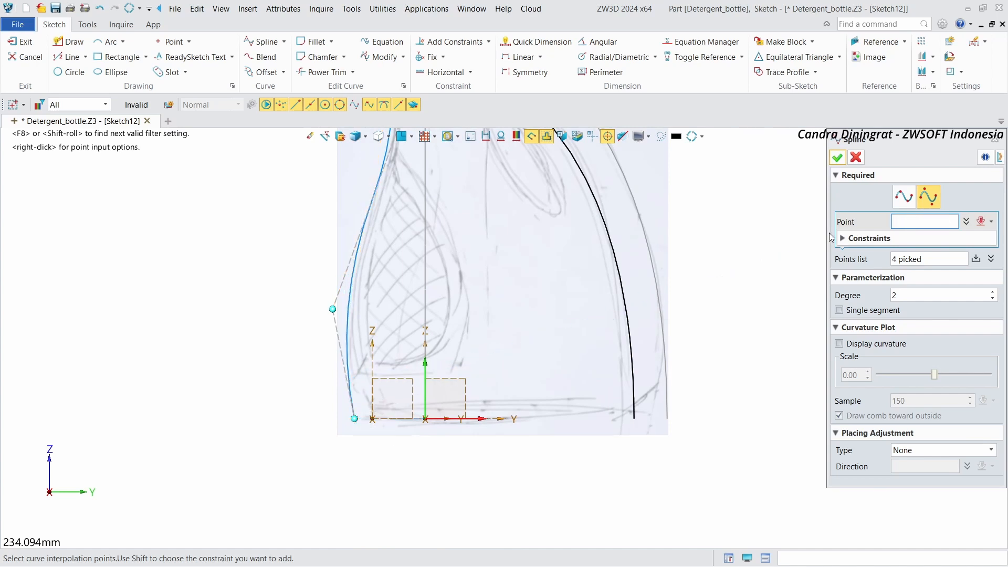
left_click(838, 159)
Step: Reshape the new spline by moving its end point and control points to follow the front outline, then exit the sketch
scroll(529, 519, "down", 2)
scroll(411, 478, "up", 2)
left_click_drag(380, 471, 397, 472)
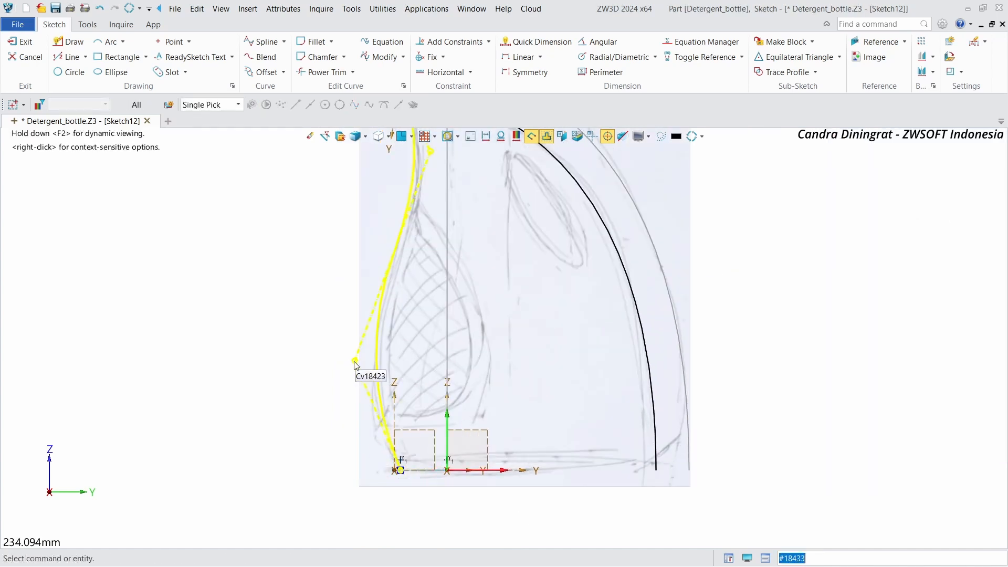
left_click_drag(355, 363, 346, 360)
scroll(428, 322, "down", 1)
scroll(424, 209, "up", 1)
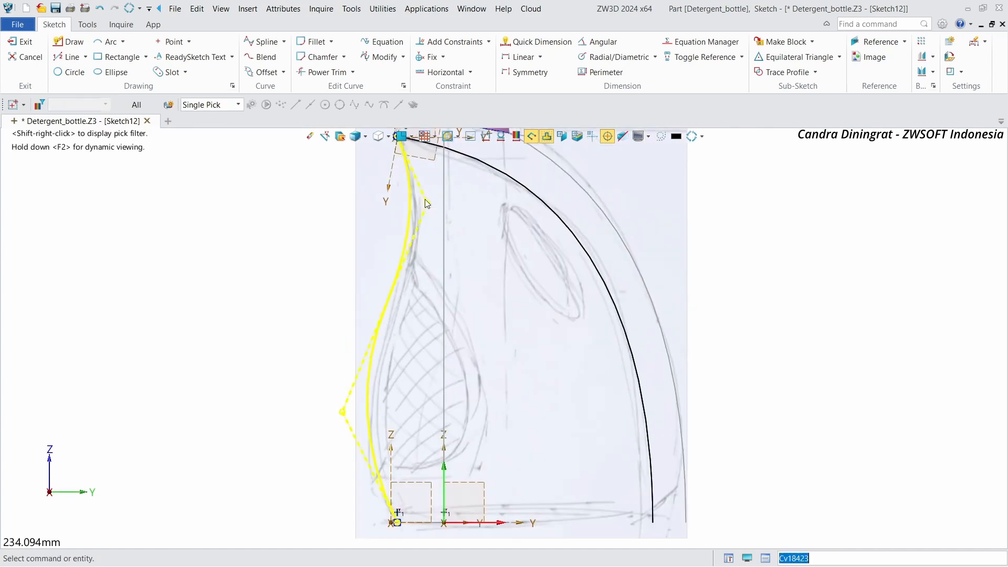
left_click_drag(425, 201, 432, 226)
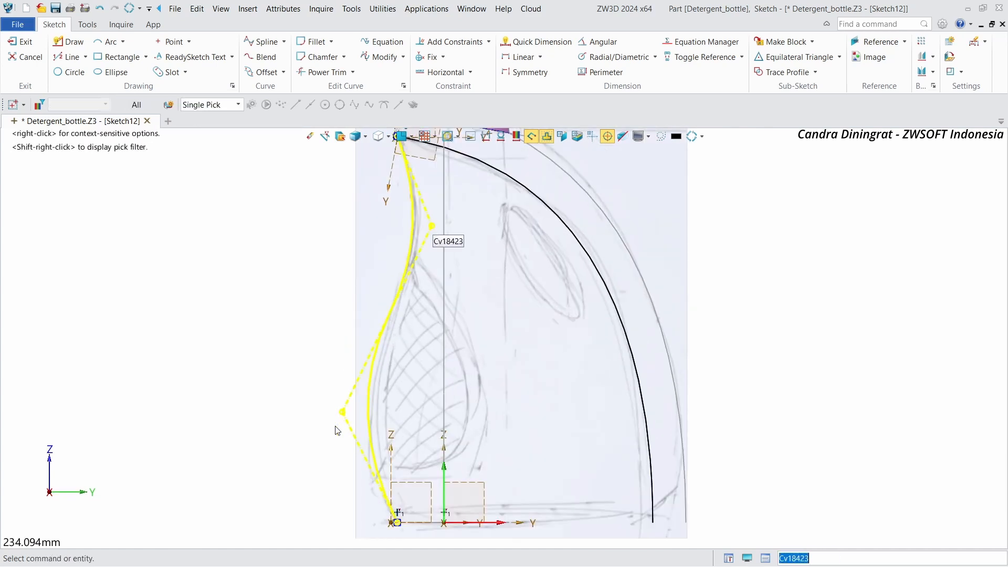
left_click_drag(342, 412, 349, 413)
scroll(373, 489, "down", 3)
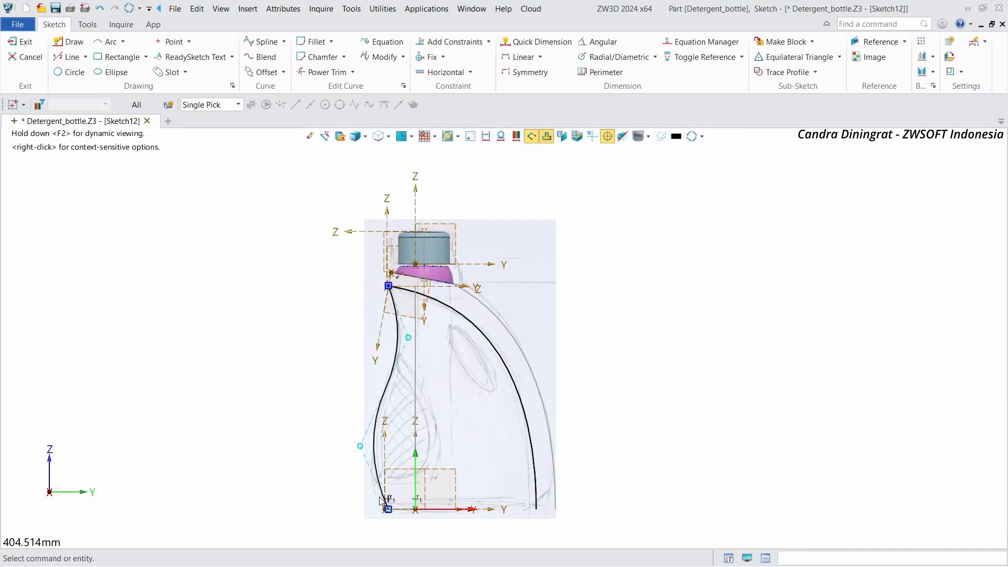
scroll(321, 360, "up", 1)
middle_click_drag(439, 453, 439, 442)
scroll(467, 486, "up", 1)
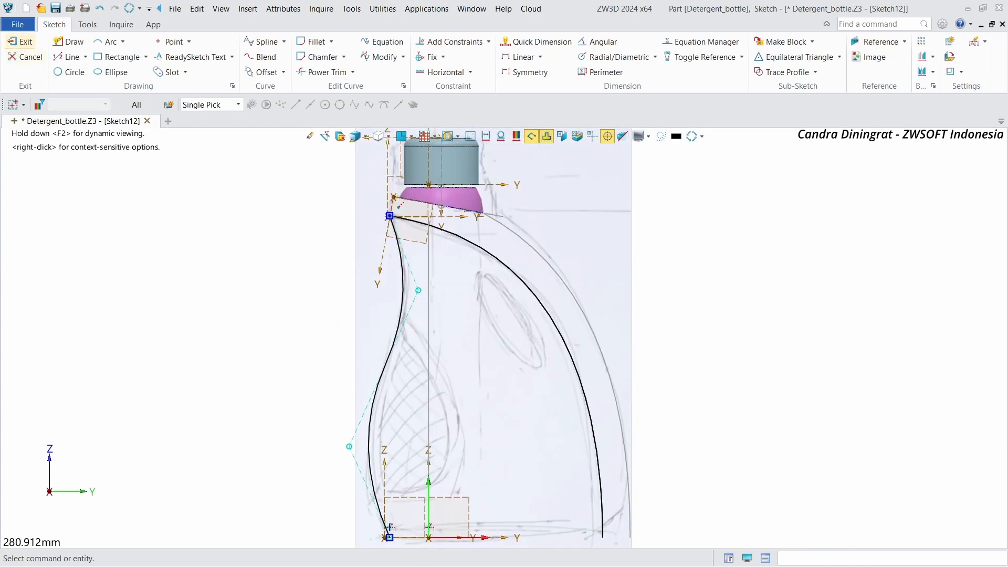
left_click(25, 42)
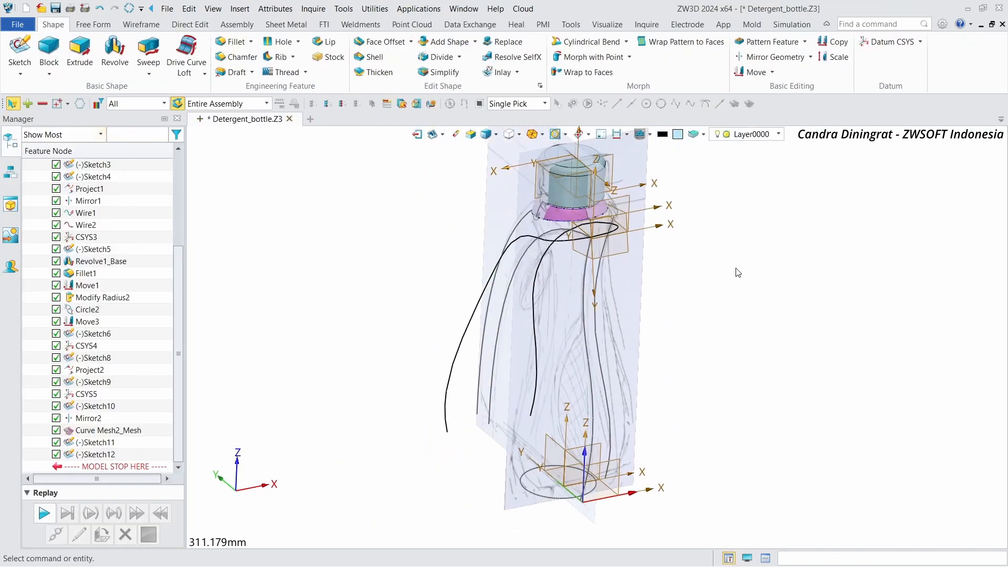
Step: Start another sketch on the CSYS1_XZ plane
right_click_drag(736, 269, 727, 266)
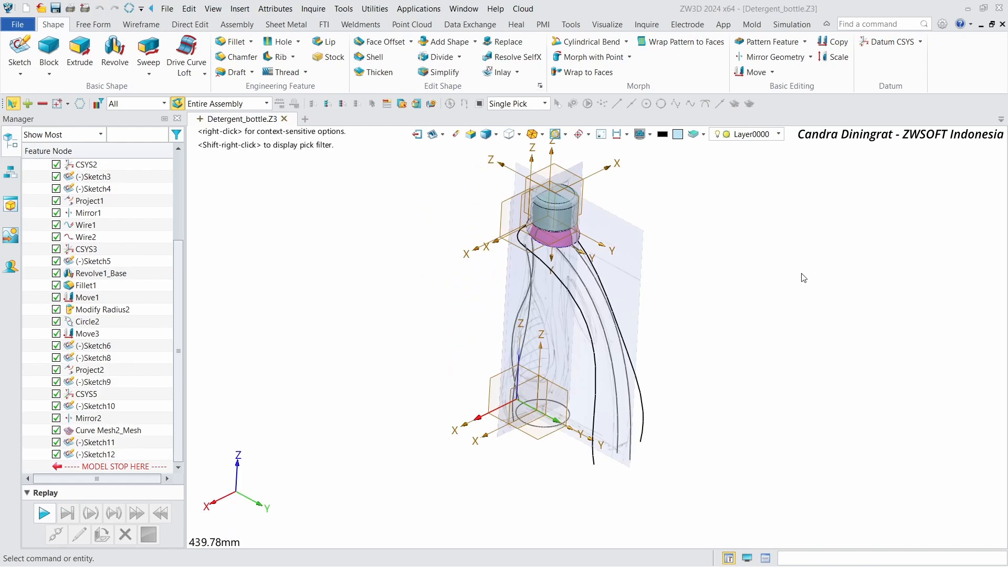
left_click(20, 52)
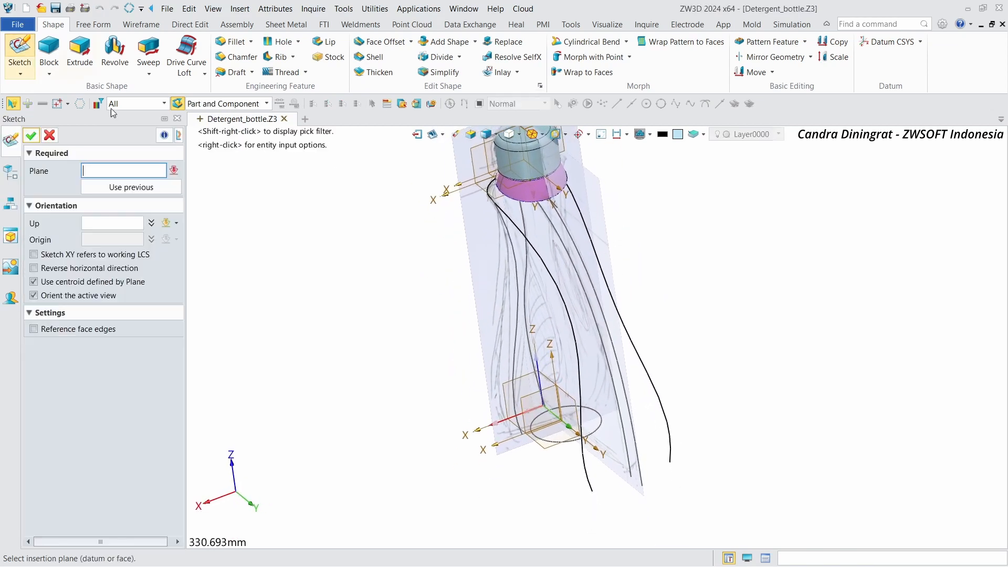
left_click(558, 367)
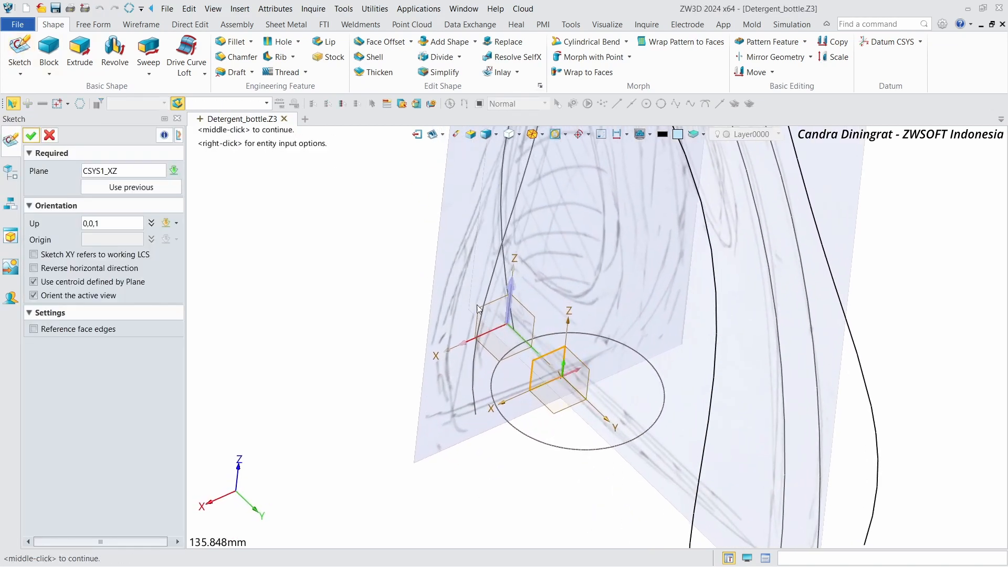
left_click(31, 135)
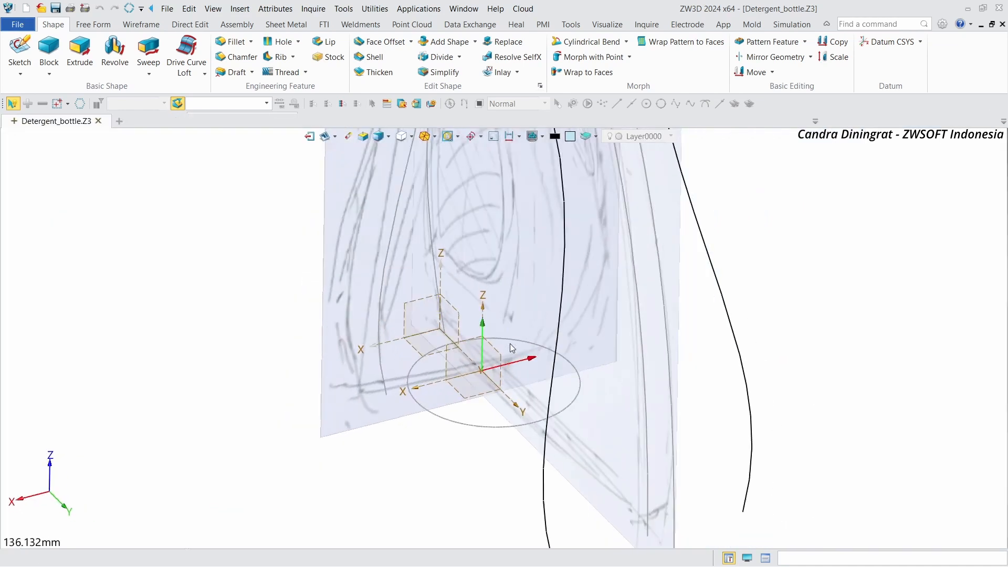
scroll(420, 158, "up", 3)
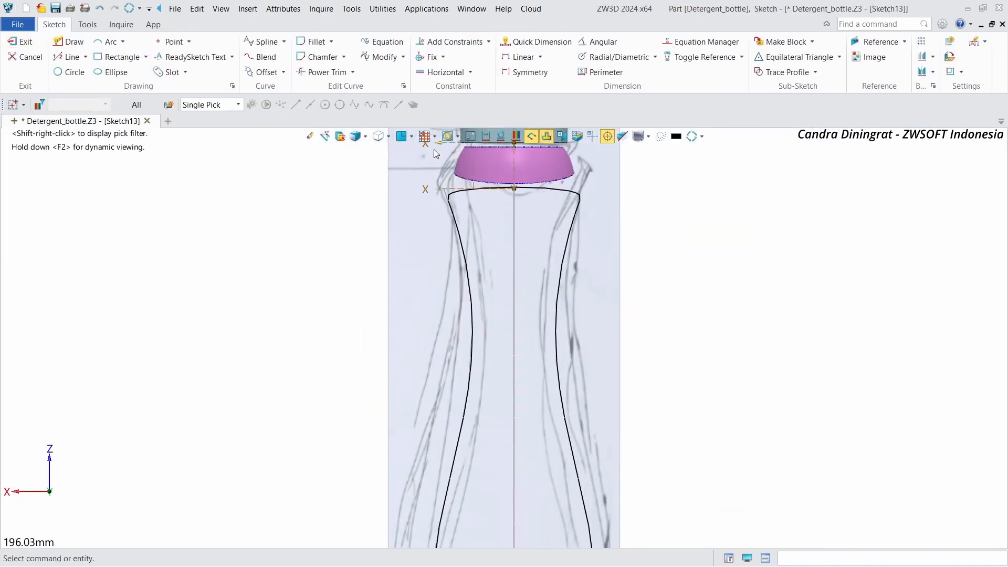
Step: Reference the neck's lower curve mesh edge into this sketch as construction geometry
right_click_drag(664, 204, 662, 200)
left_click(881, 42)
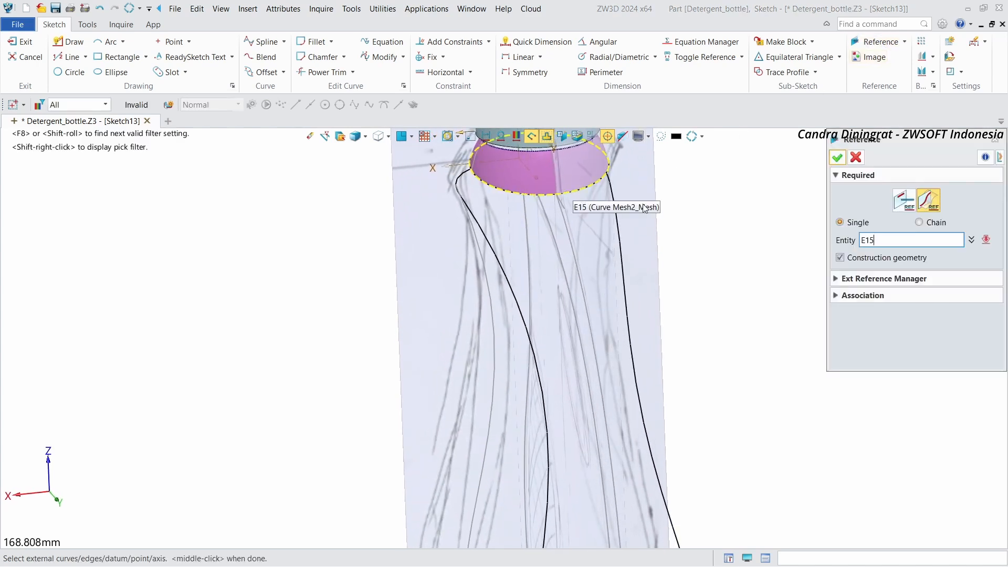
left_click(479, 235)
left_click(482, 219)
scroll(710, 162, "down", 3)
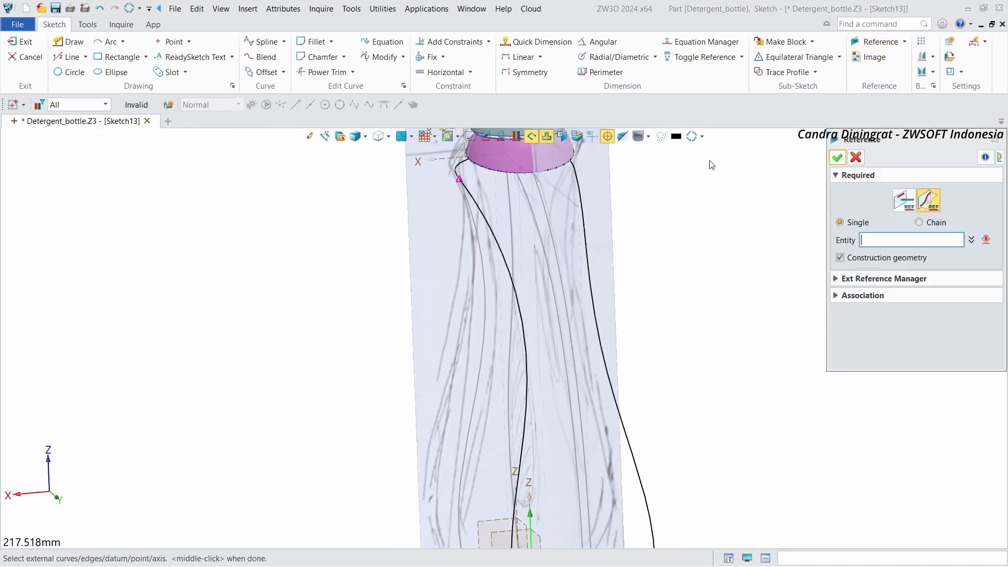
left_click(832, 156)
Step: Draw a three-point spline from the referenced neck point down the bottle's rear outline to the horizontal axis
middle_click_drag(686, 189, 684, 216)
middle_click_drag(710, 158, 711, 192)
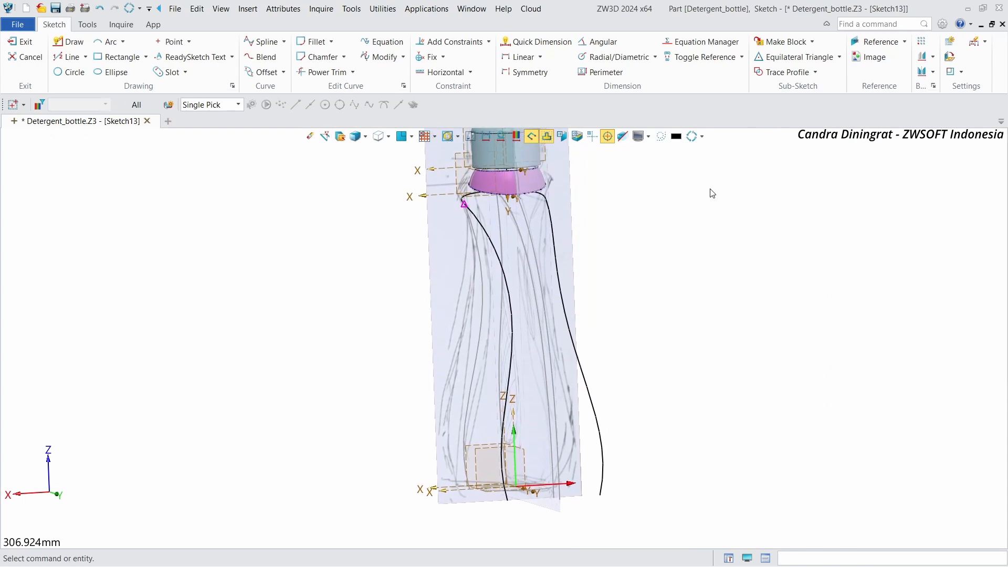
right_click(685, 167)
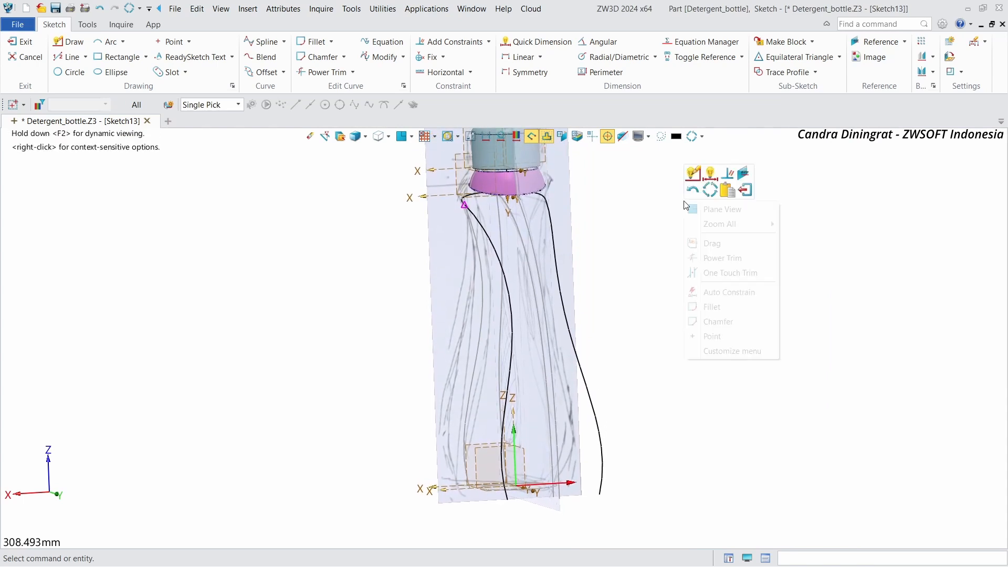
left_click(745, 178)
left_click(1000, 138)
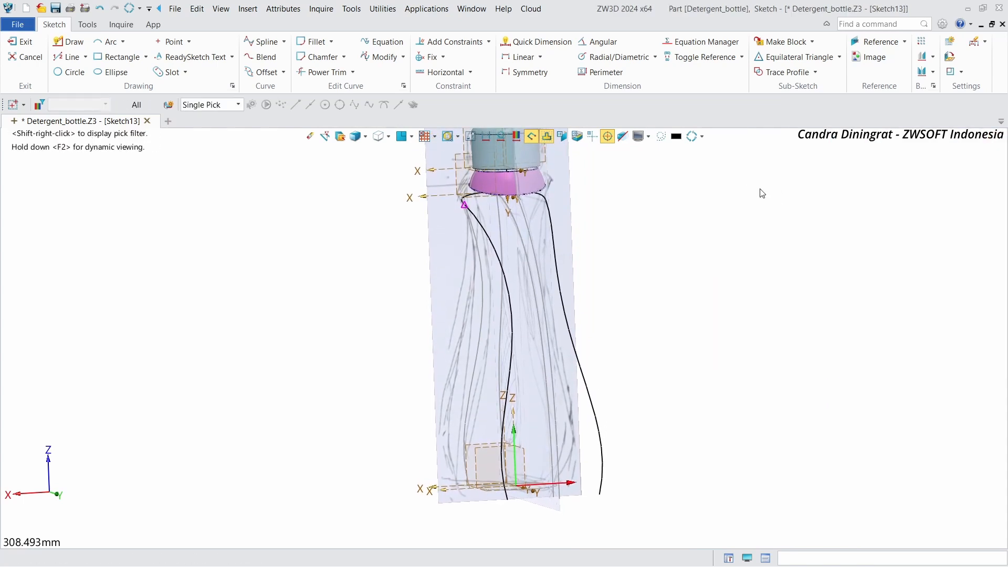
right_click(758, 191)
left_click(777, 198)
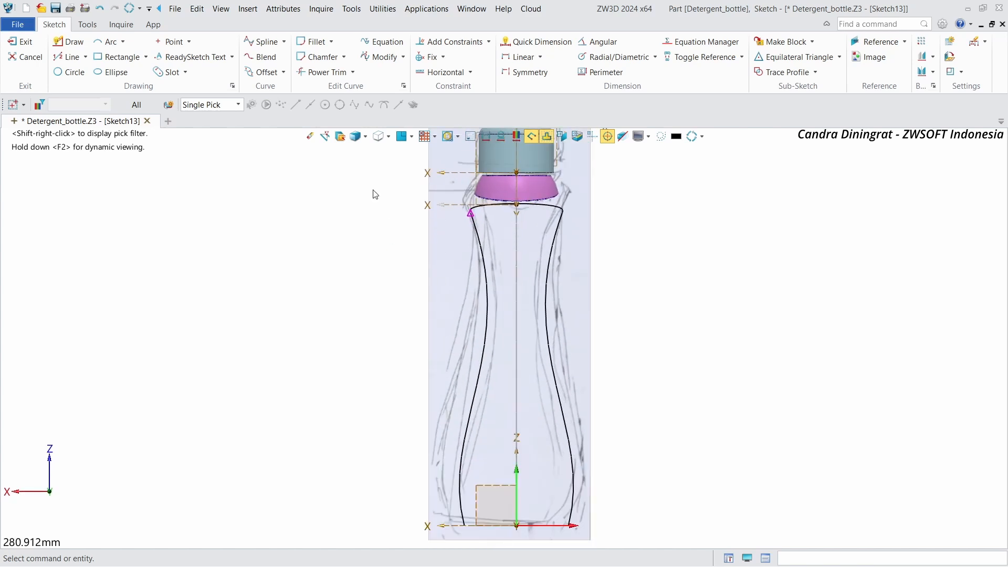
left_click(269, 41)
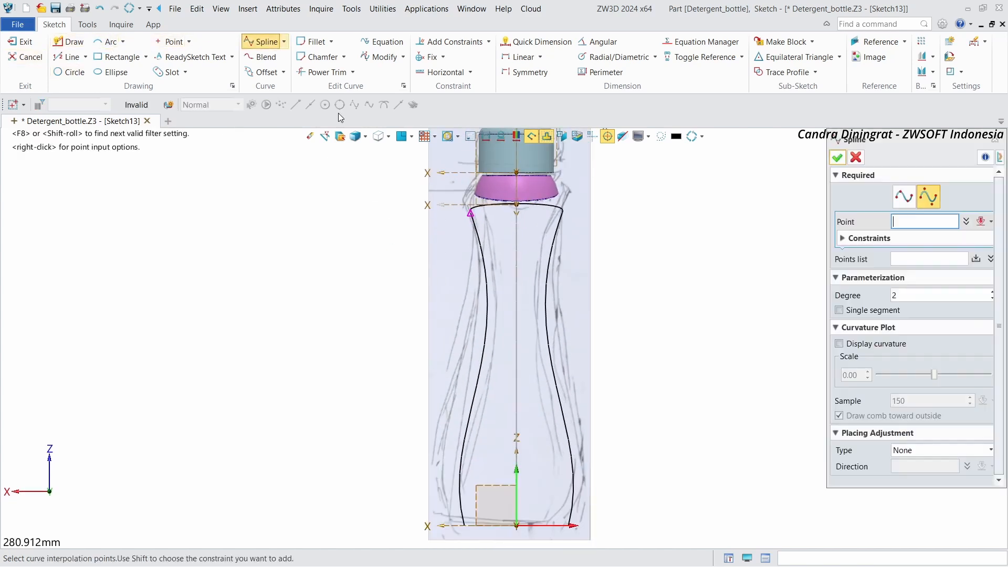
left_click(471, 213)
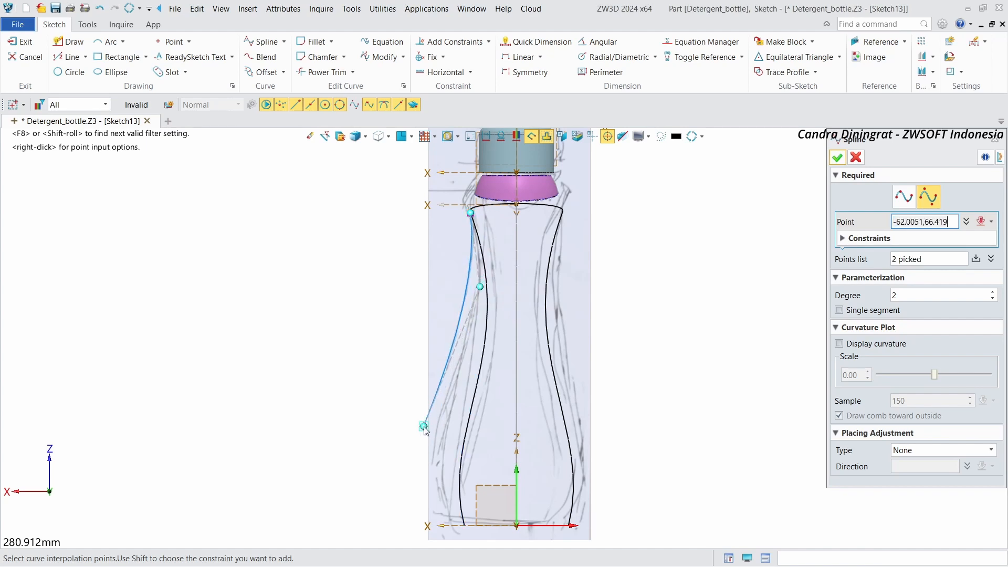
left_click(423, 426)
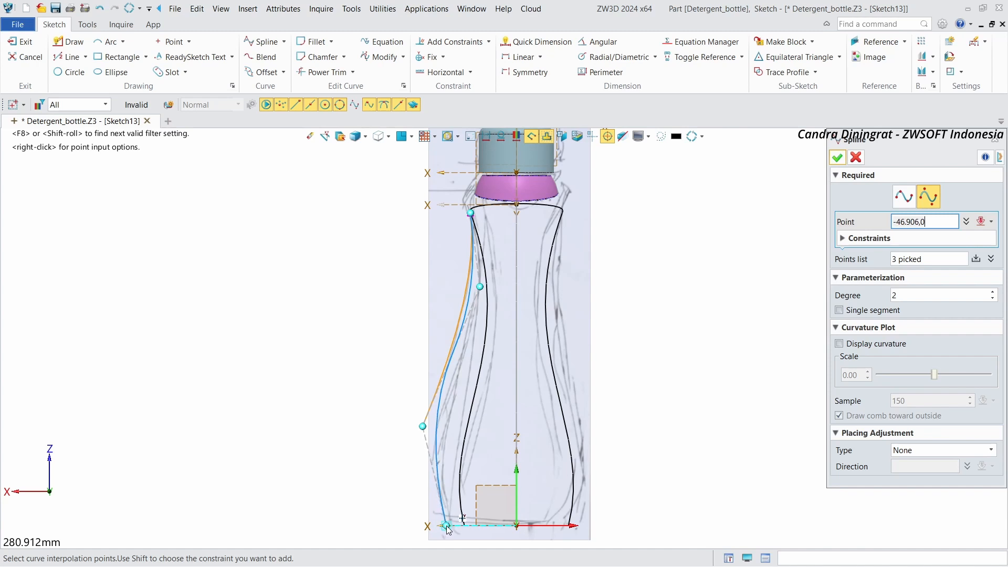
left_click(835, 159)
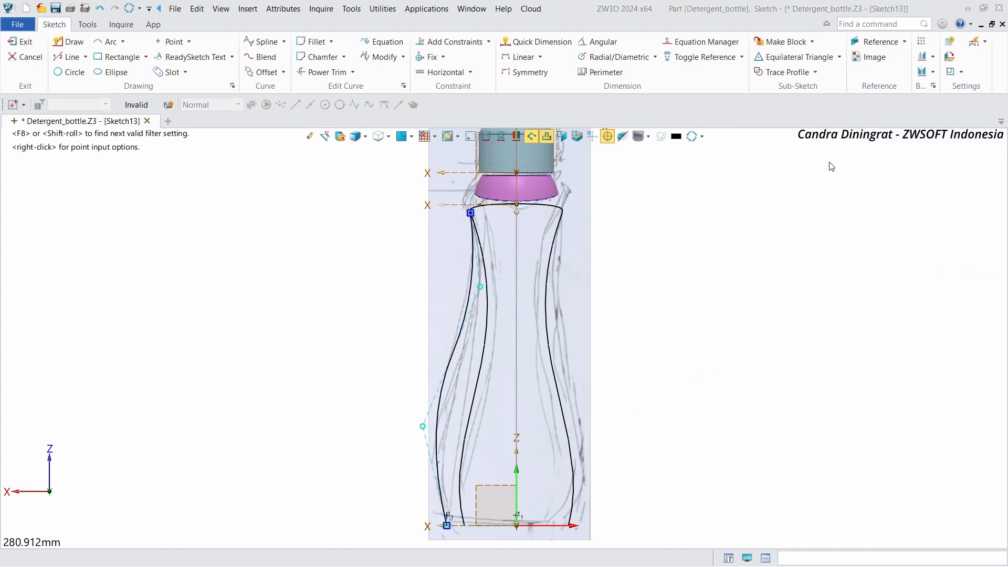
Step: Reshape the rear spline by moving its control points to follow the rear outline, then exit the sketch
left_click_drag(422, 428, 418, 459)
scroll(478, 296, "up", 2)
left_click_drag(481, 284, 487, 300)
scroll(487, 301, "down", 2)
scroll(435, 417, "up", 2)
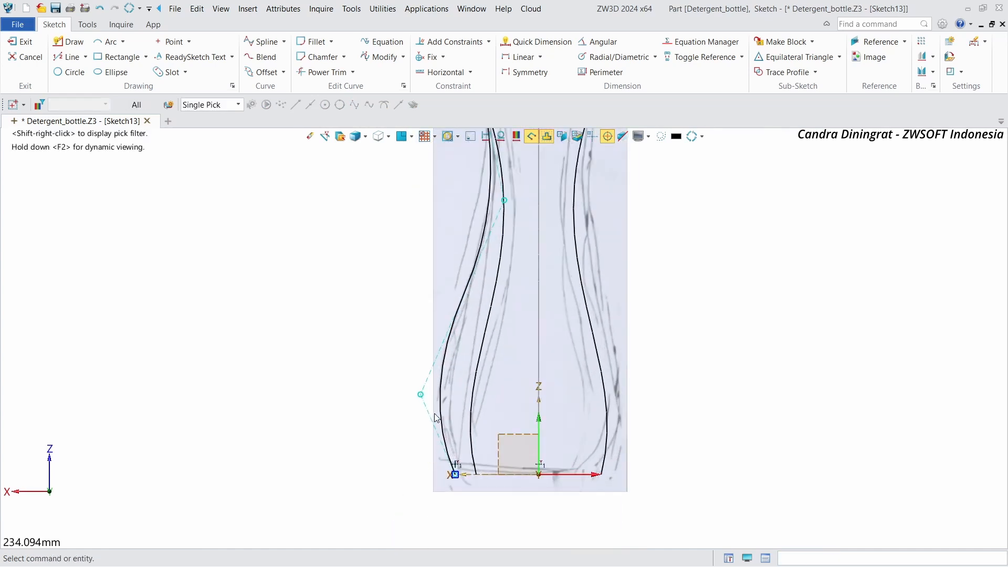
left_click_drag(423, 400, 430, 399)
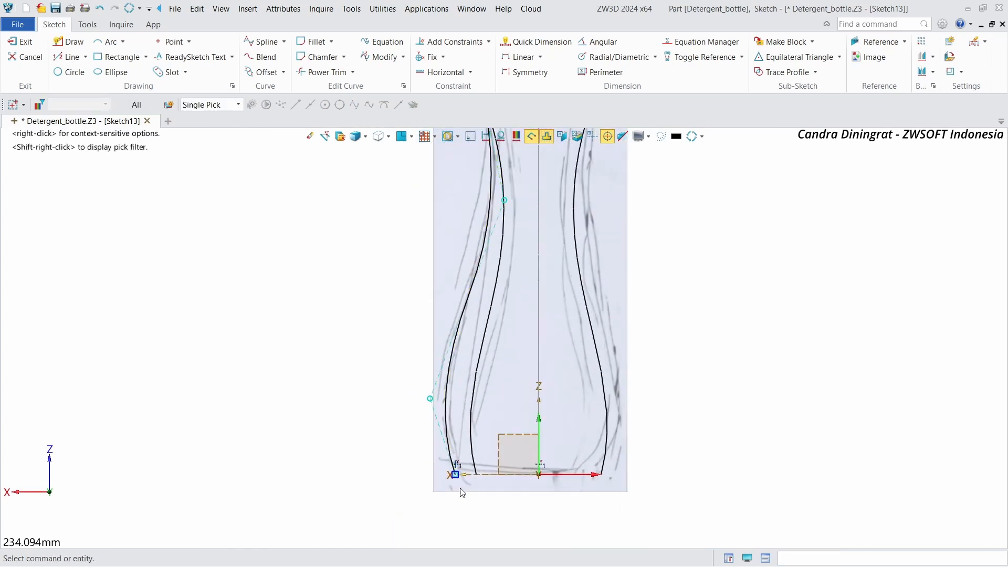
left_click_drag(456, 477, 460, 474)
scroll(244, 412, "down", 2)
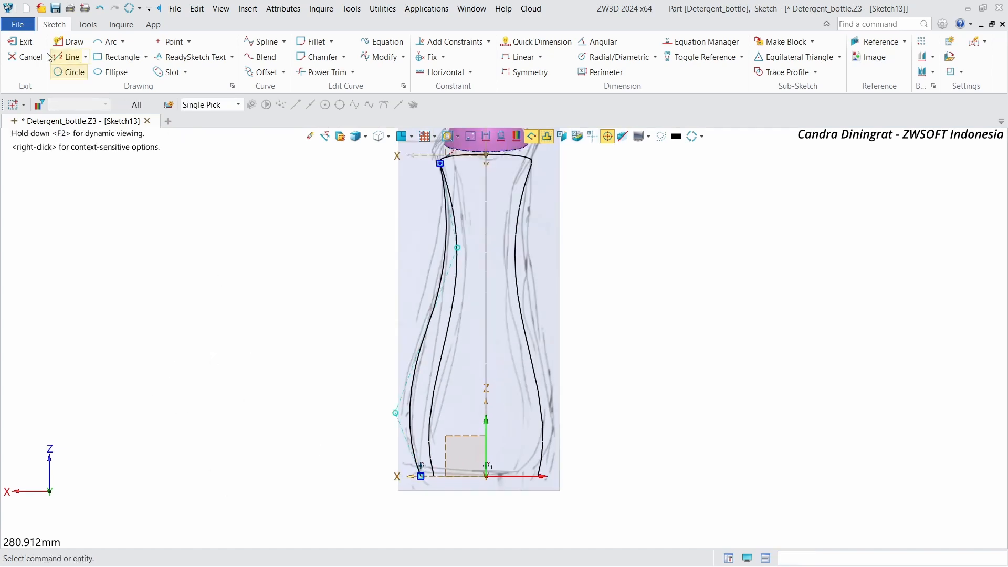
left_click(22, 42)
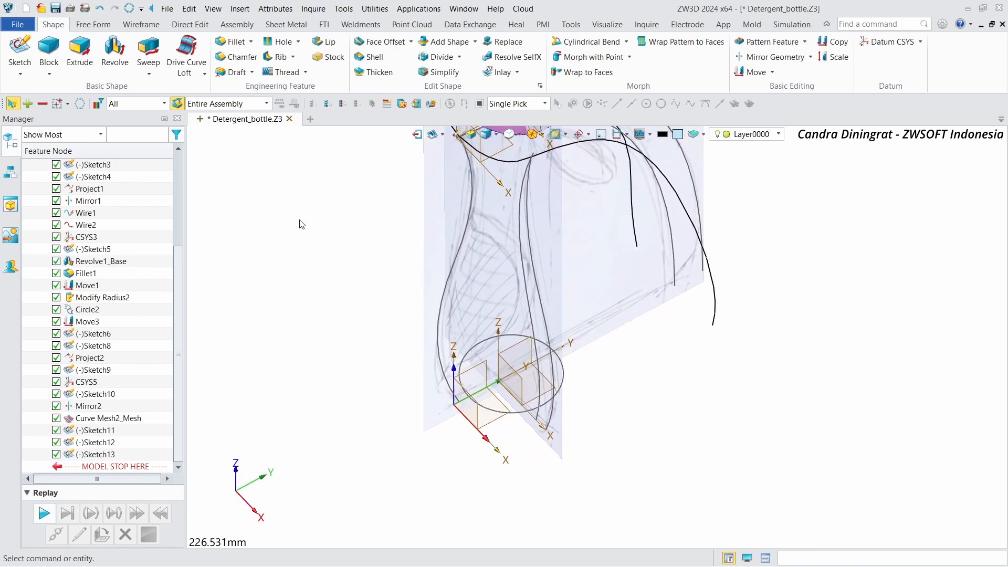
Step: Start a new sketch on the CSYS1_XY plane
left_click(19, 53)
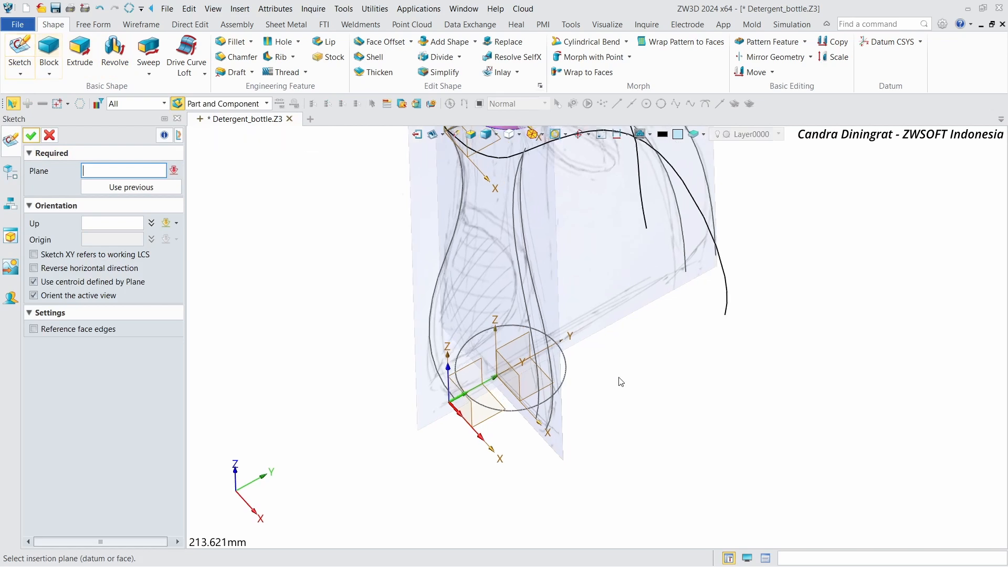
left_click(575, 368)
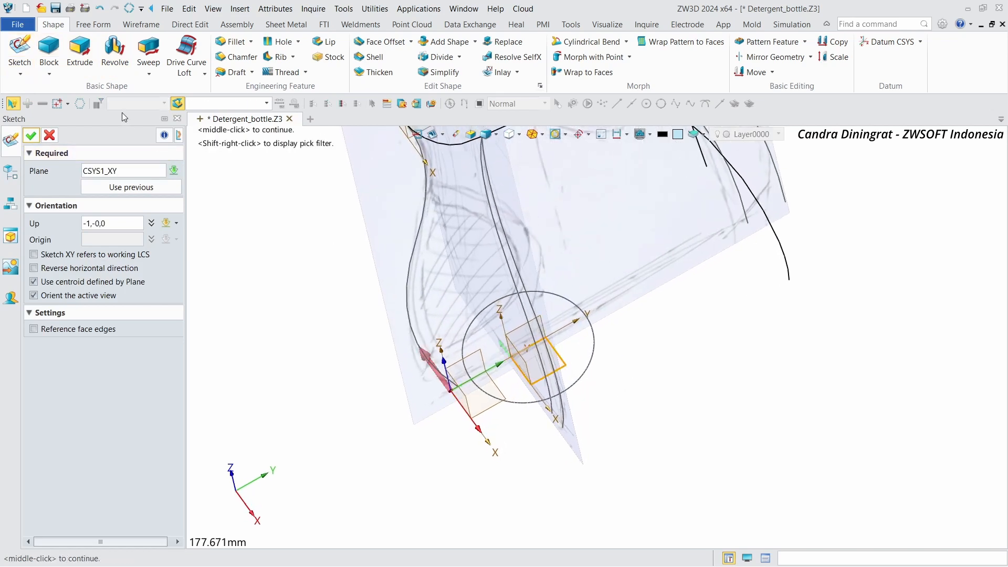
left_click(36, 140)
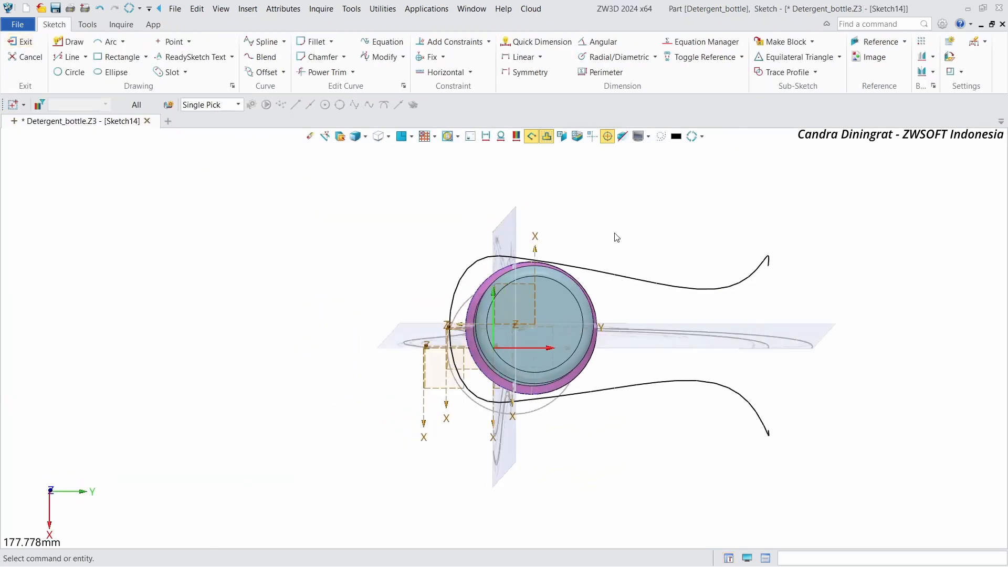
Step: Reference the front and rear profile splines into this sketch as construction geometry
left_click(877, 42)
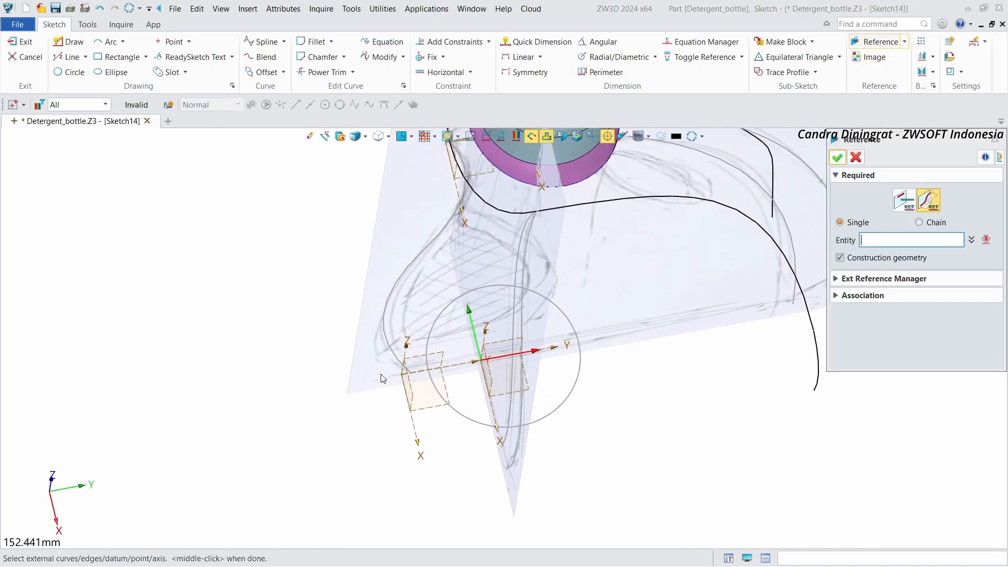
left_click(513, 464)
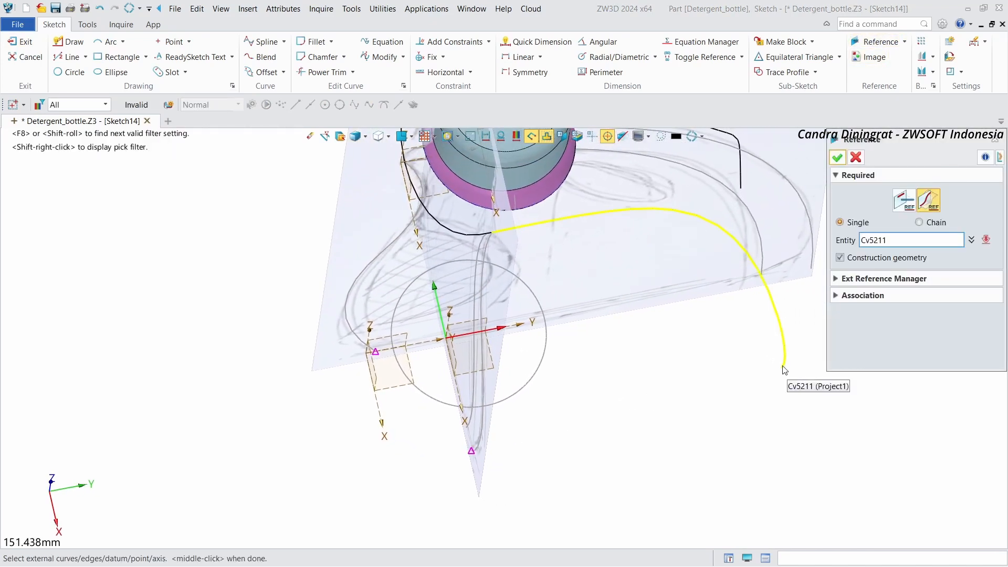
left_click(782, 371)
left_click(838, 157)
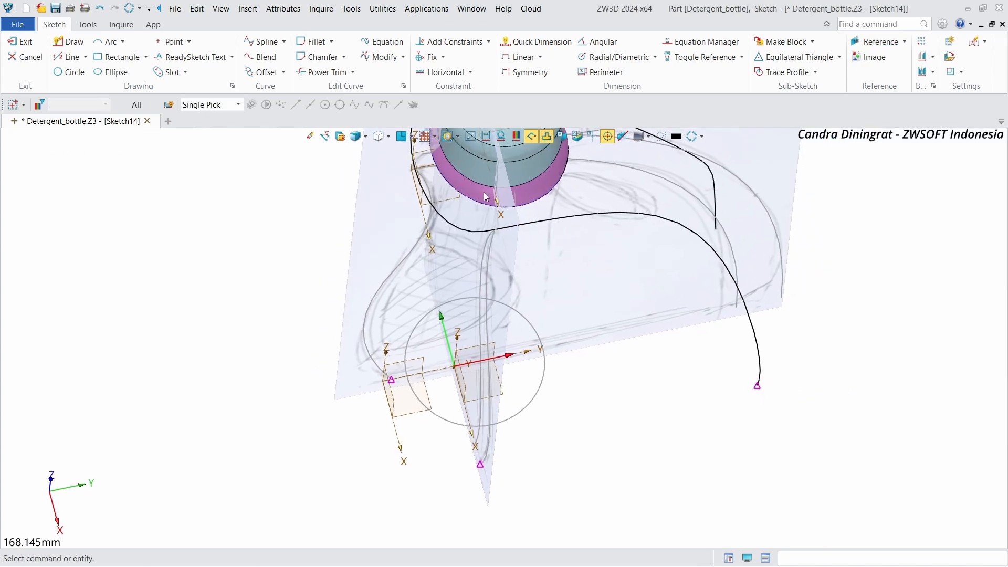
Step: Draw a line outward from the rear spline's lower end point and convert it to construction geometry
left_click(81, 42)
left_click(408, 405)
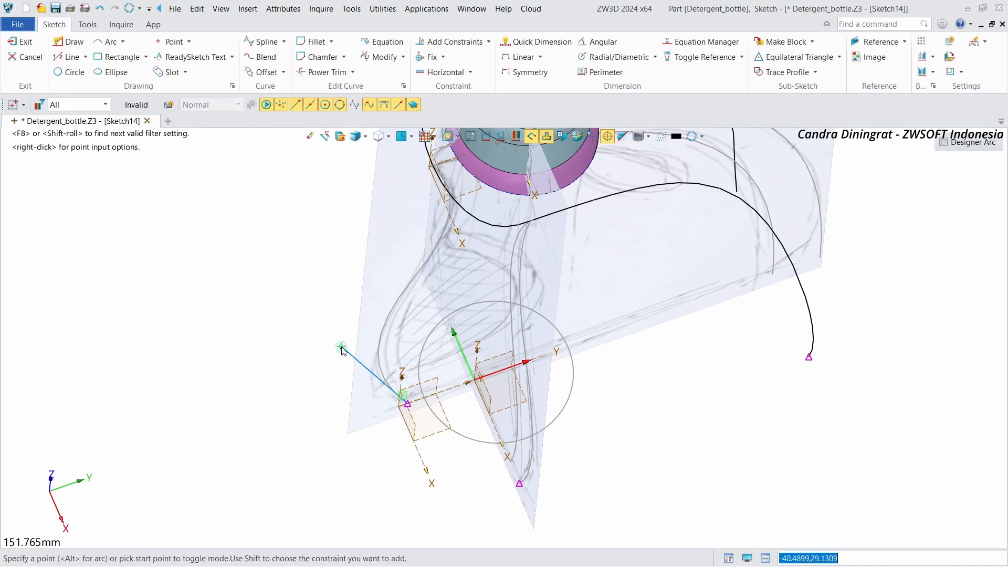
scroll(376, 348, "up", 3)
mouse_move(376, 348)
right_mouse_down()
mouse_move(326, 378)
mouse_move(336, 390)
right_mouse_up()
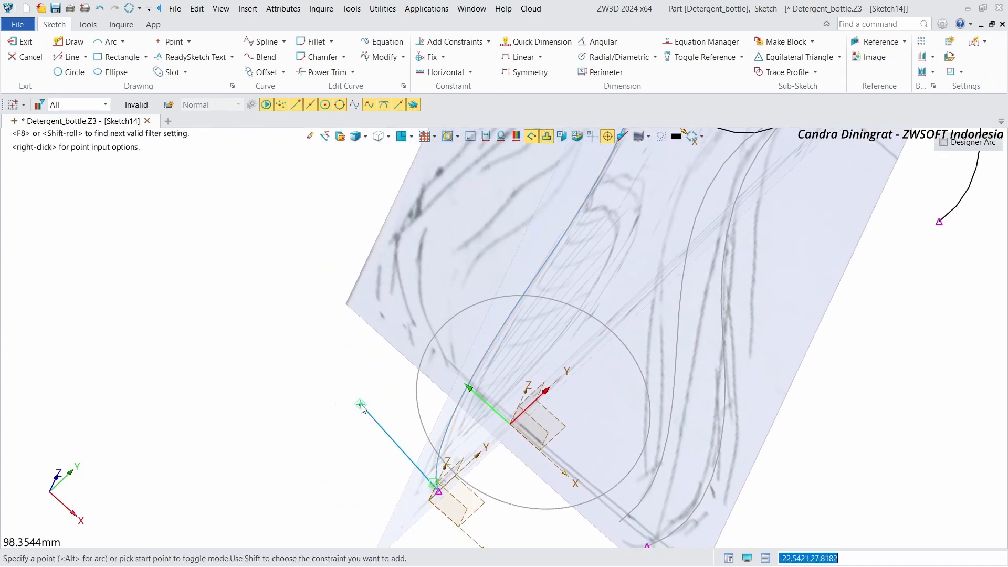
left_click(342, 407)
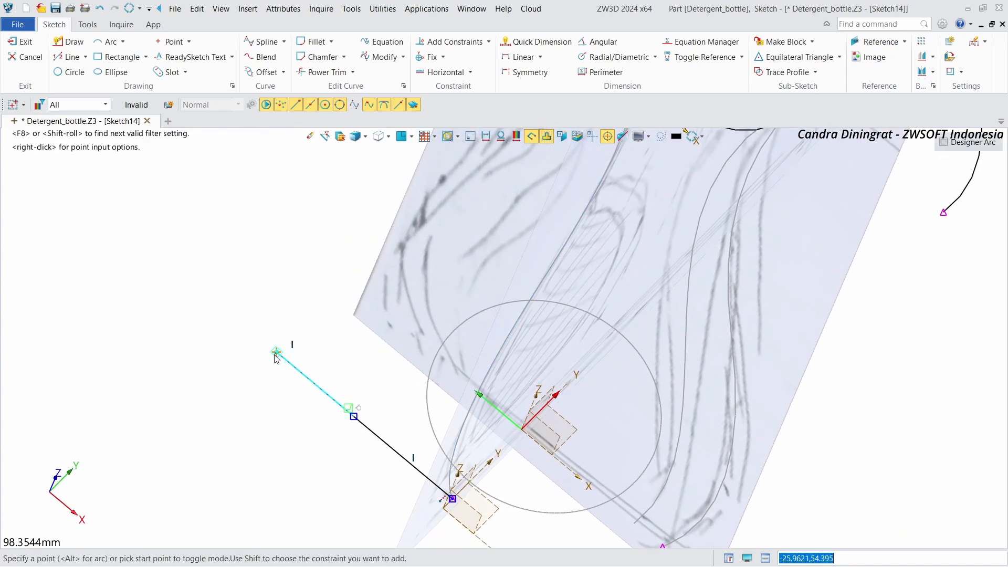
key("Escape")
right_click(291, 372)
left_click(234, 374)
left_click(382, 442)
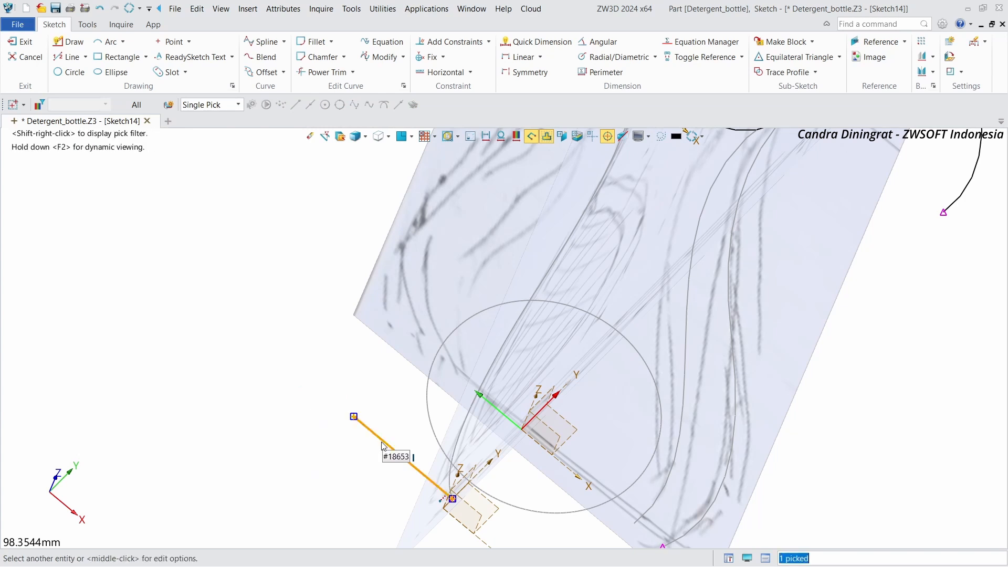
left_click(345, 422)
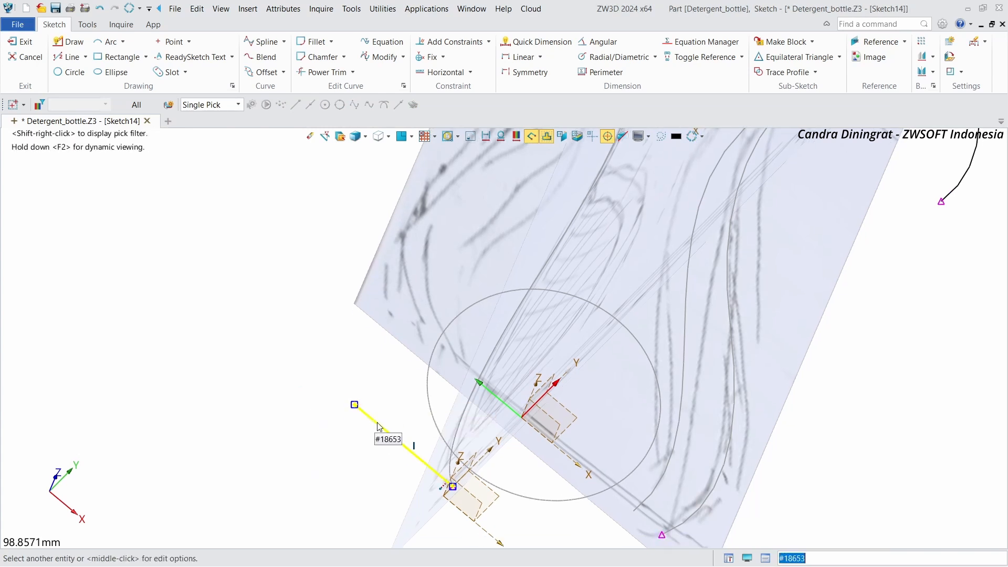
right_click(378, 423)
left_click(385, 428)
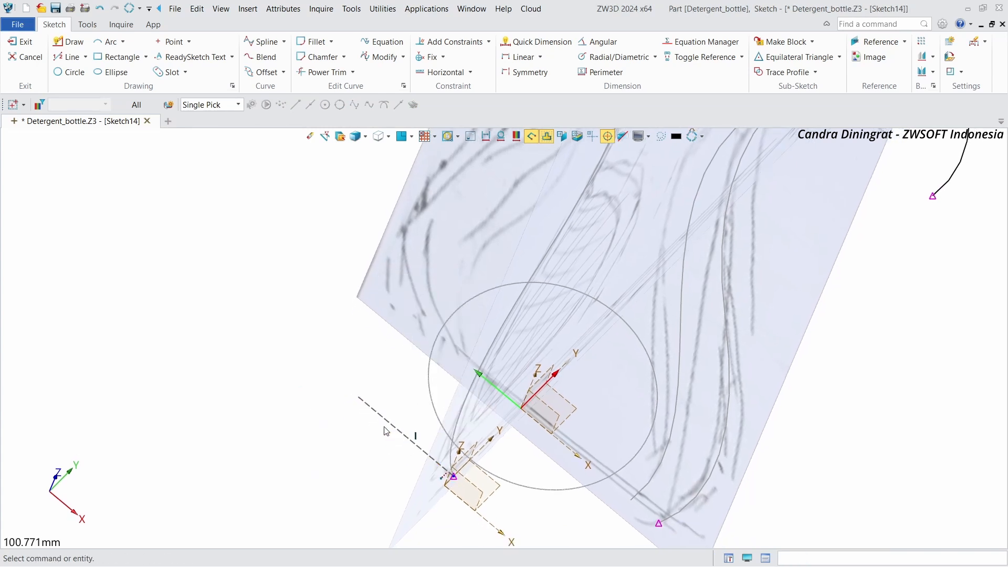
Step: Draw a short line from the front spline's lower end point and convert it to construction geometry
scroll(294, 466, "down", 2)
mouse_move(294, 466)
middle_mouse_down()
mouse_move(336, 398)
mouse_move(277, 400)
middle_mouse_up()
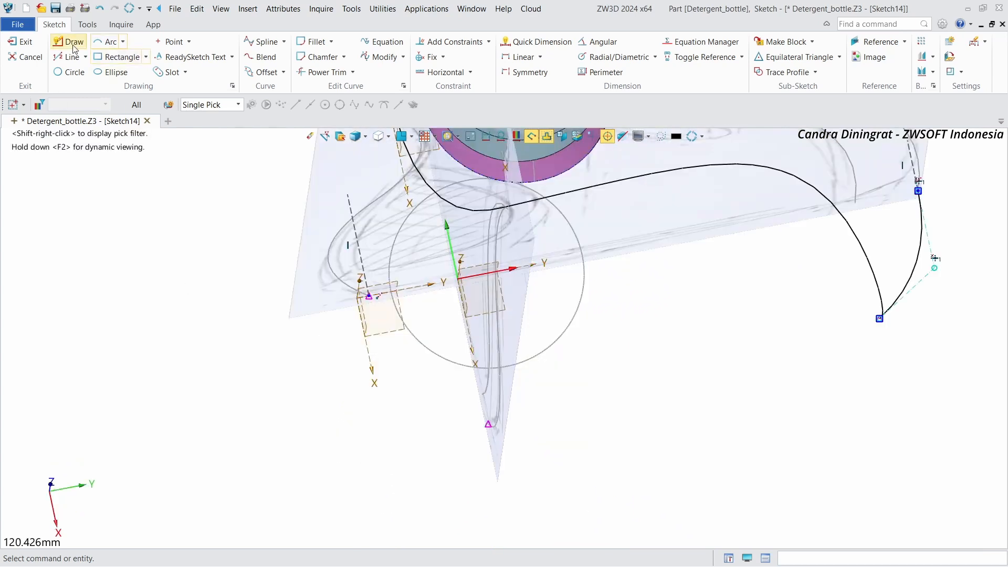
left_click(72, 45)
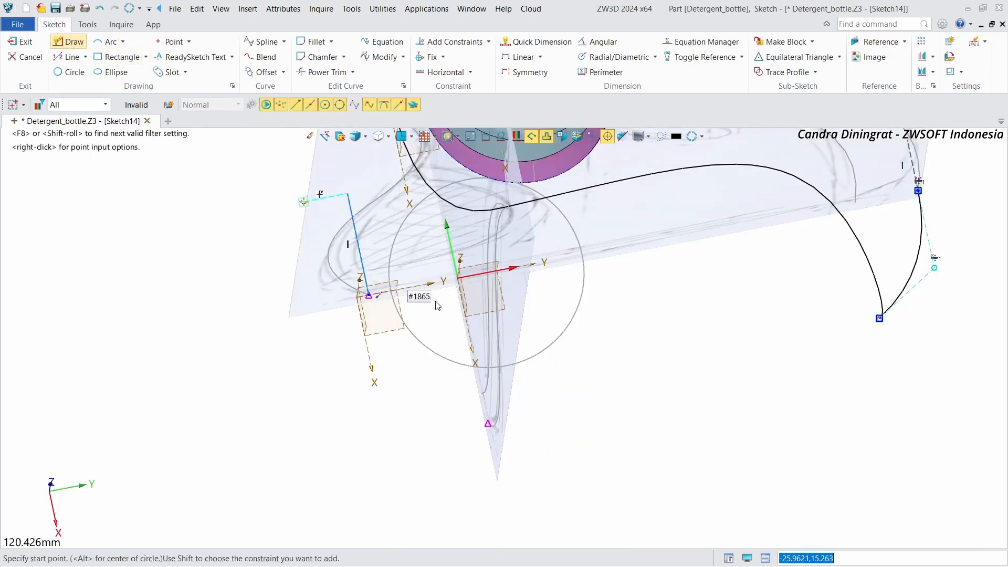
right_click_drag(521, 433, 507, 450)
left_click(505, 403)
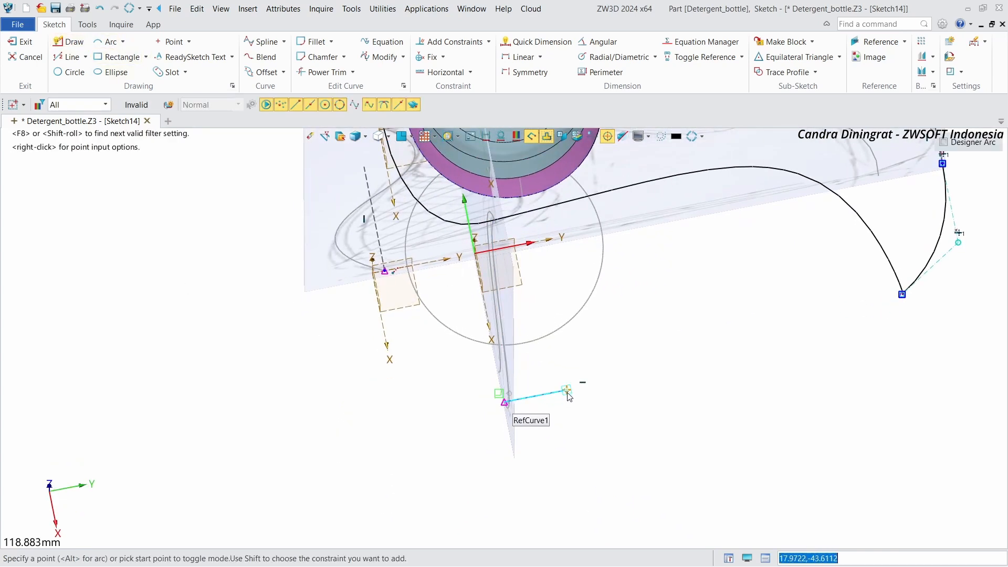
key("Escape")
right_click(554, 395)
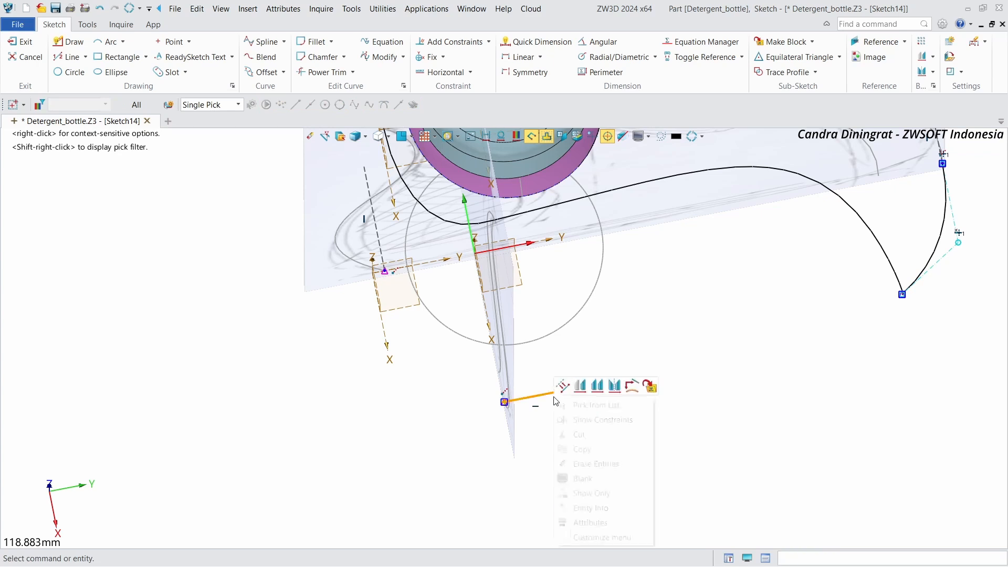
left_click(563, 386)
Step: Draw a three-point spline joining the lower ends of the two referenced profile curves
right_click_drag(374, 191, 372, 174)
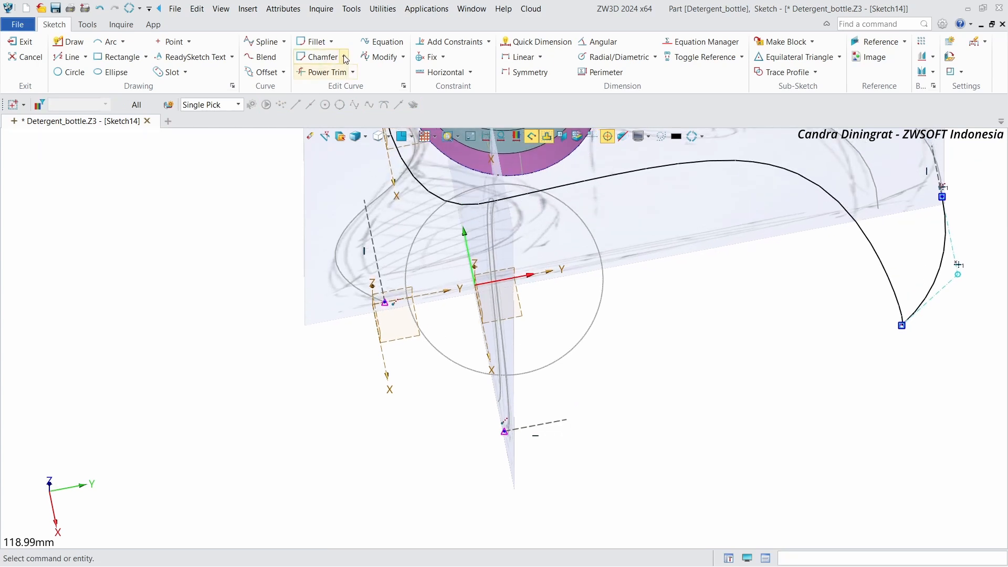
left_click(265, 41)
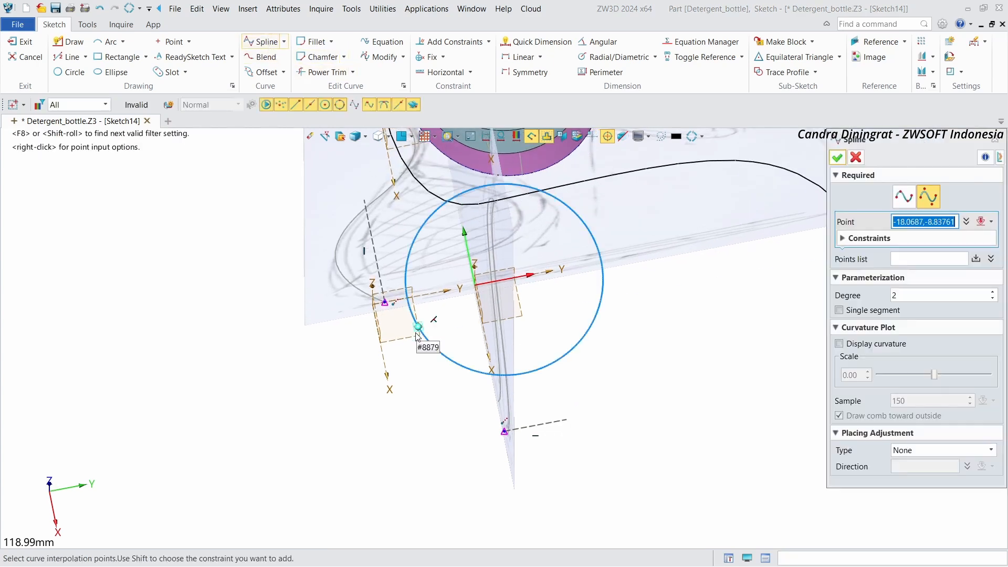
left_click(386, 303)
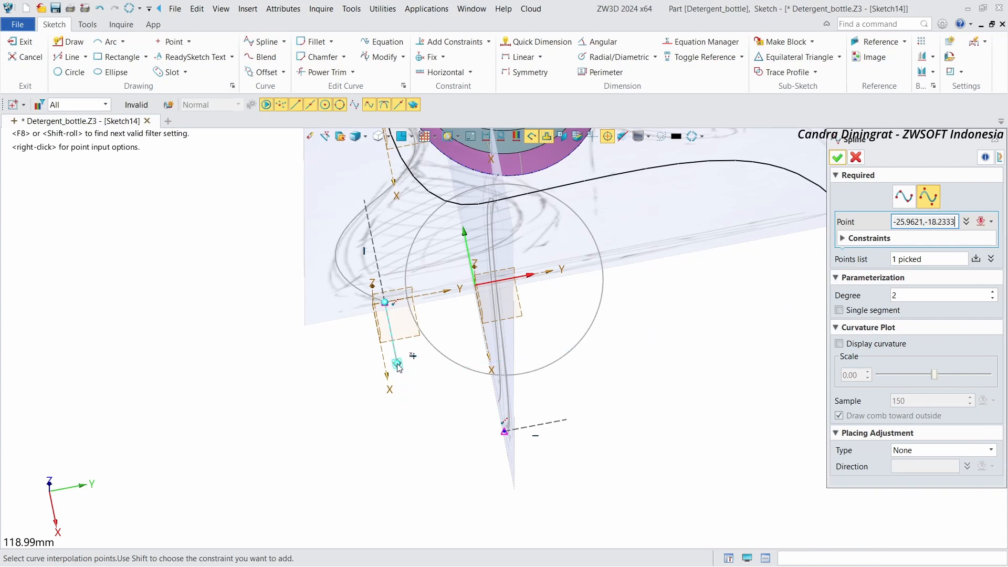
left_click(398, 363)
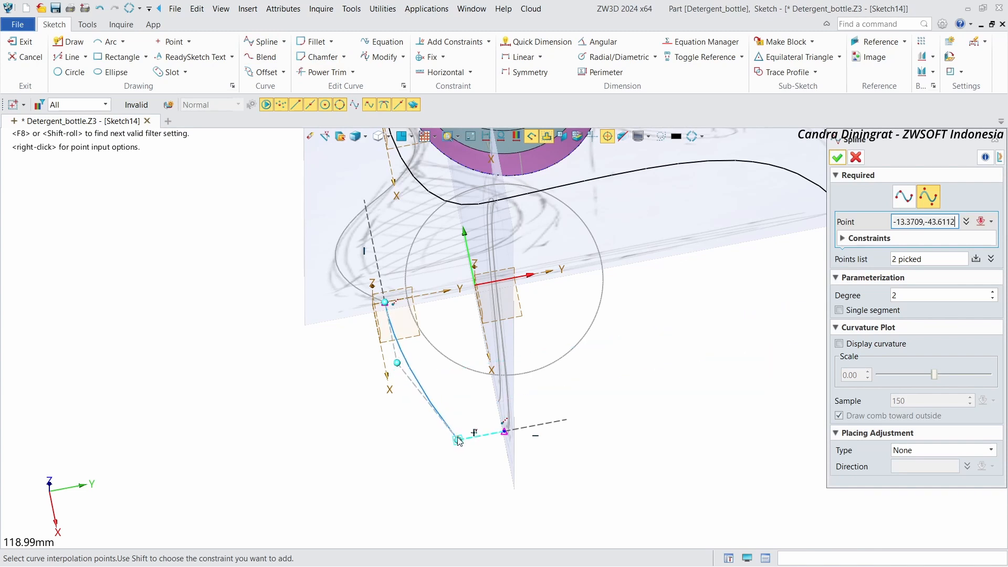
left_click(503, 435)
right_click_drag(593, 400, 824, 242)
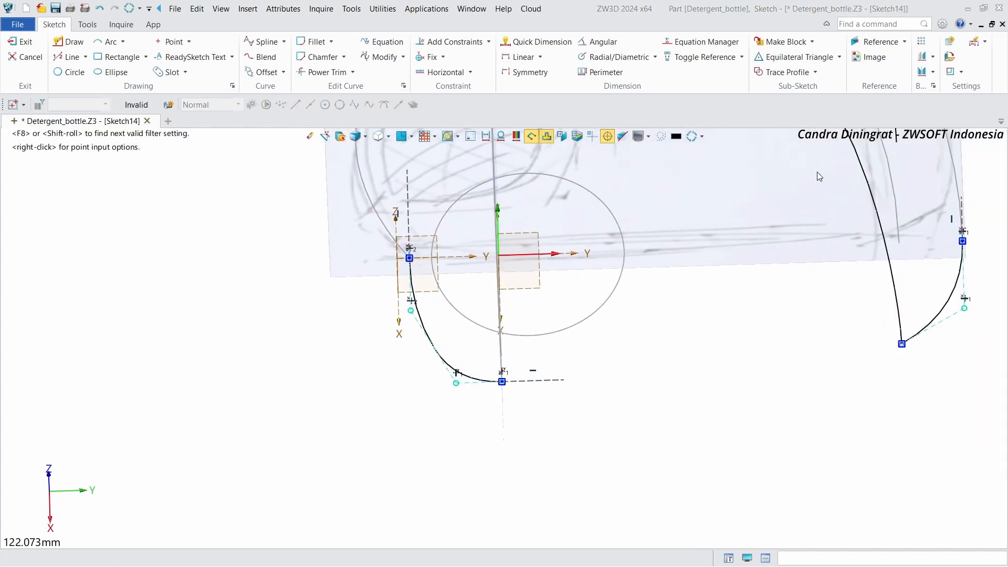
left_click(837, 157)
Step: Adjust the new base spline's control points to round its corner
scroll(418, 340, "up", 3)
left_click_drag(476, 411, 460, 412)
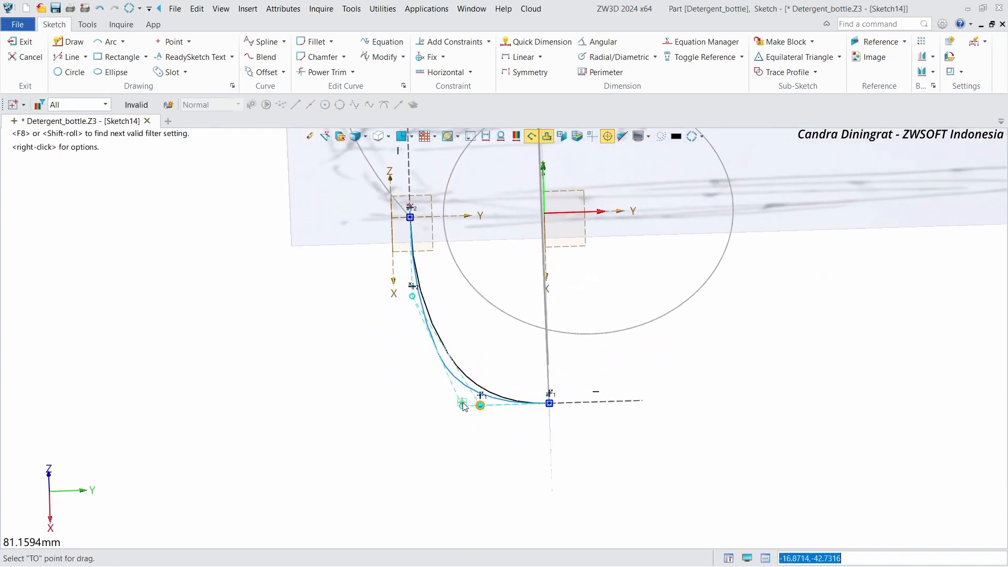
left_click_drag(412, 303, 412, 325)
right_click_drag(441, 336, 667, 328)
scroll(669, 329, "down", 5)
scroll(630, 410, "up", 2)
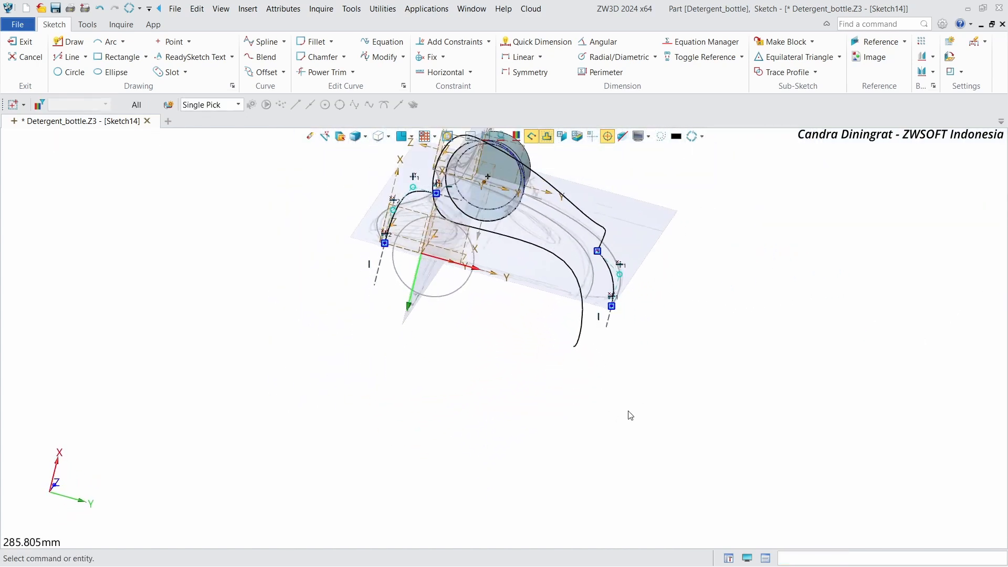
scroll(630, 415, "up", 6)
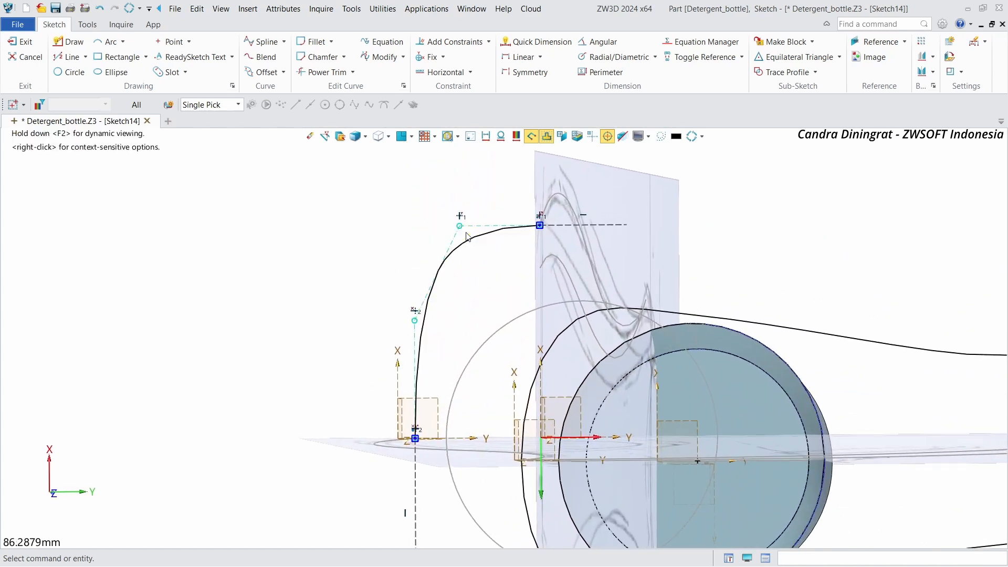
Step: Refine the base spline's rounded corner by moving two more of its control points
left_click_drag(460, 227, 482, 226)
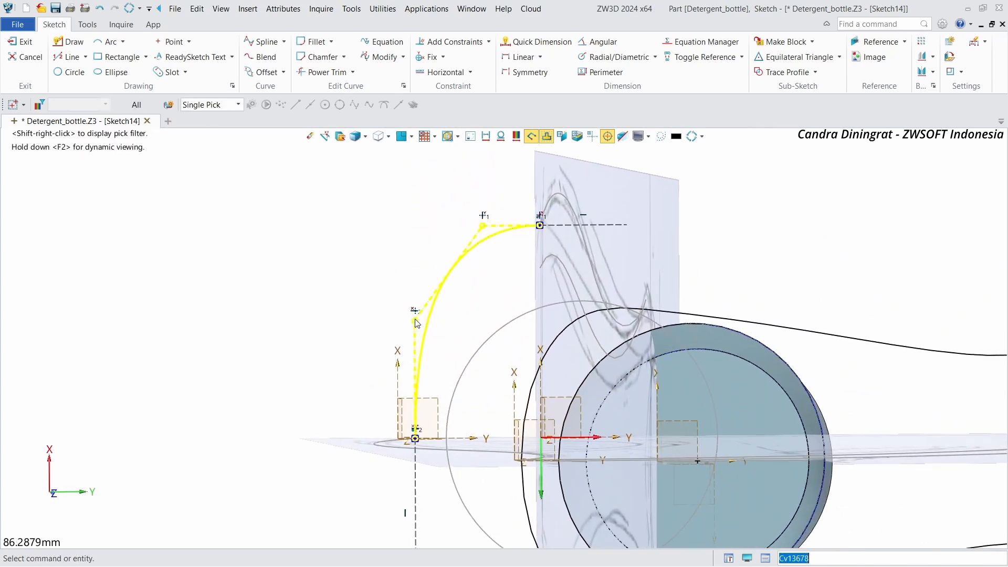
left_click_drag(415, 321, 414, 345)
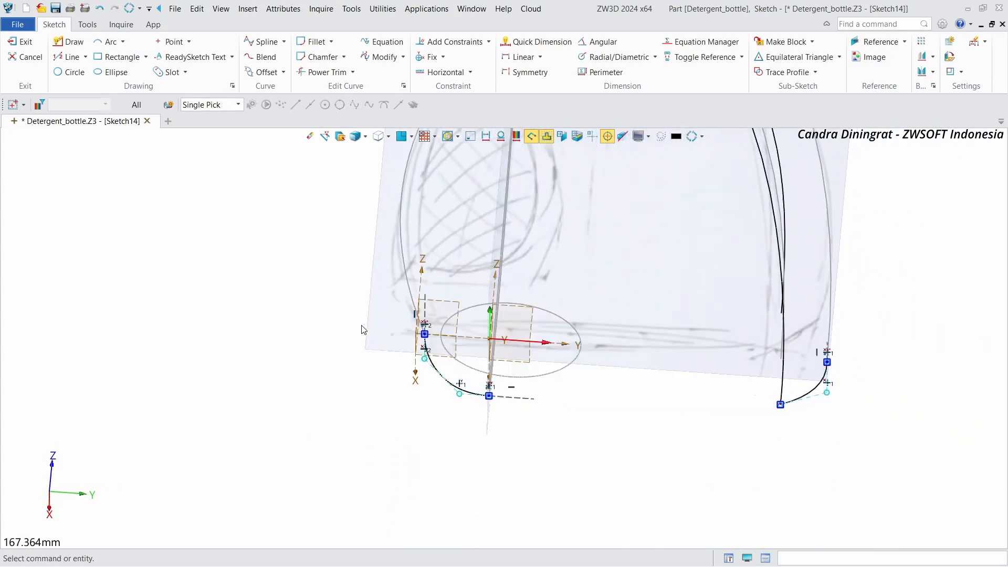
Step: Draw a spline across the base joining the lower ends of the side profile curves, then exit the sketch
left_click(264, 42)
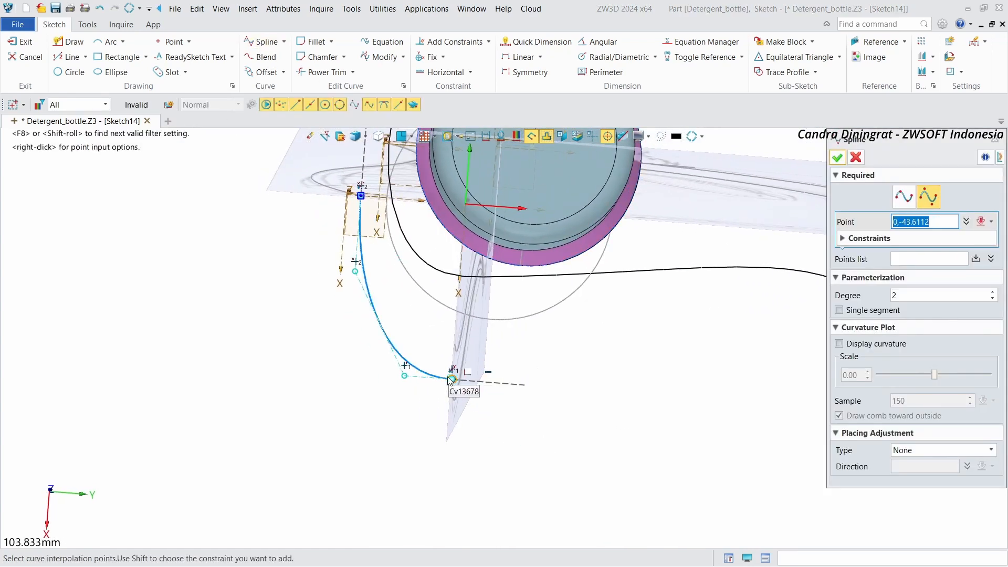
left_click(451, 380)
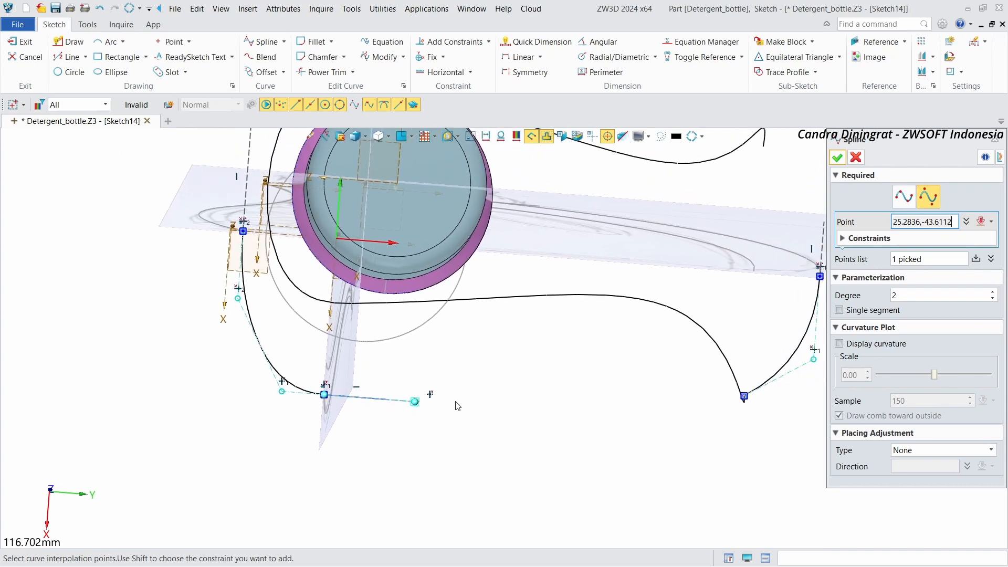
left_click(742, 397)
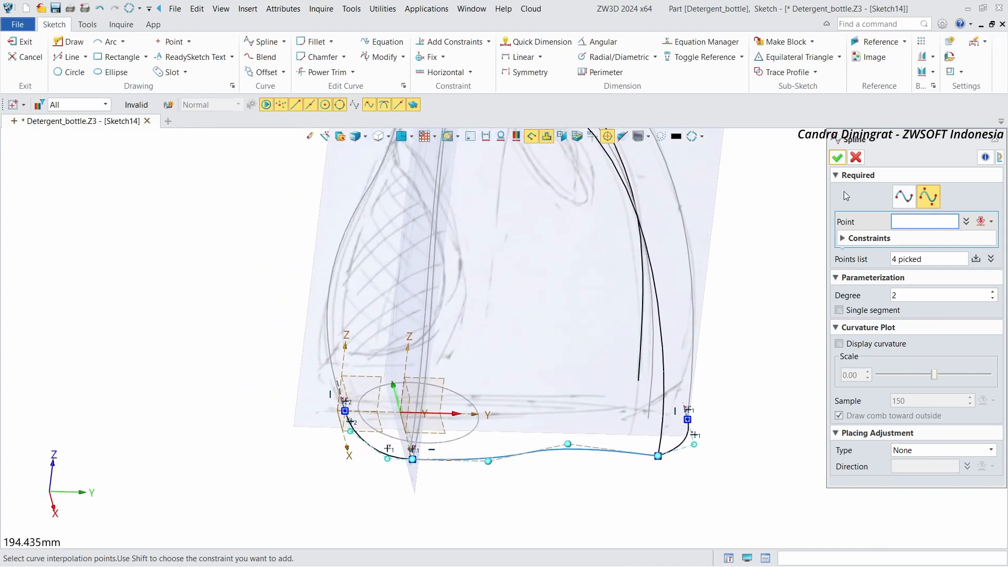
left_click(837, 158)
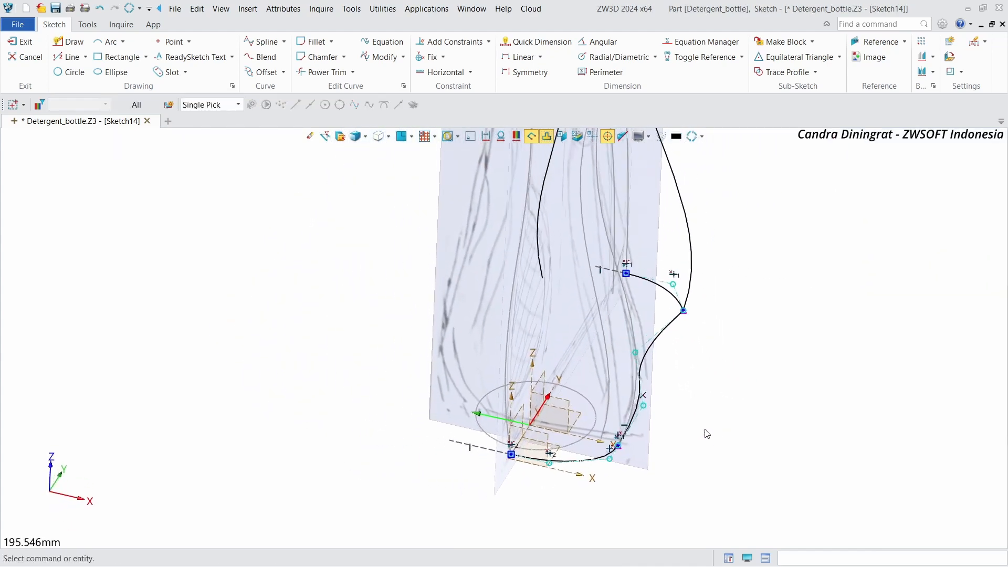
left_click(34, 42)
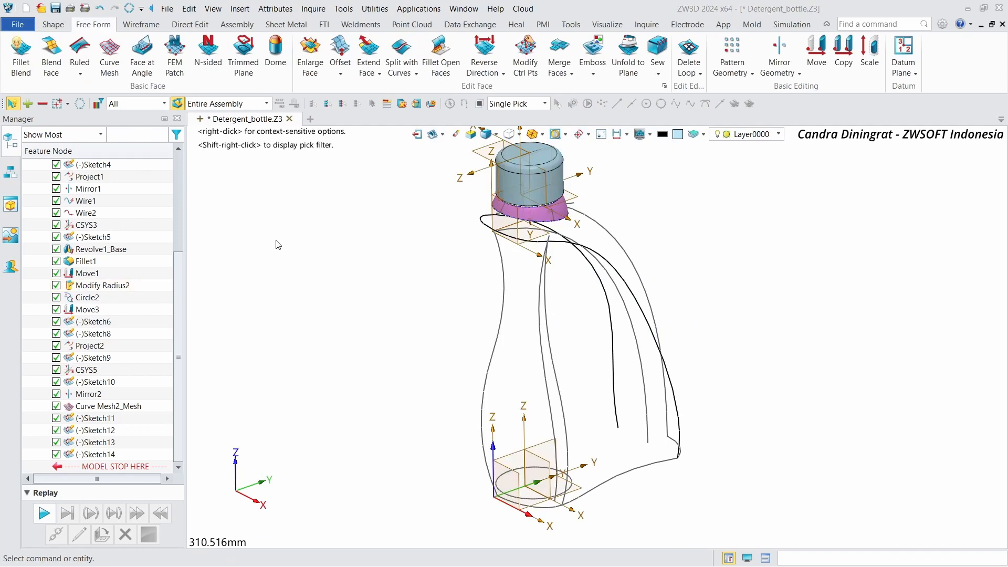
Step: Extrude one side profile curve into a two-sided surface strip from 0 to 15 mm, reversing its direction
left_click(53, 25)
left_click(80, 52)
left_click(502, 252)
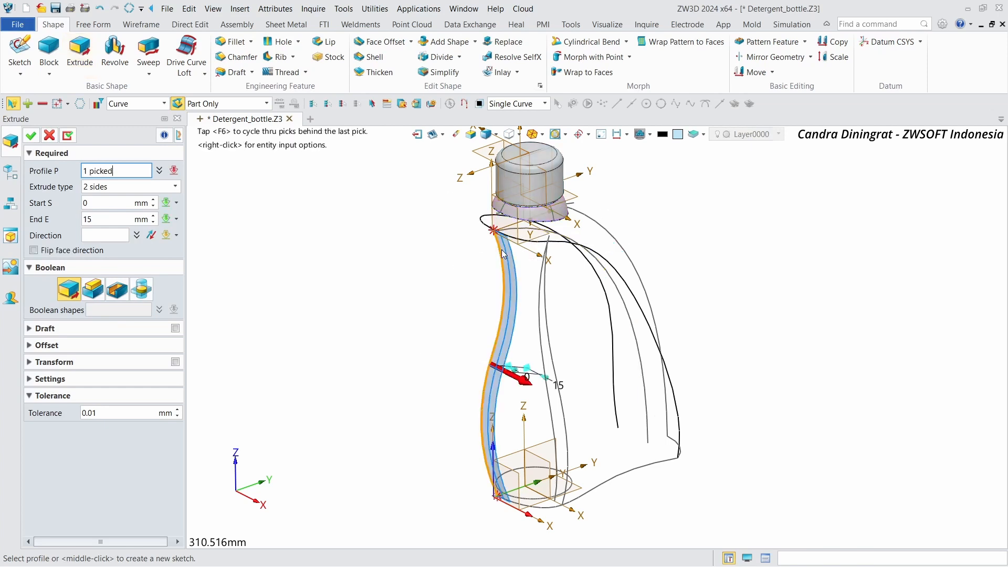
right_click_drag(342, 267, 342, 273)
scroll(342, 272, "up", 3)
double_click(516, 388)
scroll(349, 321, "up", 1)
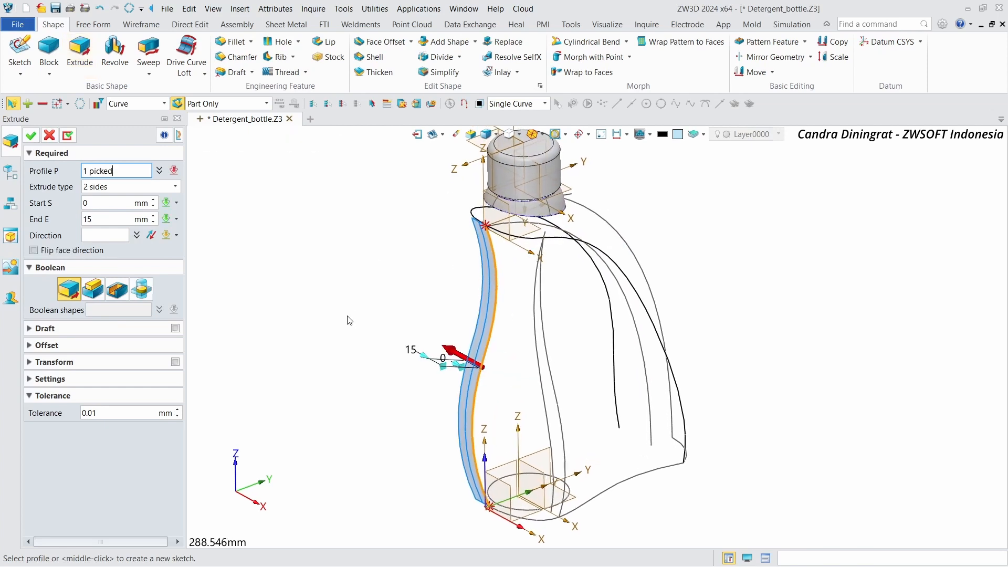
middle_click(380, 302)
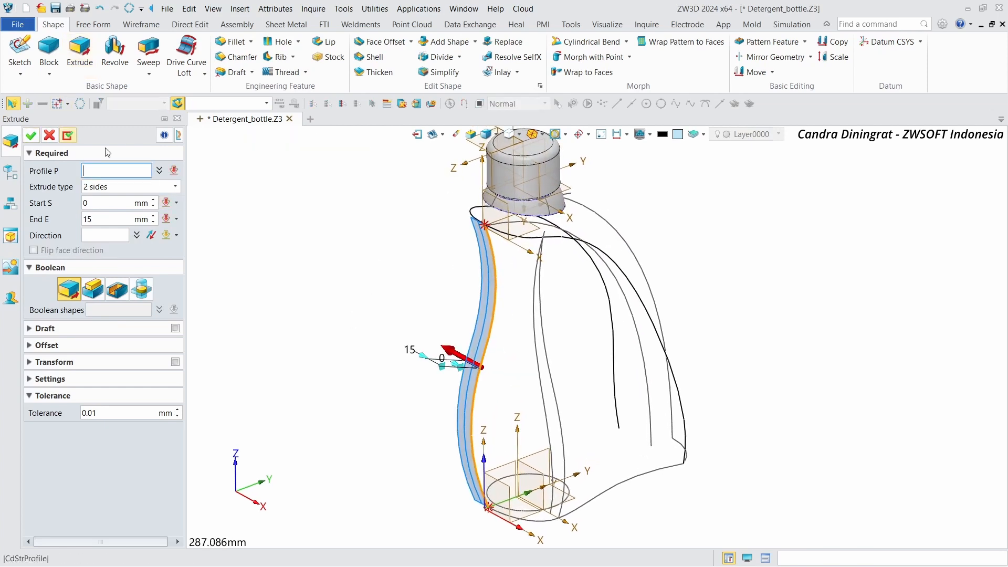
Step: Extrude the opposite side profile curve into a matching 0 to 15 mm surface strip
left_click(543, 292)
right_click_drag(517, 355, 518, 363)
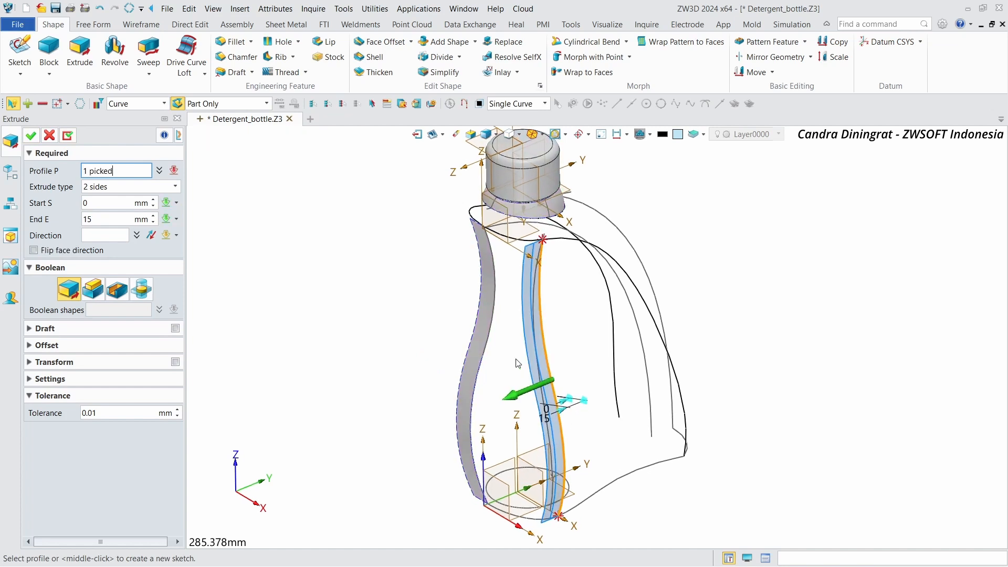
double_click(519, 398)
left_click(31, 135)
Step: Start a Curve Mesh with the two side profiles as U curves and the neck and base curves as V curves
scroll(292, 215, "up", 1)
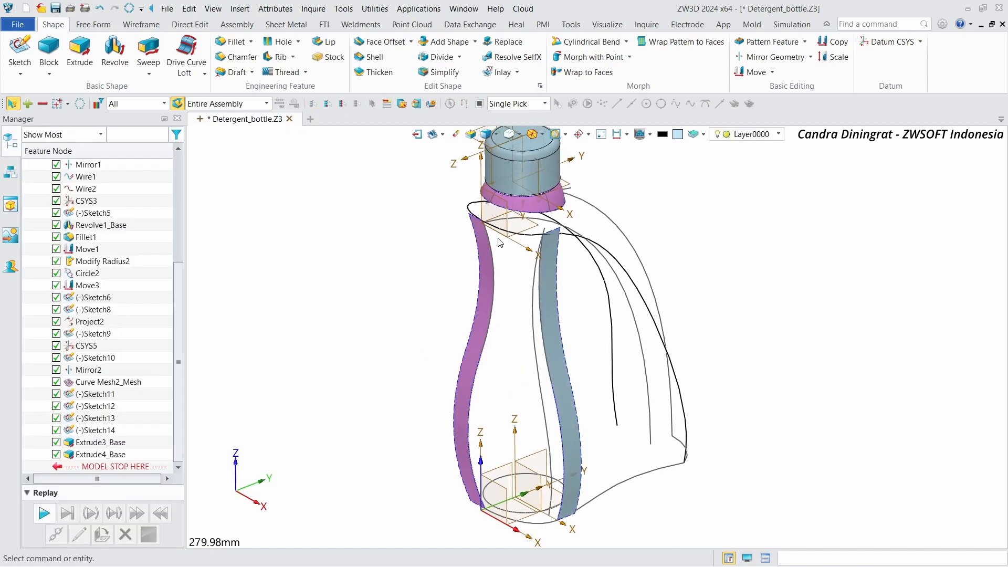
left_click(93, 25)
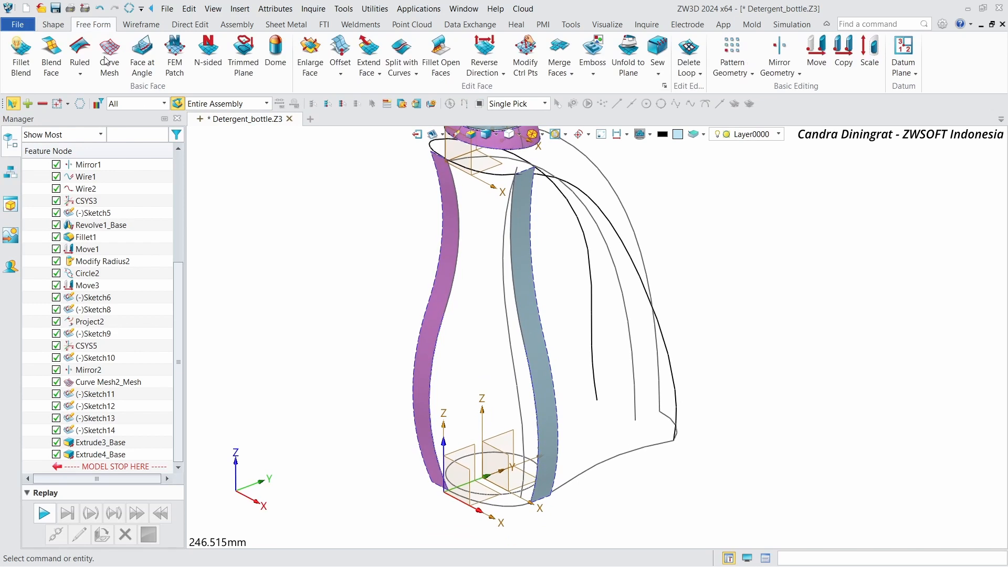
left_click(110, 56)
left_click(429, 442)
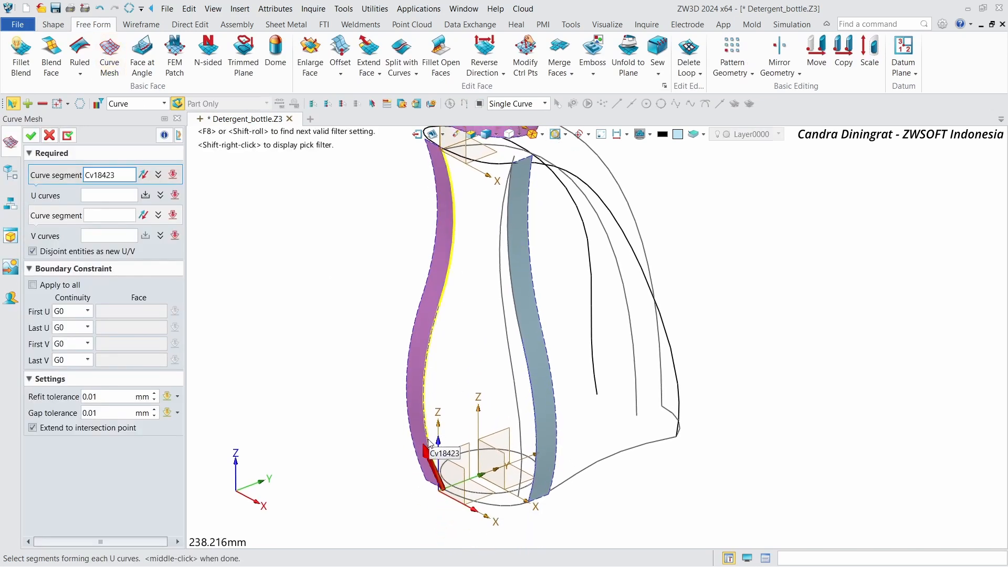
middle_click(459, 454)
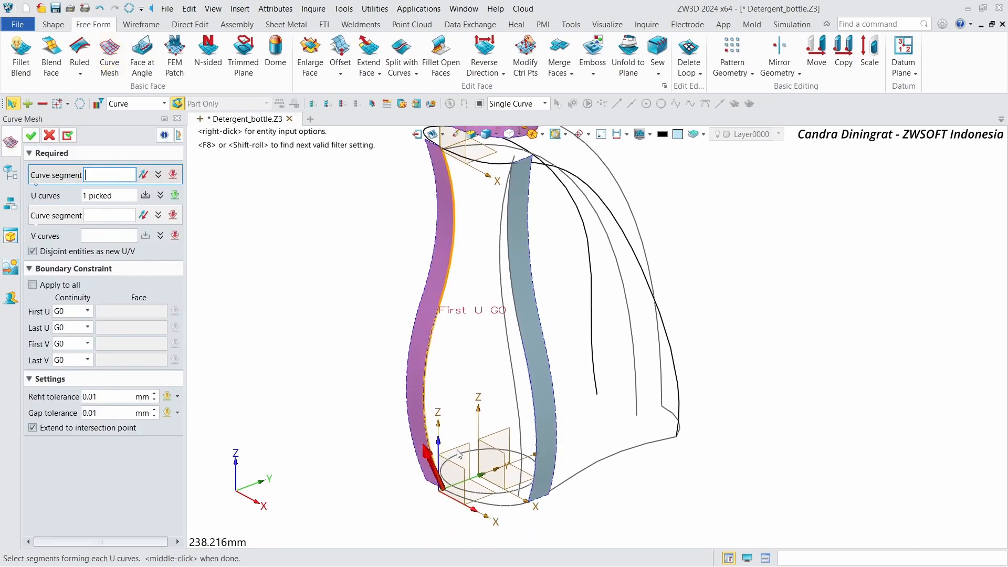
left_click(542, 476)
middle_click(542, 477)
left_click(120, 214)
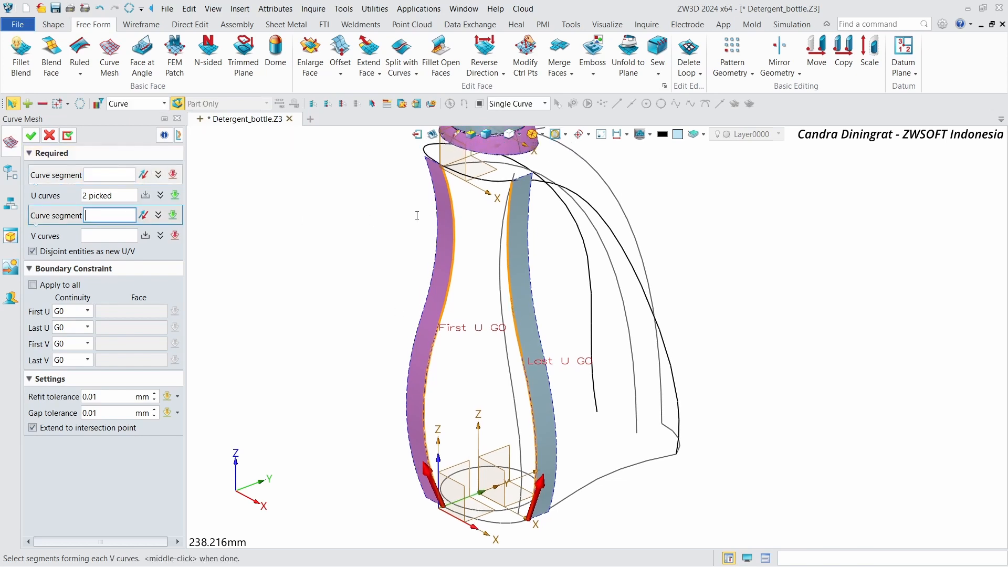
left_click(493, 193)
middle_click(496, 241)
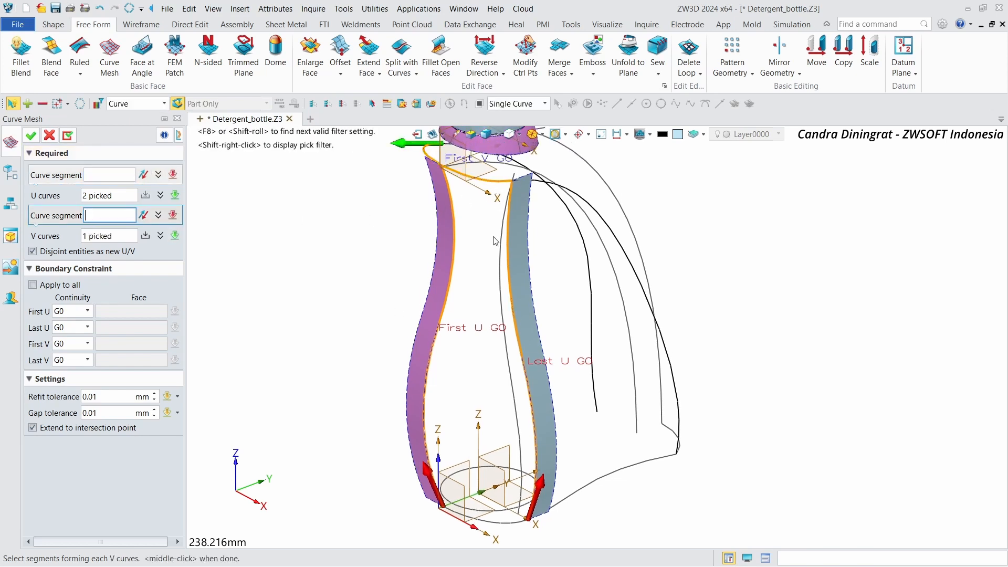
left_click(461, 513)
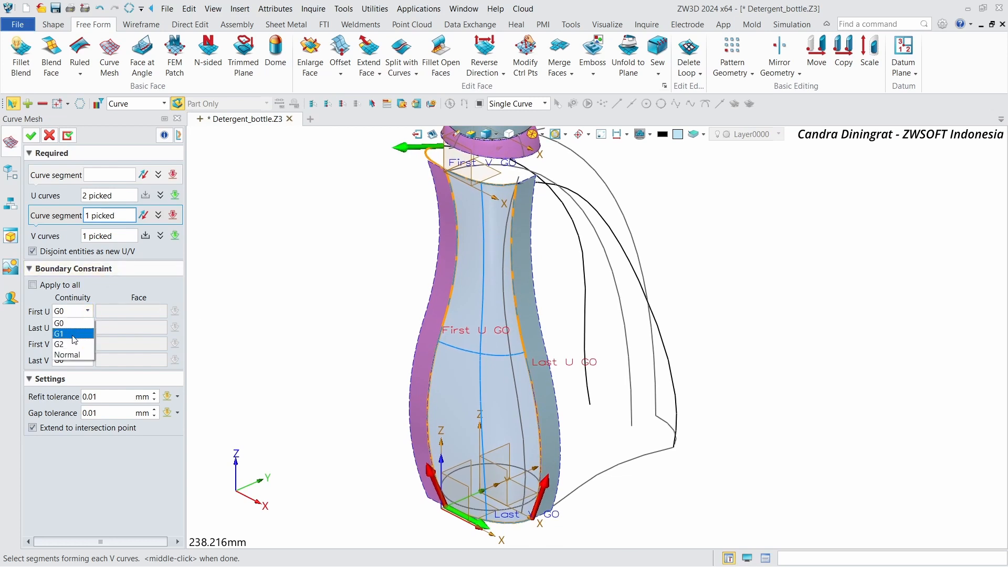
Step: Set first and last U continuity to G1 against the extruded strips and create the mesh surface
left_click(73, 335)
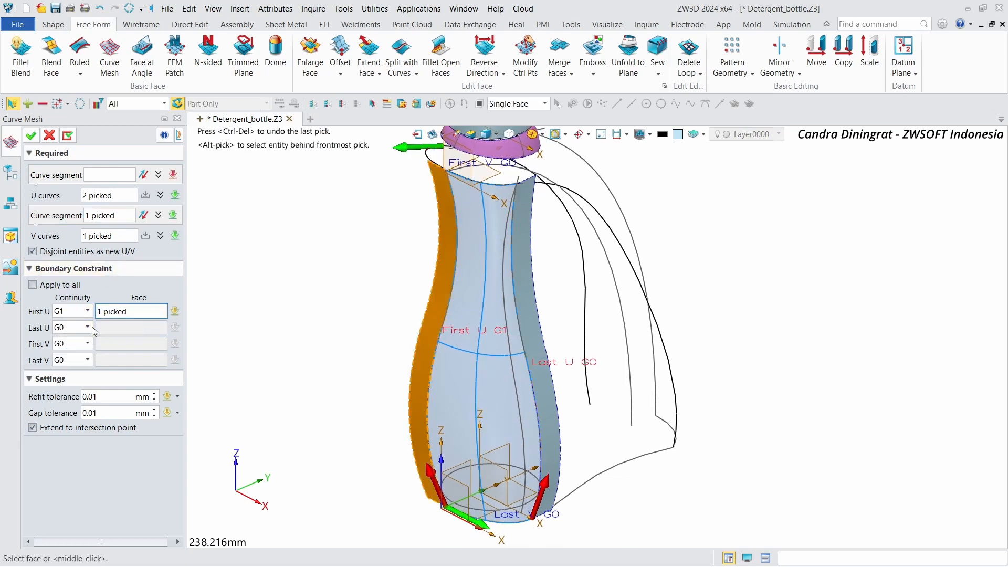
left_click(83, 350)
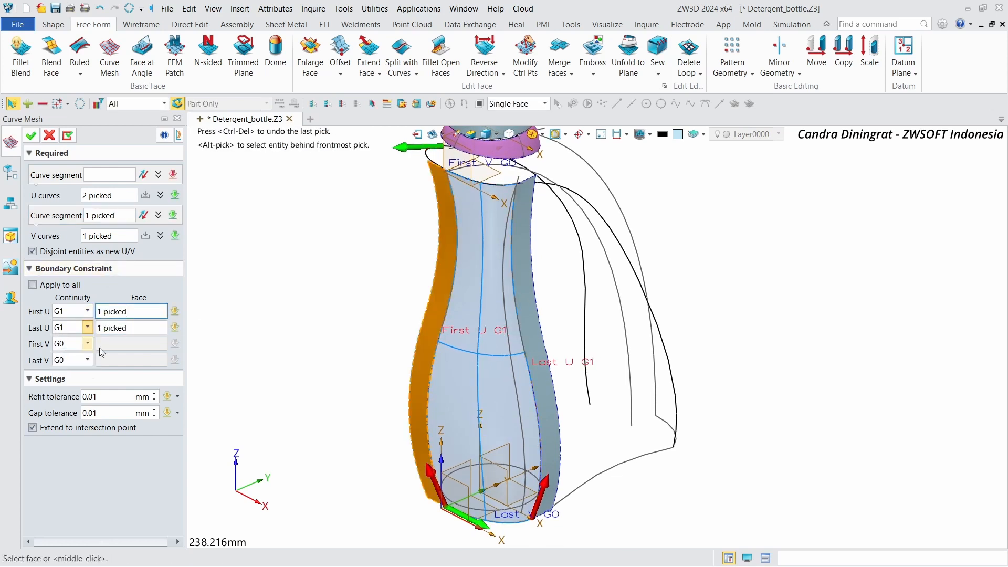
left_click(140, 328)
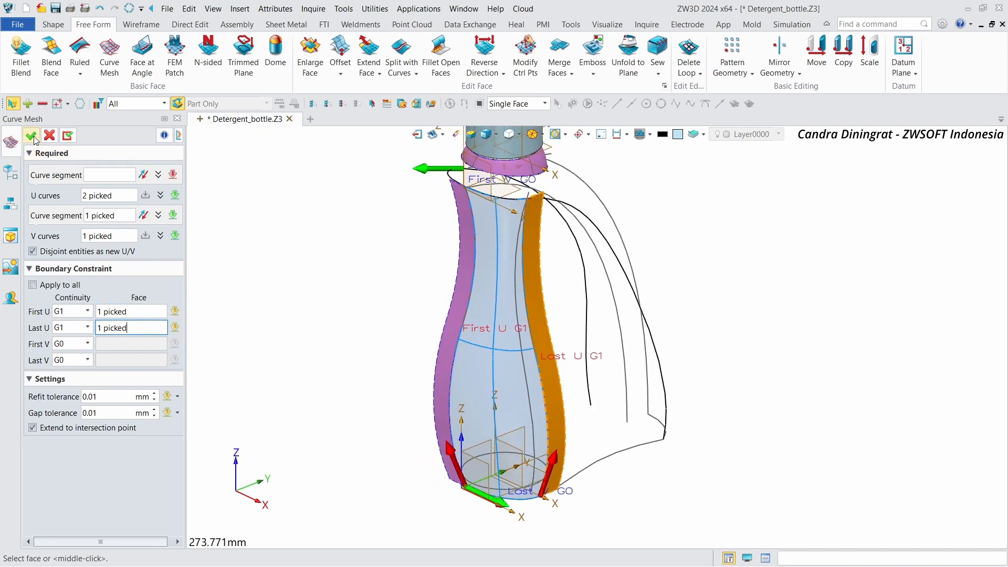
left_click(32, 136)
Step: Blank the two extruded surface strips
right_click_drag(386, 236, 431, 266)
left_click(423, 270)
right_click(424, 270)
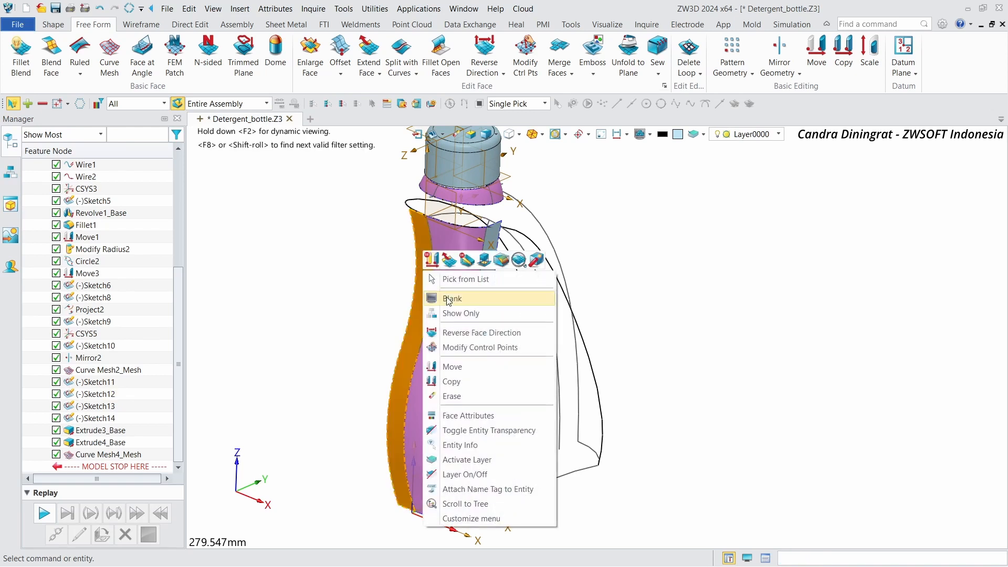
left_click(448, 299)
left_click(489, 269)
right_click(489, 269)
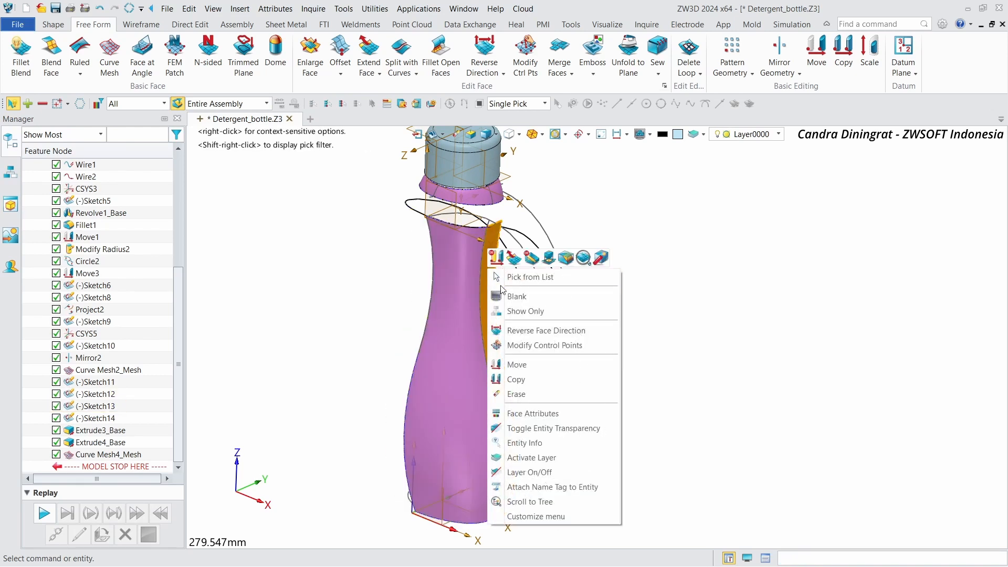
left_click(512, 296)
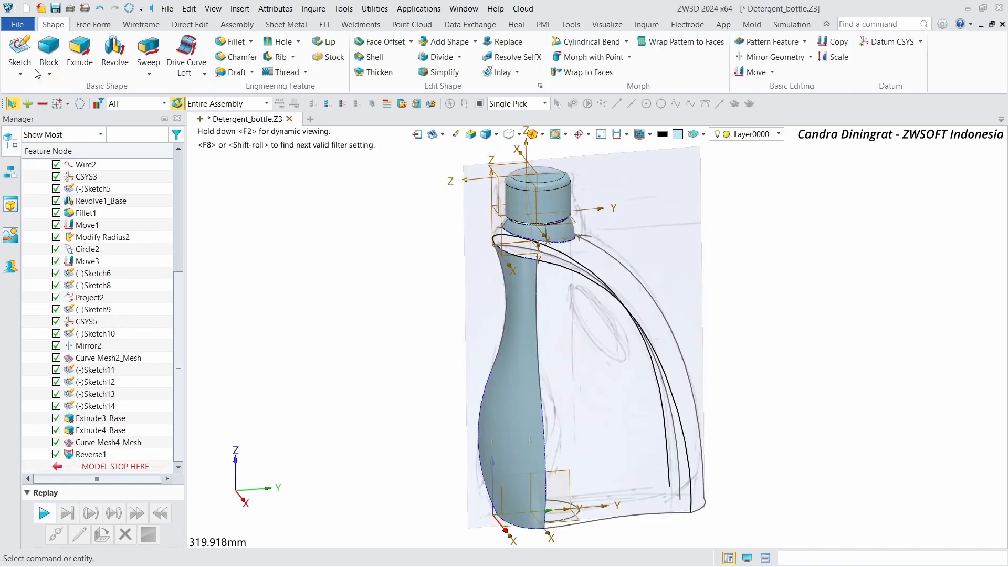
Step: Create a new sketch on the CSYS1_YZ plane
left_click(34, 70)
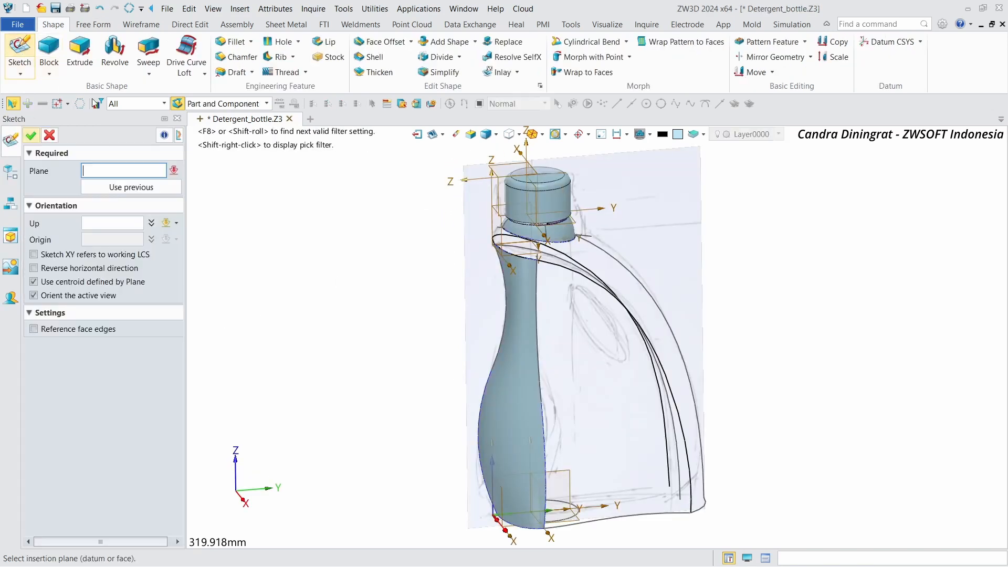
left_click(568, 476)
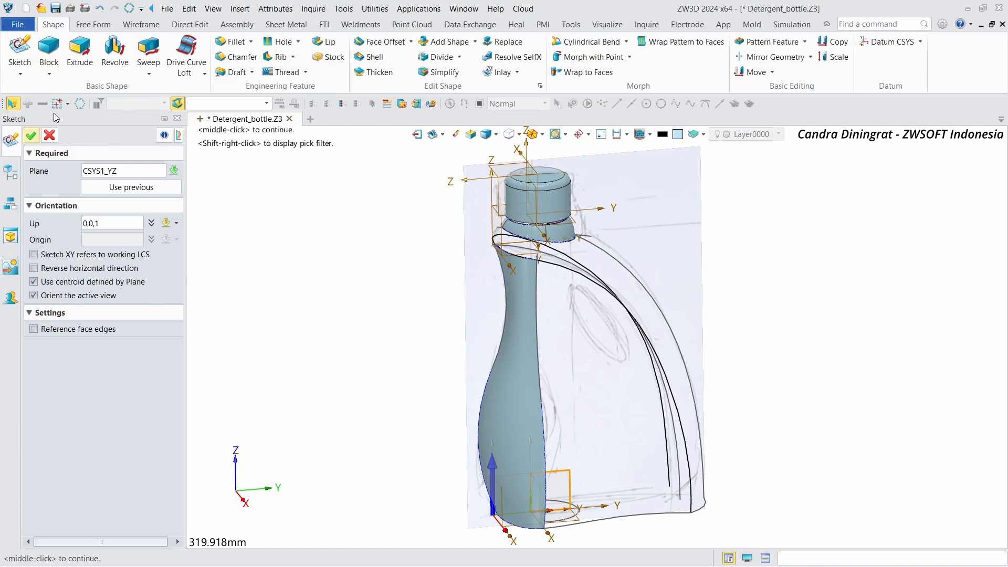
left_click(32, 136)
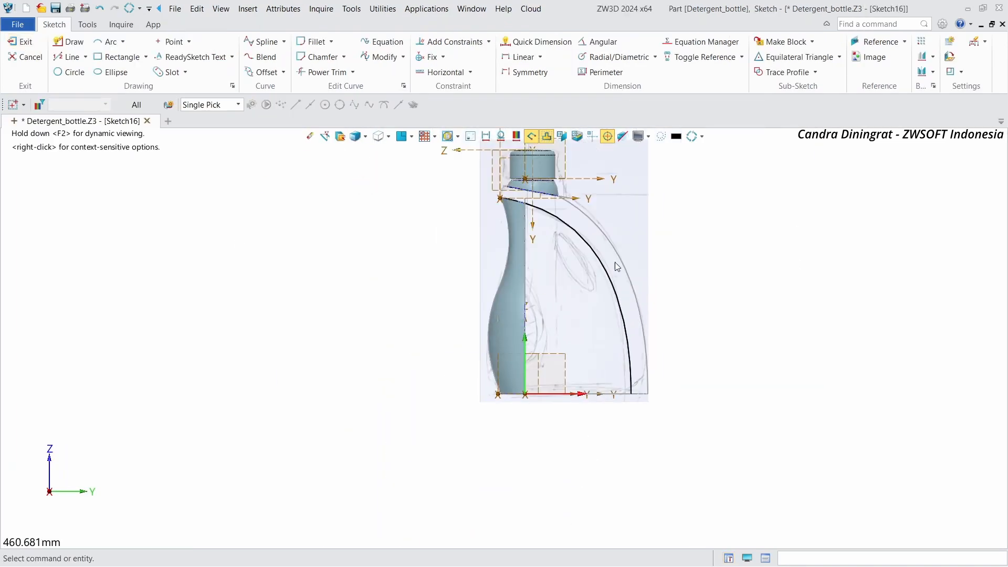
scroll(613, 246, "up", 2)
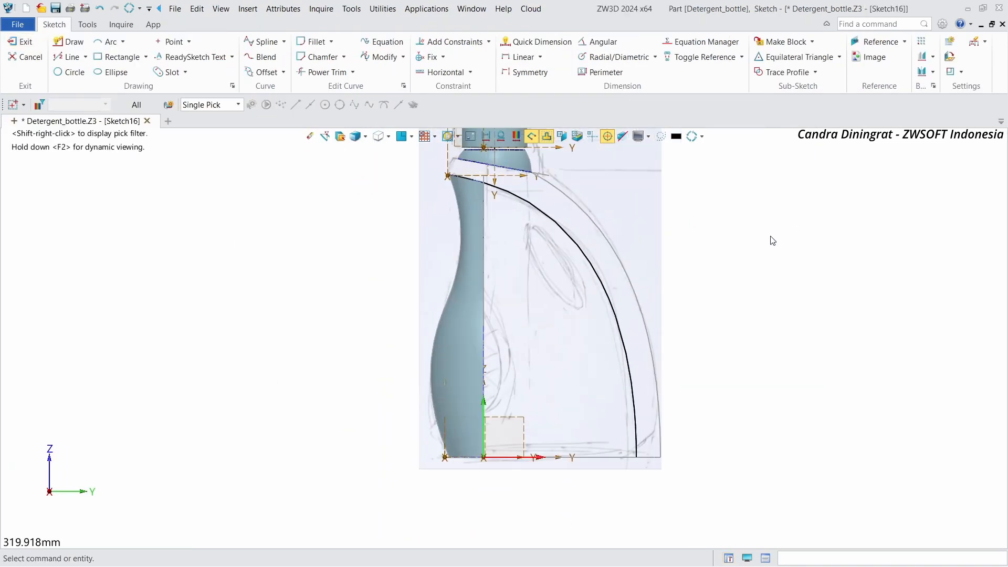
scroll(770, 238, "up", 5)
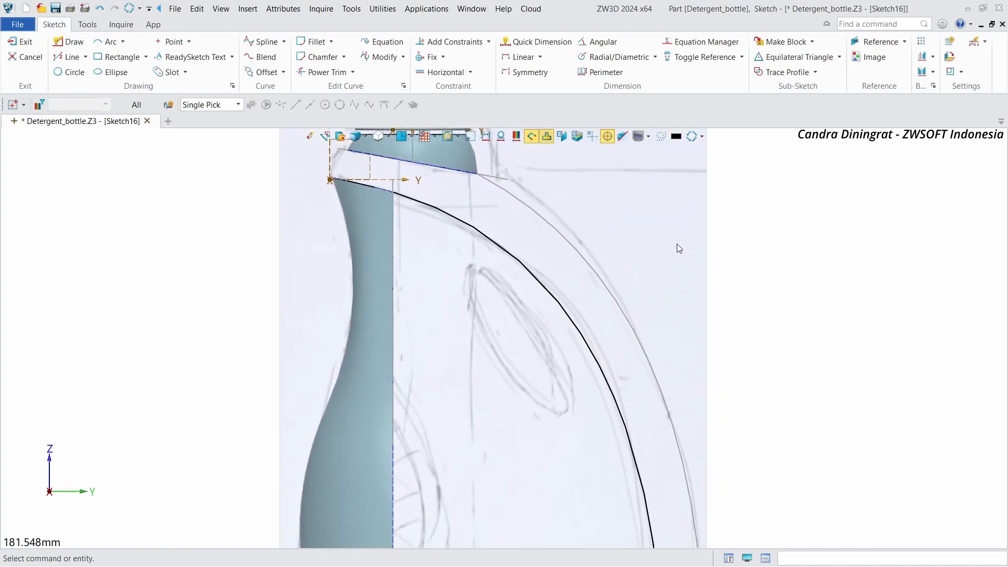
Step: Draw a closed four-point spline tracing the handle opening in the reference image
left_click(264, 46)
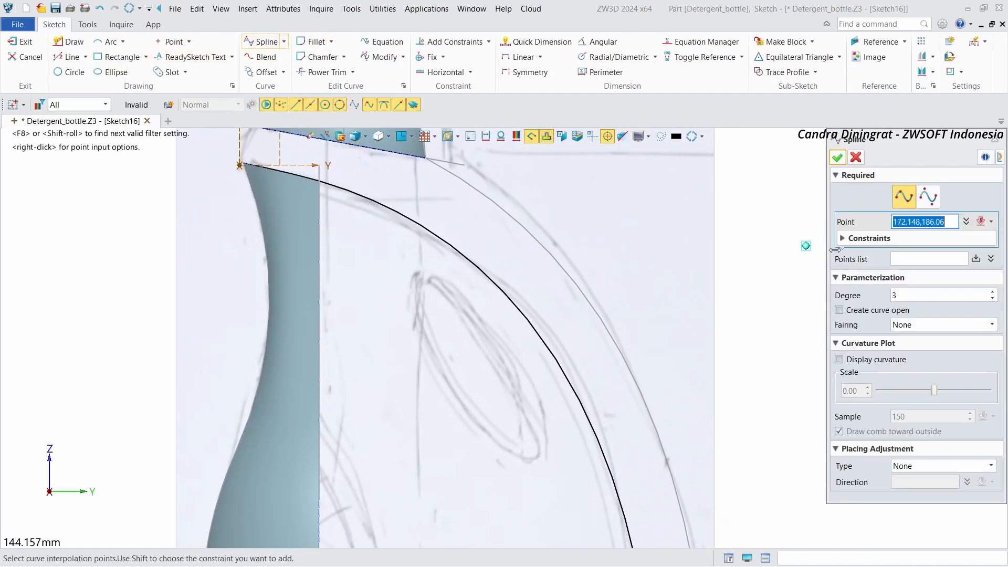
left_click(926, 199)
left_click(912, 198)
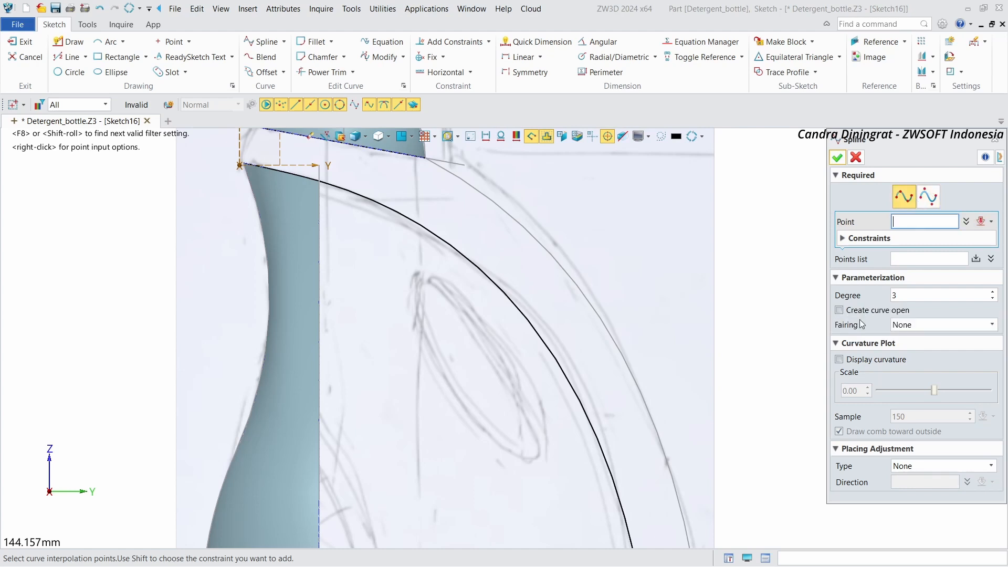
left_click(448, 384)
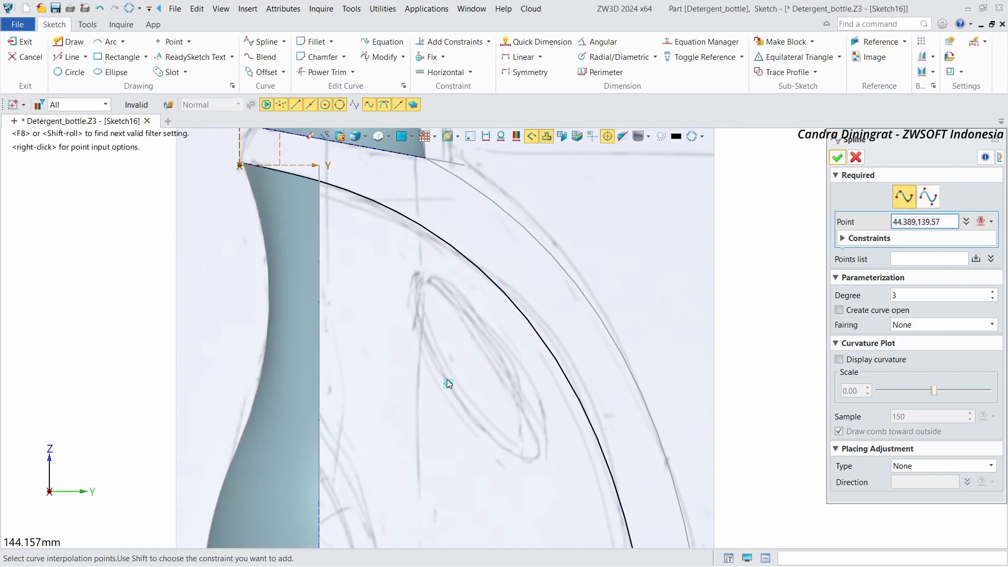
left_click(417, 282)
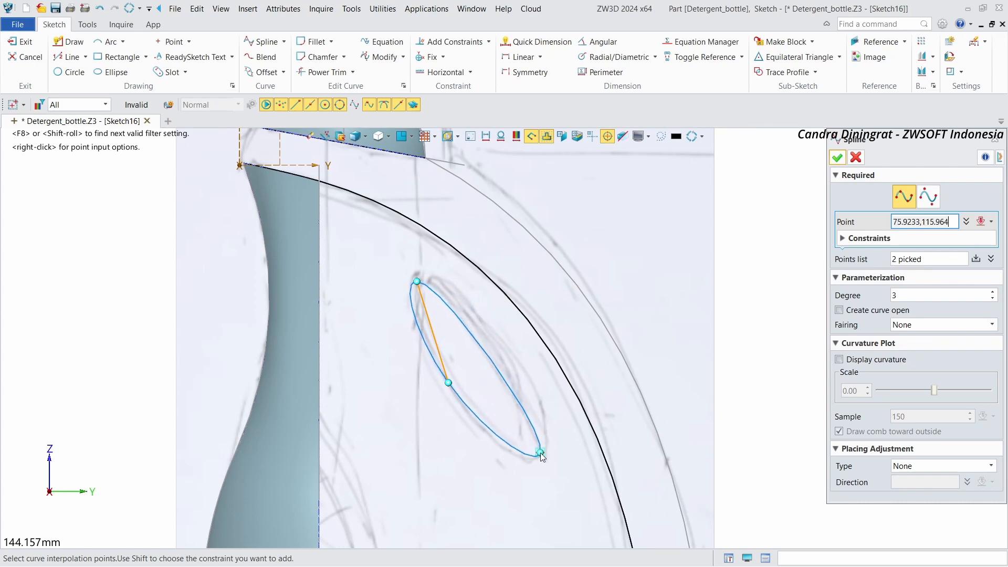
left_click(506, 355)
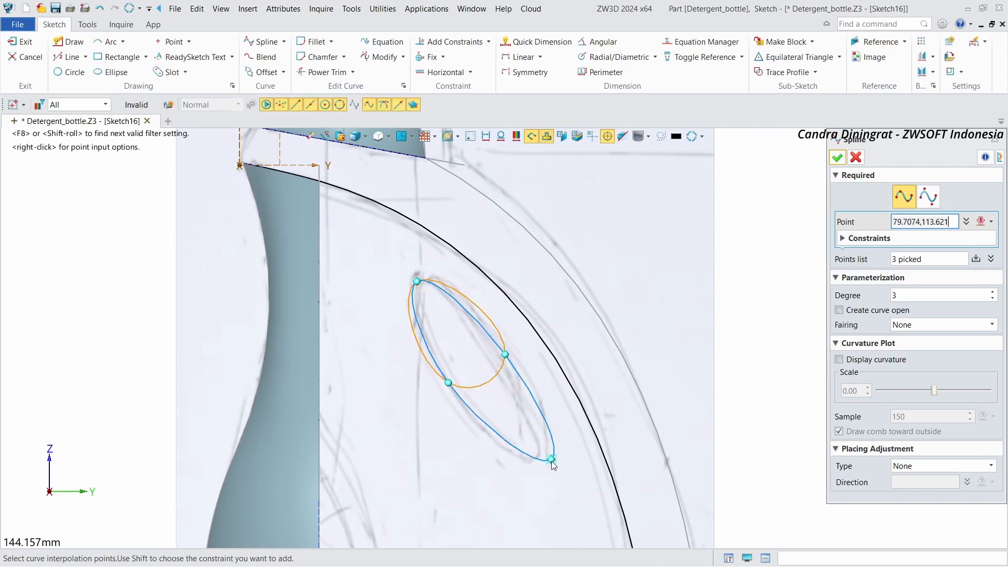
left_click(536, 460)
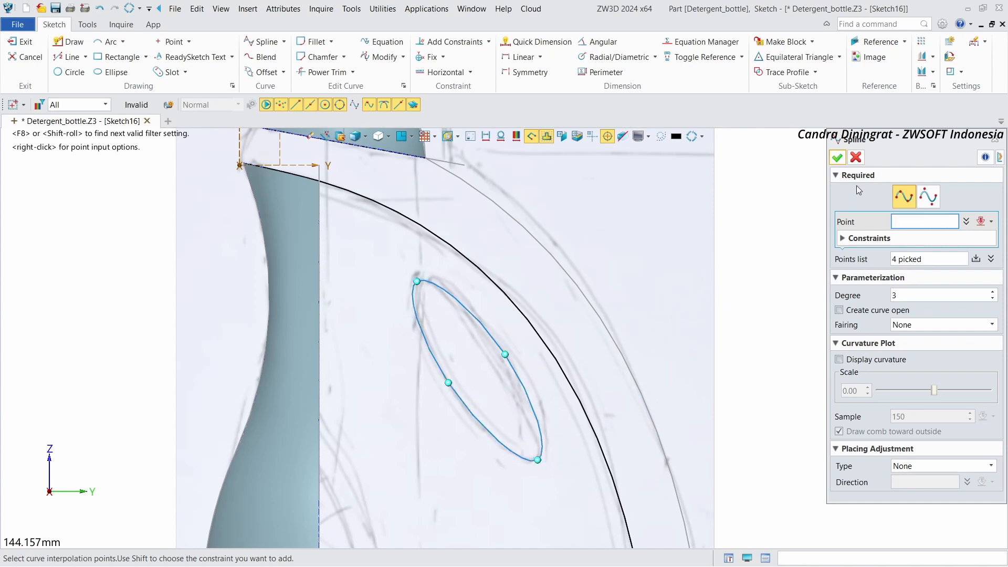
left_click(838, 158)
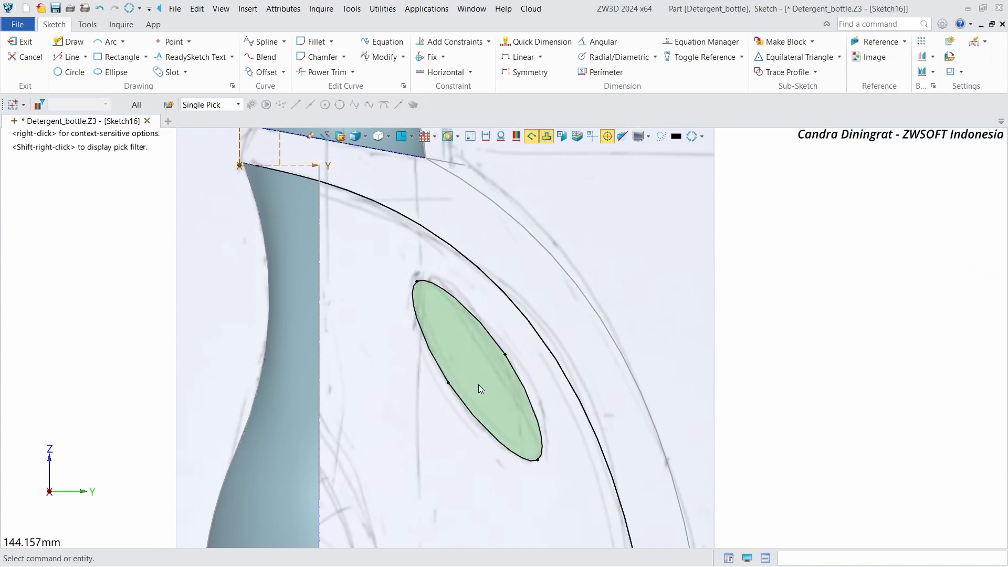
Step: Inspect the handle-opening spline and its points, then review it within the whole sketch
left_click(504, 354)
key("Escape")
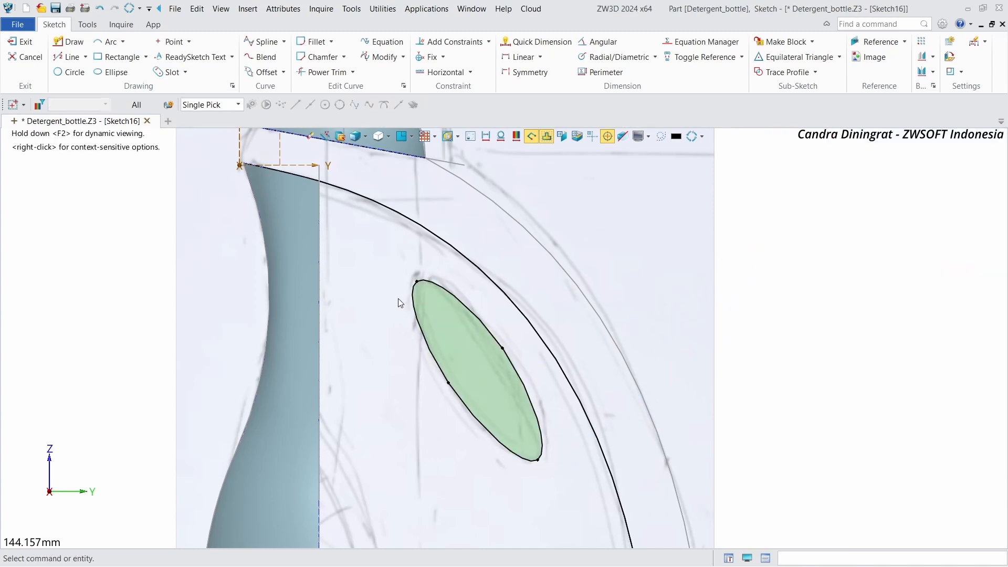
left_click(449, 389)
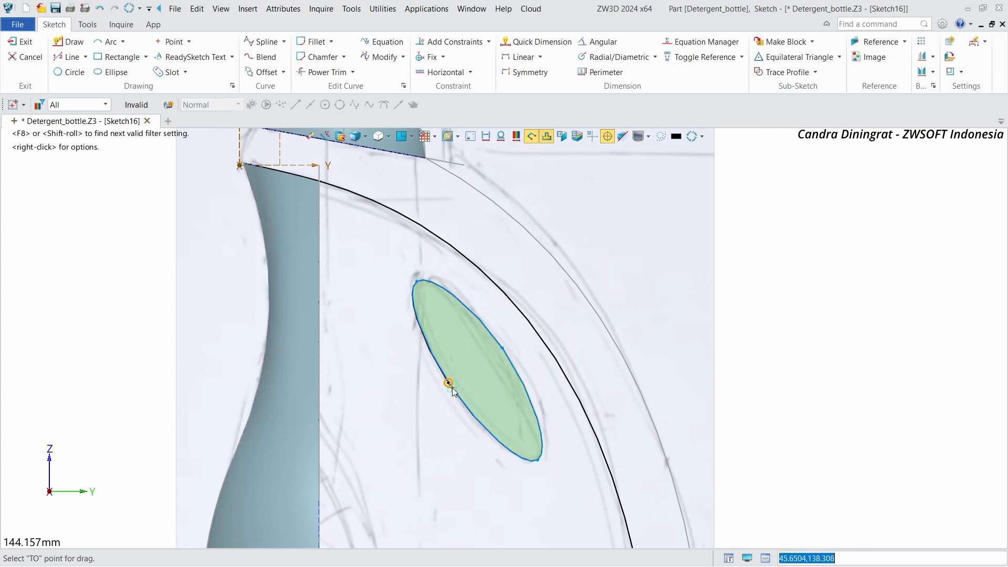
key("Escape")
scroll(673, 353, "down", 2)
scroll(387, 348, "down", 2)
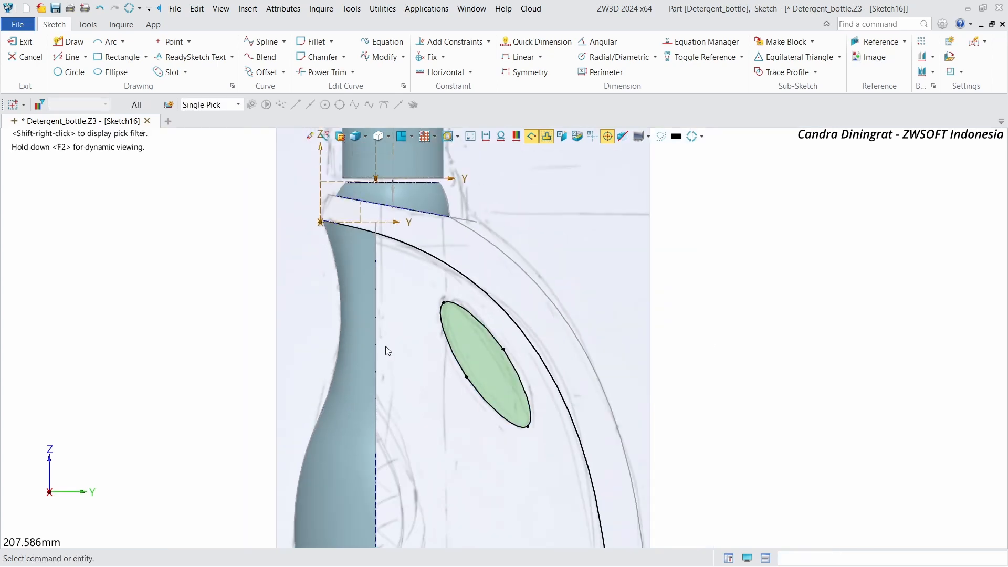
scroll(196, 307, "down", 1)
scroll(195, 306, "up", 1)
scroll(263, 302, "down", 1)
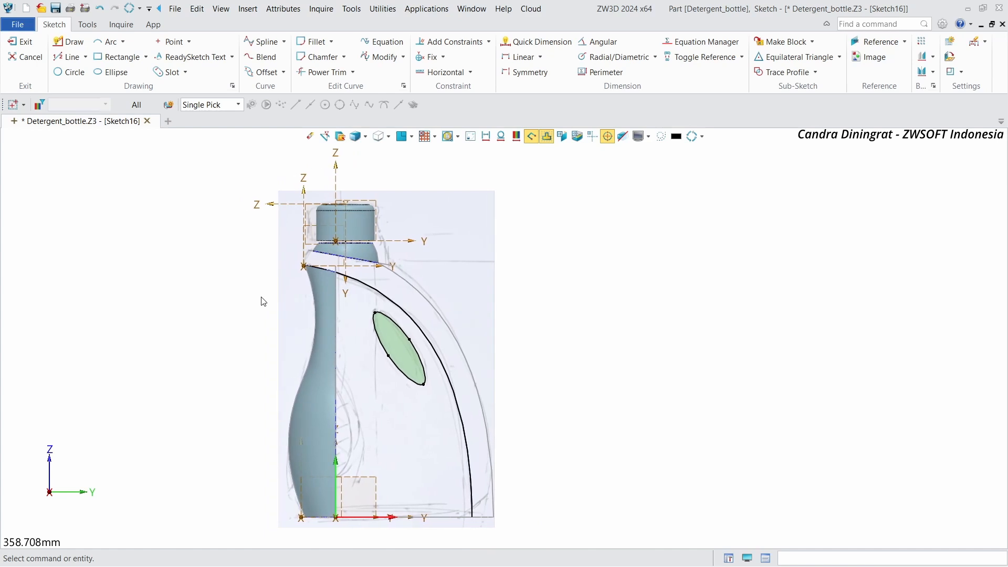
scroll(401, 344, "up", 3)
scroll(484, 333, "up", 2)
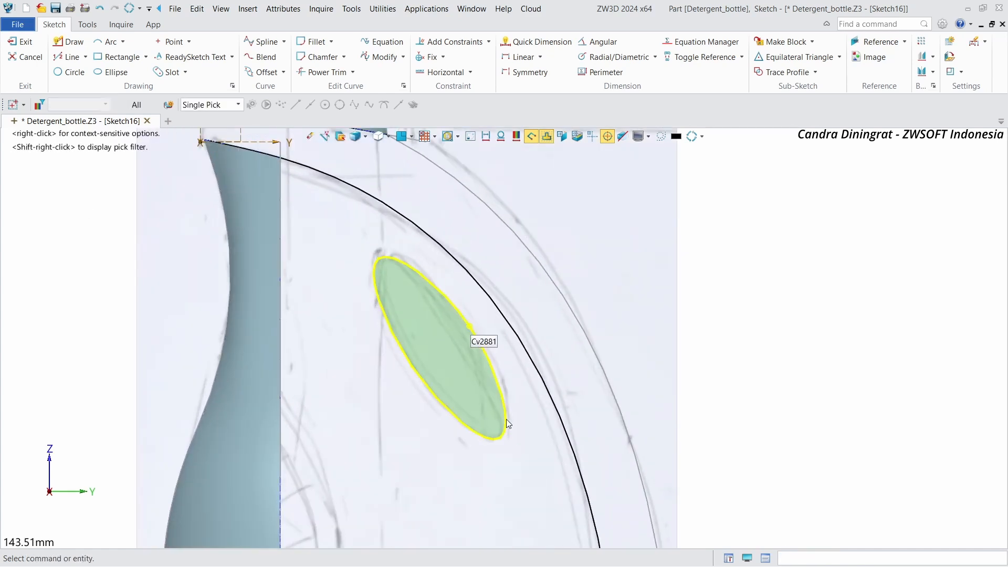
scroll(304, 404, "down", 2)
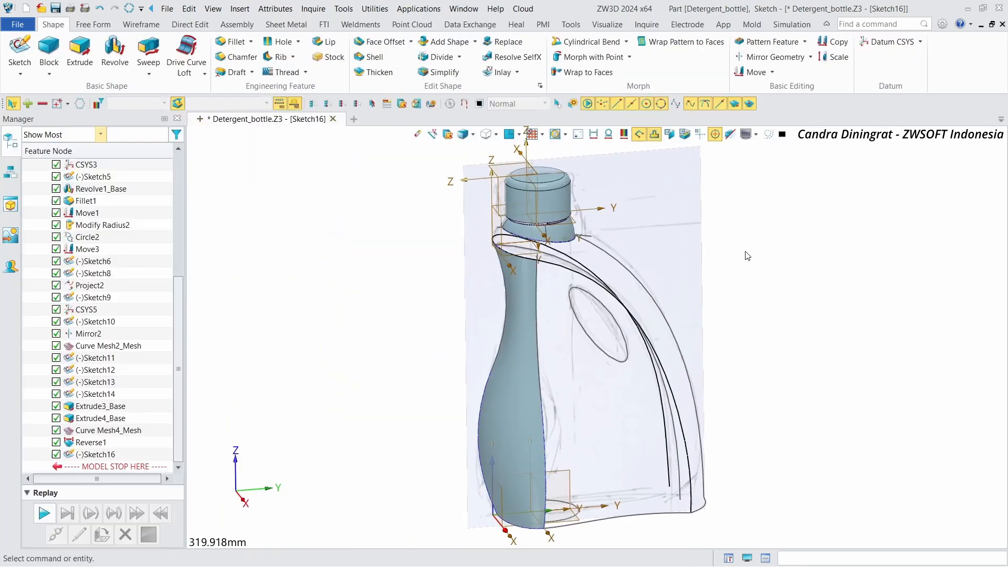
Step: Start a Curve Mesh and pick the body surface's side edge and the vertical profile curve as the two U curves
mouse_move(747, 255)
right_mouse_down()
mouse_move(767, 257)
mouse_move(764, 265)
right_mouse_up()
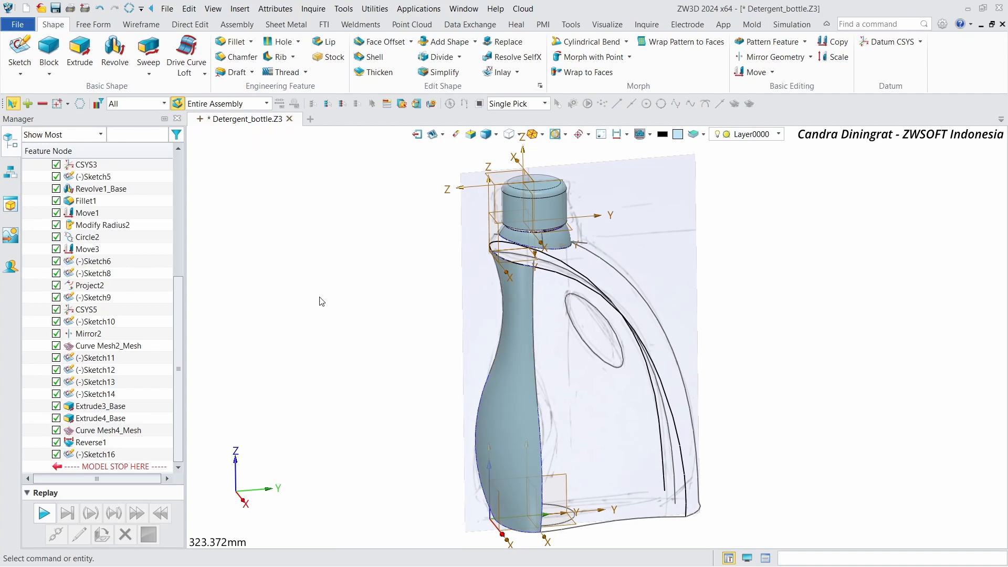
scroll(330, 297, "up", 1)
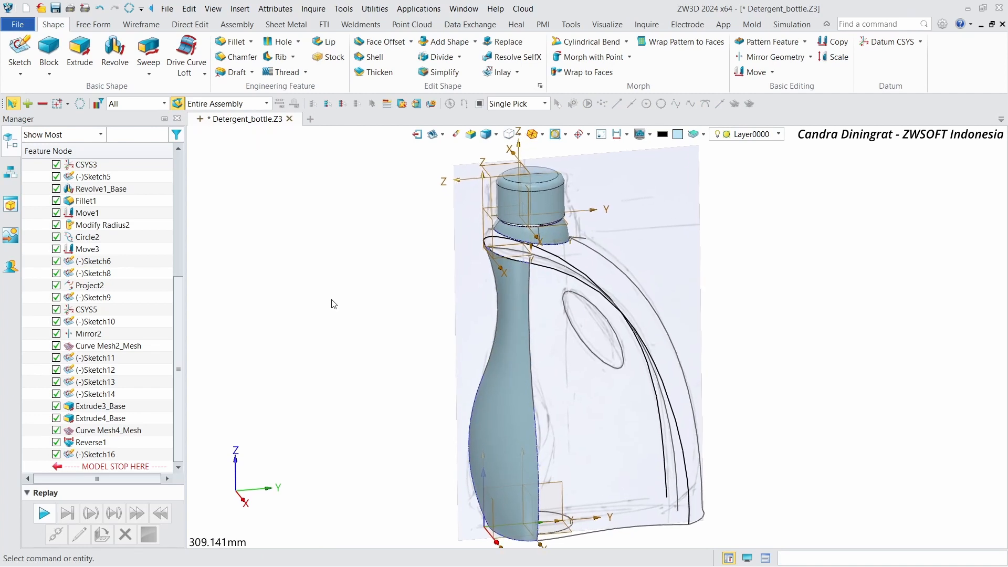
mouse_move(332, 299)
right_mouse_down()
mouse_move(260, 295)
mouse_move(346, 302)
right_mouse_up()
left_click(93, 25)
left_click(110, 52)
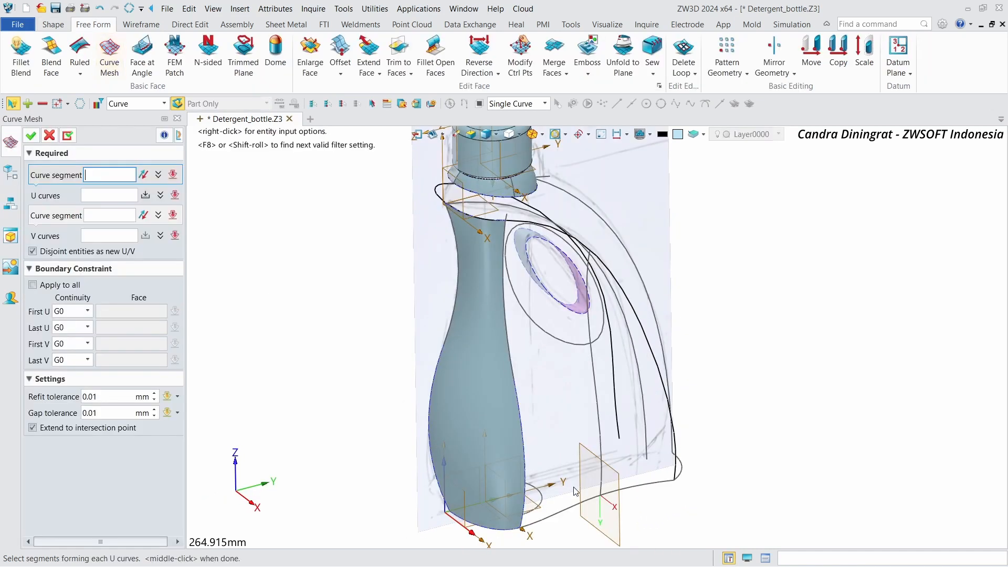
left_click(523, 503)
left_click(523, 503)
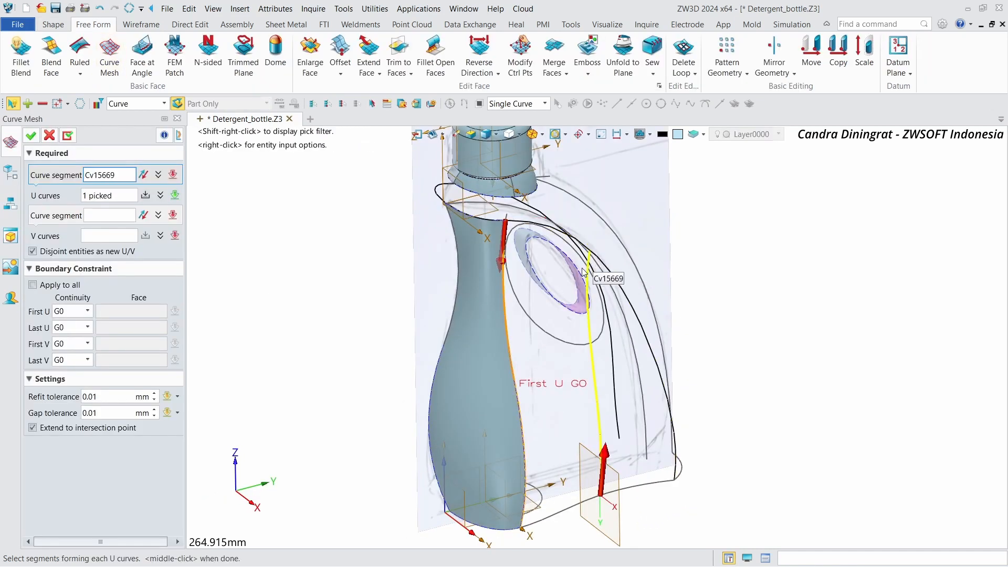
scroll(585, 284, "up", 1)
left_click(586, 284)
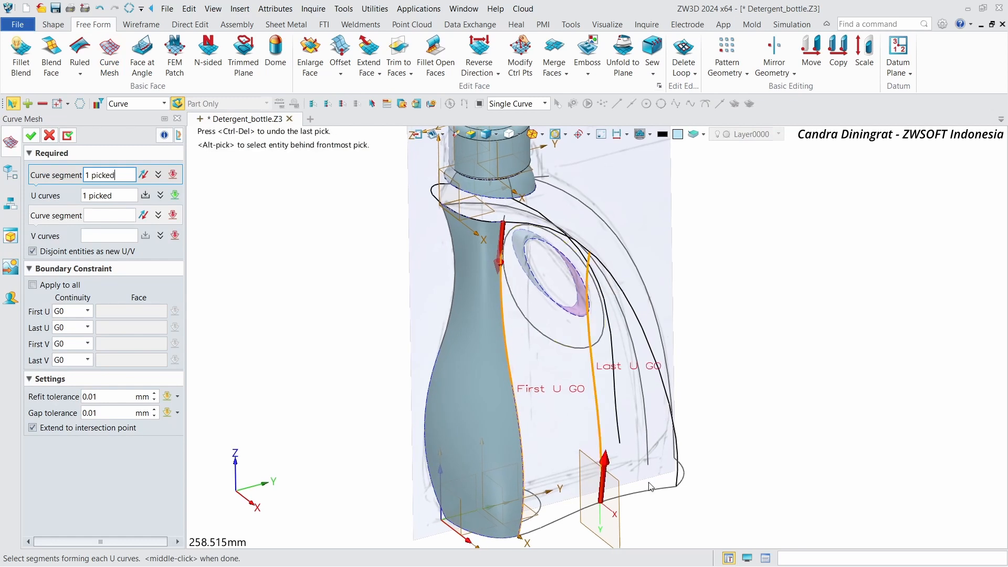
middle_click(610, 467)
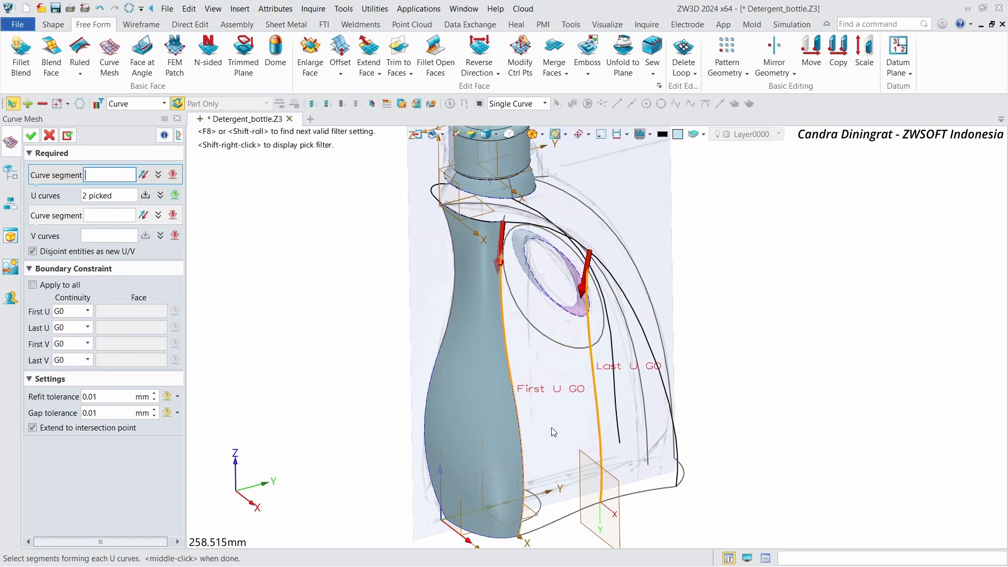
Step: Pick the base curve and the outer handle arc as V curves, set First U to G1 against the body face, and create the mesh
left_click(100, 216)
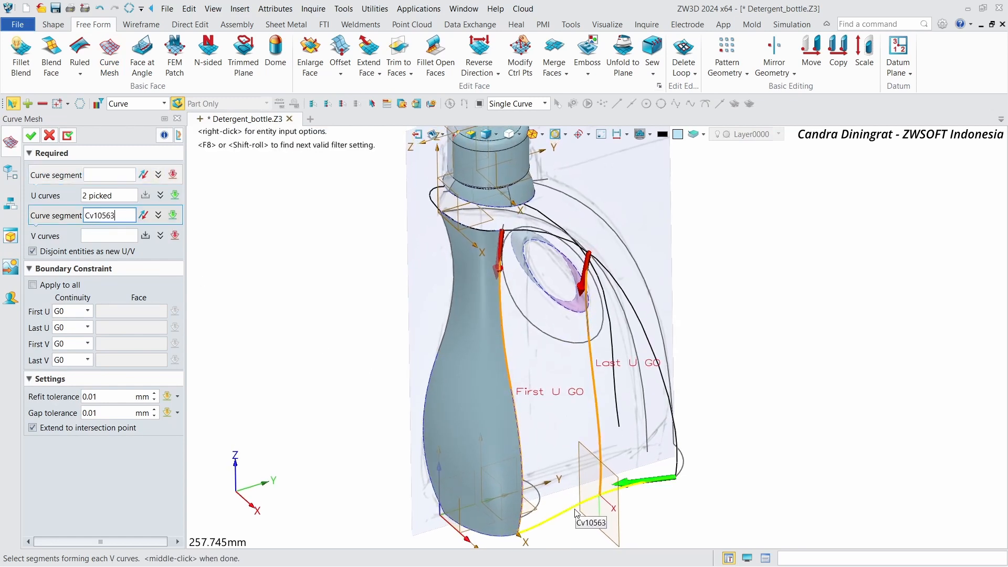
left_click(660, 486)
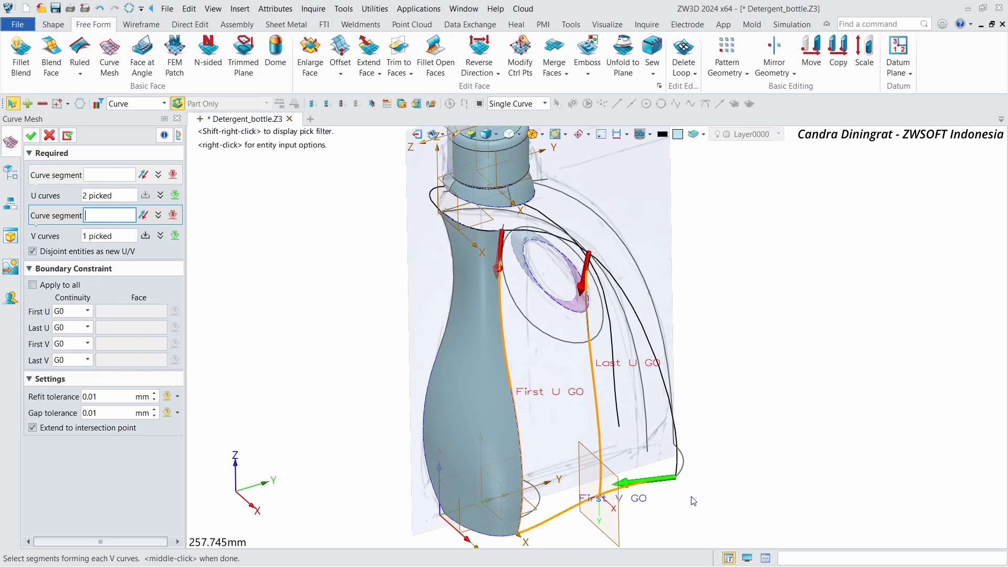
left_click(678, 464)
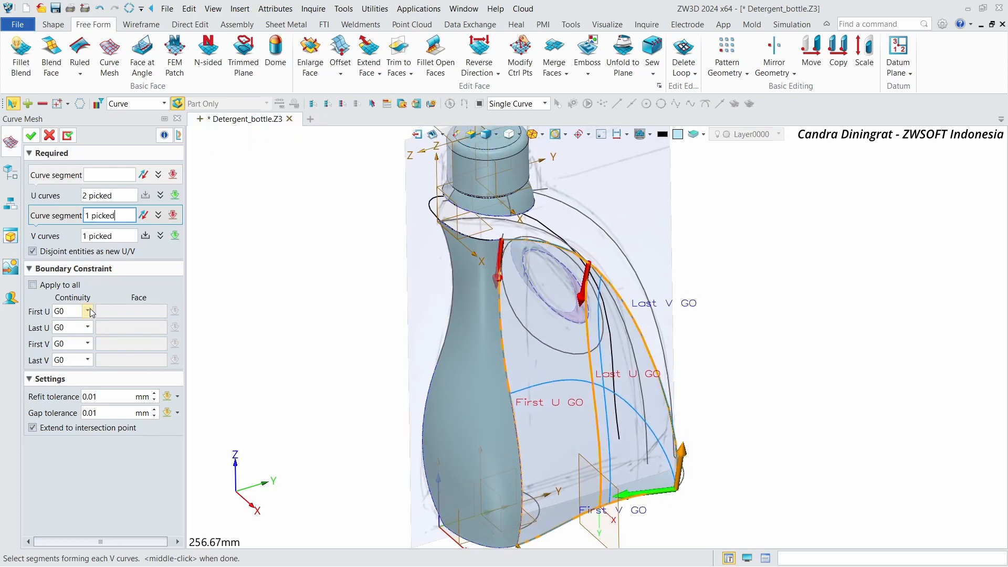
left_click(86, 334)
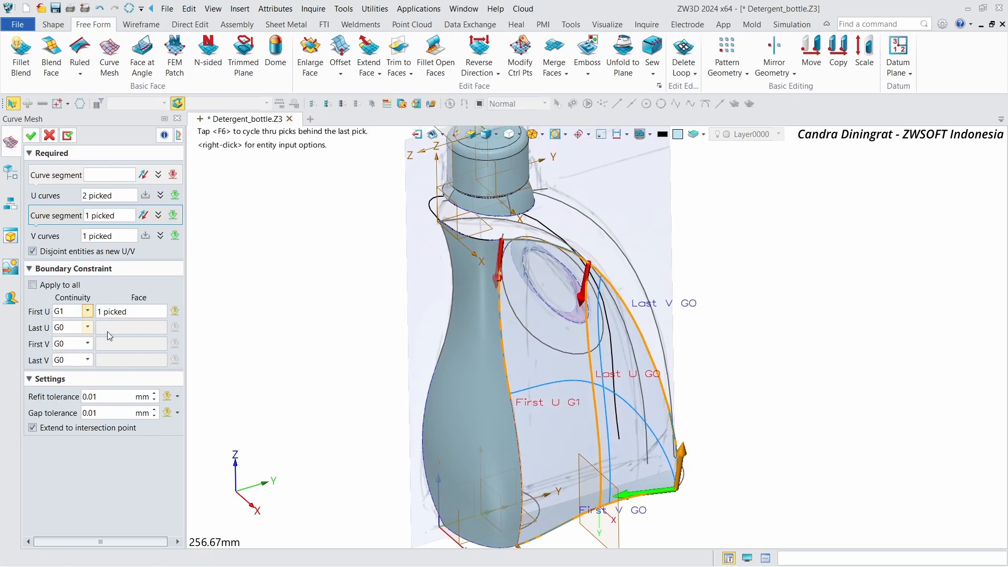
left_click(141, 311)
left_click(32, 136)
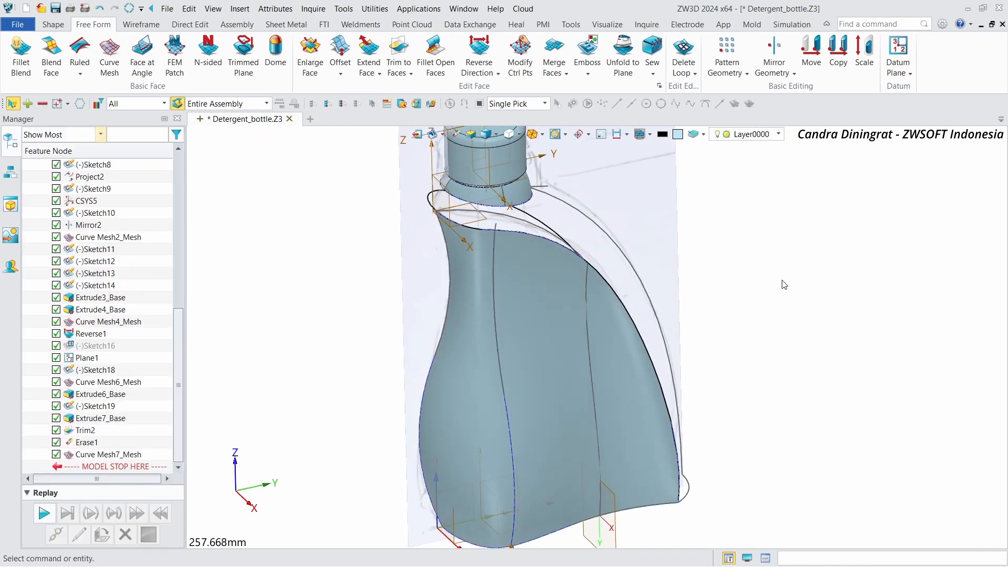
Step: Extrude the handle-opening spline on two sides from 0 to 47.5 mm as a surface
right_click_drag(783, 284, 735, 300)
scroll(634, 316, "up", 2)
right_click_drag(582, 348, 525, 291)
left_click(58, 27)
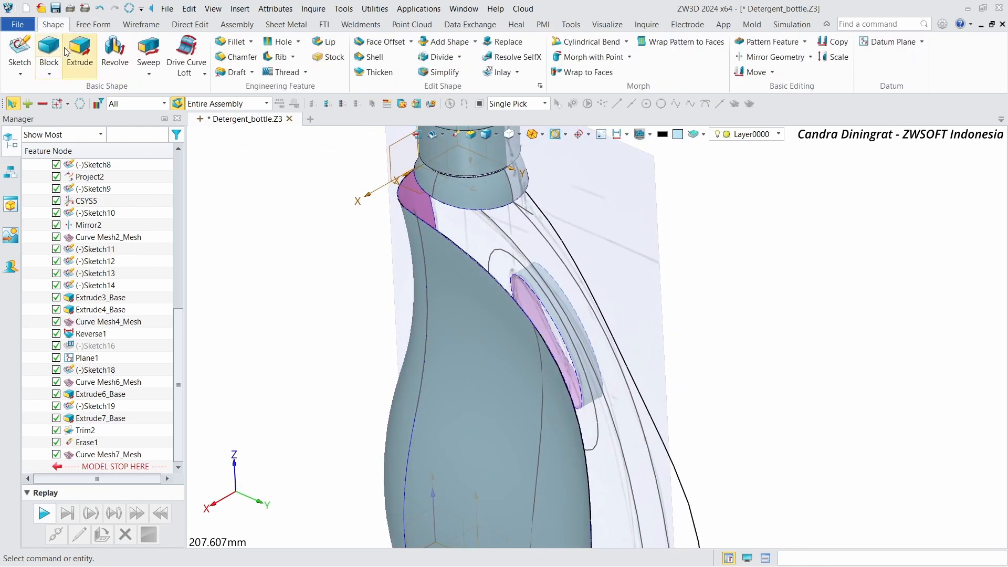
left_click(77, 51)
left_click(515, 269)
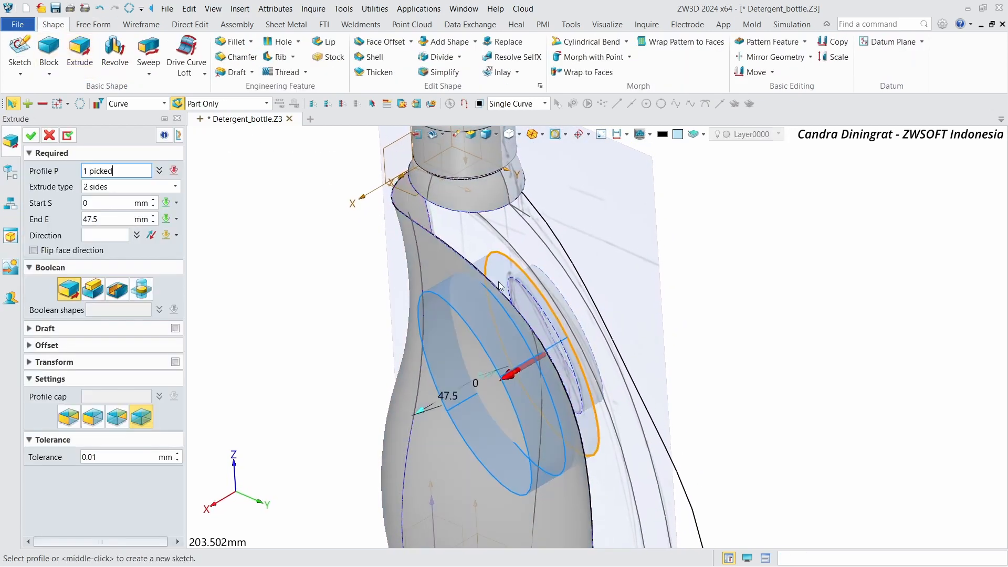
right_click_drag(419, 348, 437, 337)
left_click(39, 135)
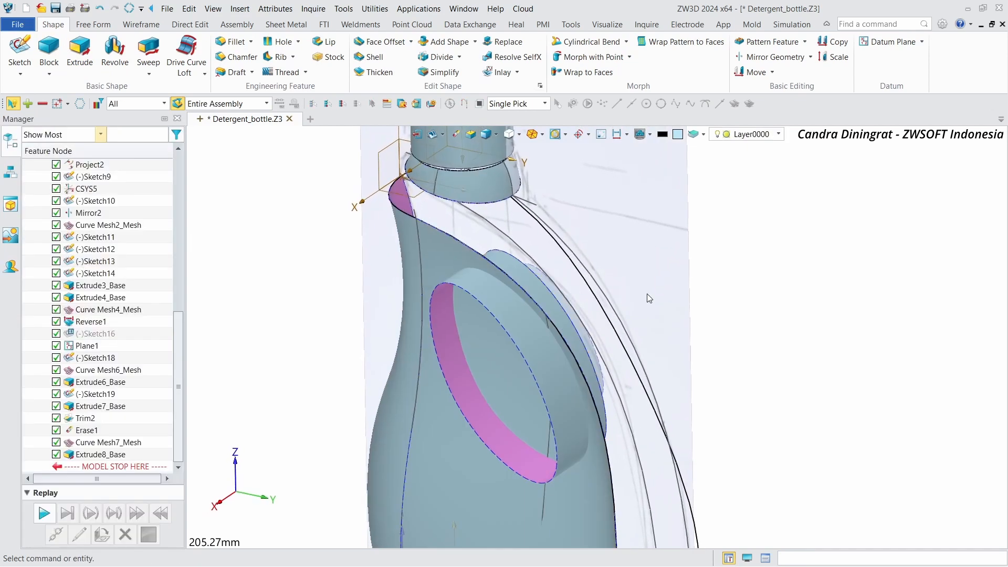
Step: Trim the new mesh surface with the extruded handle-opening surface, keeping the trimming face
right_click_drag(646, 294, 583, 308)
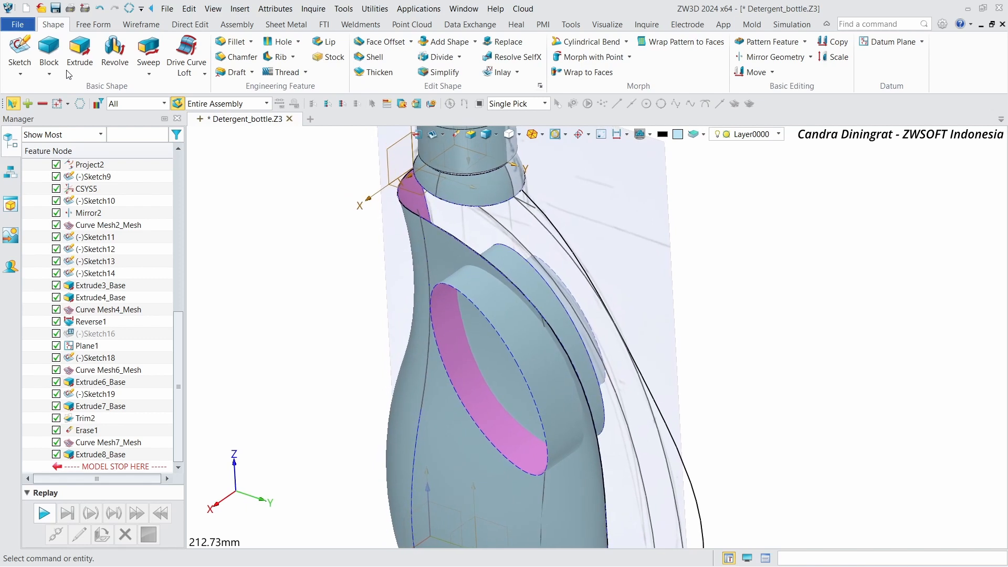
scroll(208, 57, "down", 1)
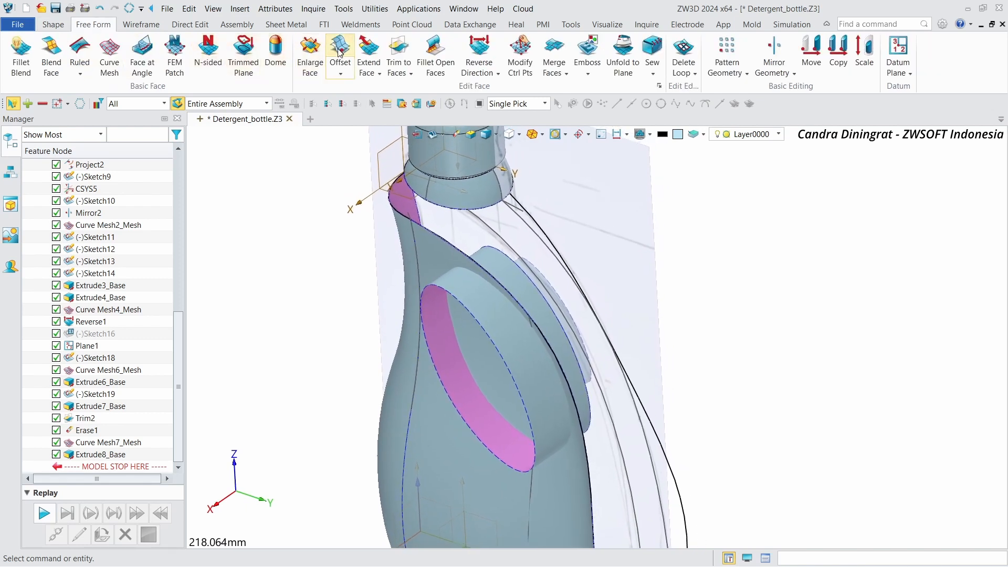
left_click(398, 53)
left_click(425, 251)
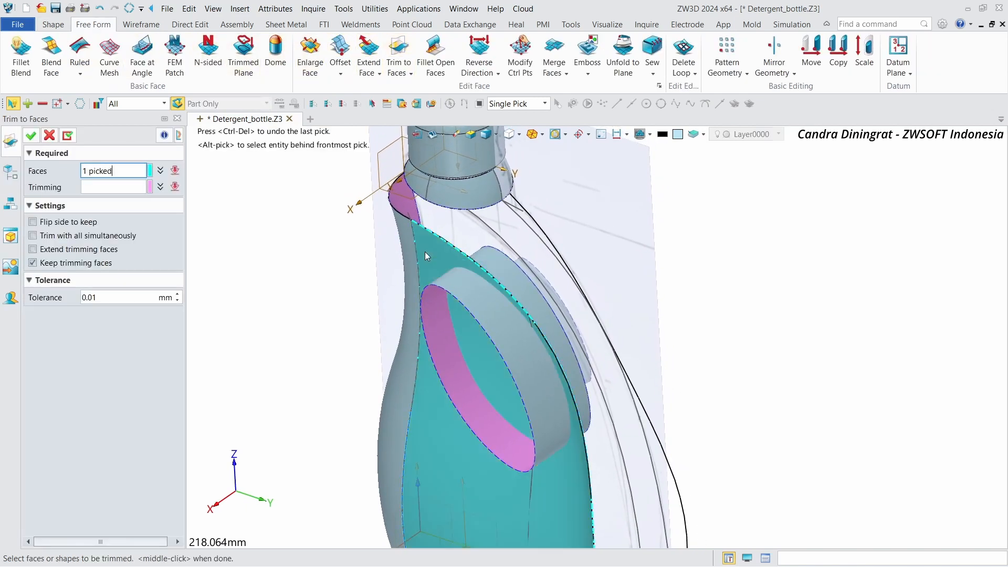
left_click(452, 285)
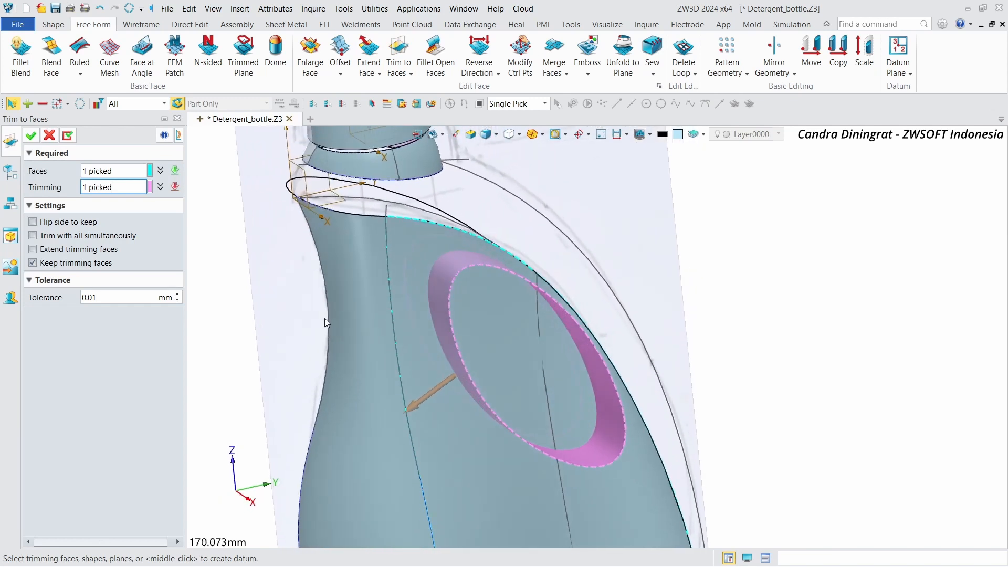
left_click(30, 136)
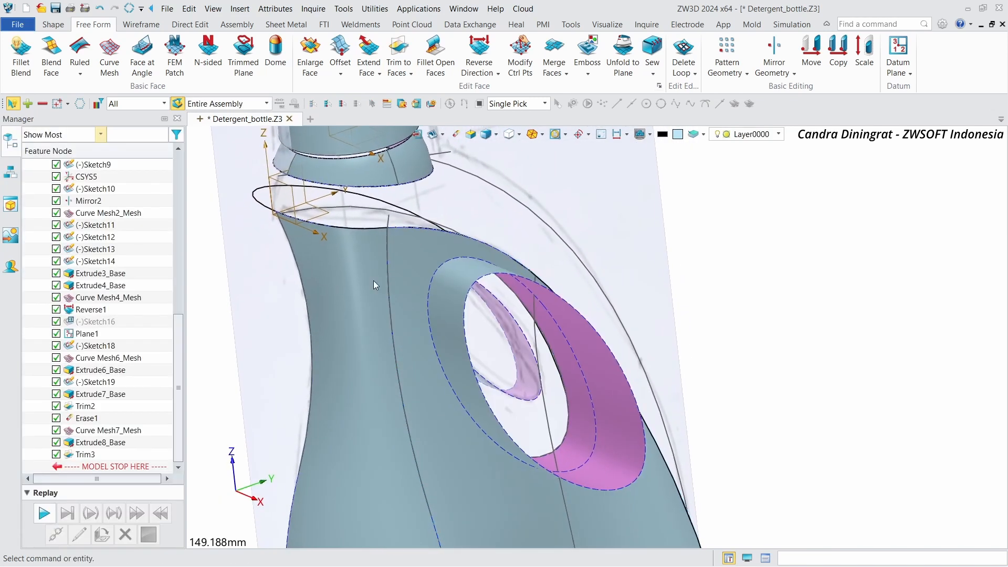
Step: Blank the extruded handle-opening surface
right_click(611, 382)
left_click(633, 149)
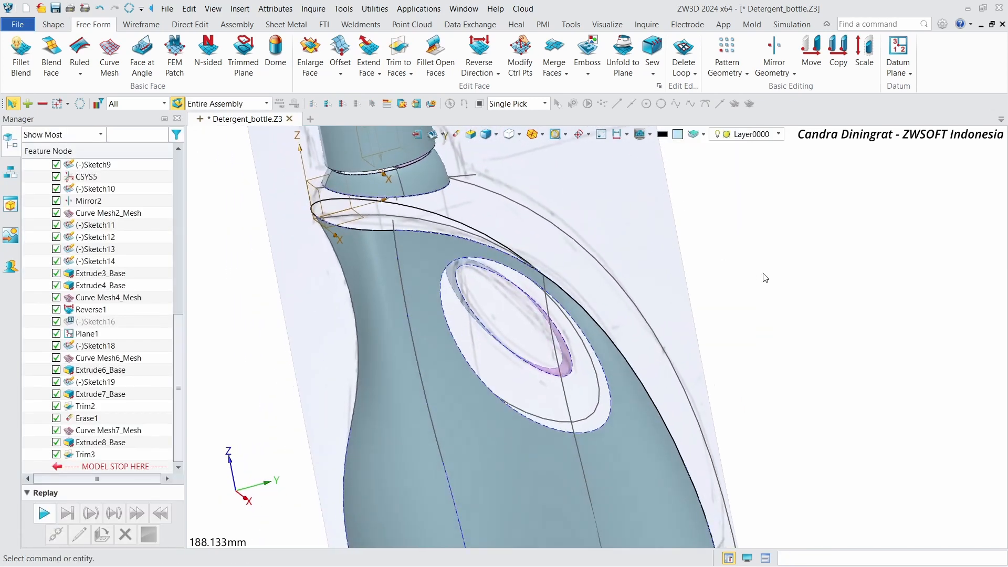
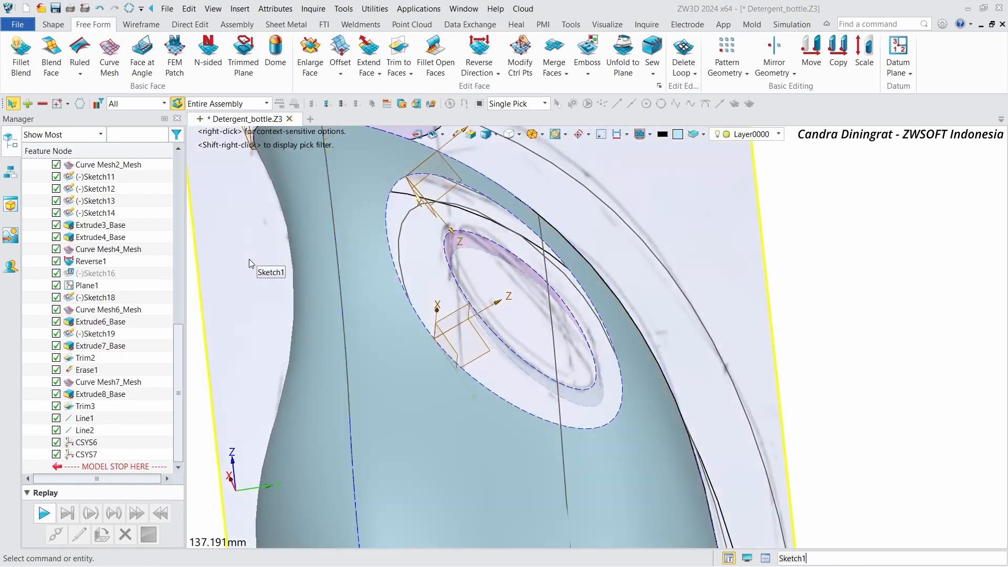
Step: Create a planar section of the trimmed handle-opening face using the CSYS7_XZ plane at 0 mm offset
key("Return")
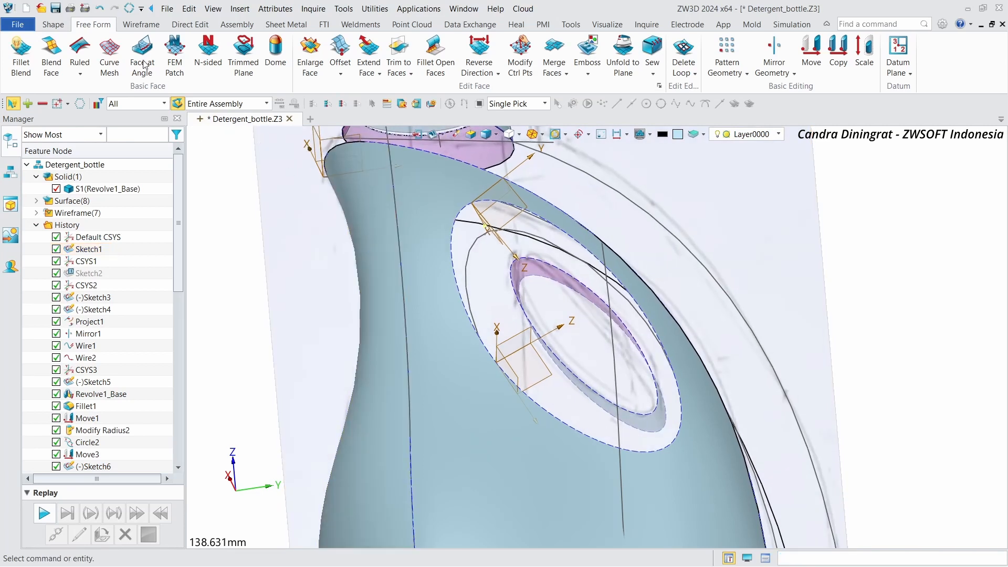
left_click(141, 24)
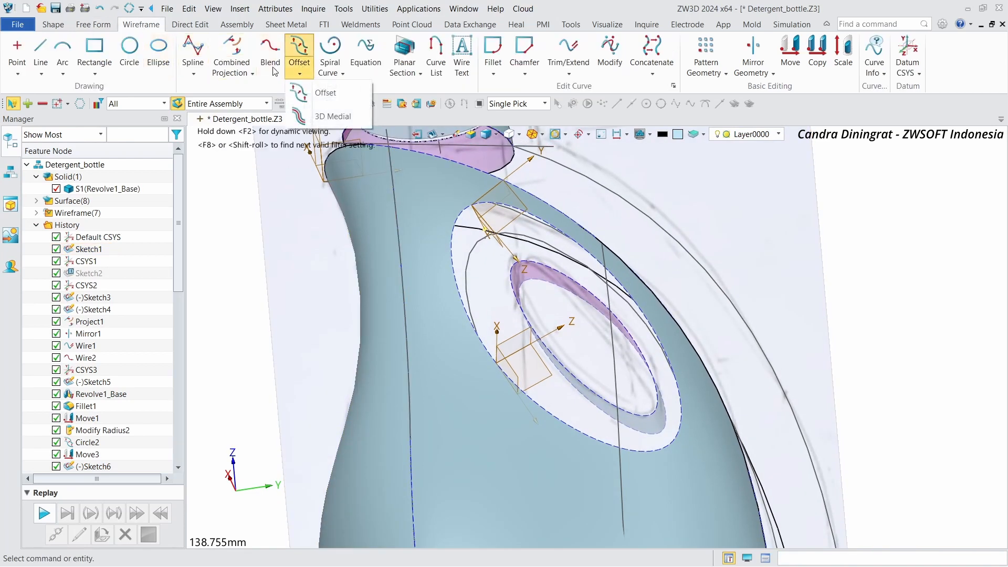
left_click(247, 71)
left_click(404, 52)
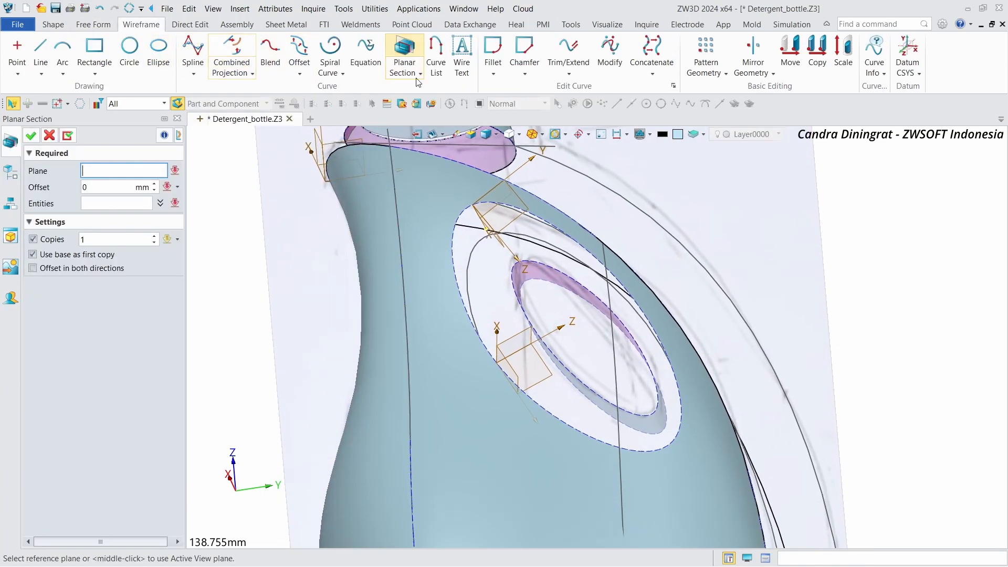
left_click(534, 329)
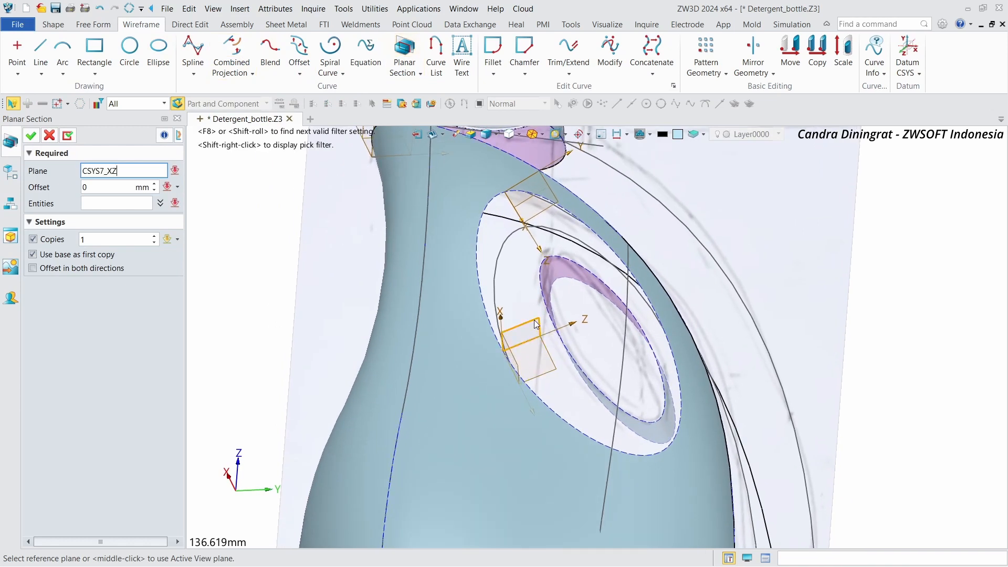
left_click(108, 202)
left_click(458, 383)
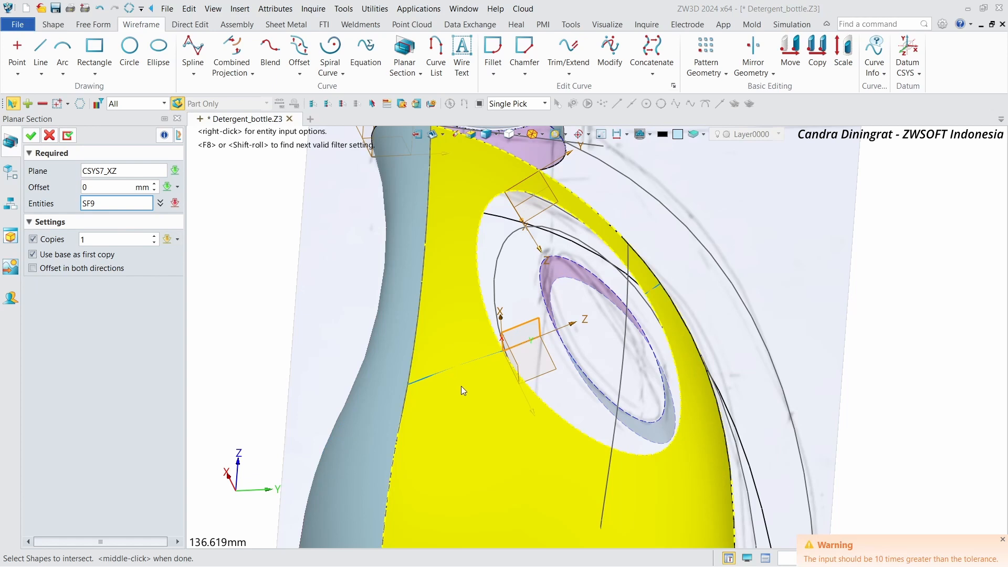
left_click(461, 386)
left_click(71, 138)
Step: Create a planar section of the same handle-opening face using the CSYS6_XZ plane at 0 mm offset
right_click_drag(304, 185, 295, 239)
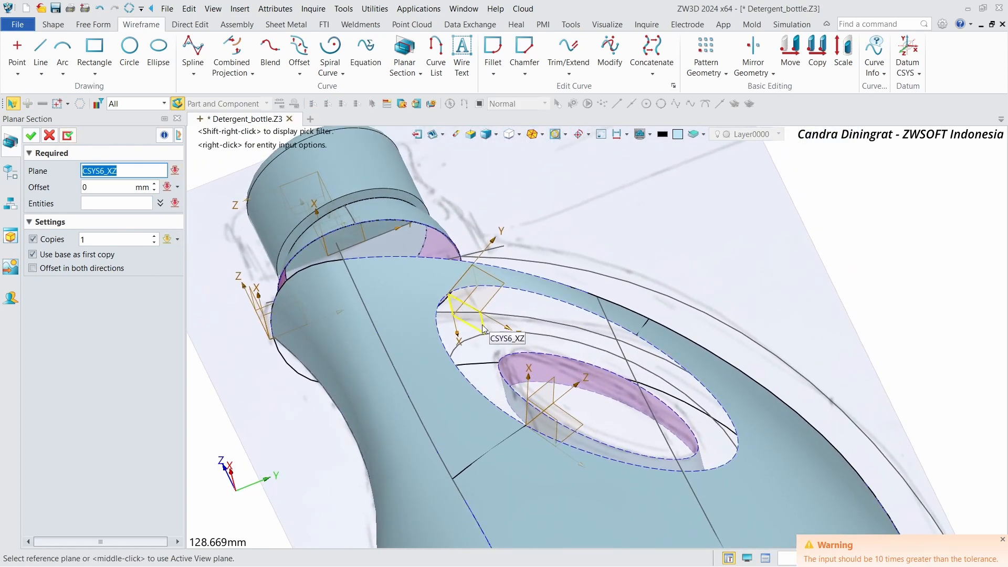
left_click(484, 329)
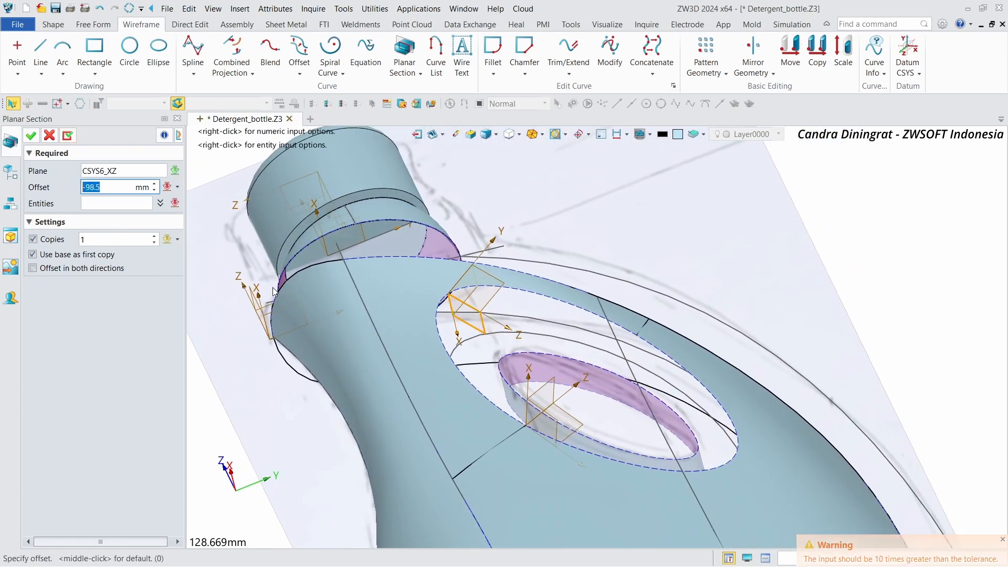
left_click(108, 204)
left_click(389, 312)
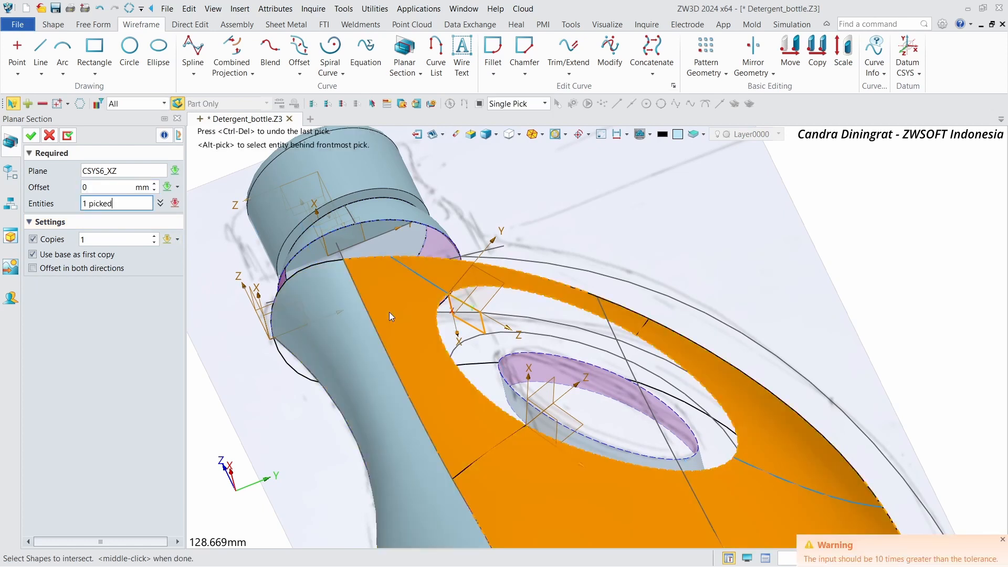
left_click(68, 137)
Step: Section the inner handle-opening surface SF7 with the CSYS7_XZ plane at 0 mm offset
right_click_drag(387, 243, 478, 325)
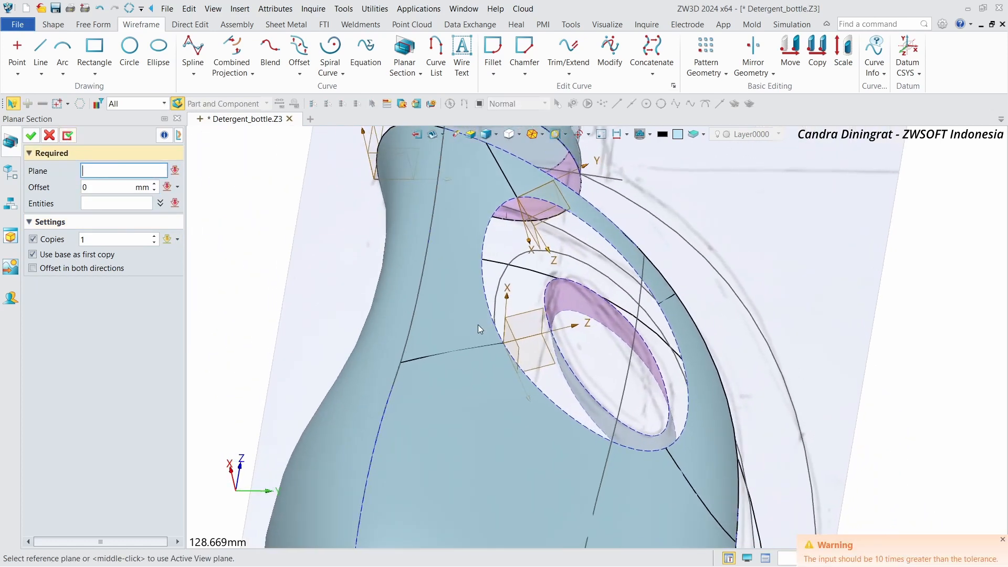
scroll(462, 348, "up", 4)
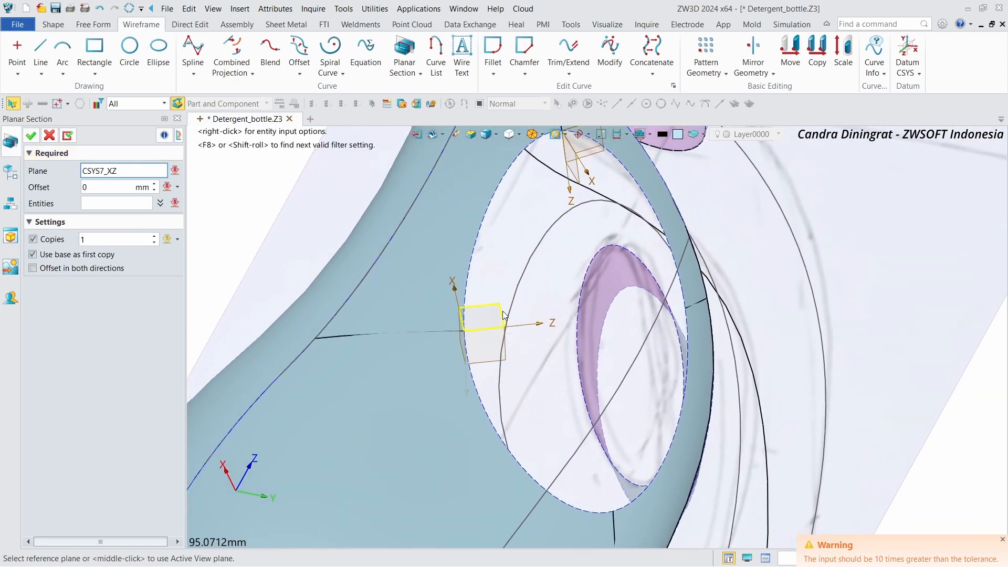
left_click(503, 315)
left_click(133, 204)
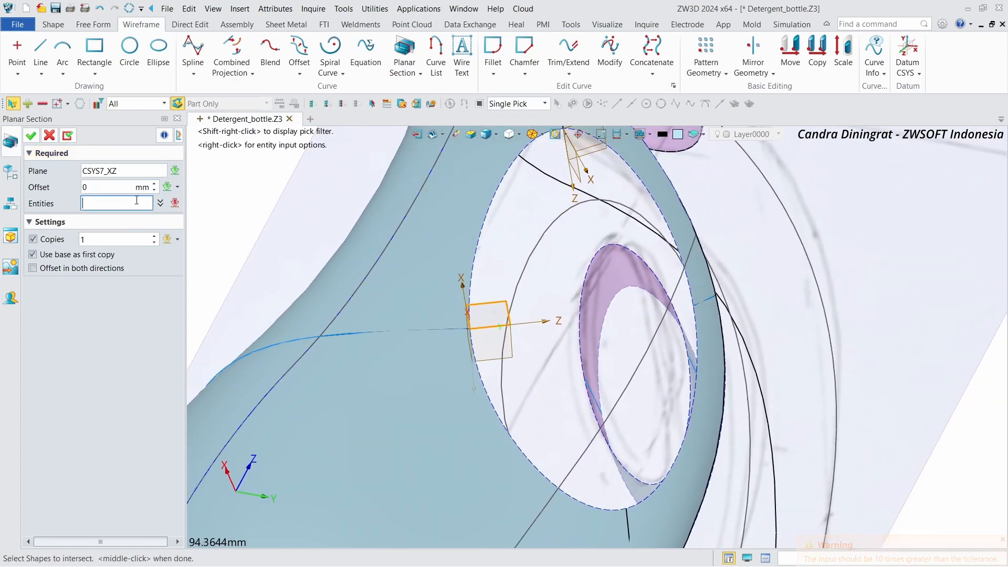
left_click(588, 358)
right_click_drag(246, 223, 257, 210)
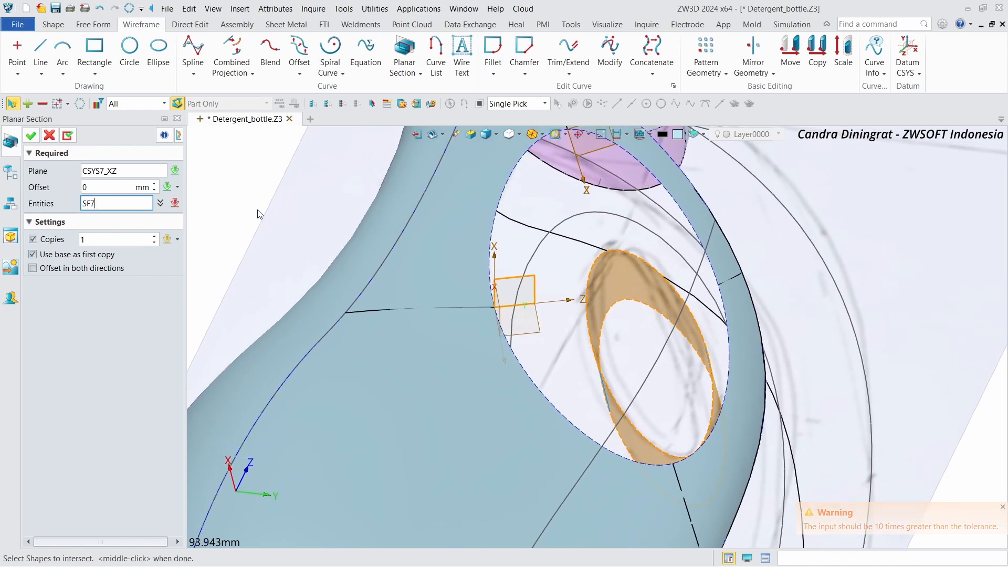
left_click(73, 139)
Step: Section the inner handle-opening surface SF7 with the CSYS6_XZ plane at 0 mm offset
scroll(604, 326, "down", 2)
right_click_drag(724, 362, 530, 210)
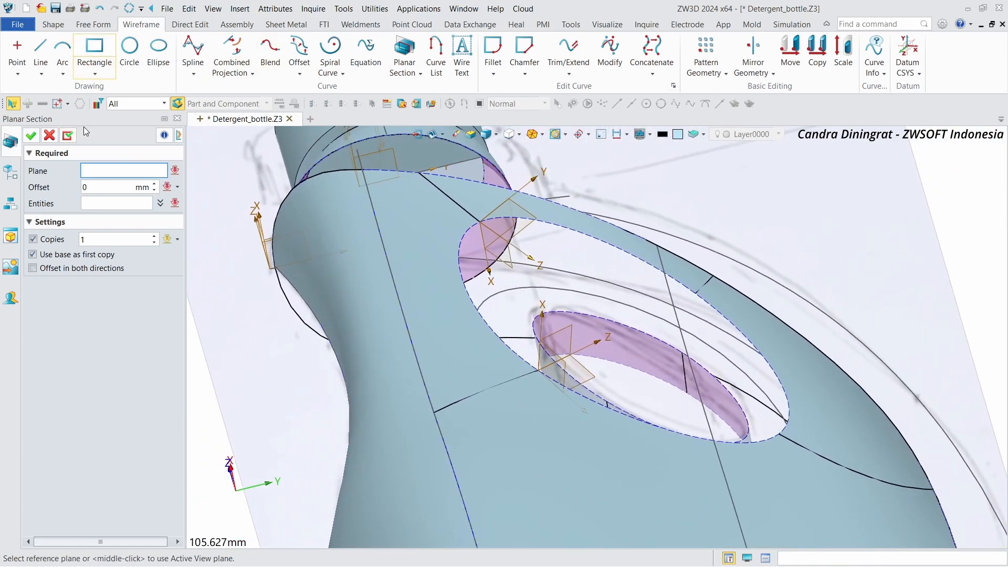
left_click(499, 241)
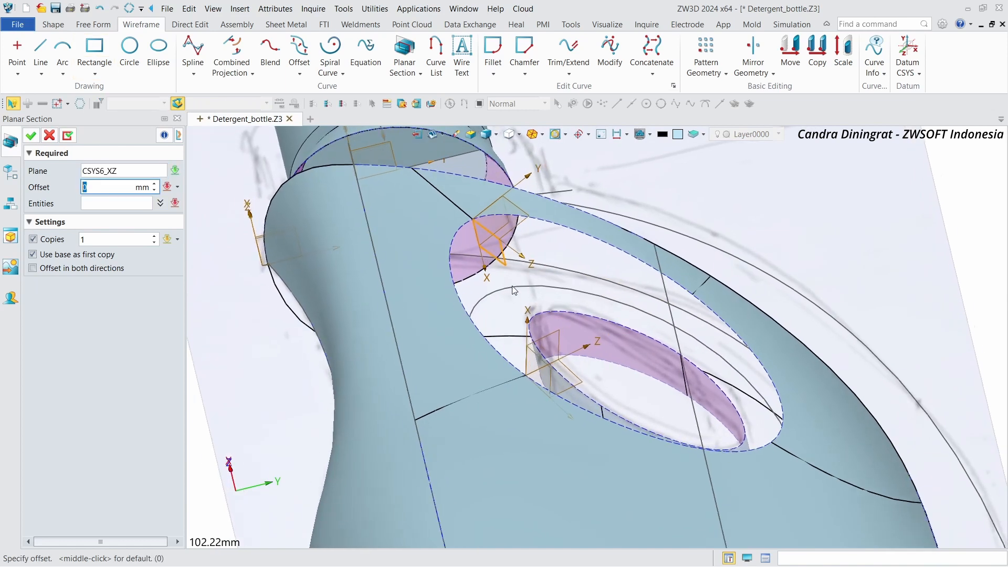
middle_click(114, 201)
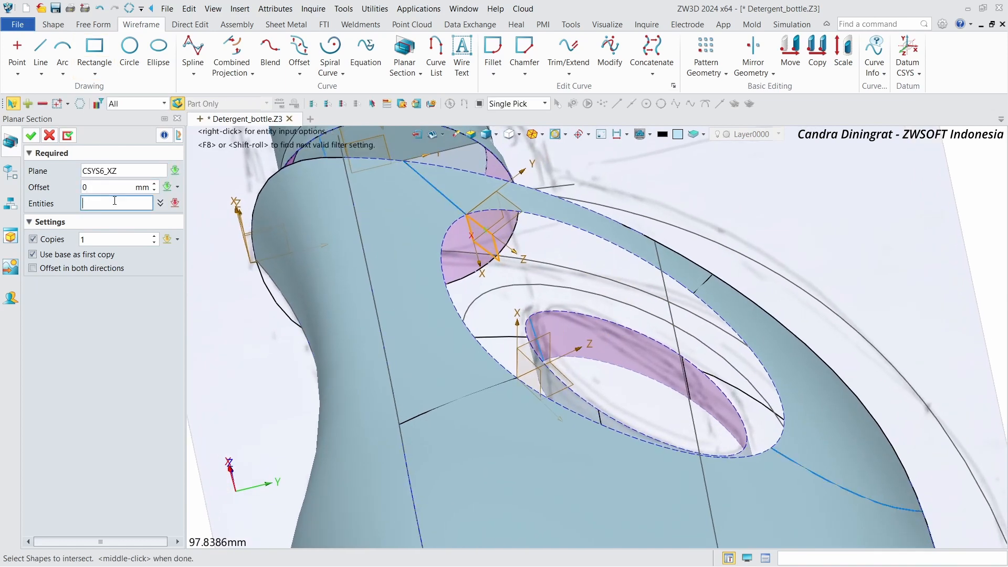
left_click(559, 332)
left_click(66, 136)
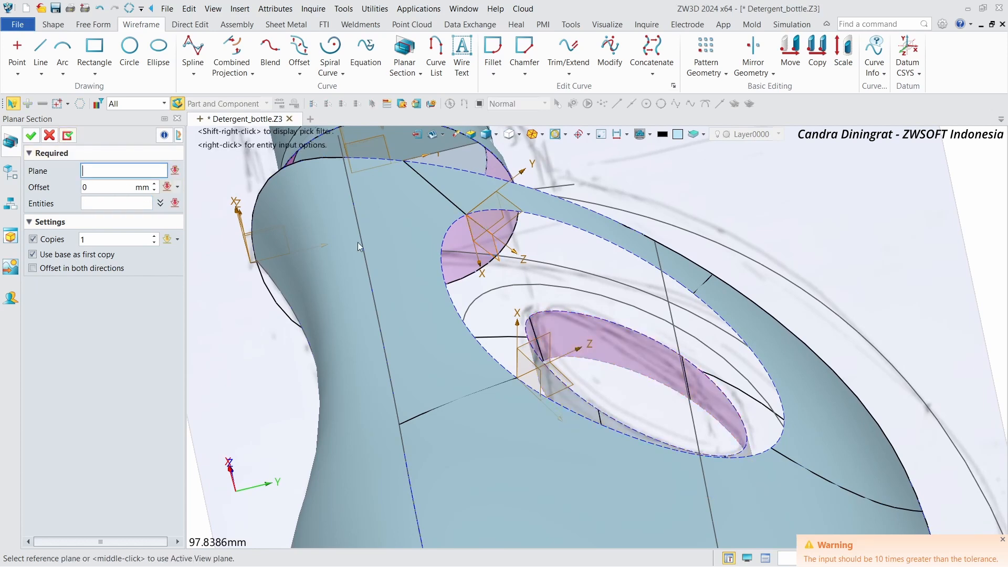
Step: Section the inner surface SF7 again with the CSYS6_XZ plane offset -4 mm, and close Planar Section
middle_click_drag(357, 241, 462, 263)
right_click_drag(462, 262, 461, 248)
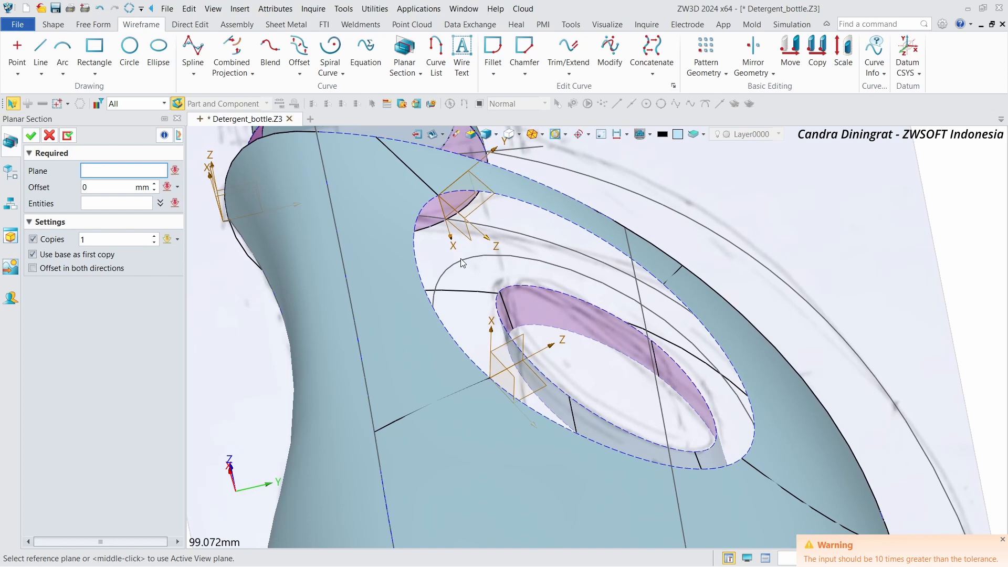
right_click_drag(468, 346, 467, 345)
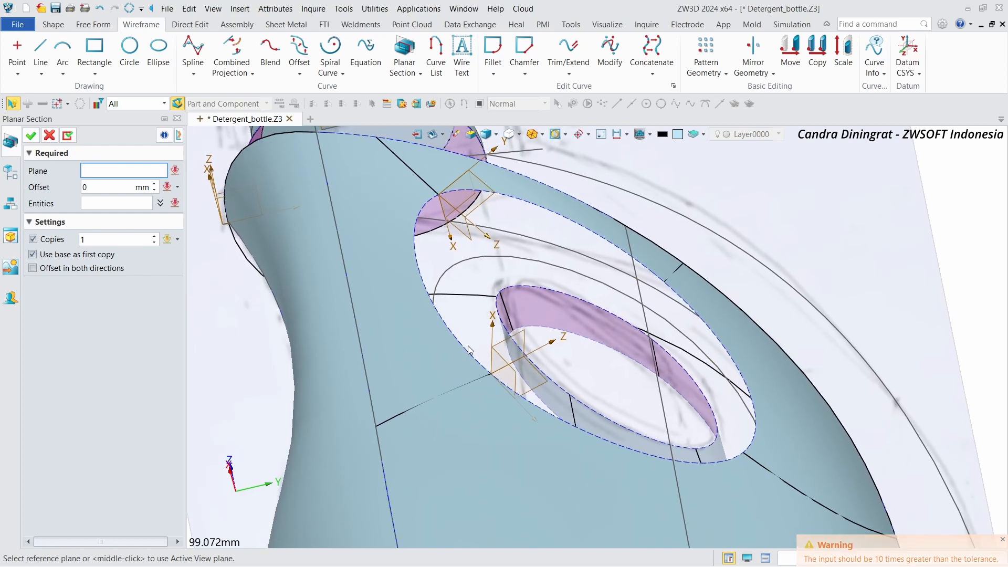
left_click(469, 242)
type("-70")
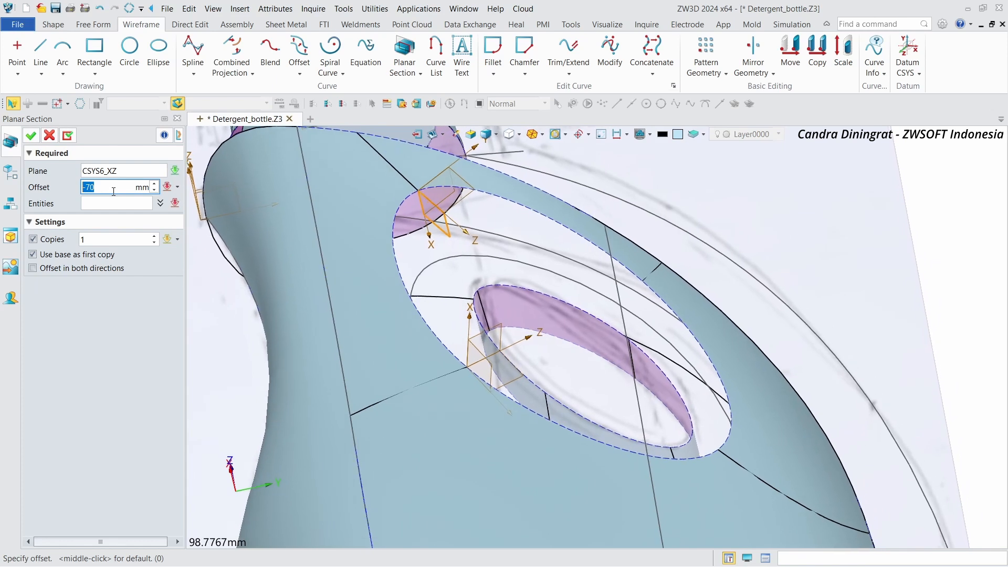
middle_click(69, 186)
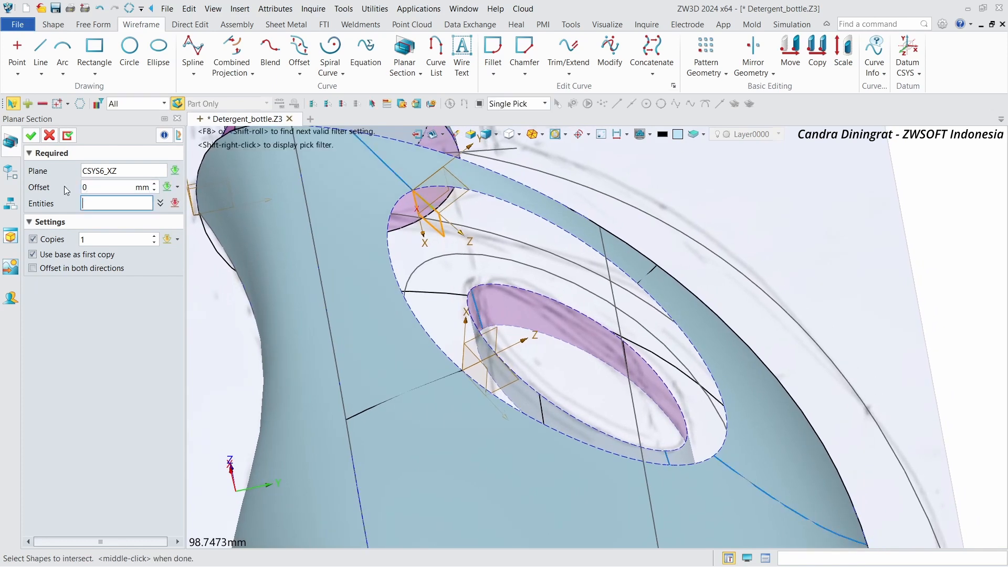
scroll(98, 188, "up", 1)
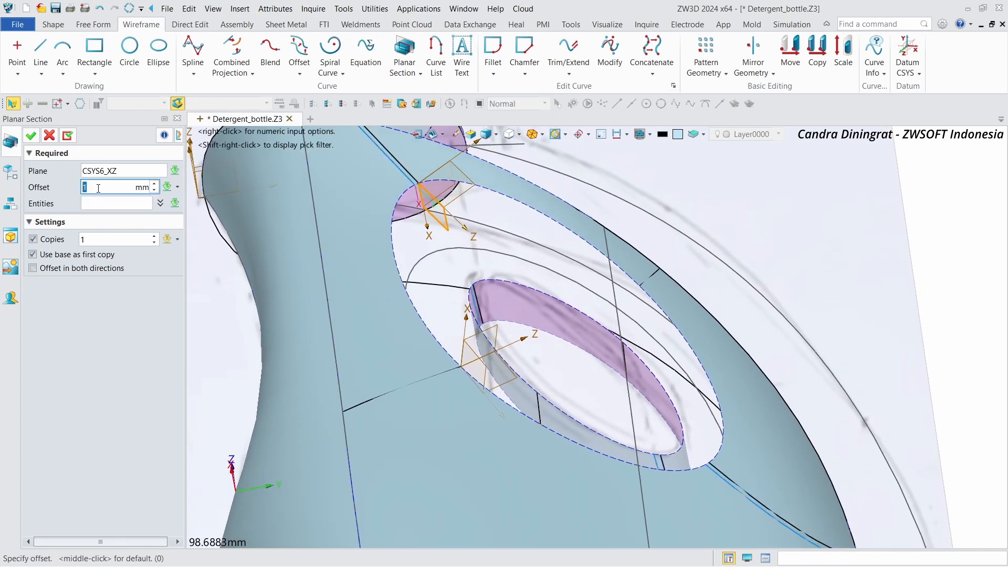
scroll(99, 188, "down", 2)
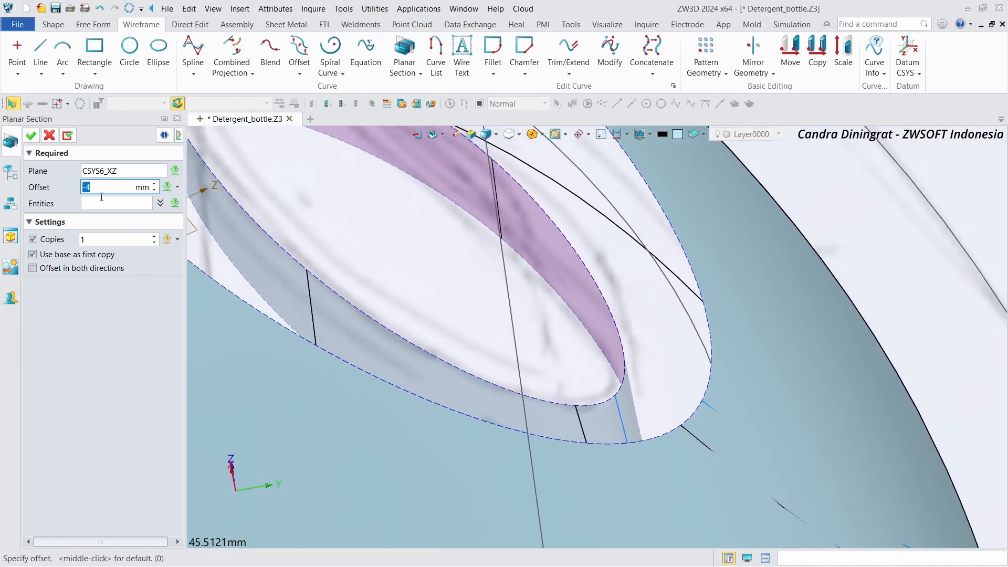
left_click(104, 204)
left_click(434, 360)
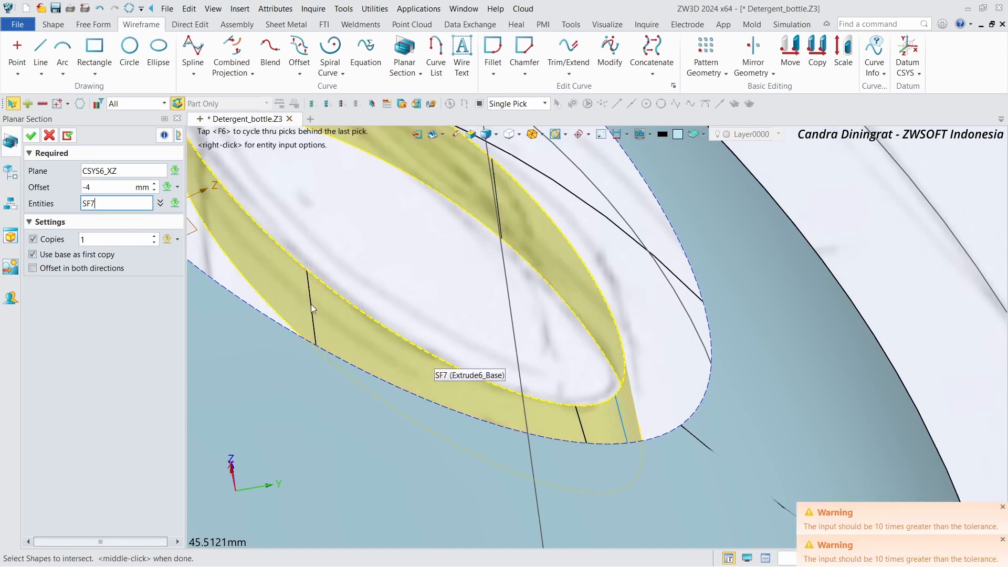
left_click(31, 136)
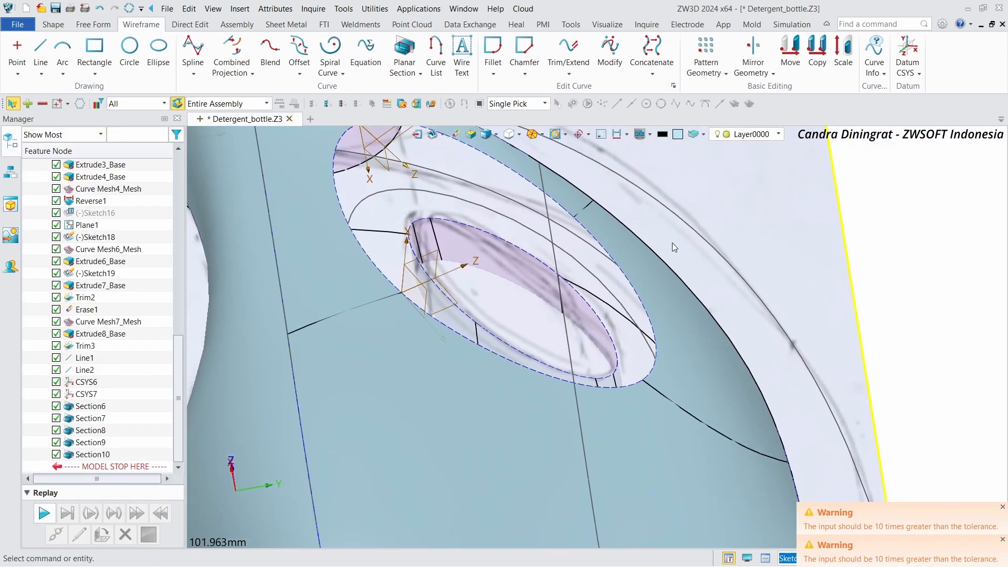
Step: Blend the upper section curve on the rim face to the section curve on the inner surface with curvature continuity at both ends
right_click_drag(673, 243, 546, 218)
scroll(593, 198, "up", 3)
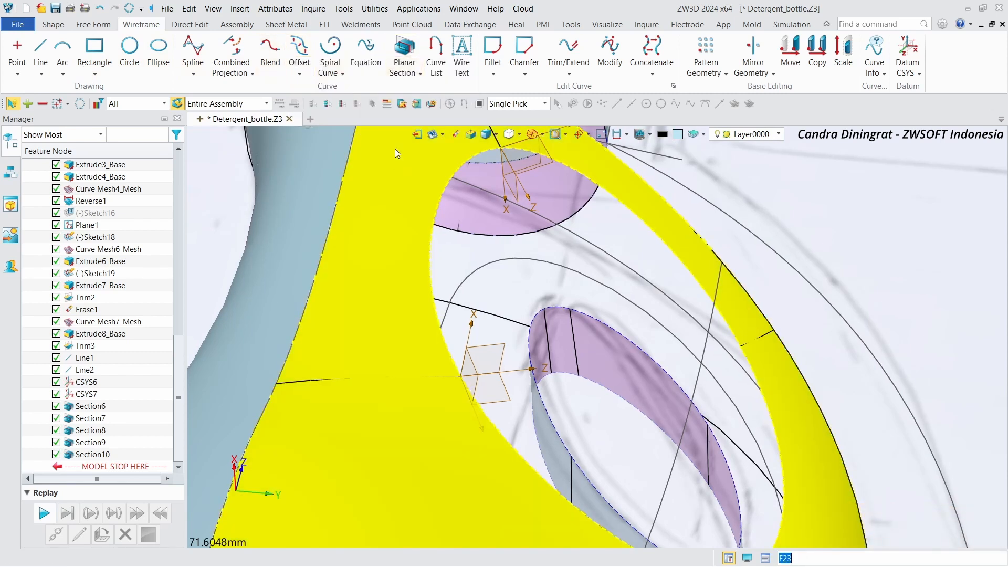
scroll(394, 149, "down", 2)
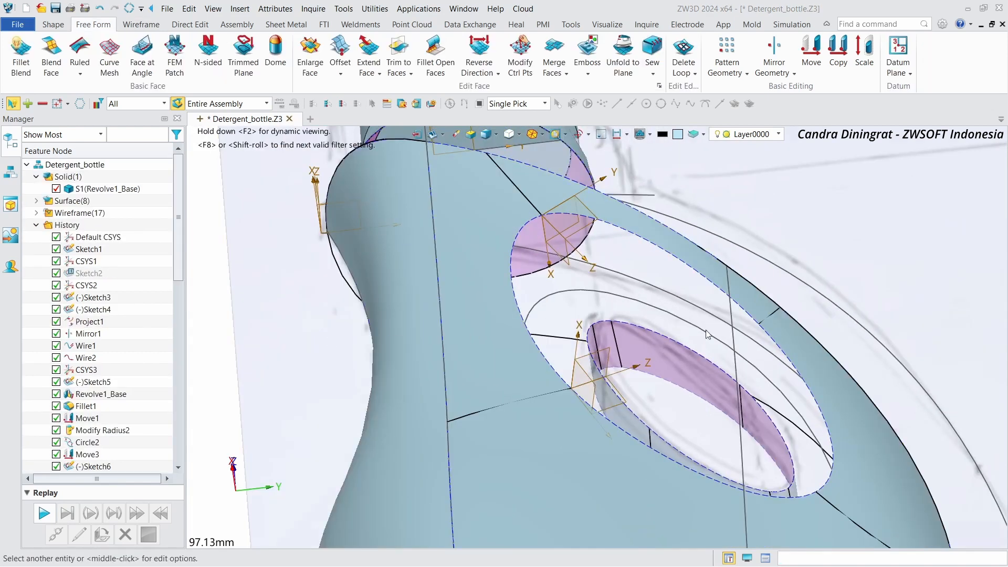
left_click(156, 29)
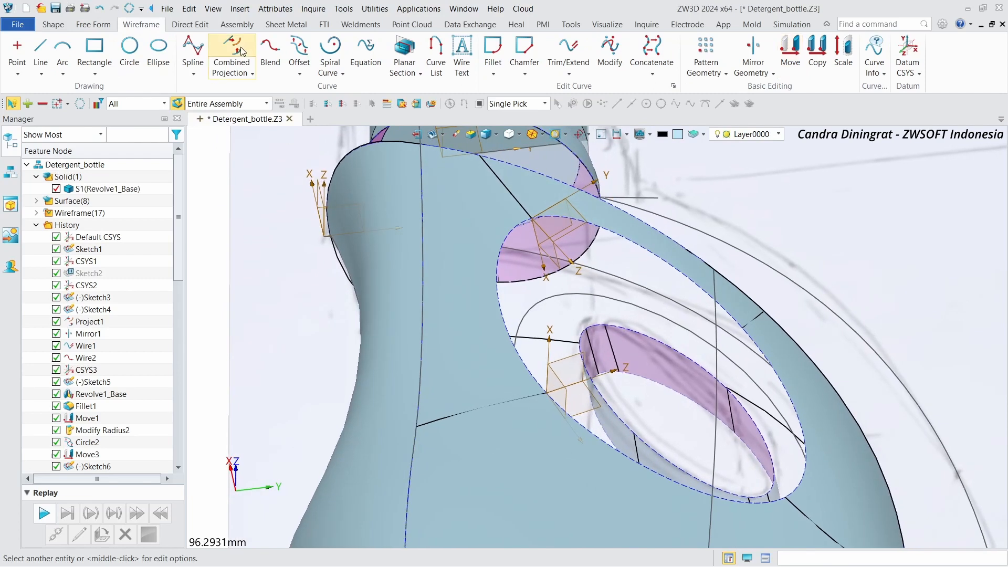
left_click(271, 55)
right_click_drag(604, 252, 627, 260)
scroll(604, 252, "up", 1)
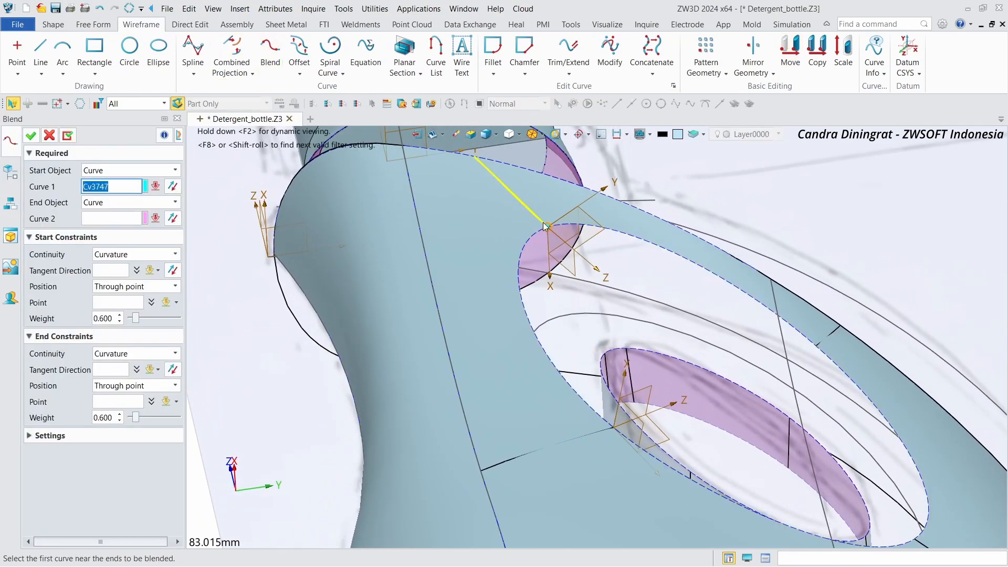
left_click(542, 224)
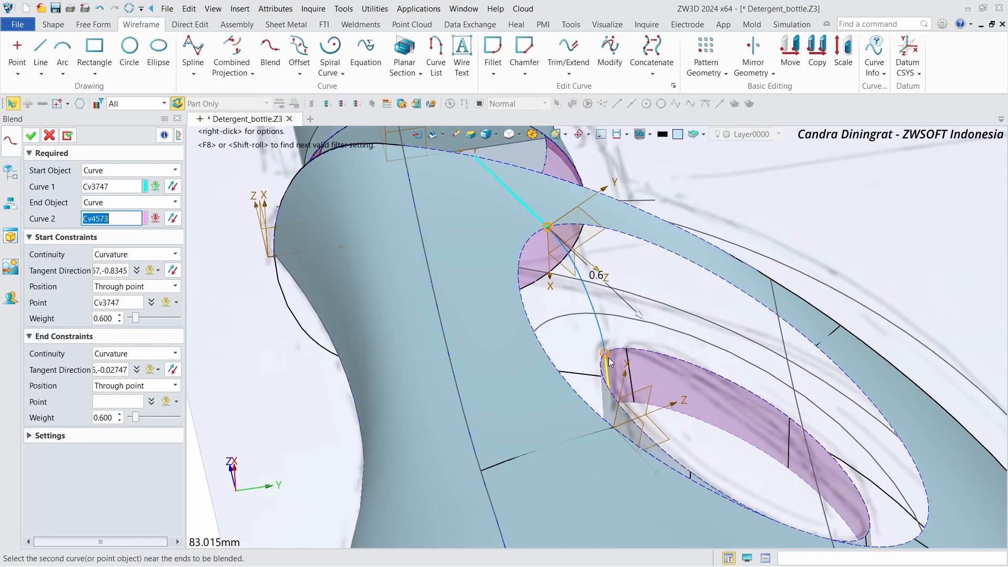
left_click(610, 362)
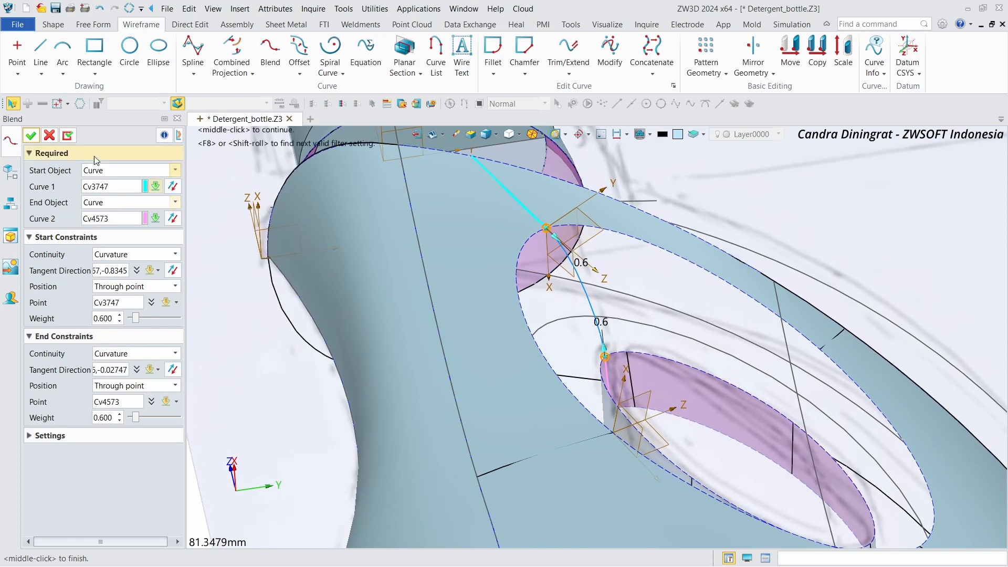
left_click(69, 136)
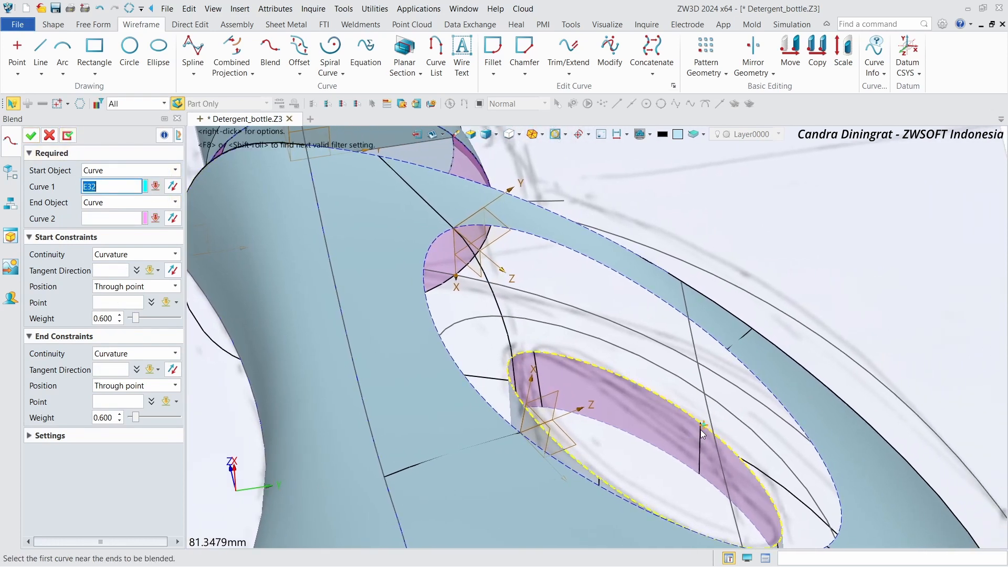
Step: Blend the next rim-face section curve to the inner-surface section curve below it with curvature continuity at both ends
scroll(702, 434, "up", 2)
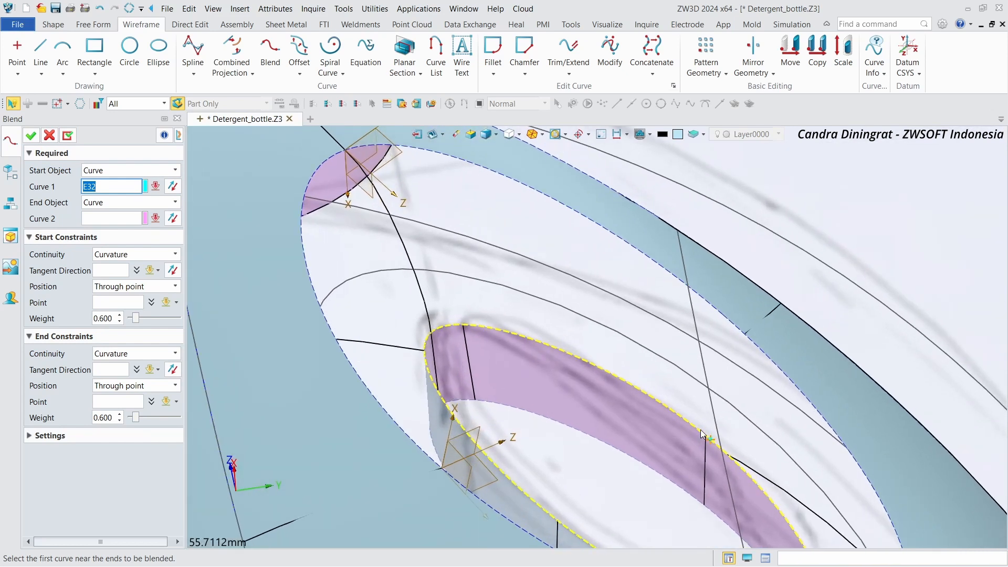
scroll(701, 433, "up", 3)
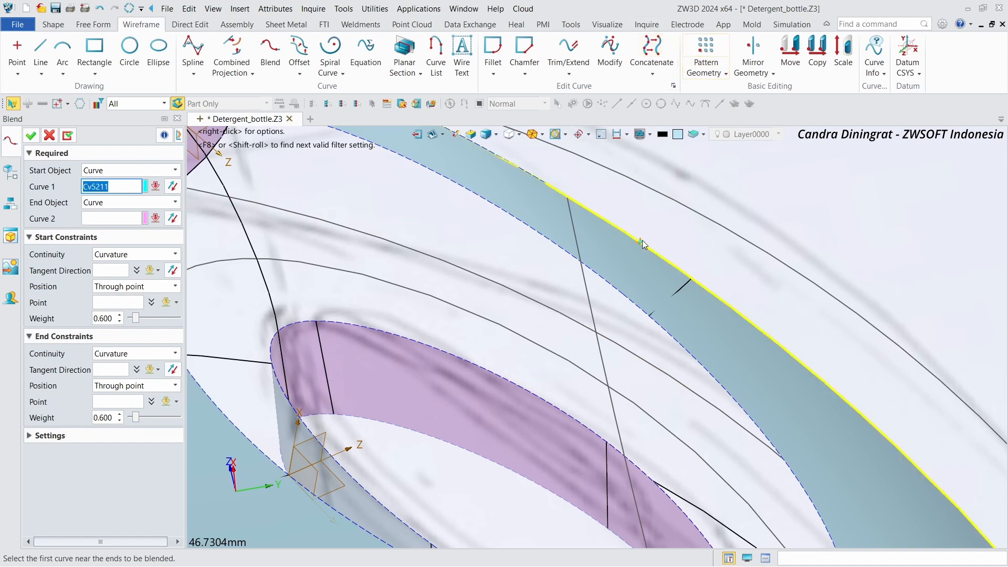
left_click(651, 315)
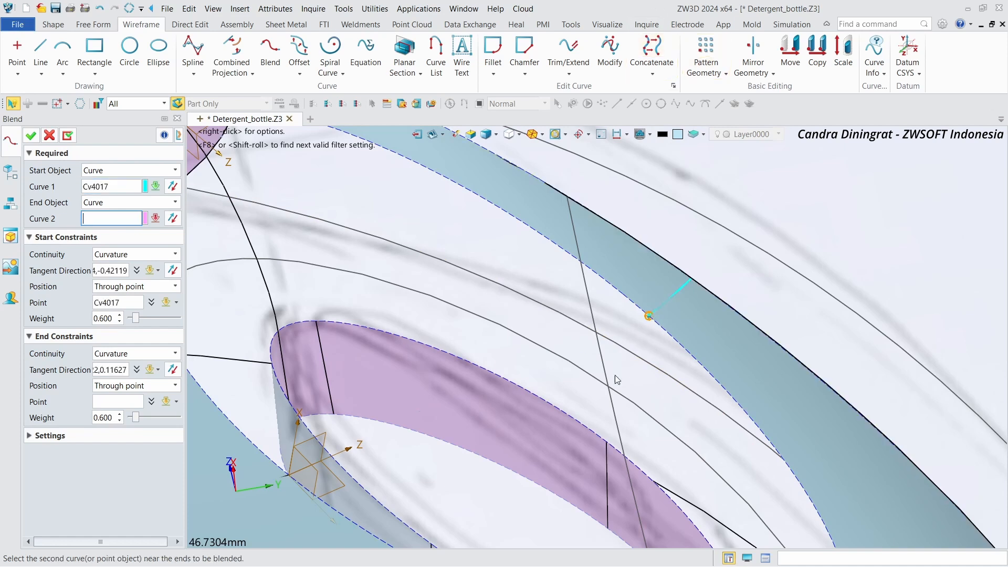
left_click(605, 453)
scroll(604, 452, "down", 1)
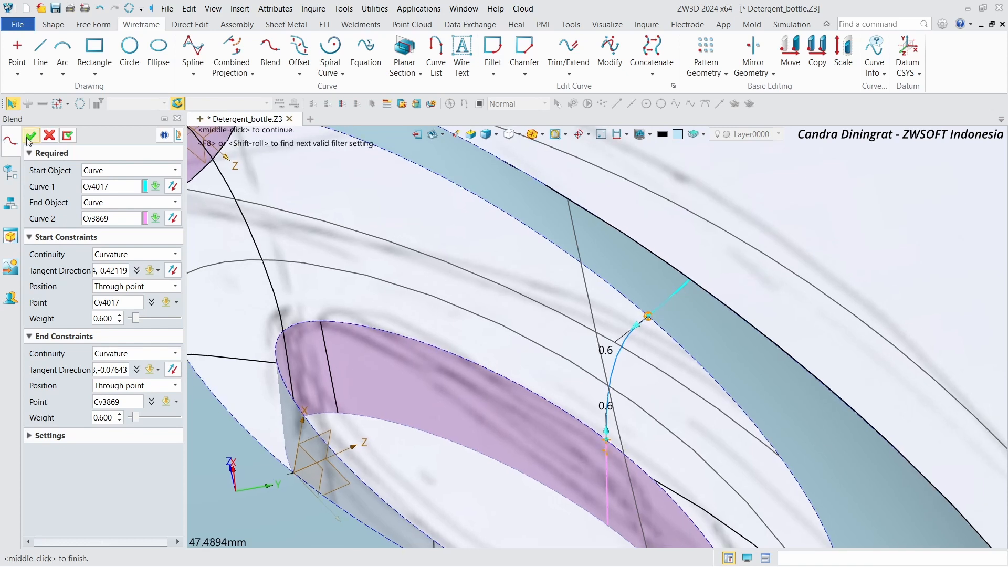
left_click(68, 138)
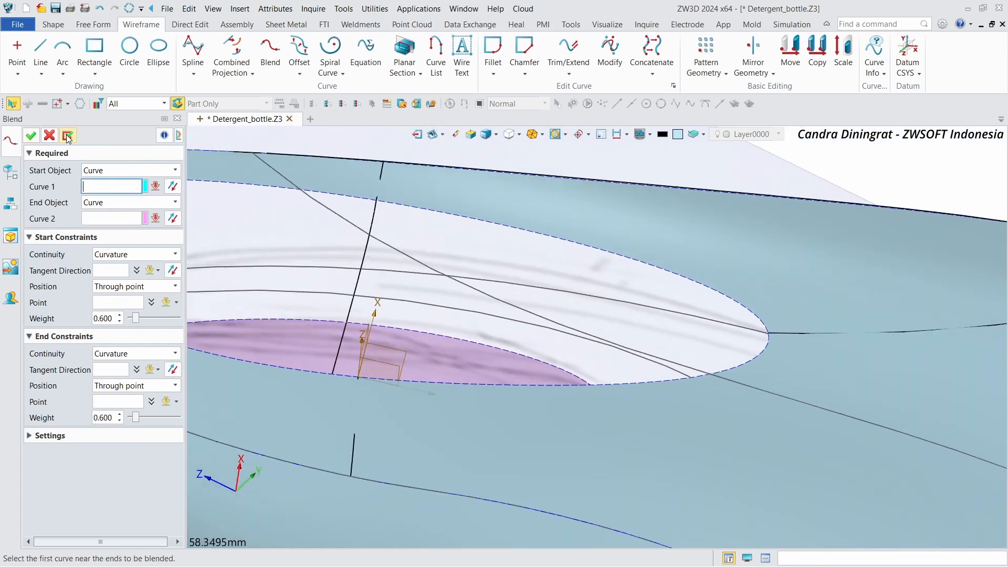
Step: Blend the inner-surface section curve to the outer elliptical rim edge with curvature continuity at both ends
scroll(555, 377, "up", 4)
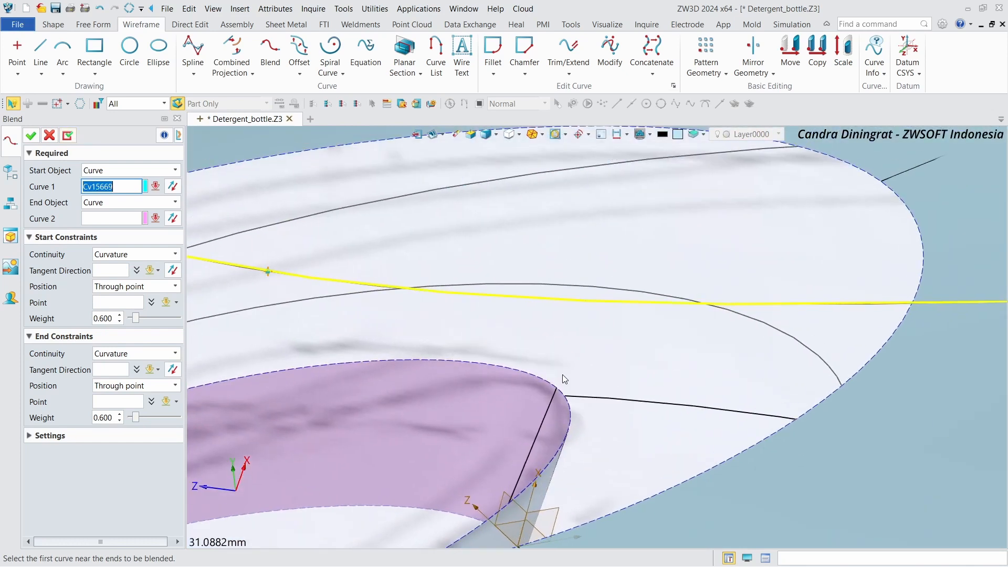
left_click(553, 398)
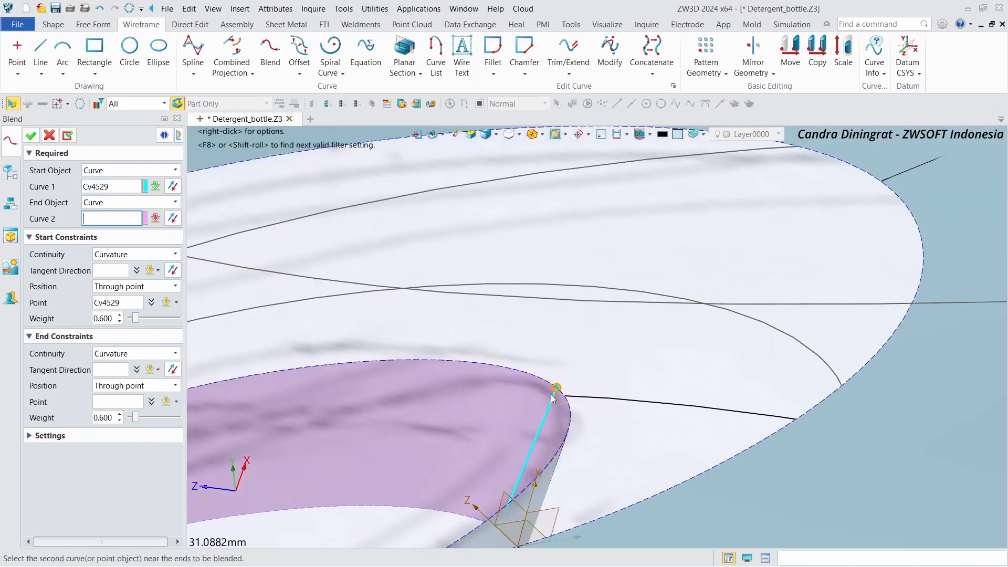
left_click(890, 183)
scroll(814, 439, "down", 2)
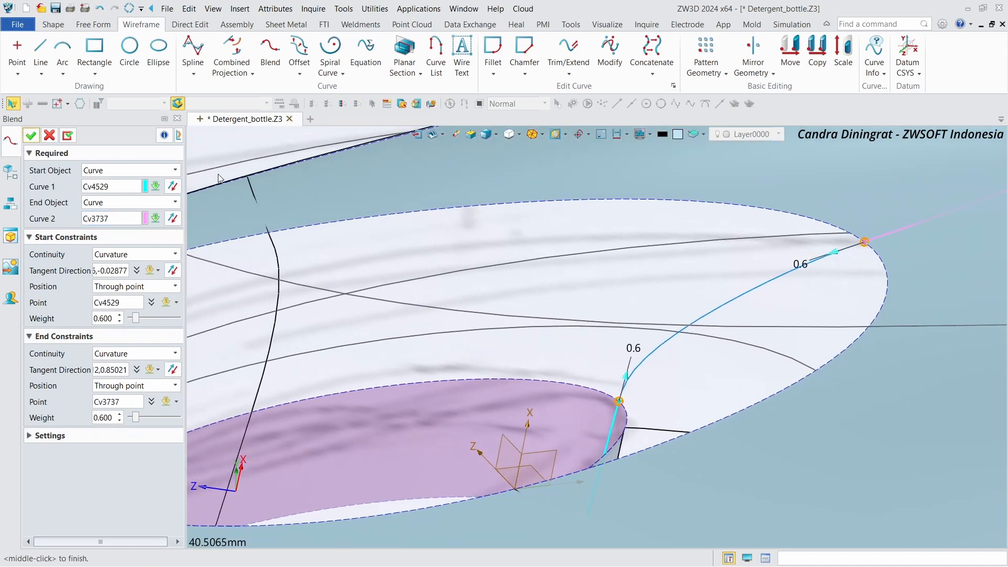
left_click(68, 136)
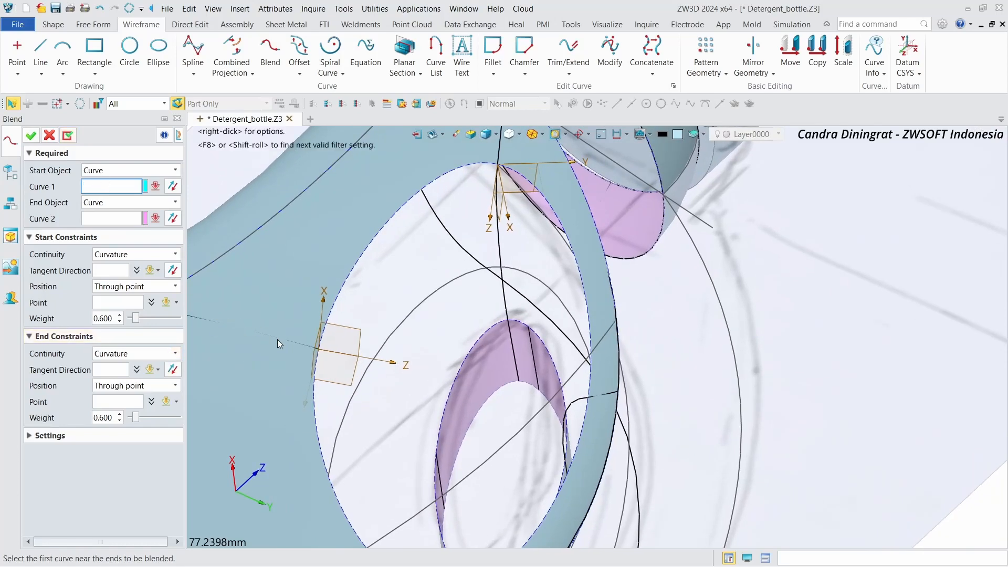
Step: Blend the remaining rim-face section curve to the inner-surface section curve, then close Blend
left_click(311, 347)
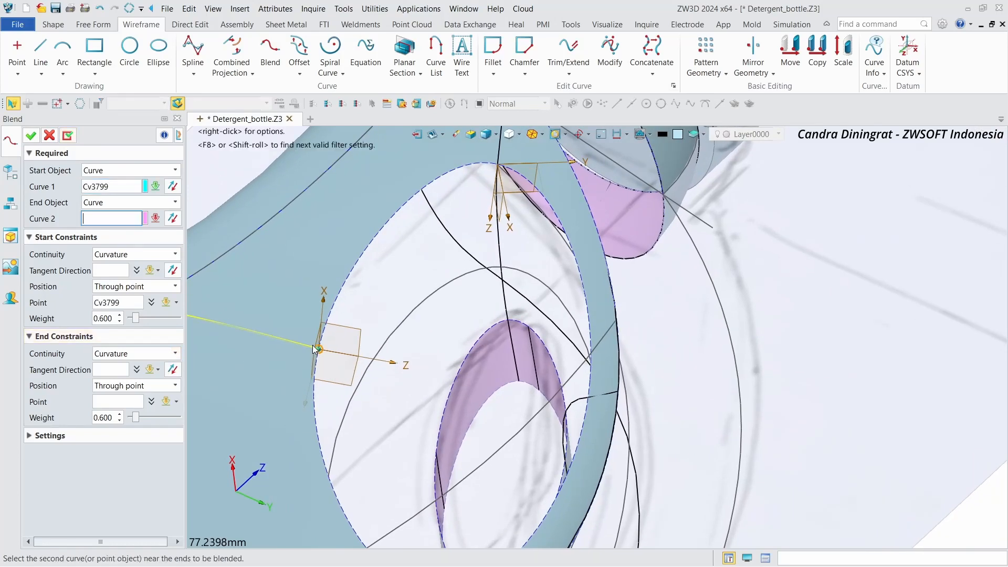
left_click(440, 461)
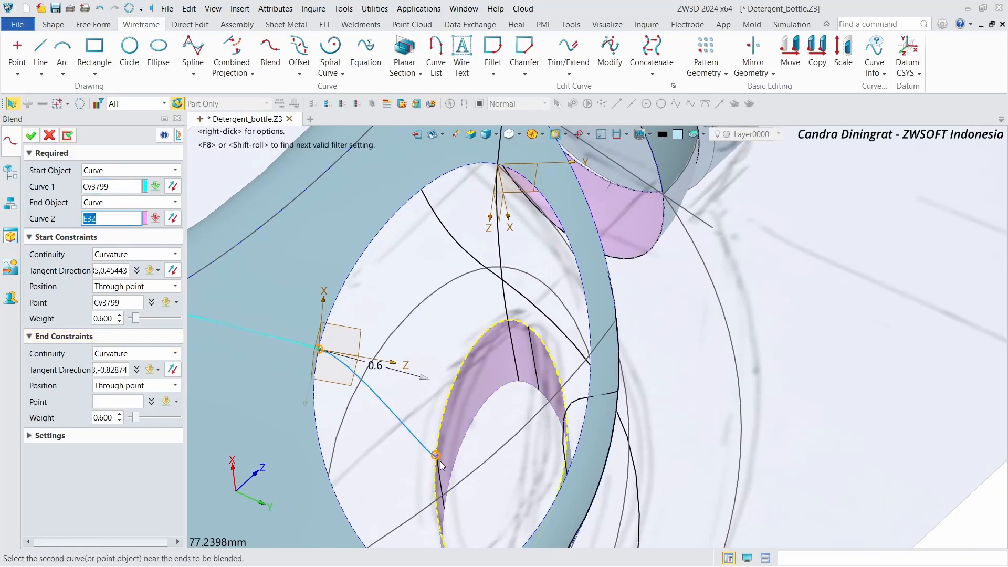
right_click_drag(439, 461, 410, 457)
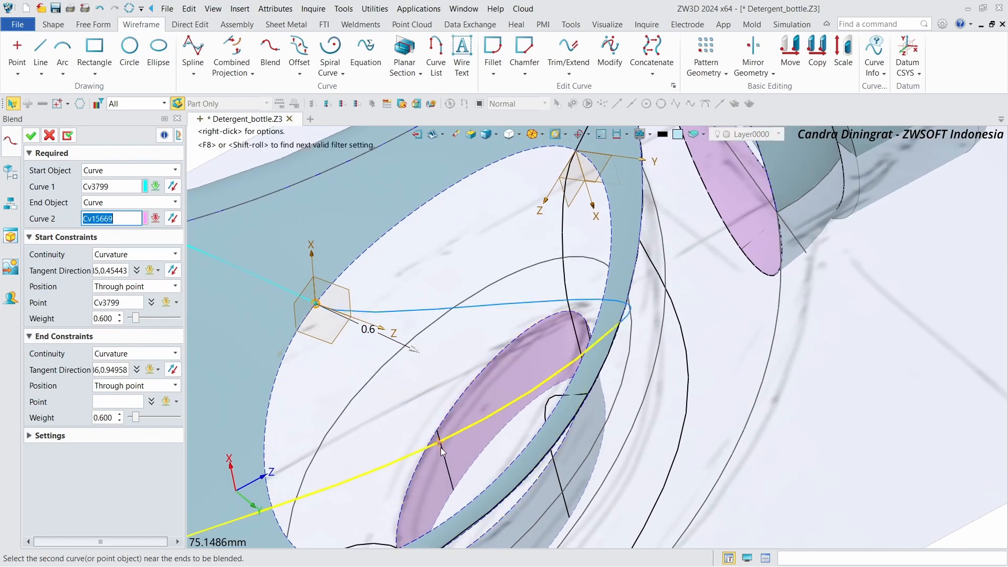
scroll(446, 425, "up", 5)
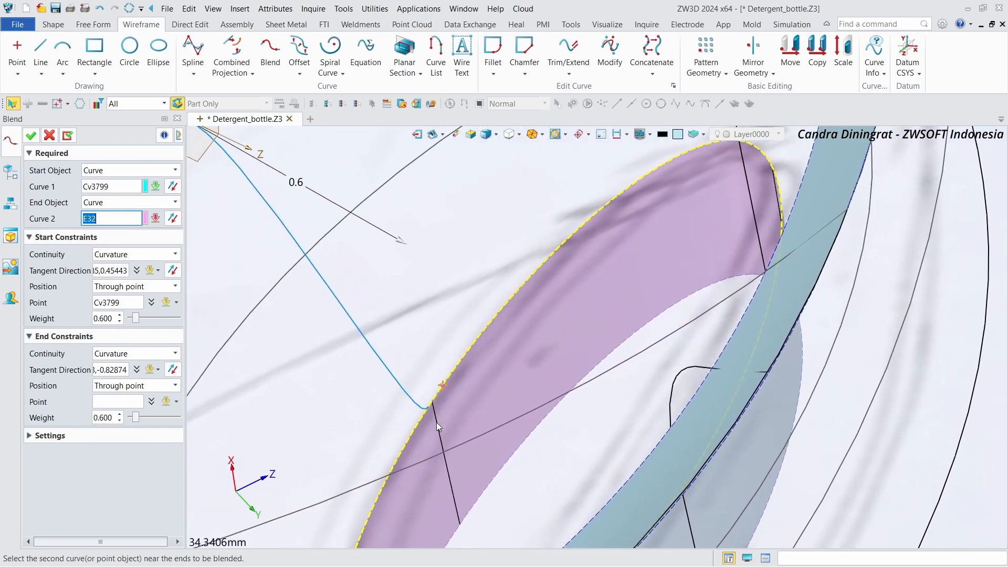
left_click(437, 414)
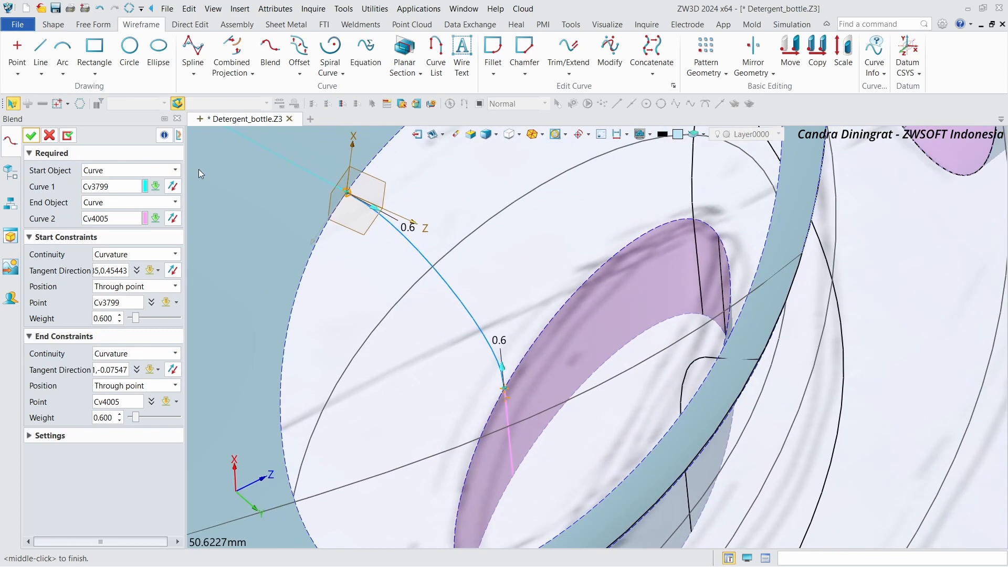
left_click(68, 137)
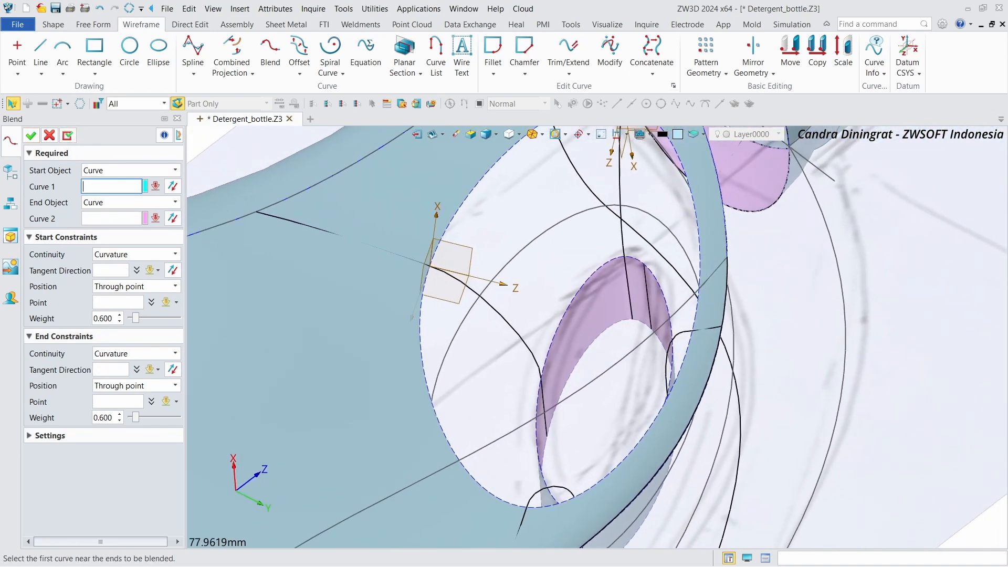
left_click(687, 263)
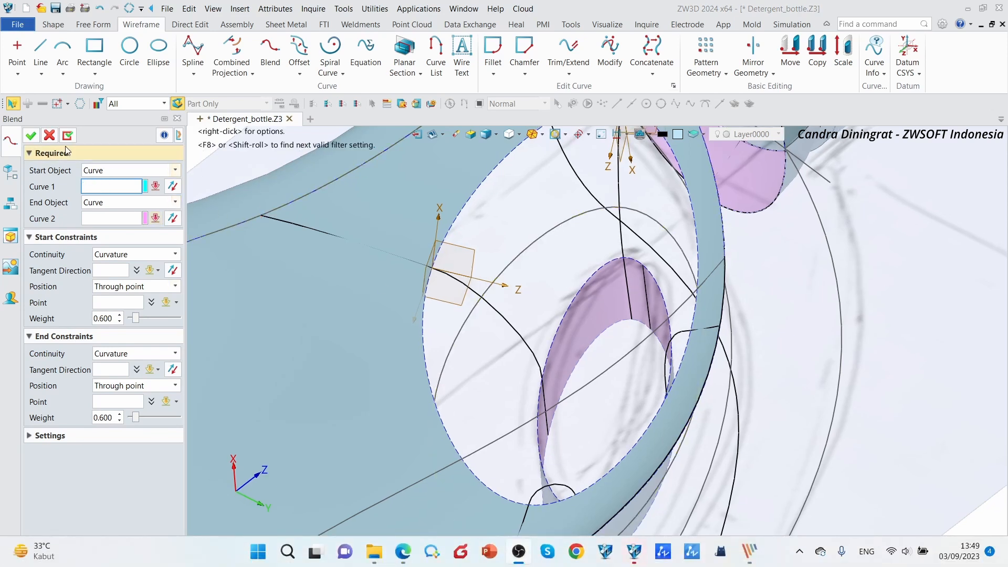
left_click(49, 136)
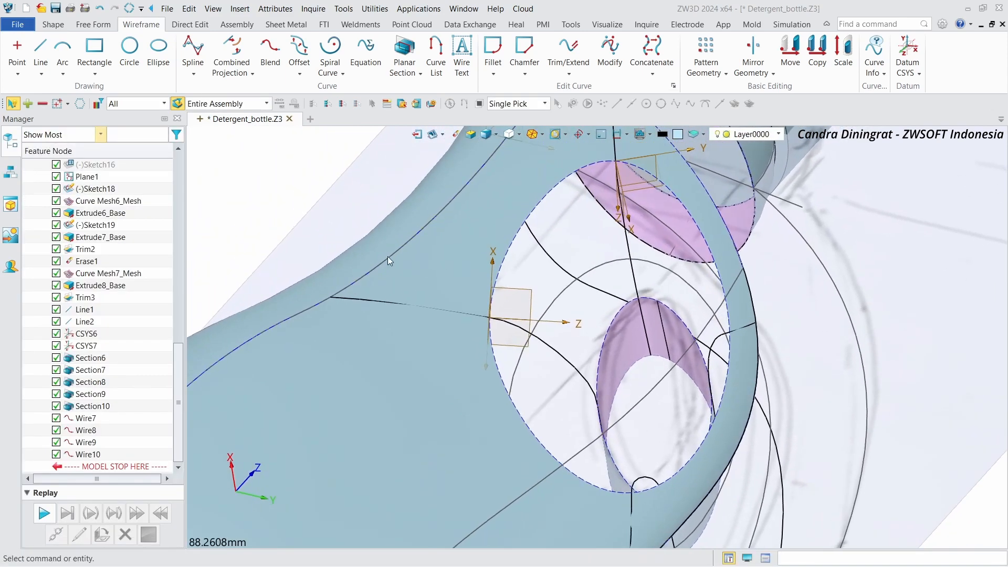
Step: Start a Curve Mesh and select the four blend curves around the handle opening as U curves
middle_click_drag(383, 253, 490, 236)
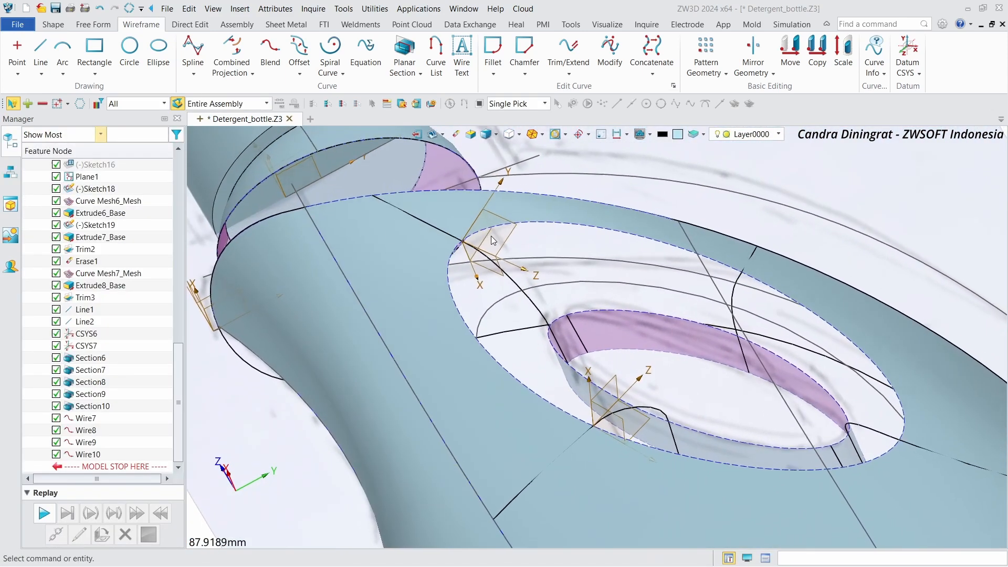
left_click(93, 24)
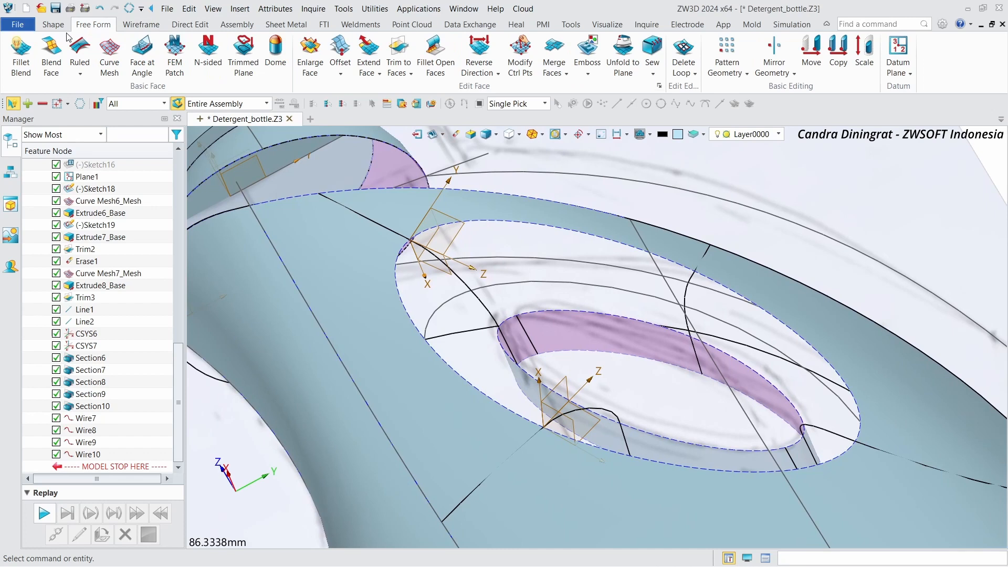
left_click(109, 52)
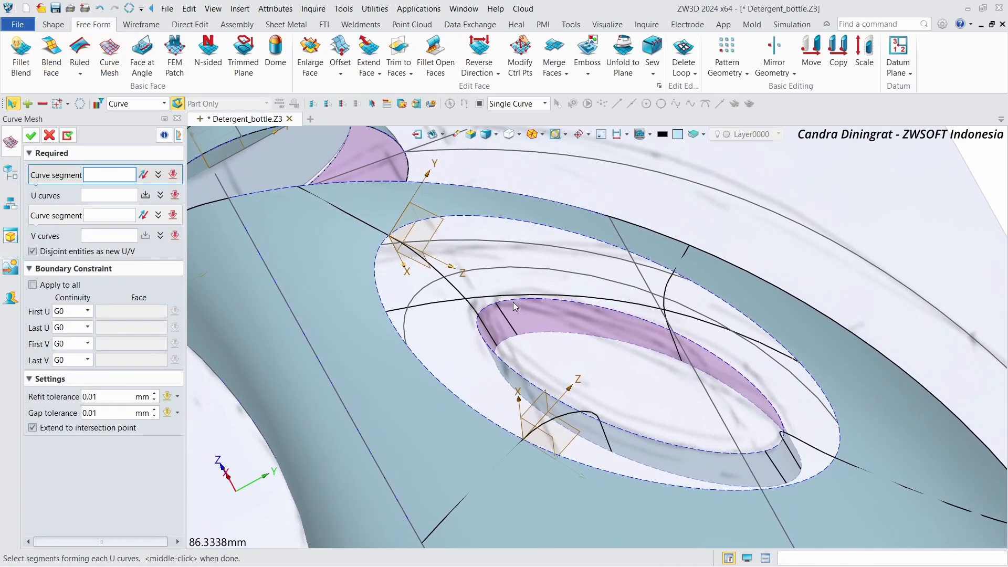
left_click(474, 322)
right_click_drag(474, 320, 695, 290)
middle_click(456, 301)
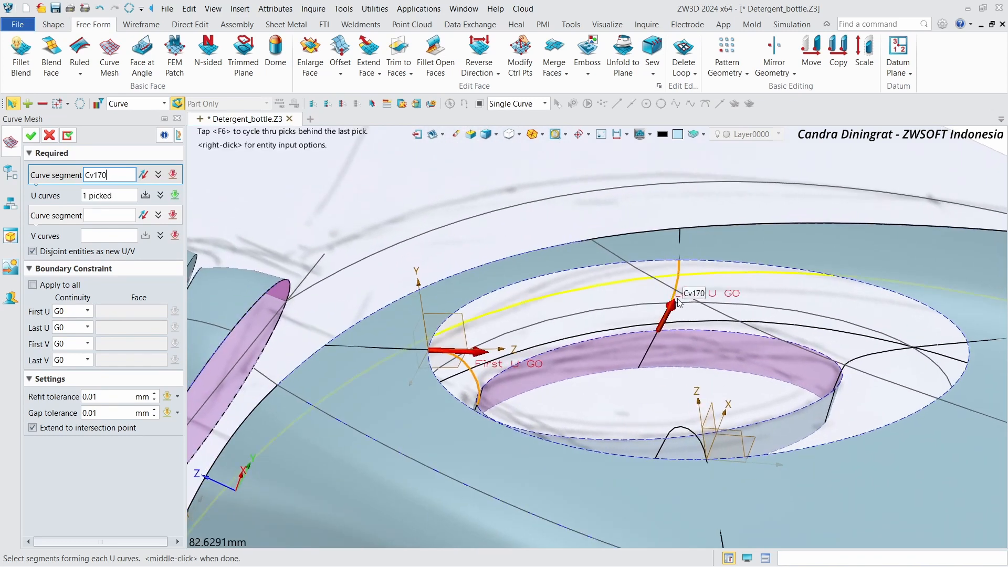
left_click(145, 177)
right_click_drag(386, 246, 496, 306)
left_click(502, 235)
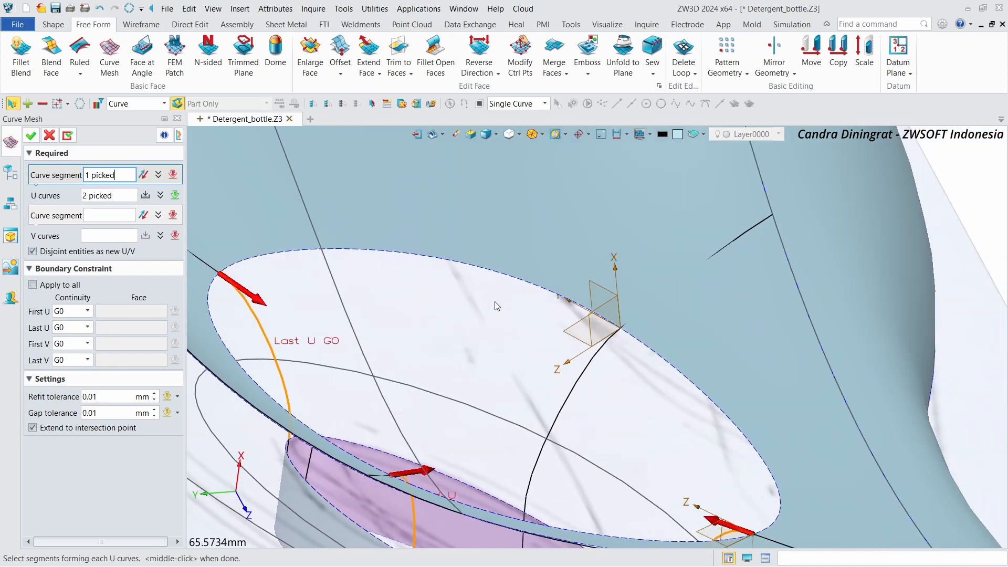
left_click(596, 355)
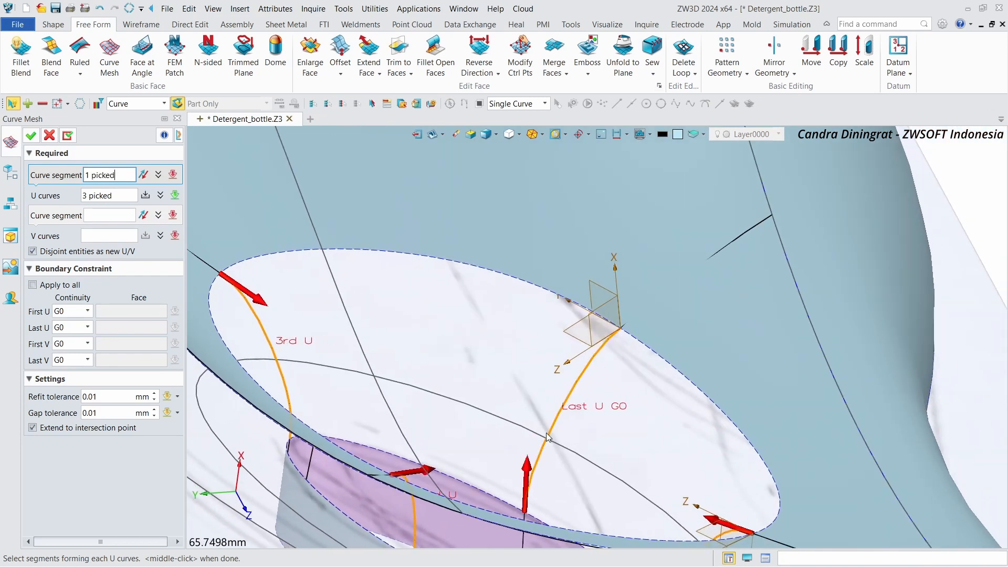
left_click(146, 171)
scroll(414, 265, "down", 2)
right_click_drag(415, 265, 49, 156)
middle_click(622, 288)
Step: Select the outer elliptical rim edge and the inner opening edge as the V curves
left_click(108, 217)
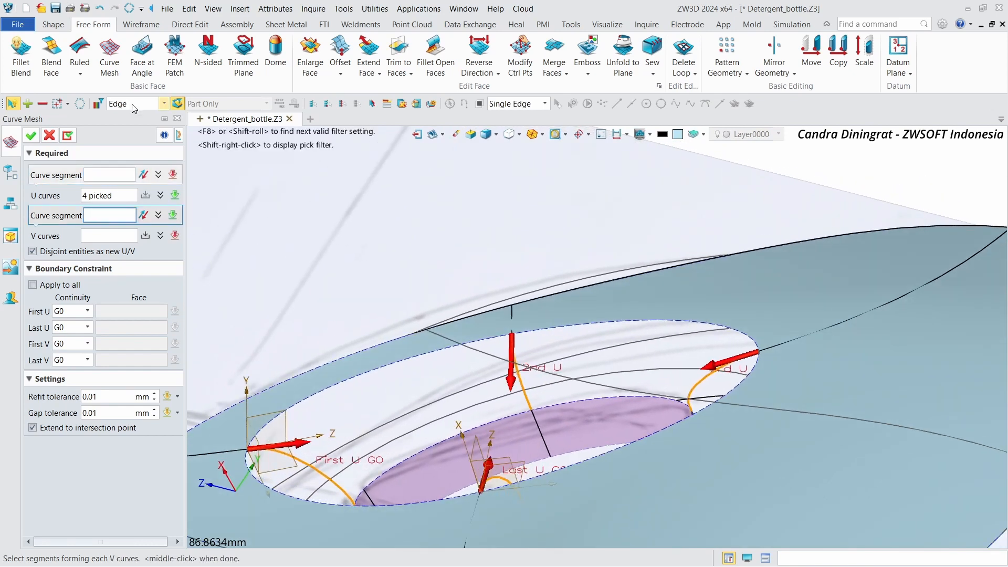
right_click_drag(309, 236, 447, 446)
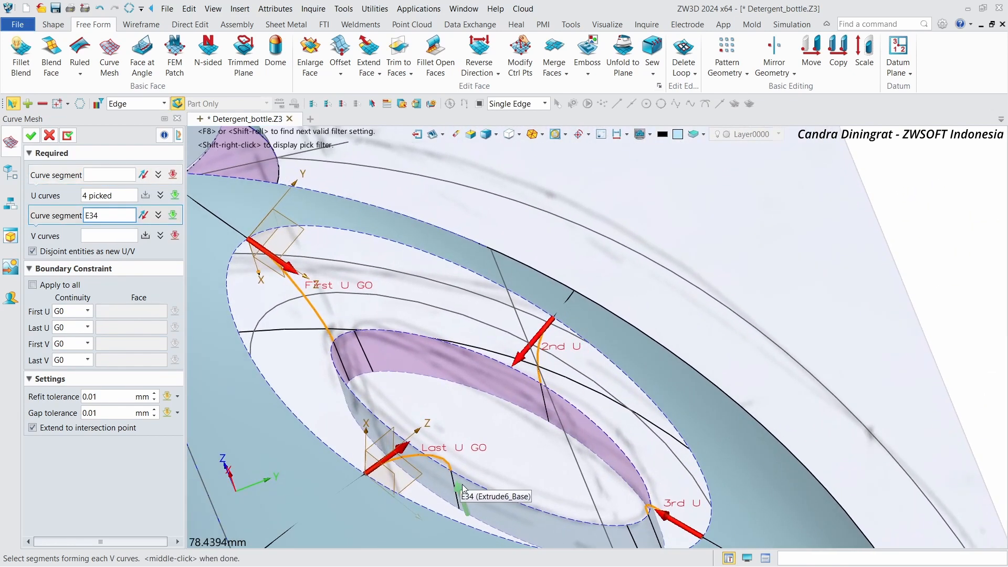
middle_click(465, 482)
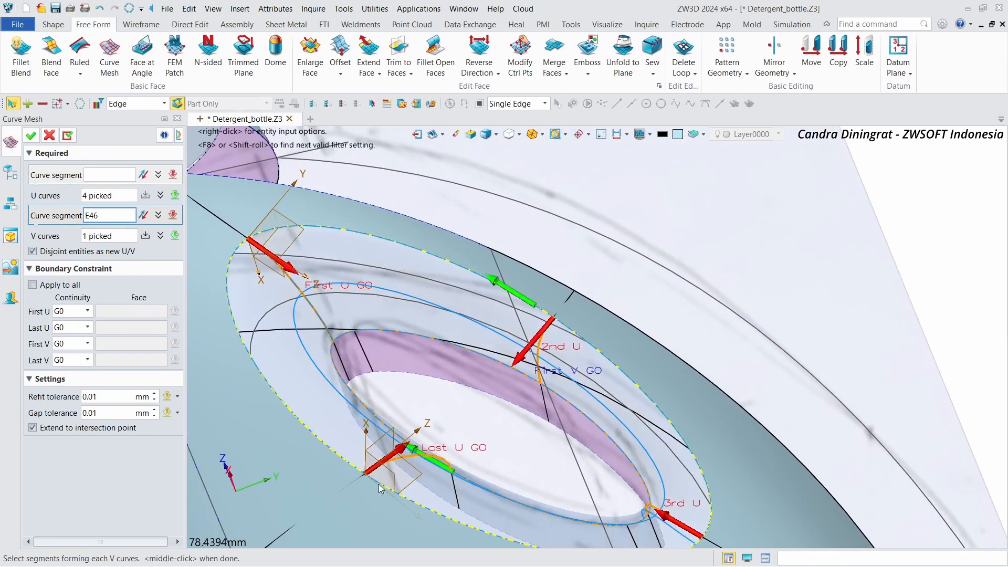
left_click(381, 490)
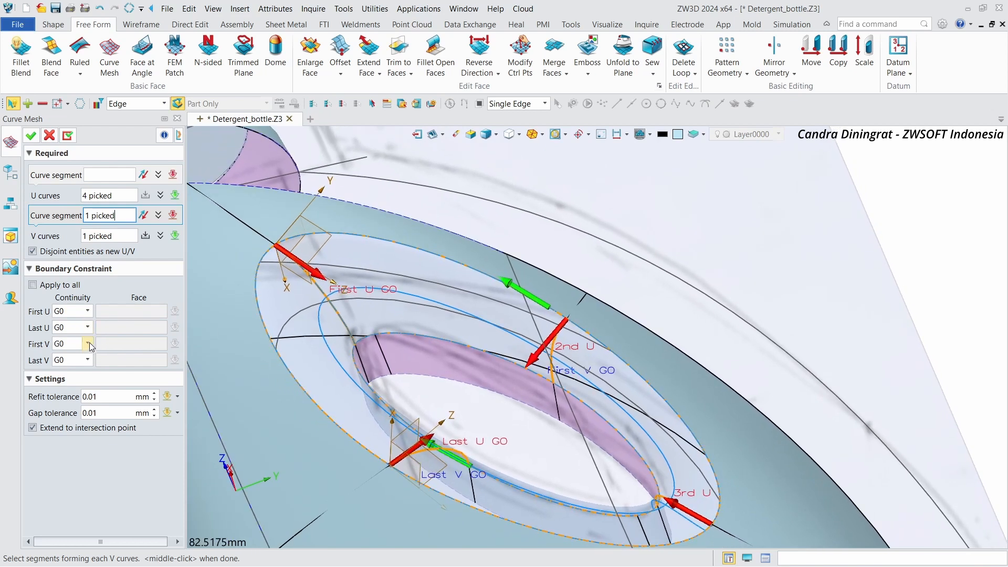
Step: Set the first and last V boundaries to G1 tangent to their adjacent faces and confirm the curve mesh
left_click(82, 367)
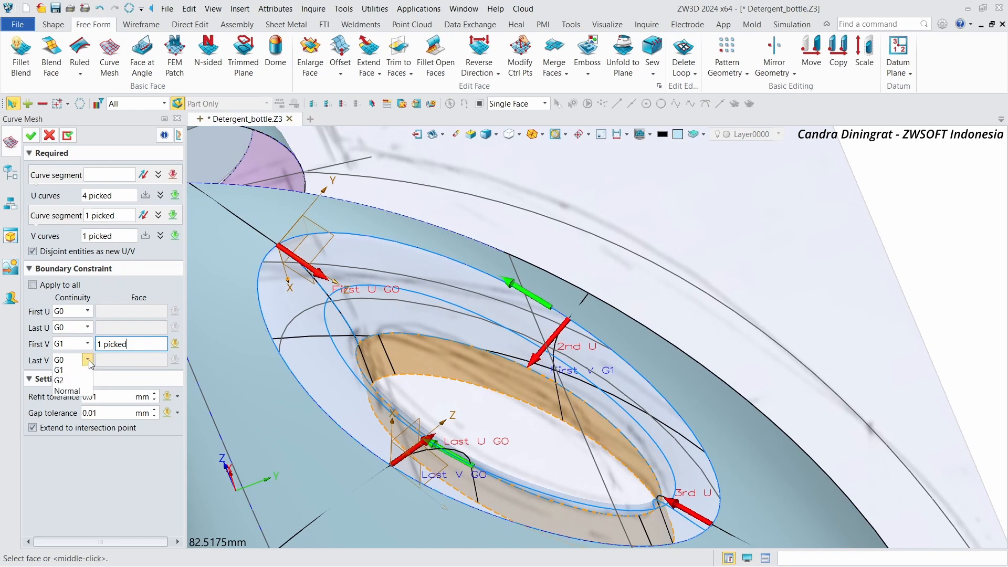
left_click(73, 382)
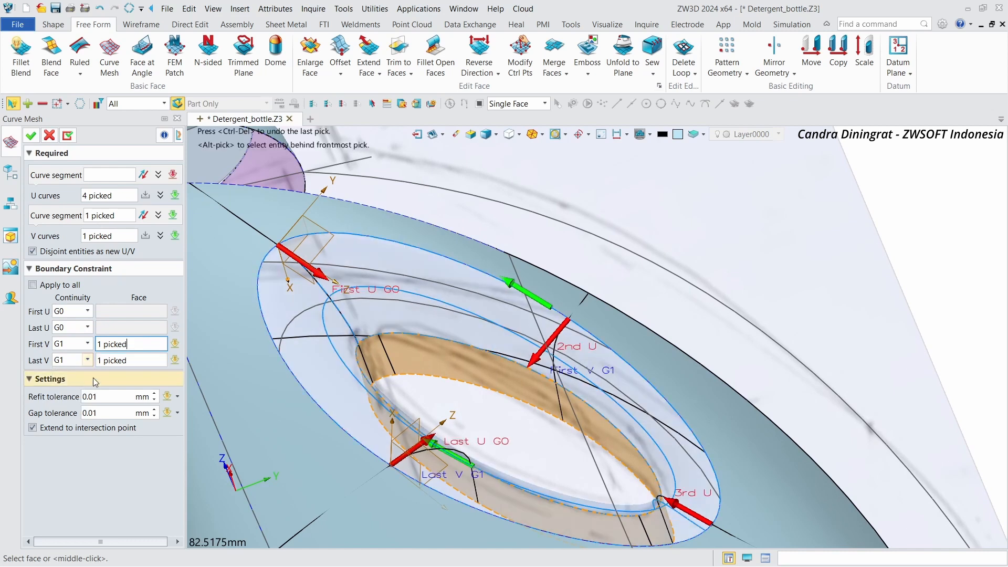
left_click(120, 359)
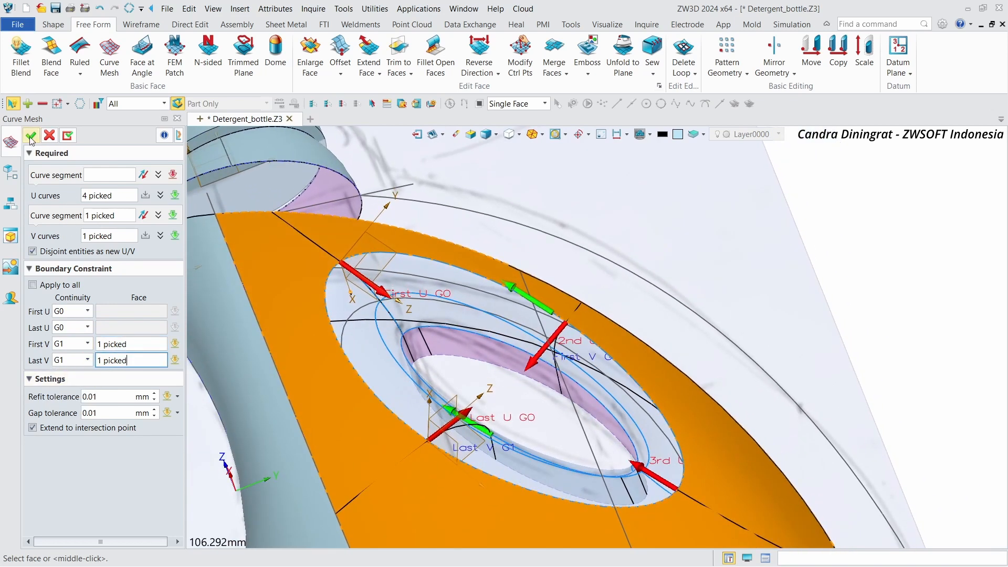
left_click(31, 138)
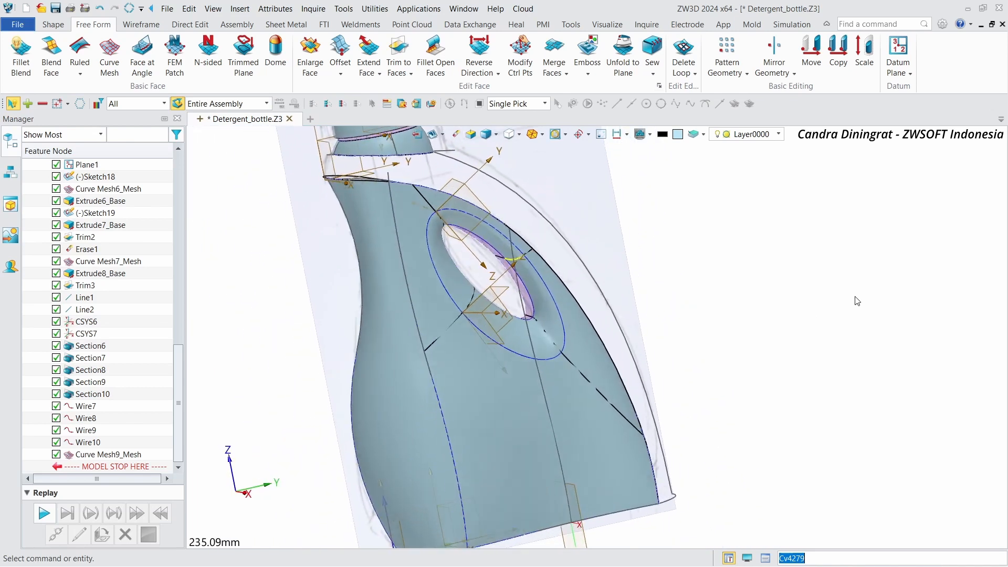
Step: Blank the extruded reference face beside the handle and reset the view to fit the model
right_click_drag(857, 301, 595, 363)
scroll(578, 354, "up", 5)
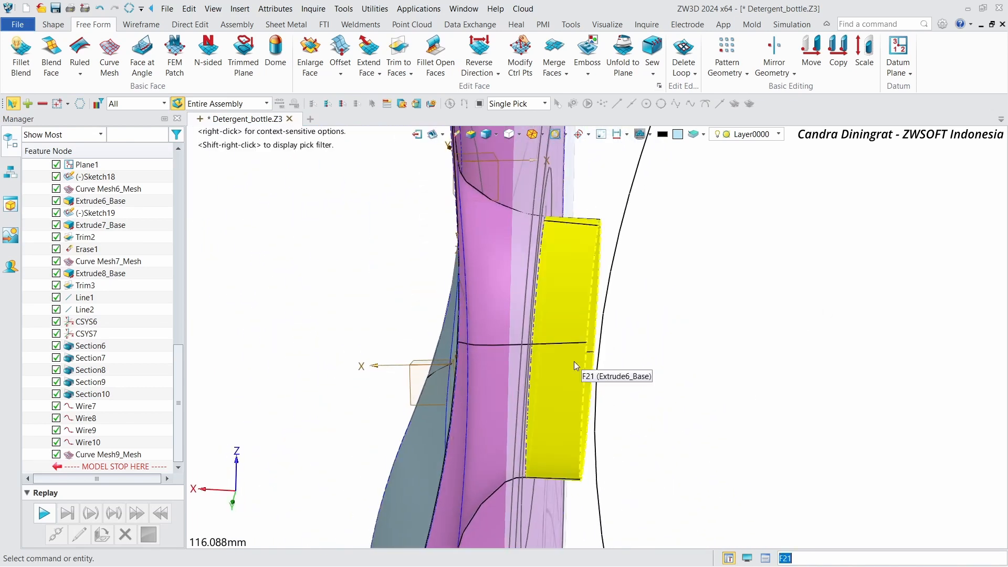
right_click(575, 362)
left_click(630, 132)
key("ctrl+Home")
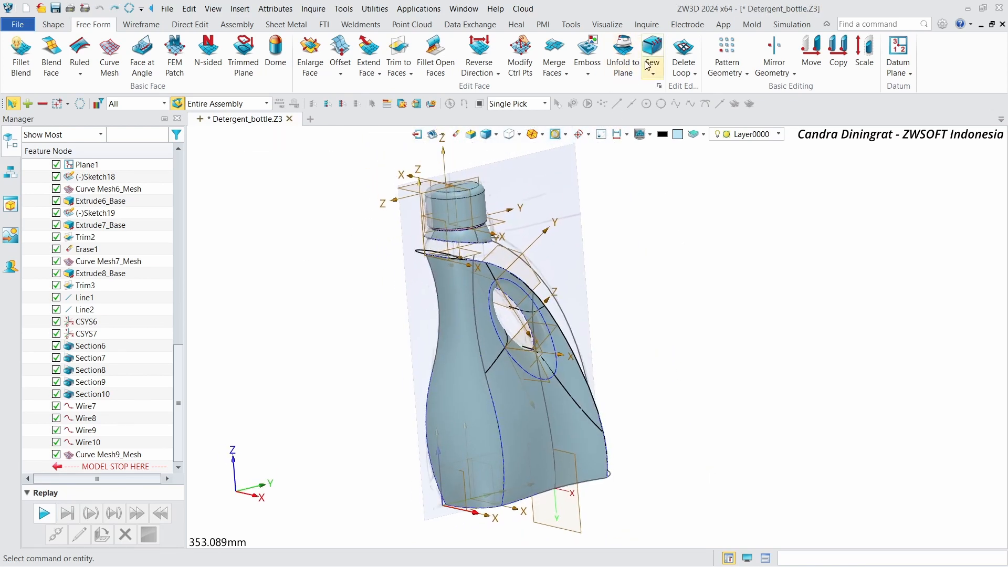
Step: Sew the bottle body surface and the two handle surfaces together into one shape
left_click(683, 120)
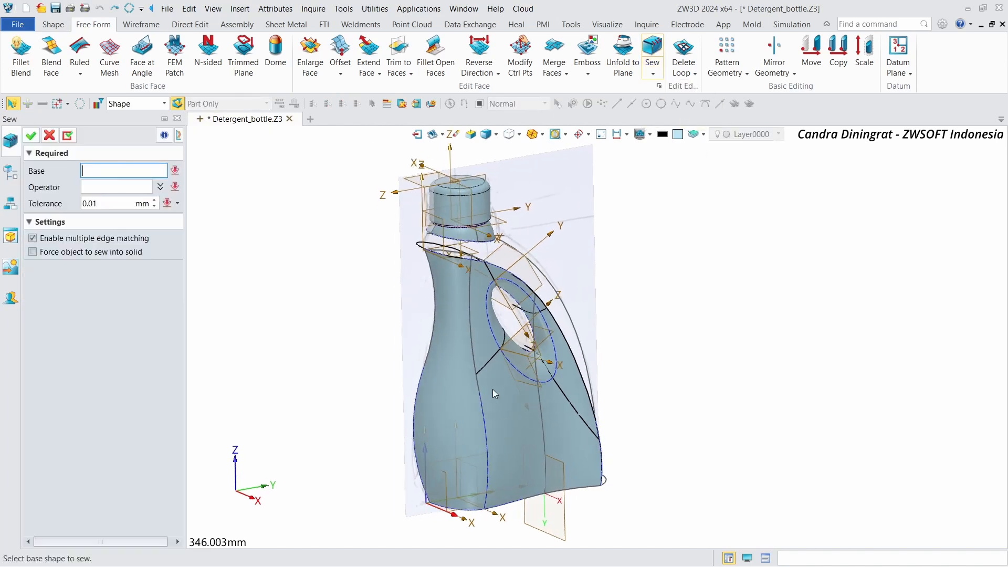
left_click(439, 414)
left_click(529, 386)
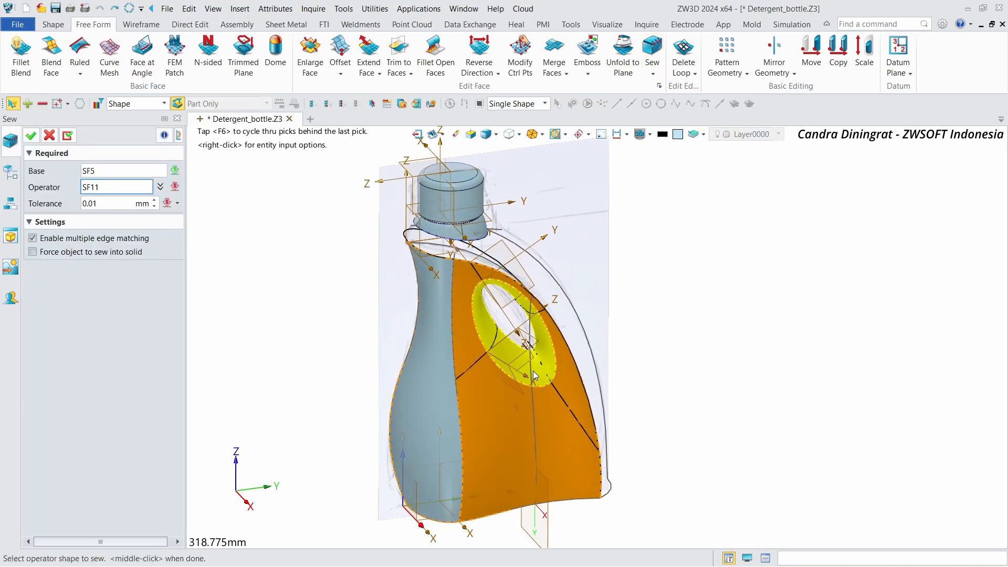
left_click(36, 135)
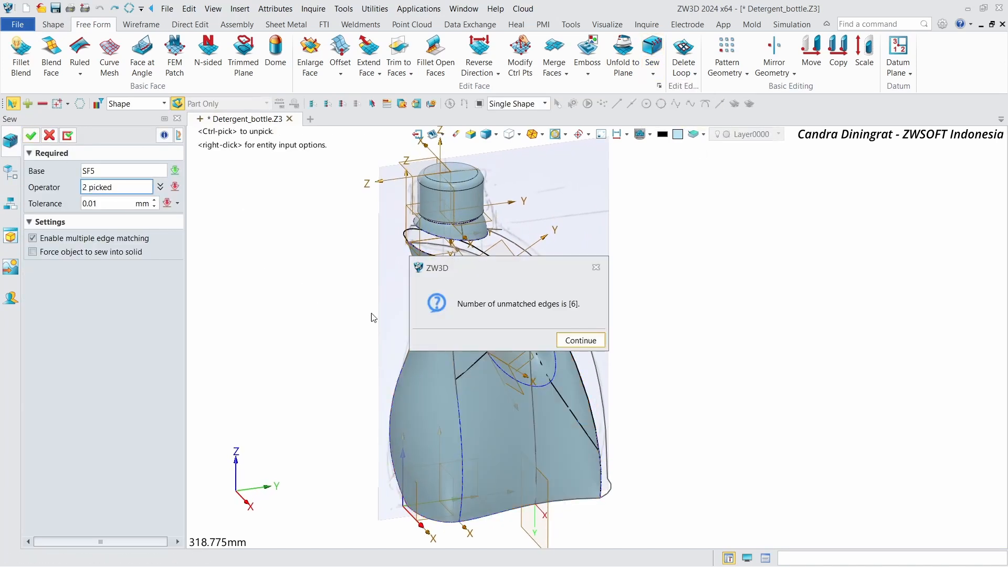
left_click(580, 341)
Step: Mirror the sewn shape as an associative copy about the bottle's mid-plane
left_click(774, 48)
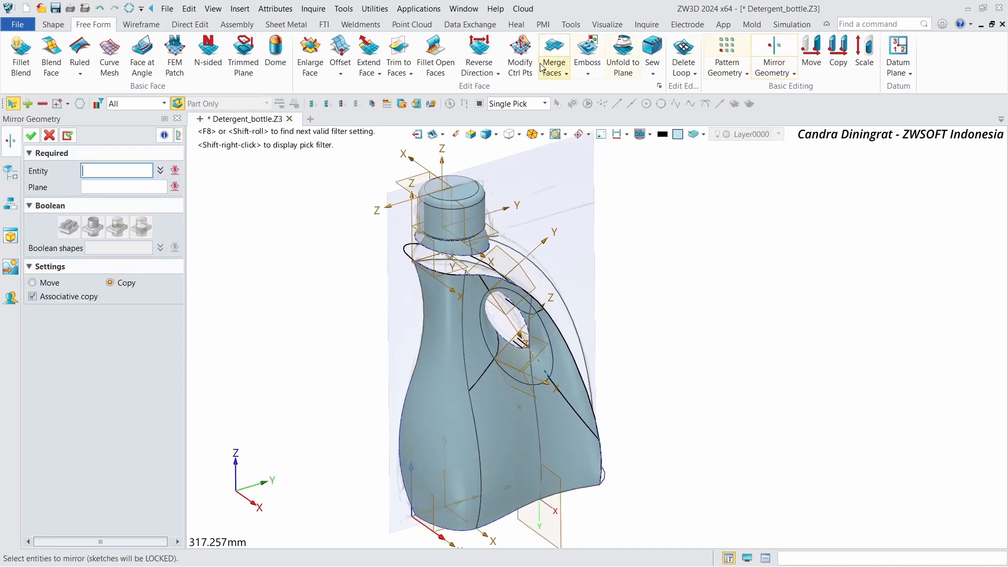
left_click(119, 126)
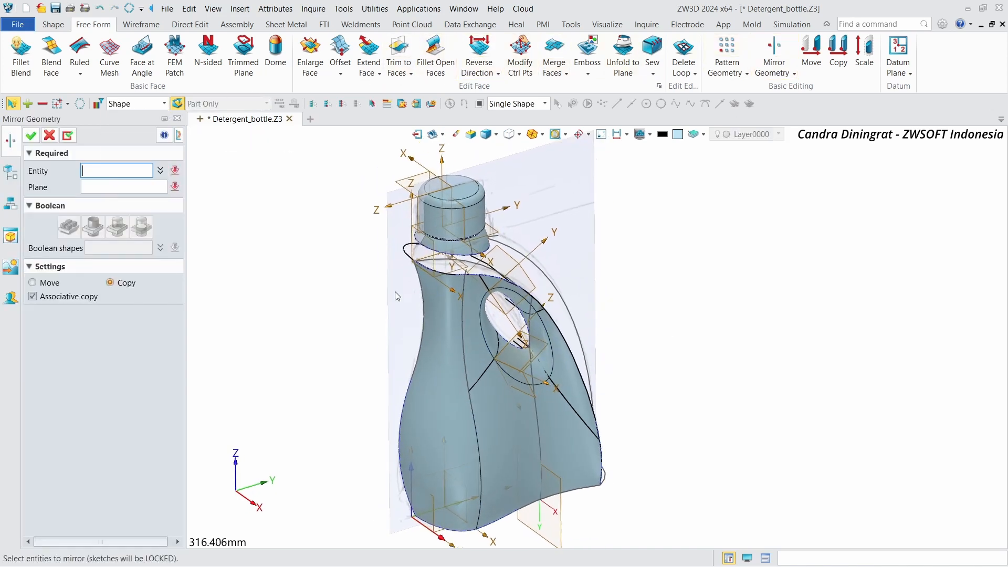
left_click(514, 424)
left_click(138, 188)
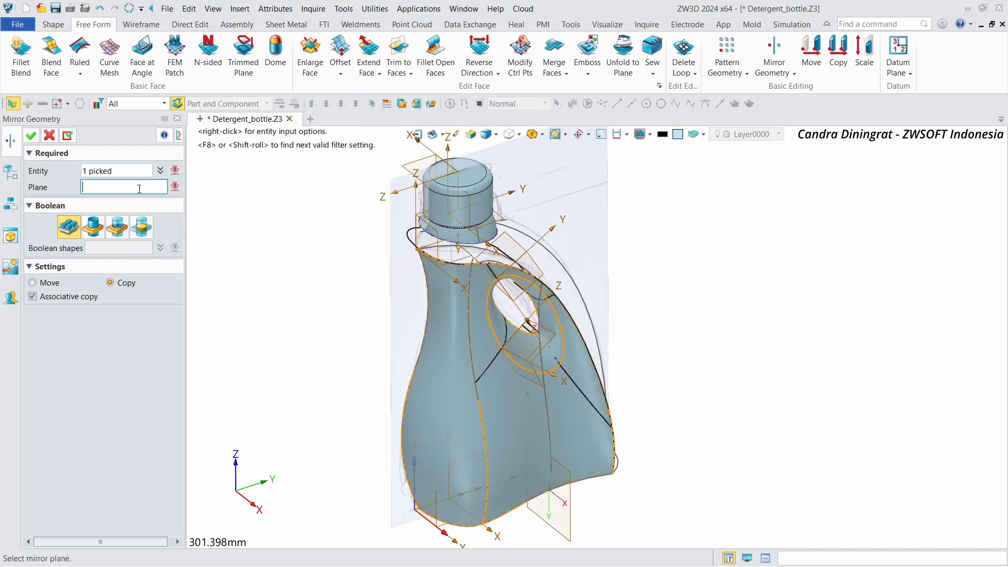
middle_click_drag(466, 484, 464, 427)
right_click_drag(395, 430, 487, 447)
scroll(549, 449, "up", 2)
scroll(549, 452, "up", 1)
scroll(518, 446, "down", 1)
left_click(33, 137)
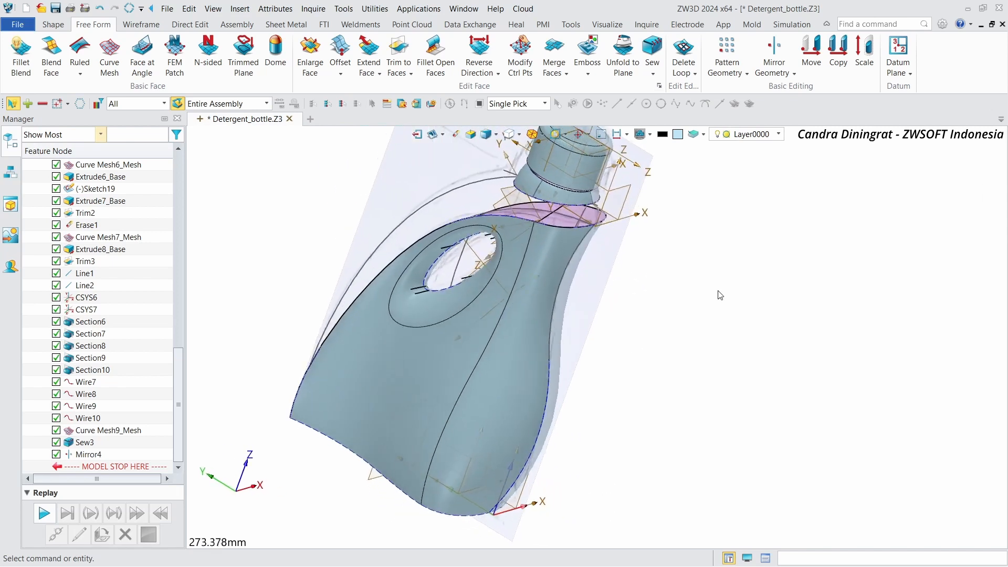
Step: Switch the display to zebra stripes to inspect surface continuity across the mirrored halves
left_click(499, 136)
left_click(500, 195)
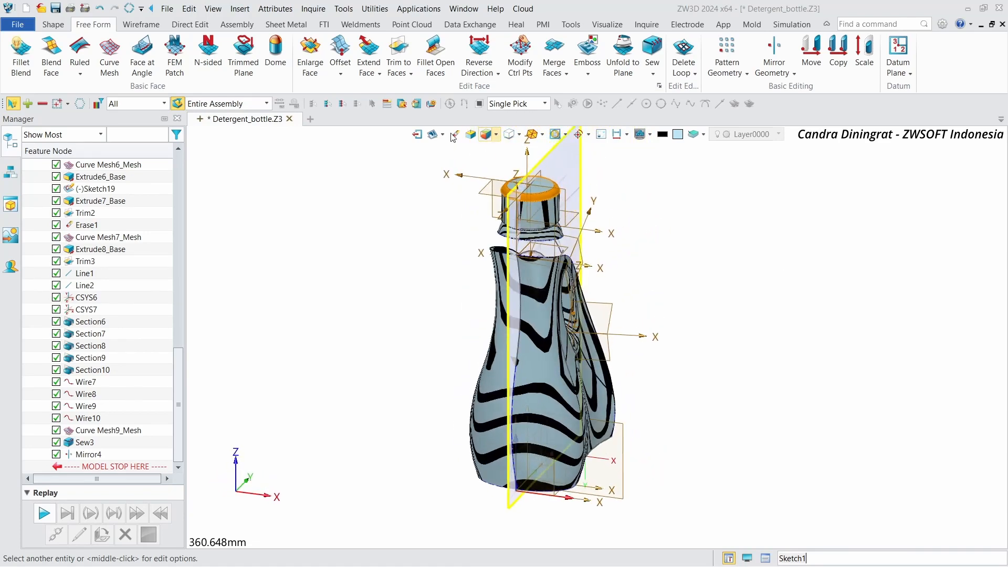
left_click(352, 196)
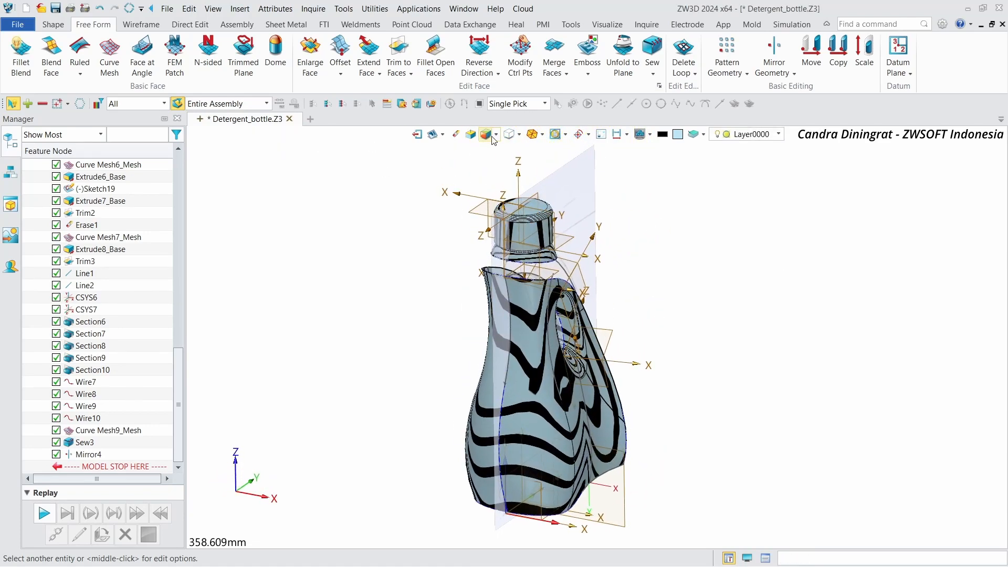
left_click(504, 164)
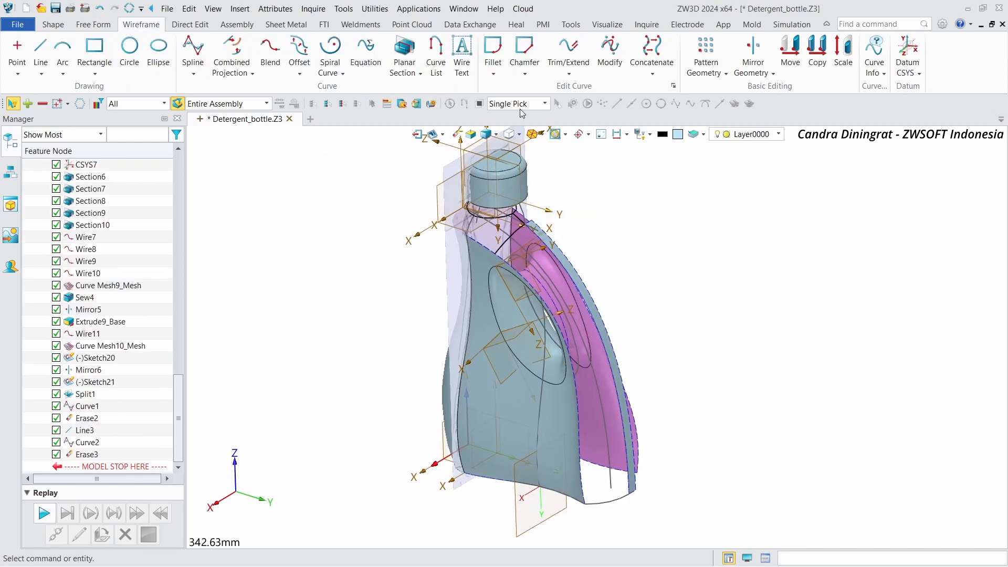
Step: Start a Curve Mesh and select the two rim edge curves at the neck and bottom as U curves
left_click(93, 24)
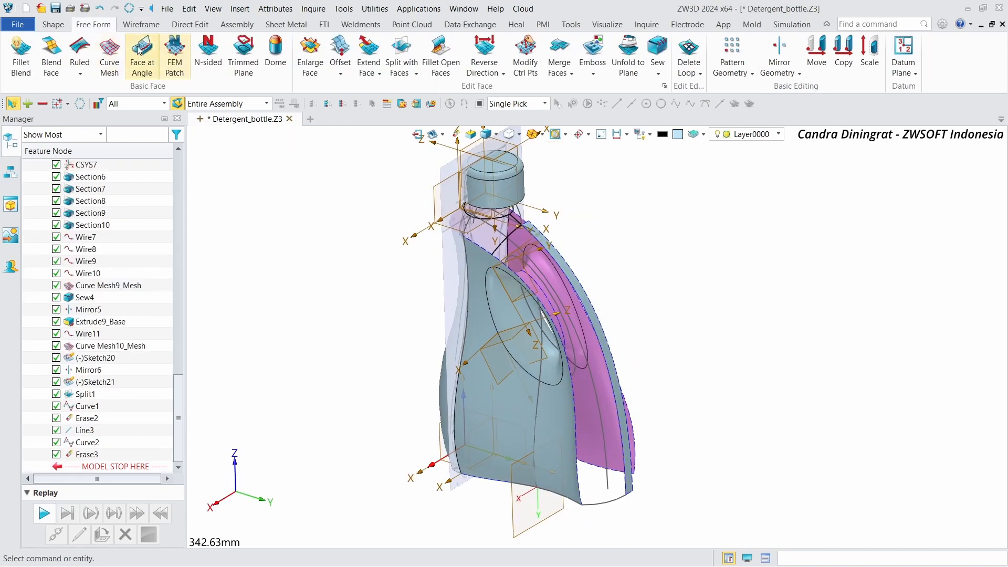
left_click(109, 52)
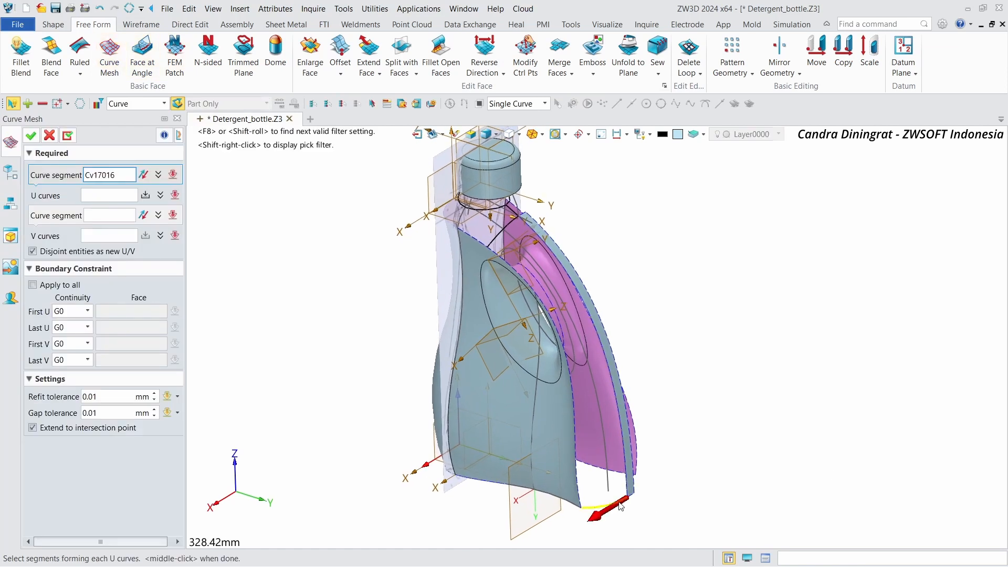
middle_click(781, 433)
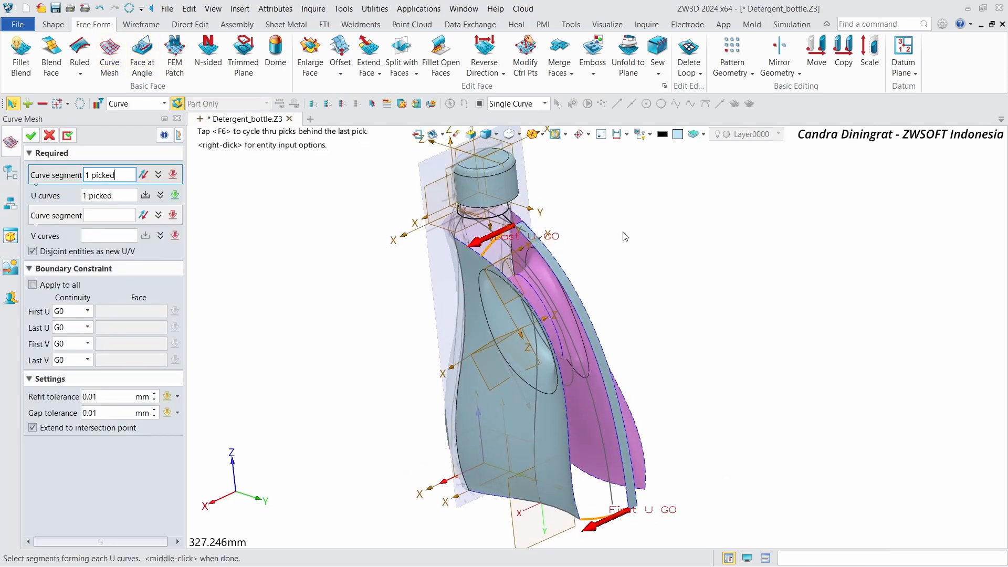
right_click_drag(633, 231, 597, 378)
left_click(595, 394)
Step: Select the outer handle rim edge as V curve, set last V to G1 with its adjacent face, and confirm
left_click(194, 229)
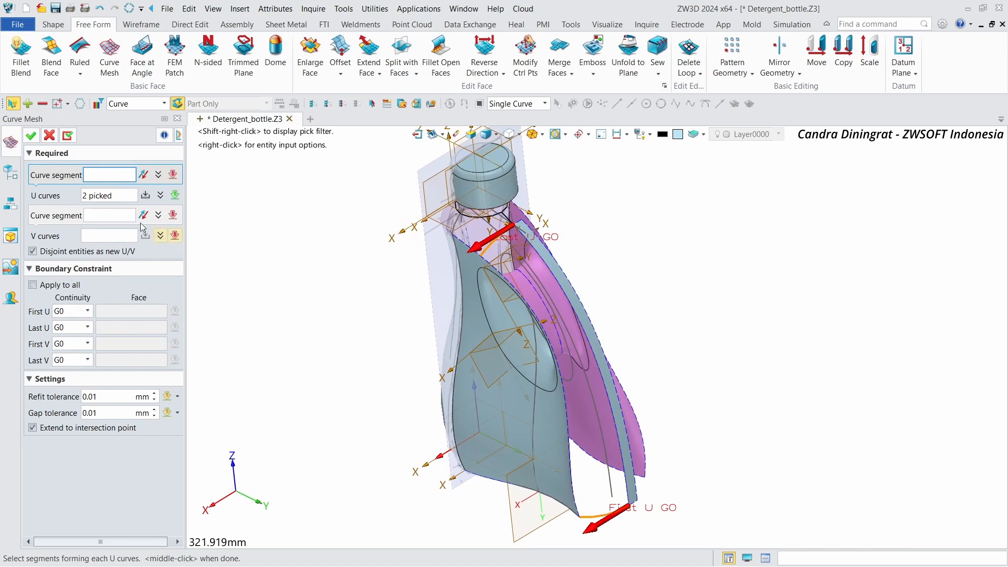
middle_click(584, 479)
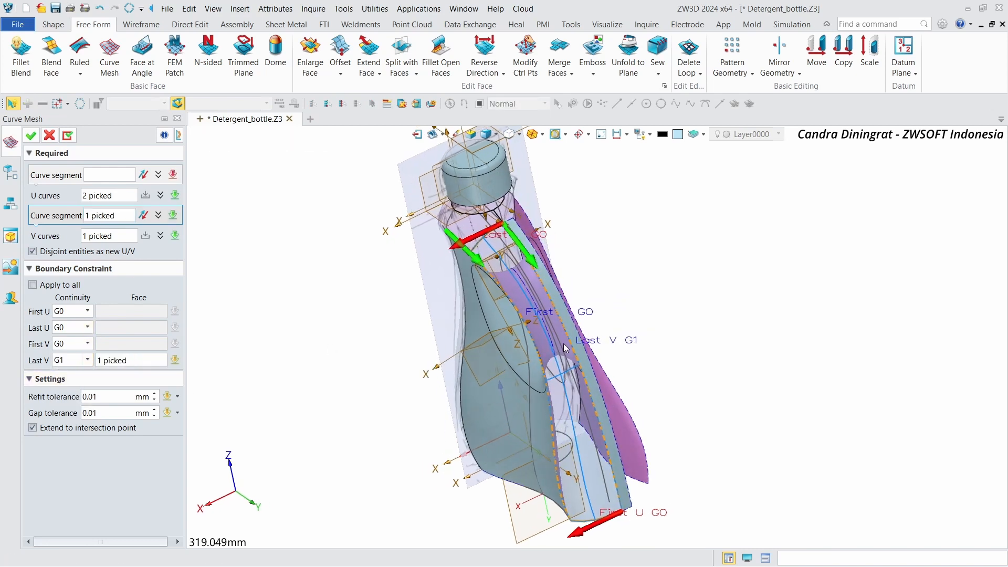
left_click(132, 360)
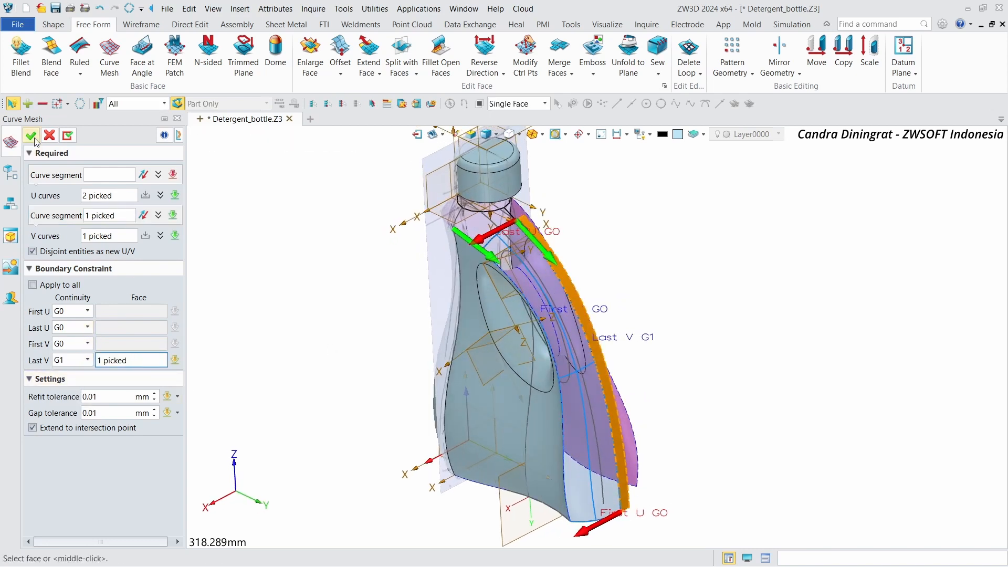
left_click(31, 136)
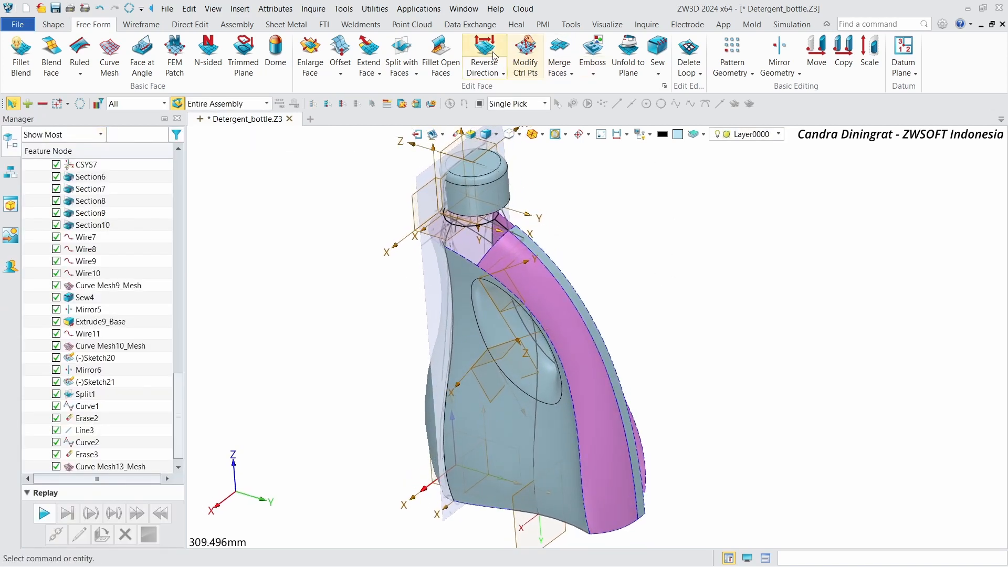
Step: Reverse the direction of the new curve mesh face
left_click(494, 54)
left_click(531, 301)
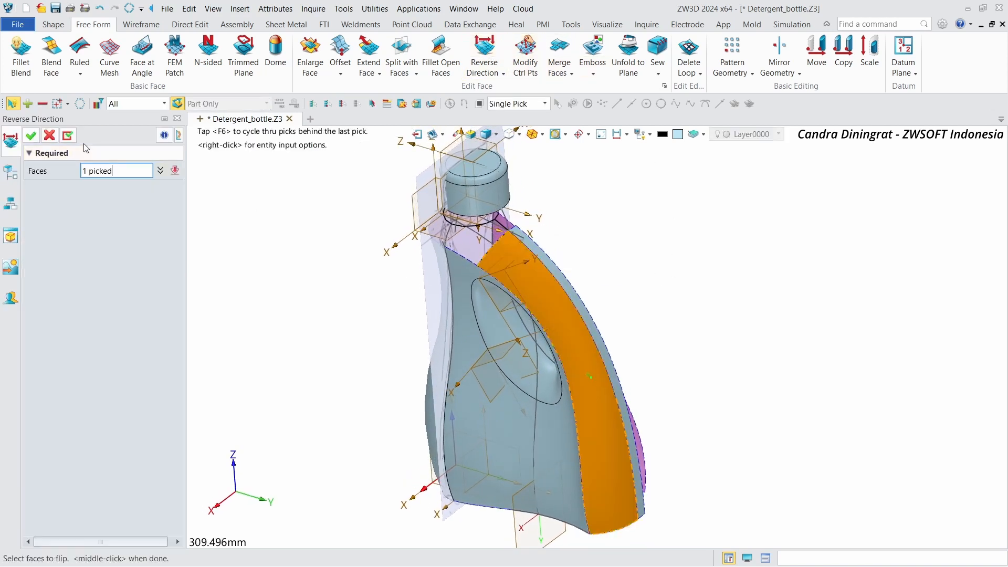
left_click(31, 136)
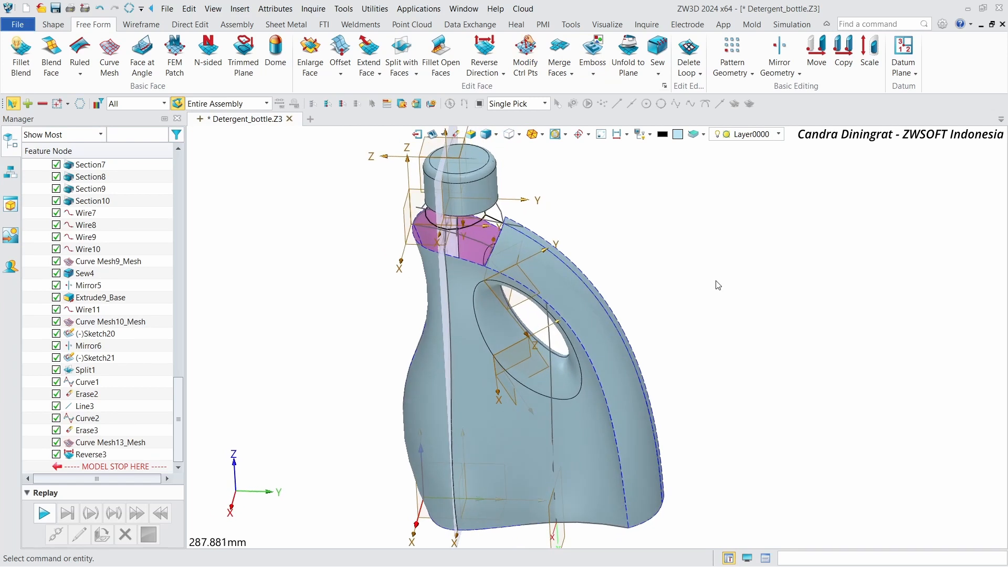
Step: Blank the extruded reference face along the handle rim
right_click_drag(719, 285, 609, 300)
scroll(586, 317, "up", 3)
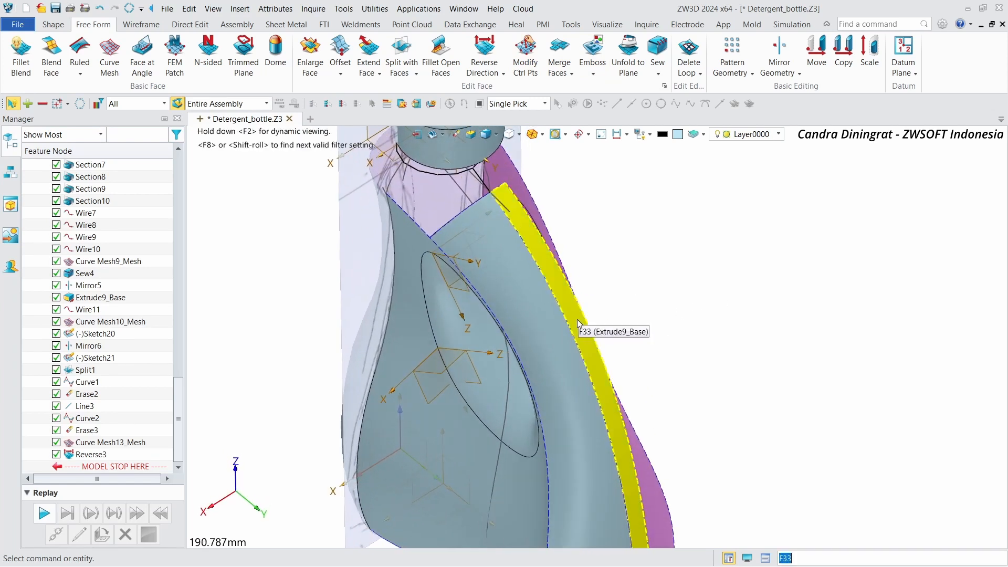
left_click(578, 326)
right_click(578, 327)
left_click(609, 100)
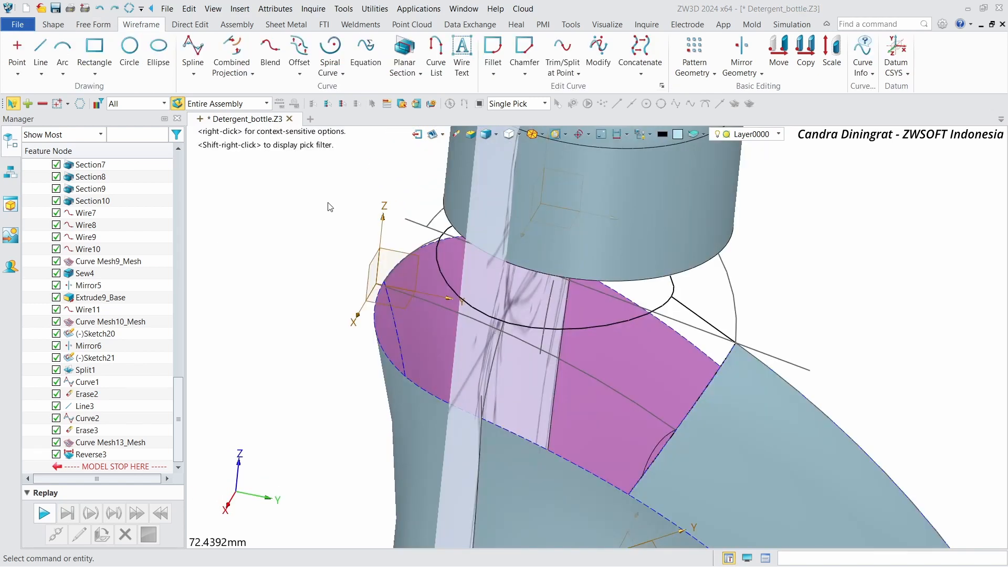
Step: Split the neck ellipse curve at its two intersection points with the section curves
left_click(562, 52)
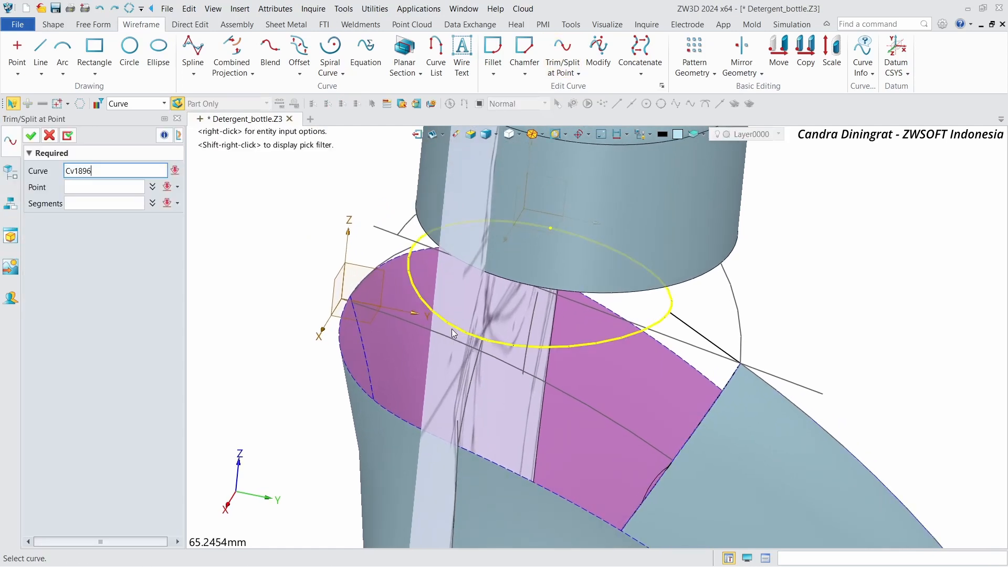
left_click(454, 334)
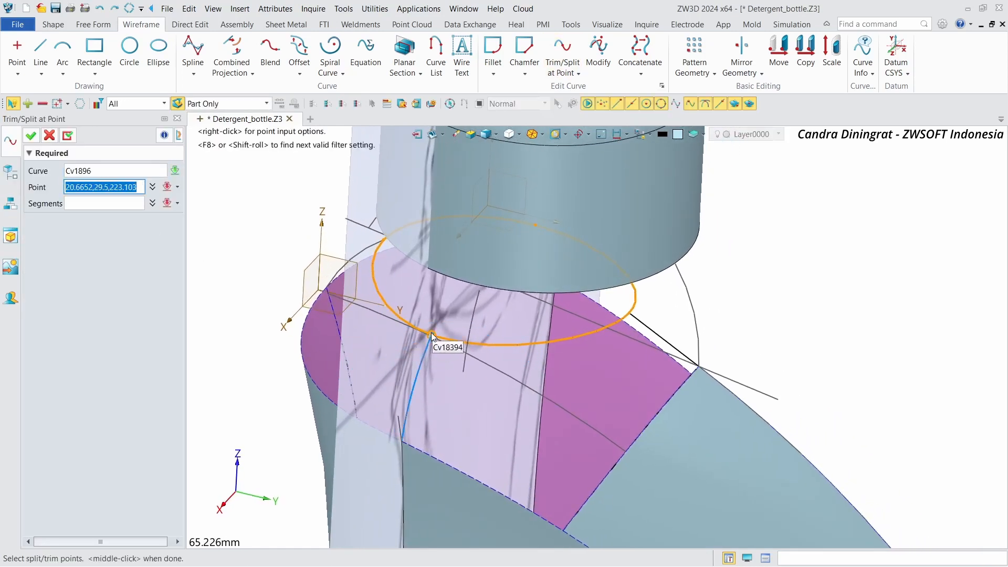
left_click(432, 336)
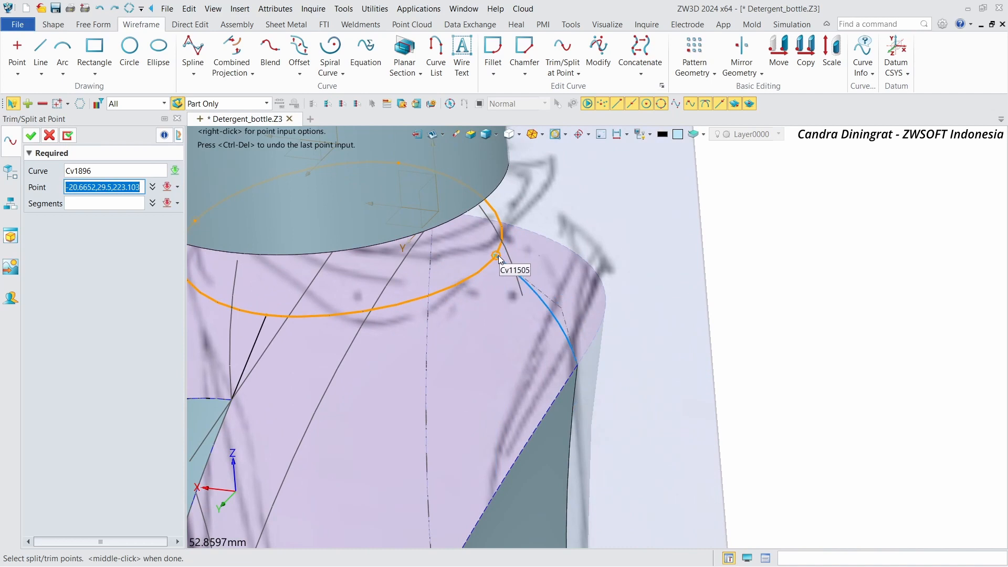
left_click(499, 256)
left_click(28, 137)
Step: Blend the split neck ellipse segment to the rim edge, tangent at the start and curvature at the end
right_click_drag(195, 199, 583, 300)
scroll(583, 300, "down", 3)
scroll(483, 335, "up", 2)
middle_click_drag(485, 347, 469, 347)
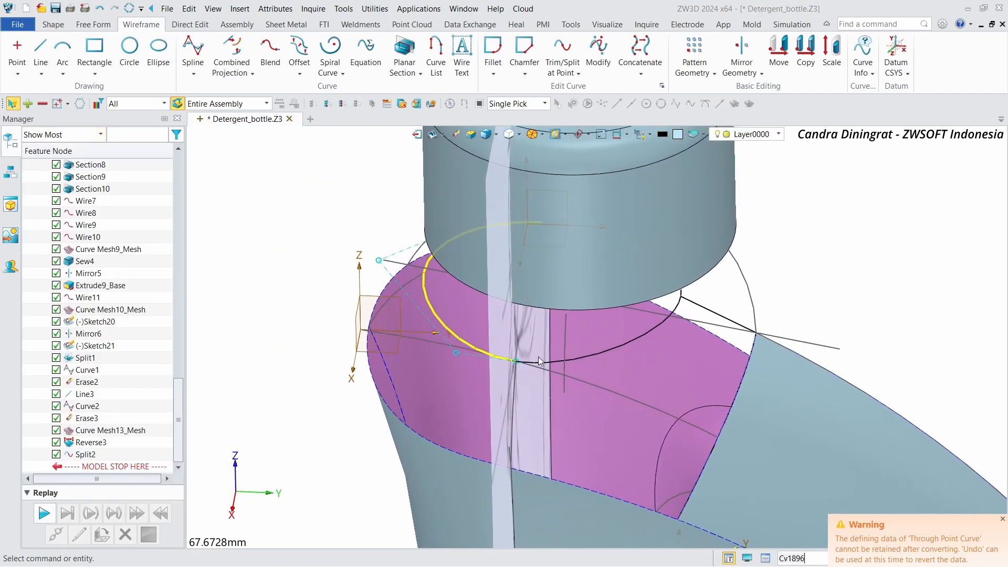
middle_click_drag(876, 260, 828, 257)
right_click_drag(828, 257, 778, 248)
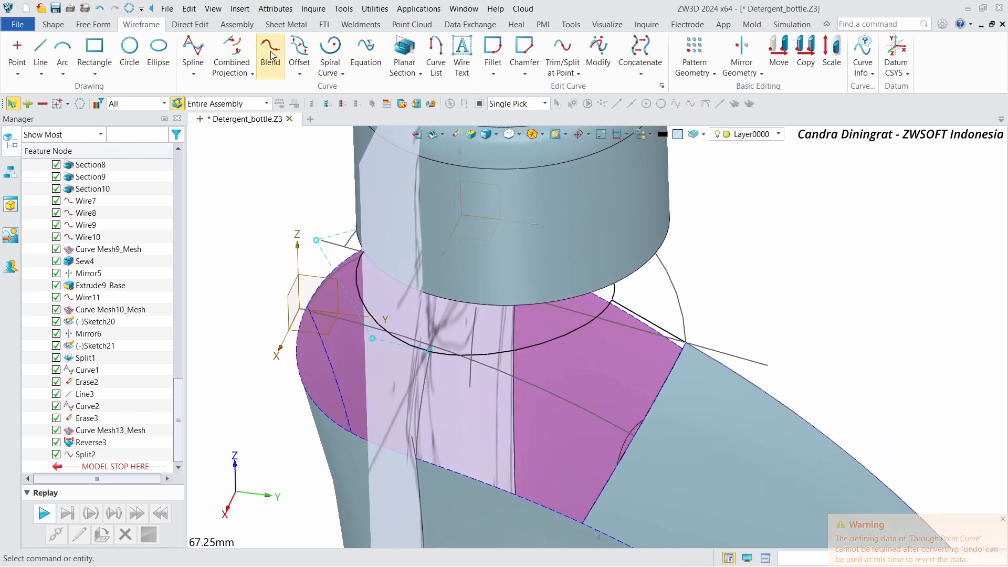
left_click(271, 52)
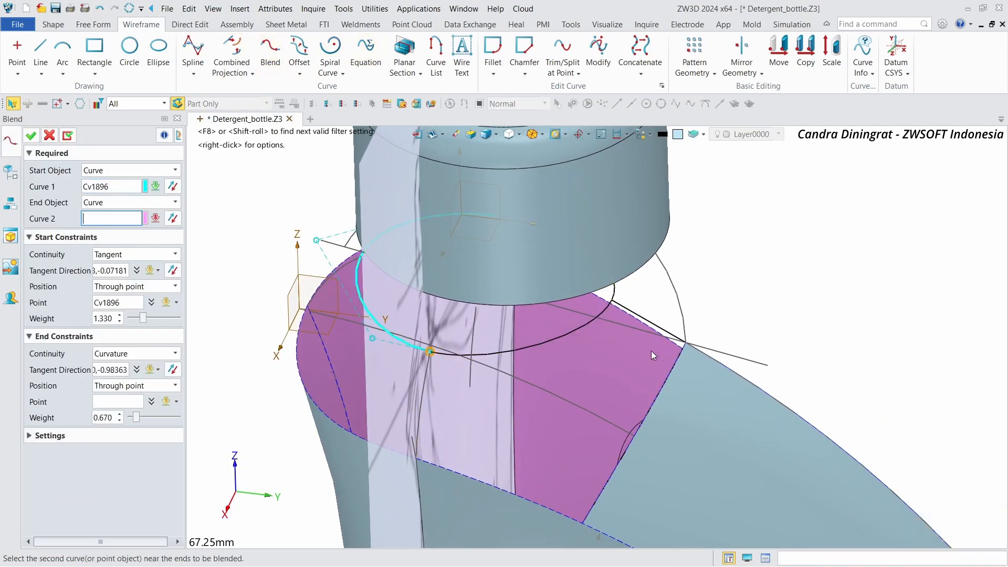
left_click(690, 346)
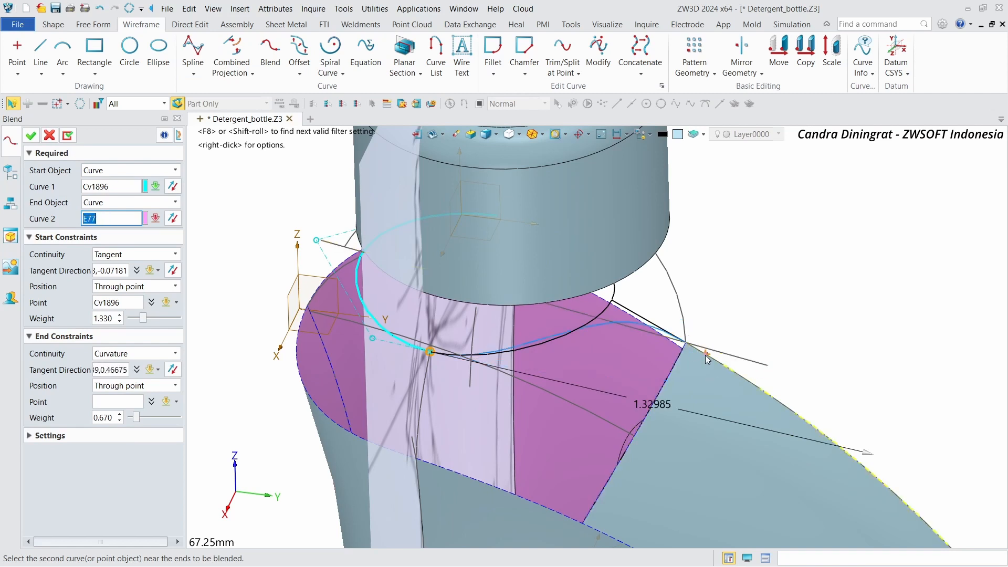
left_click(701, 352)
scroll(533, 356, "up", 2)
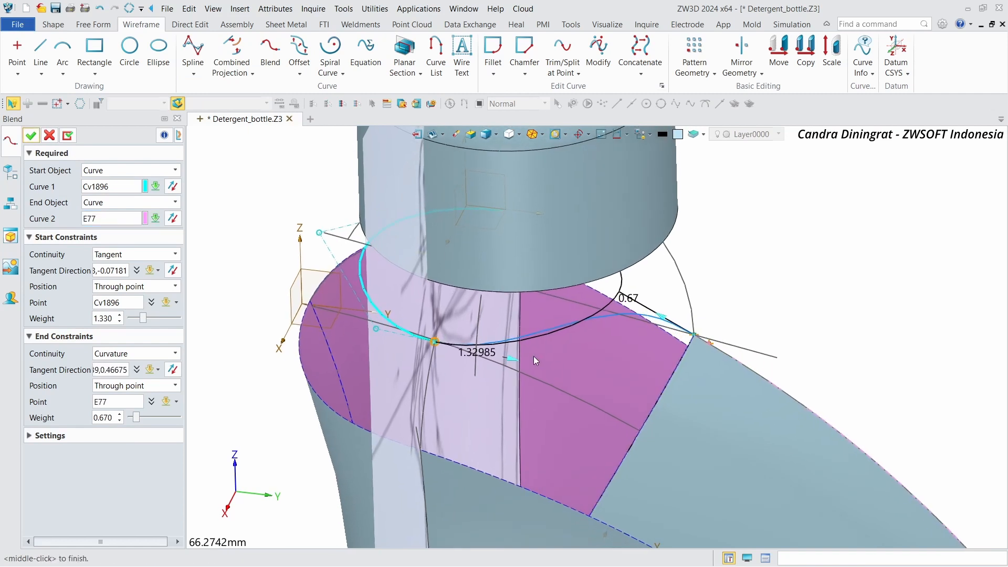
right_click_drag(166, 353, 149, 351)
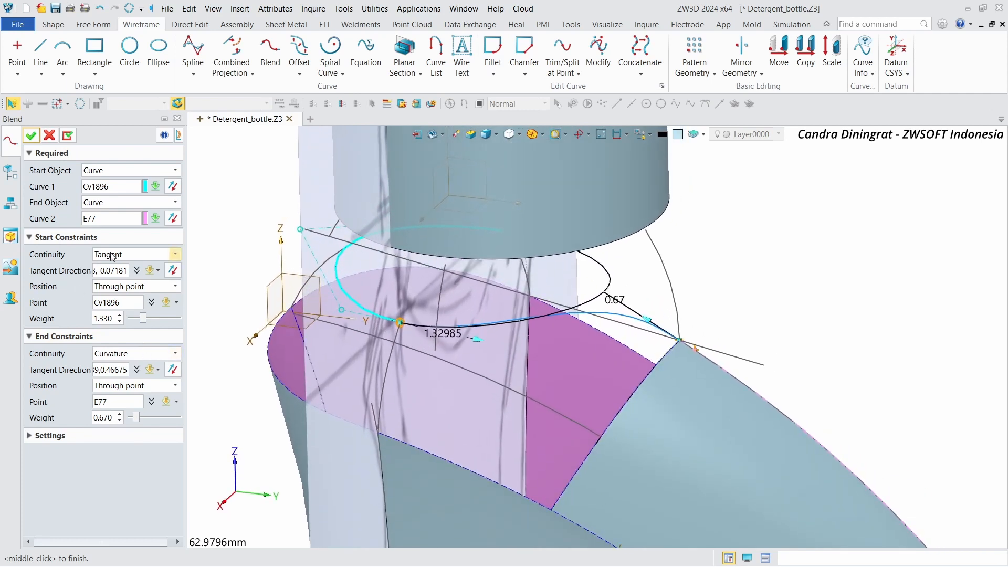
left_click(35, 139)
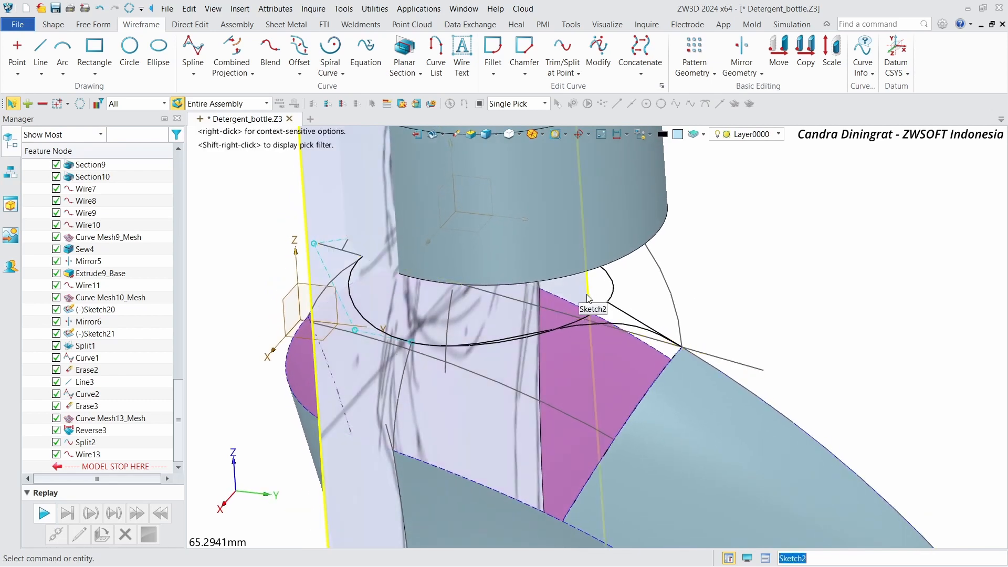
Step: Blank the leftover neck curve
right_click(611, 291)
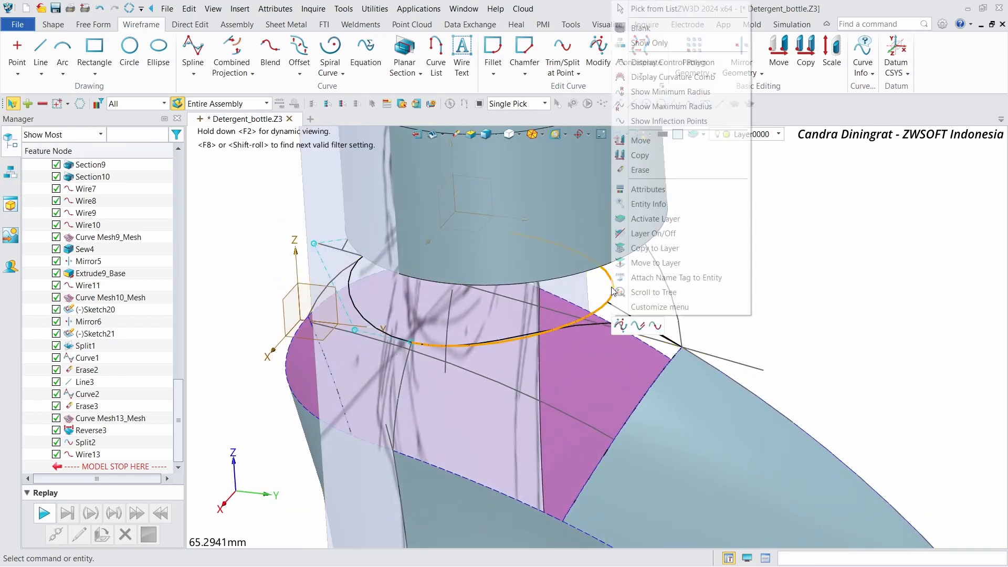
left_click(636, 30)
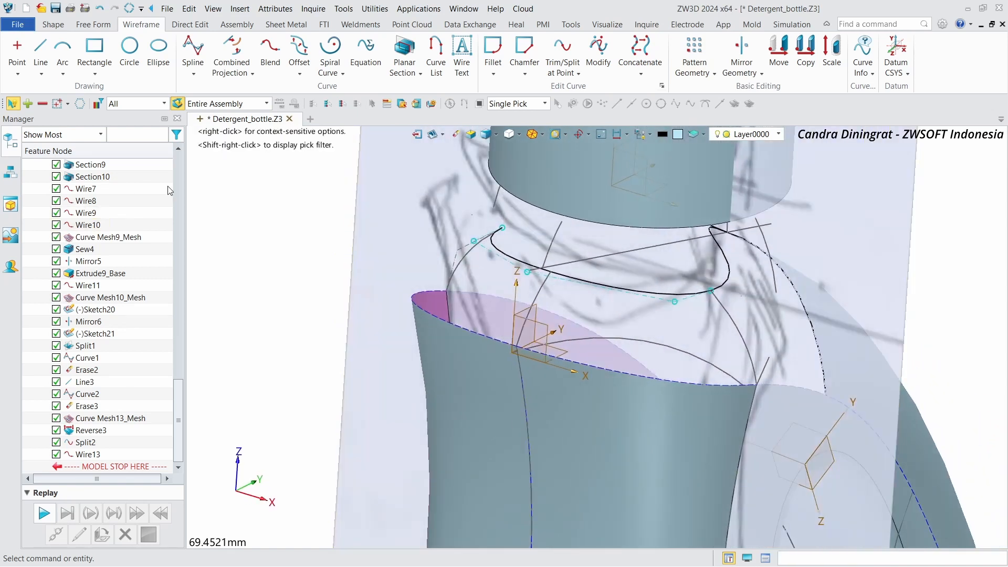
Step: Create a curve mesh surface over the neck region using three U curves and the blended rim curve as the V curve
mouse_move(199, 187)
right_mouse_down()
mouse_move(249, 181)
mouse_move(350, 211)
right_mouse_up()
scroll(378, 218, "down", 4)
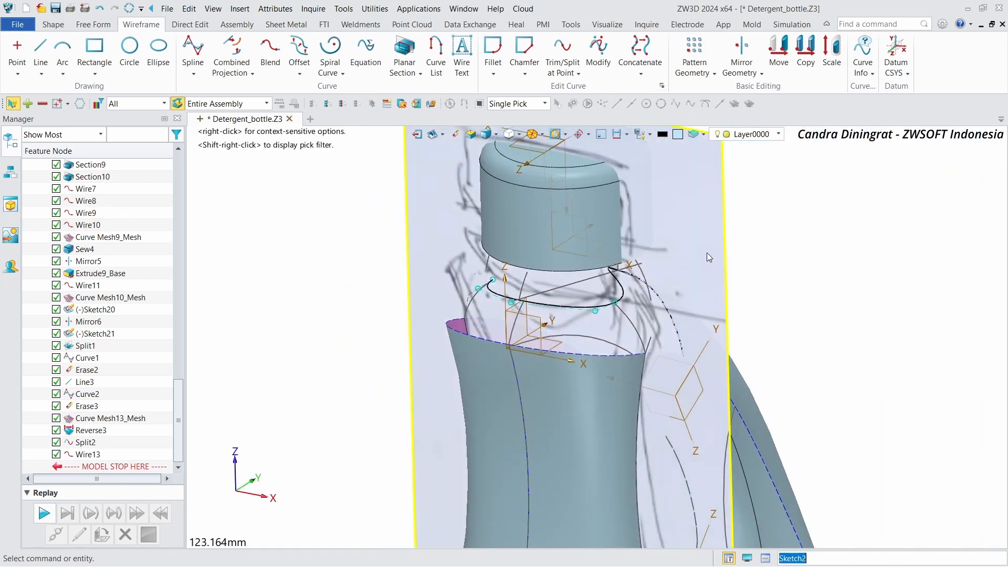
right_click(707, 253)
left_click(737, 33)
scroll(477, 273, "up", 2)
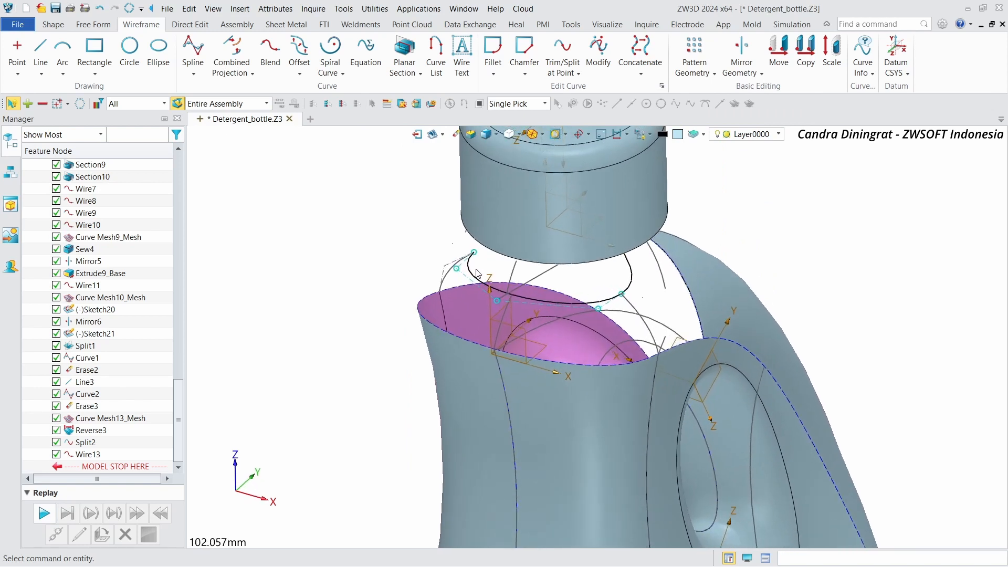
scroll(476, 273, "up", 2)
left_click(103, 27)
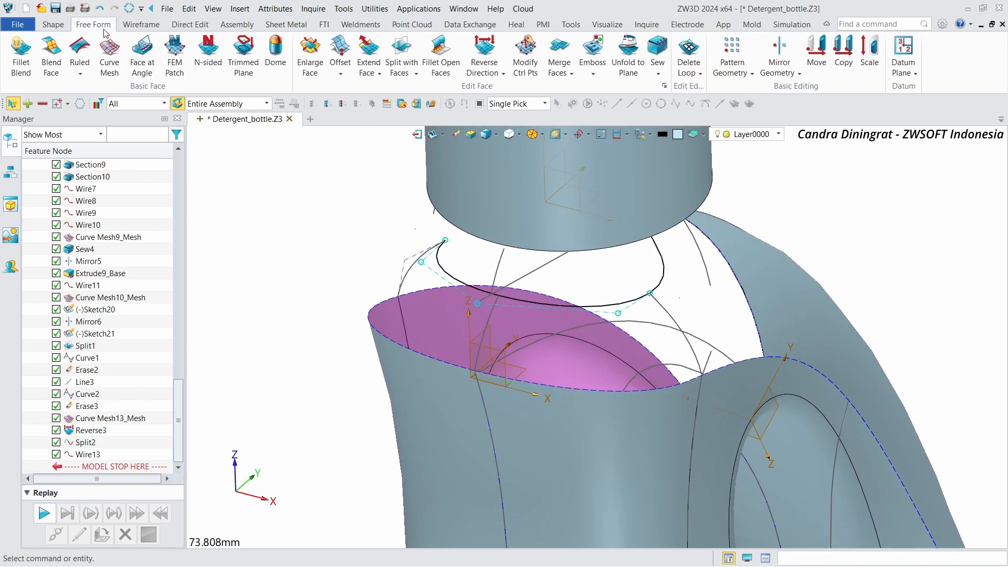
left_click(120, 57)
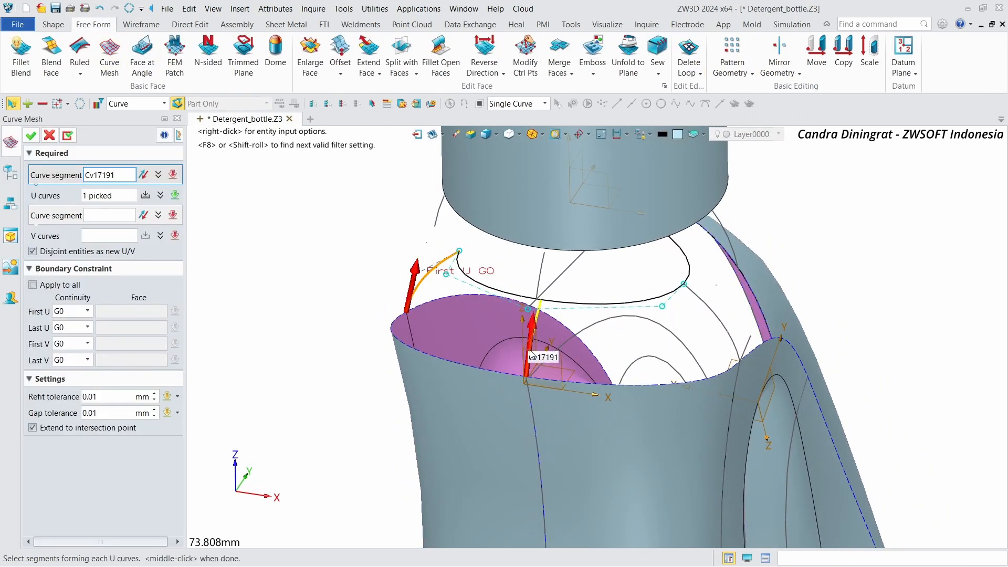
middle_click(731, 344)
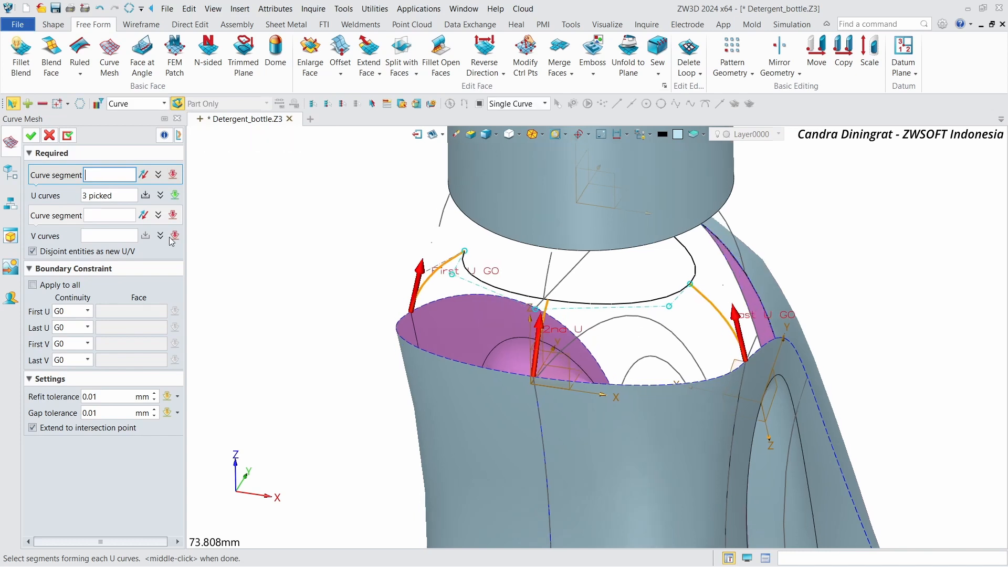
left_click(103, 215)
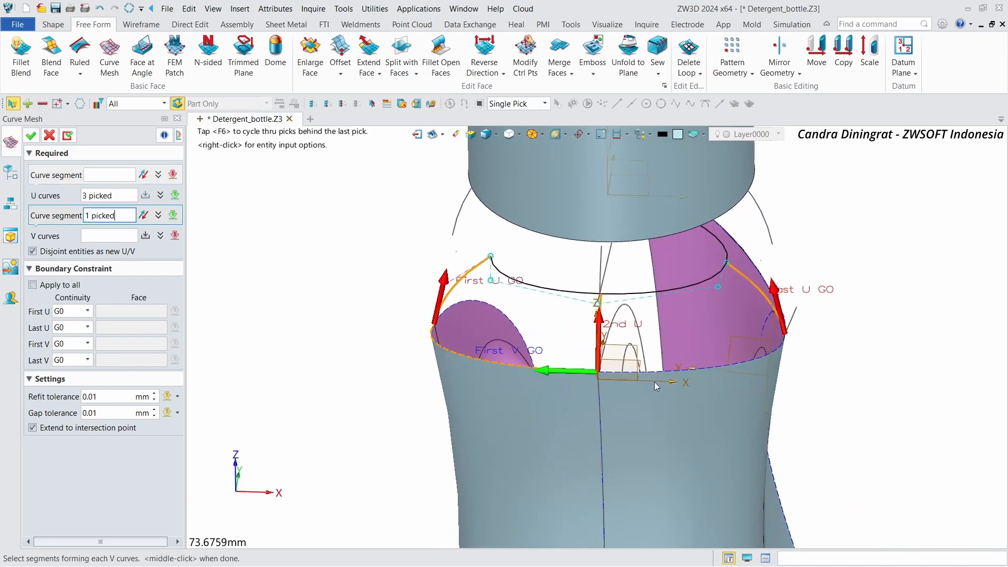
left_click(498, 273)
left_click(32, 137)
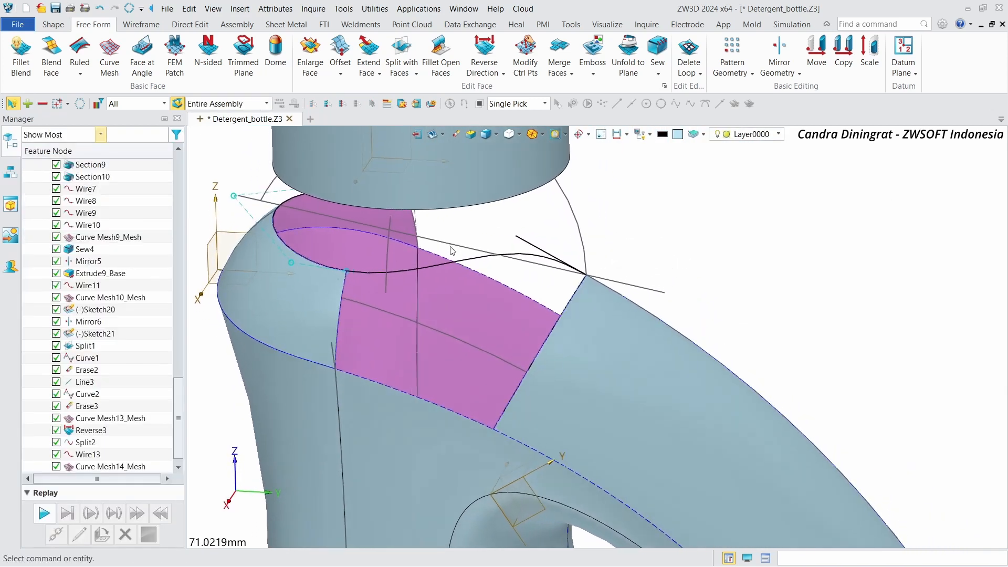
Step: Create a curve mesh patch between handle and neck from two U curves and one V curve, G1 to the adjacent faces on both U sides
left_click(111, 55)
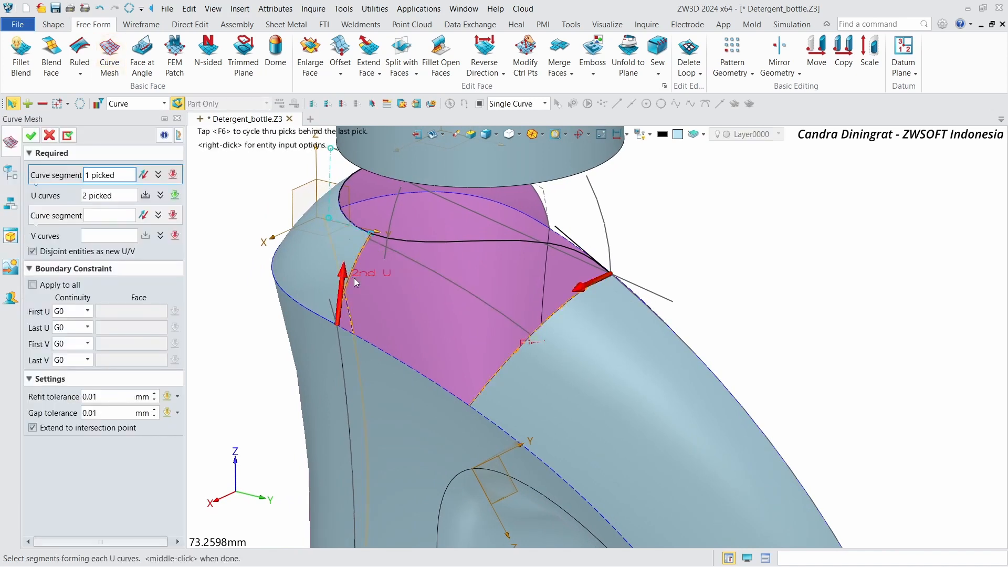
middle_click(348, 310)
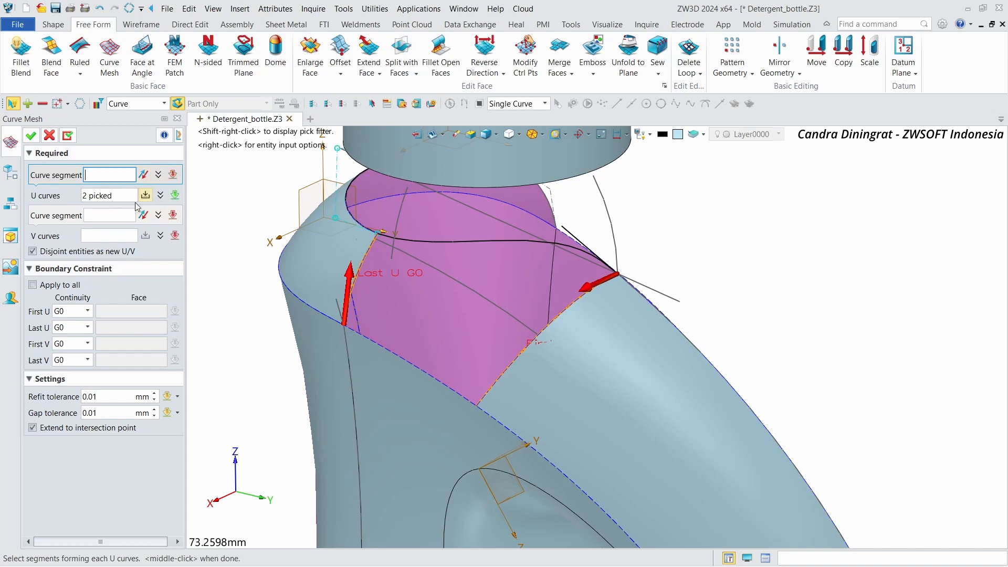
left_click(159, 195)
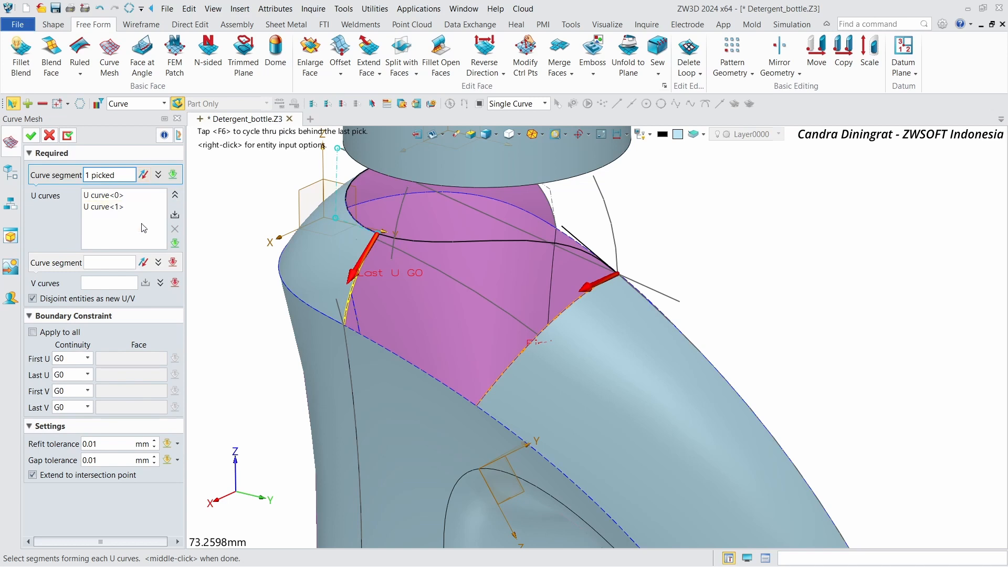
left_click(103, 262)
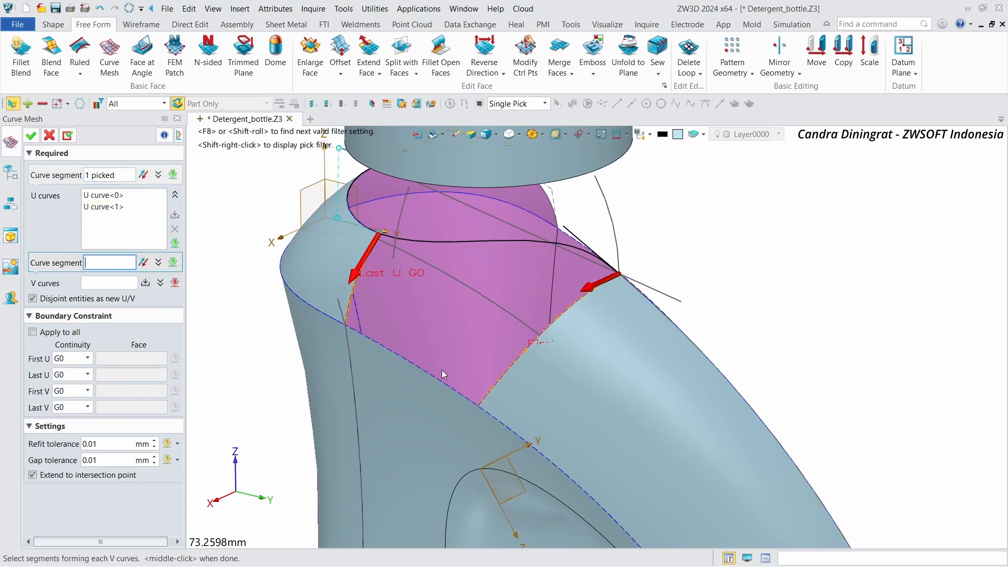
left_click(401, 363)
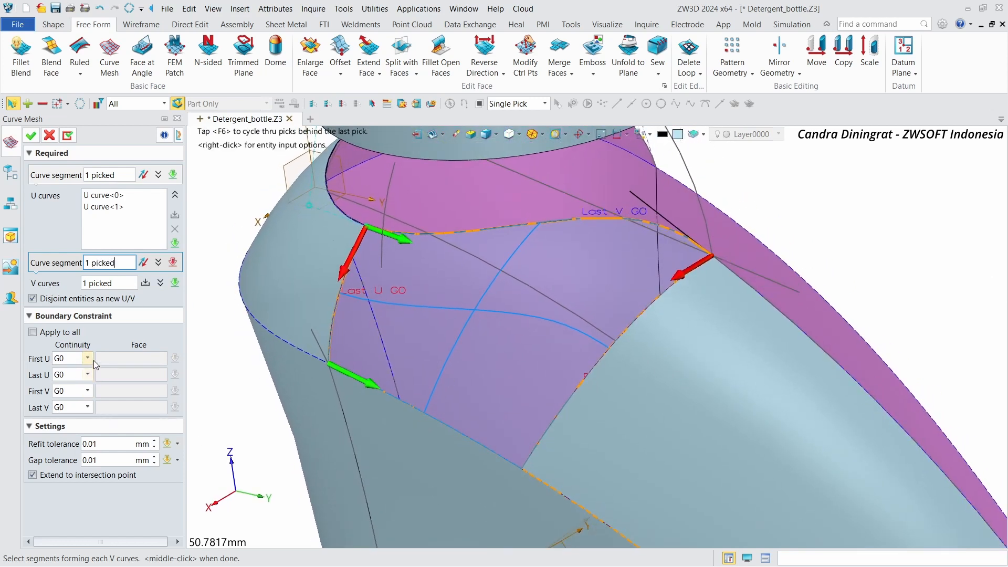
left_click(80, 381)
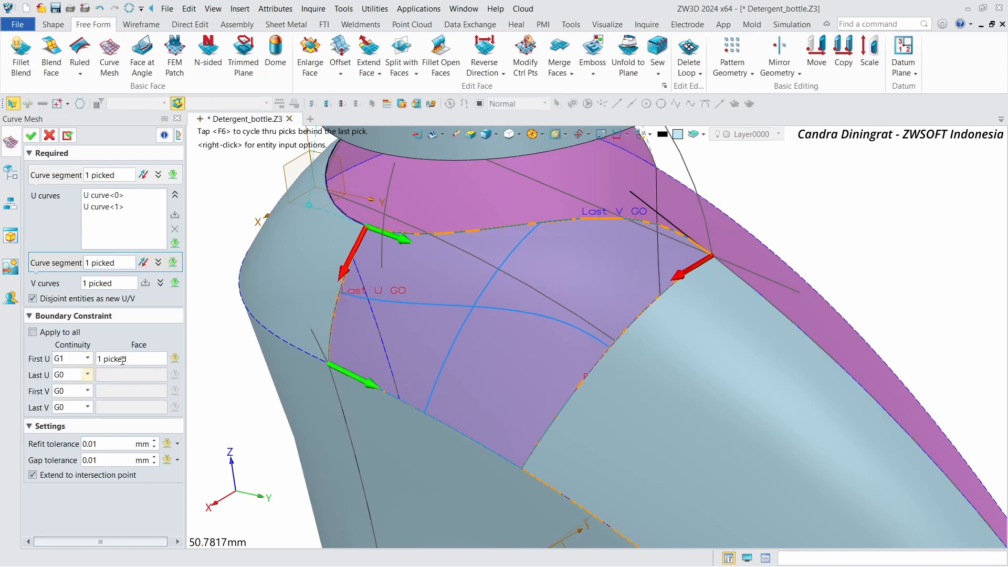
left_click(140, 359)
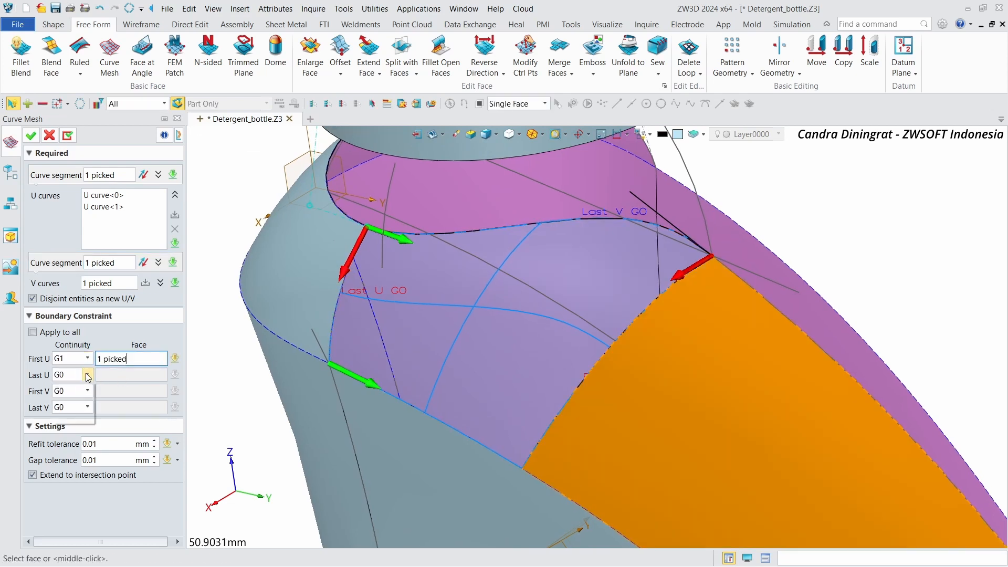
left_click(80, 397)
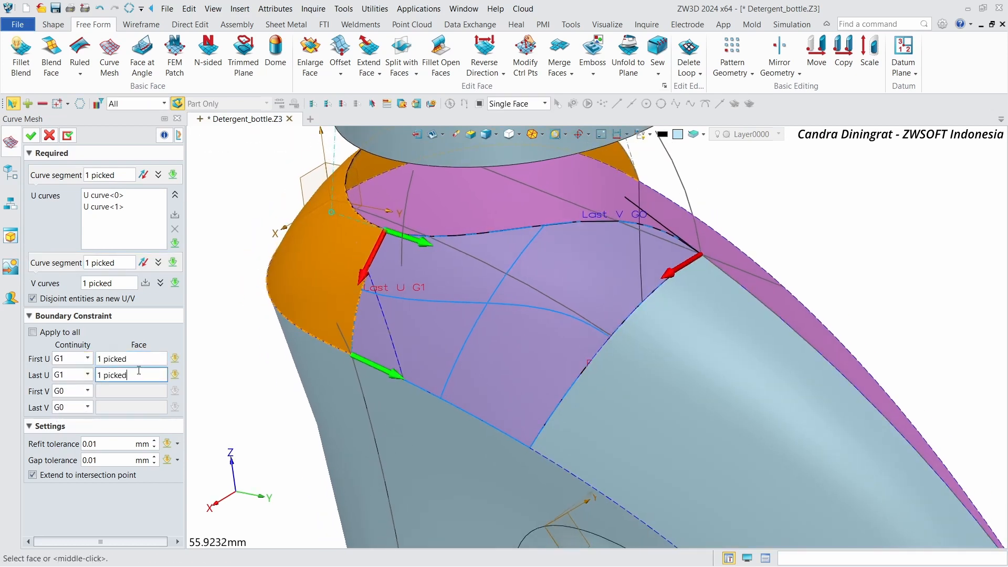
left_click(36, 135)
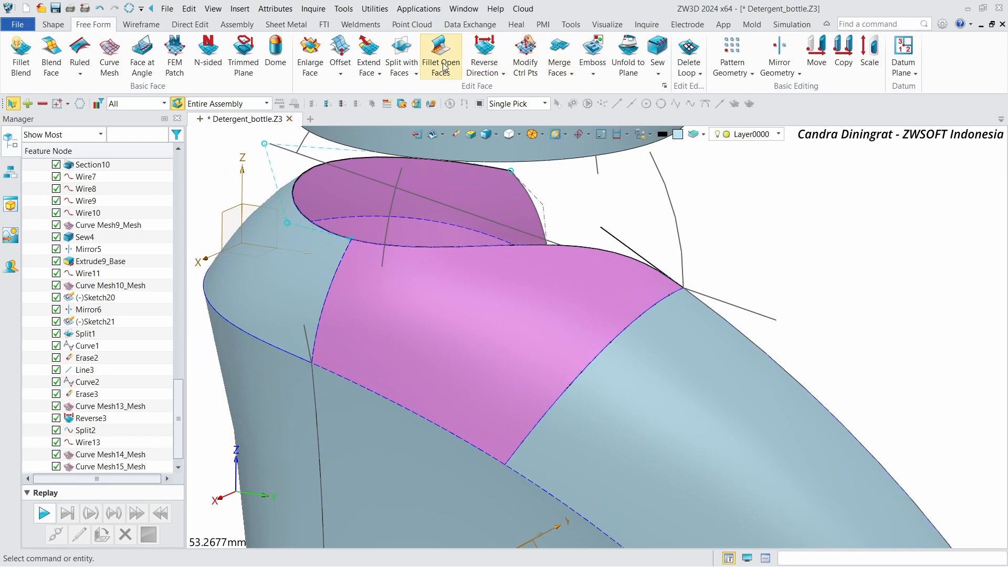
Step: Reverse the direction of the new curve mesh face
left_click(474, 48)
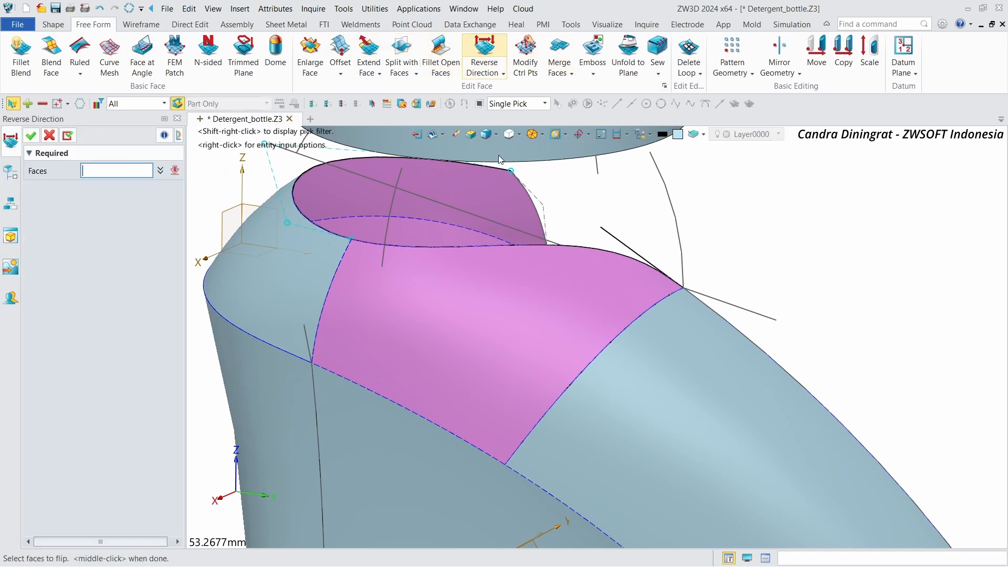
left_click(371, 263)
left_click(30, 135)
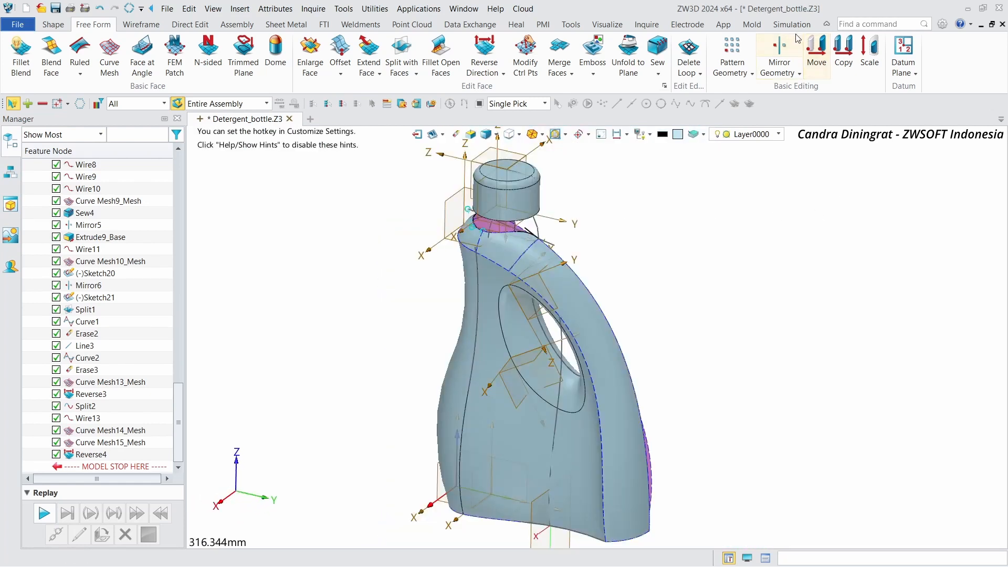
Step: Mirror the two new curve mesh faces as a copy about the CSYS1_YZ plane
left_click(785, 48)
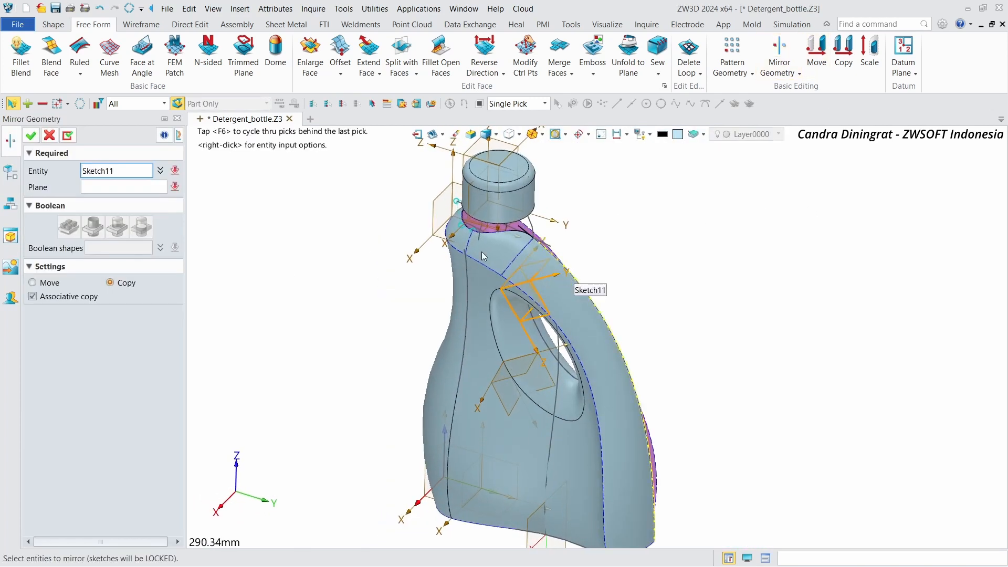
key("Escape")
left_click(788, 42)
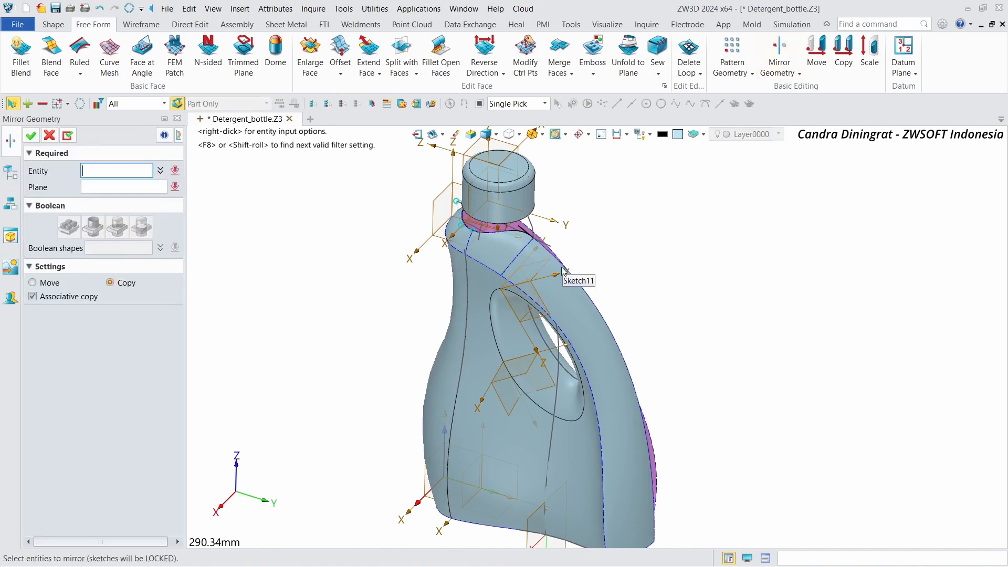
left_click(570, 308)
left_click(490, 249)
right_click_drag(475, 265, 462, 271)
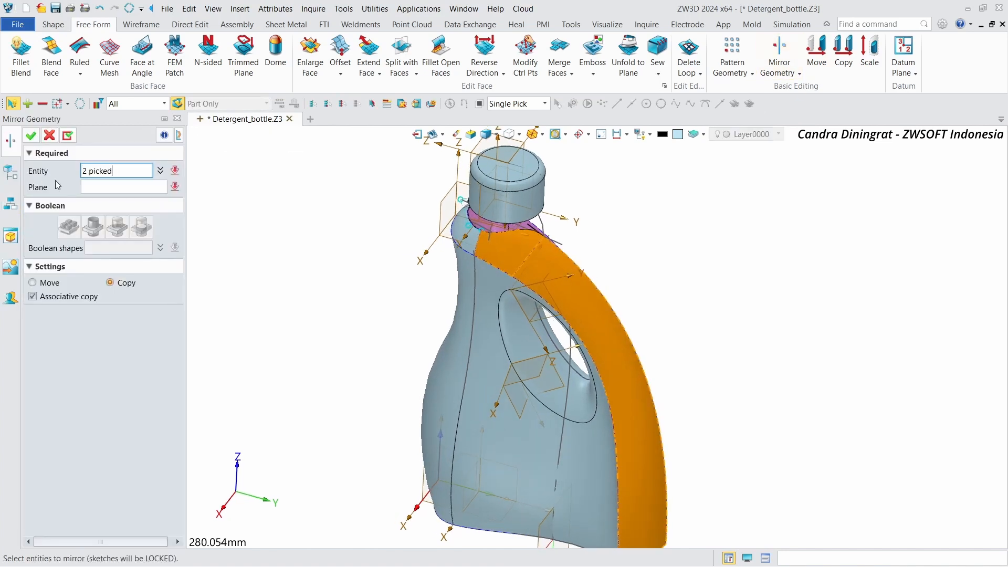
left_click(100, 187)
right_click_drag(299, 389, 436, 370)
right_click_drag(512, 443, 502, 414)
left_click(501, 423)
key("ctrl+Home")
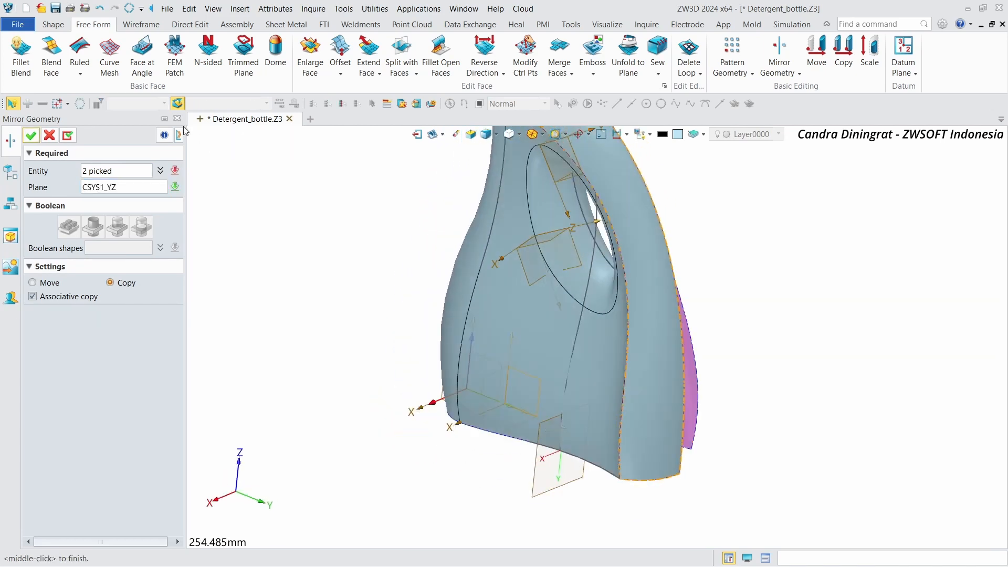
left_click(32, 136)
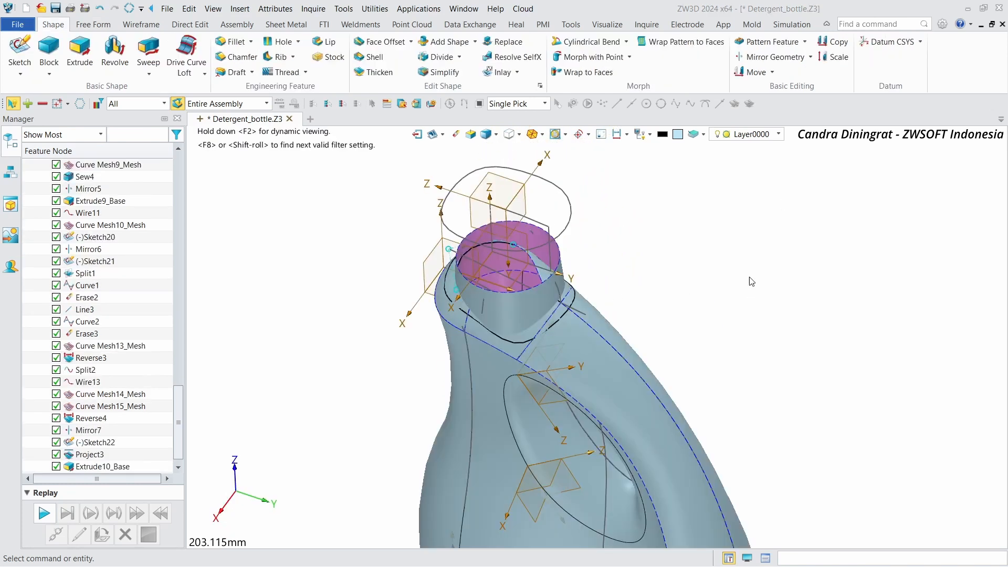
Step: Sew the bottle body shape with the four neck patch faces into one shape
scroll(752, 282, "up", 5)
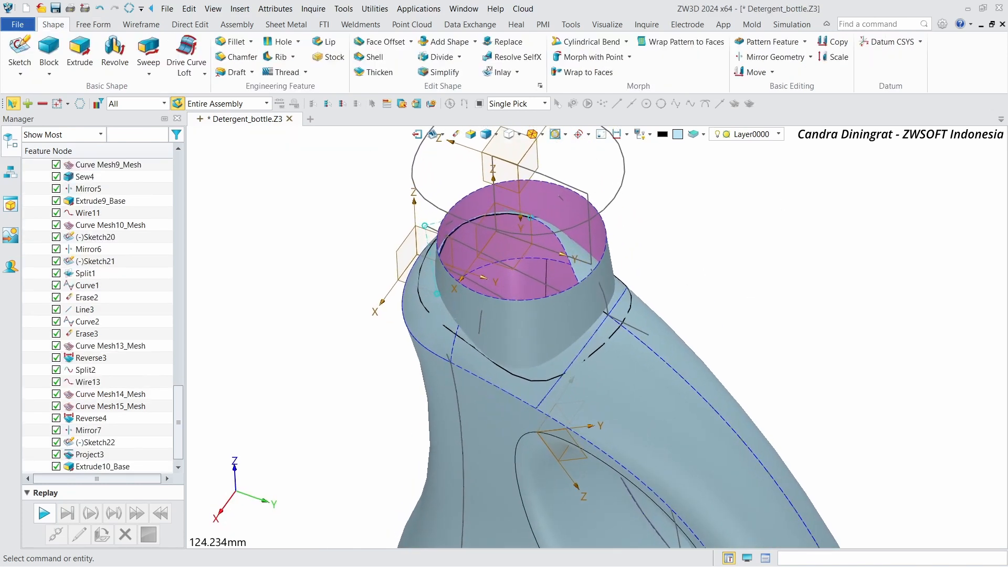
scroll(621, 149, "up", 5)
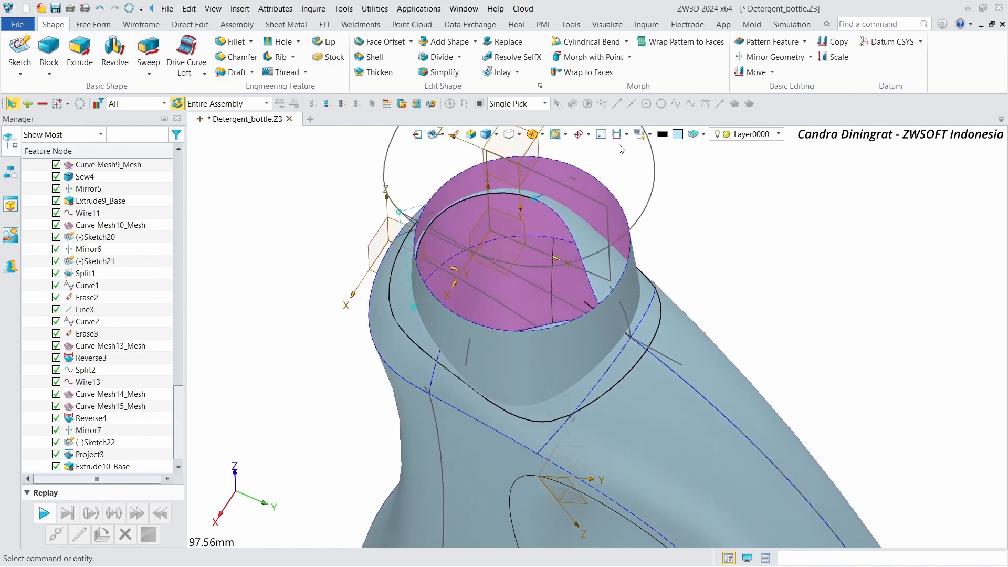
right_click_drag(621, 149, 572, 179)
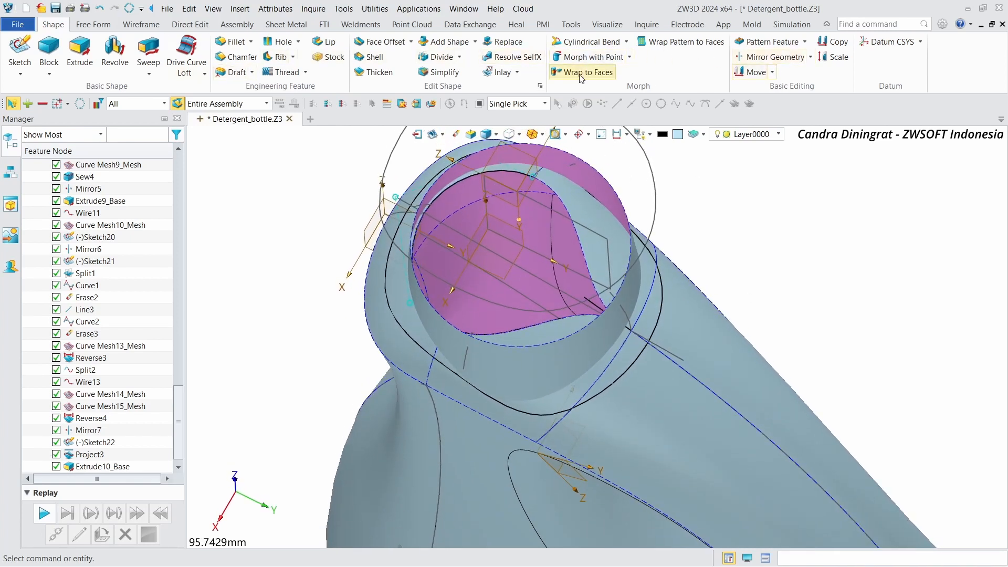
left_click(107, 26)
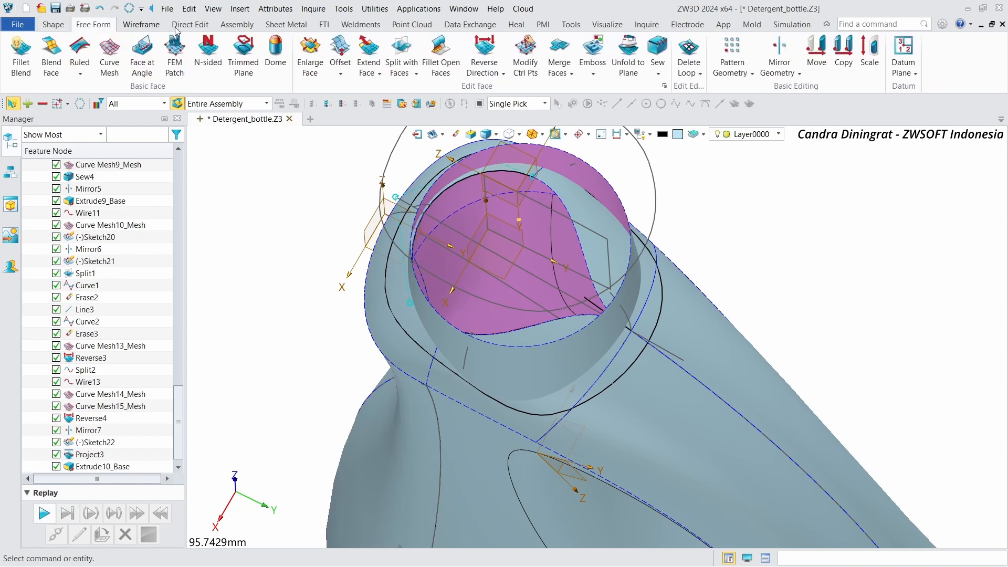
left_click(656, 50)
left_click(651, 392)
left_click(502, 405)
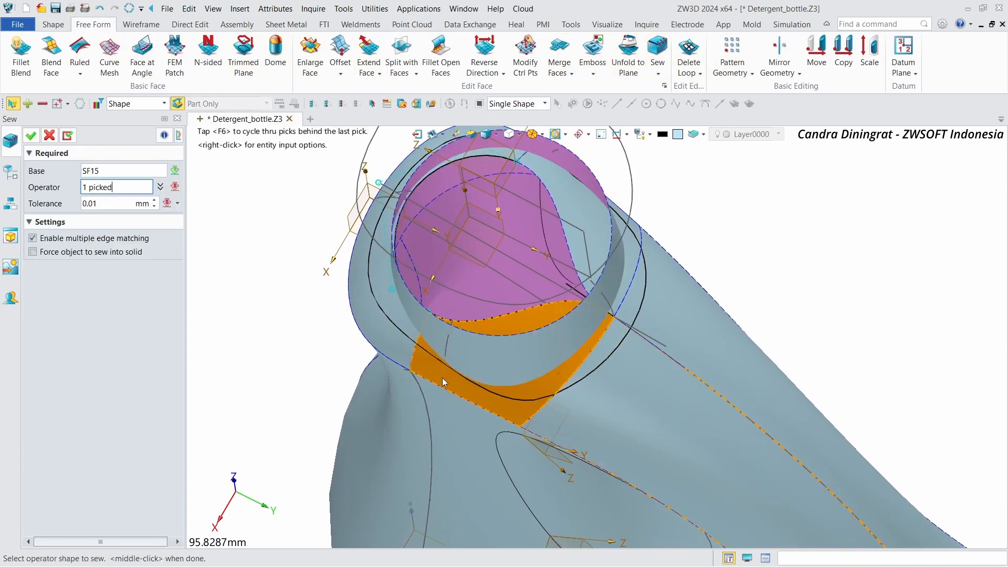
left_click(381, 336)
right_click_drag(653, 273, 630, 286)
left_click(637, 247)
left_click(644, 276)
middle_click(630, 286)
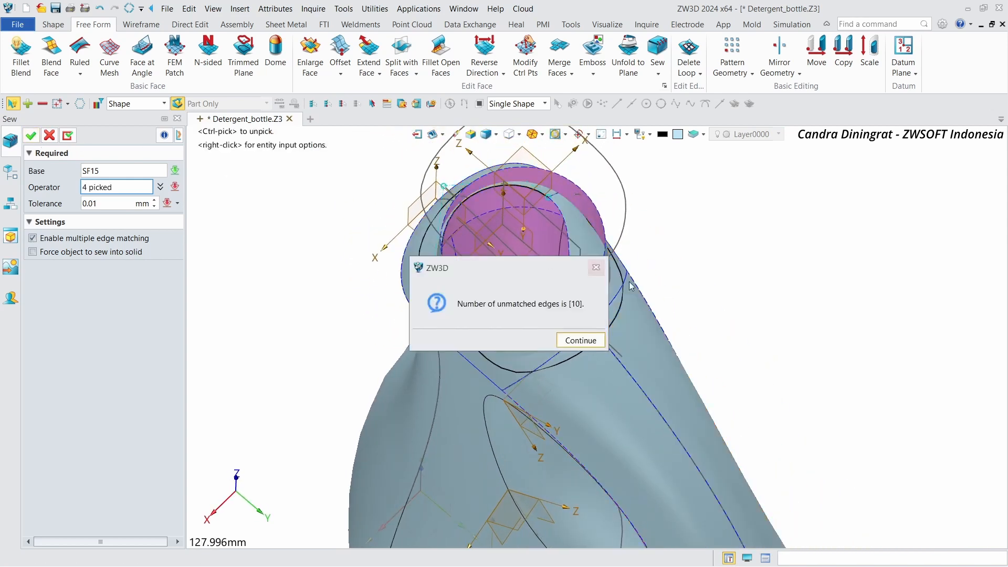
left_click(584, 339)
scroll(718, 324, "up", 3)
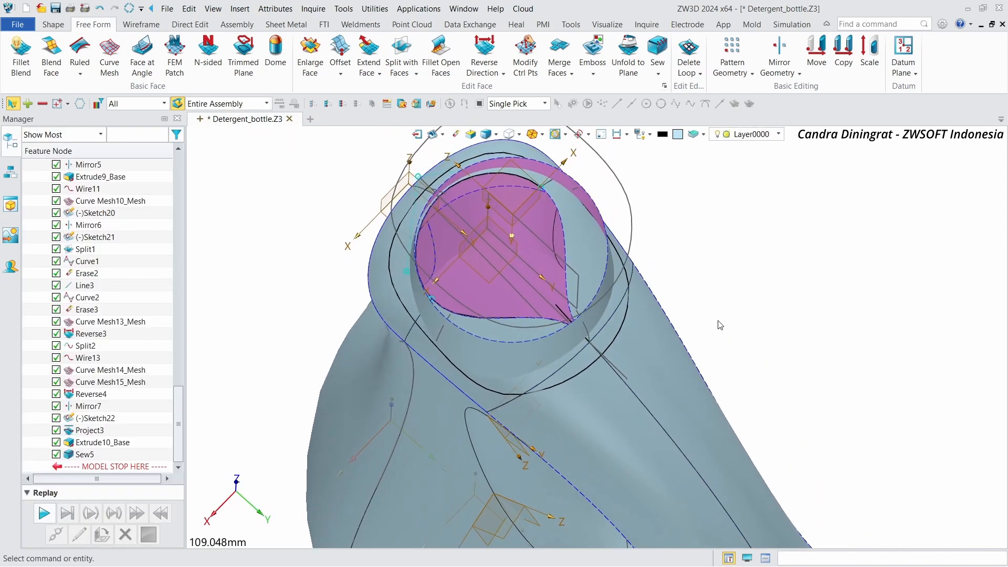
right_click_drag(718, 324, 746, 297)
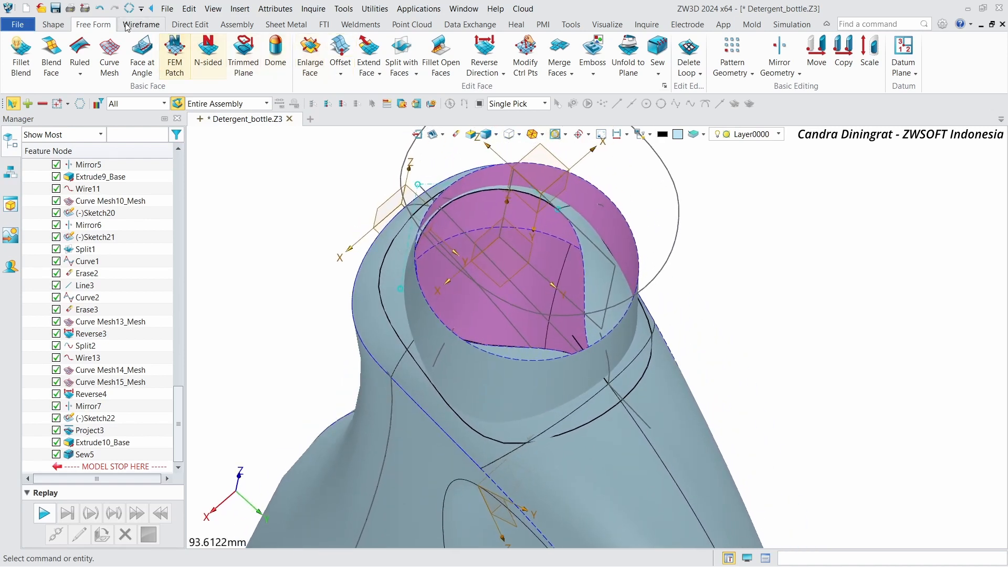
left_click(67, 25)
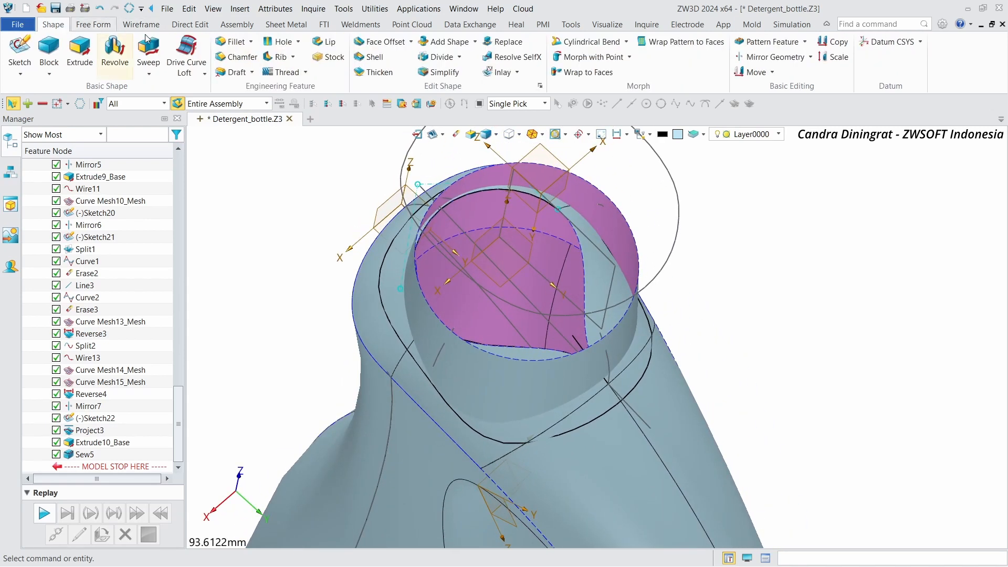
left_click(95, 26)
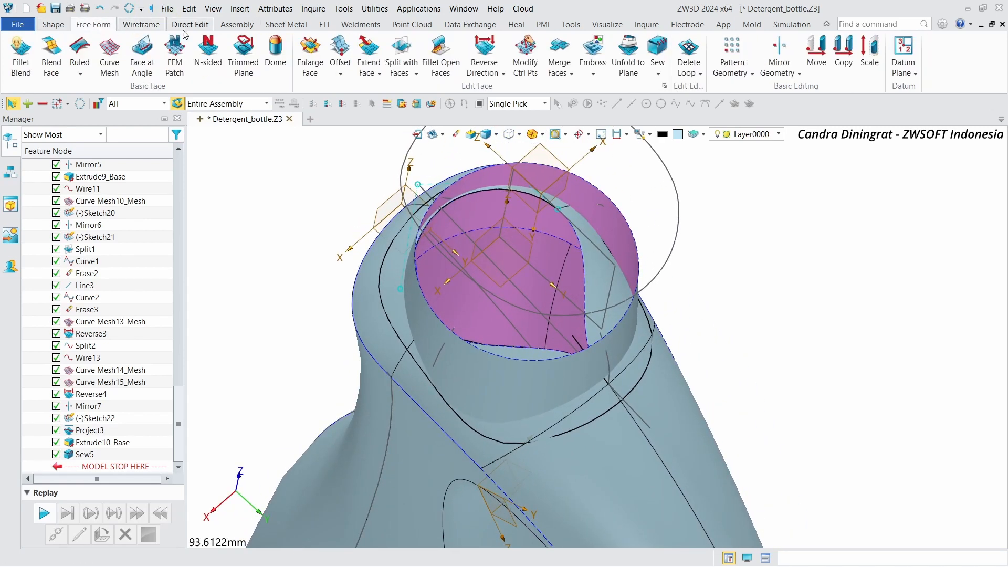
left_click(131, 25)
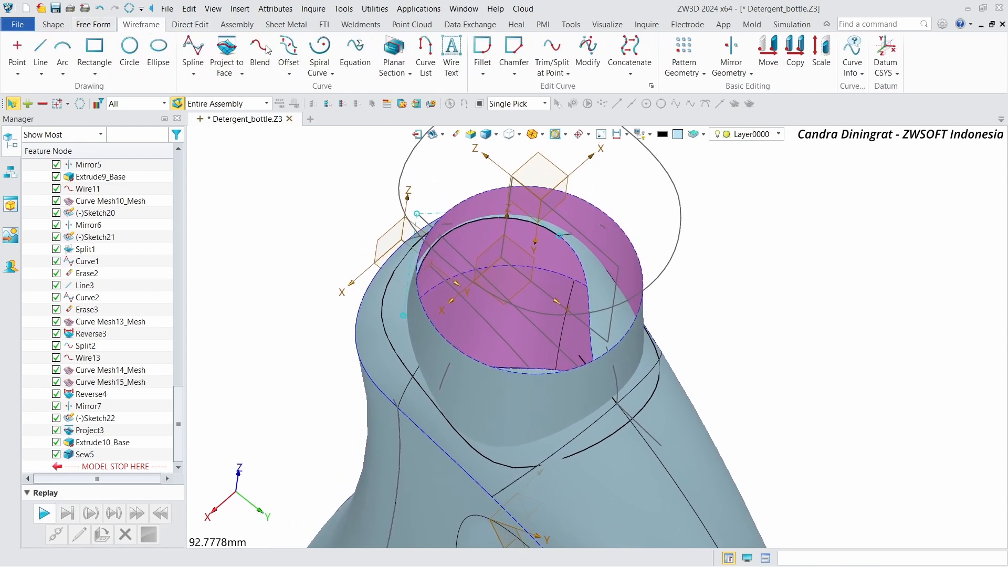
left_click(98, 26)
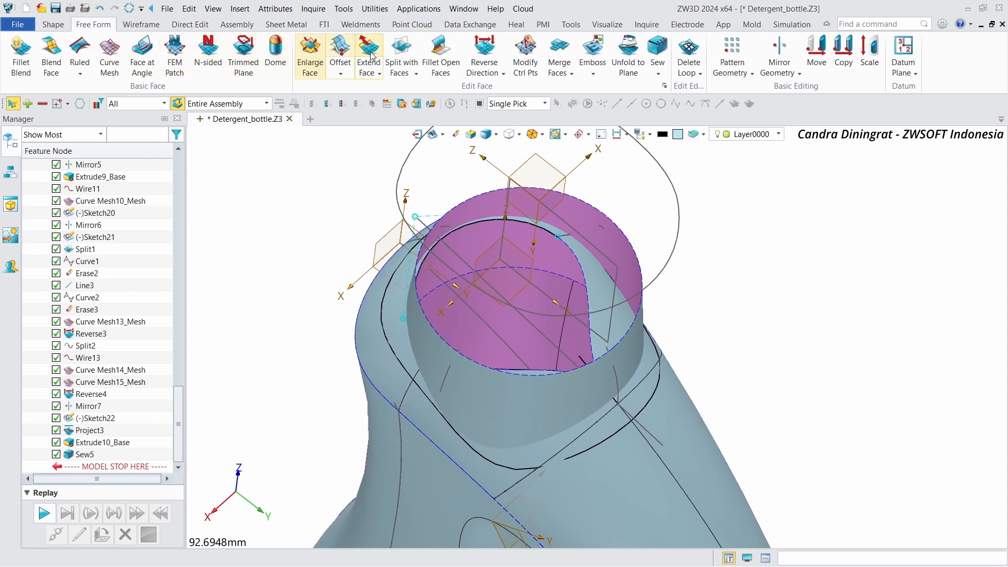
Step: Trim the three neck patch faces to the neck cylinder face with Trim to Faces
left_click(415, 75)
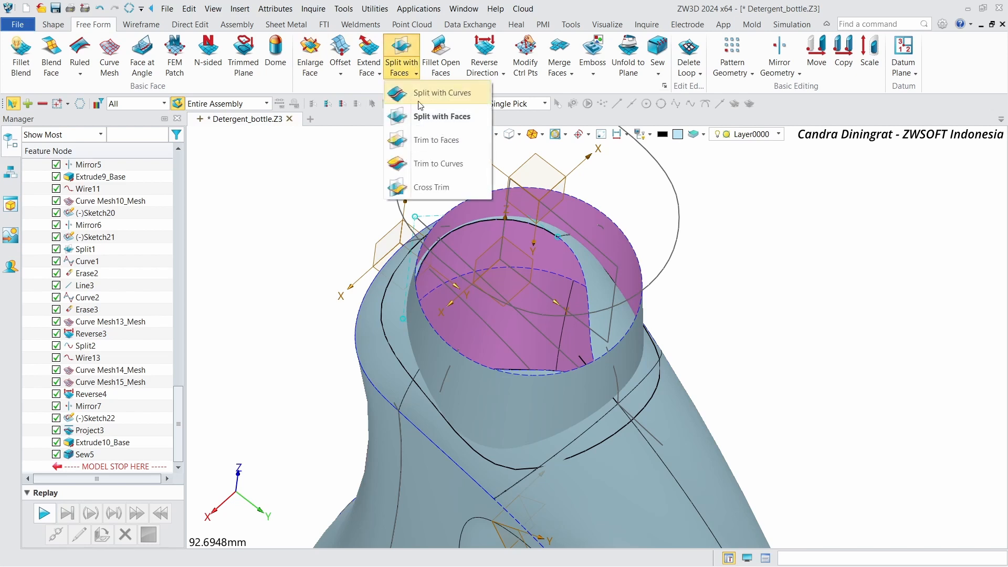
left_click(436, 141)
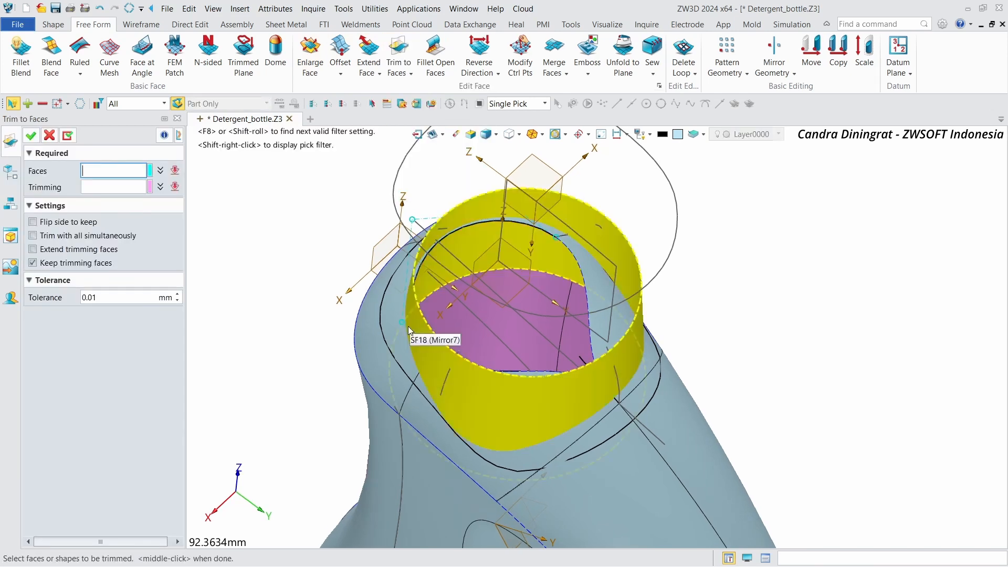
left_click(400, 335)
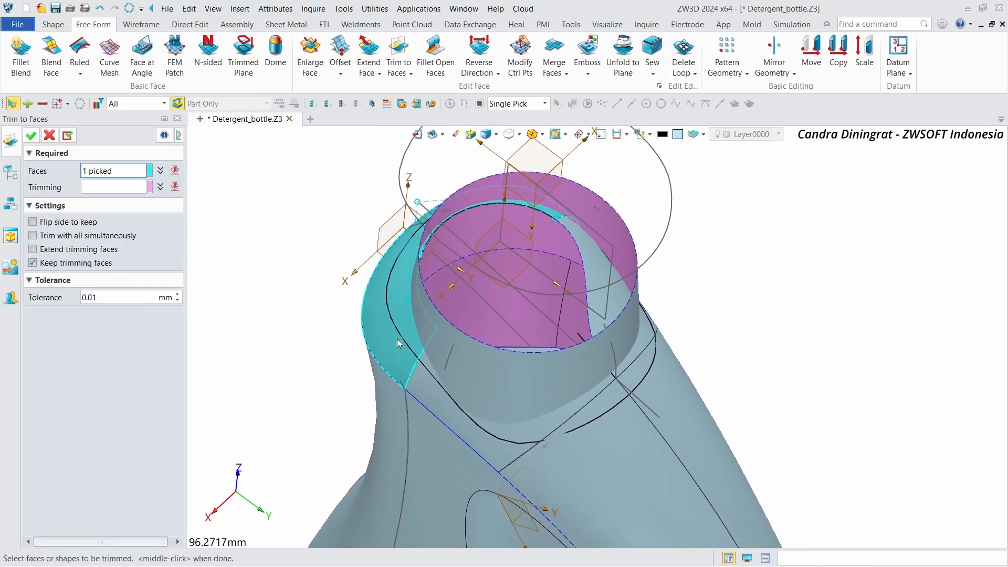
left_click(440, 400)
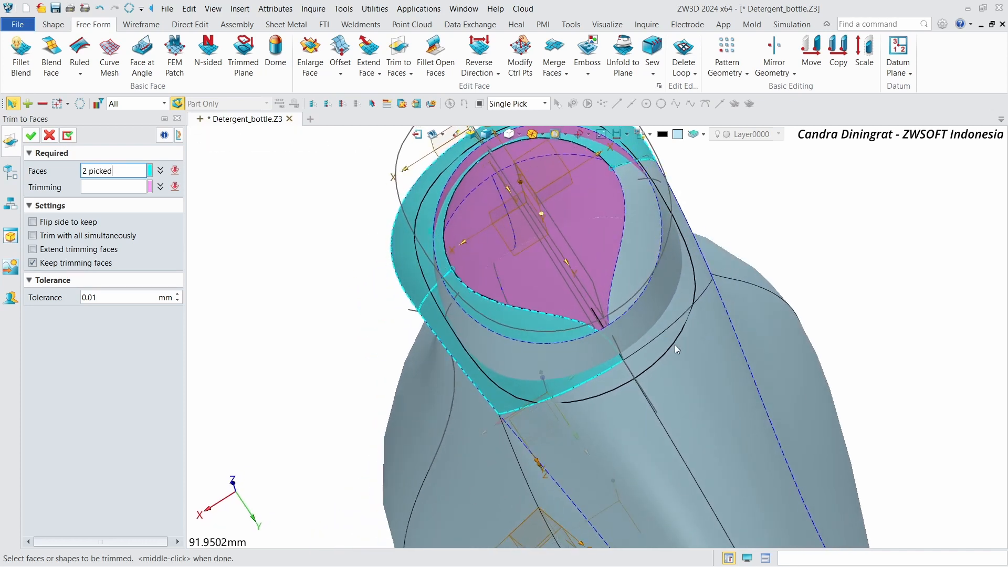
left_click(688, 306)
middle_click(688, 306)
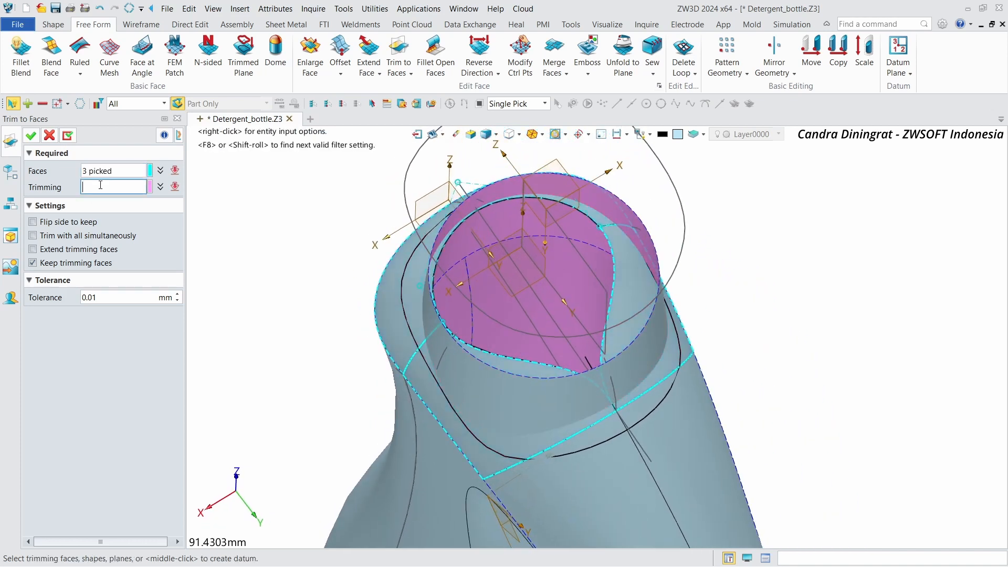
left_click(472, 341)
left_click(472, 338)
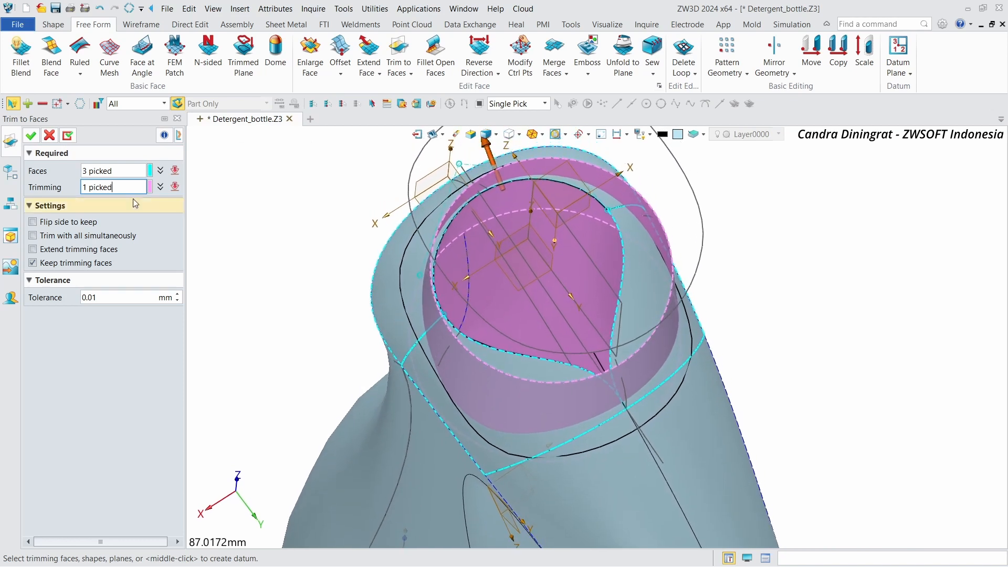
left_click(67, 136)
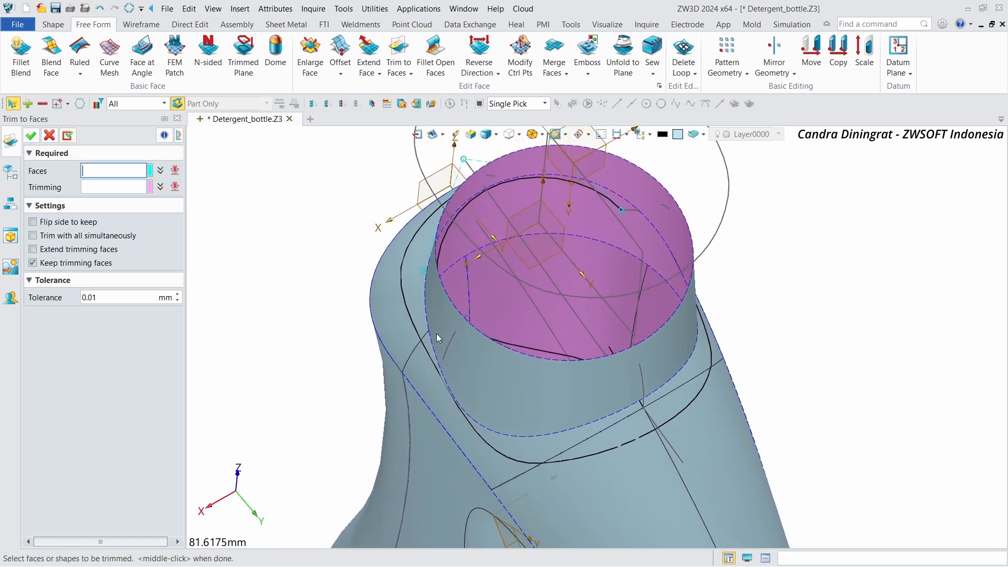
Step: Trim the neck cylinder face against the three neck patch faces
left_click(452, 336)
left_click(99, 187)
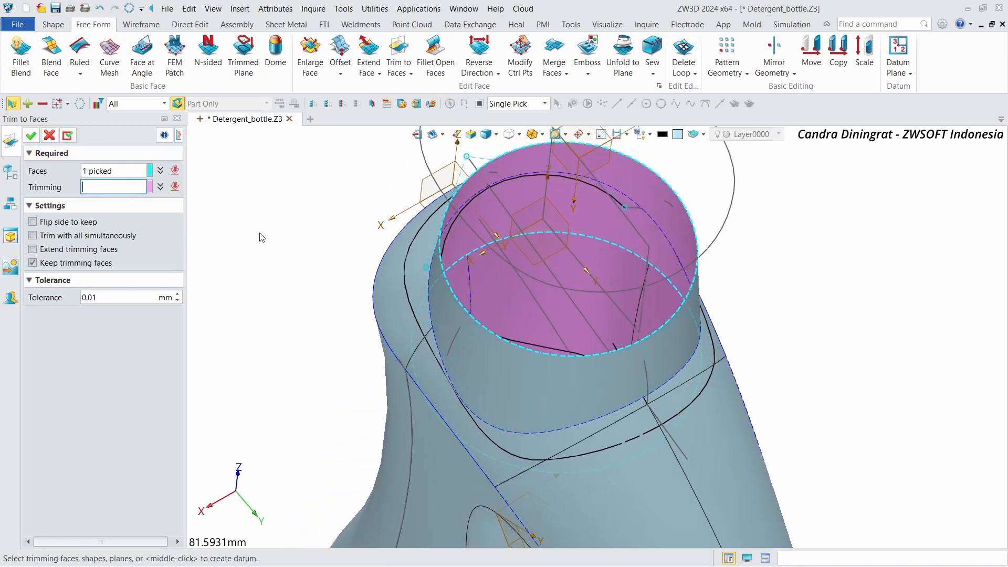
left_click(465, 333)
right_click_drag(783, 371, 752, 375)
left_click(754, 374)
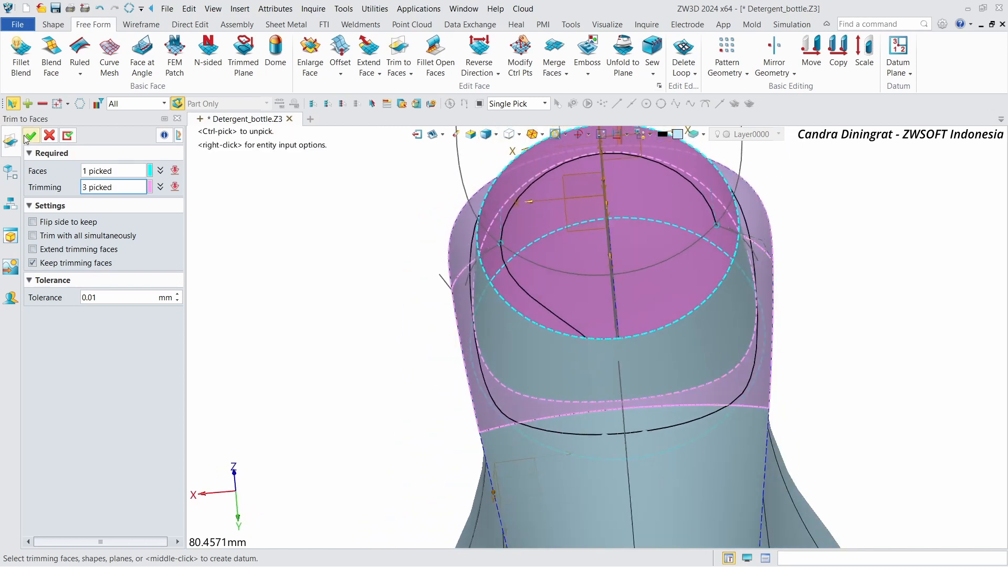
left_click(26, 137)
Step: Sew the trimmed neck cylinder onto the bottle body shape
scroll(603, 215, "down", 2)
right_click_drag(811, 208, 767, 211)
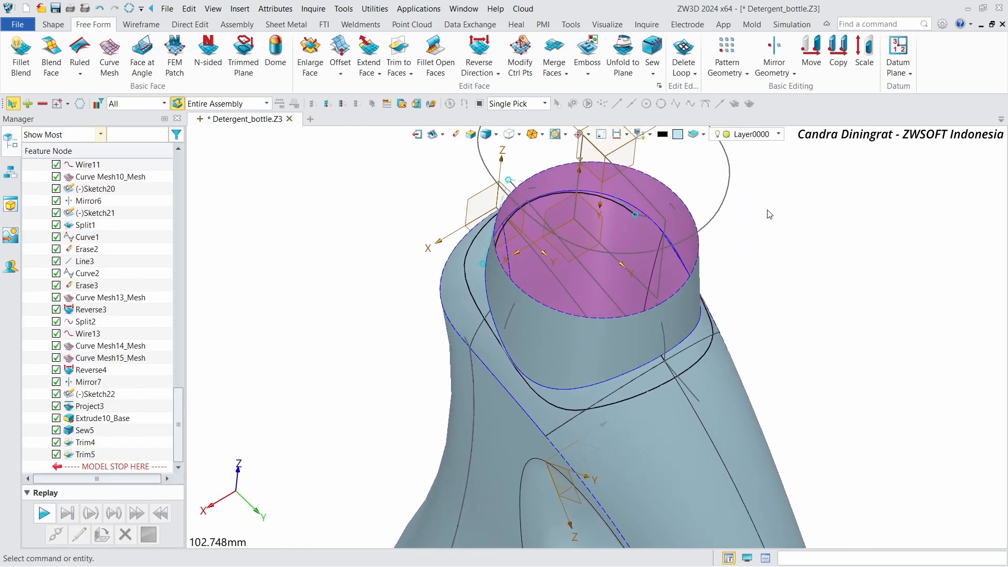
left_click(53, 24)
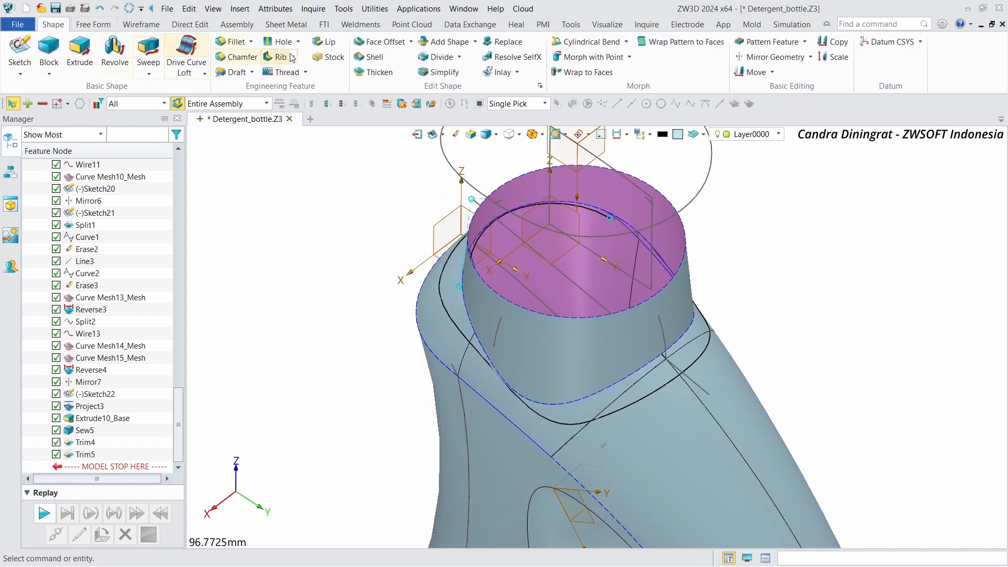
left_click(93, 25)
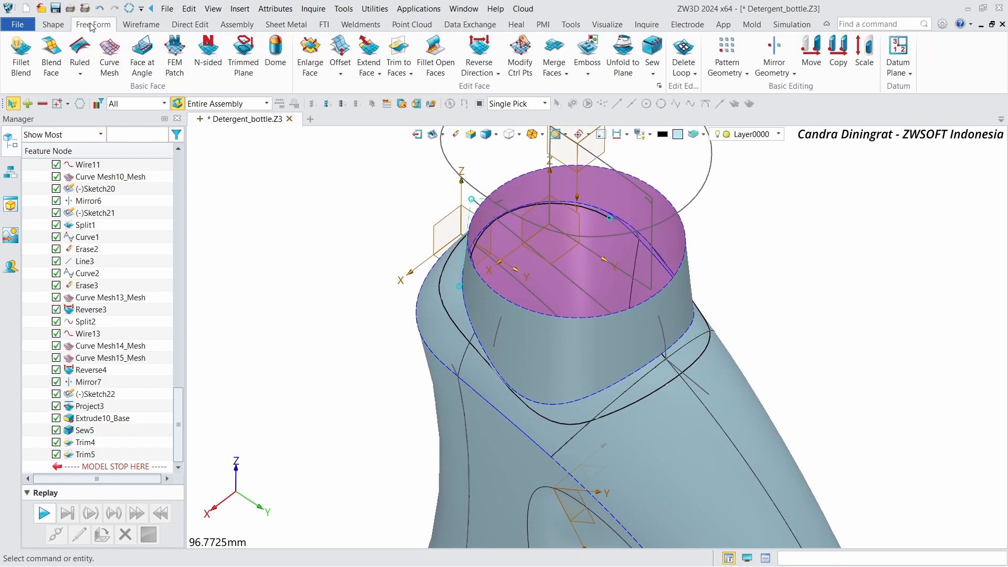
left_click(650, 48)
left_click(644, 424)
left_click(622, 326)
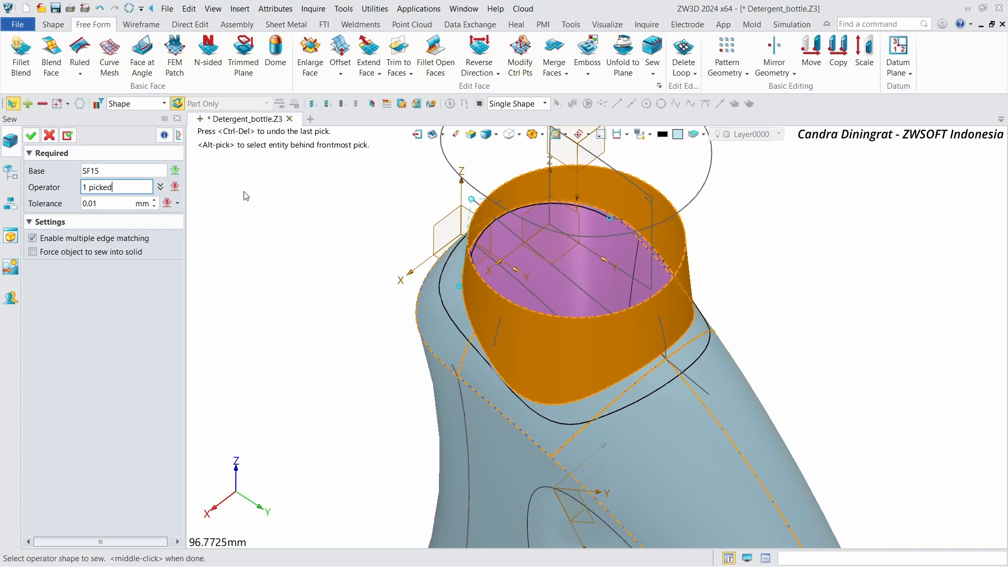
left_click(31, 136)
left_click(600, 336)
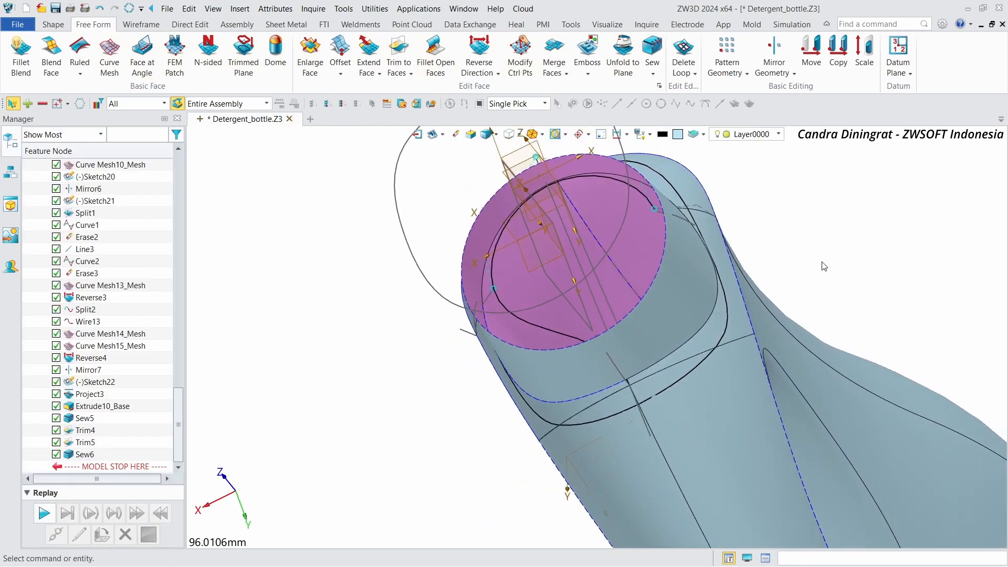
Step: Create a trimmed plane capping the top opening of the neck from its rim edge
scroll(565, 369, "up", 3)
right_click_drag(592, 414, 610, 396)
scroll(579, 373, "up", 1)
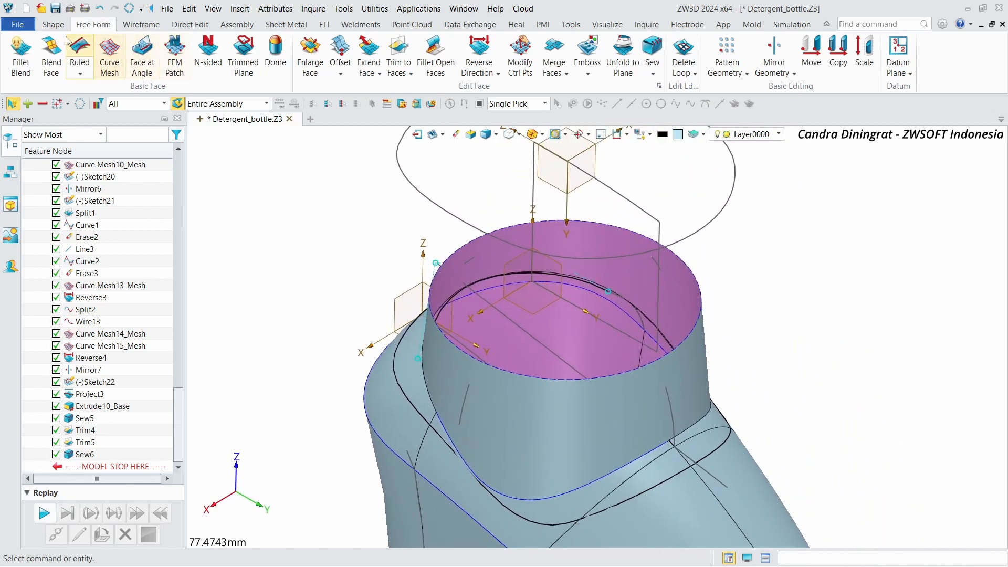
left_click(53, 24)
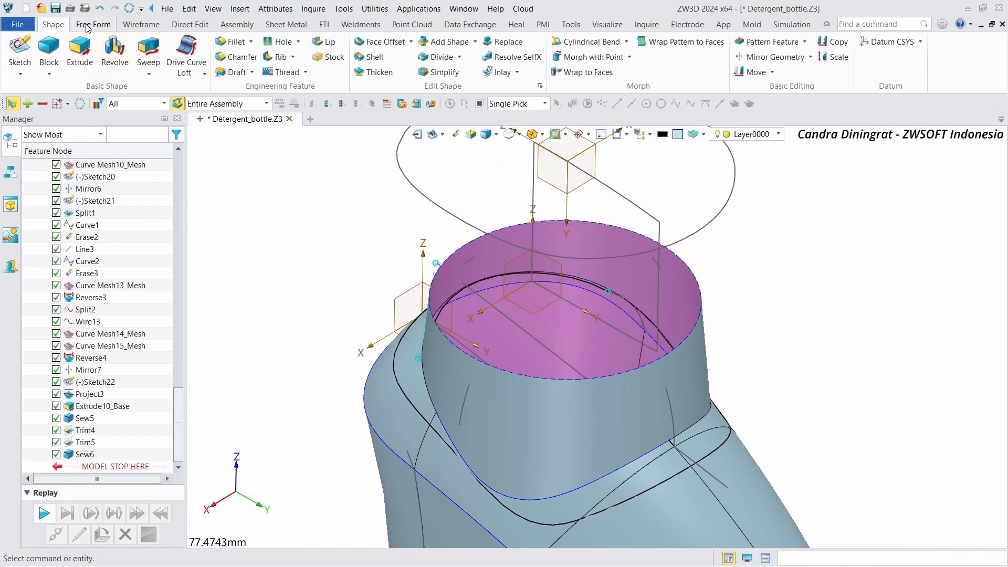
left_click(88, 26)
left_click(245, 54)
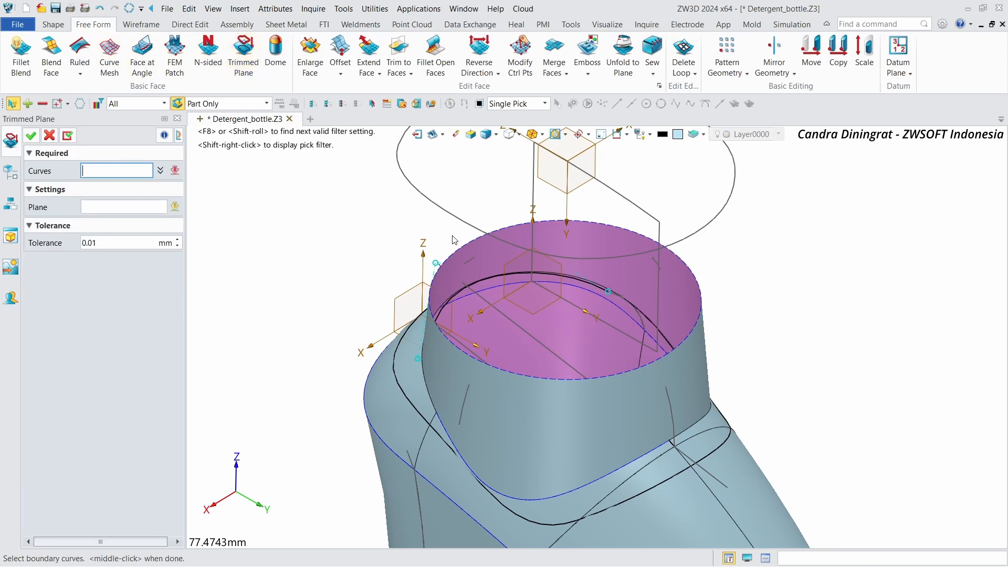
left_click(470, 250)
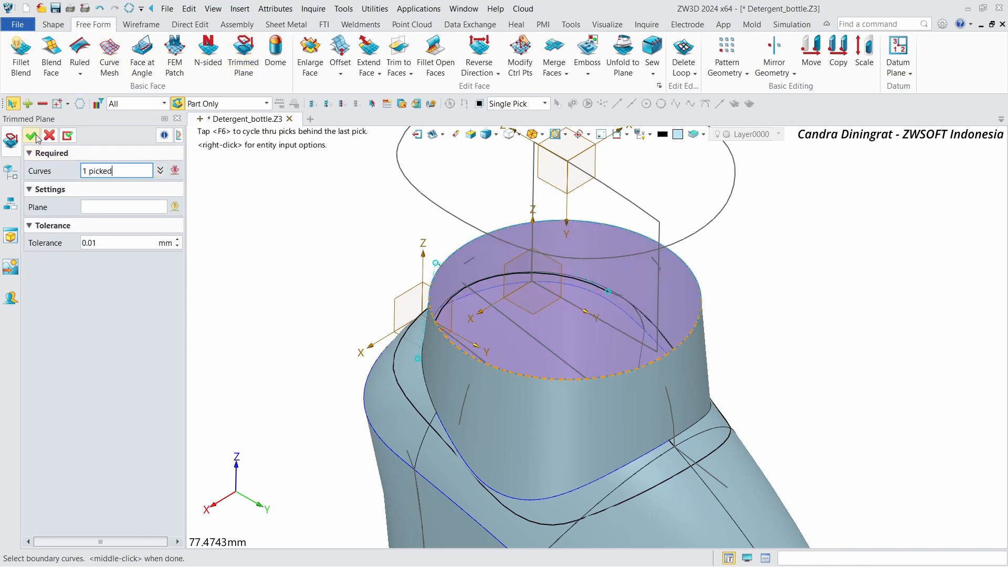
left_click(31, 136)
Step: Sew the neck cap plane into the bottle body shape
scroll(453, 278, "down", 2)
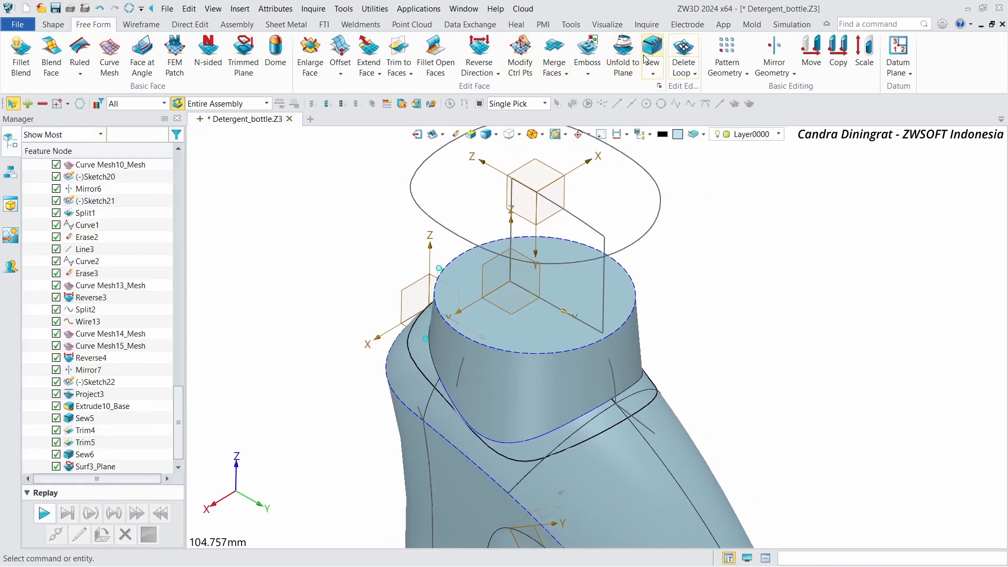
scroll(598, 157, "down", 2)
middle_click_drag(596, 221, 596, 197)
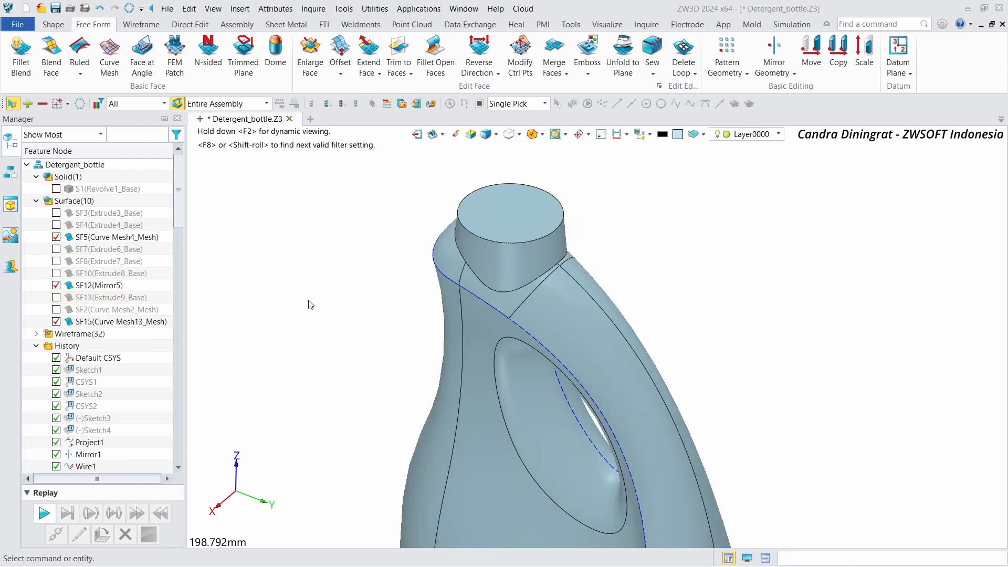
scroll(310, 298, "down", 4)
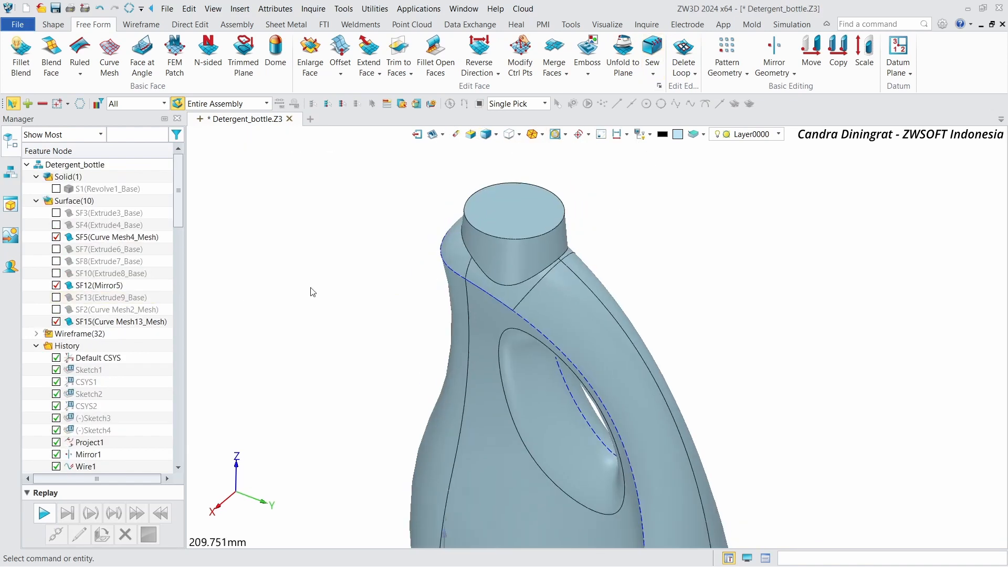
left_click(652, 53)
left_click(574, 263)
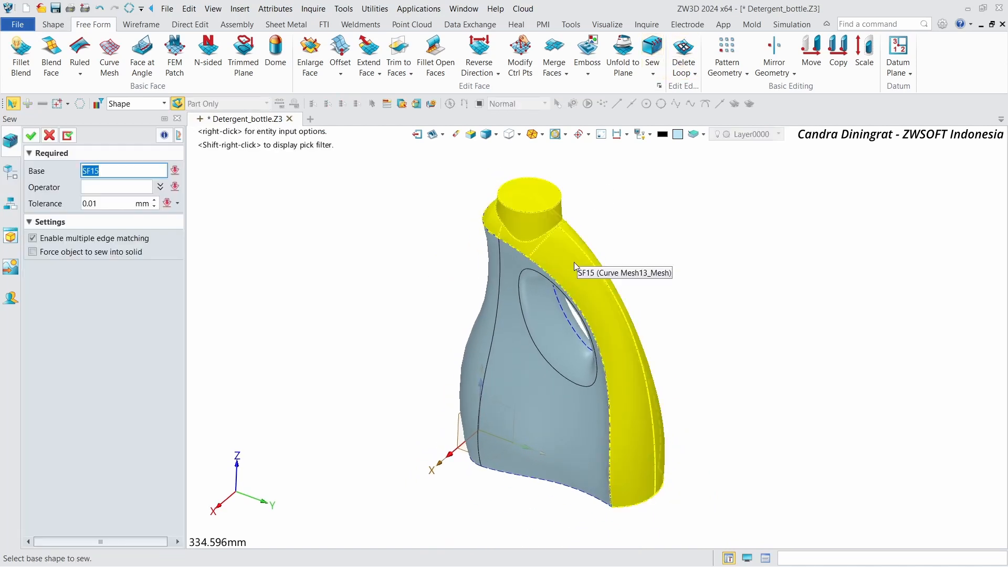
left_click(522, 292)
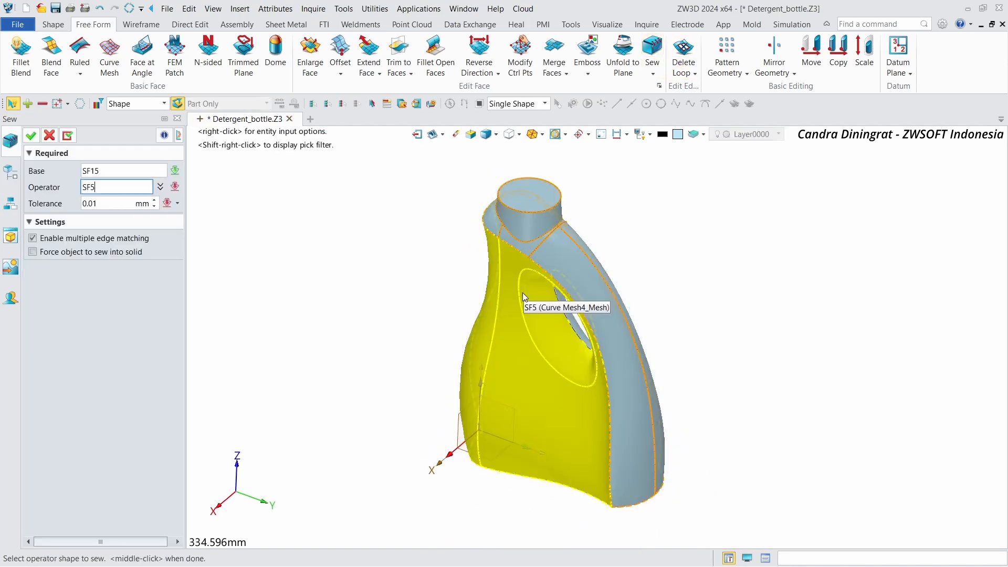
left_click(32, 138)
left_click(579, 340)
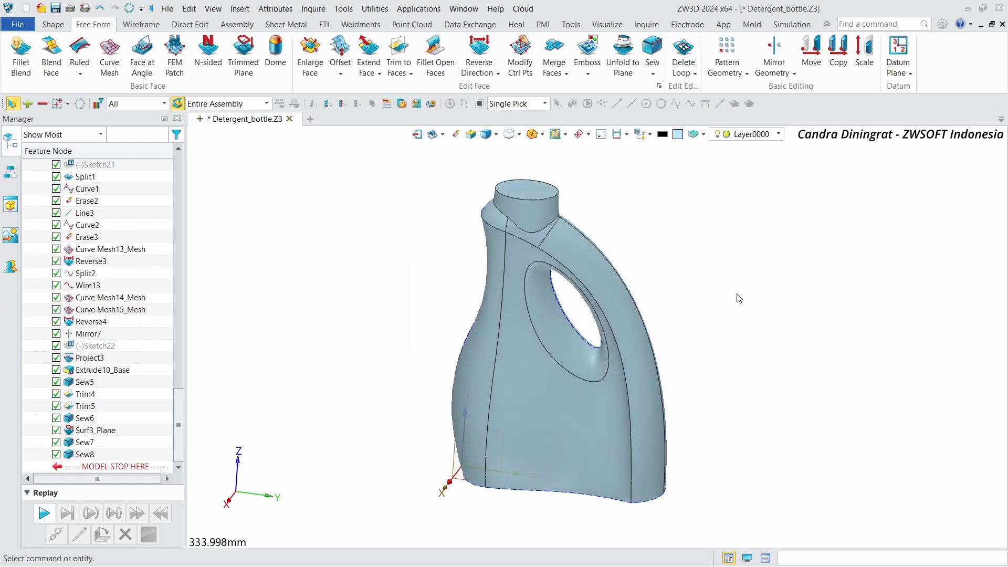
Step: Create a trimmed plane closing the bottle's bottom opening from its six boundary edges
right_click_drag(736, 295, 435, 247)
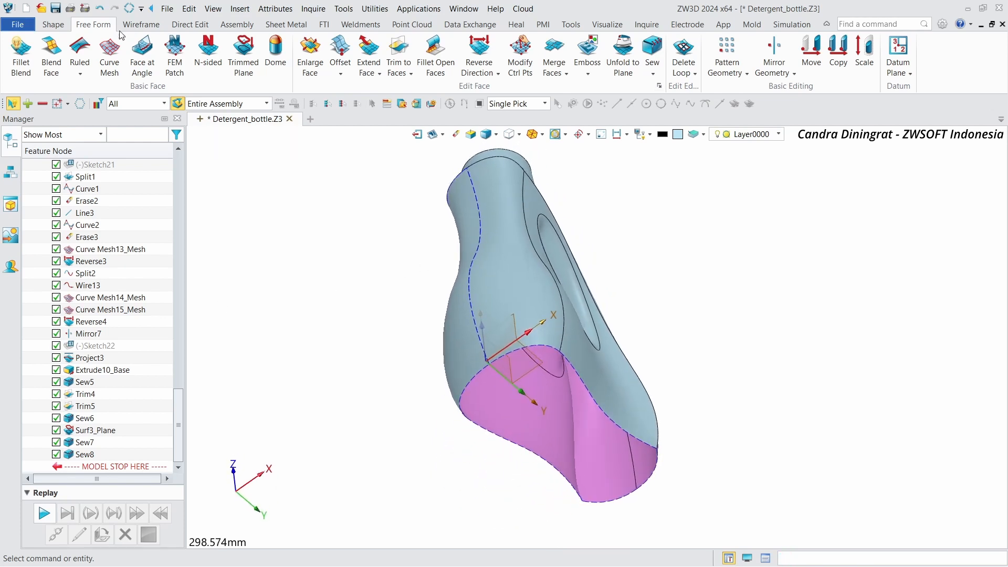
left_click(55, 25)
left_click(93, 24)
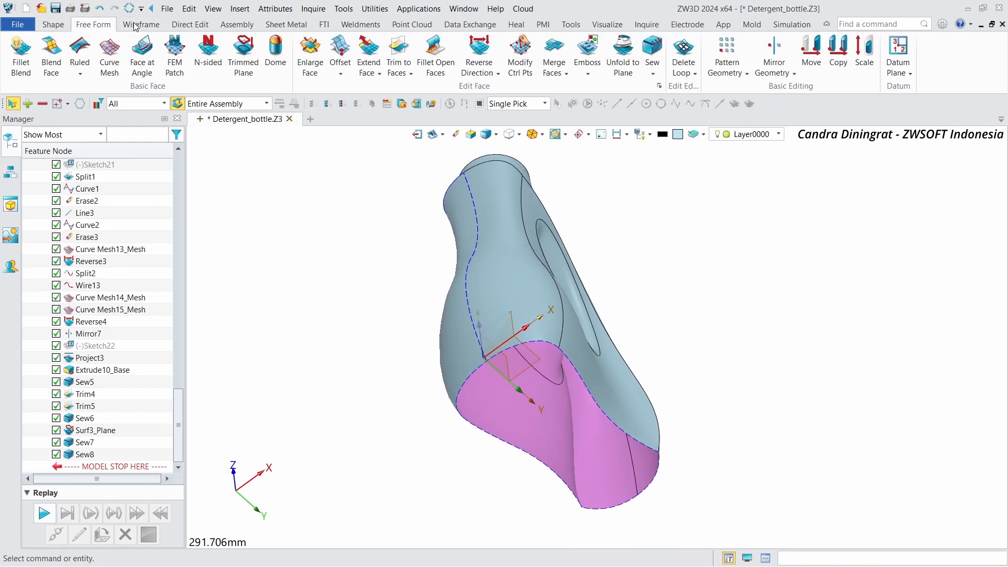
left_click(243, 55)
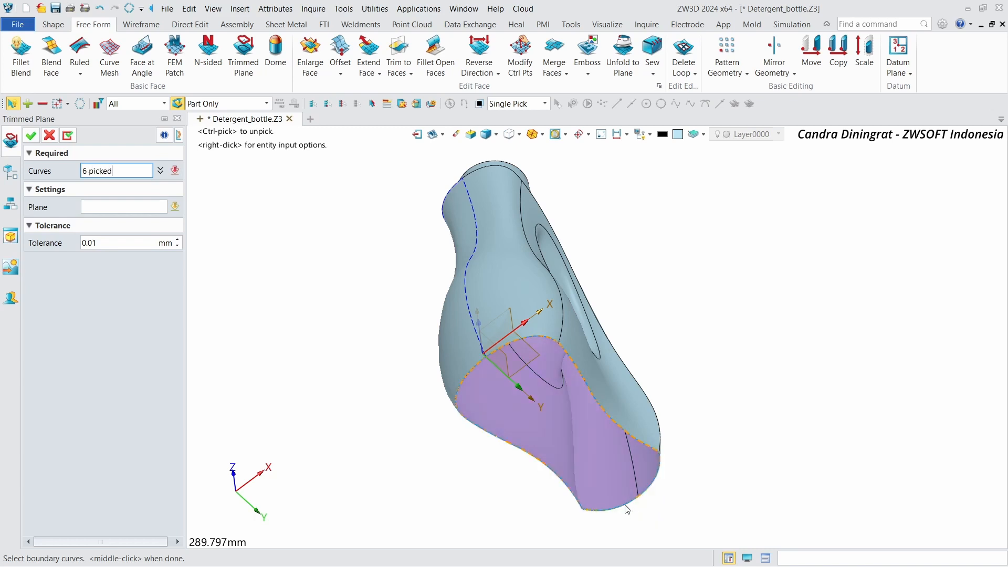
left_click(31, 136)
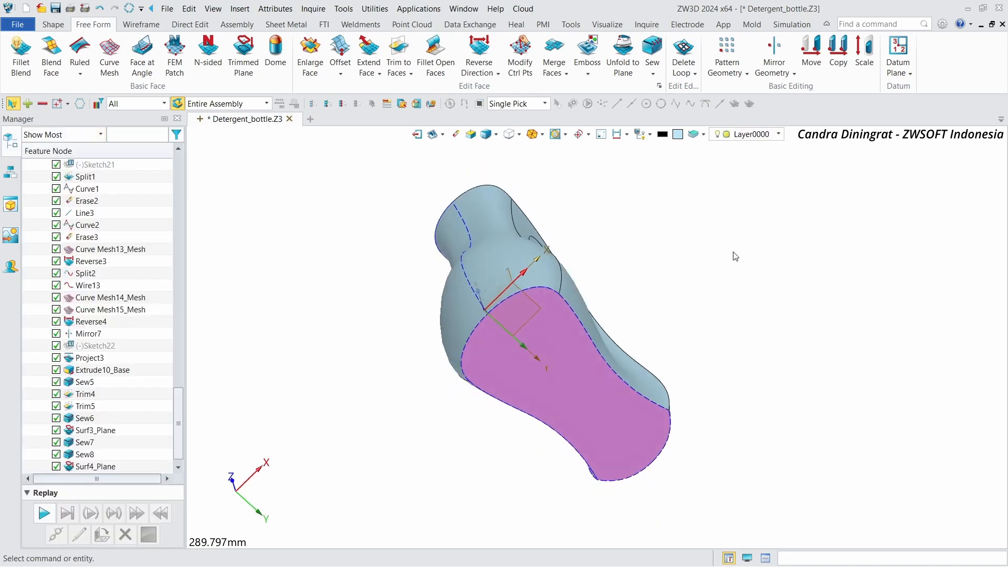
Step: Sew the bottom plane and the bottle body into one closed shape
left_click(653, 47)
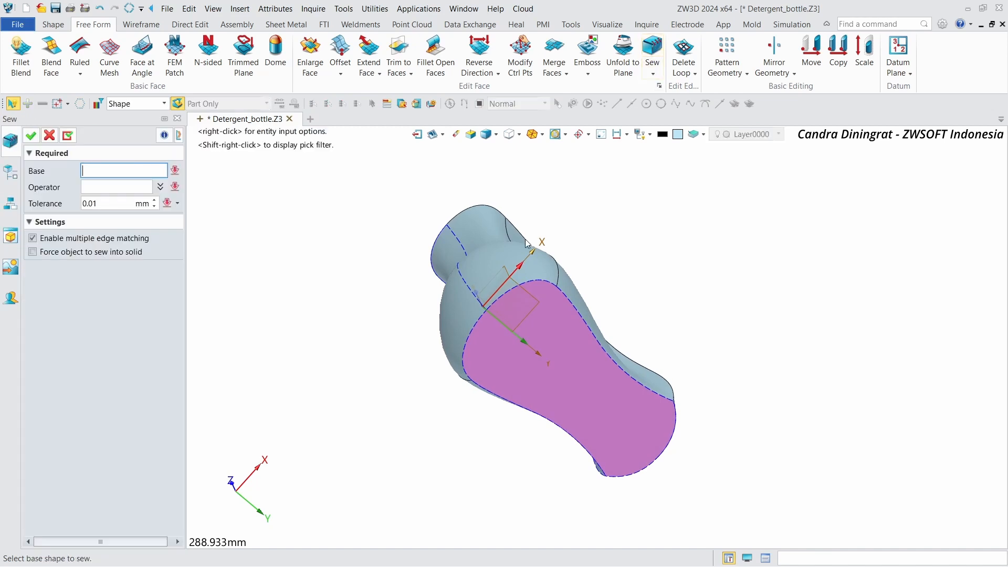
left_click(509, 266)
left_click(579, 375)
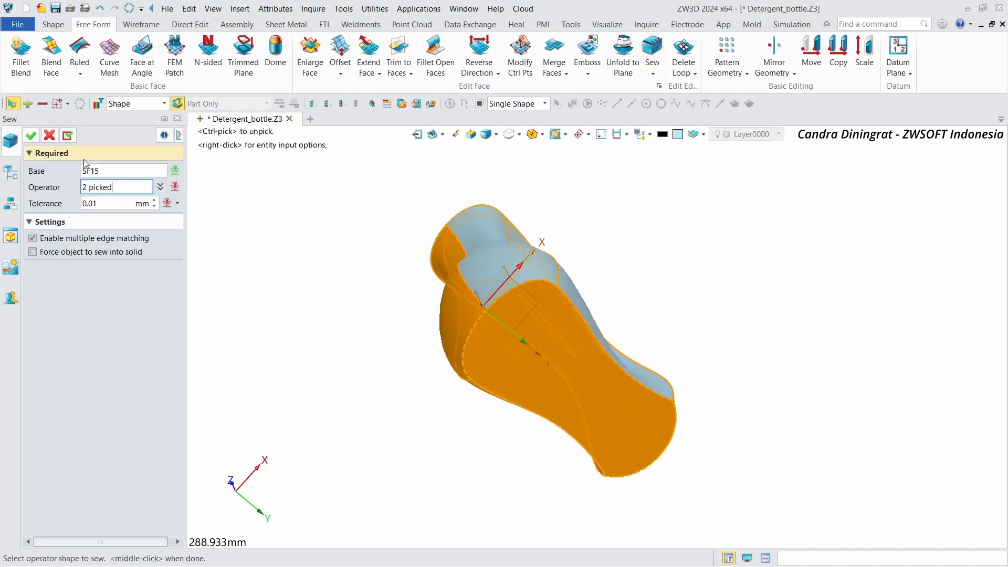
left_click(36, 140)
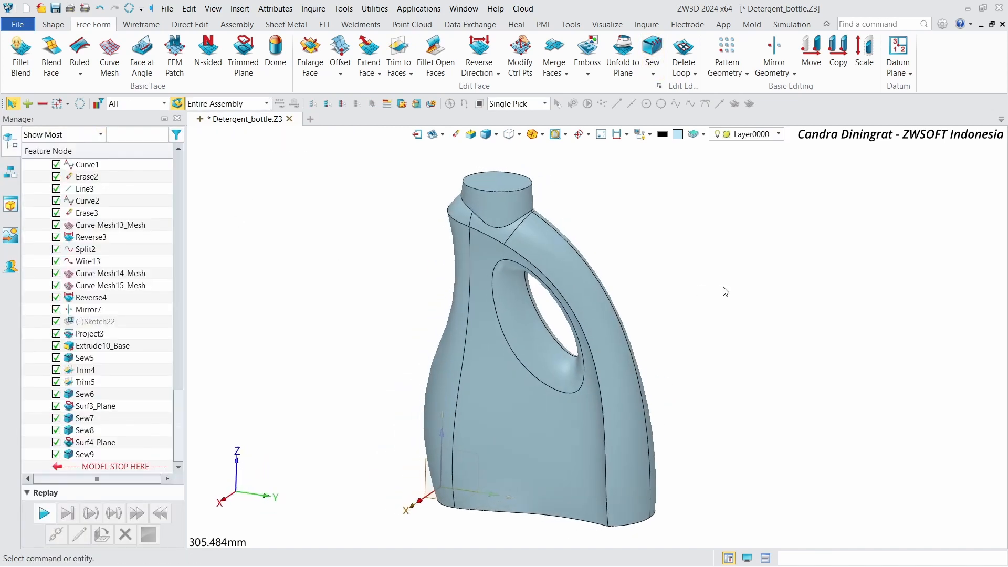
Step: Compare the finished body with the Revolve1_Base solid by briefly showing it and hiding it again
left_click_drag(178, 411, 171, 184)
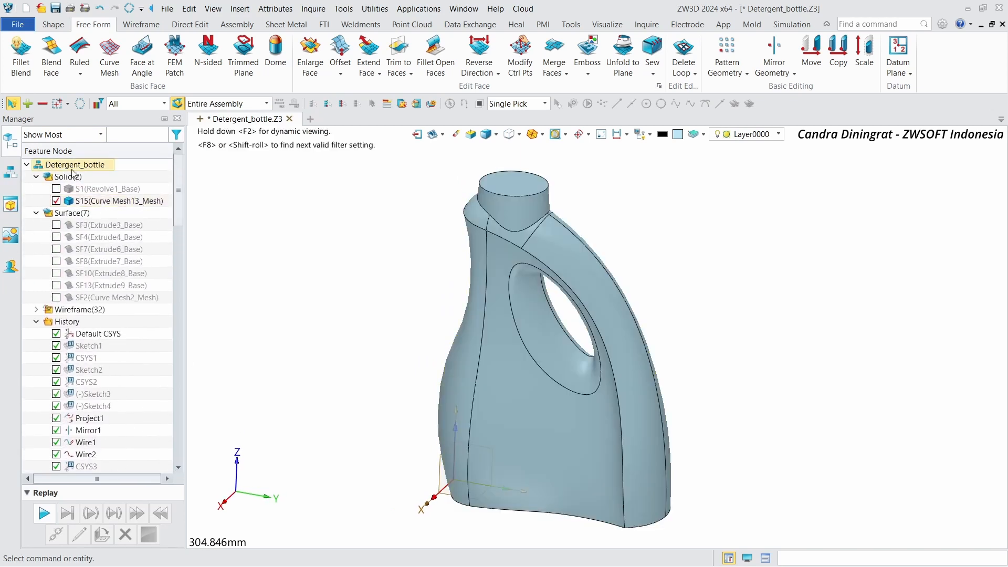
right_click_drag(241, 213, 700, 265)
scroll(699, 264, "up", 1)
scroll(699, 265, "down", 2)
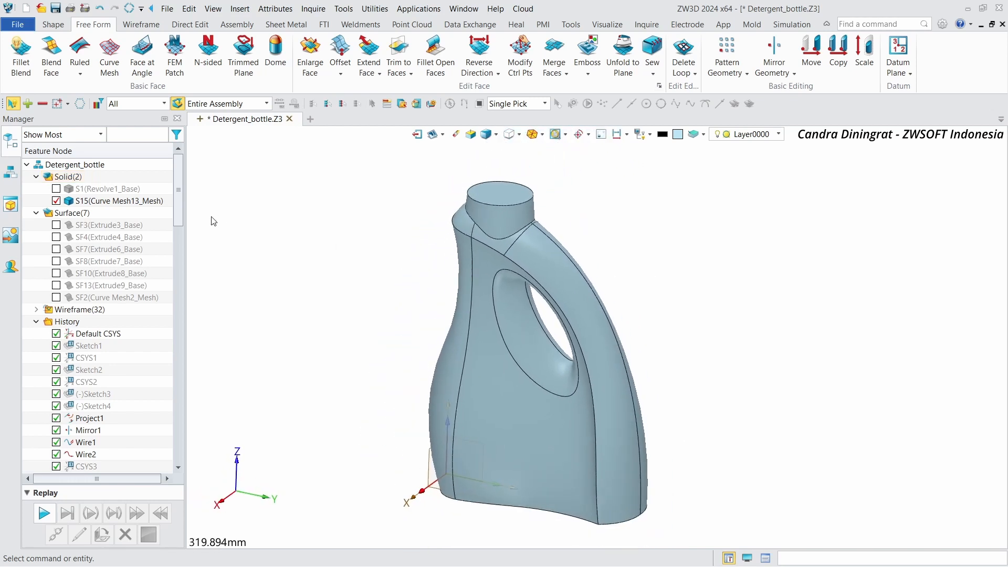
left_click(56, 189)
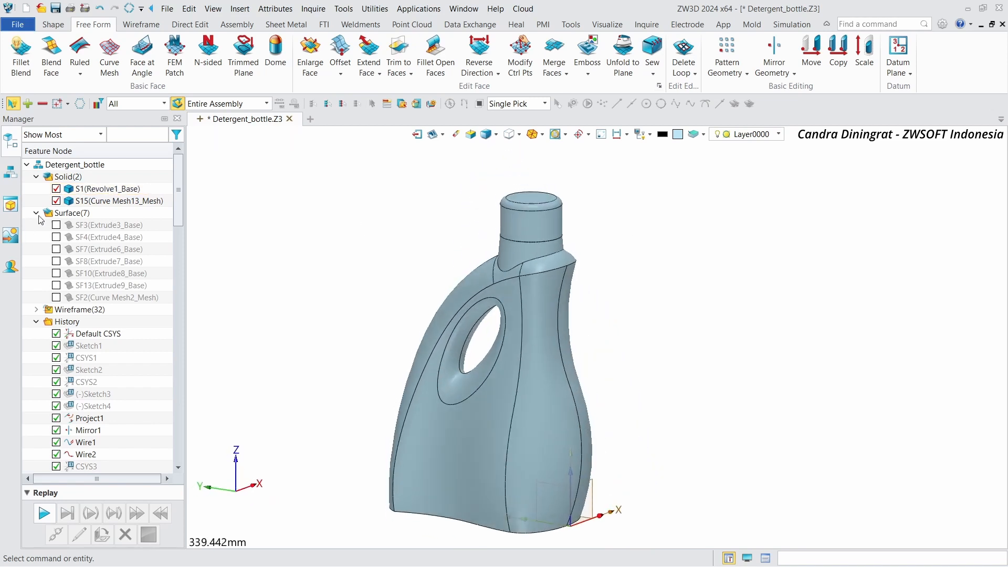
left_click(56, 189)
right_click_drag(606, 222, 676, 222)
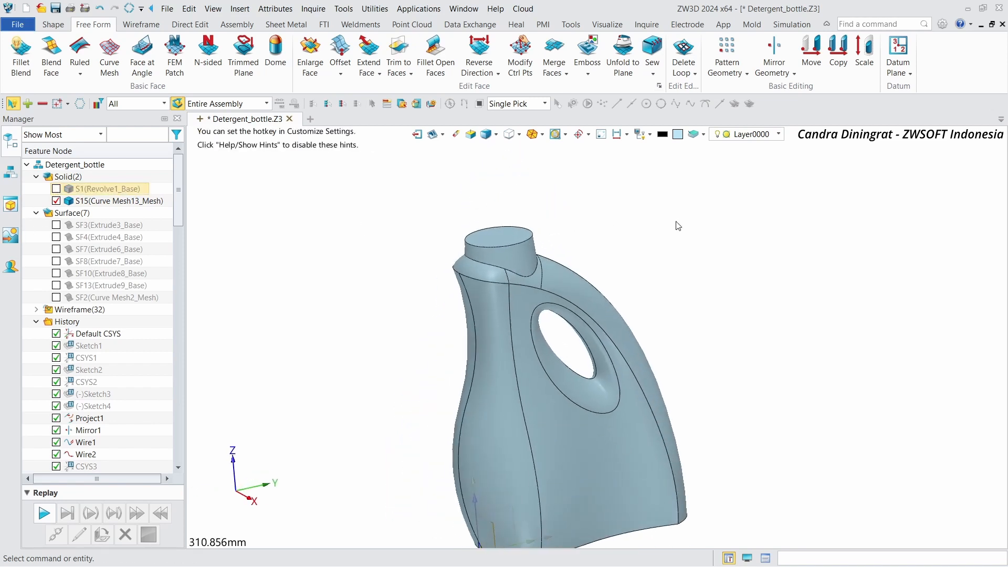
Step: Show the Revolve1_Base solid cap on the bottle neck alongside the body
scroll(676, 221, "up", 4)
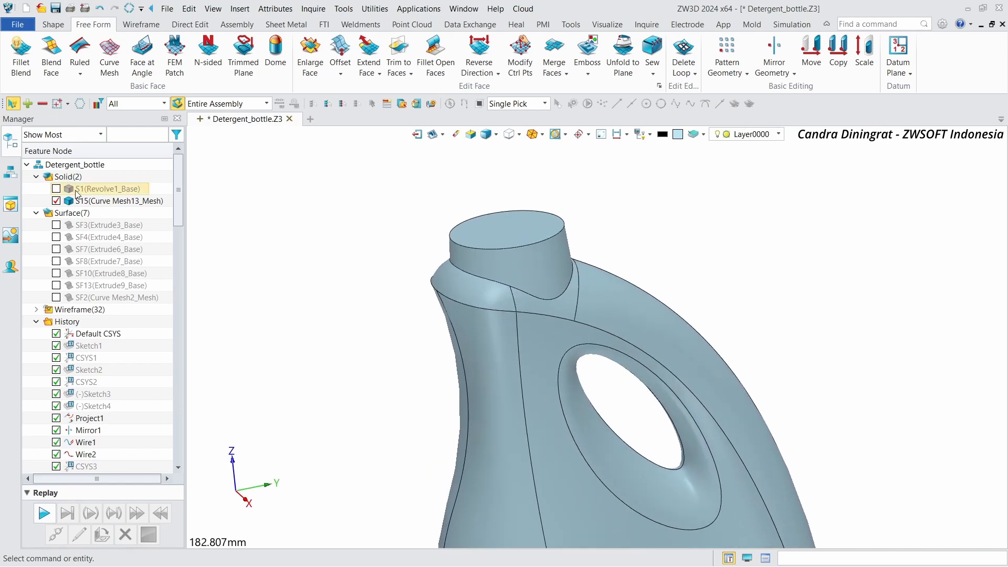
left_click(56, 189)
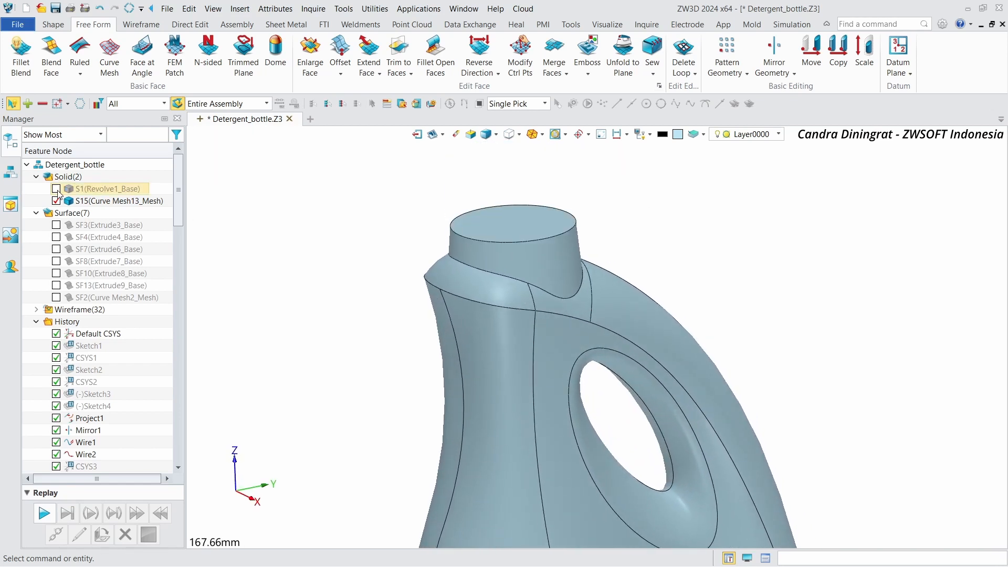
scroll(650, 200, "down", 2)
scroll(648, 196, "down", 2)
right_click_drag(539, 194, 531, 195)
scroll(664, 206, "up", 5)
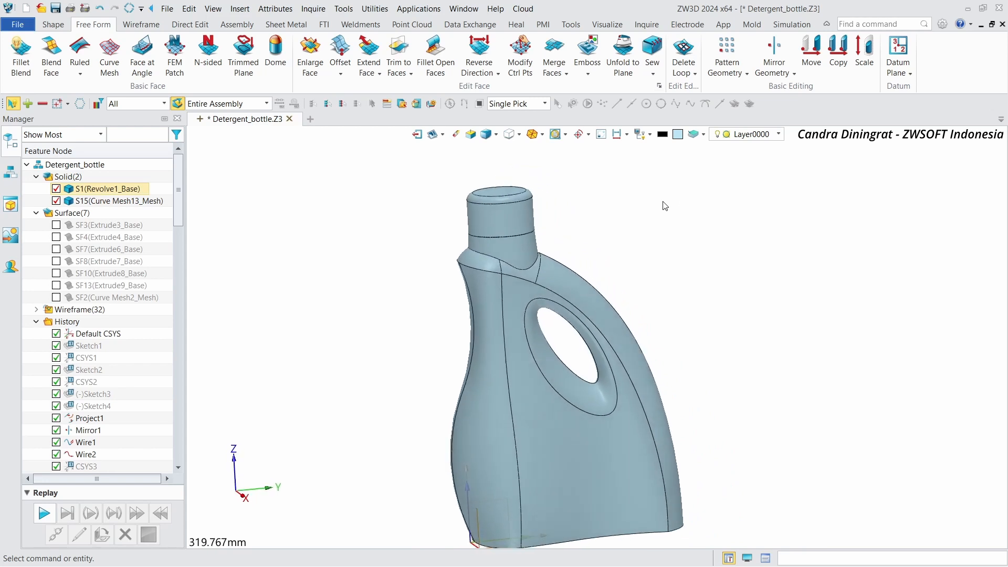
scroll(611, 205, "up", 2)
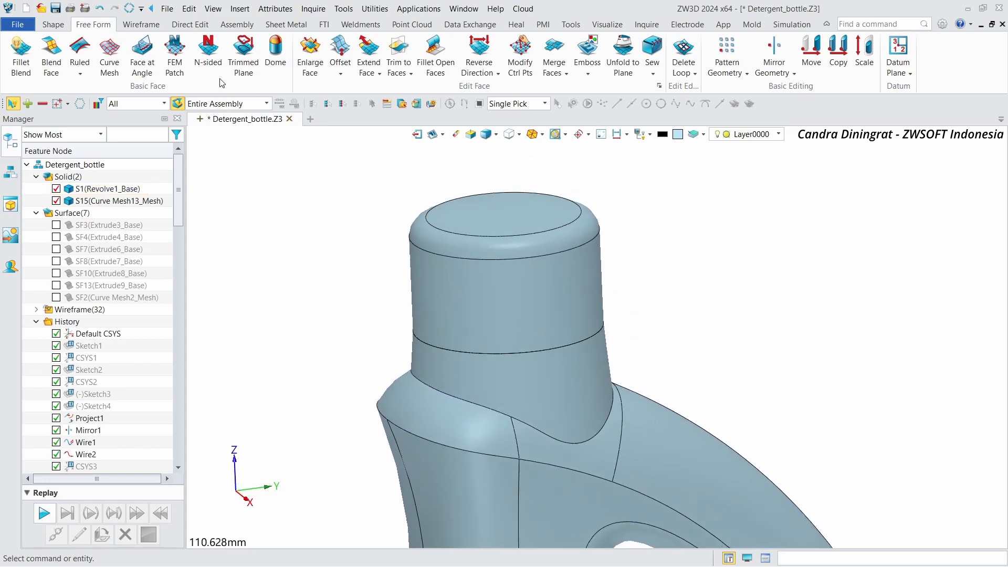
Step: Use DE Move to shift two faces at the top of the neck by -9 along Z
left_click(53, 24)
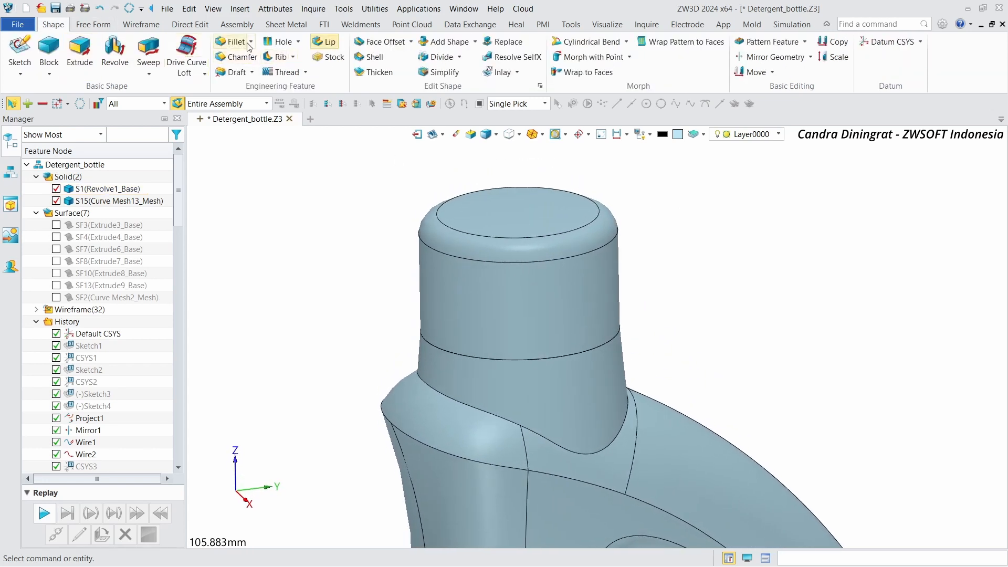
left_click(93, 25)
scroll(191, 33, "down", 3)
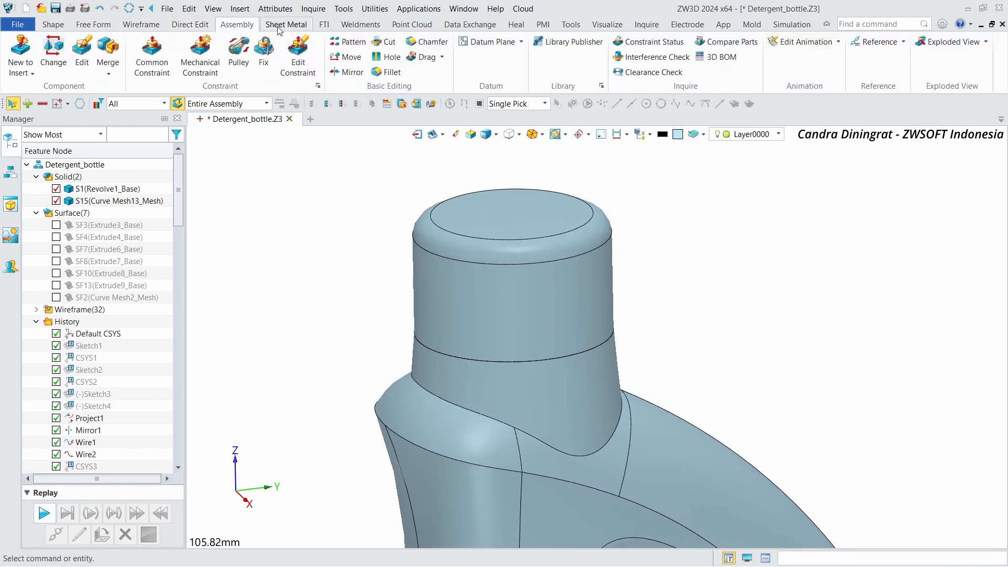
left_click(184, 25)
left_click(23, 50)
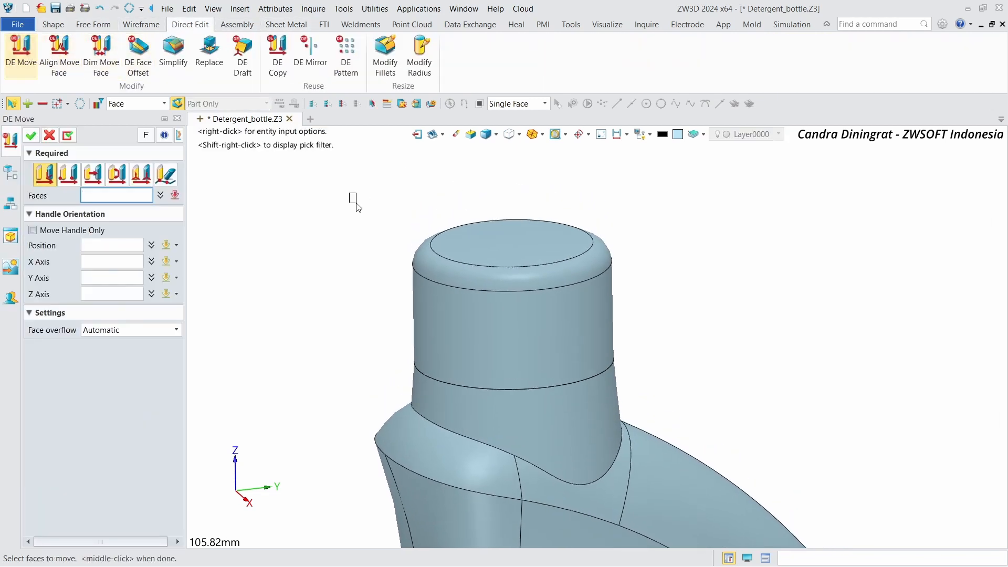
left_click_drag(350, 193, 642, 318)
left_click_drag(510, 202, 518, 231)
scroll(473, 237, "down", 5)
scroll(471, 233, "down", 3)
right_click_drag(435, 229, 469, 239)
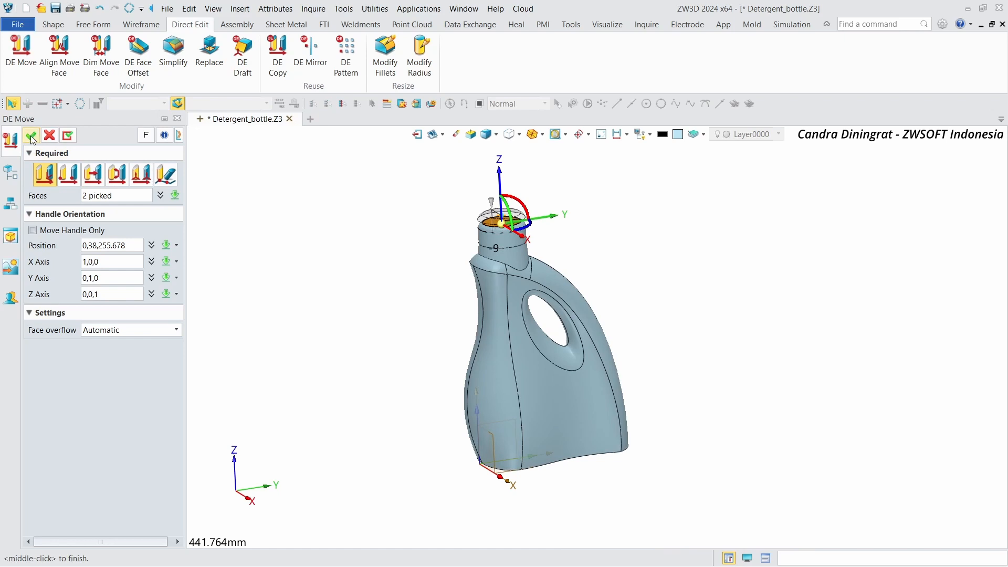
left_click(32, 138)
Step: Fillet the lower edge of the ring on the bottle neck
scroll(660, 248, "up", 3)
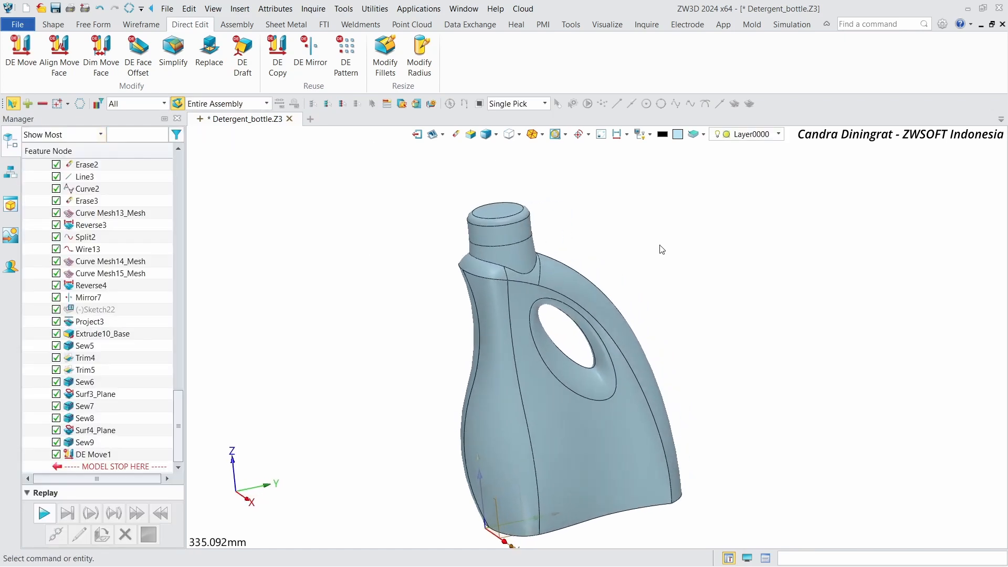
scroll(662, 249, "up", 2)
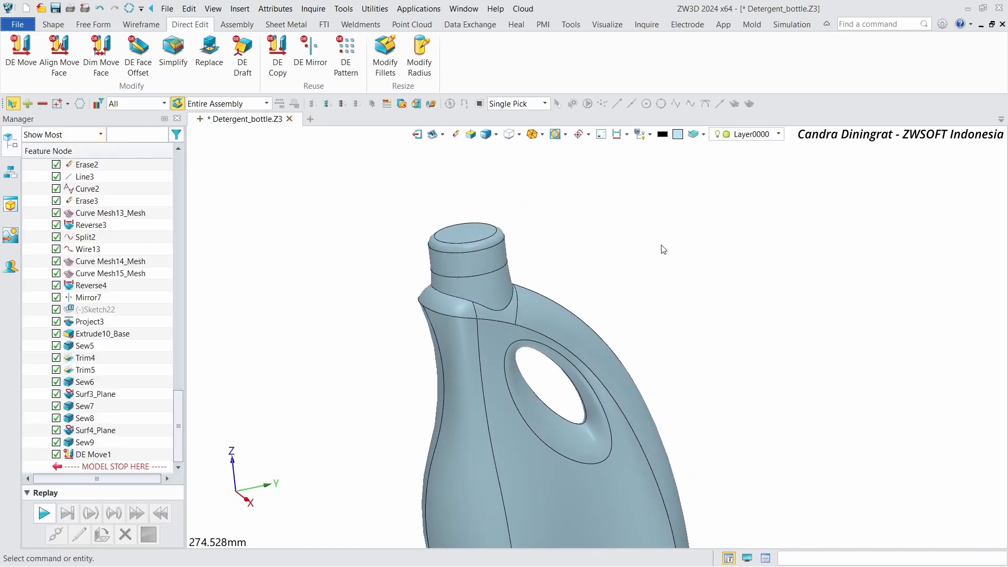
right_click_drag(661, 245, 662, 241)
scroll(662, 242, "down", 2)
scroll(663, 241, "up", 1)
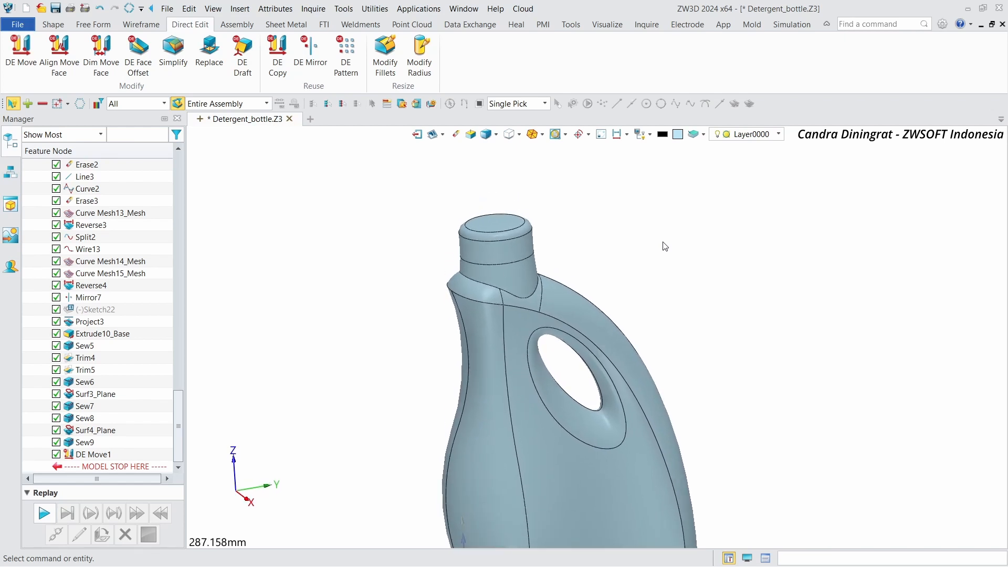
scroll(569, 259, "up", 15)
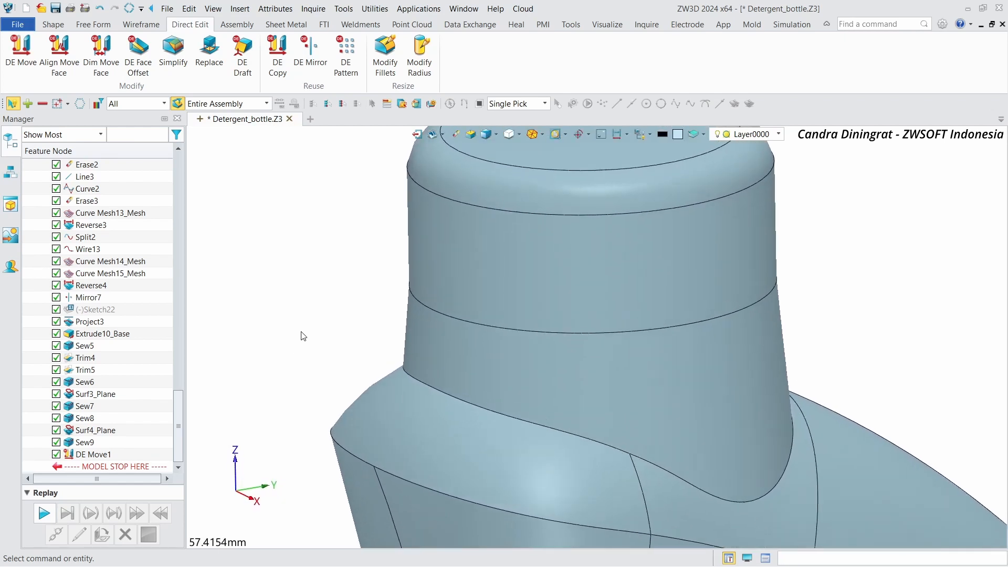
left_click(53, 24)
left_click(225, 43)
left_click(427, 400)
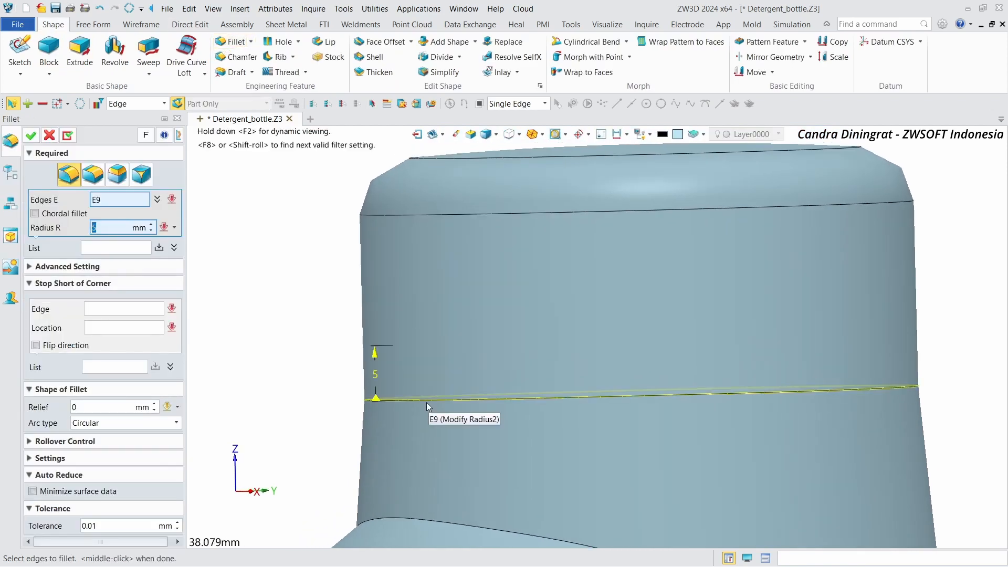
left_click(426, 402)
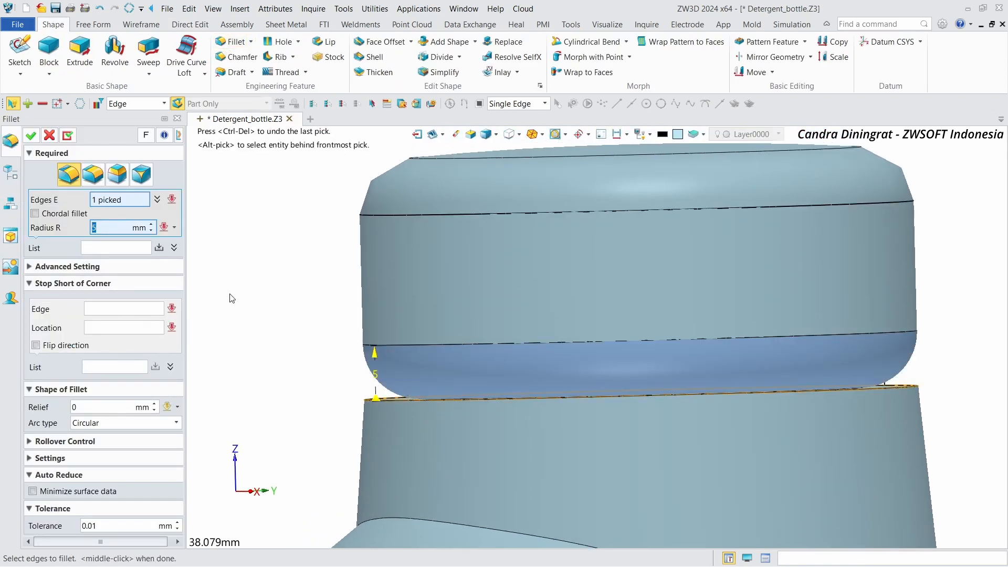
key("Return")
right_click_drag(211, 235, 212, 270)
left_click(67, 136)
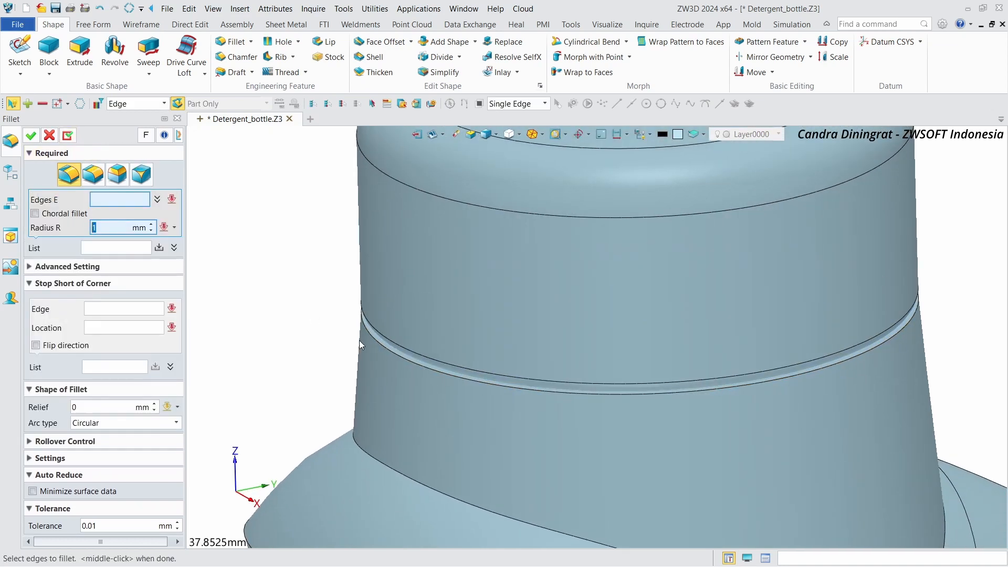
Step: Fillet the upper edge of the neck ring with a 1 mm radius and close the Fillet command
left_click(373, 357)
left_click(68, 135)
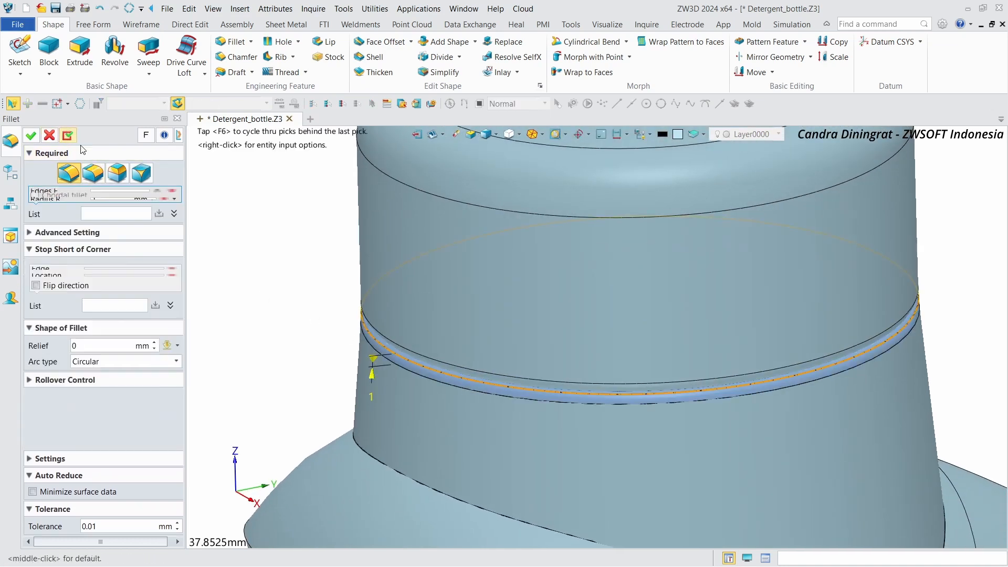
scroll(729, 313, "down", 10)
scroll(729, 313, "down", 2)
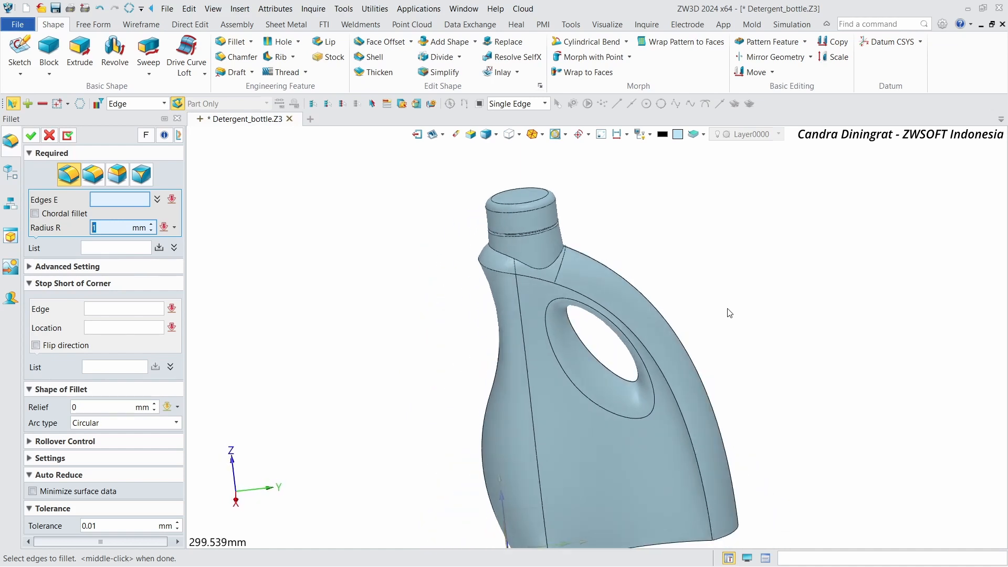
right_click_drag(729, 312, 729, 313)
scroll(729, 313, "up", 1)
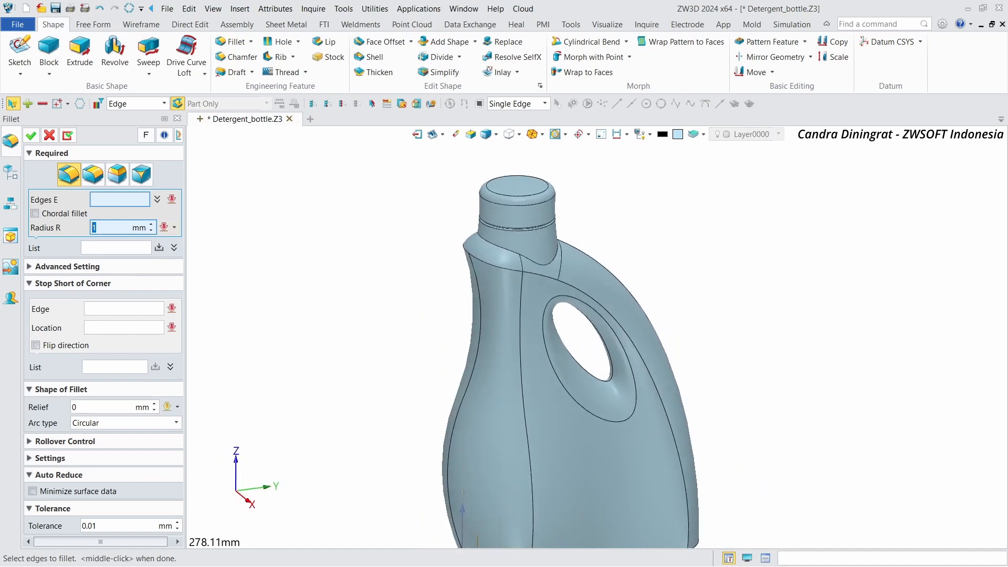
scroll(682, 273, "down", 1)
right_click_drag(682, 273, 674, 270)
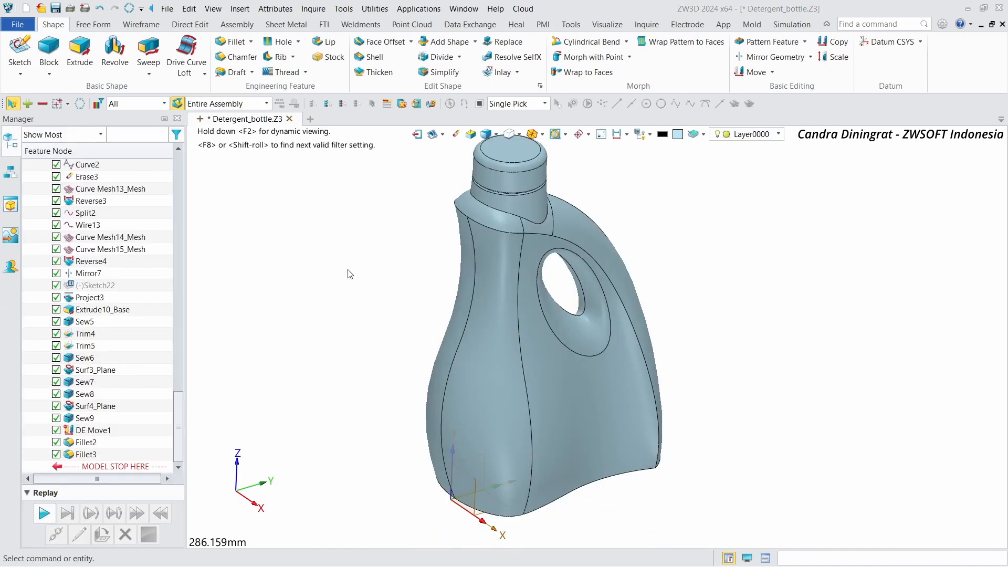
Step: Apply a 5 mm chordal fillet to the three tangent edges where the neck meets the shoulder
scroll(350, 273, "up", 3)
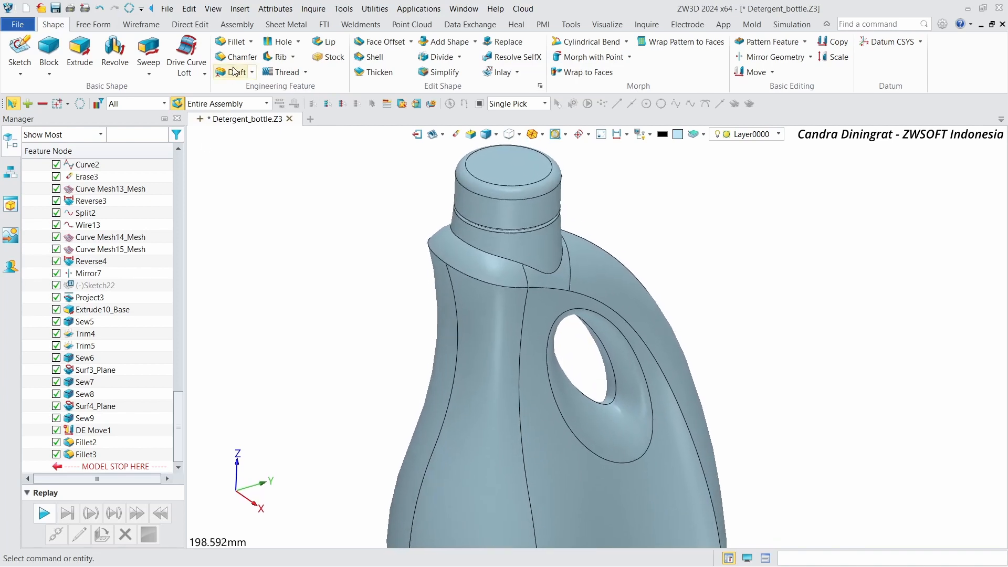
left_click(236, 42)
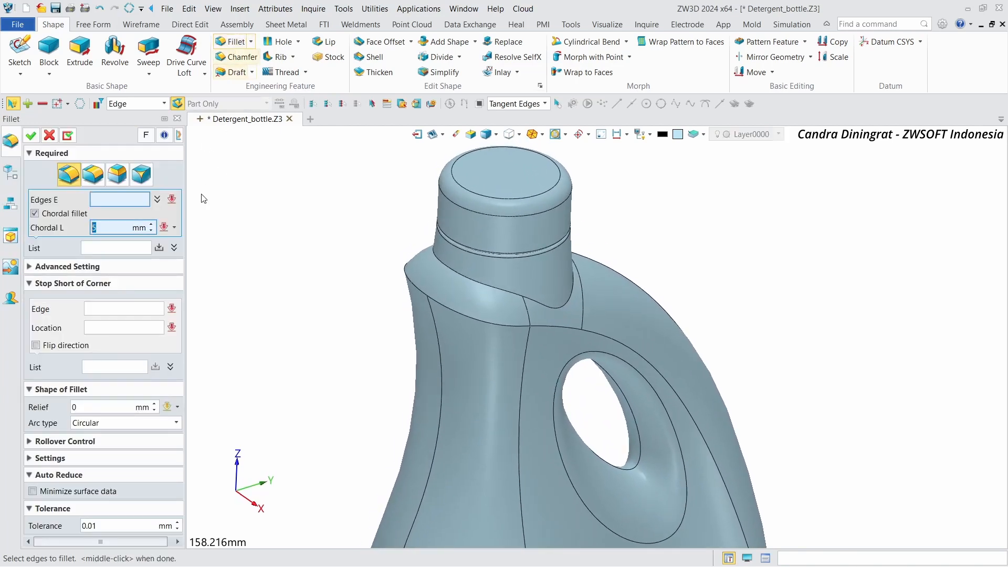
left_click(42, 214)
scroll(416, 269, "up", 3)
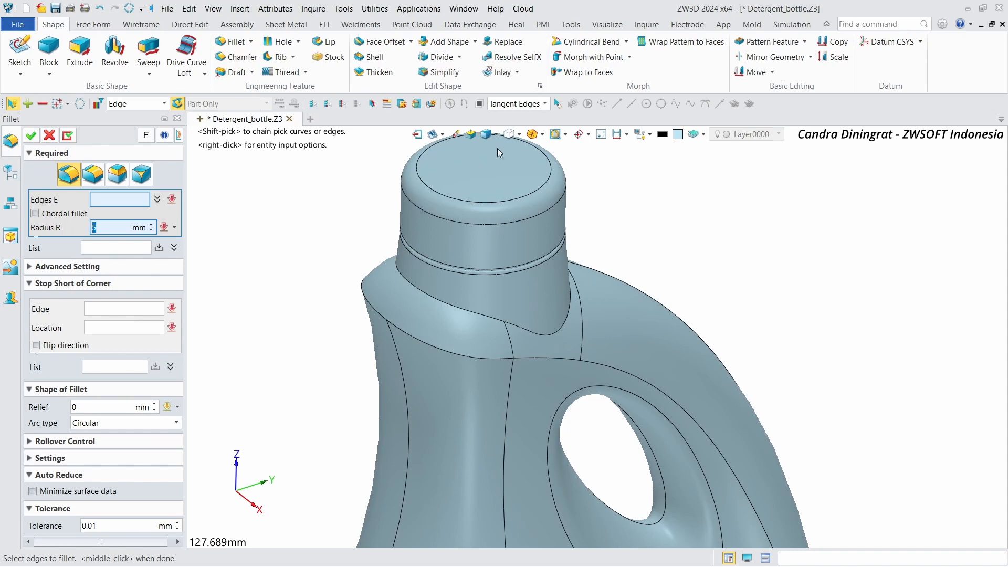
left_click(421, 285)
scroll(337, 227, "up", 2)
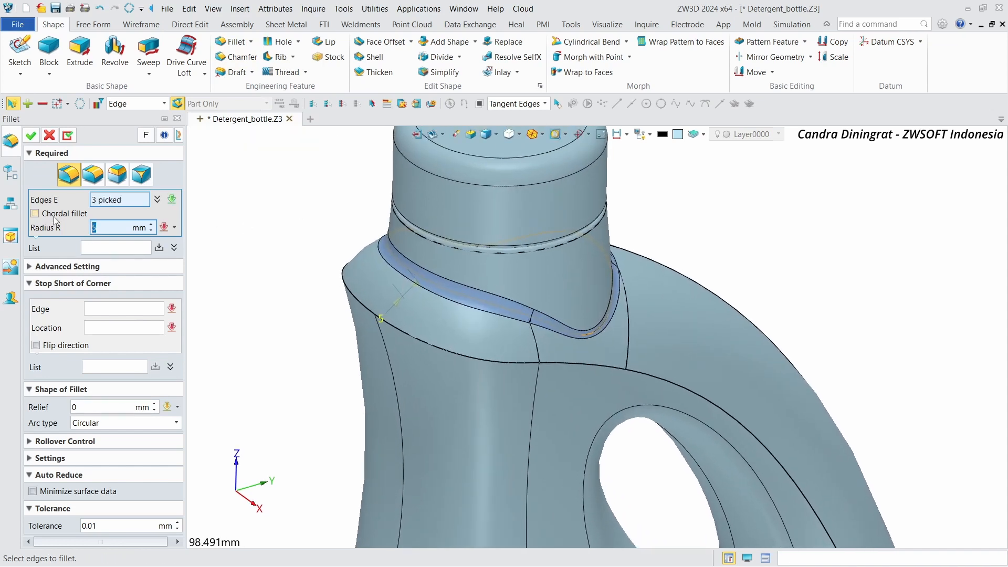
left_click(35, 213)
scroll(277, 273, "down", 2)
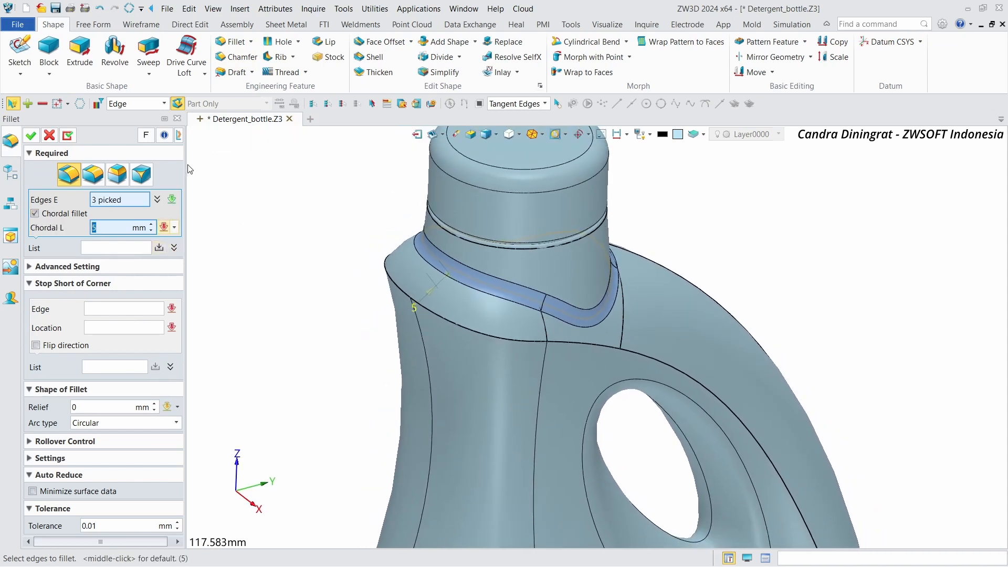
left_click(67, 136)
Step: Apply a 5 mm chordal fillet to the six tangent edges running over the shoulder and down beside the handle
scroll(435, 227, "down", 3)
left_click(435, 227)
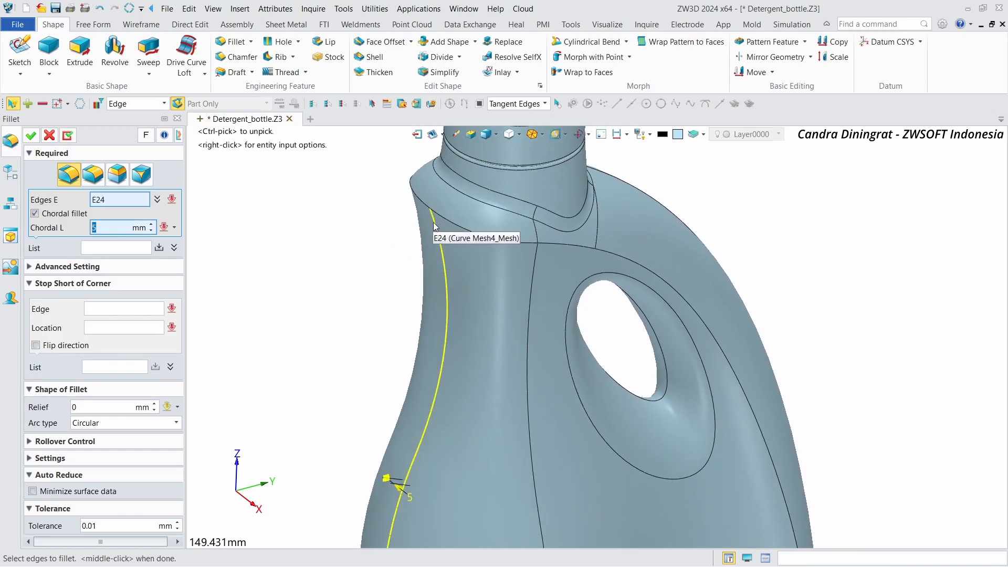
left_click(442, 219)
scroll(462, 294, "down", 2)
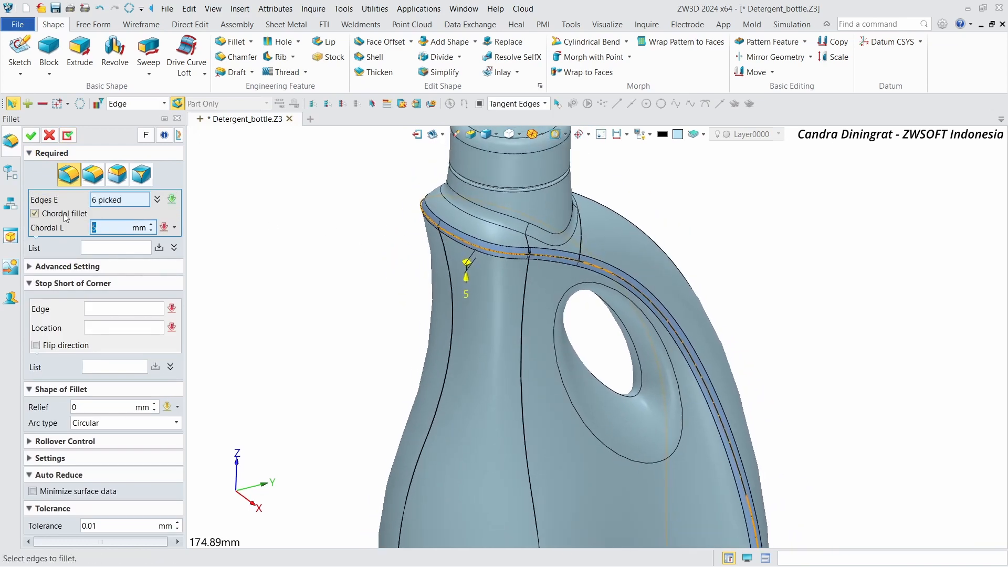
left_click(35, 213)
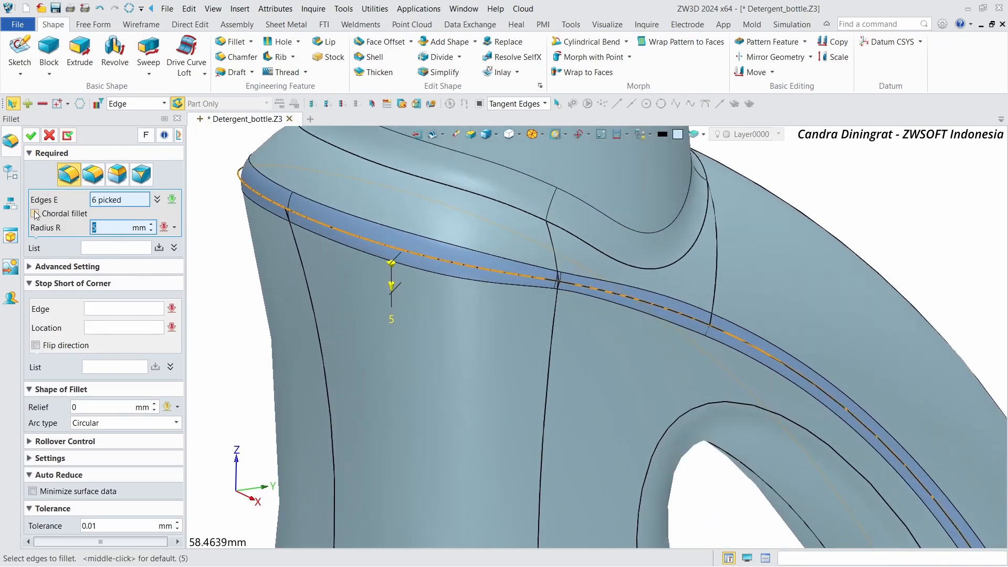
left_click(36, 215)
left_click(36, 214)
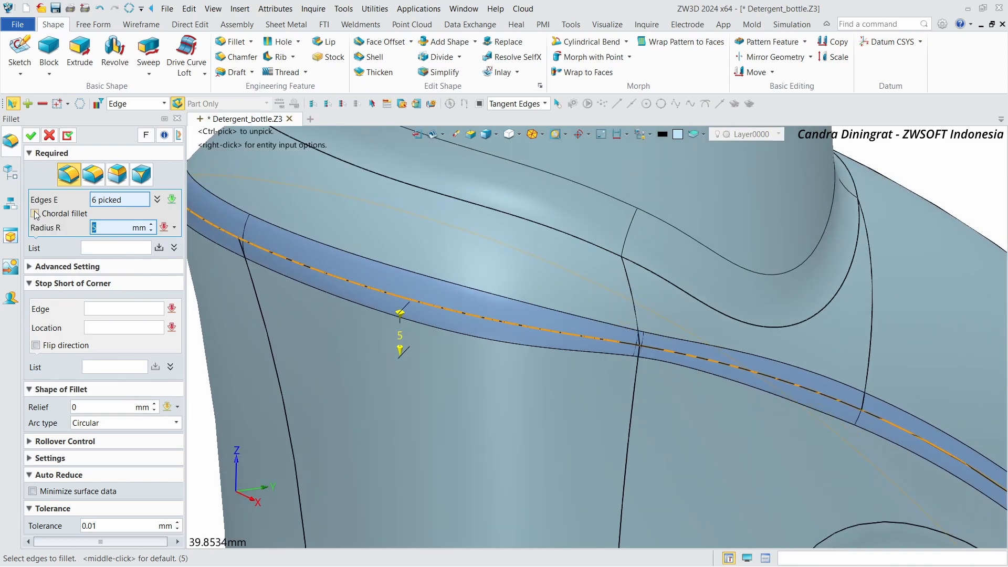
left_click(35, 214)
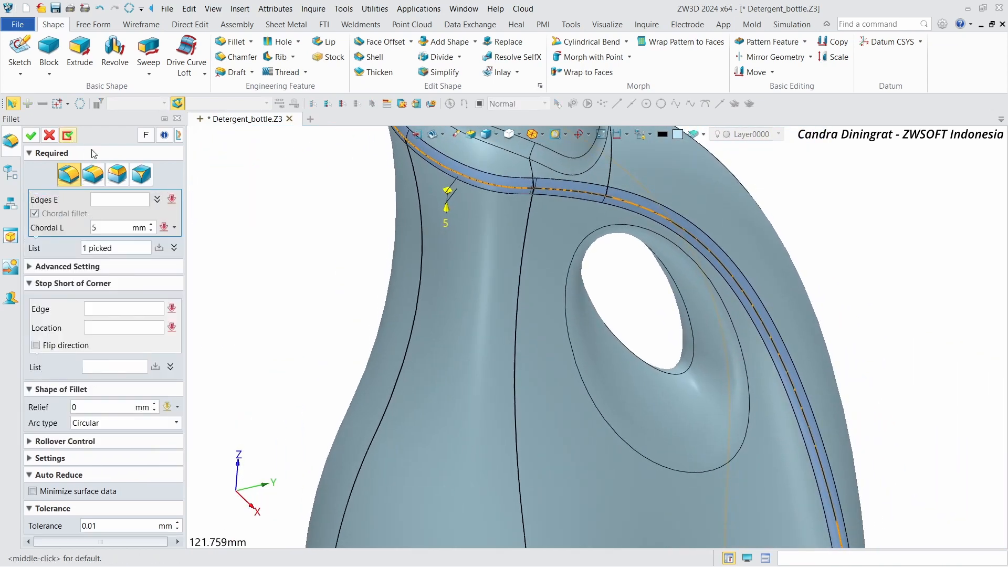
Step: Apply a 4 mm chordal fillet to the eight edges around the bottle's bottom
scroll(414, 232, "down", 3)
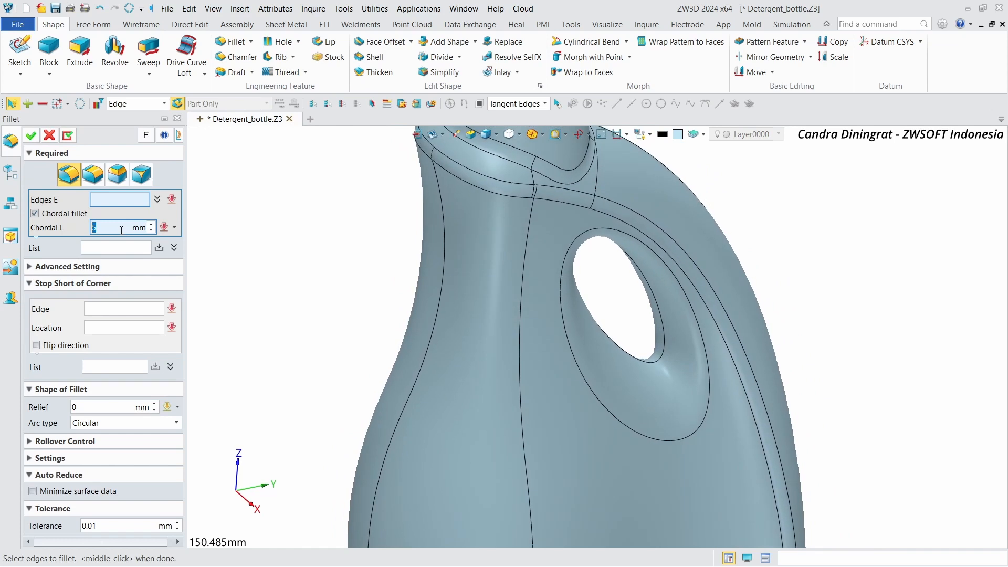
type("4")
scroll(525, 221, "down", 3)
right_click_drag(535, 399, 544, 294)
scroll(547, 525, "up", 2)
left_click(549, 413)
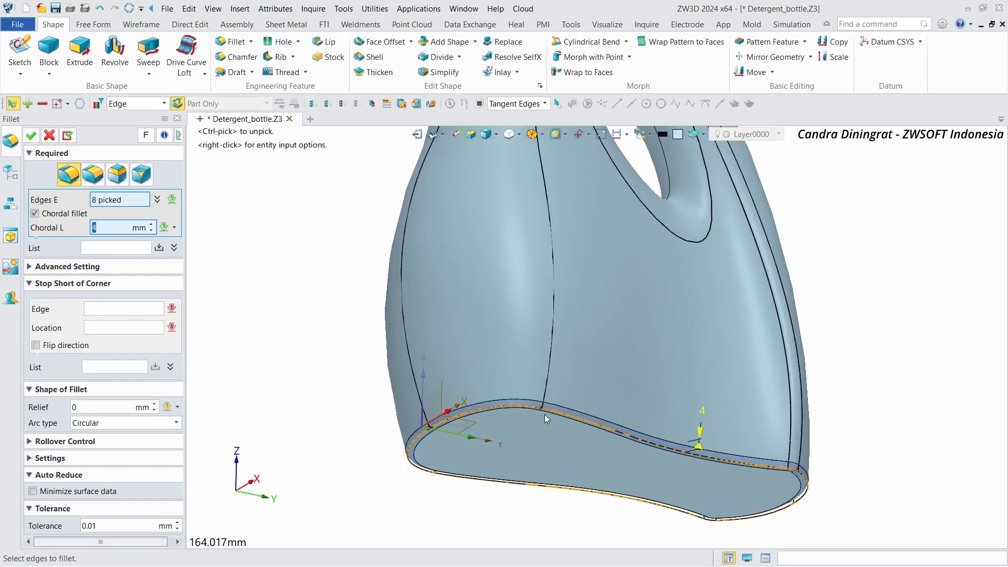
right_click_drag(544, 414, 398, 360)
left_click(414, 368)
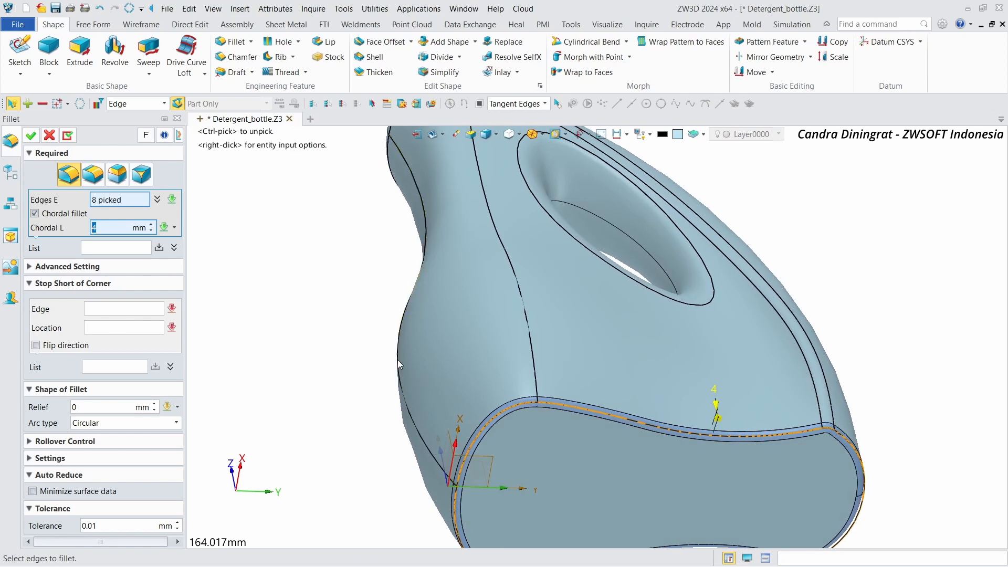
left_click(33, 136)
Step: Move the model stop marker below Extrude11_Base so Sketch23 and the extrude are replayed
scroll(706, 296, "down", 2)
right_click_drag(722, 257, 748, 310)
scroll(808, 250, "down", 3)
right_click_drag(688, 246, 347, 222)
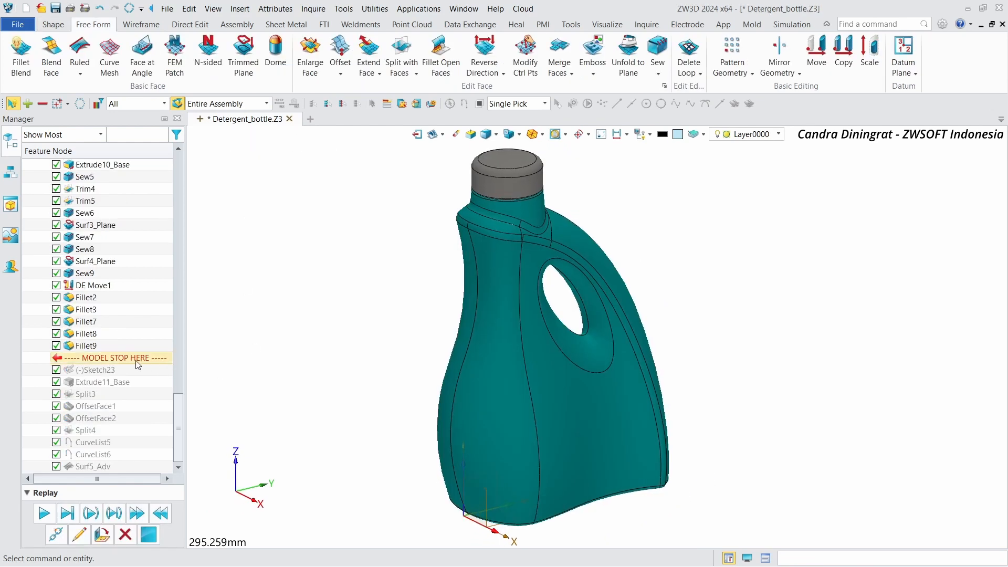
left_click_drag(134, 366, 128, 380)
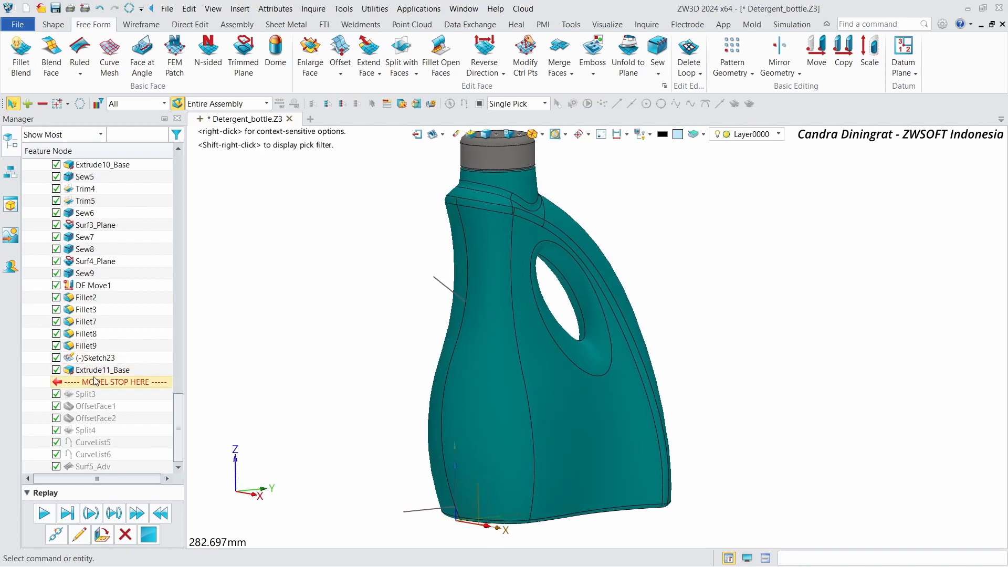
right_click(120, 370)
left_click(157, 101)
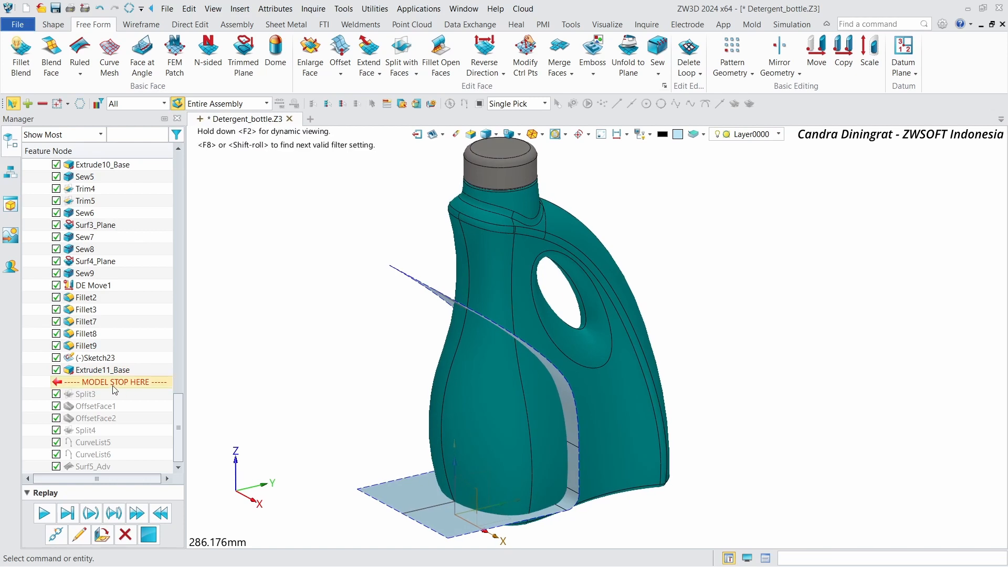
Step: Move the model stop marker down past Split3, OffsetFace1, OffsetFace2, Split4, CurveList5 and CurveList6 to replay them
left_click_drag(113, 394, 112, 399)
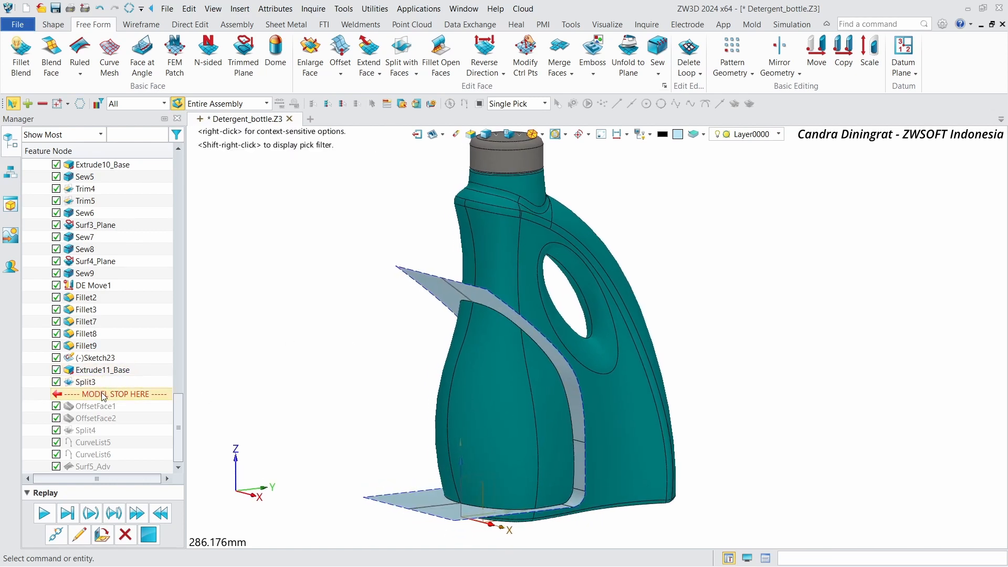
left_click_drag(104, 406, 105, 411)
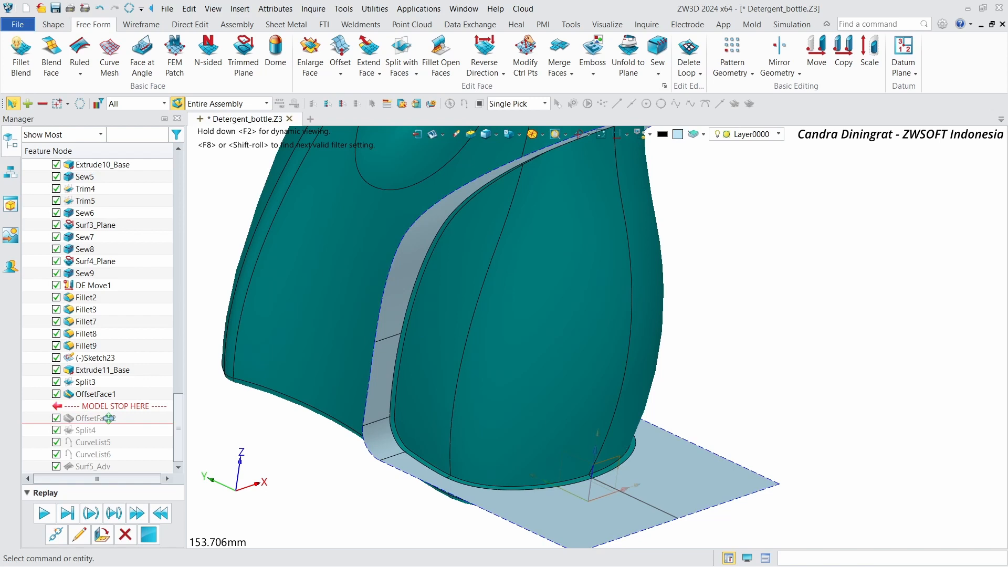
left_click_drag(109, 418, 108, 421)
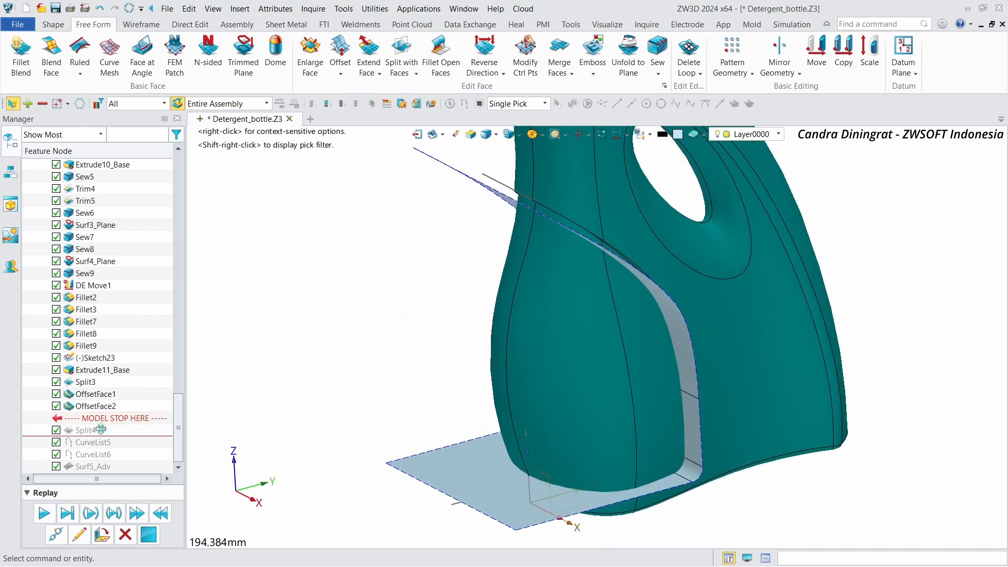
left_click_drag(100, 430, 103, 433)
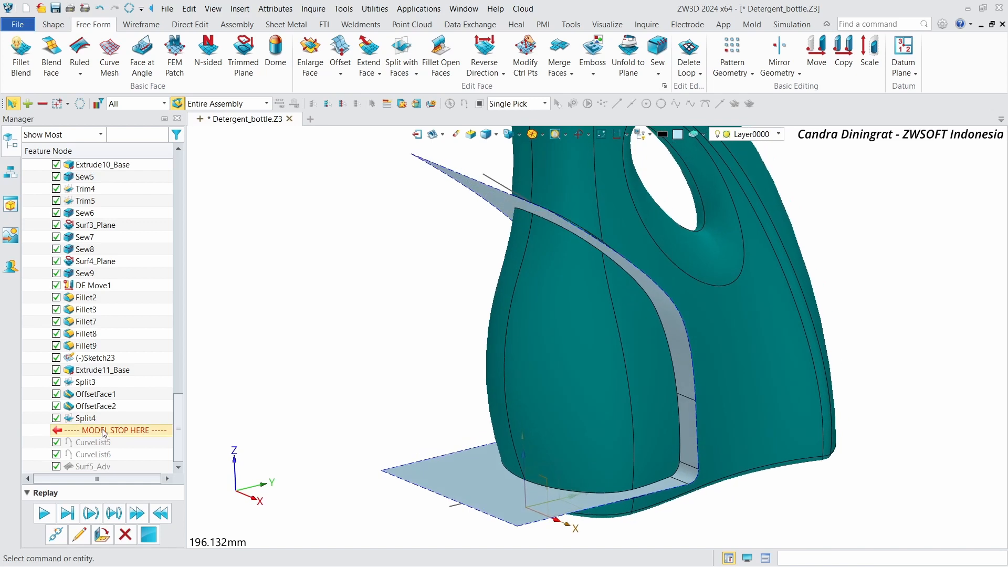
left_click_drag(103, 454, 102, 456)
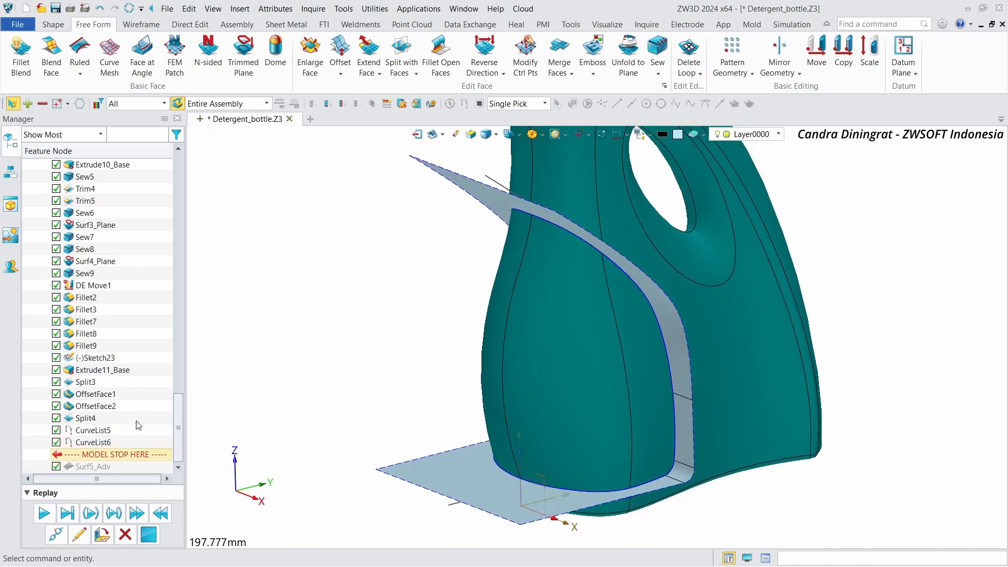
Step: Blank the cutting surface beside the handle and move the model stop marker to the end of the history
right_click(449, 195)
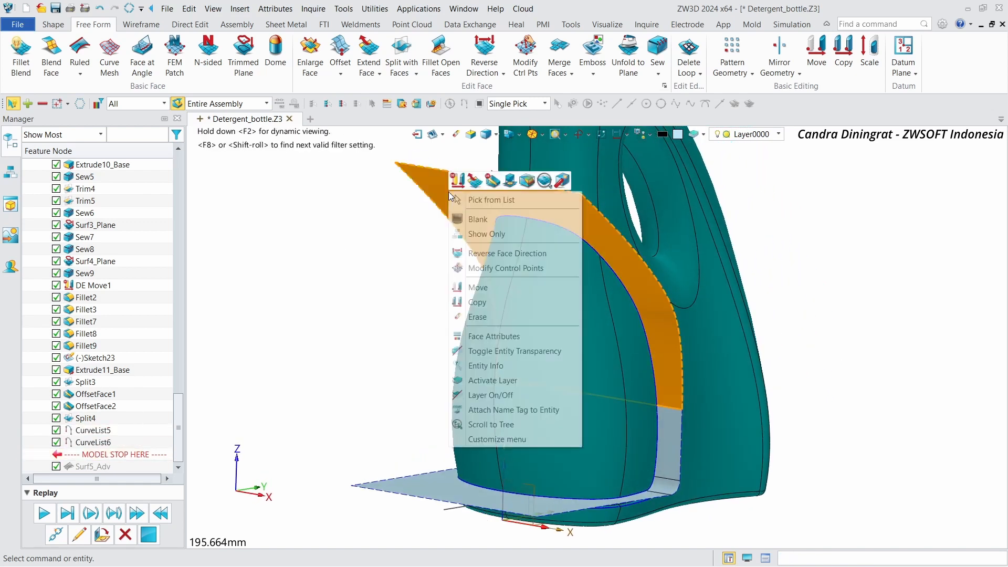
left_click(491, 216)
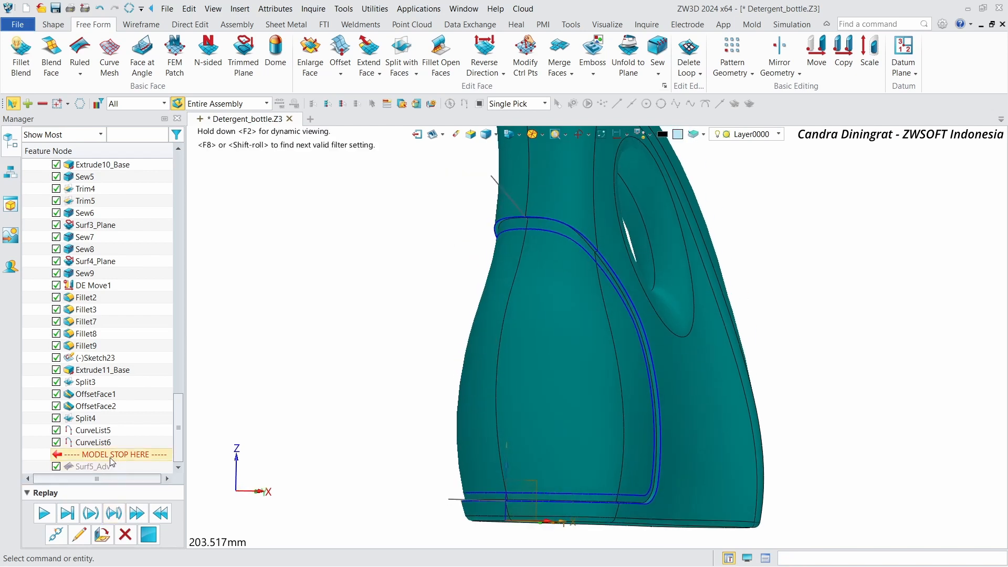
left_click_drag(109, 467, 109, 468)
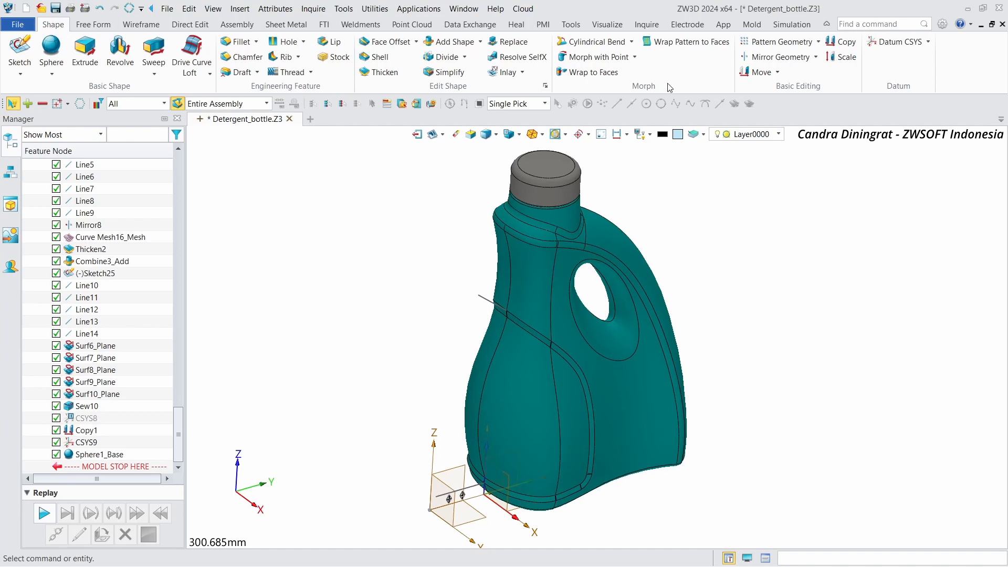
Step: Wrap the sphere onto the offset face beside the handle as a 3 by 9 pattern using the CSYS9_YZ datum
left_click(663, 45)
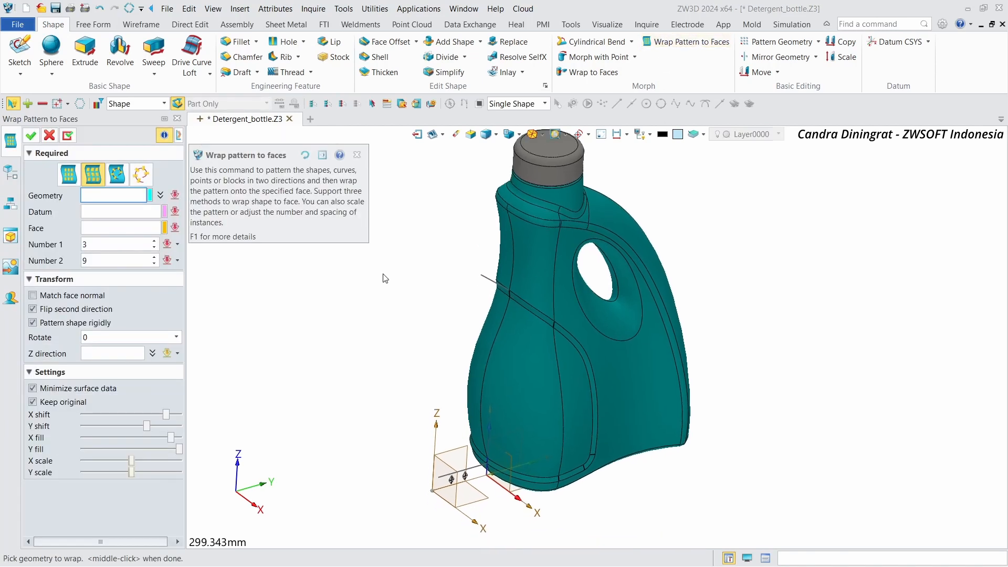
scroll(453, 394, "up", 3)
left_click(448, 390)
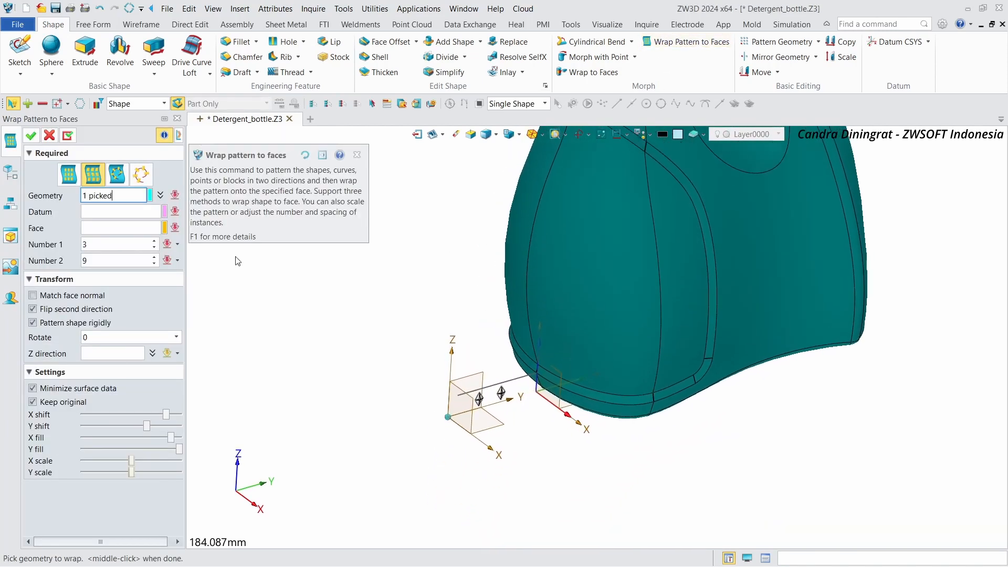
left_click(124, 228)
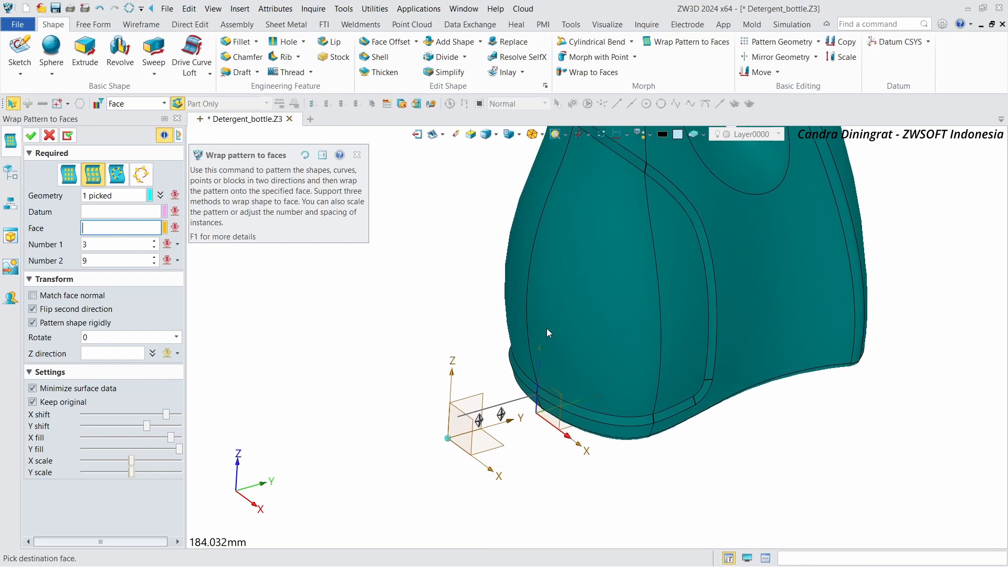
left_click(684, 326)
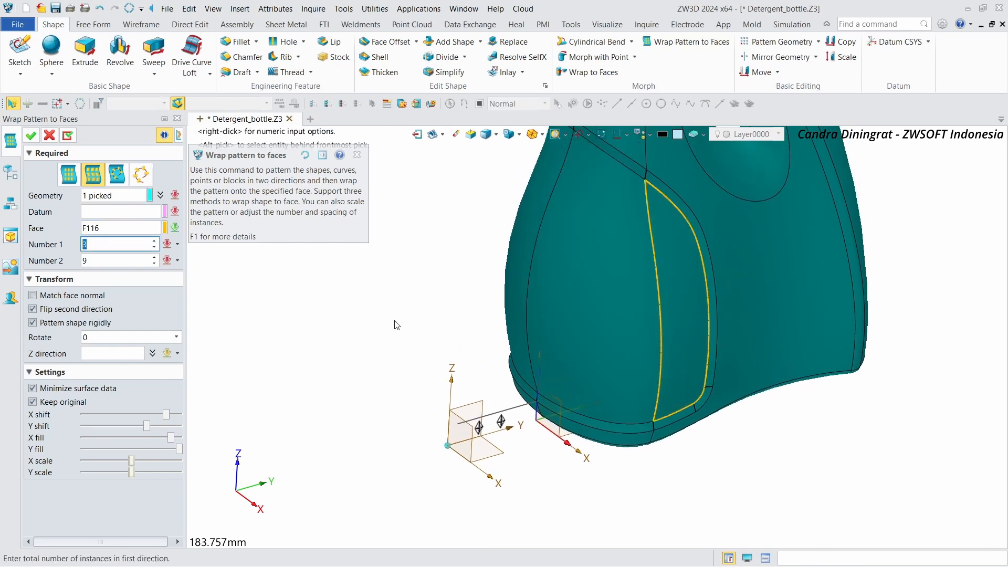
left_click(92, 209)
left_click(485, 402)
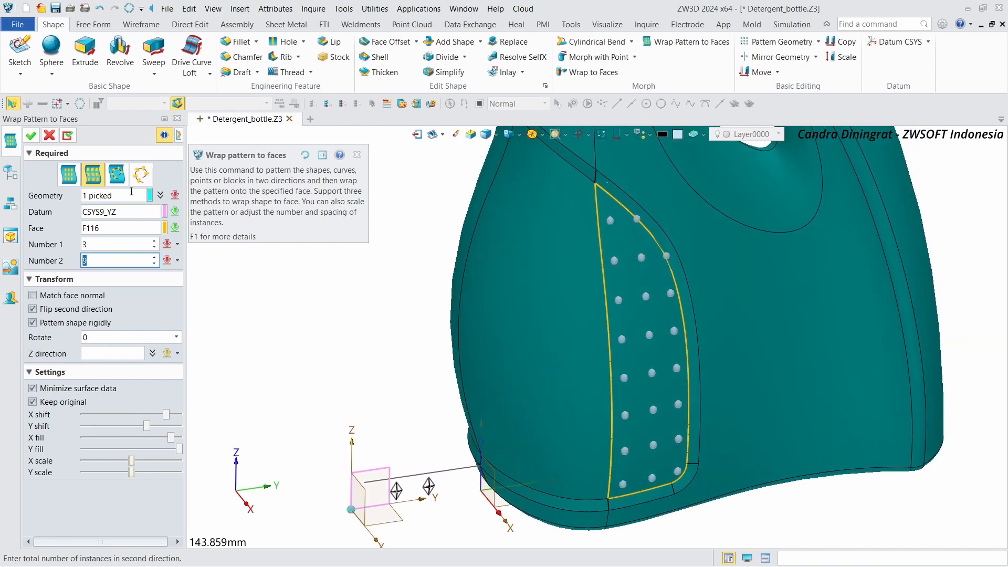
left_click(67, 136)
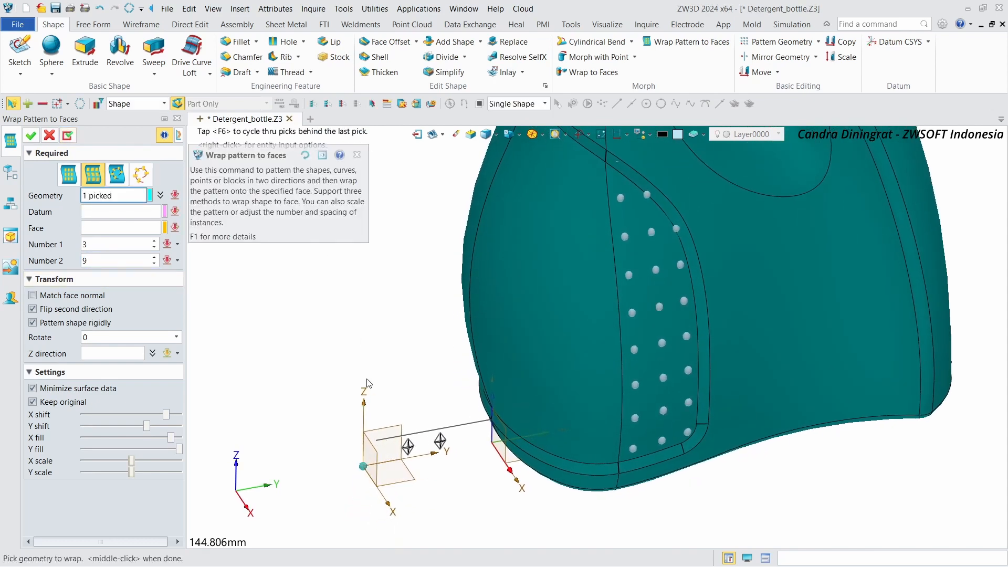
Step: Start a second sphere wrap pattern on the front bottle face using CSYS9_YZ, 5 instances in the first direction, and adjusted X and Y shifts
left_click(101, 218)
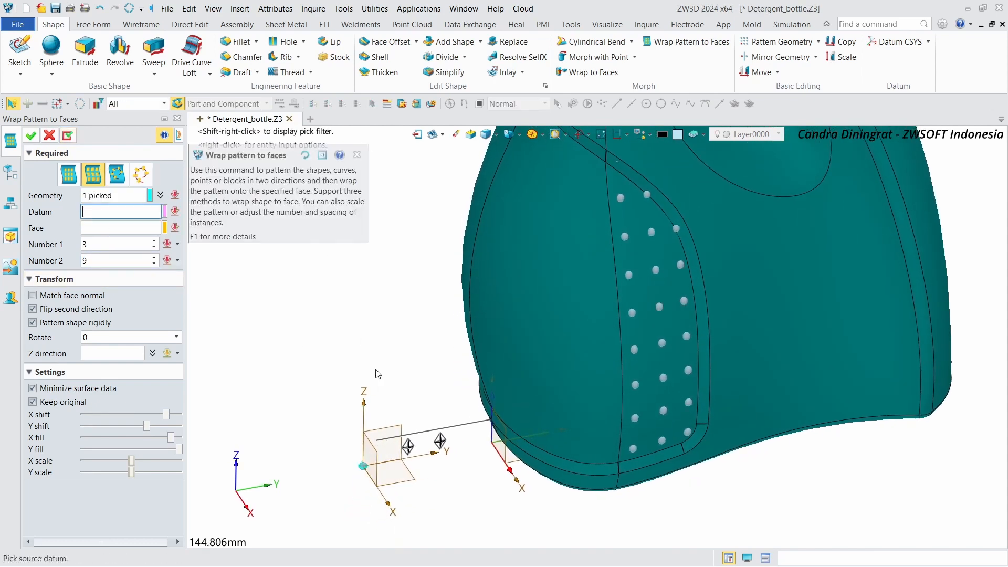
left_click(401, 429)
left_click(517, 295)
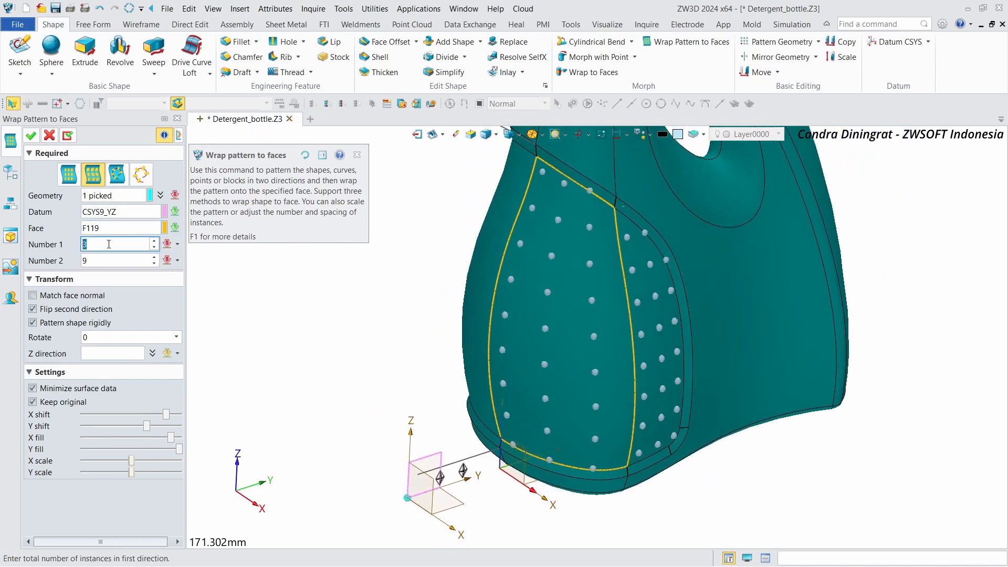
scroll(109, 245, "up", 1)
scroll(108, 244, "up", 1)
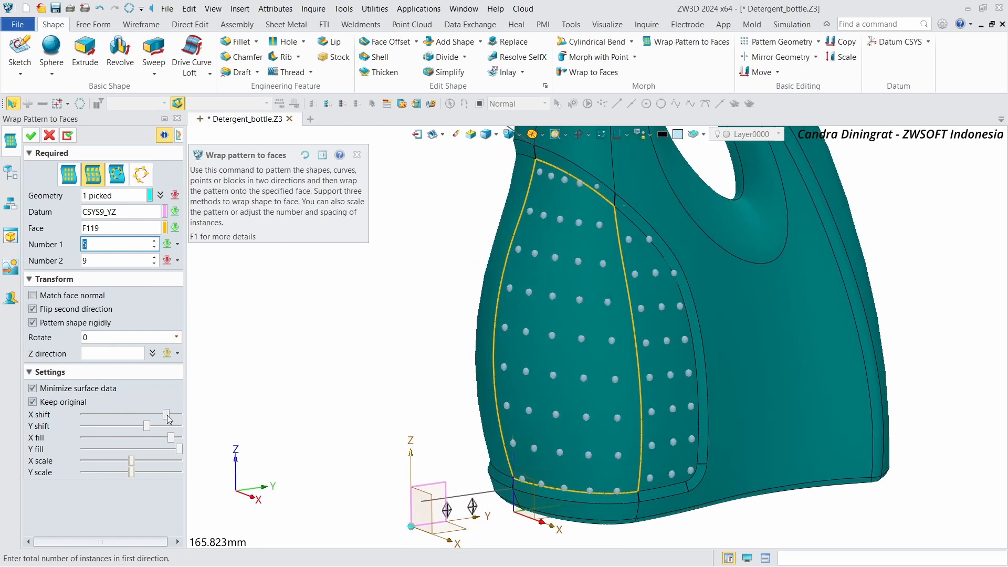
left_click_drag(168, 415, 161, 413)
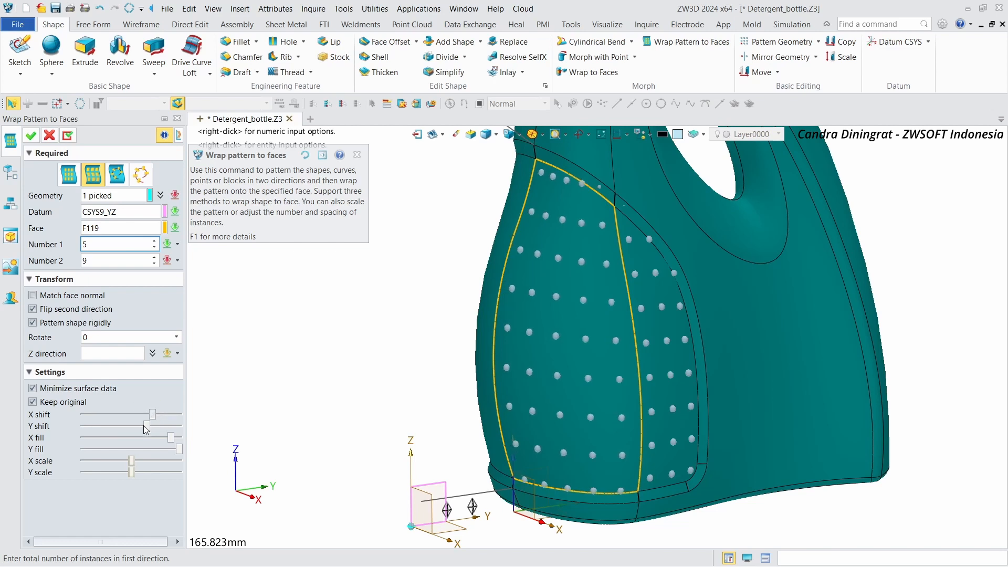
left_click_drag(144, 430, 173, 436)
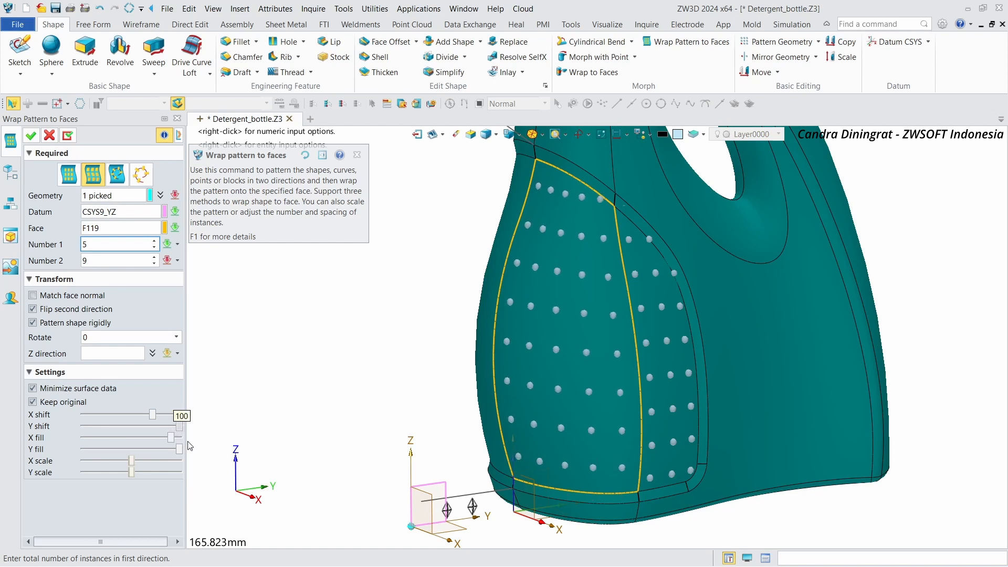
mouse_move(176, 431)
left_mouse_down()
mouse_move(140, 431)
mouse_move(161, 433)
left_mouse_up()
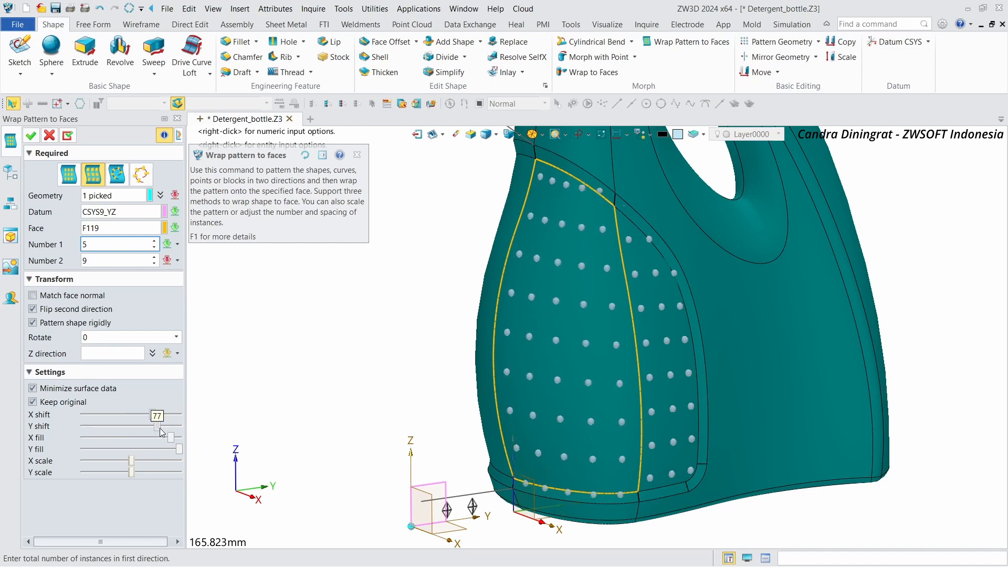
Step: Set 11 instances in the second direction, readjust the X and Y shifts, and confirm the wrap pattern
left_click(154, 258)
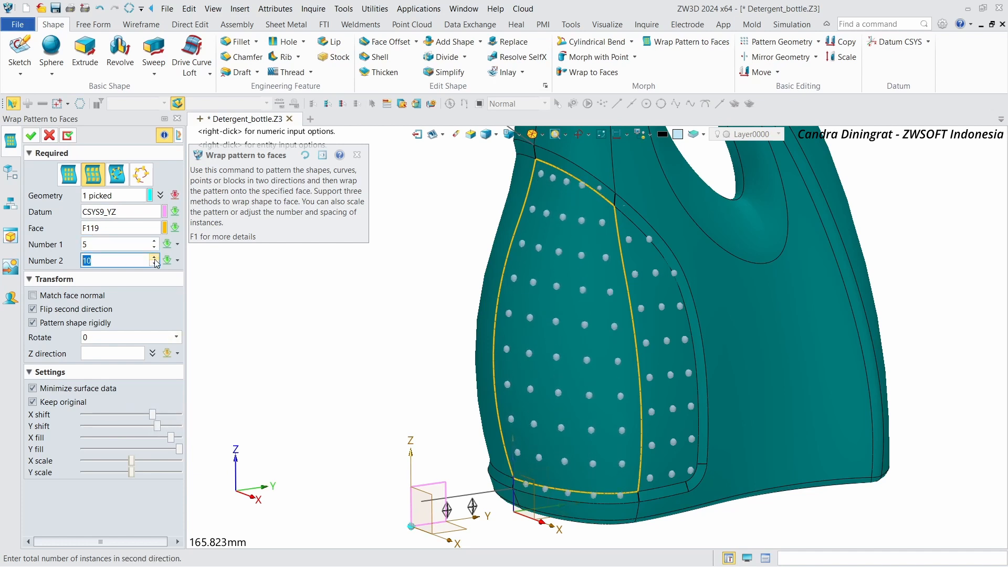
left_click_drag(153, 414, 123, 417)
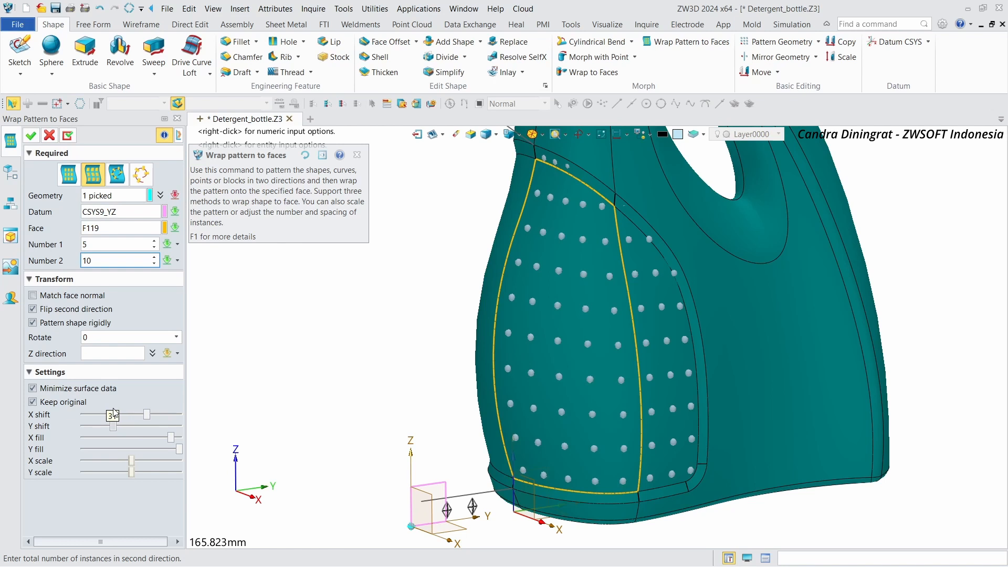
scroll(354, 312, "down", 3)
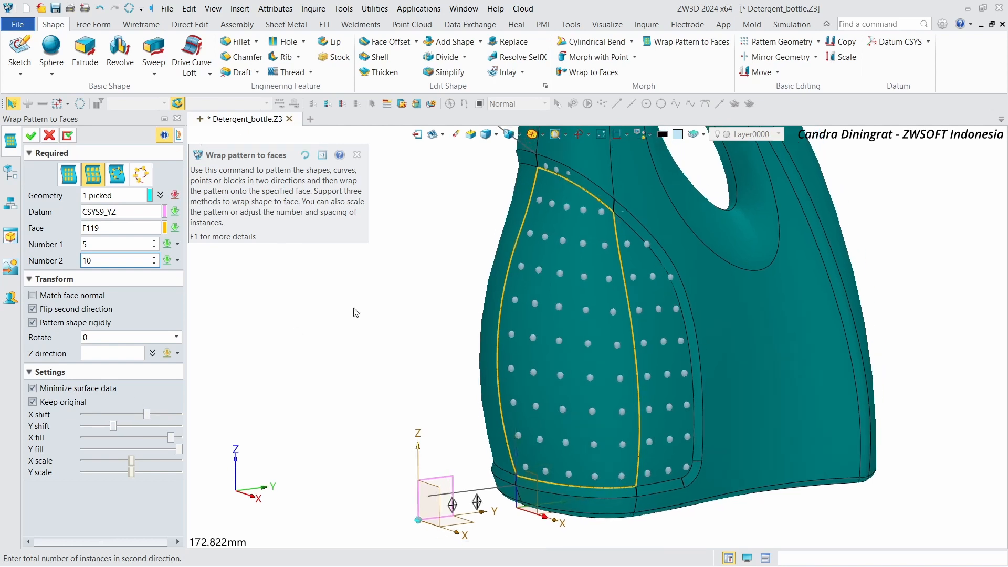
right_click_drag(489, 267, 519, 267)
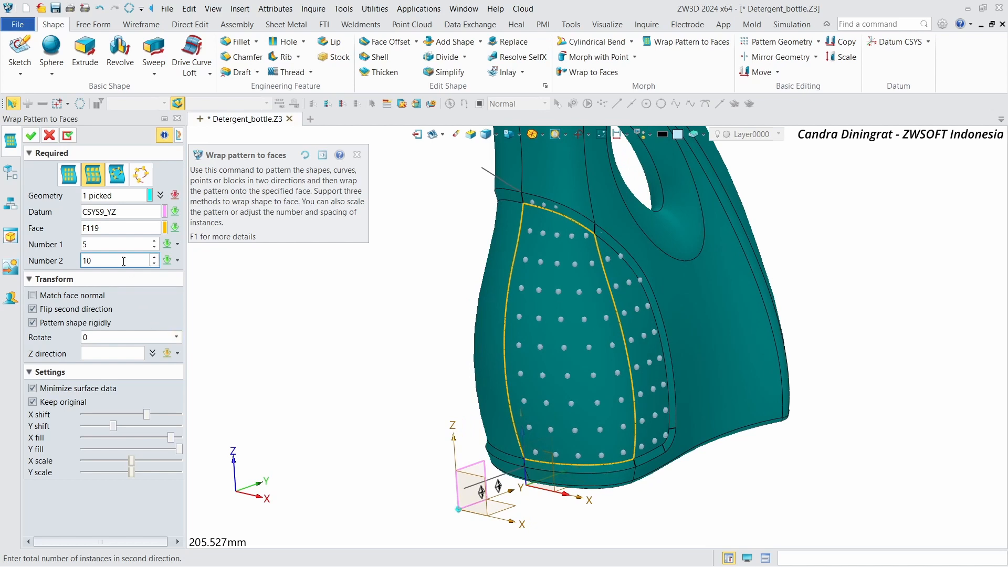
left_click(154, 257)
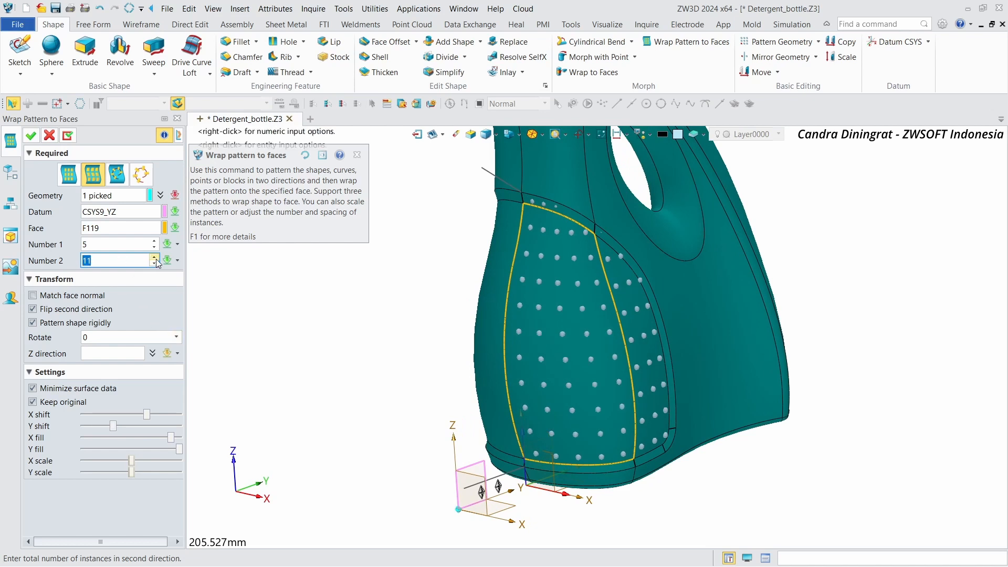
left_click(154, 258)
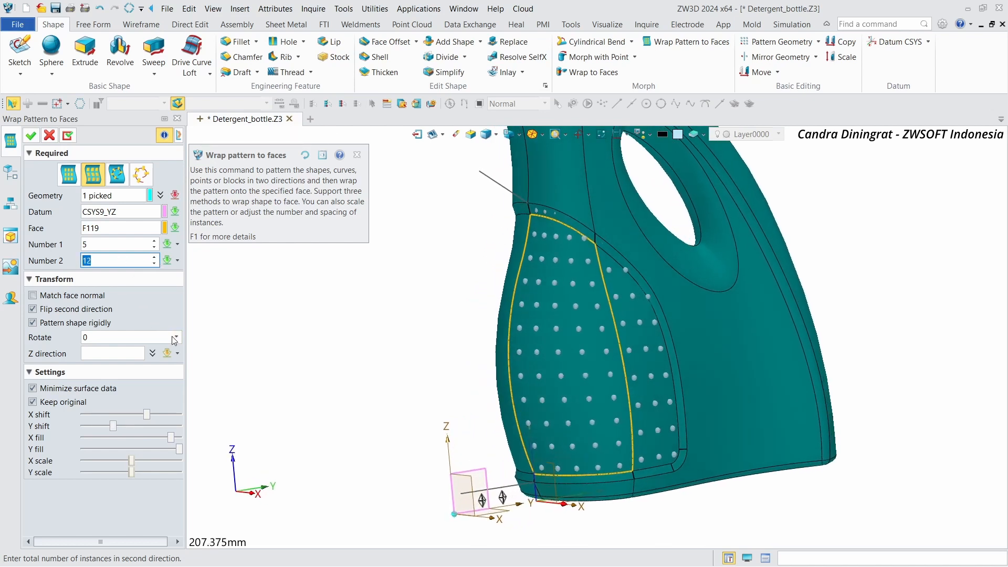
left_click_drag(112, 427, 96, 418)
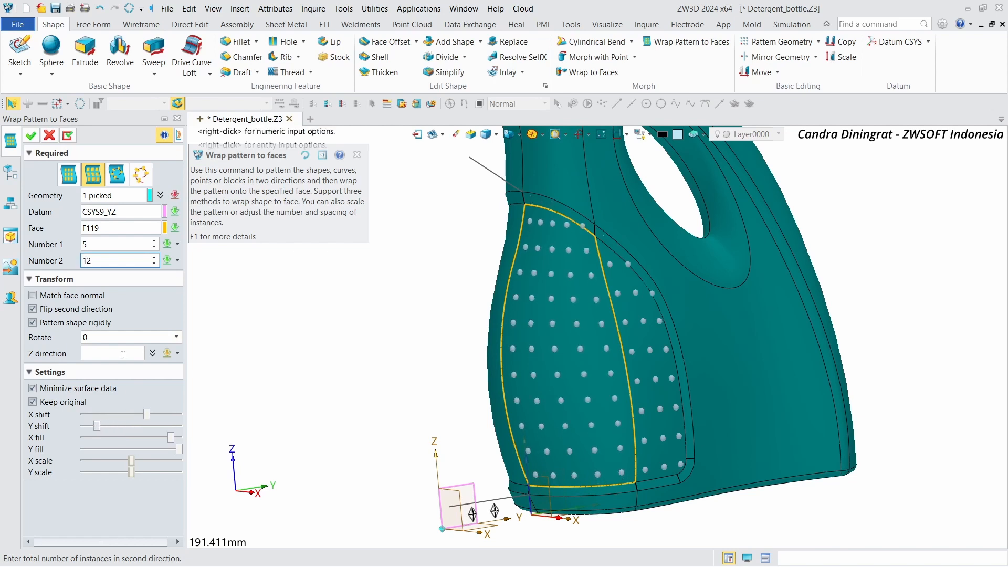
left_click(155, 263)
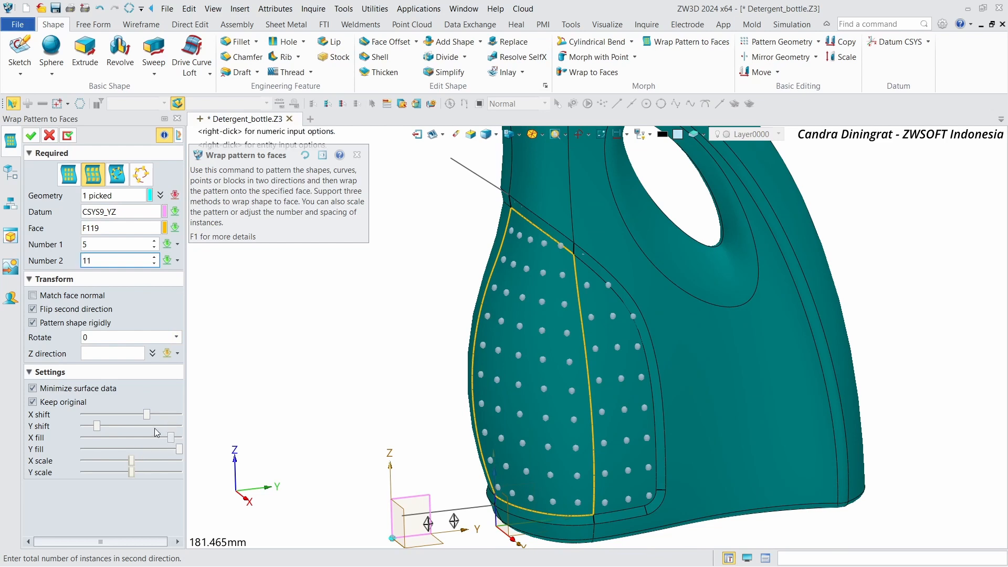
mouse_move(105, 429)
left_mouse_down()
mouse_move(113, 434)
mouse_move(86, 424)
mouse_move(100, 424)
left_mouse_up()
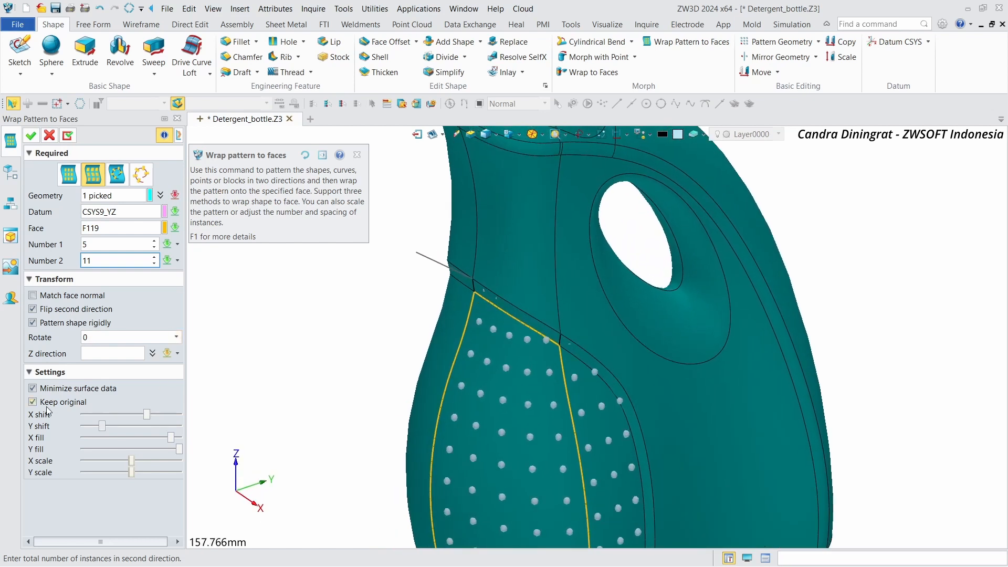
left_click(31, 136)
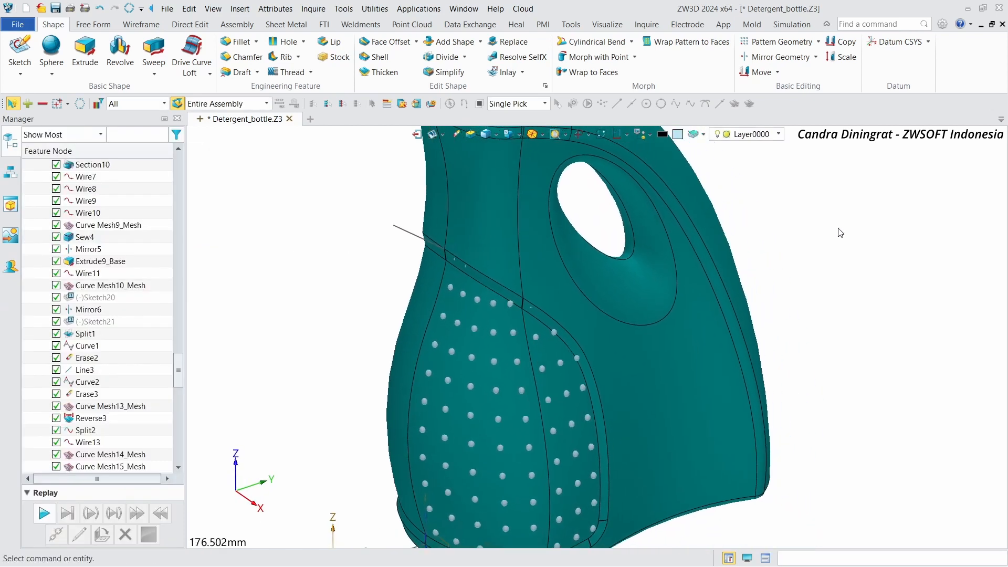
Step: Erase the stray sphere instance sitting on the seam line above the front pattern
scroll(780, 245, "up", 6)
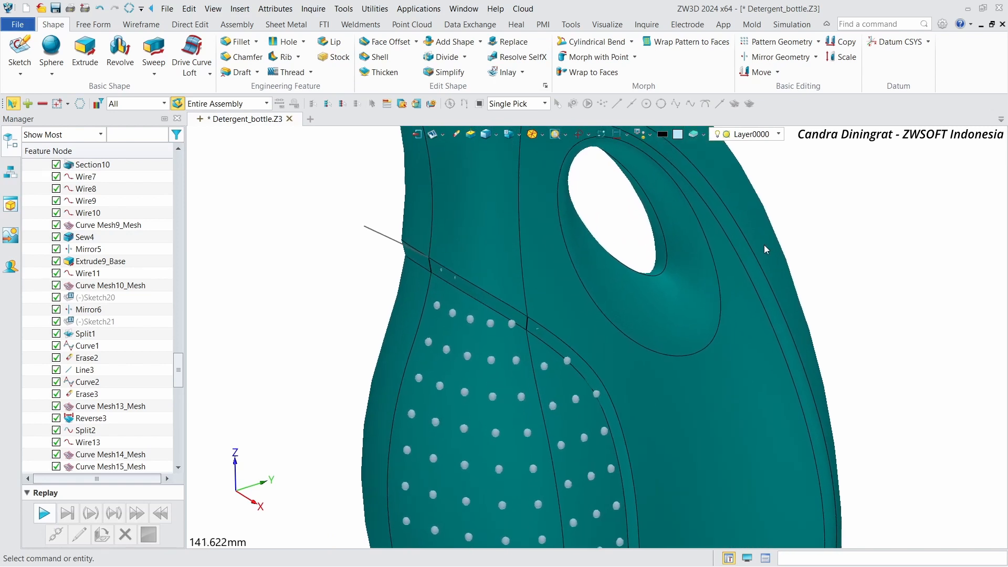
scroll(509, 344, "up", 1)
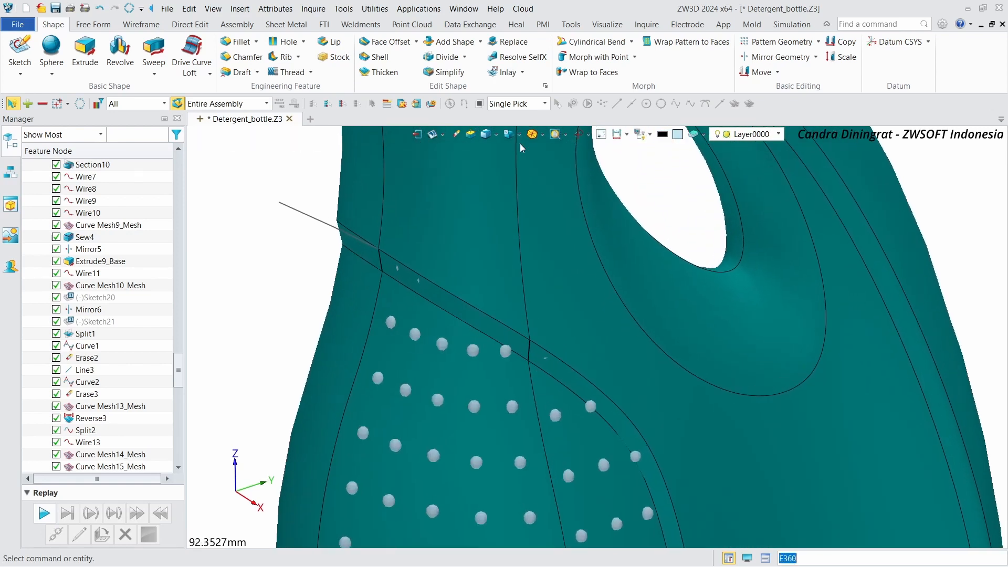
left_click(454, 133)
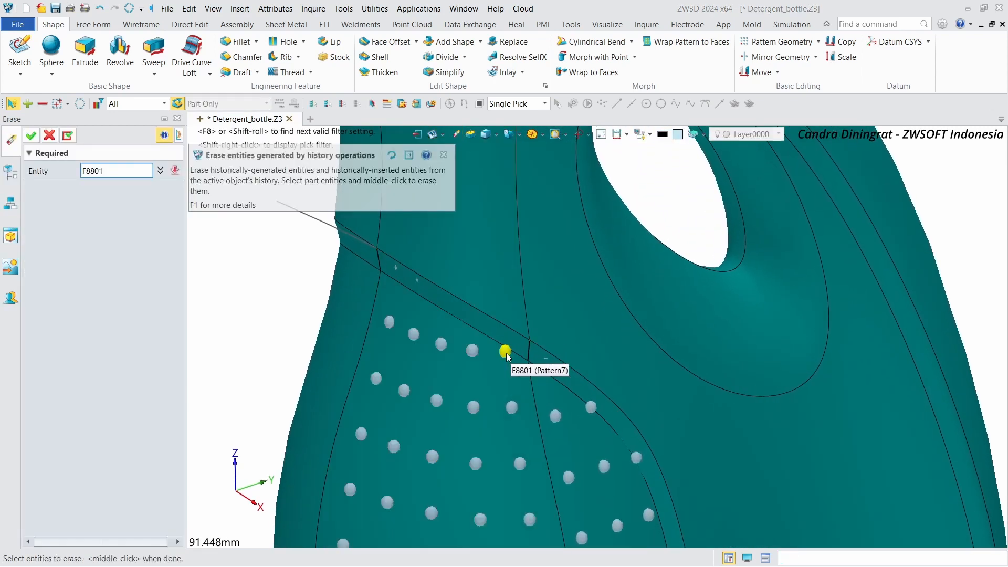
left_click(72, 134)
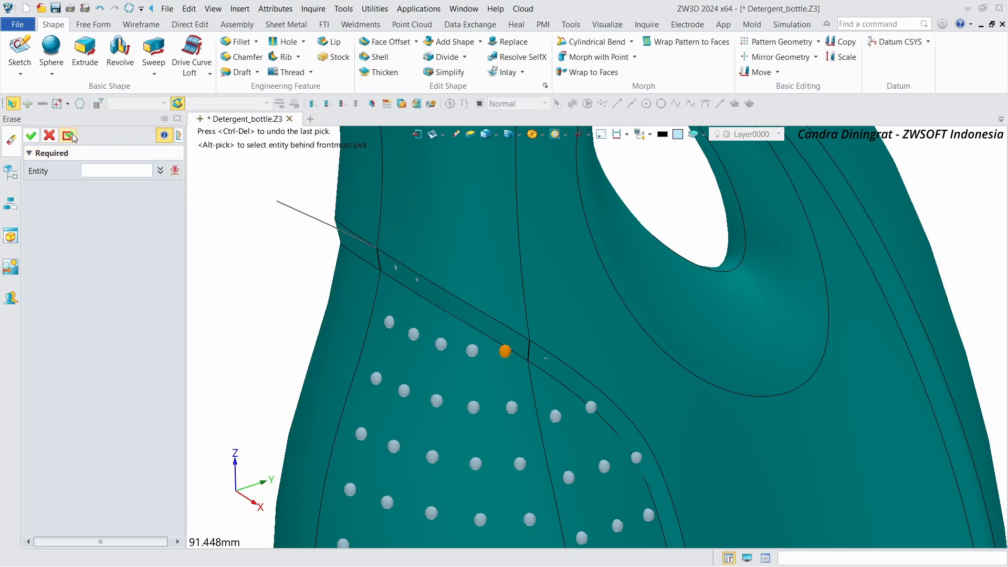
Step: Set the pick filter to shapes and erase the eight stray spheres along the seam near the handle
mouse_move(447, 311)
right_mouse_down()
mouse_move(328, 240)
mouse_move(290, 263)
mouse_move(327, 331)
mouse_move(281, 314)
right_mouse_up()
left_click(135, 104)
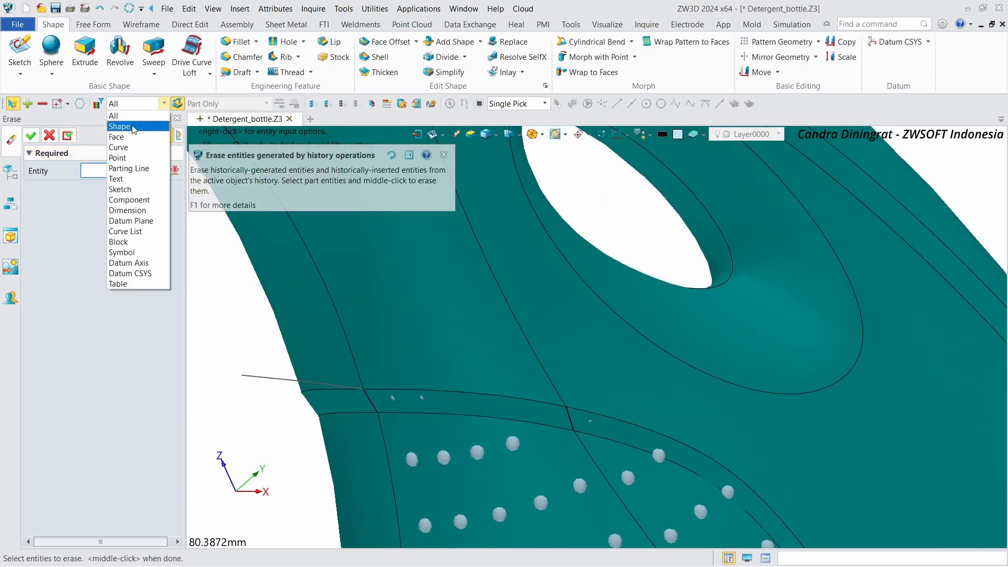
left_click(122, 127)
left_click_drag(676, 455, 680, 438)
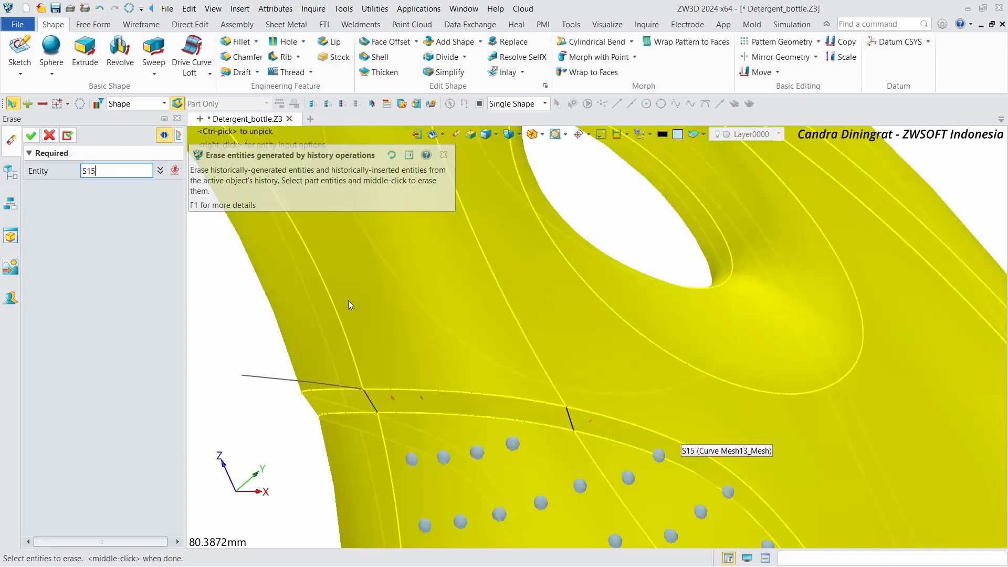
left_click(66, 136)
Step: Erase the two sphere instances lying on the curved side seam of the front pattern
scroll(420, 292, "down", 4)
right_click_drag(472, 292, 690, 300)
scroll(677, 302, "up", 4)
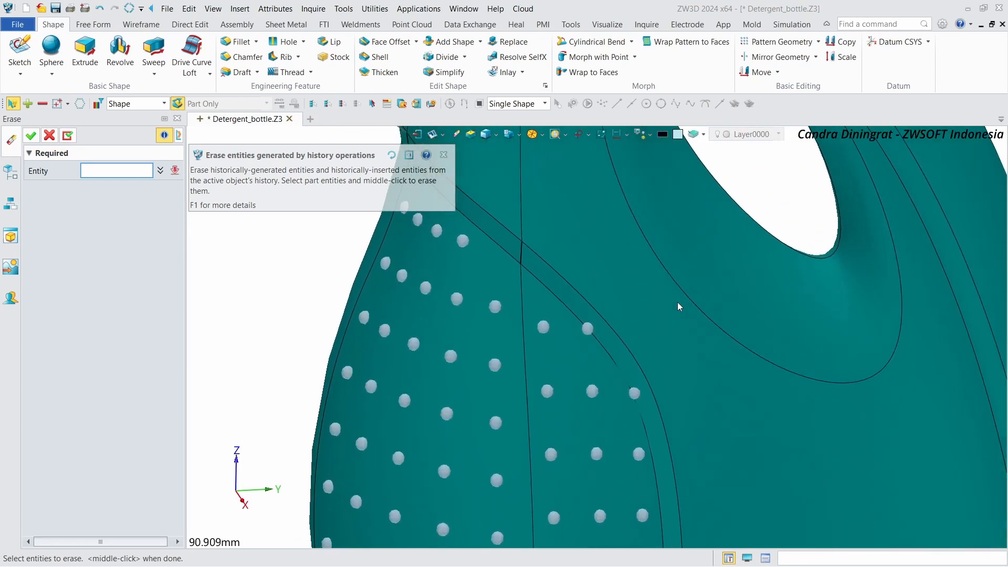
scroll(678, 302, "up", 3)
left_click(99, 167)
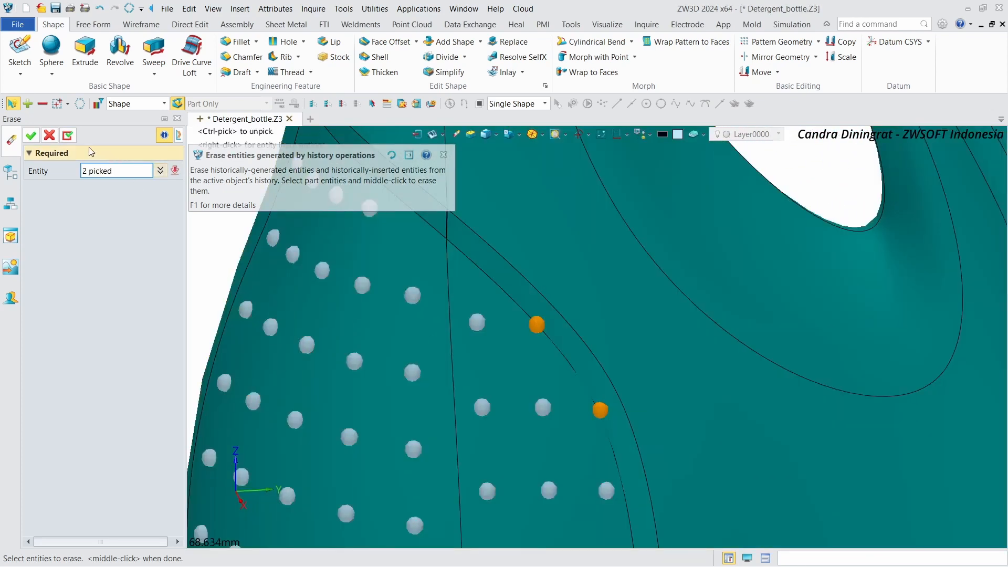
left_click(68, 136)
Step: Mirror all sphere instances across the CSYS9_YZ plane as an associative copy
scroll(856, 288, "down", 6)
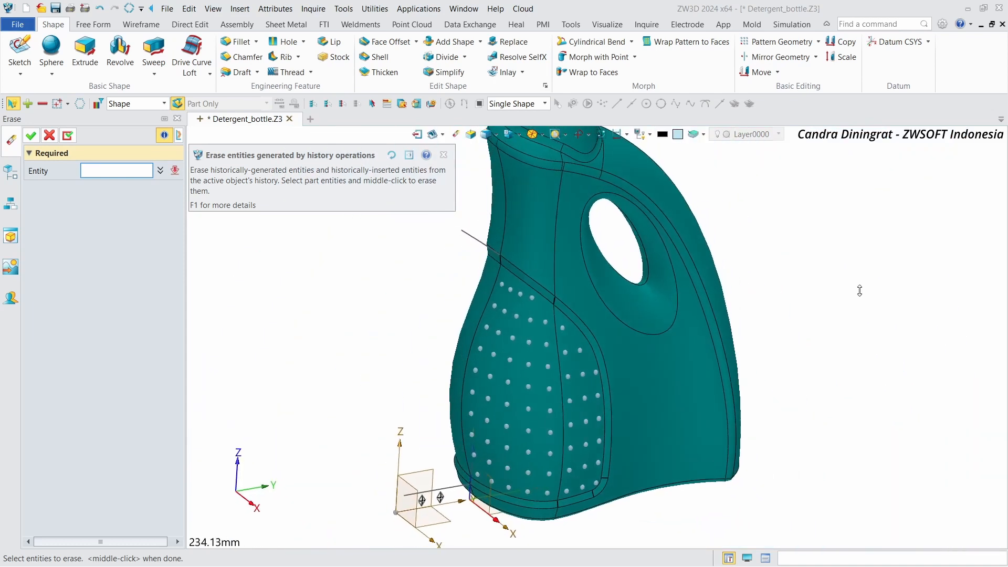
scroll(861, 290, "up", 3)
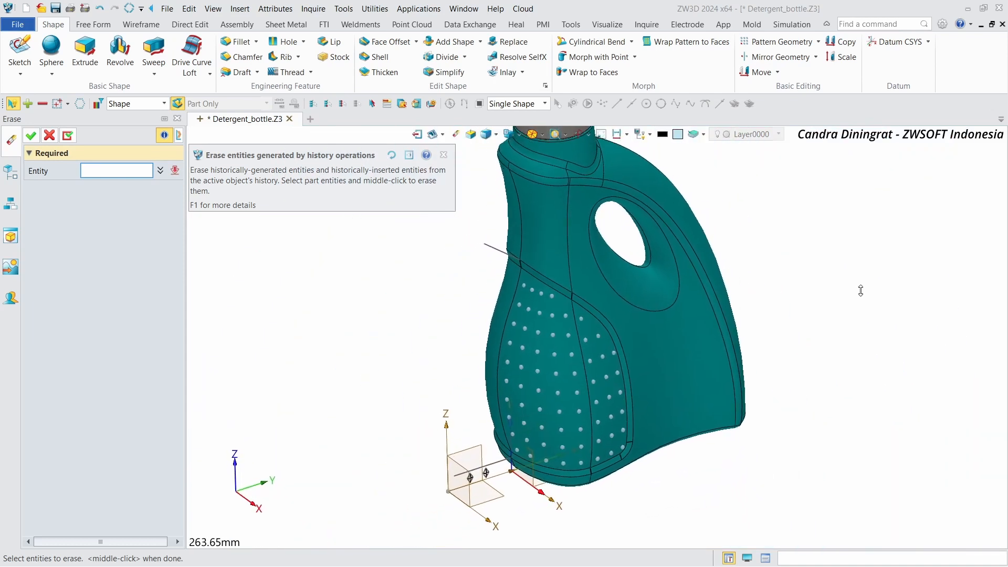
left_click(781, 57)
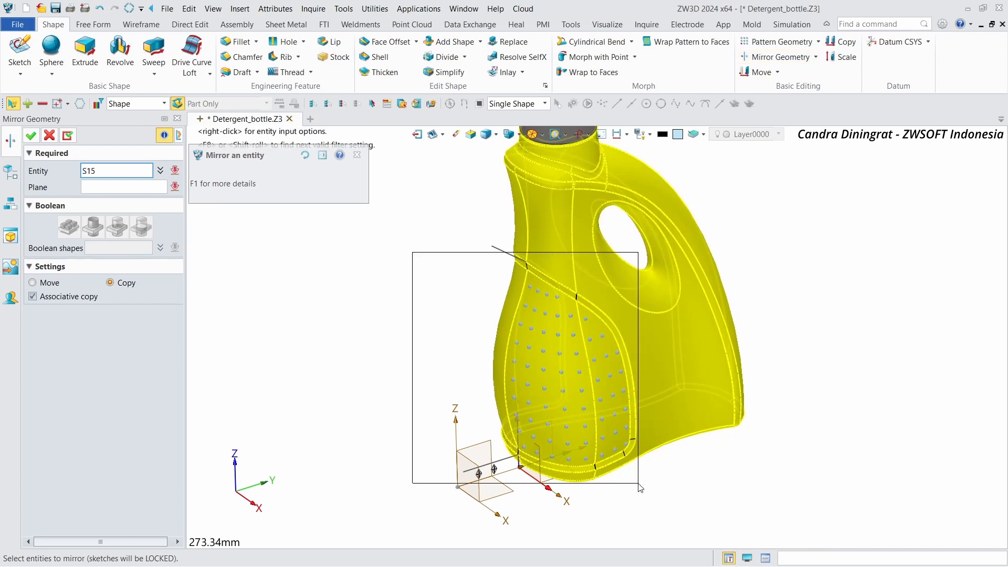
left_click_drag(658, 497, 657, 495)
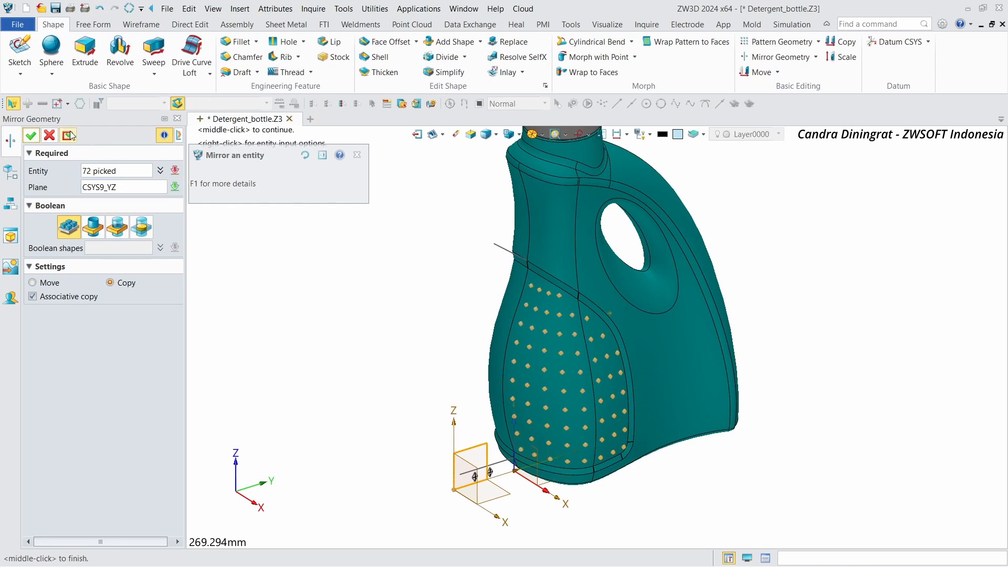
left_click(31, 136)
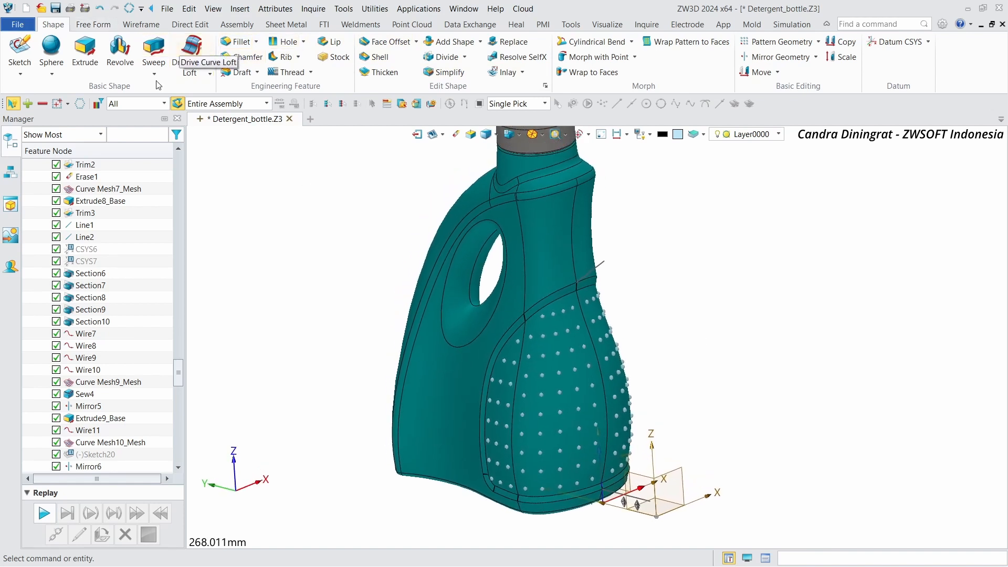
Step: Add all sphere shapes to the bottle body with Add Shape
left_click(433, 45)
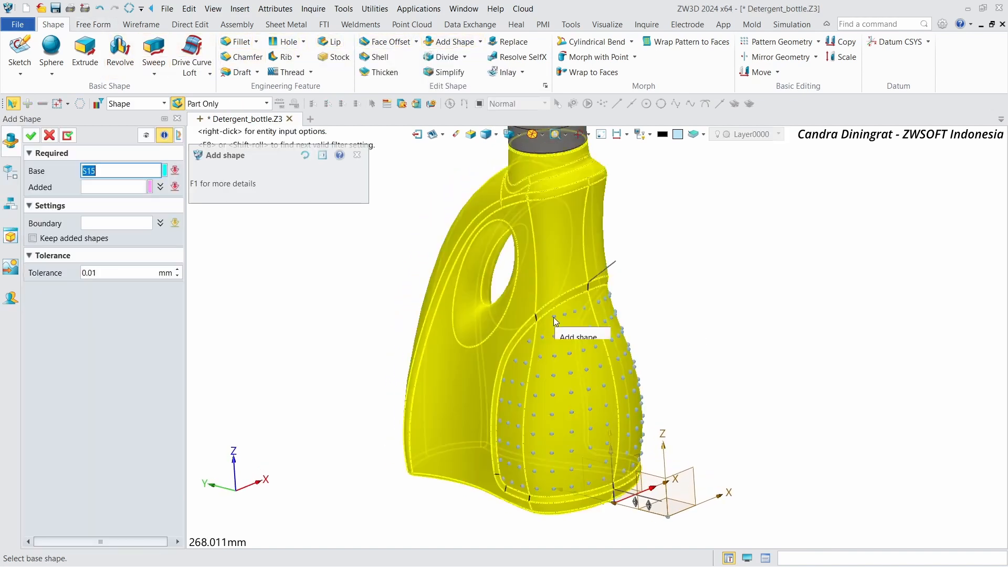
left_click(549, 297)
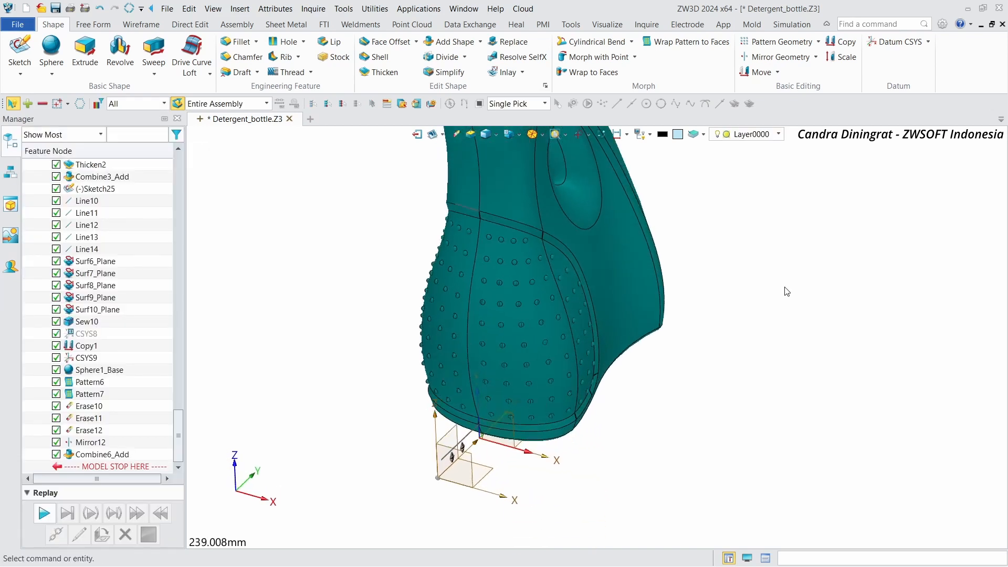
Step: Set visibility to show only solids in the Visibility Manager and close it
left_click(640, 134)
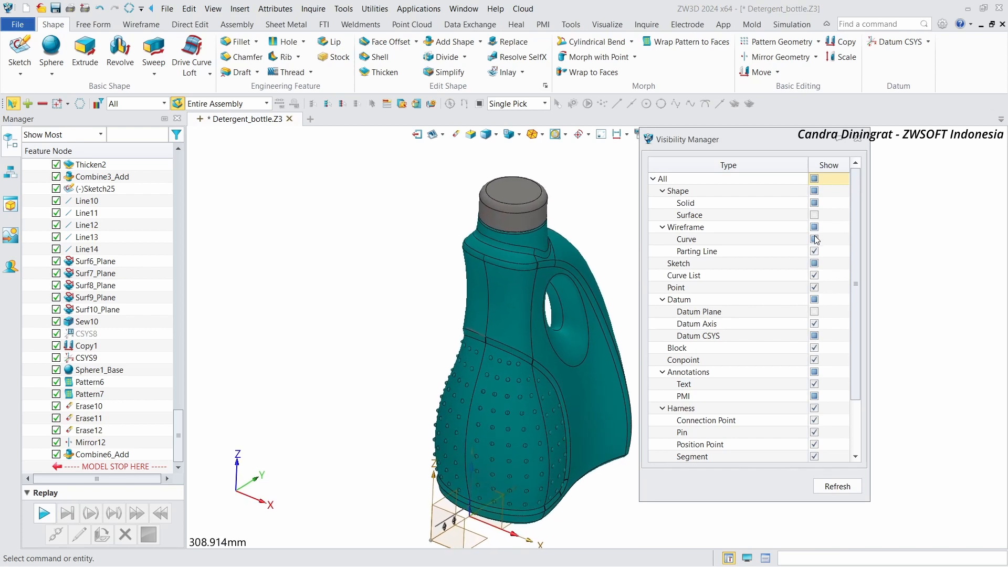
left_click(814, 179)
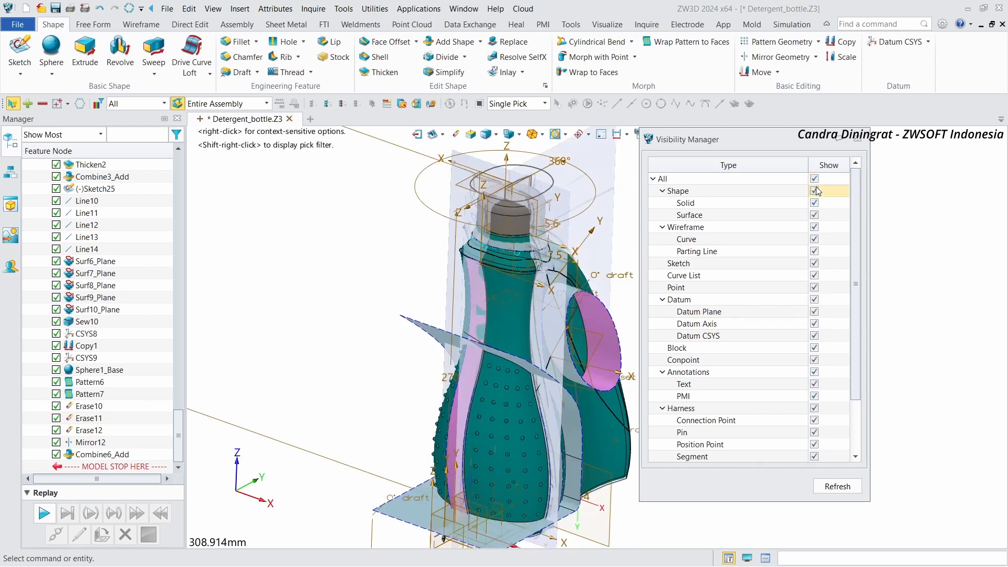
left_click(814, 179)
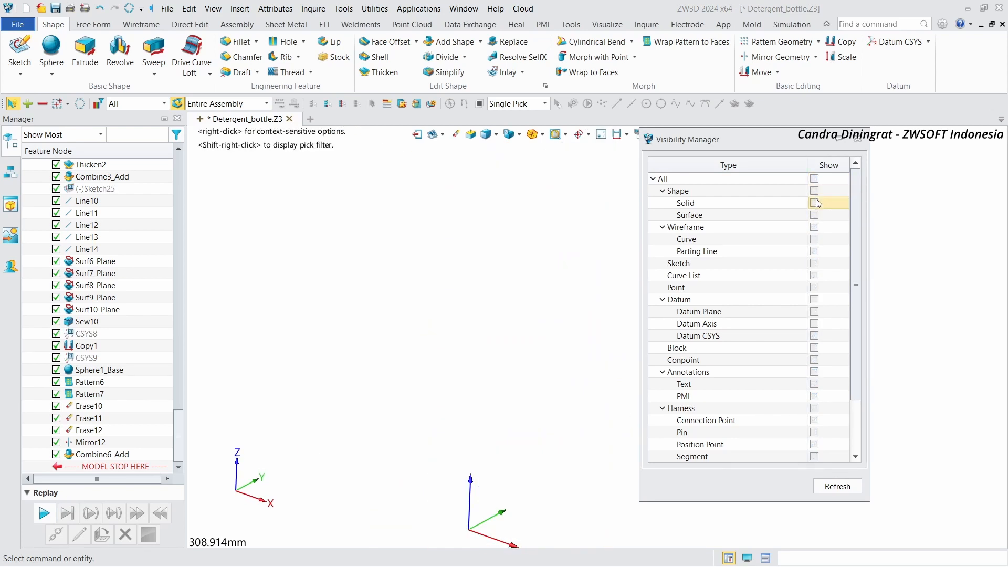
left_click(815, 203)
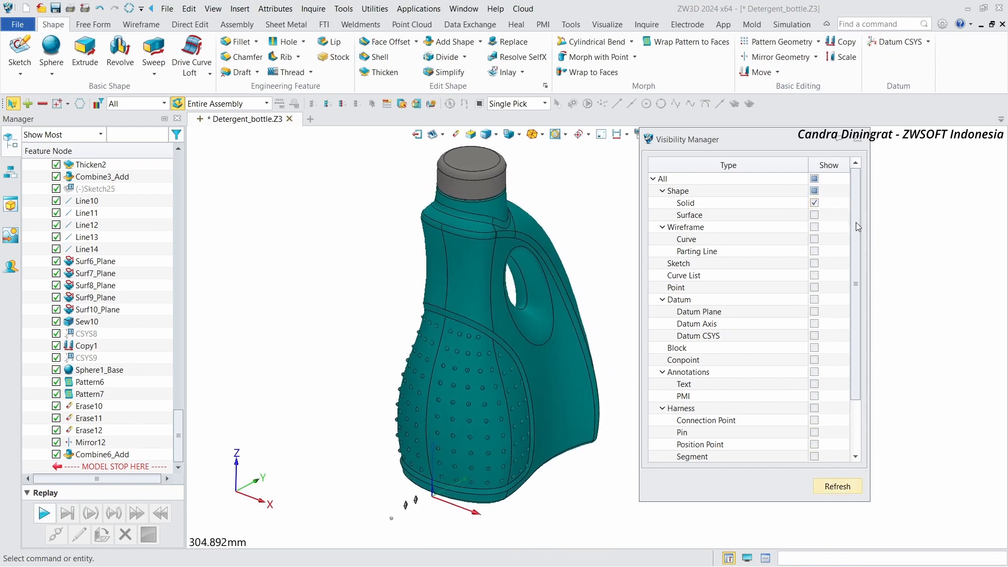
left_click(859, 140)
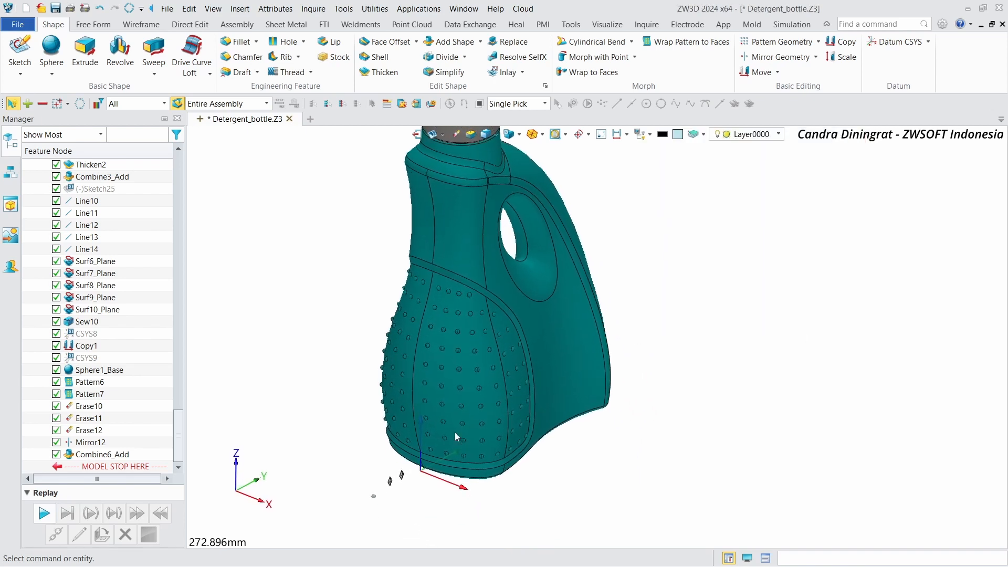
Step: Blank the leftover small entities below the bottle and fit the whole model in view
scroll(338, 523, "up", 5)
left_click_drag(365, 399, 519, 497)
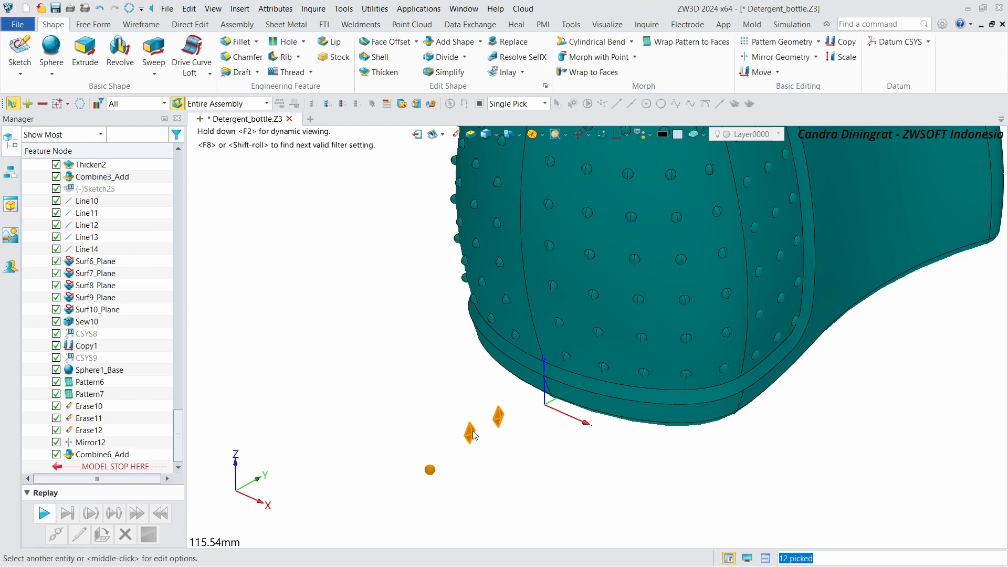
right_click(473, 435)
left_click(513, 277)
key("ctrl+a")
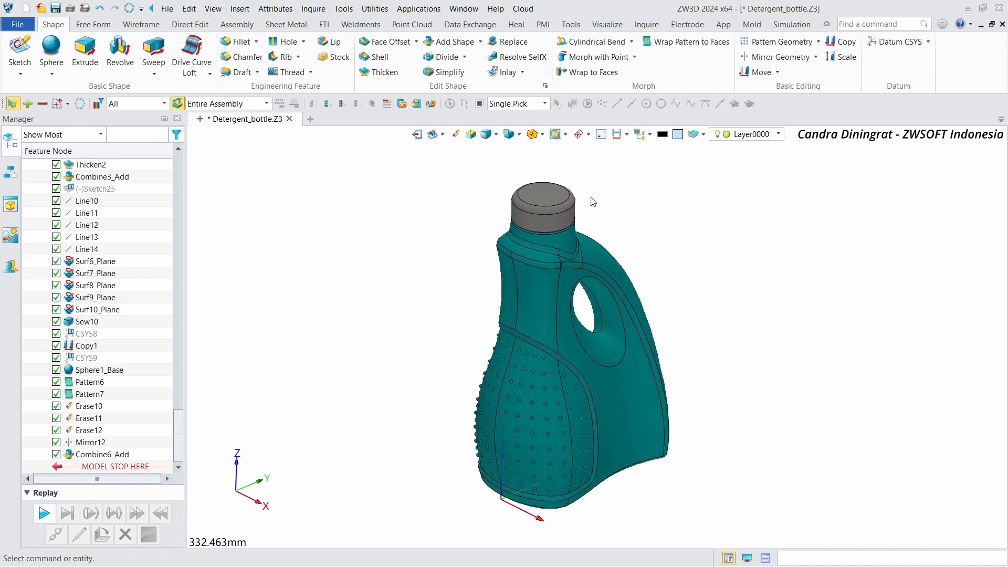
Step: Display zebra stripes on the bottle to inspect surface continuity
left_click(493, 137)
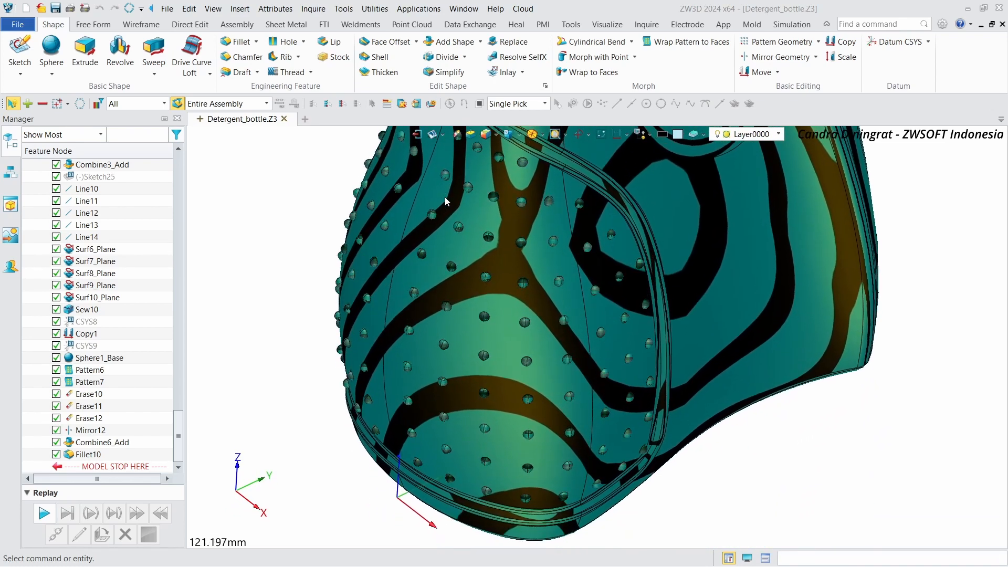
type("E832")
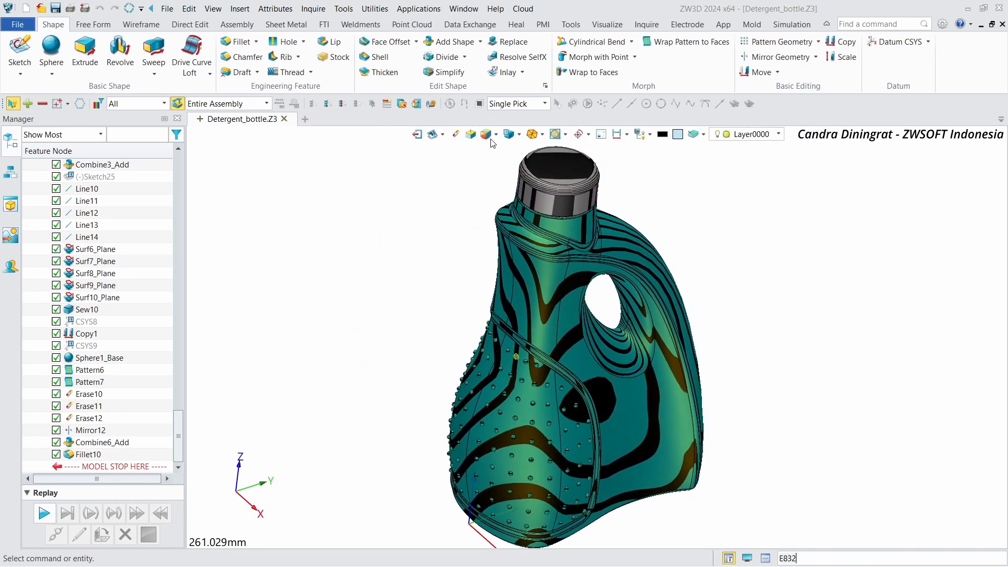